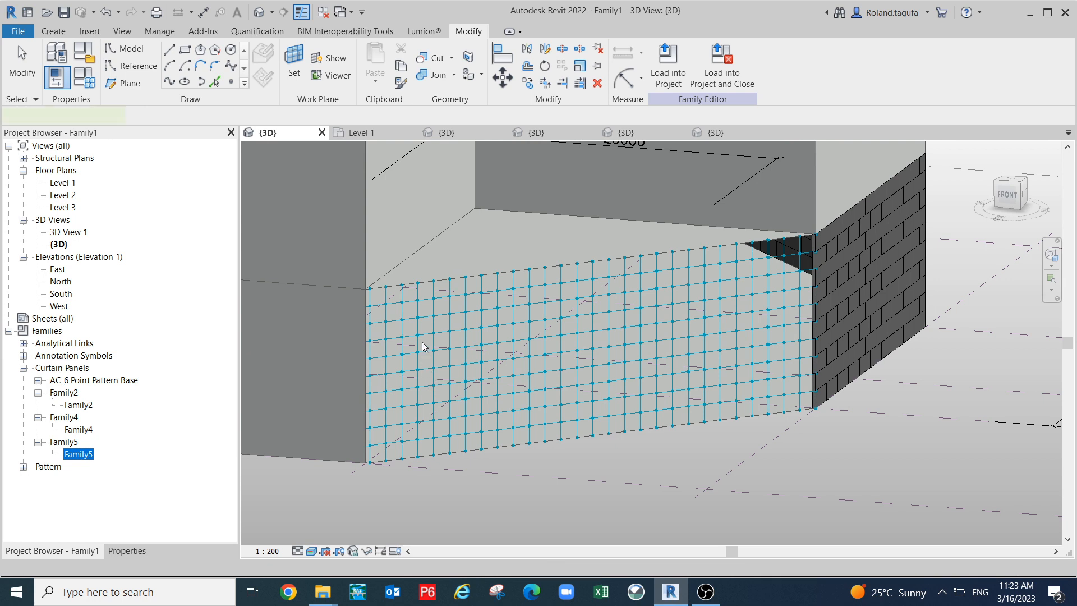
# - Place a Family5 triangular panel on three grid nodes near the upper-left corner of the divided surface
pyautogui.scroll(2, 378, 266)
pyautogui.scroll(-2, 410, 321)
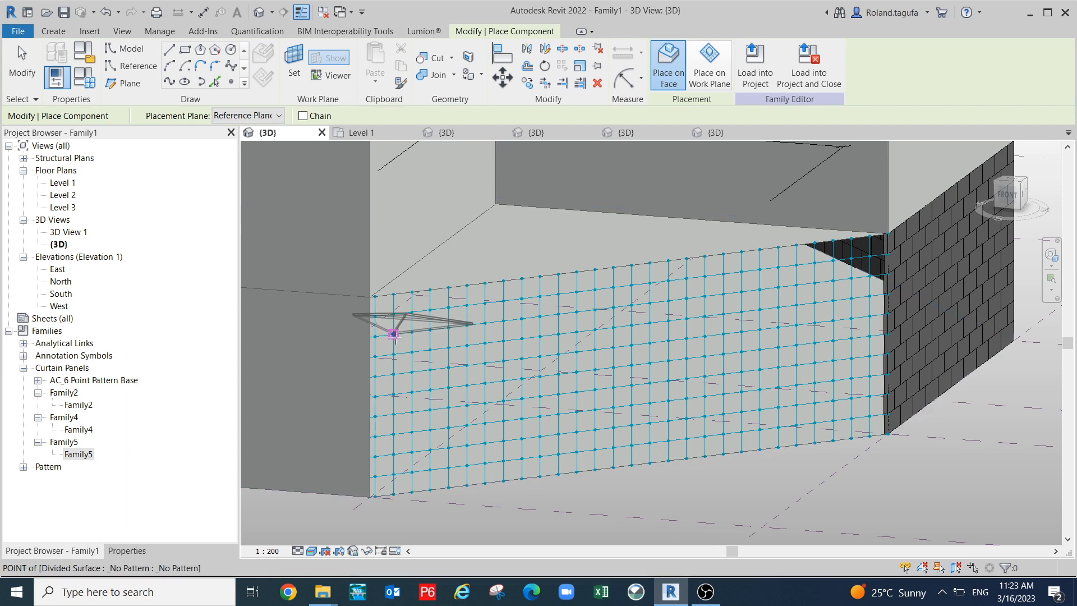
pyautogui.click(393, 334)
pyautogui.click(429, 329)
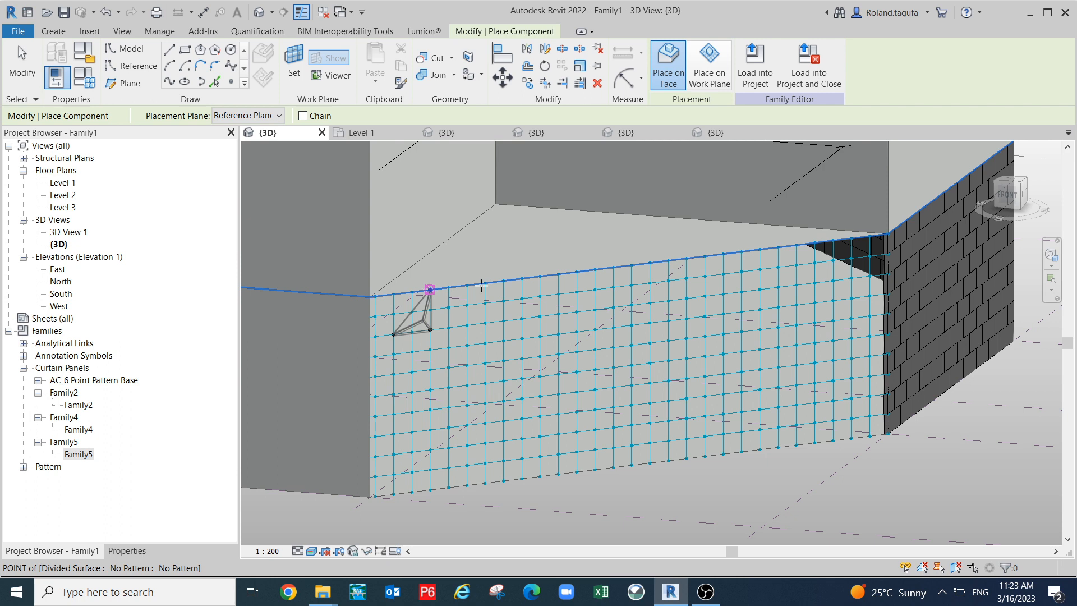
pyautogui.click(430, 289)
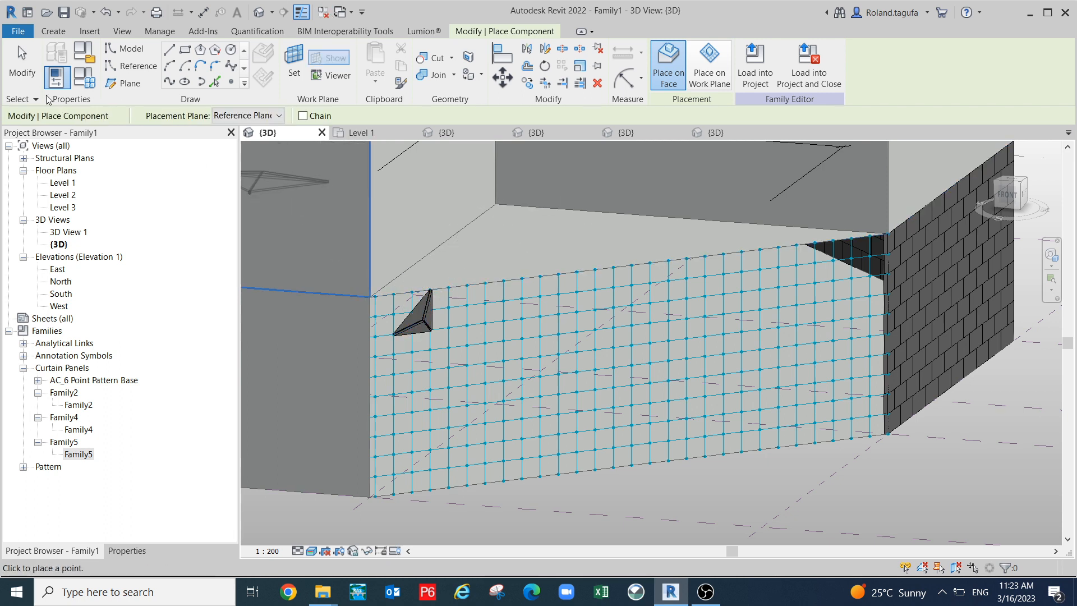
# - Repeat the placed triangular panel across the whole divided surface
pyautogui.press('Escape')
pyautogui.click(426, 312)
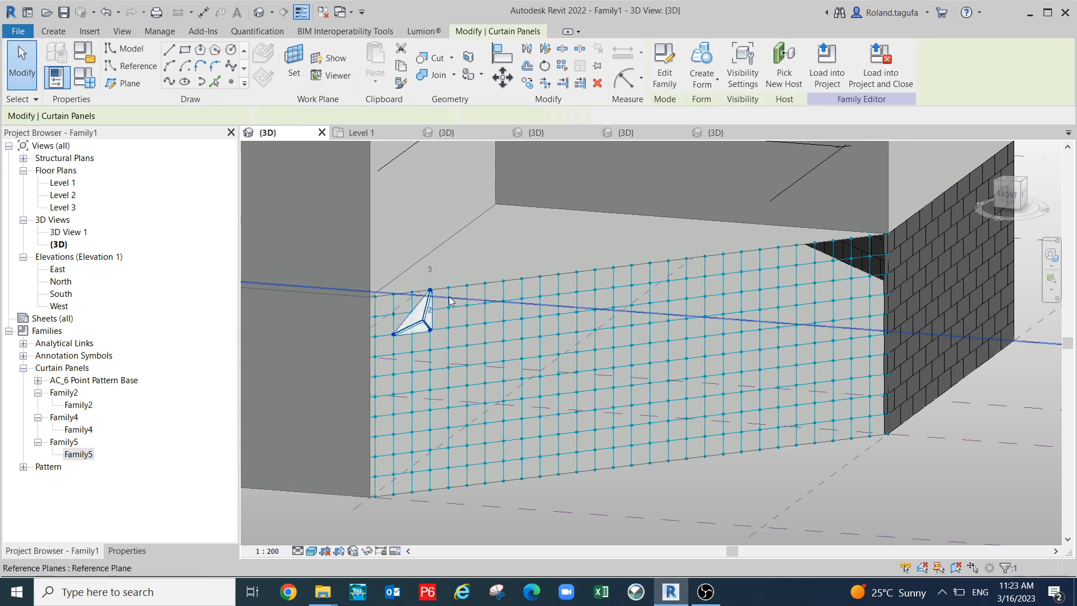
pyautogui.click(562, 66)
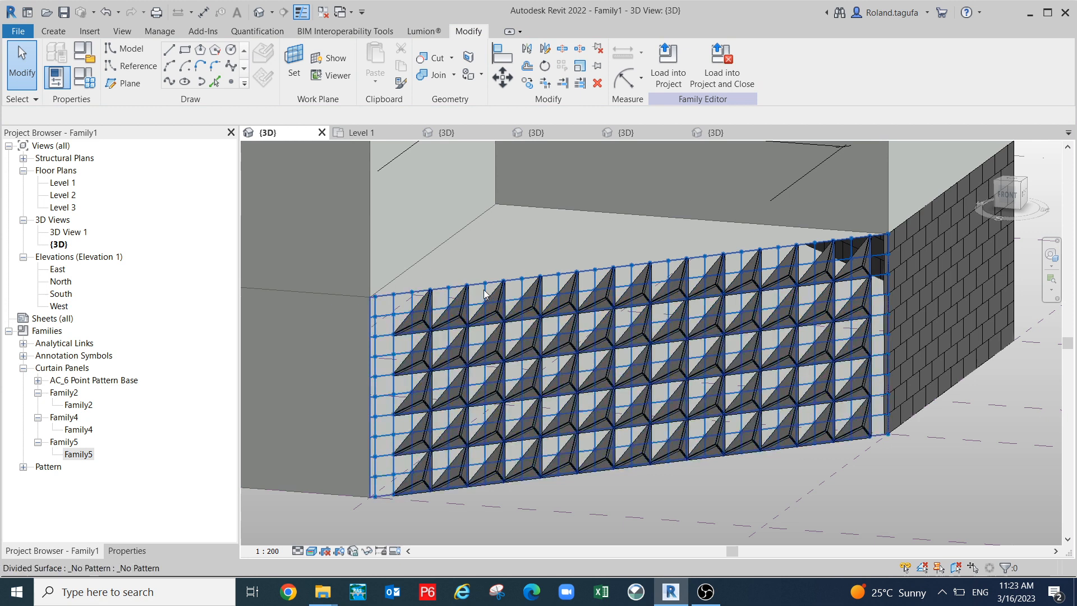
# - Place a second Family5 panel in the empty triangular half beside the first panel at the surface's upper-left corner, dismissing the save reminder
pyautogui.moveTo(79, 455); pyautogui.dragTo(428, 305)
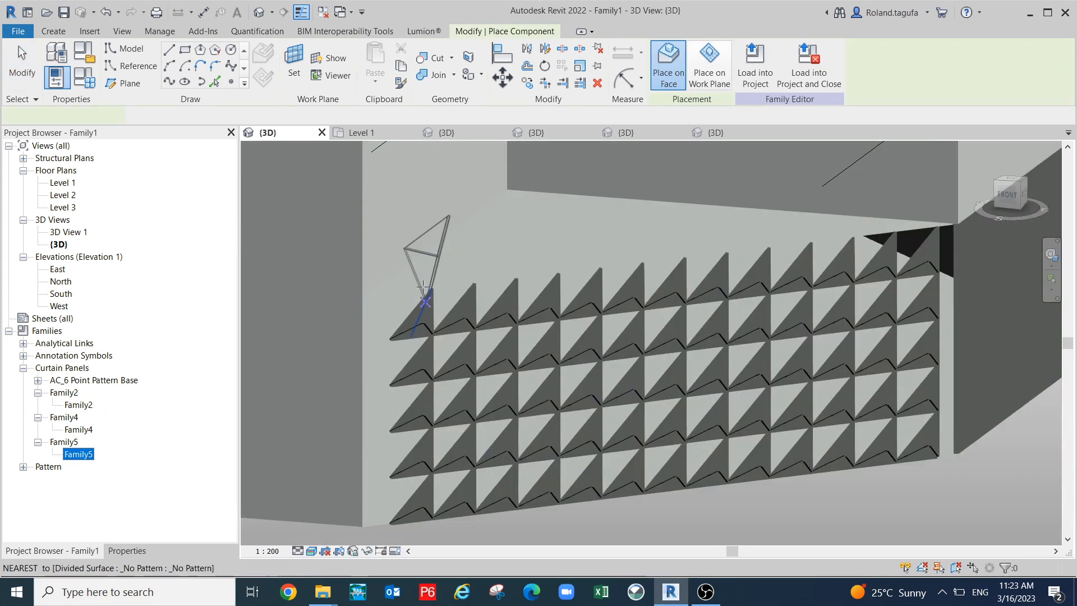
pyautogui.scroll(1, 423, 288)
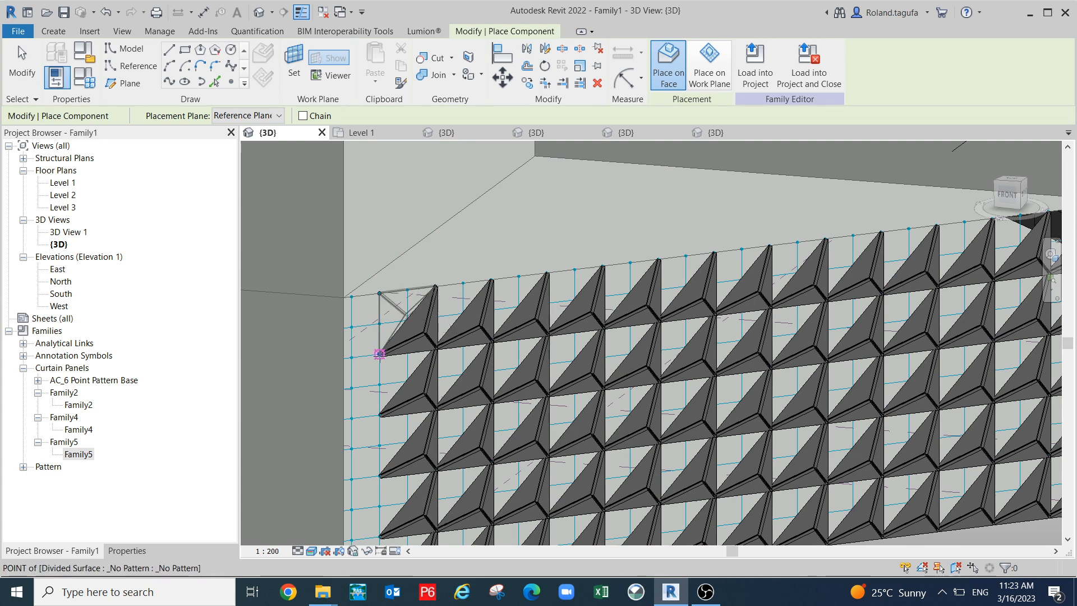
pyautogui.click(379, 354)
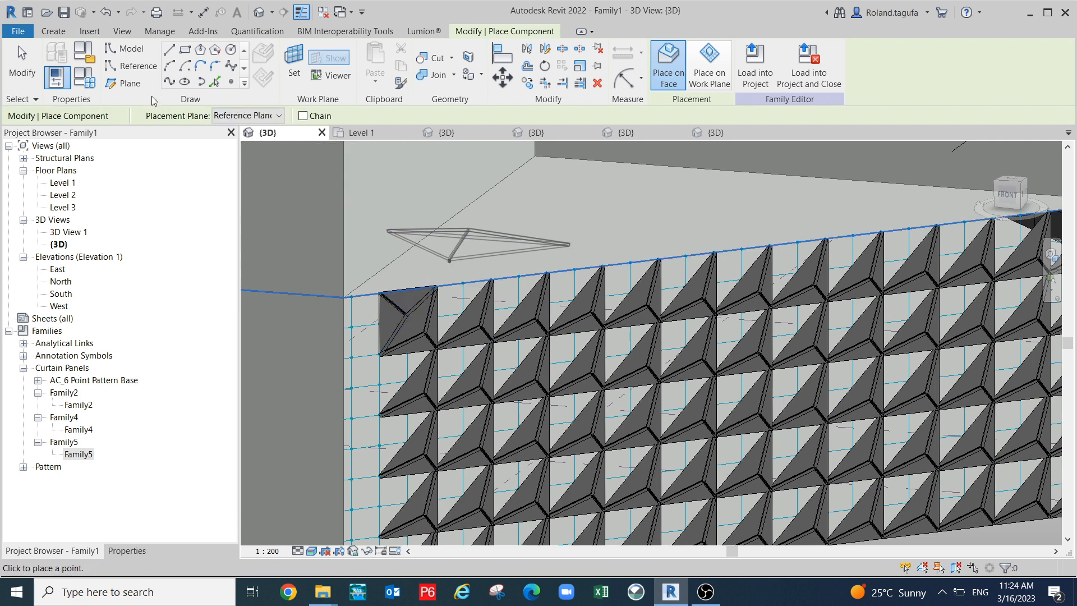
pyautogui.click(22, 62)
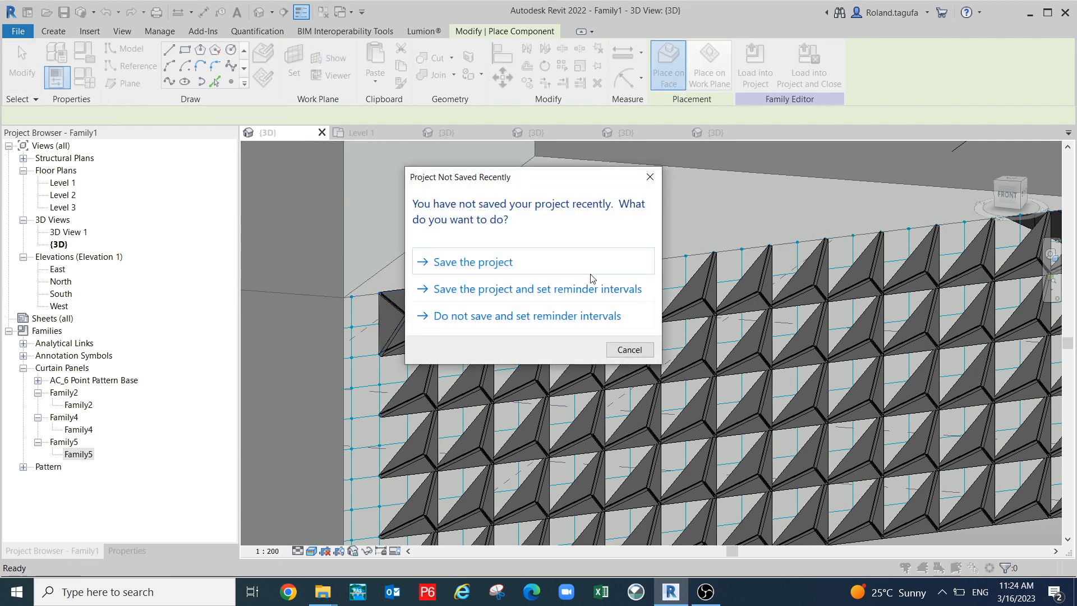
pyautogui.press('Escape')
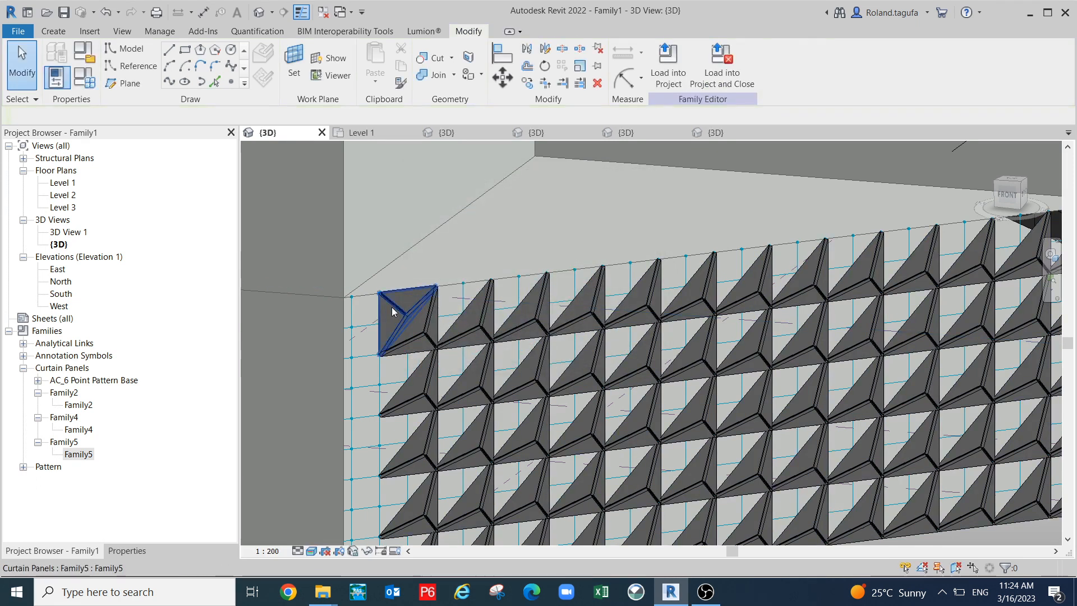
# - Repeat the second triangular panel across the divided surface to fill the gaps between the existing panels
pyautogui.click(407, 308)
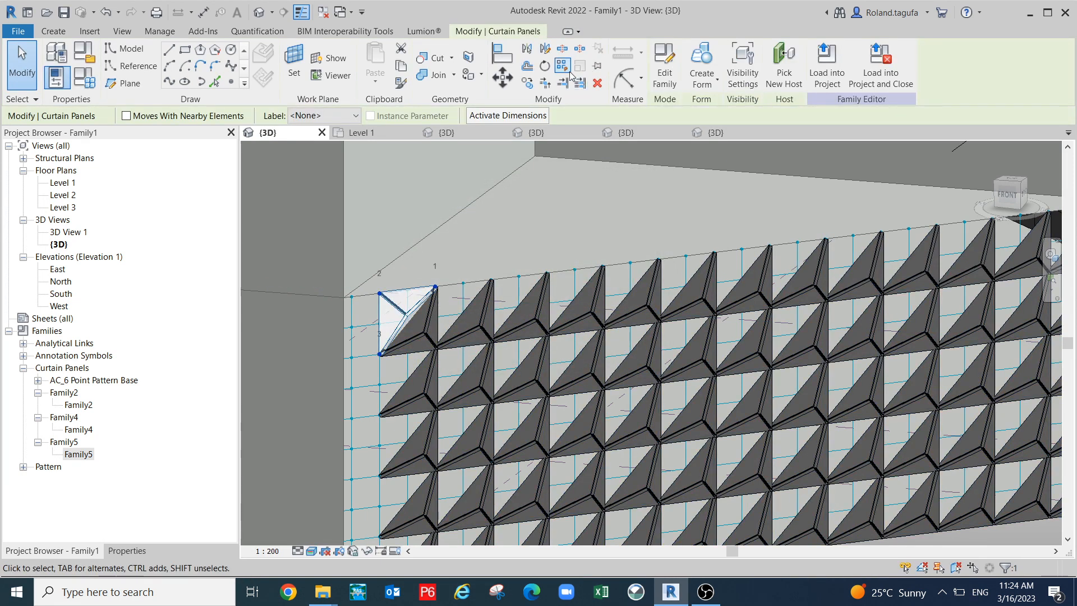
pyautogui.click(569, 70)
pyautogui.scroll(-6, 688, 340)
pyautogui.keyDown('shift'); pyautogui.moveTo(688, 339); pyautogui.dragTo(505, 281, button='middle'); pyautogui.keyUp('shift')
pyautogui.scroll(3, 657, 418)
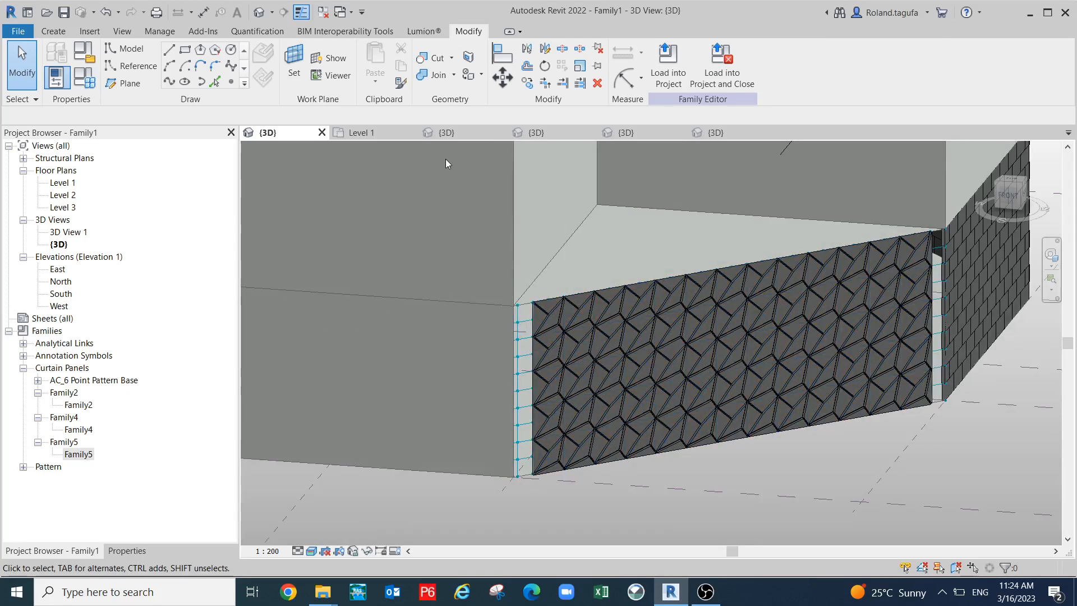
# - Look through the open AC_6 Point Pattern Base and Family2 panel families and switch to Family4
pyautogui.click(547, 134)
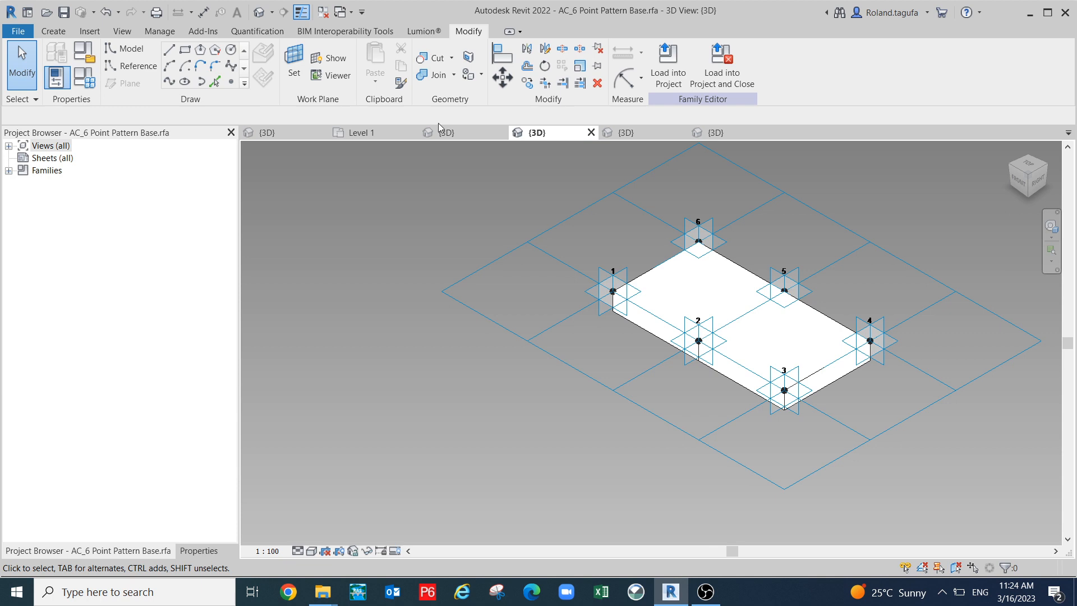
pyautogui.click(448, 132)
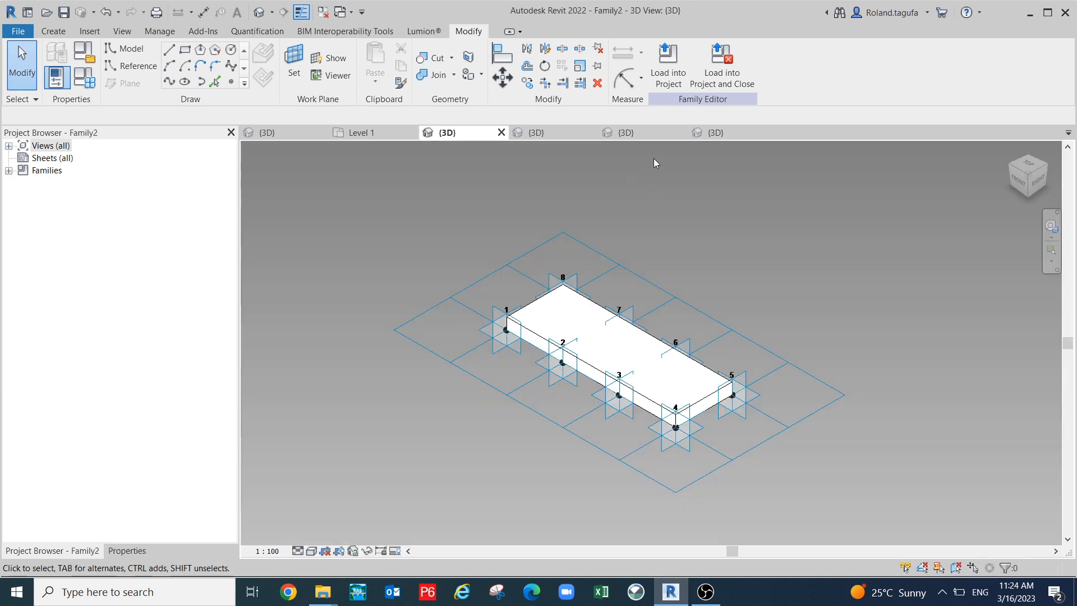
pyautogui.click(628, 135)
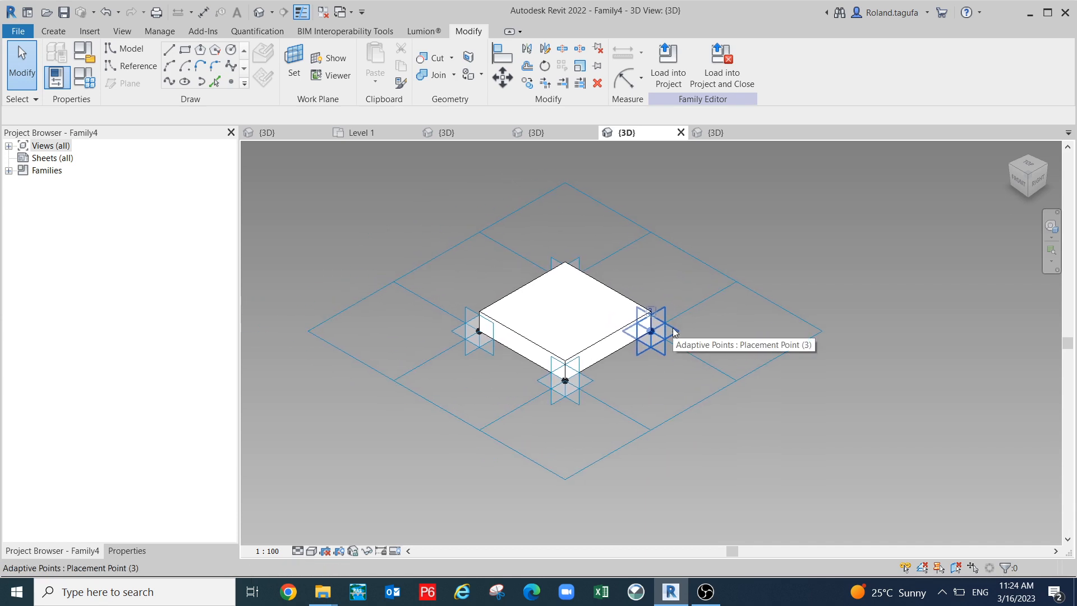
pyautogui.scroll(2, 575, 303)
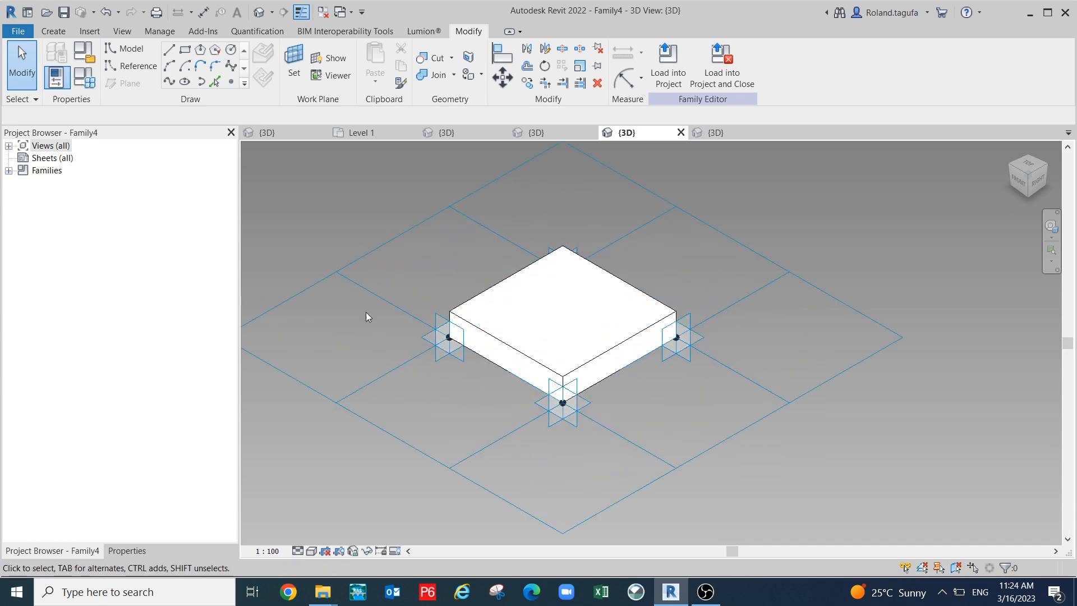
# - Delete the raised solid form from the four-point panel in Family4
pyautogui.click(128, 551)
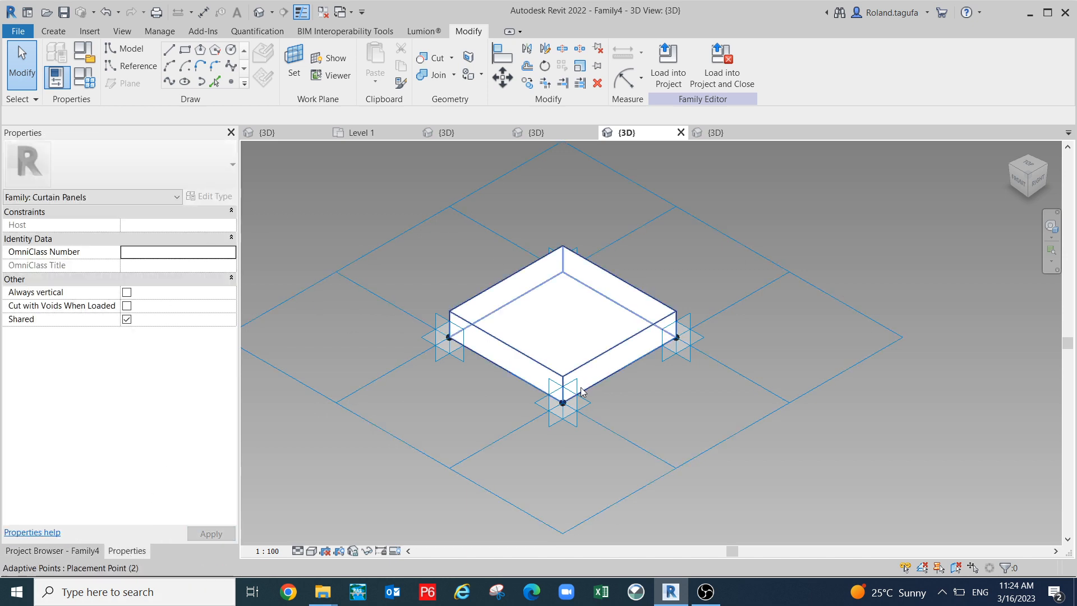
pyautogui.scroll(1, 627, 361)
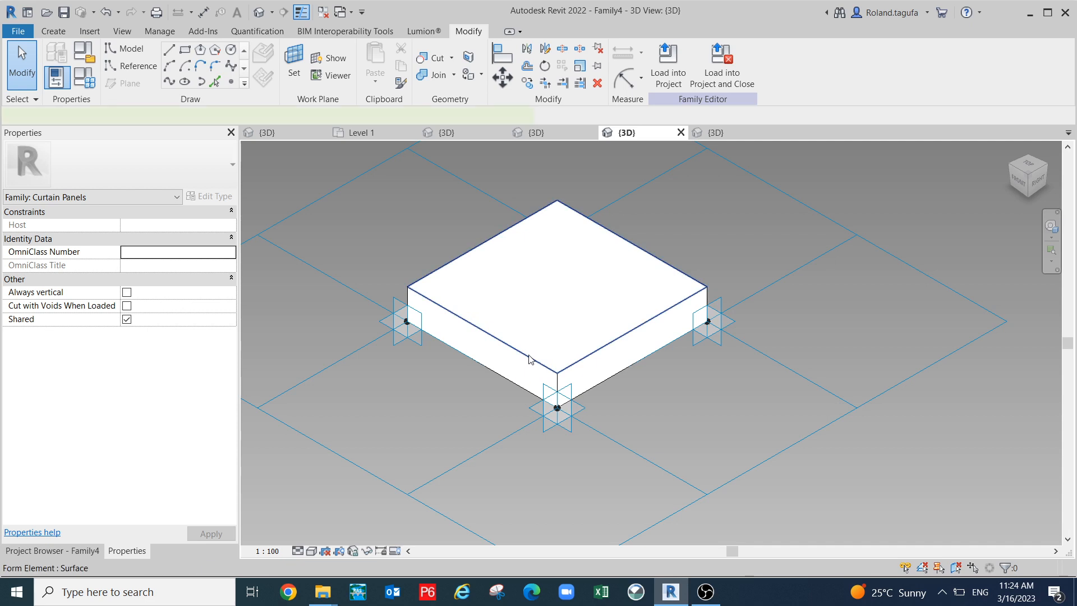
pyautogui.click(522, 349)
pyautogui.press('Delete')
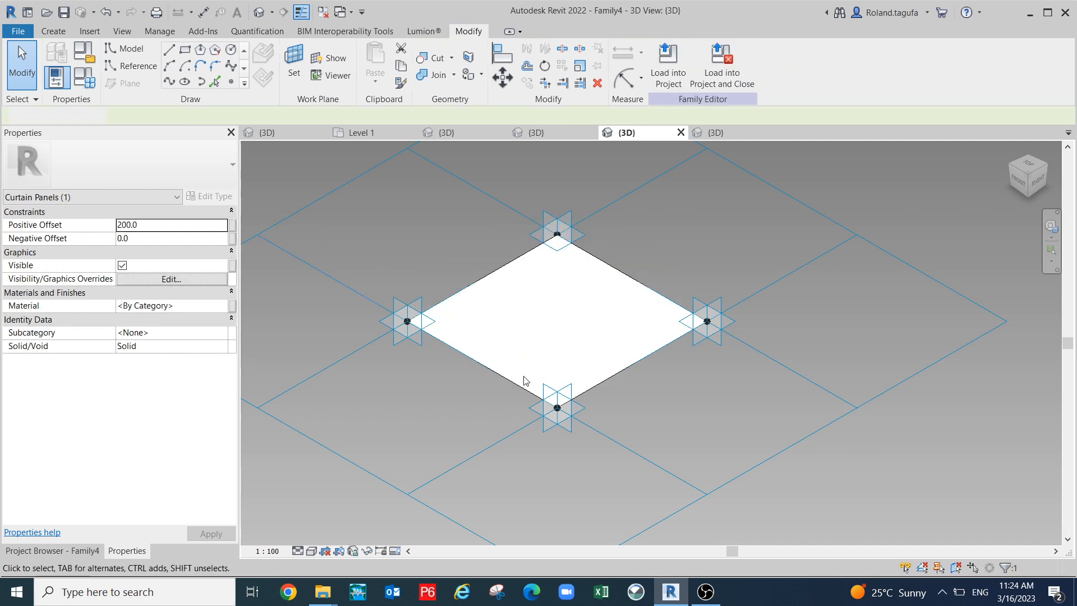
# - Delete the remaining flat surface, keeping the four adaptive points and their reference lines
pyautogui.click(483, 367)
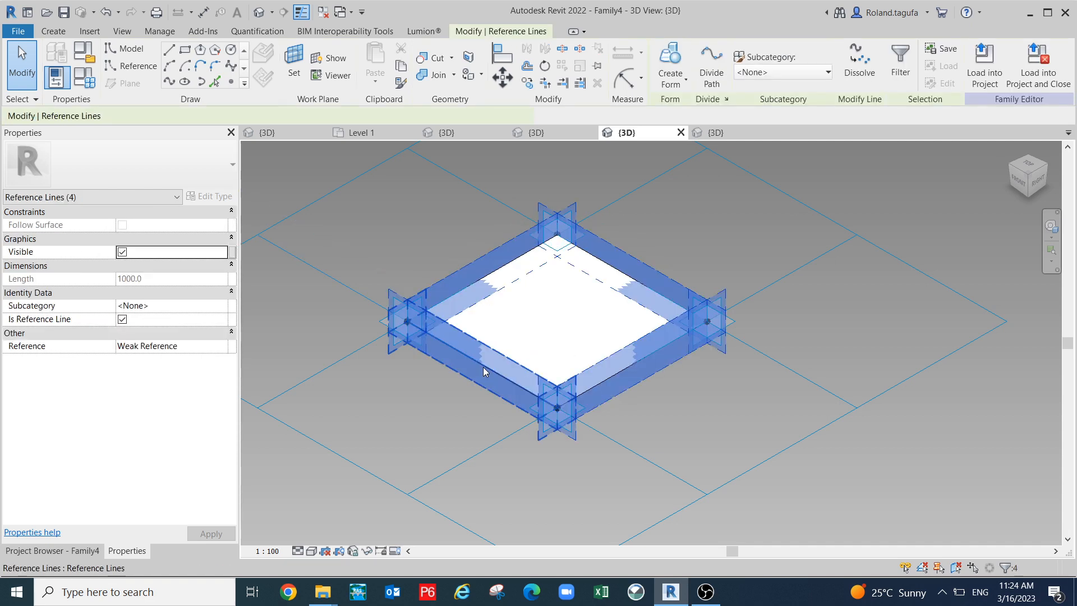
pyautogui.scroll(-1, 652, 293)
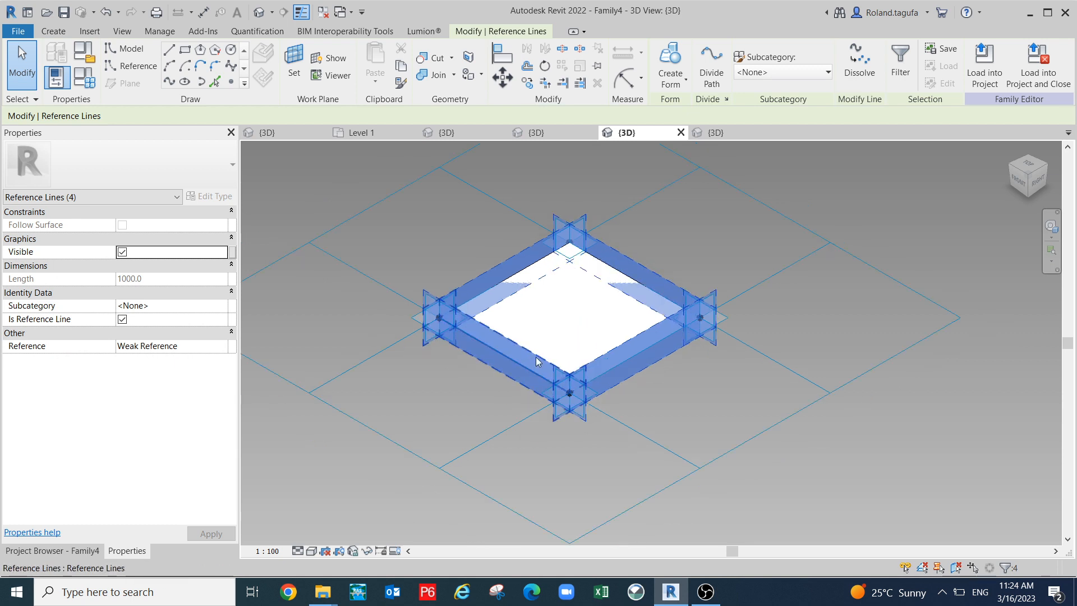
pyautogui.scroll(-2, 563, 321)
pyautogui.press('Escape')
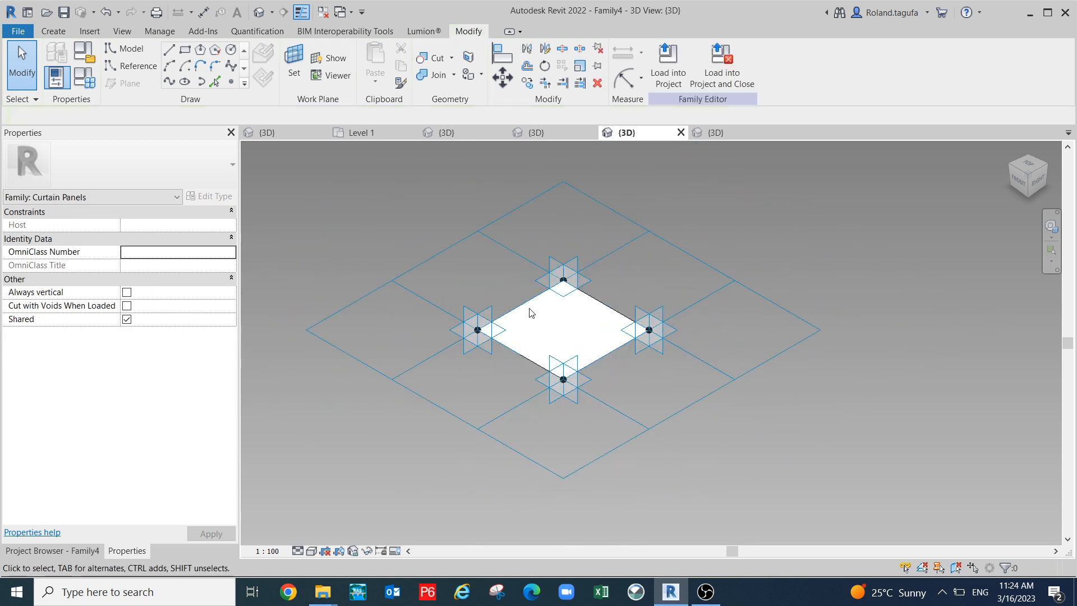
pyautogui.click(532, 312)
pyautogui.press('Delete')
pyautogui.moveTo(480, 400); pyautogui.dragTo(587, 392, button='middle')
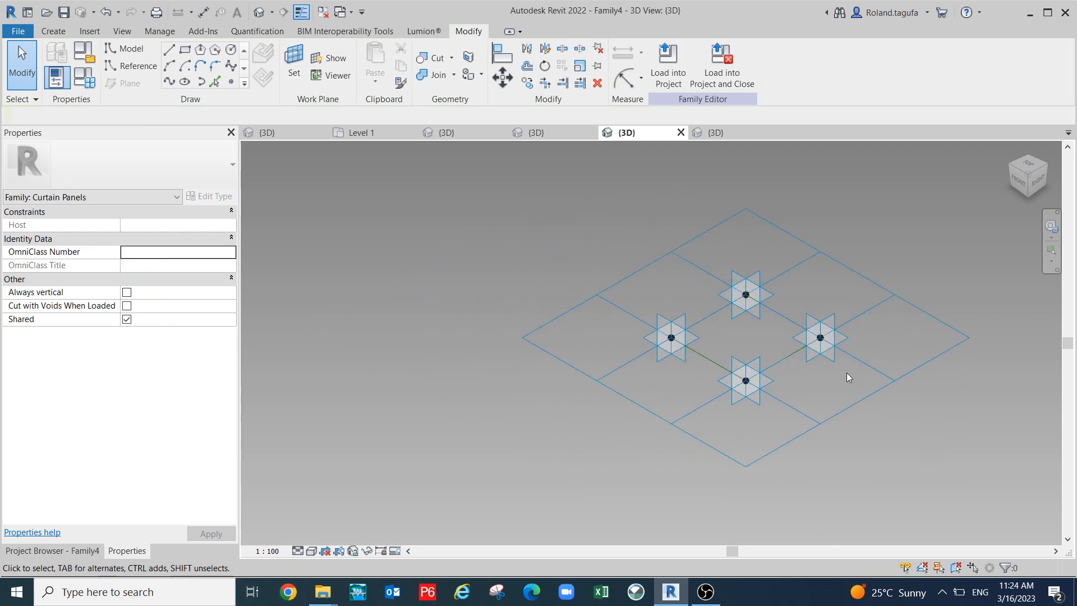
# - Start the Point tool, set the work plane to placement point 1's horizontal plane and place a reference point there
pyautogui.scroll(2, 831, 364)
pyautogui.moveTo(819, 351); pyautogui.dragTo(829, 362, button='middle')
pyautogui.moveTo(709, 346); pyautogui.dragTo(715, 341, button='middle')
pyautogui.moveTo(617, 377); pyautogui.dragTo(591, 352, button='middle')
pyautogui.scroll(1, 643, 381)
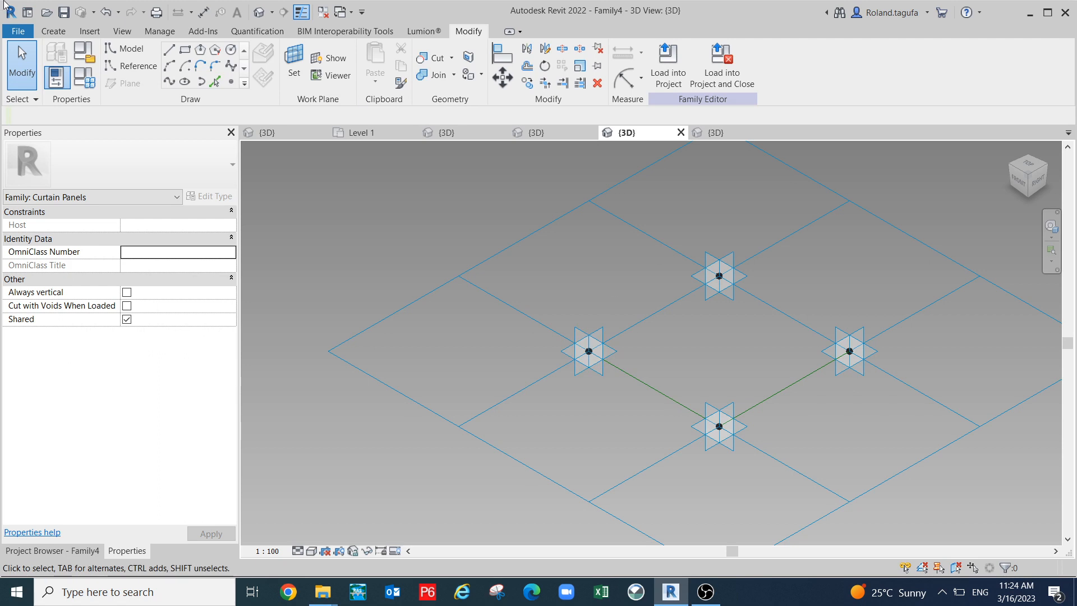
pyautogui.click(83, 57)
pyautogui.click(457, 87)
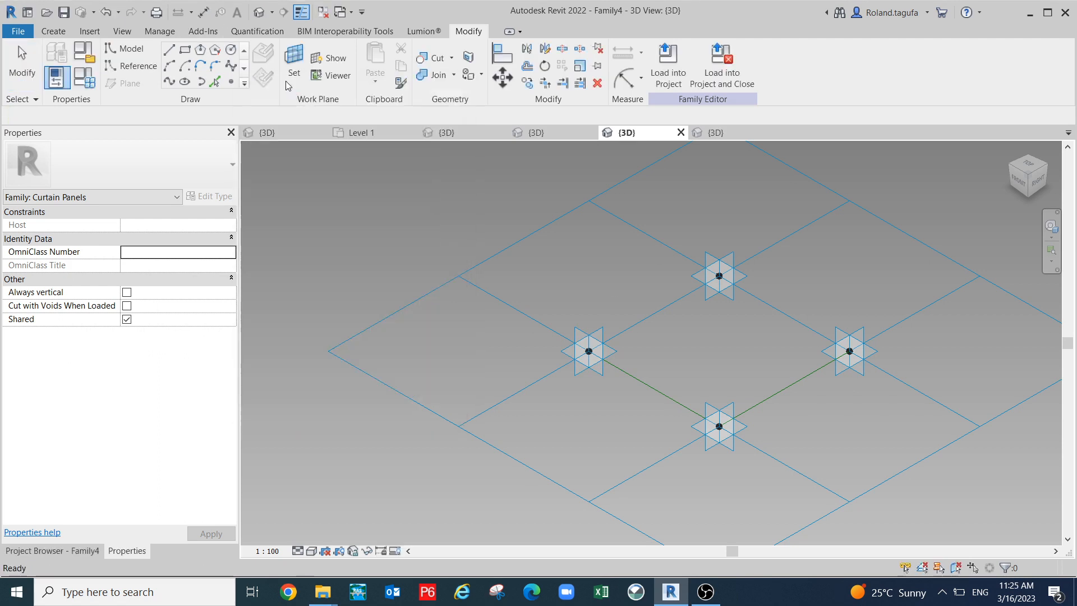
pyautogui.click(232, 82)
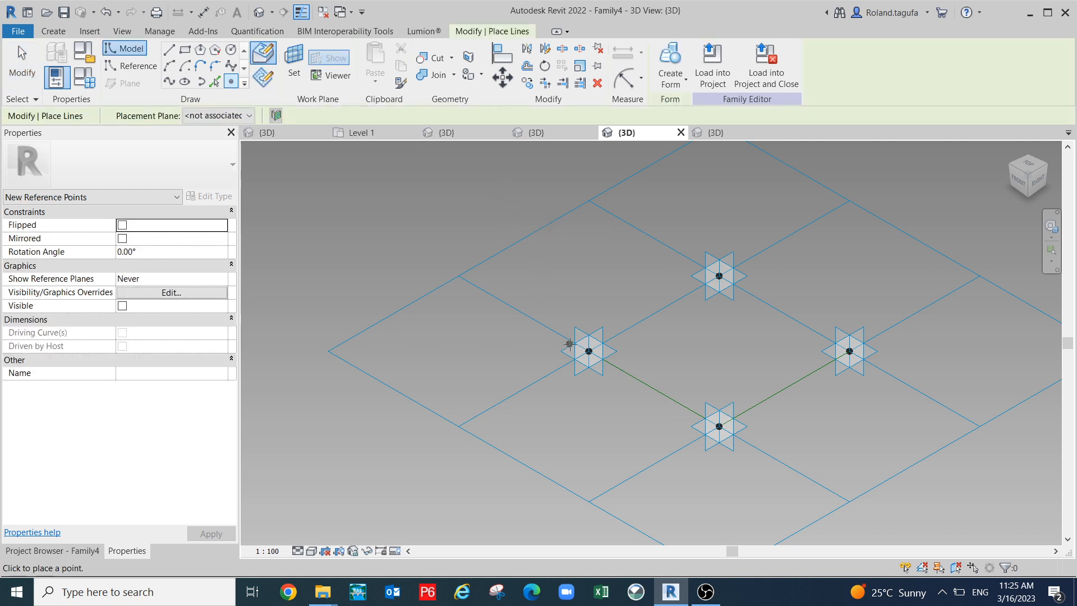
pyautogui.scroll(2, 569, 344)
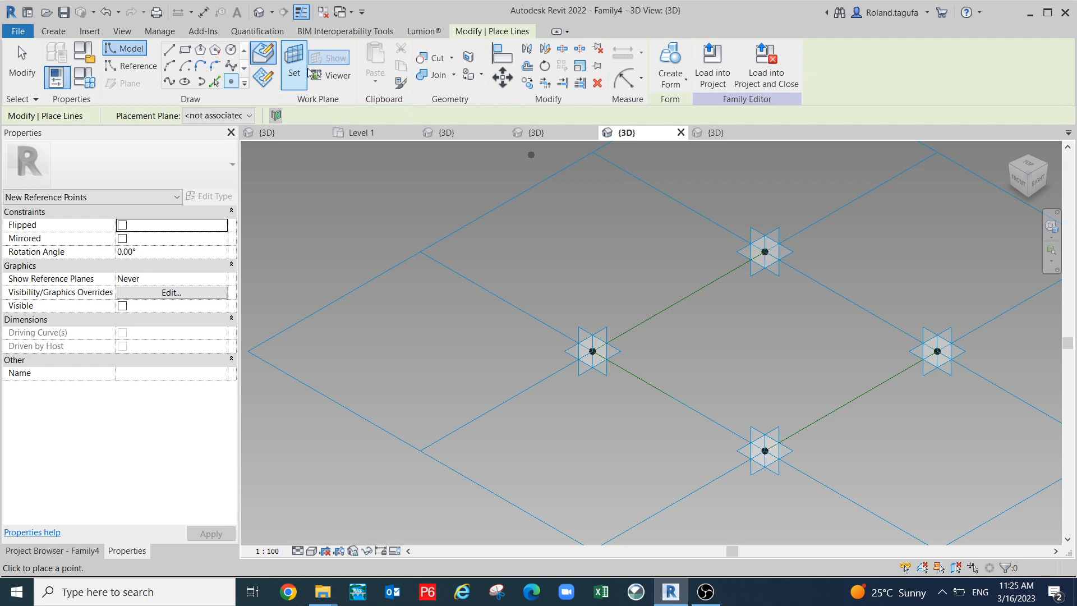
pyautogui.click(294, 63)
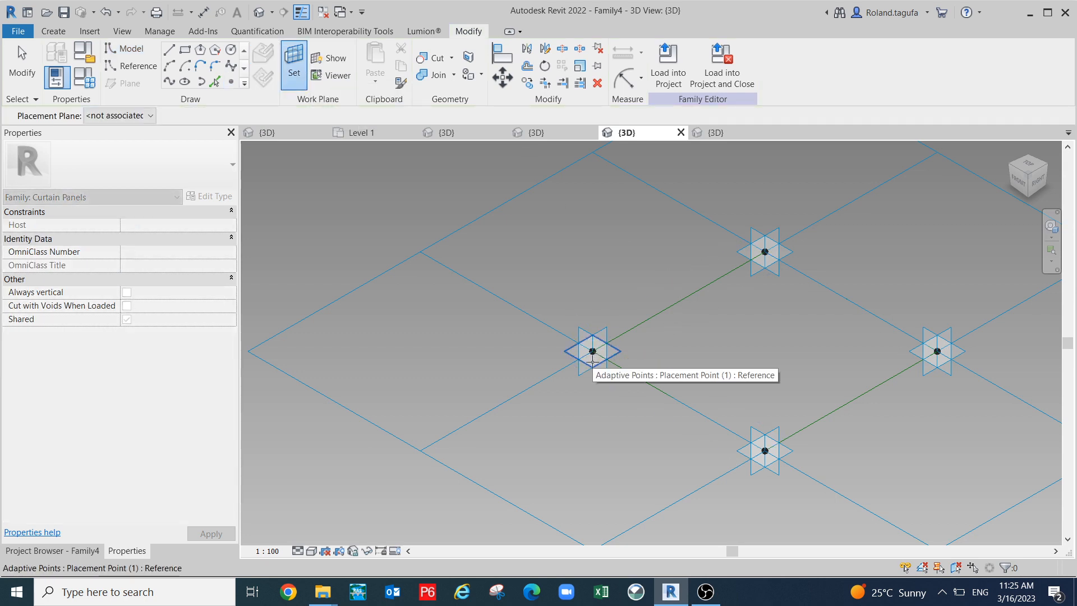
pyautogui.click(593, 362)
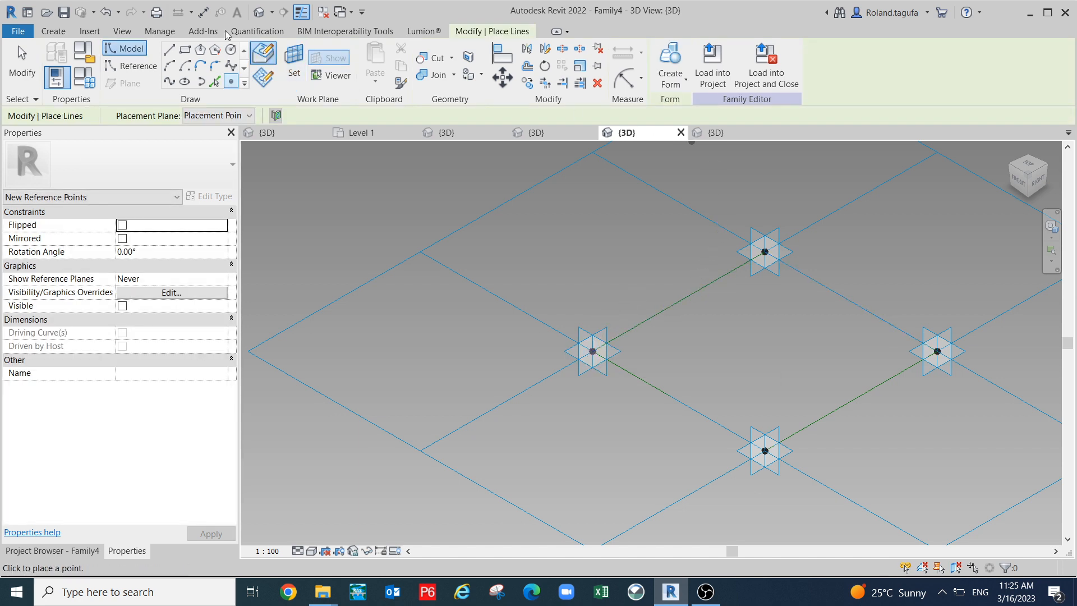
# - Set the work plane to placement point 4's horizontal plane and place a reference point there
pyautogui.click(298, 70)
pyautogui.click(768, 261)
pyautogui.scroll(2, 752, 443)
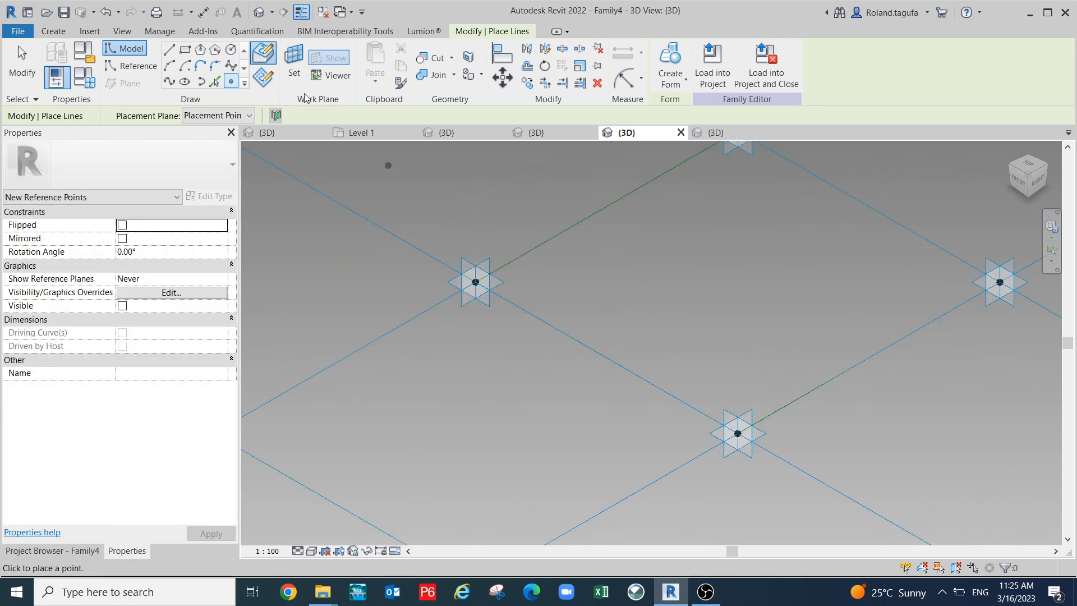
# - Set the work plane to placement point 2's horizontal plane and place a reference point on it
pyautogui.click(294, 66)
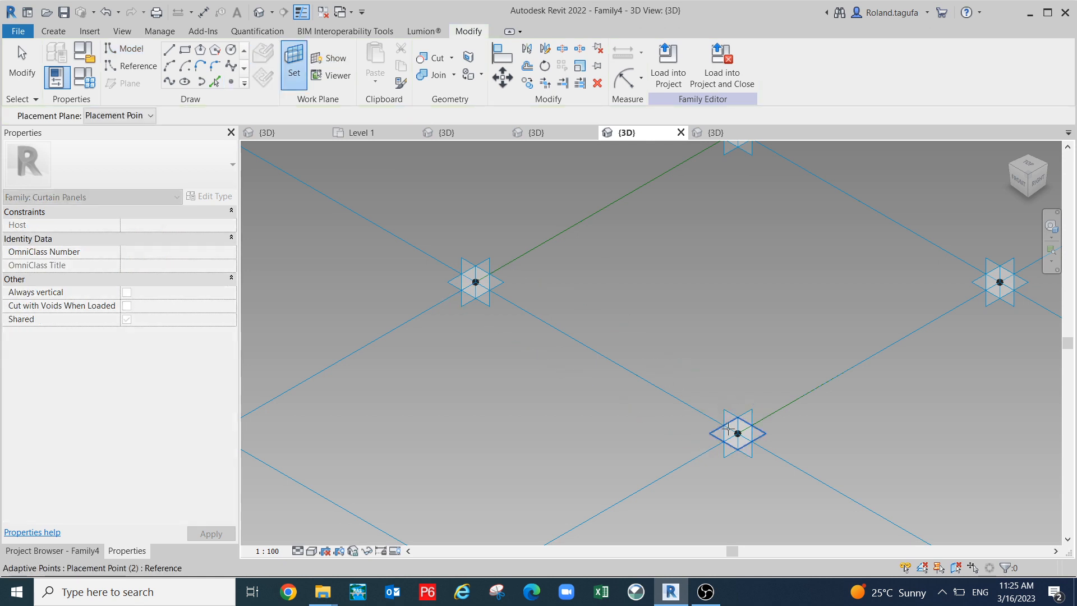
pyautogui.click(727, 429)
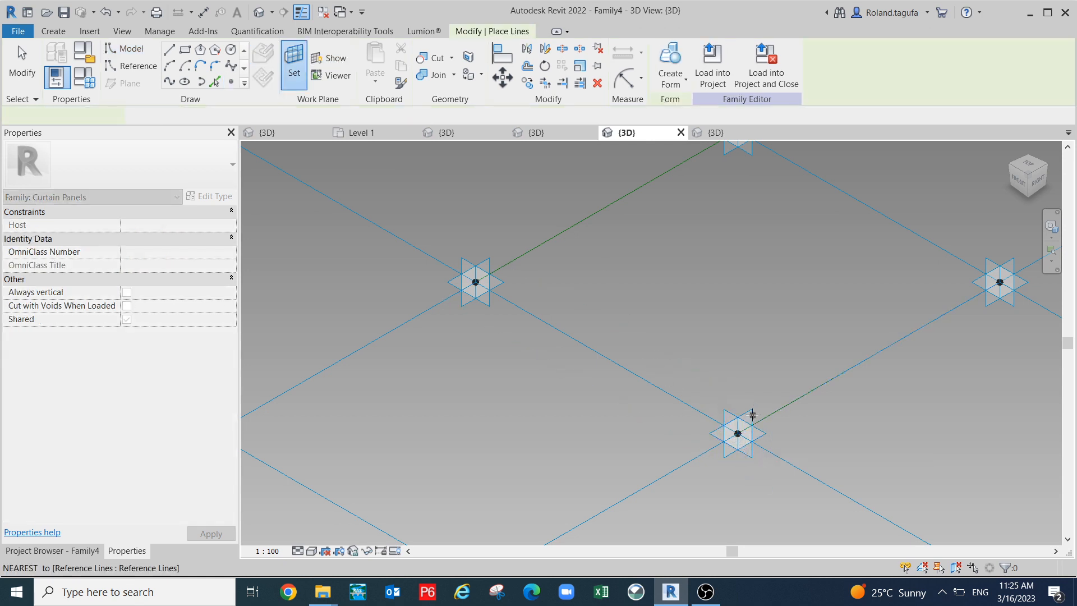
pyautogui.click(738, 434)
pyautogui.scroll(-2, 807, 343)
pyautogui.moveTo(803, 356); pyautogui.dragTo(661, 410, button='middle')
pyautogui.scroll(2, 789, 363)
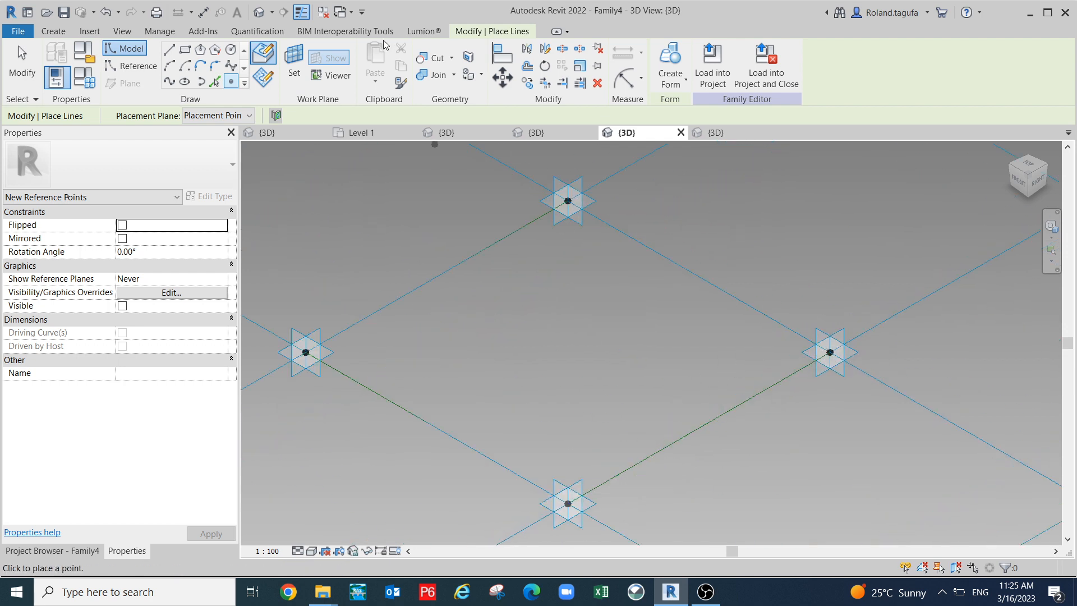
# - Set the work plane to placement point 3's horizontal plane, place a reference point there and finish the Point tool
pyautogui.click(297, 68)
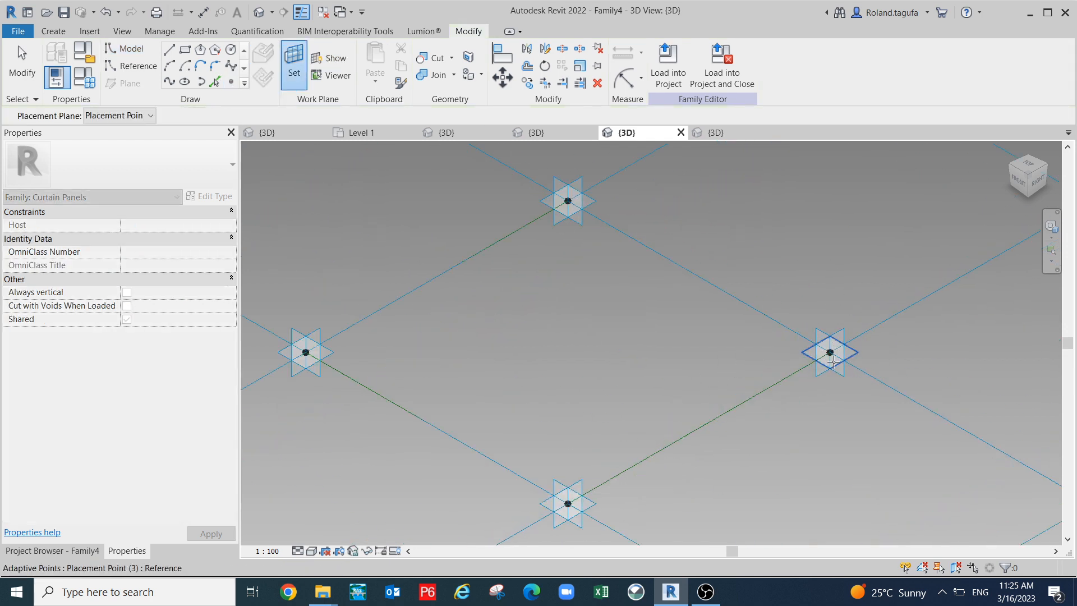
pyautogui.click(833, 361)
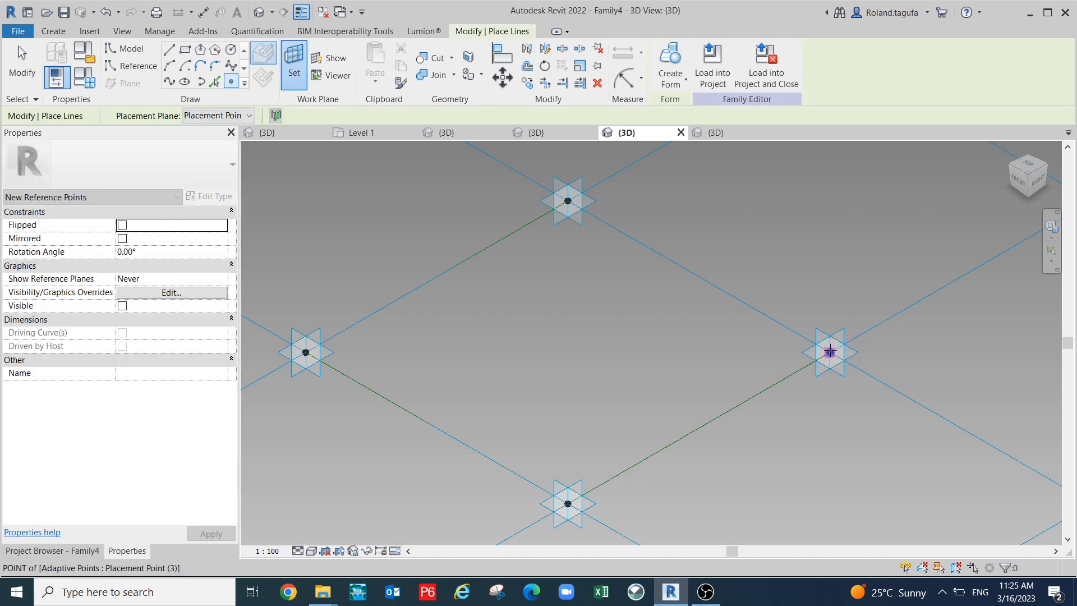
pyautogui.scroll(-3, 918, 292)
pyautogui.press('Escape')
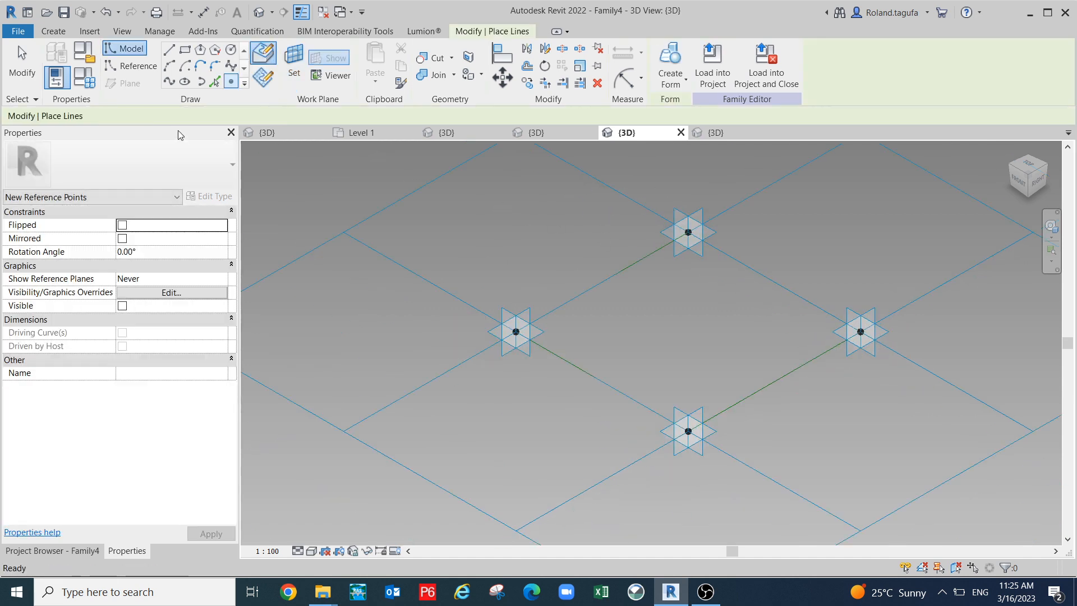
# - Create a Length type family parameter named H, grouped under Dimensions
pyautogui.click(81, 83)
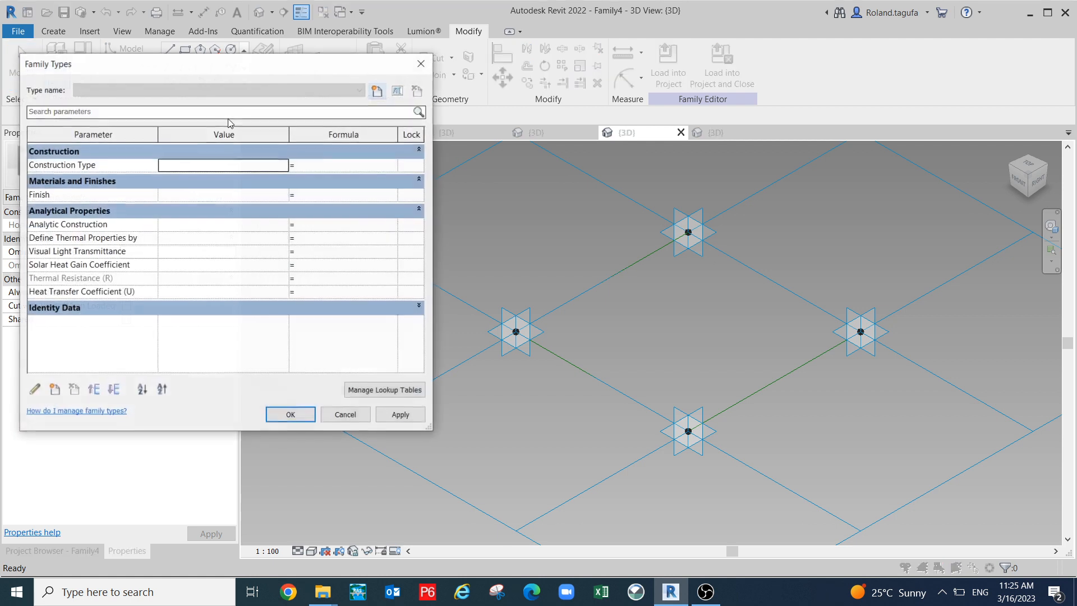
pyautogui.click(55, 389)
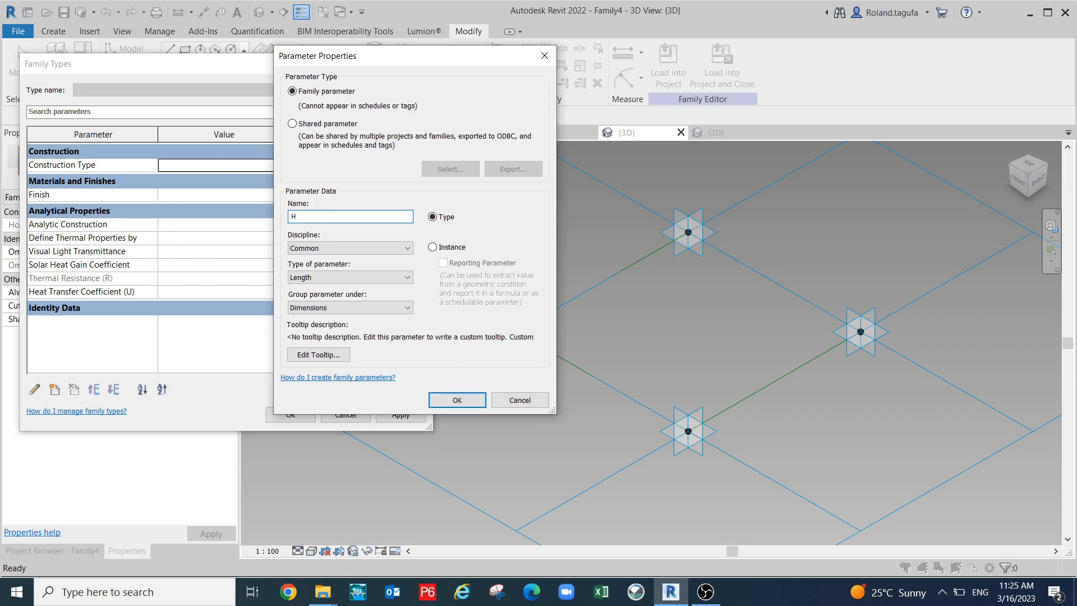
pyautogui.click(477, 406)
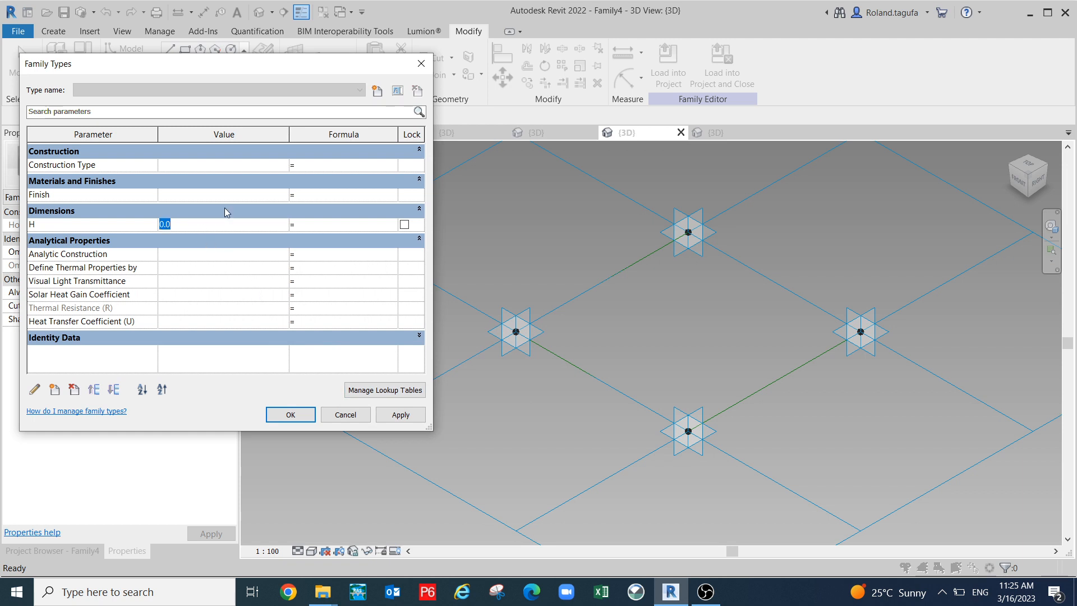
# - Set parameter H to 1000 and apply the family types change
pyautogui.write('50')
pyautogui.press('BackSpace')
pyautogui.press('BackSpace')
pyautogui.write('1')
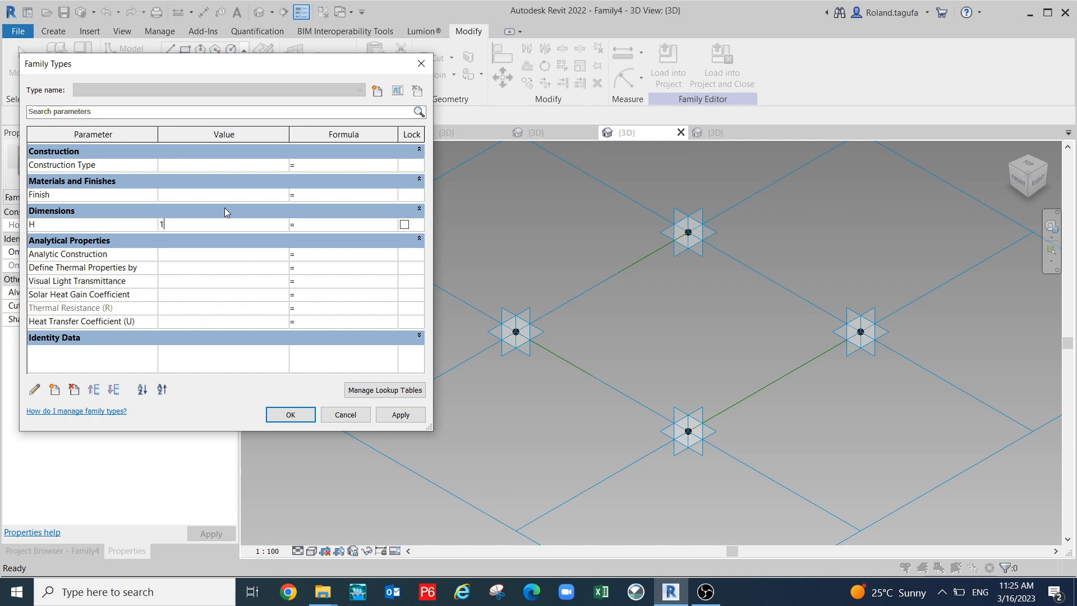
pyautogui.write('000')
pyautogui.click(401, 415)
pyautogui.click(290, 416)
# - Associate the Offset of the reference point hosted on placement point 1 with parameter H
pyautogui.scroll(2, 498, 393)
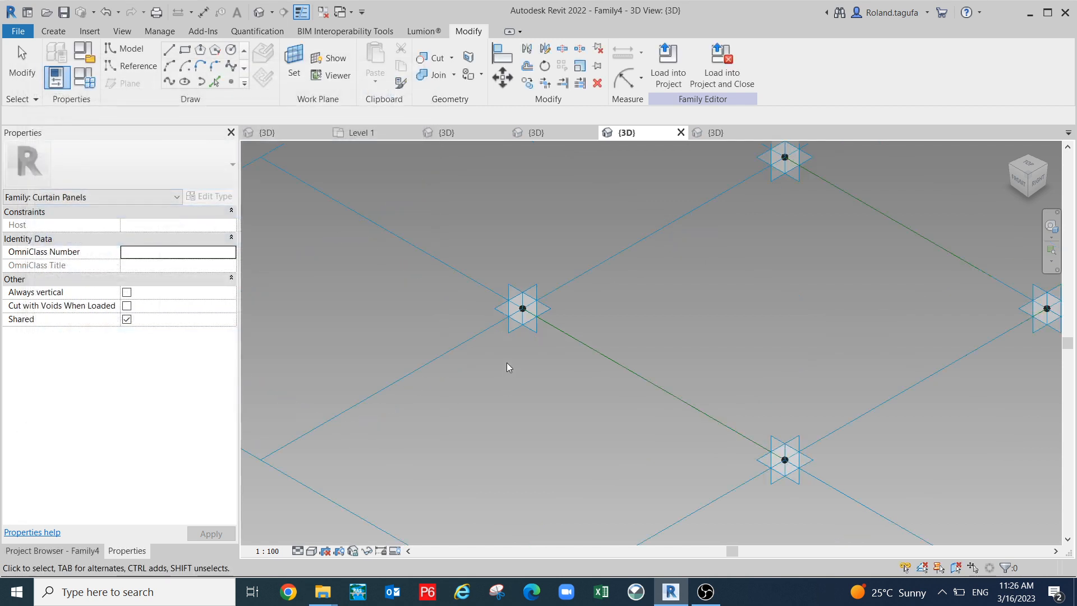
pyautogui.click(522, 309)
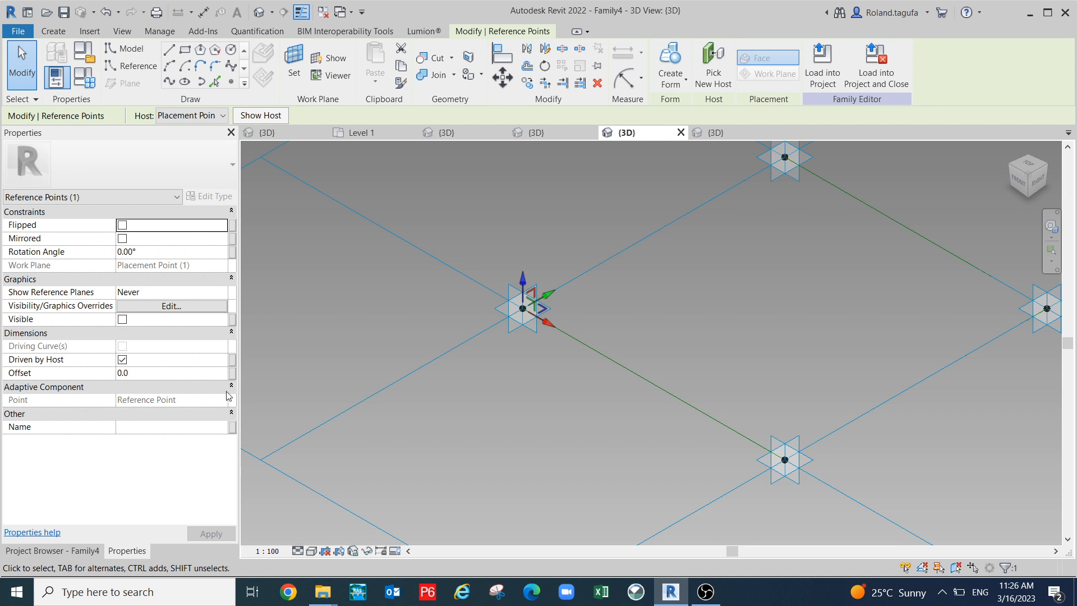
pyautogui.click(232, 374)
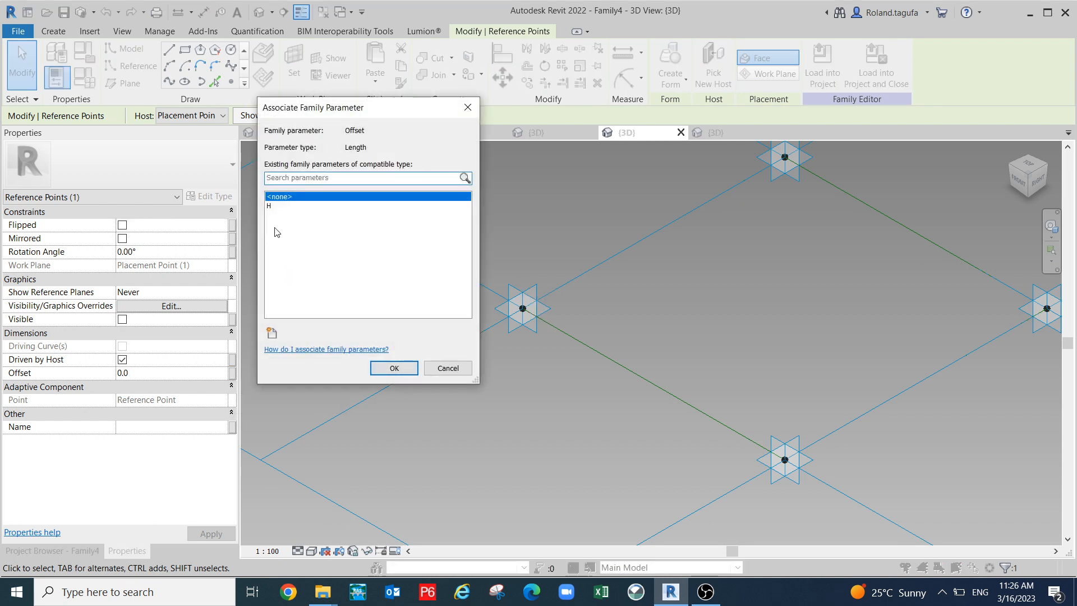
pyautogui.click(272, 206)
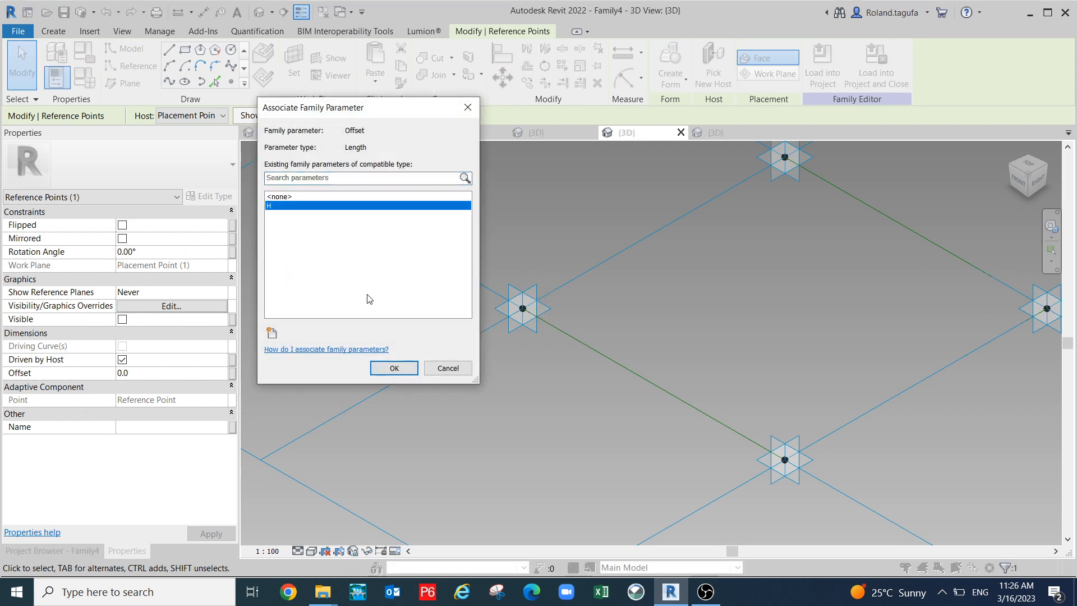
pyautogui.click(394, 368)
# - Associate the Offset of the reference point hosted on placement point 4 with parameter H
pyautogui.scroll(-4, 493, 377)
pyautogui.moveTo(493, 377); pyautogui.dragTo(443, 422, button='middle')
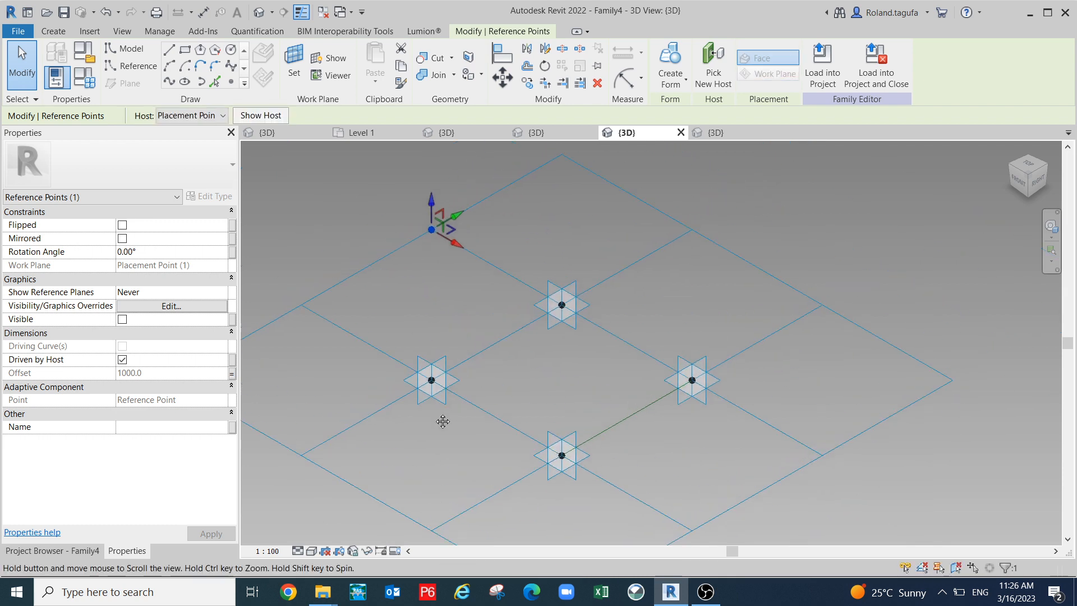
pyautogui.click(561, 345)
pyautogui.scroll(3, 561, 314)
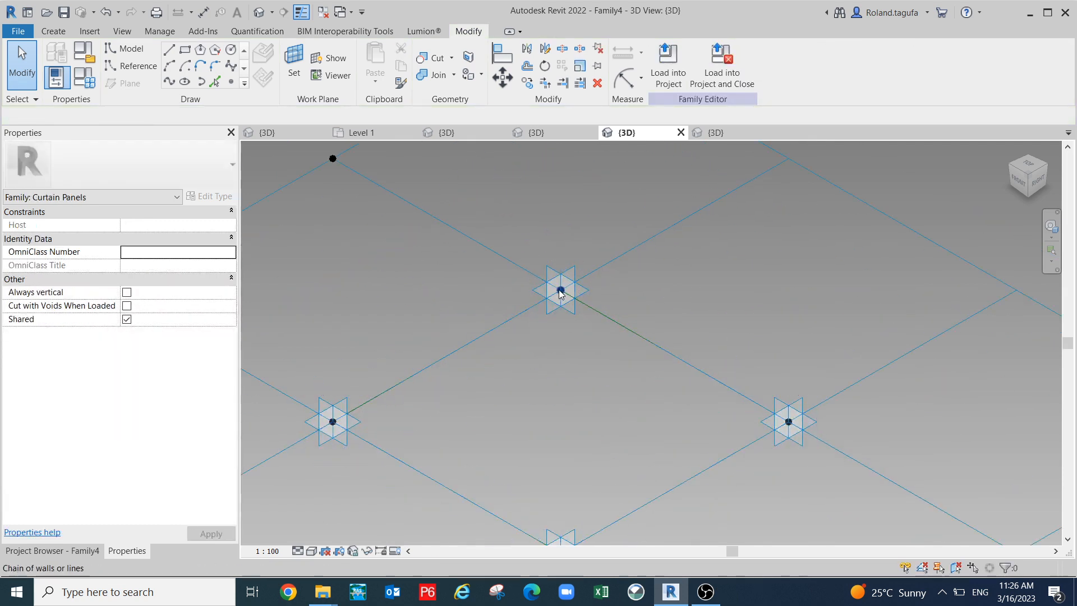
pyautogui.click(486, 304)
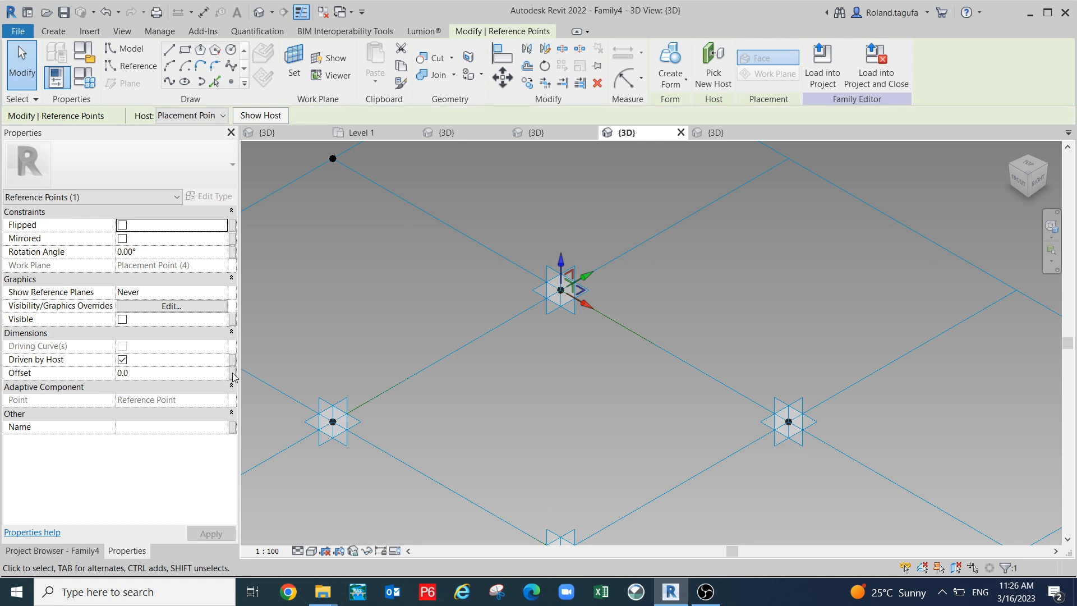
pyautogui.click(233, 375)
pyautogui.click(275, 206)
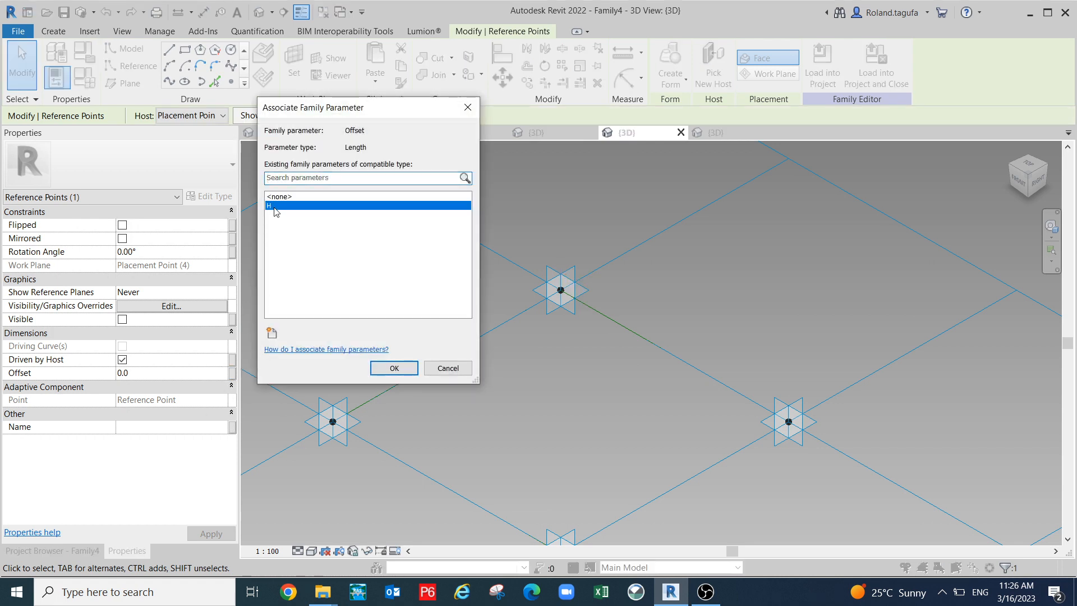
pyautogui.click(394, 368)
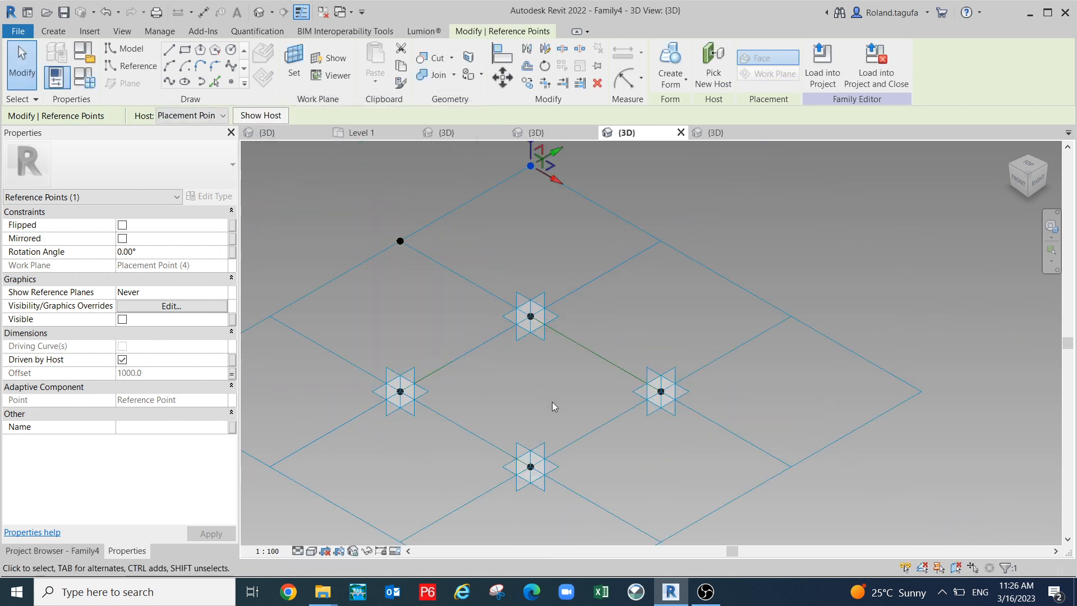
# - Select the reference points on placement points 2 and 3 together and associate their Offset with parameter H
pyautogui.click(526, 414)
pyautogui.scroll(2, 525, 421)
pyautogui.click(517, 455)
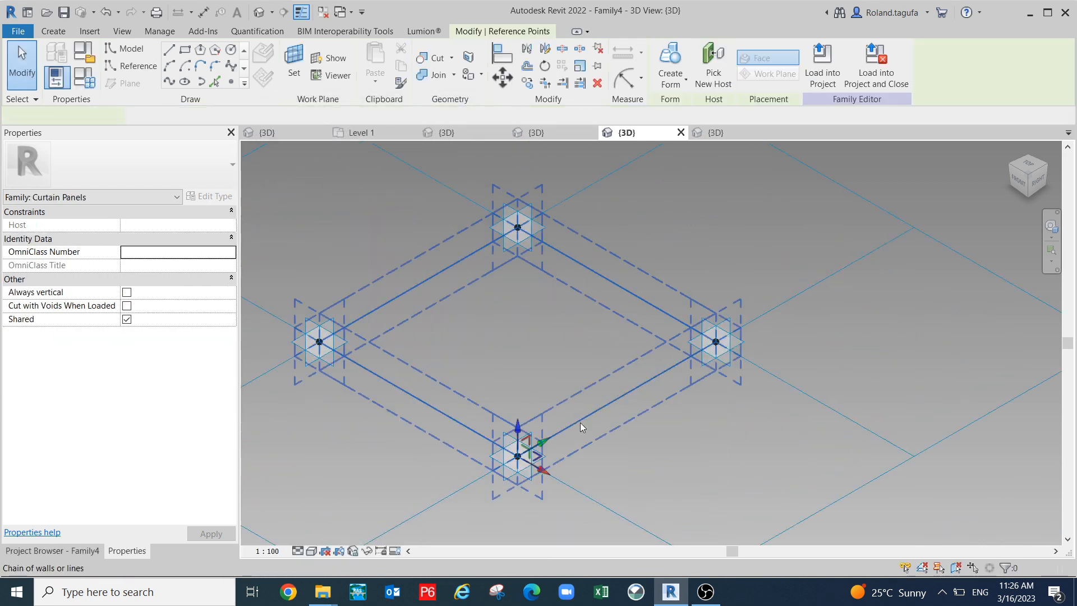
pyautogui.keyDown('ctrl'); pyautogui.click(715, 342); pyautogui.keyUp('ctrl')
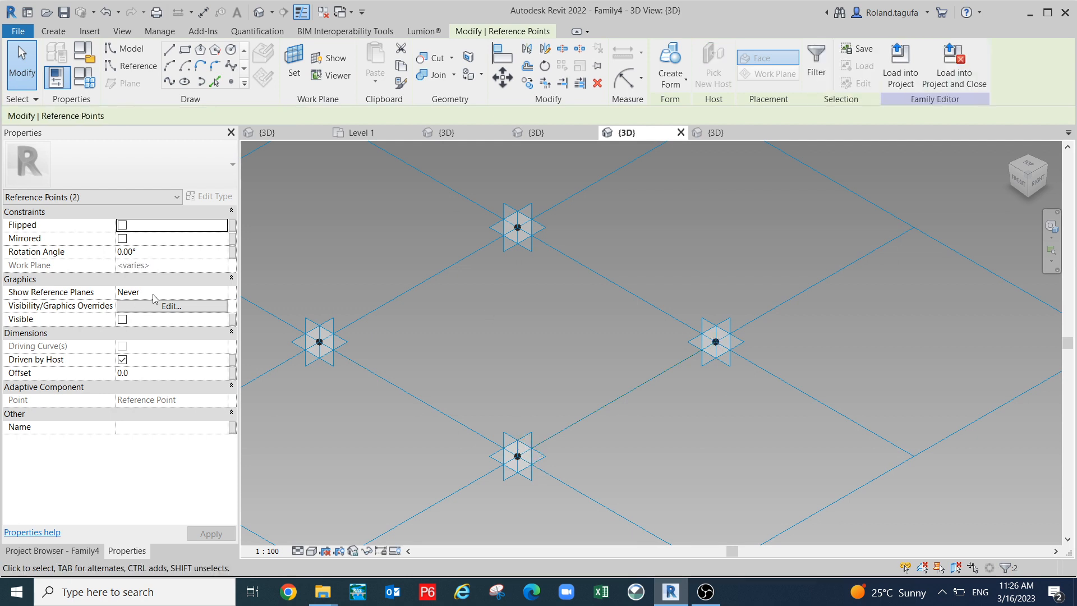
pyautogui.click(232, 373)
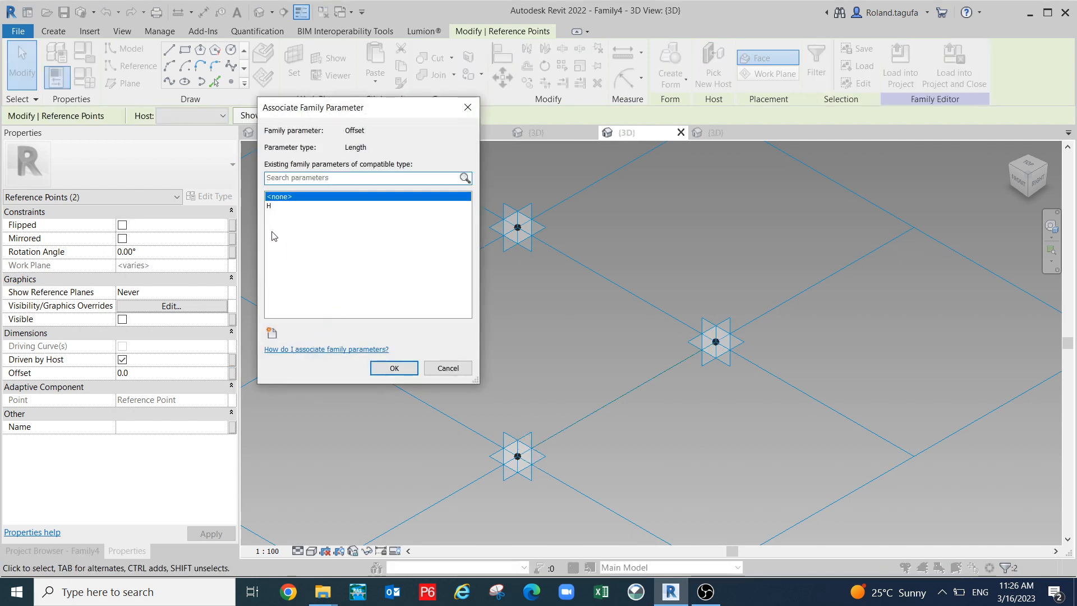
pyautogui.click(270, 206)
pyautogui.click(394, 369)
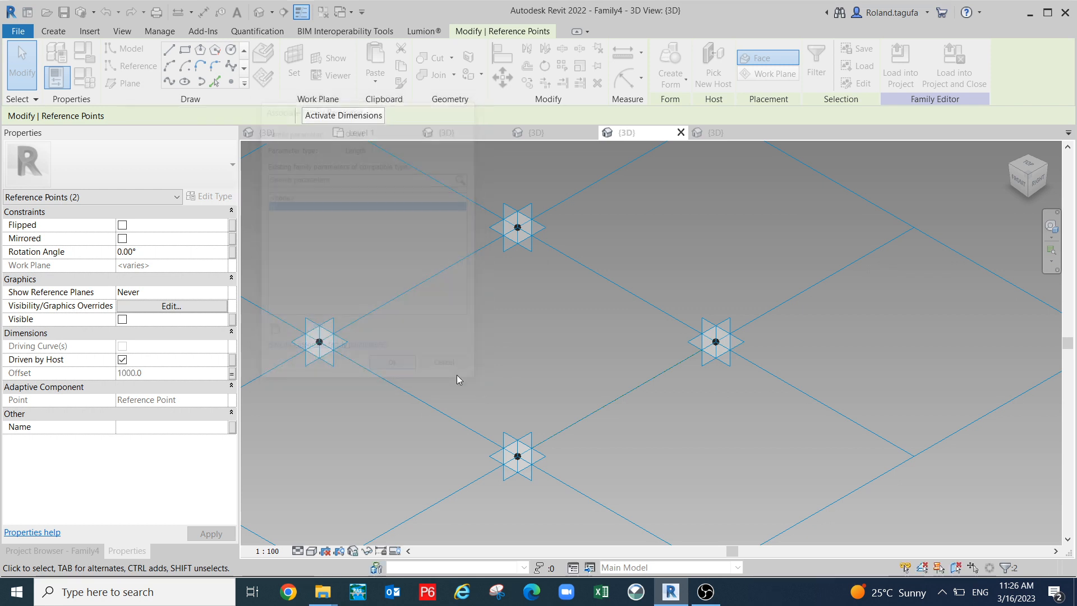
pyautogui.scroll(-3, 530, 387)
pyautogui.moveTo(529, 420); pyautogui.dragTo(638, 469, button='middle')
pyautogui.press('Escape')
# - Move adaptive placement point 3 down and up to test its offset reference point, undoing each move
pyautogui.scroll(1, 724, 447)
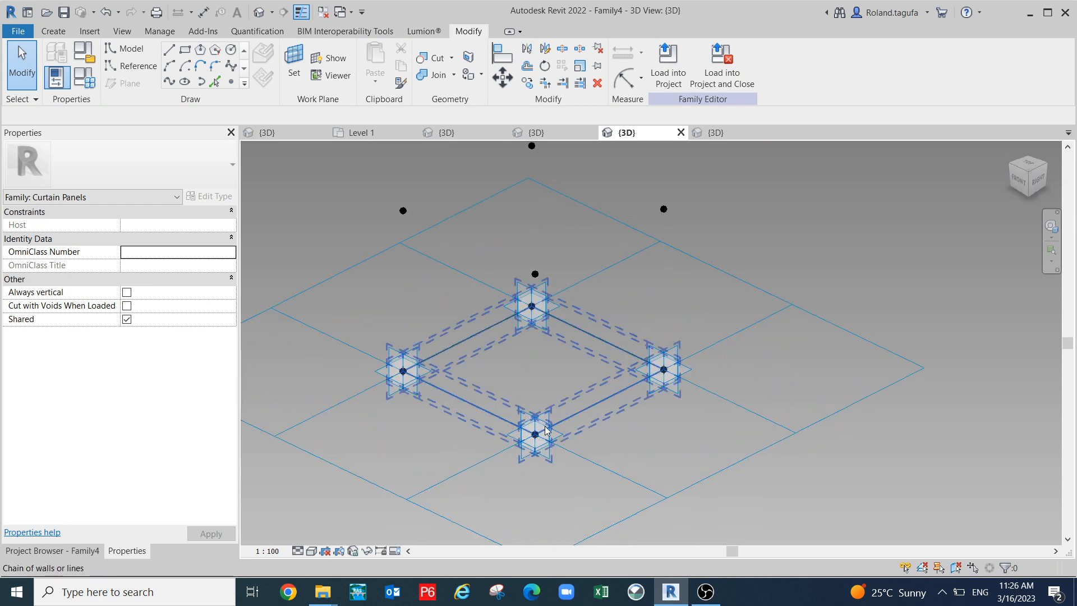
pyautogui.scroll(-1, 637, 398)
pyautogui.press('Tab')
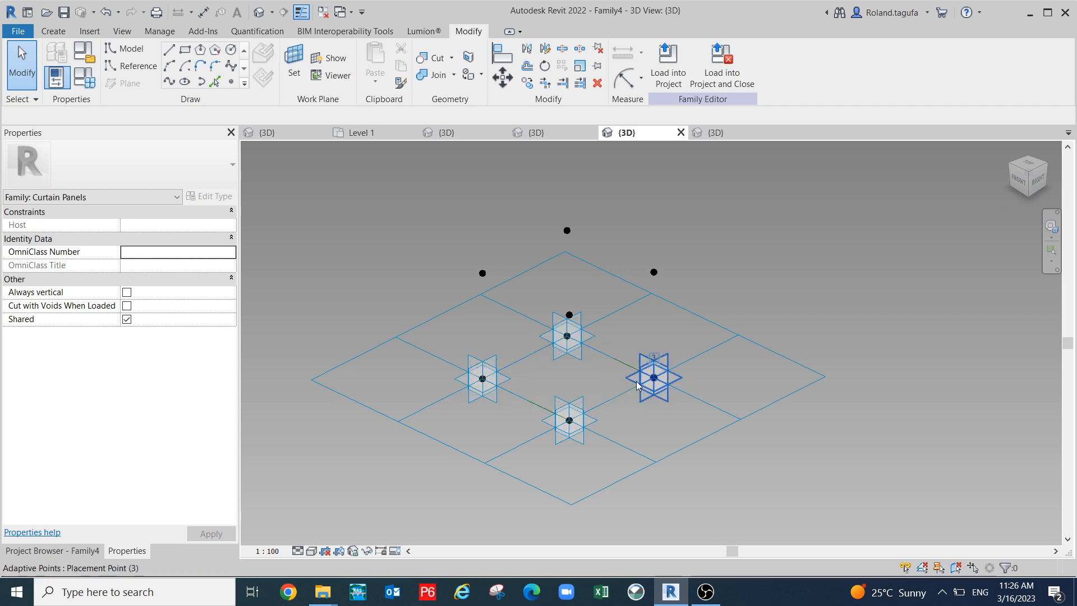
pyautogui.click(649, 382)
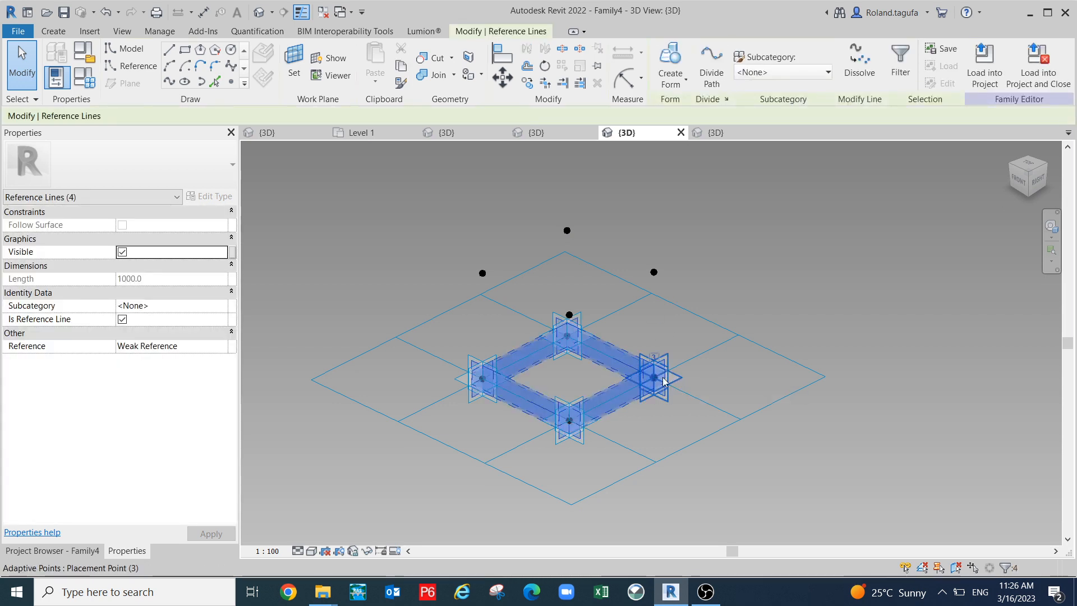
pyautogui.moveTo(804, 333); pyautogui.dragTo(816, 326)
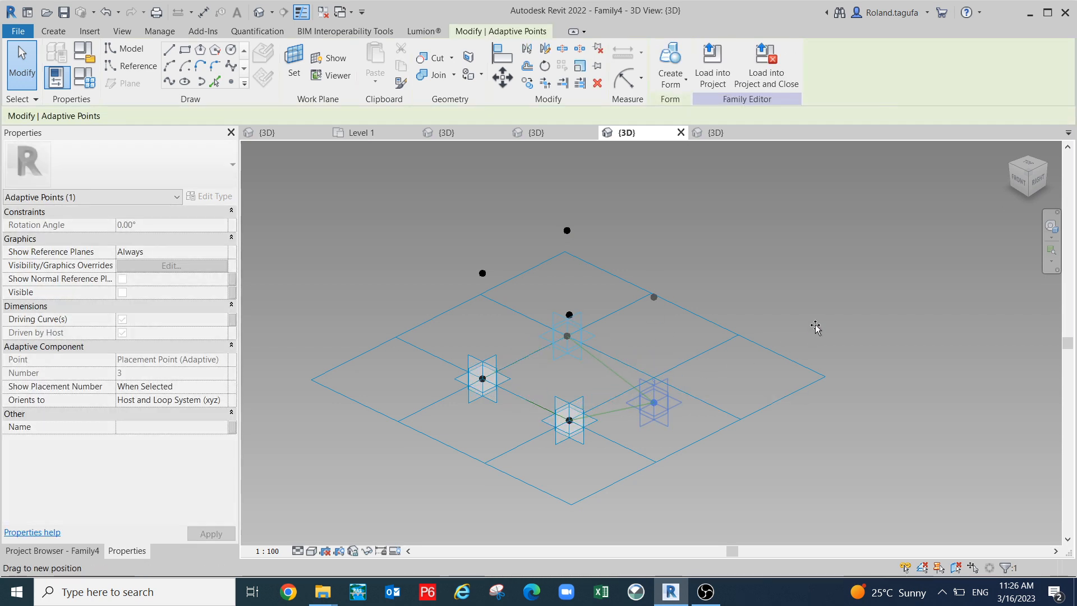
pyautogui.click(700, 410)
pyautogui.hotkey('ctrl', 'z')
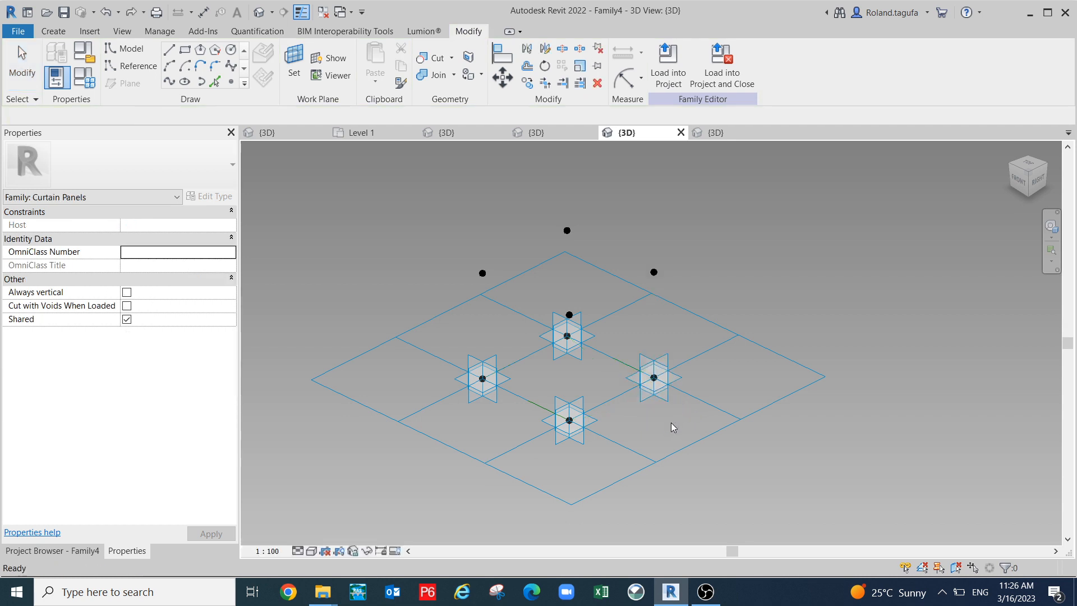
pyautogui.moveTo(654, 377); pyautogui.dragTo(708, 302)
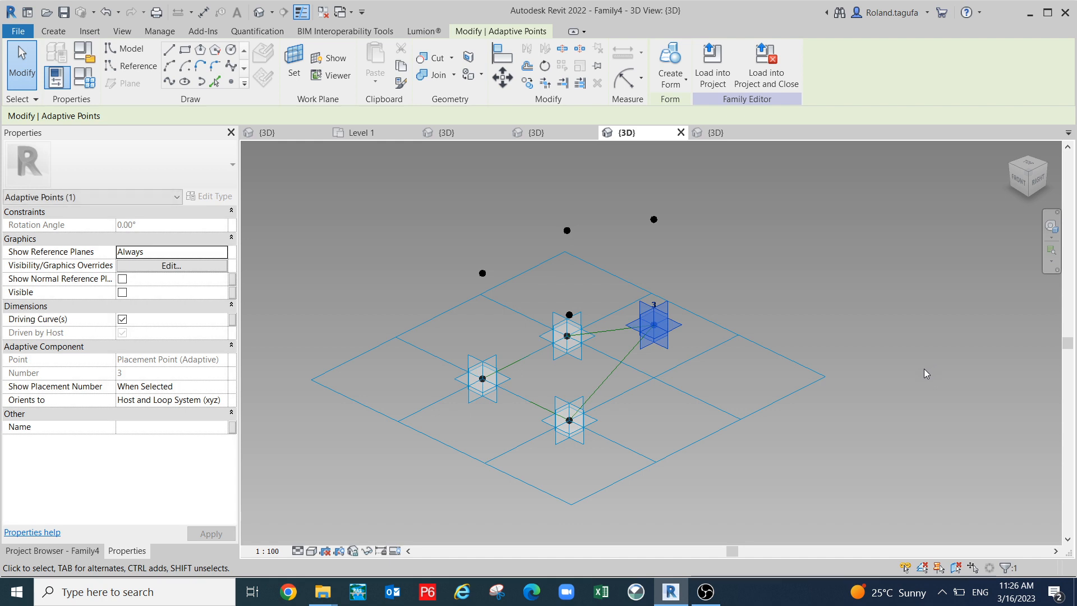
pyautogui.hotkey('ctrl', 'z')
# - Move adaptive placement point 2 to test its offset reference point, and undo the move
pyautogui.click(571, 420)
pyautogui.moveTo(572, 420); pyautogui.dragTo(569, 345)
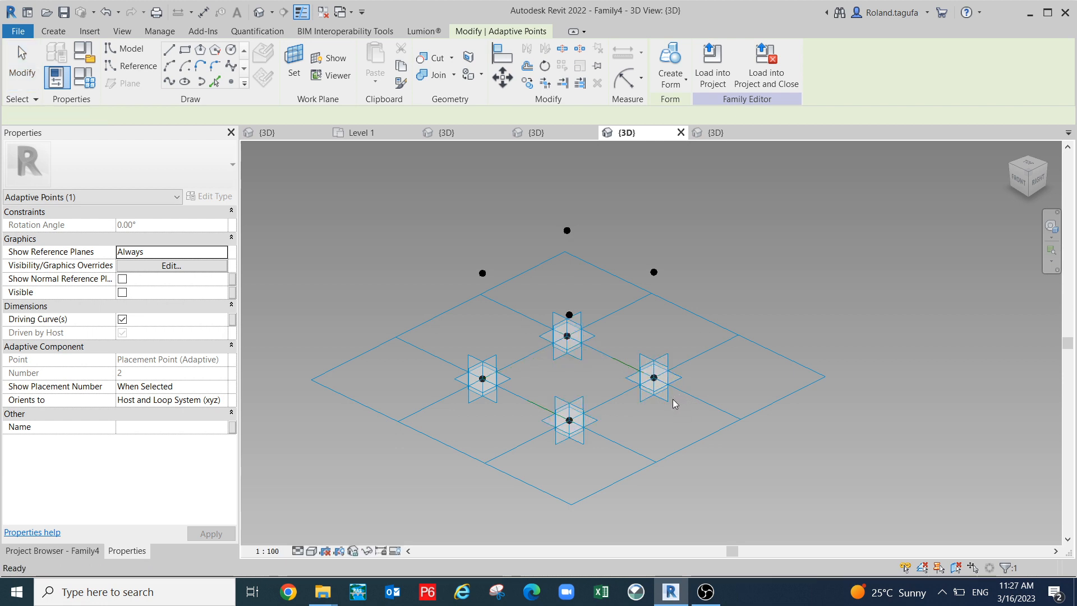
pyautogui.click(666, 484)
# - Connect the raised reference points above placement points 1 and 4 with a spline through points
pyautogui.scroll(1, 636, 387)
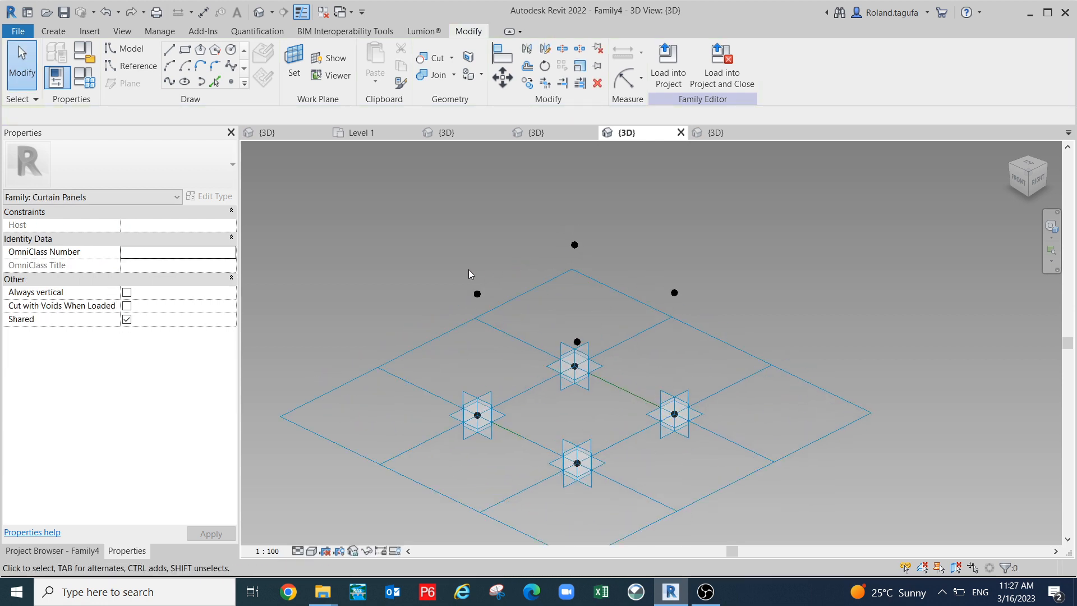
pyautogui.click(477, 295)
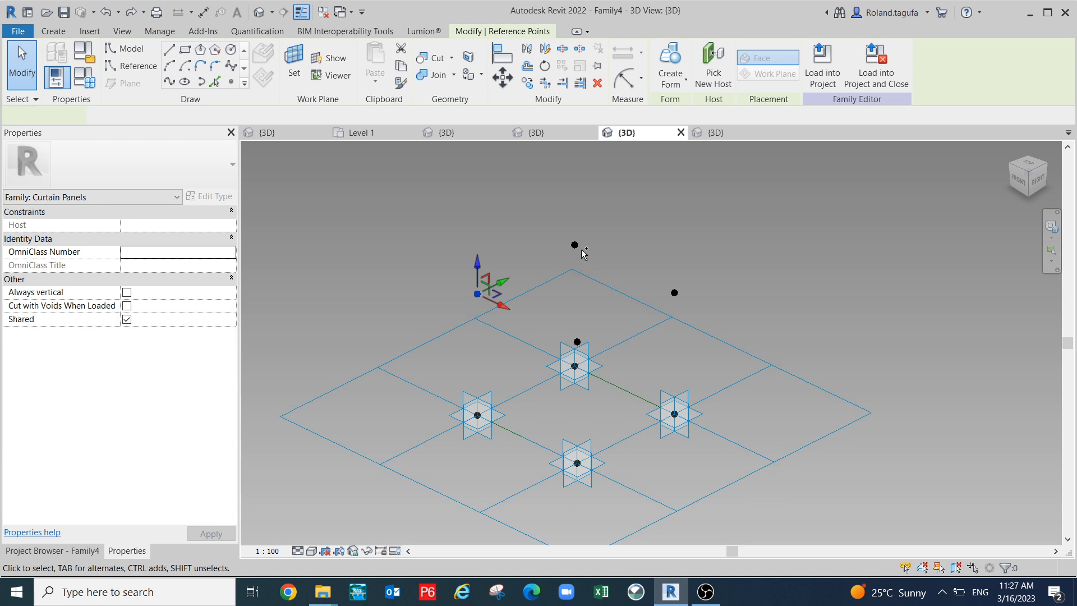
pyautogui.keyDown('ctrl'); pyautogui.click(574, 244); pyautogui.keyUp('ctrl')
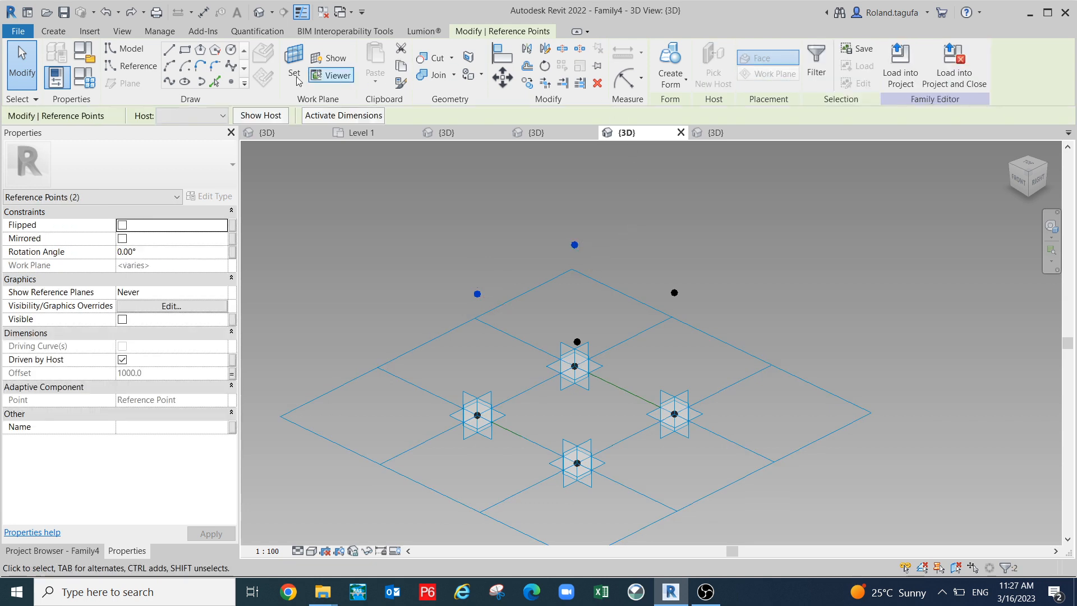
pyautogui.click(169, 82)
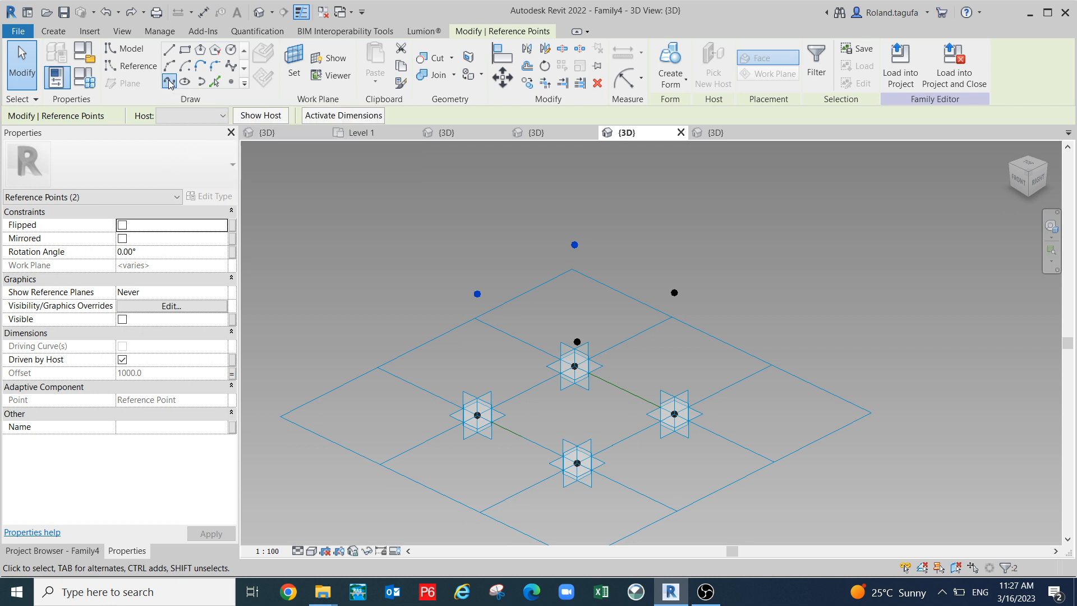
# - Connect the raised reference points above placement points 2 and 3 with a spline through points
pyautogui.scroll(1, 782, 244)
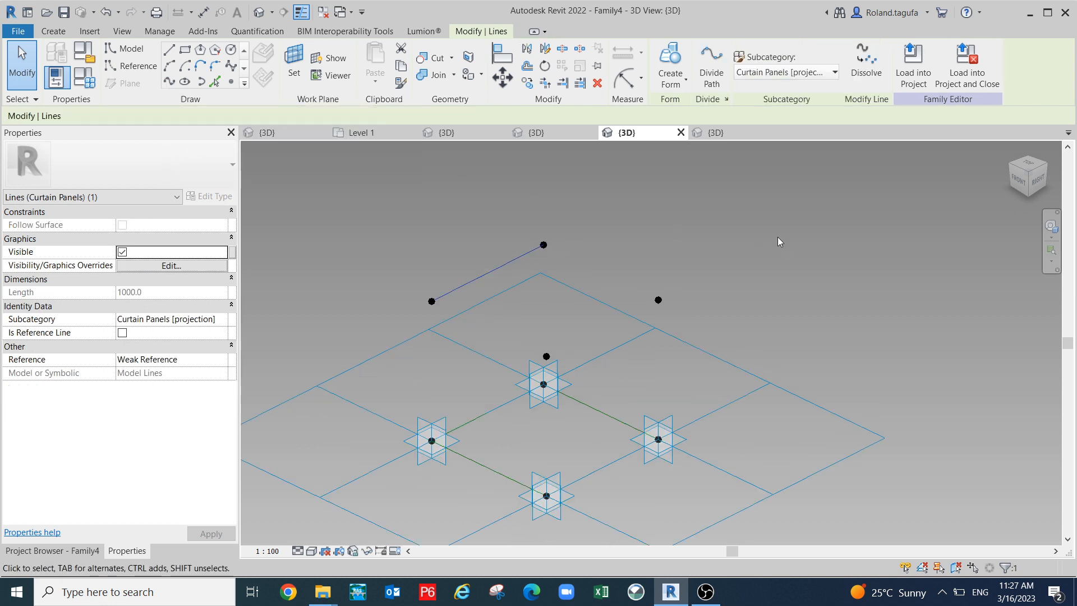
pyautogui.click(546, 357)
pyautogui.keyDown('ctrl'); pyautogui.click(660, 301); pyautogui.keyUp('ctrl')
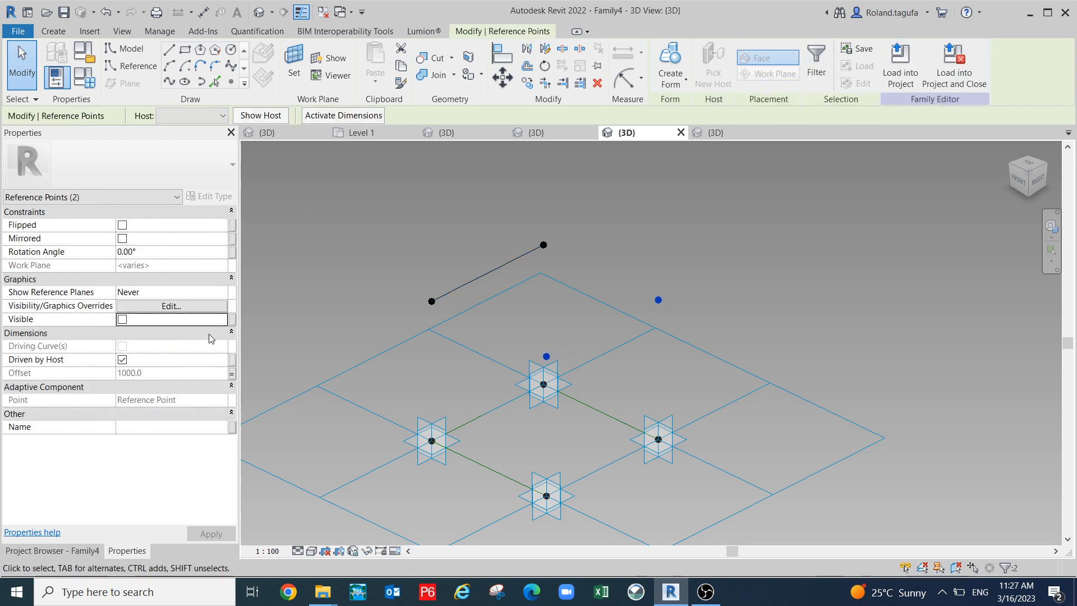
pyautogui.click(169, 81)
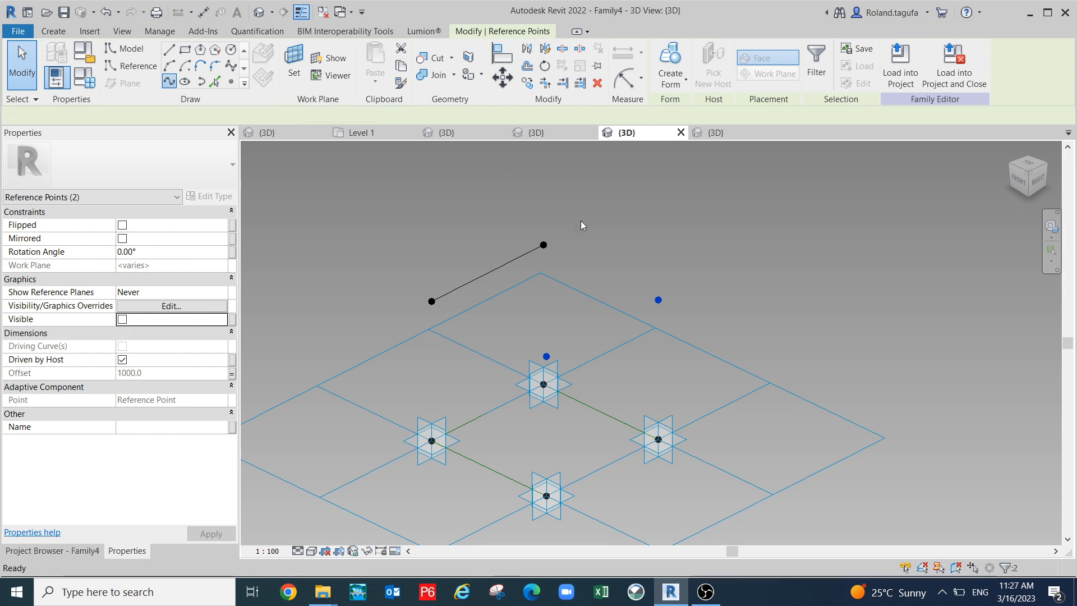
pyautogui.click(644, 201)
# - Connect the raised reference points above placement points 1 and 2 with a spline through points
pyautogui.click(432, 302)
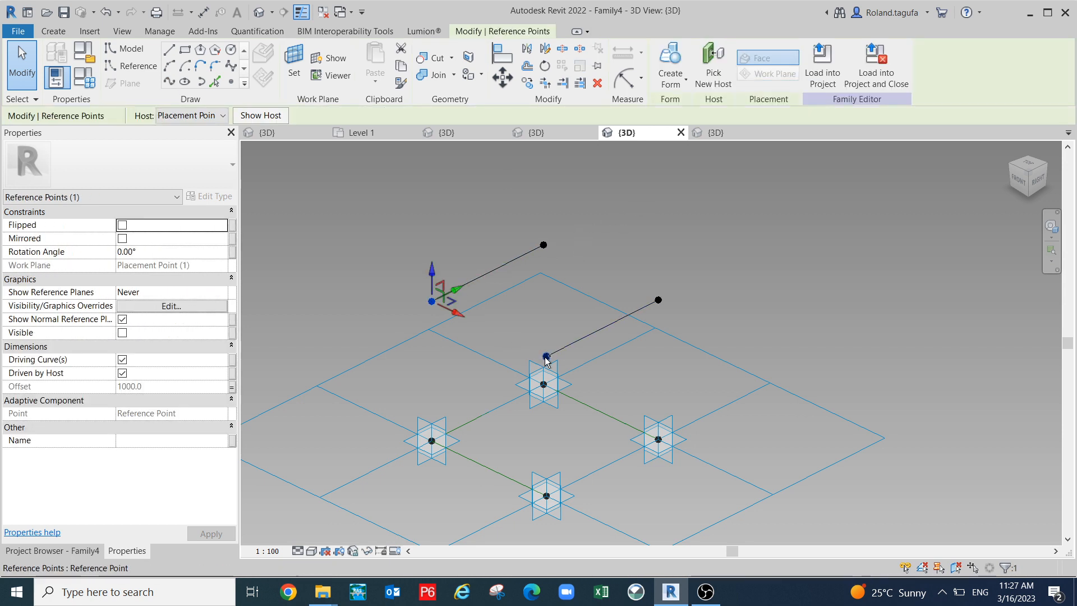
pyautogui.keyDown('ctrl'); pyautogui.click(547, 357); pyautogui.keyUp('ctrl')
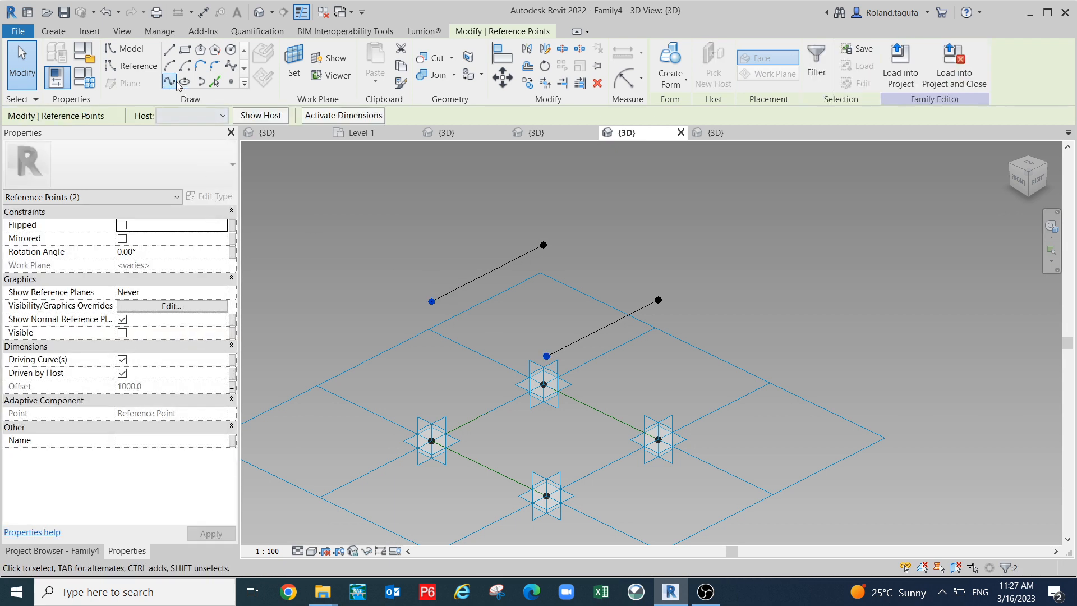
pyautogui.click(175, 83)
pyautogui.scroll(1, 719, 241)
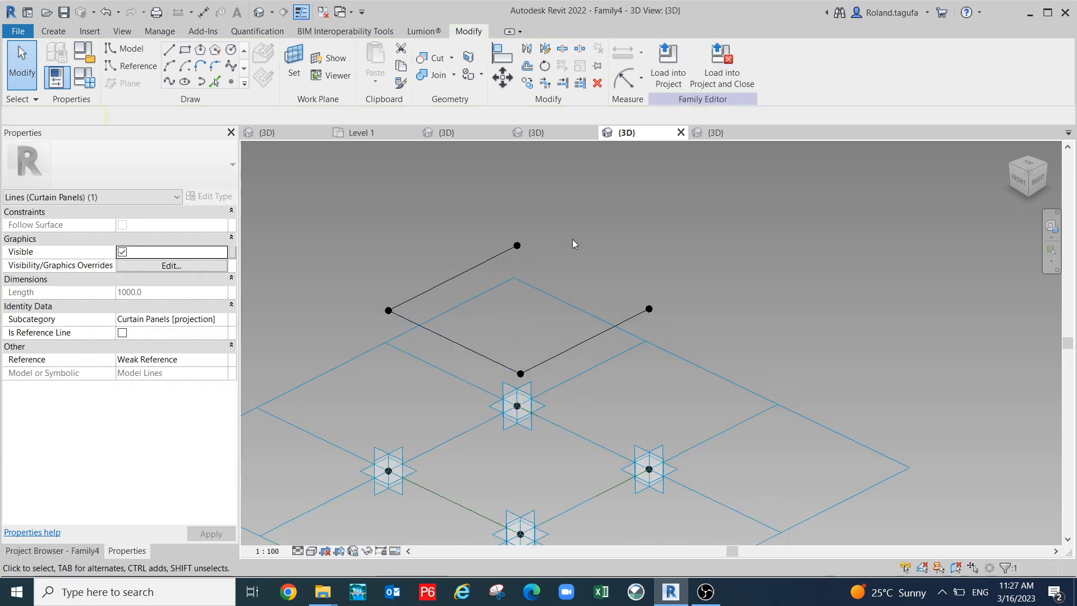
# - Close the raised quadrilateral with a spline through the reference points above placement points 4 and 3
pyautogui.click(518, 245)
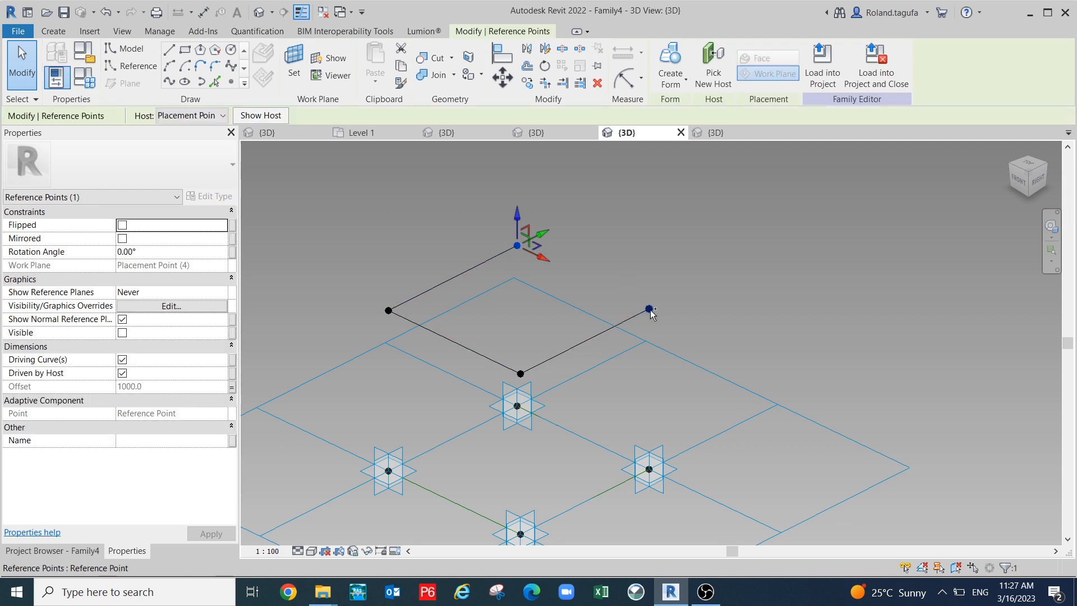
pyautogui.keyDown('ctrl'); pyautogui.click(649, 309); pyautogui.keyUp('ctrl')
pyautogui.press('Return')
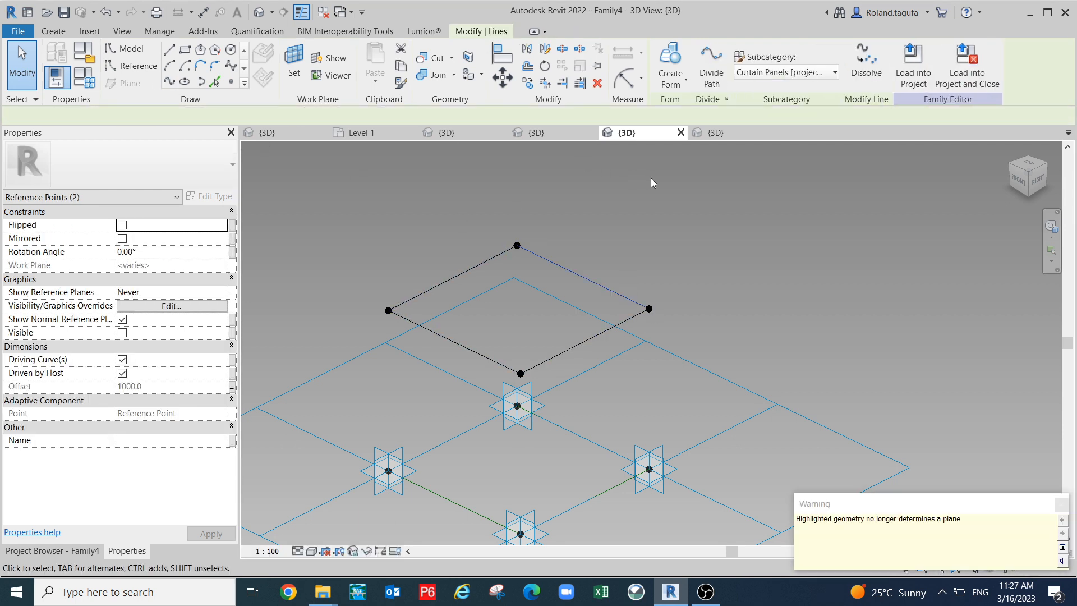
pyautogui.click(668, 184)
pyautogui.scroll(-1, 668, 191)
pyautogui.moveTo(586, 253); pyautogui.dragTo(598, 235, button='middle')
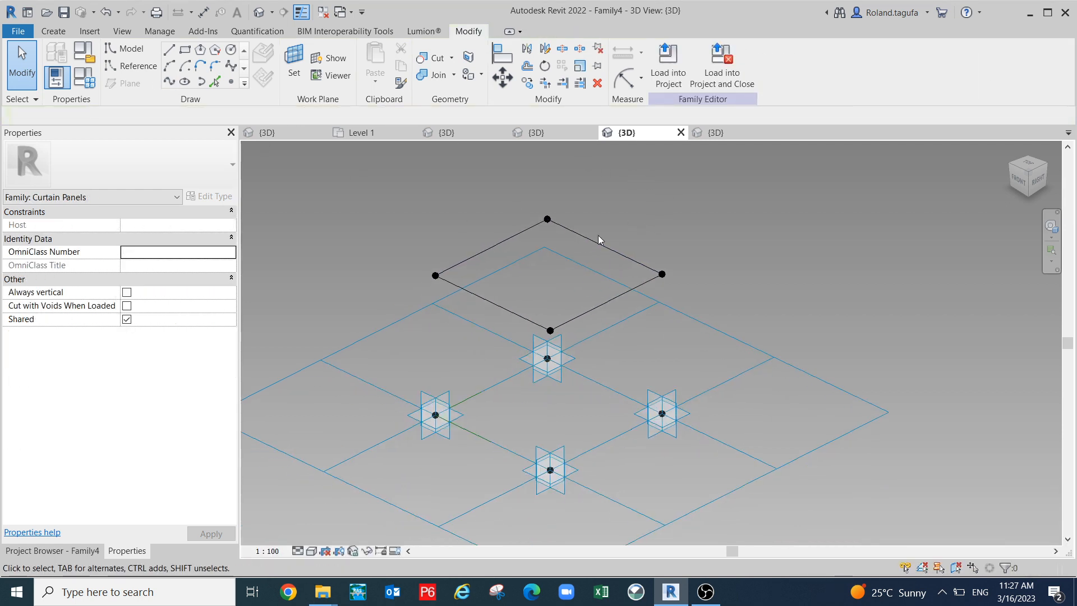
# - Convert the chain of four raised lines into reference lines
pyautogui.press('Tab')
pyautogui.click(478, 298)
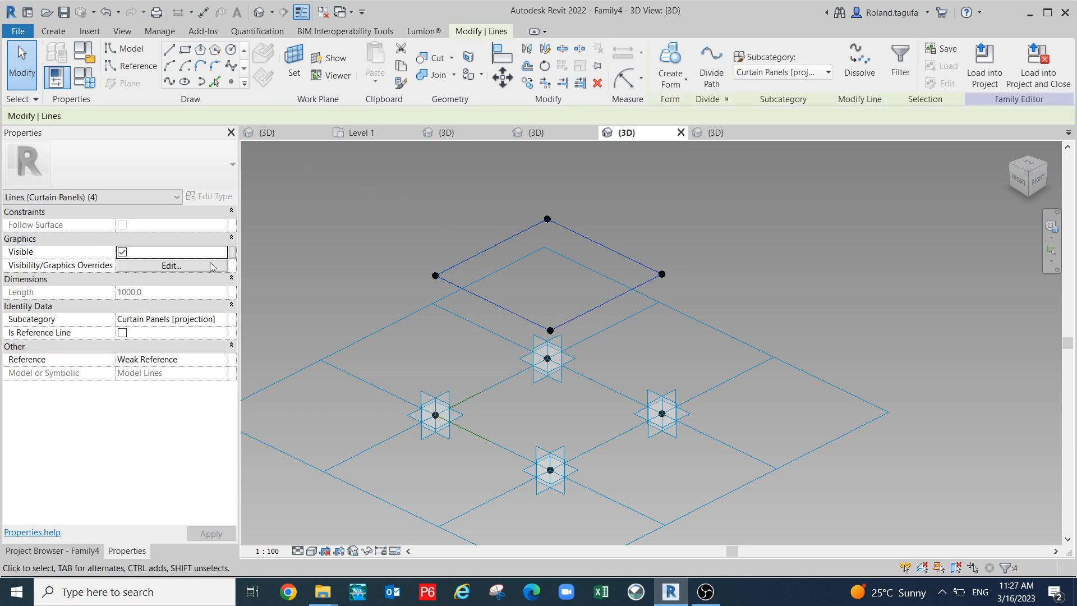
pyautogui.click(122, 332)
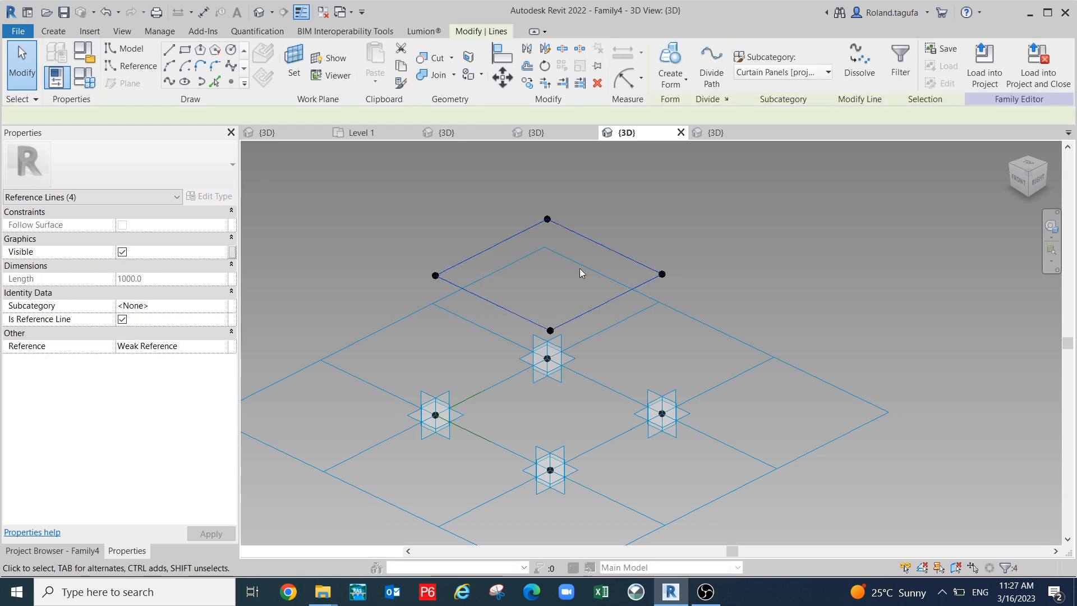
pyautogui.click(800, 269)
pyautogui.moveTo(705, 326); pyautogui.dragTo(757, 279, button='middle')
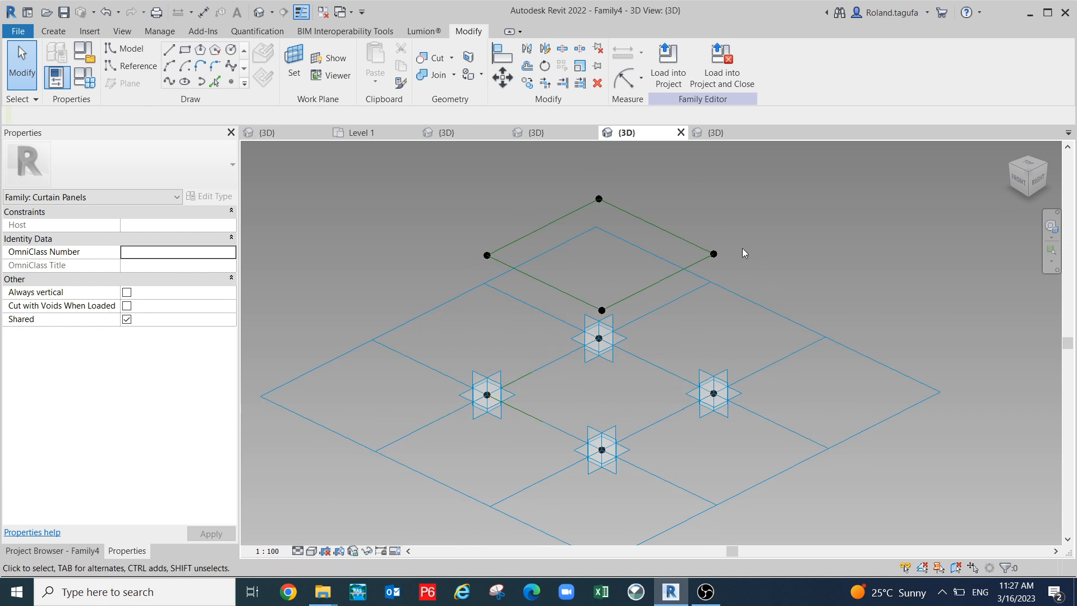
pyautogui.press('Tab')
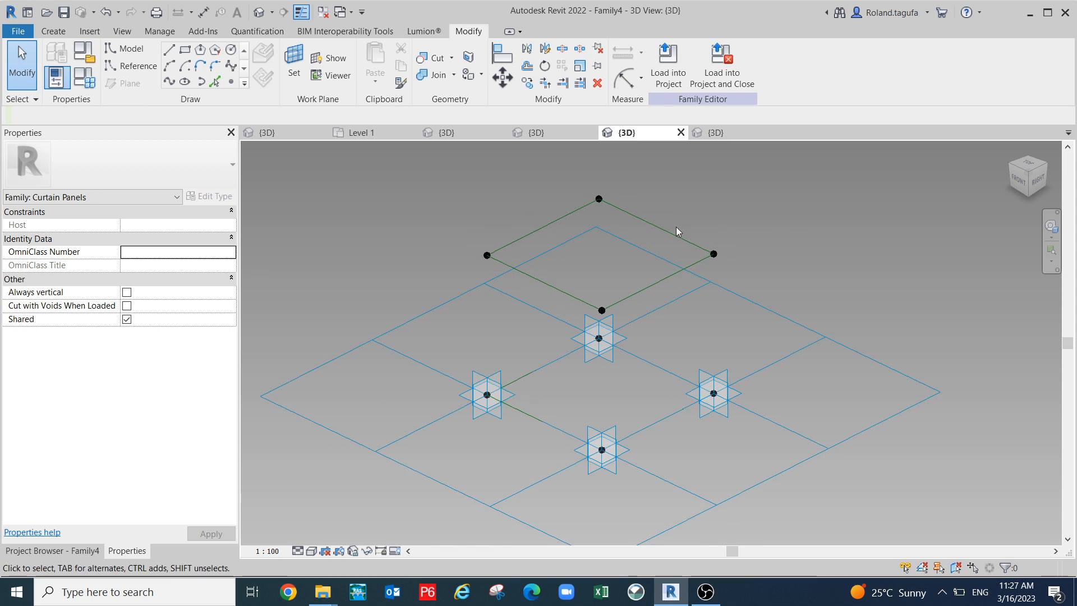
pyautogui.press('Tab')
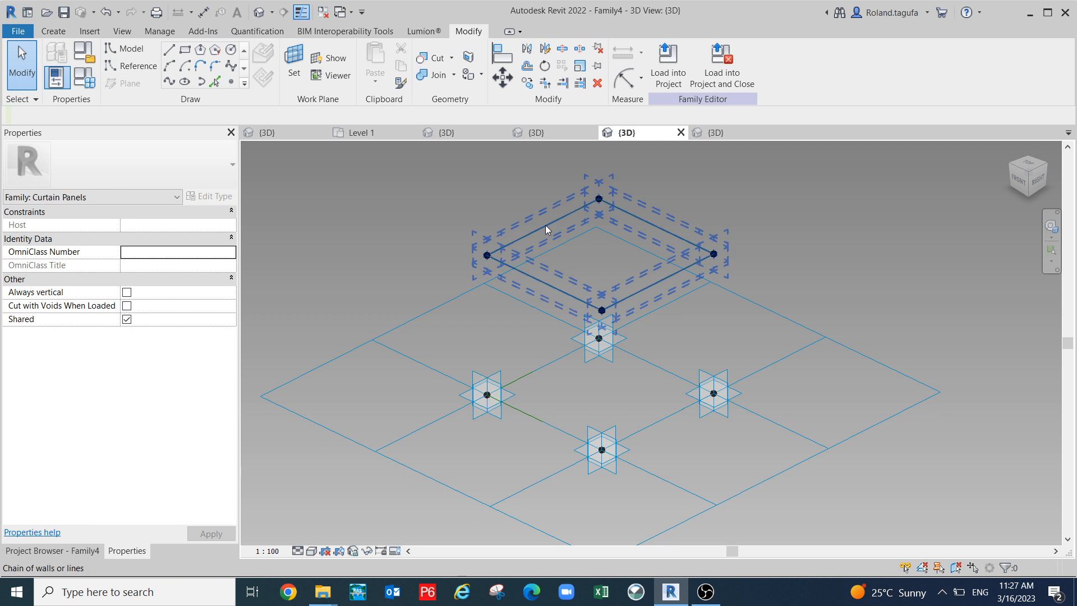
# - Set the family parameter H to 500 to lower the raised reference frame
pyautogui.keyDown('shift'); pyautogui.moveTo(631, 278); pyautogui.dragTo(614, 393, button='middle'); pyautogui.keyUp('shift')
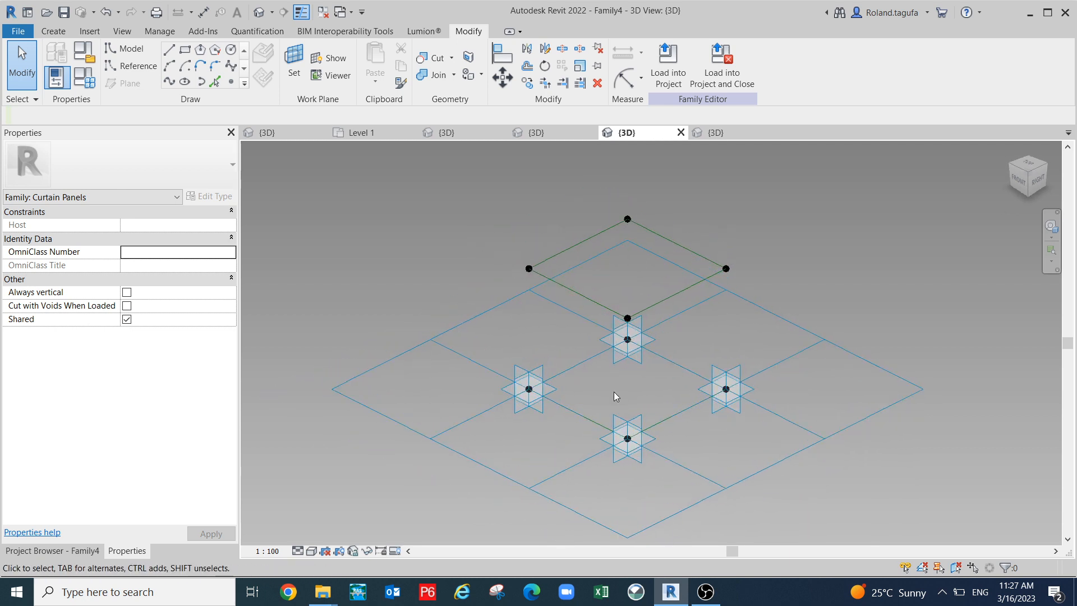
pyautogui.click(84, 77)
pyautogui.click(205, 226)
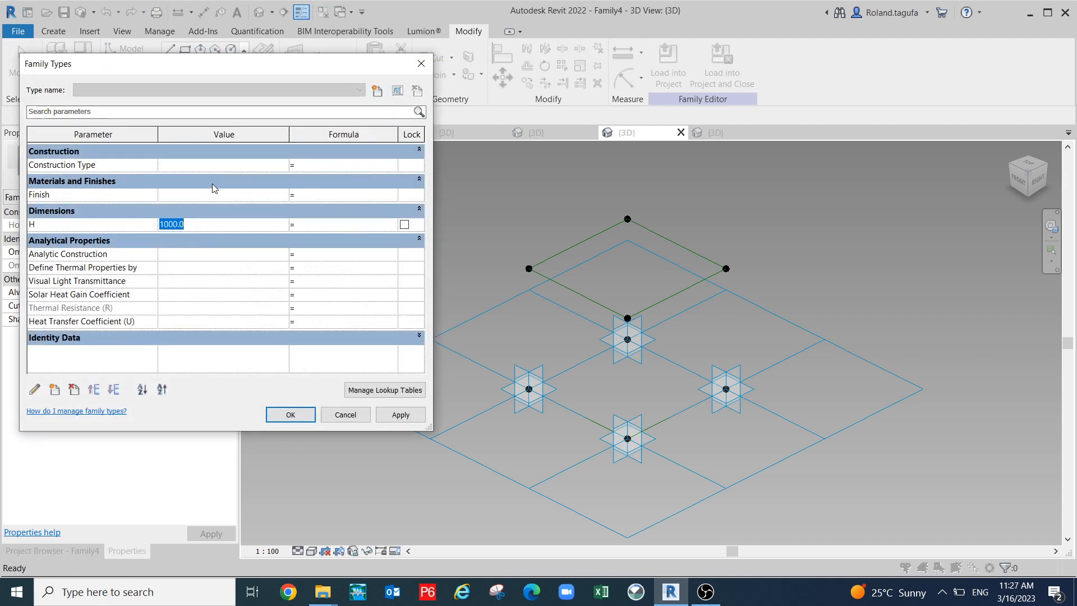
pyautogui.write('500')
pyautogui.click(411, 414)
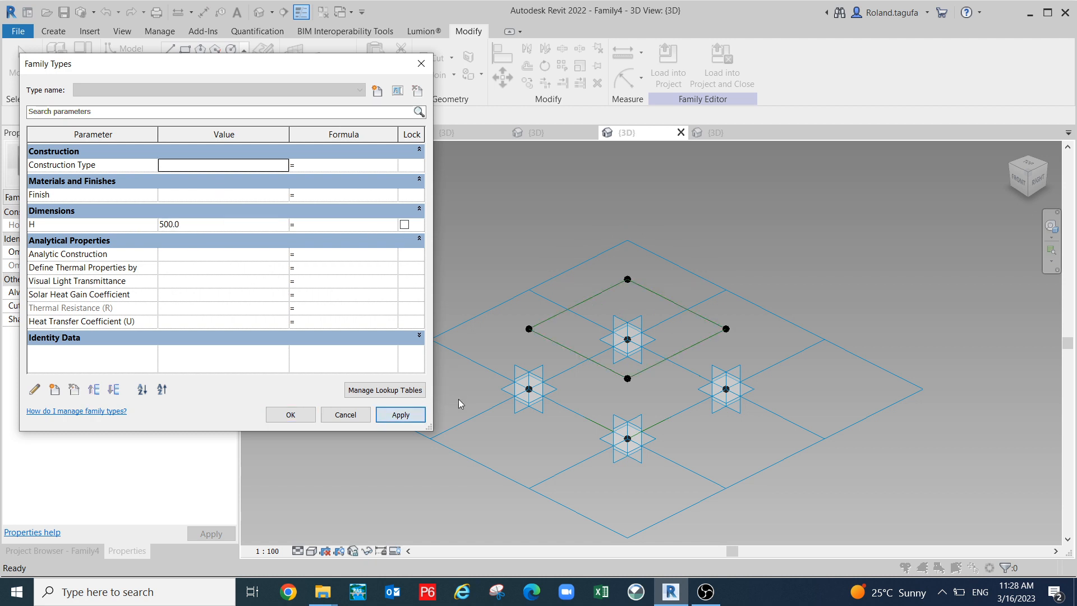
pyautogui.click(290, 415)
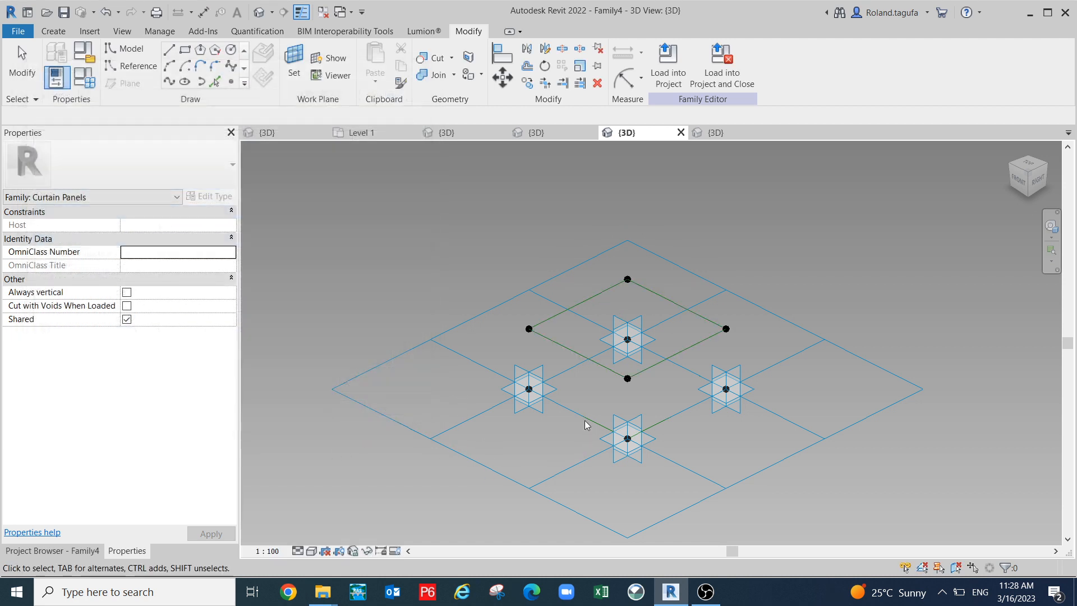
# - Place reference points at the midpoints of the raised line and the base line between placement points 1 and 4
pyautogui.scroll(3, 510, 453)
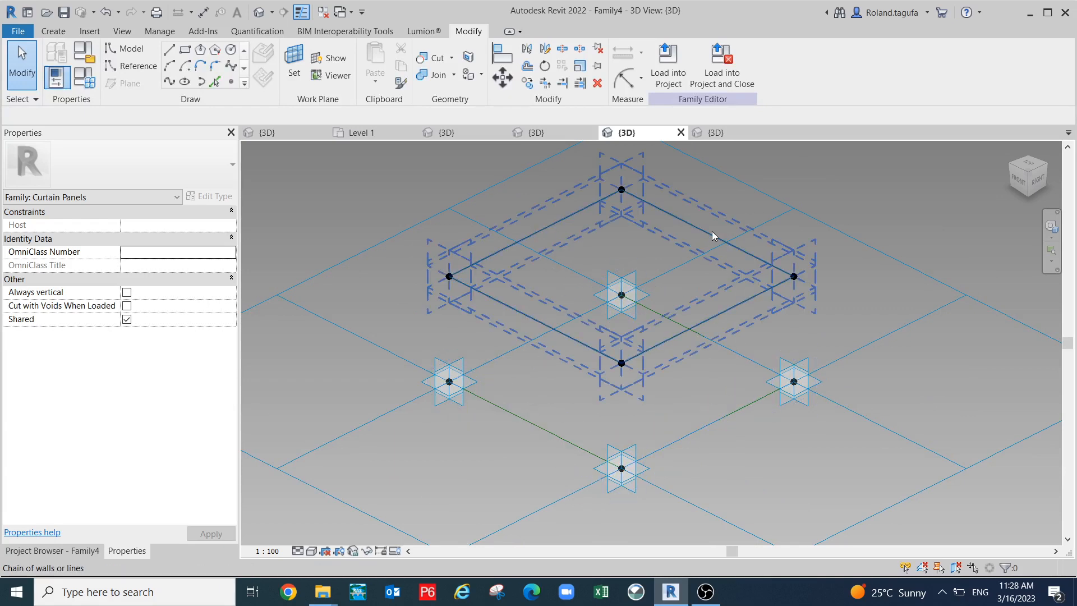
pyautogui.moveTo(671, 268); pyautogui.dragTo(687, 268, button='middle')
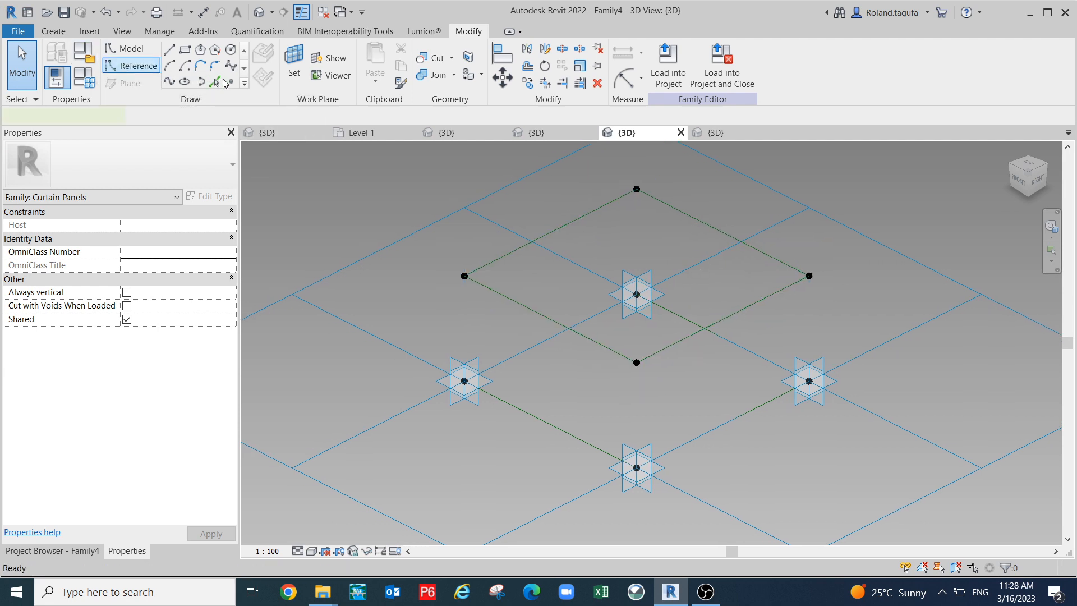
pyautogui.click(144, 67)
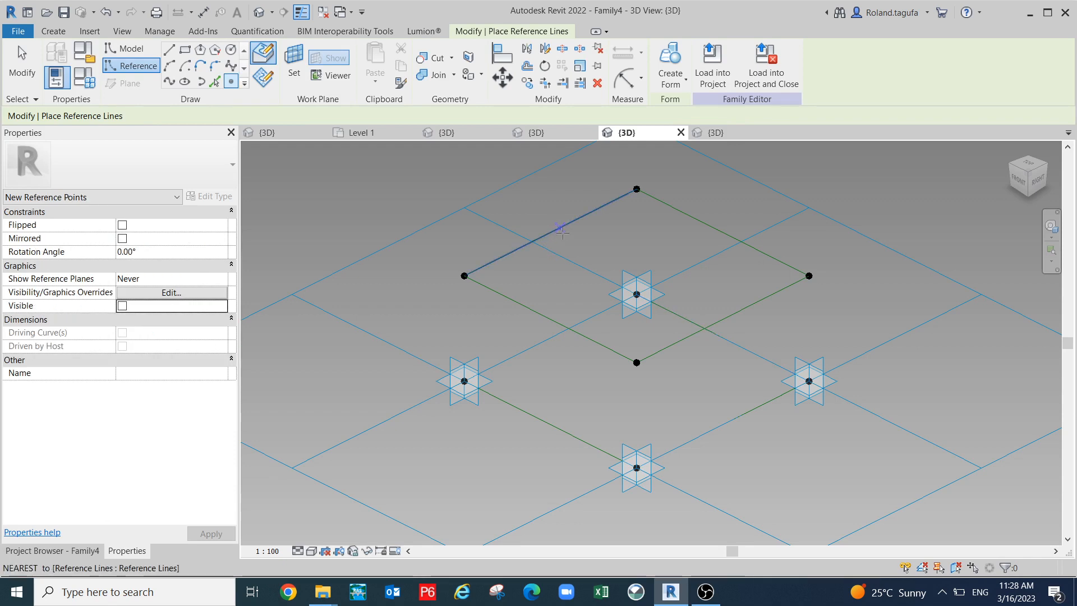
pyautogui.click(551, 232)
pyautogui.click(550, 338)
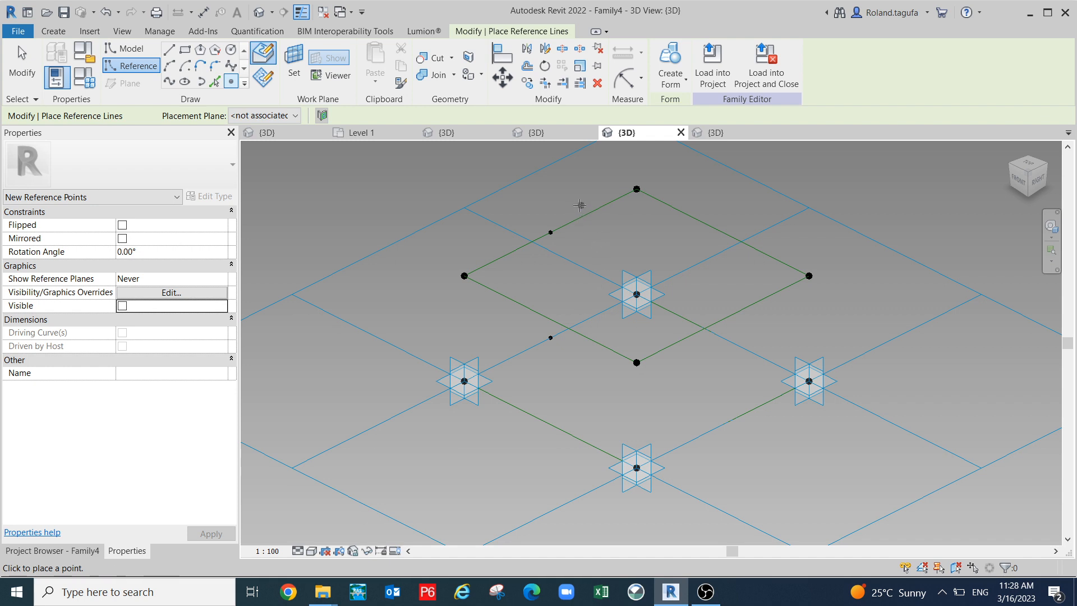
pyautogui.press('Escape')
pyautogui.press('Escape')
# - Check the normalized curve parameter of both midpoint reference points between placement points 1 and 4
pyautogui.scroll(1, 551, 339)
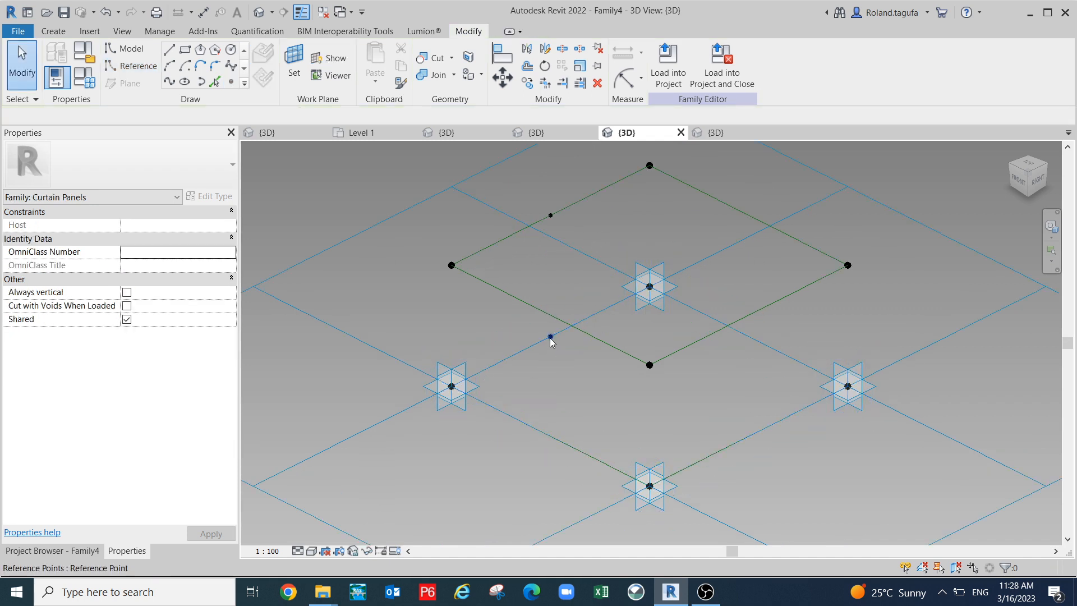
pyautogui.click(550, 336)
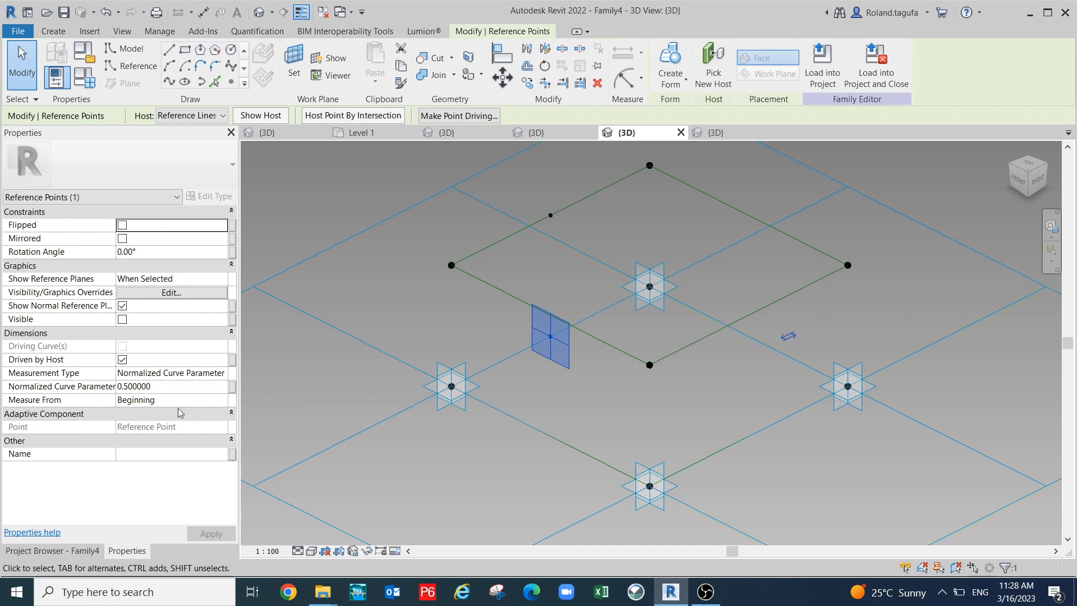
pyautogui.click(414, 226)
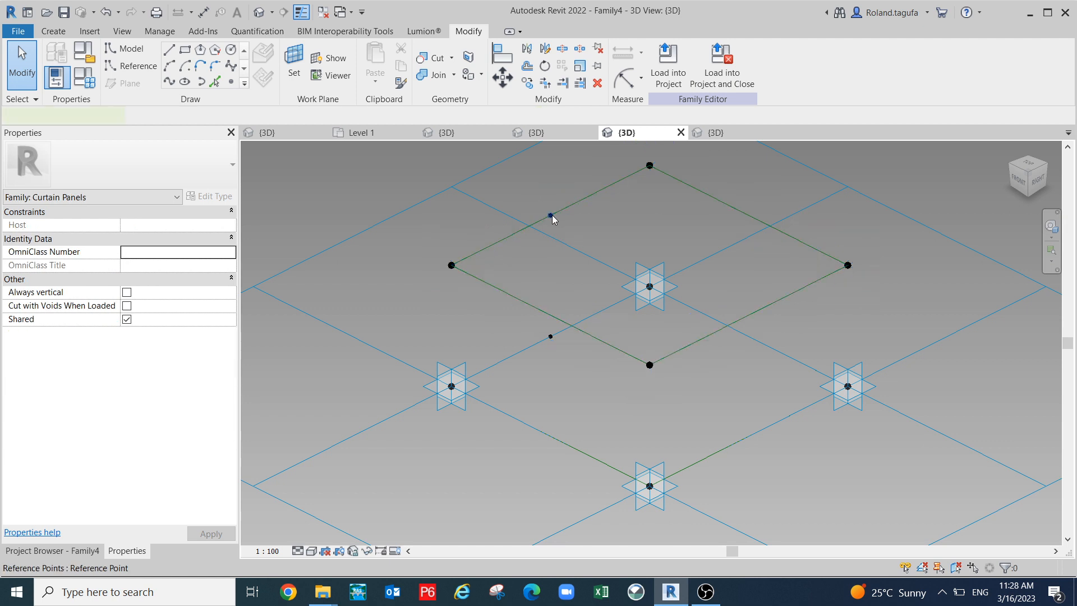
pyautogui.click(551, 216)
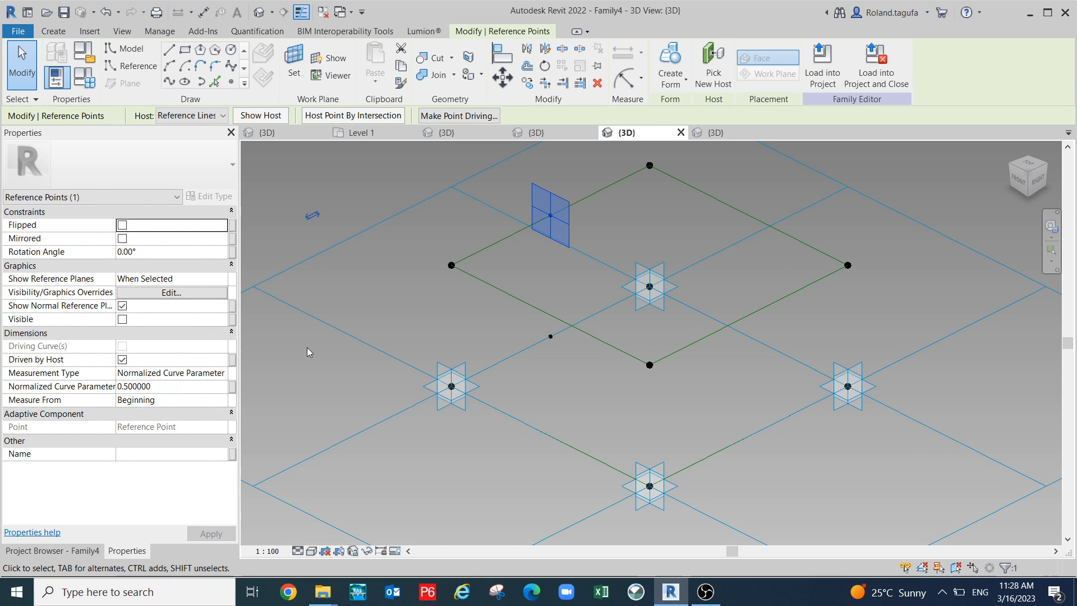
pyautogui.click(311, 388)
# - Place reference points at the midpoints of the raised line and the base line between placement points 2 and 3
pyautogui.moveTo(718, 343); pyautogui.dragTo(643, 305, button='middle')
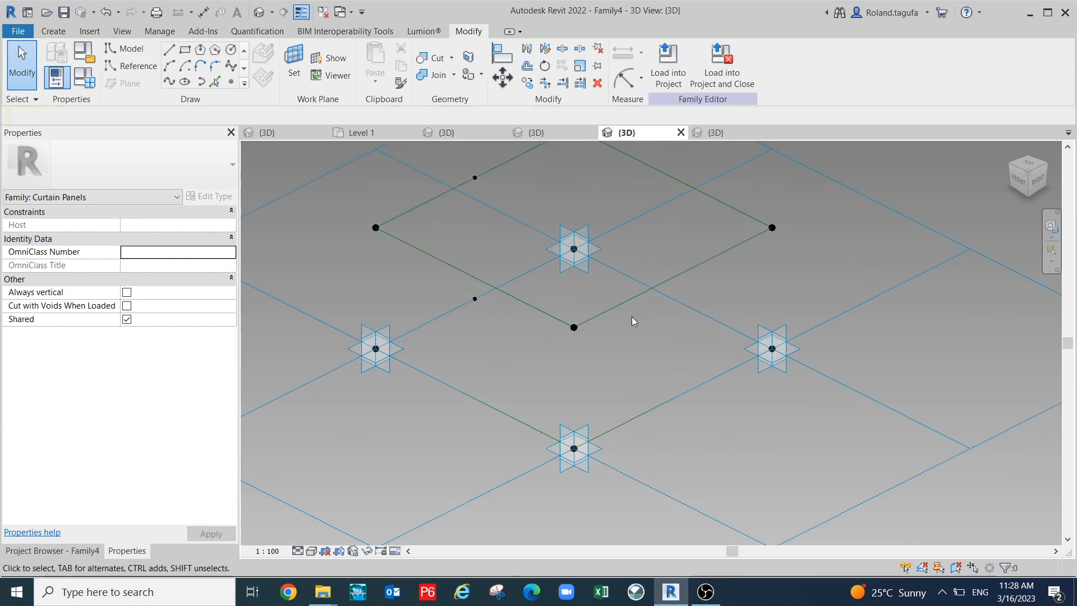
pyautogui.click(230, 83)
pyautogui.click(673, 276)
pyautogui.click(676, 399)
pyautogui.press('Escape')
pyautogui.press('Escape')
# - Check the curve parameter of both midpoint reference points between placement points 2 and 3, and review the measurement type options
pyautogui.press('Tab')
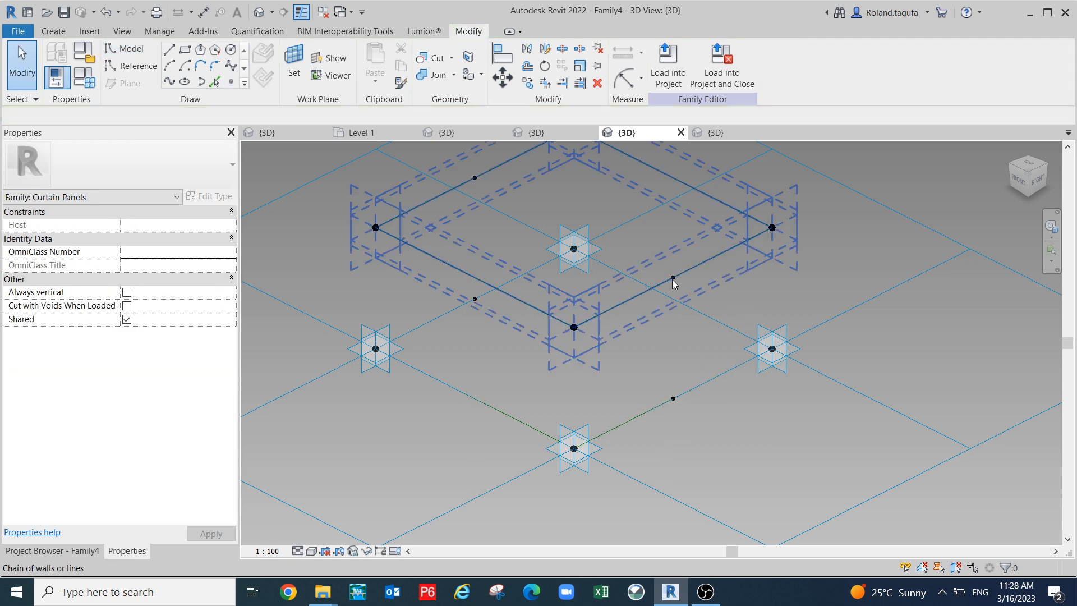
pyautogui.scroll(1, 673, 277)
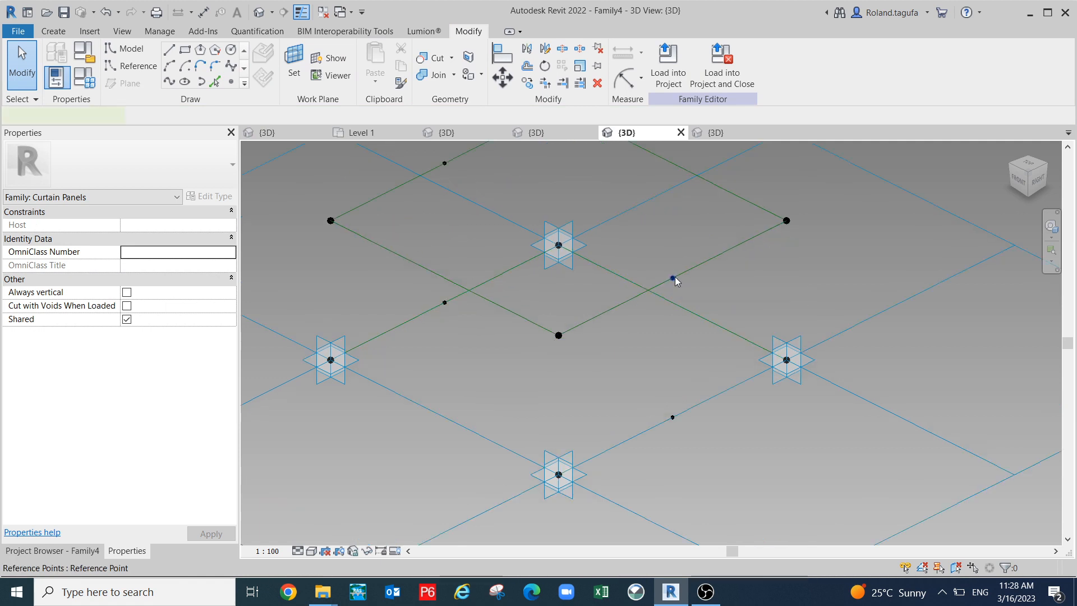
pyautogui.click(673, 279)
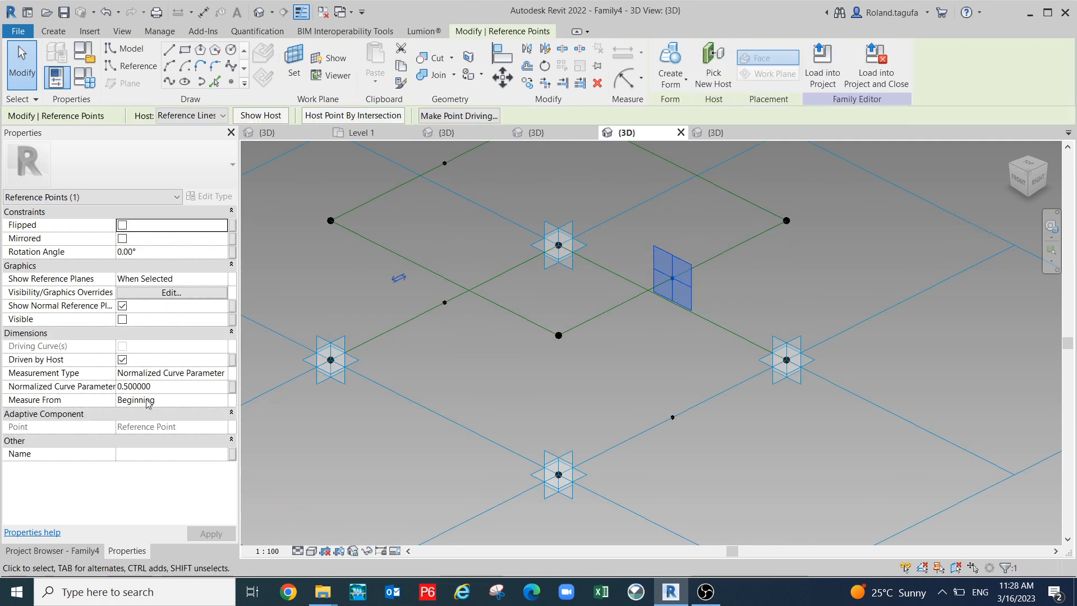
pyautogui.click(717, 459)
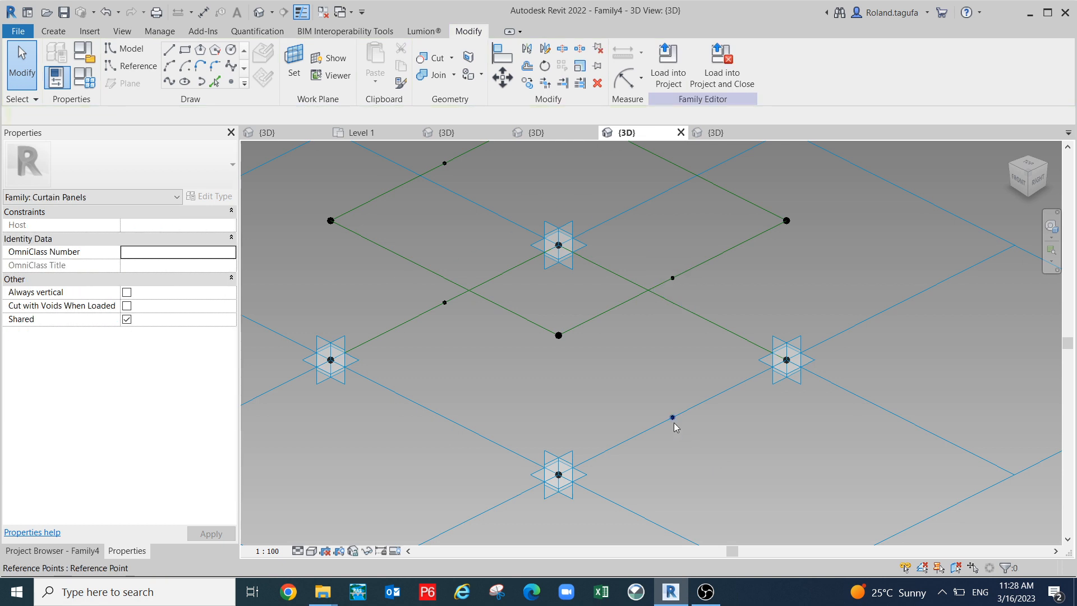
pyautogui.click(673, 419)
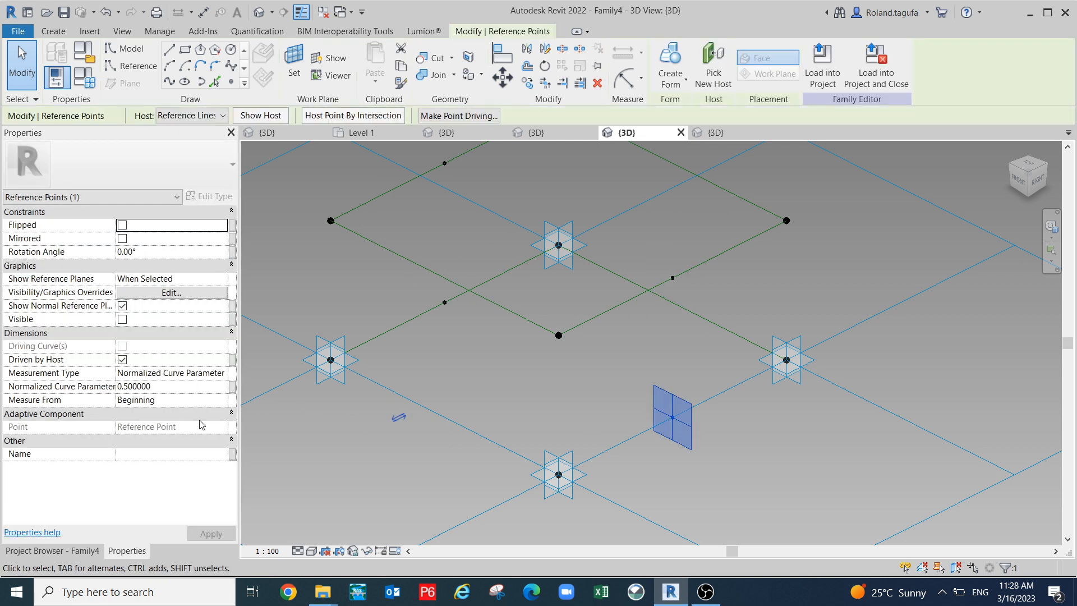
pyautogui.click(223, 372)
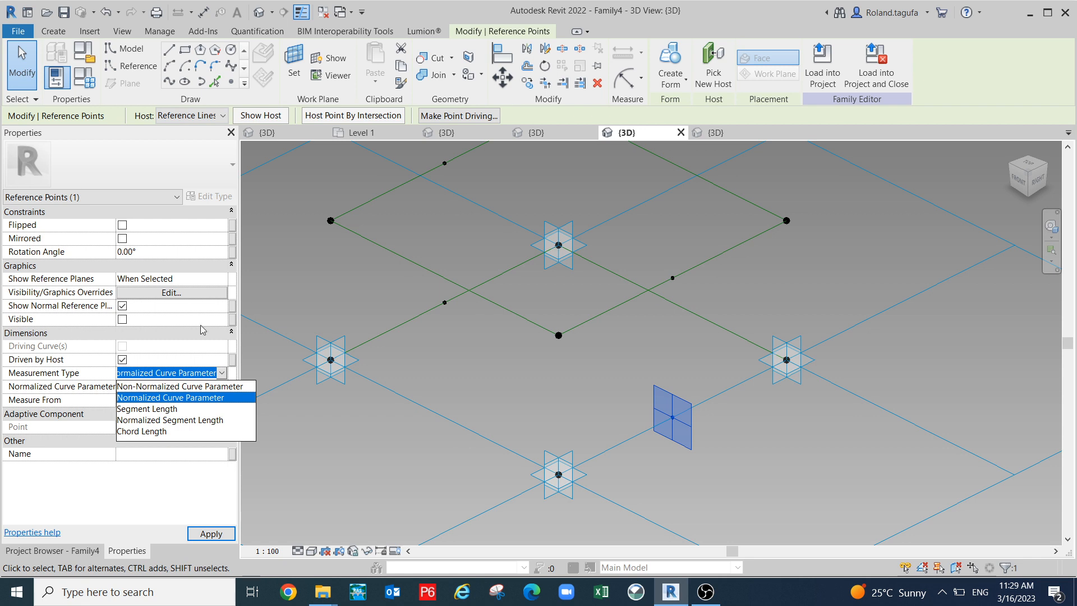
pyautogui.scroll(-4, 397, 337)
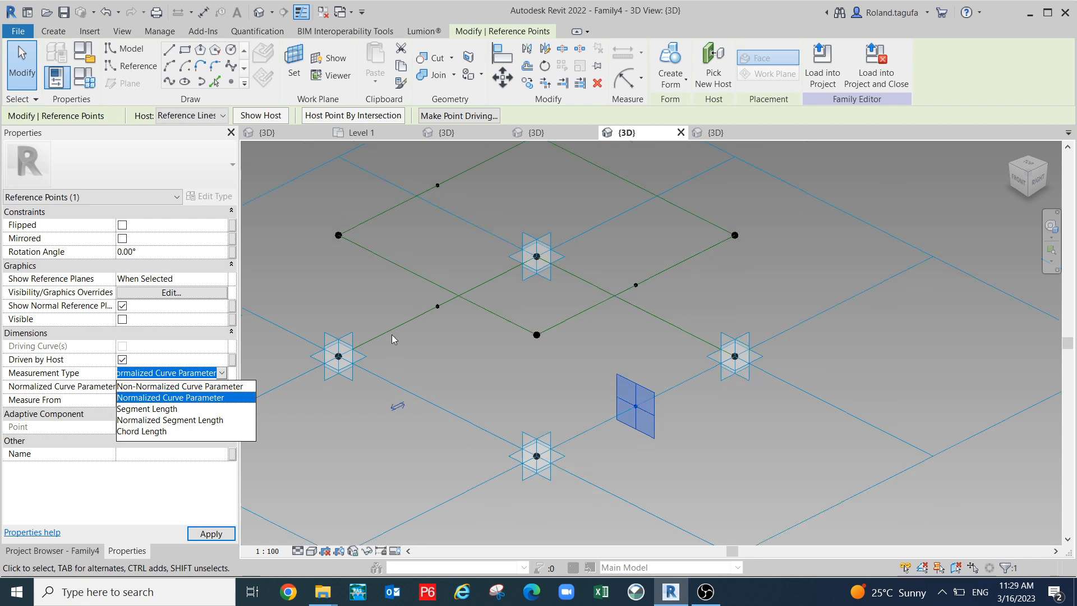
pyautogui.click(849, 373)
pyautogui.click(849, 378)
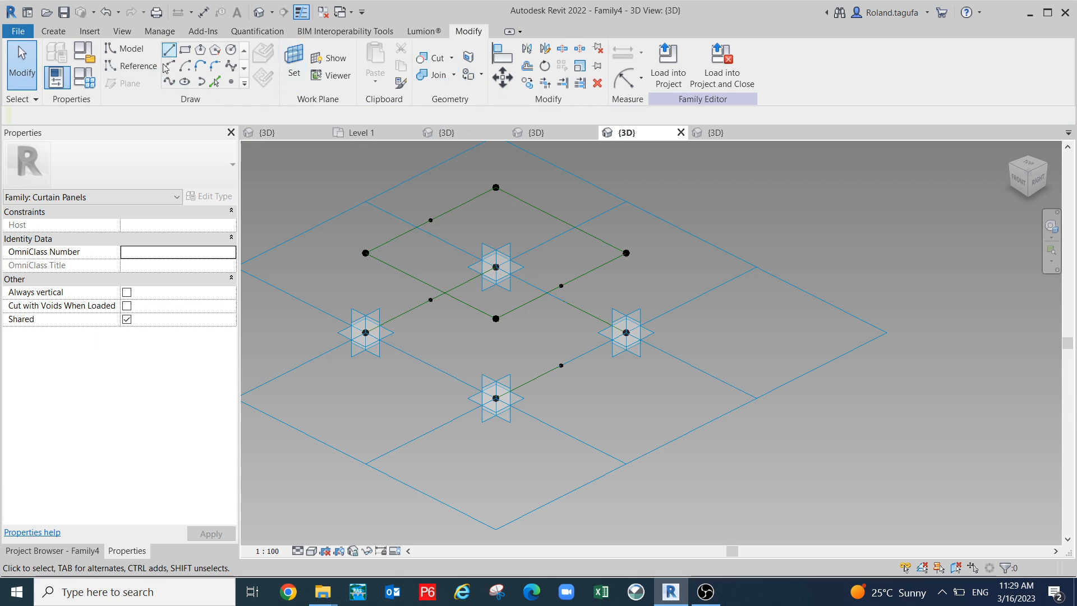
# - Place reference points at the midpoints of the two remaining raised lines, between points 3 and 4 and between points 1 and 2
pyautogui.click(231, 81)
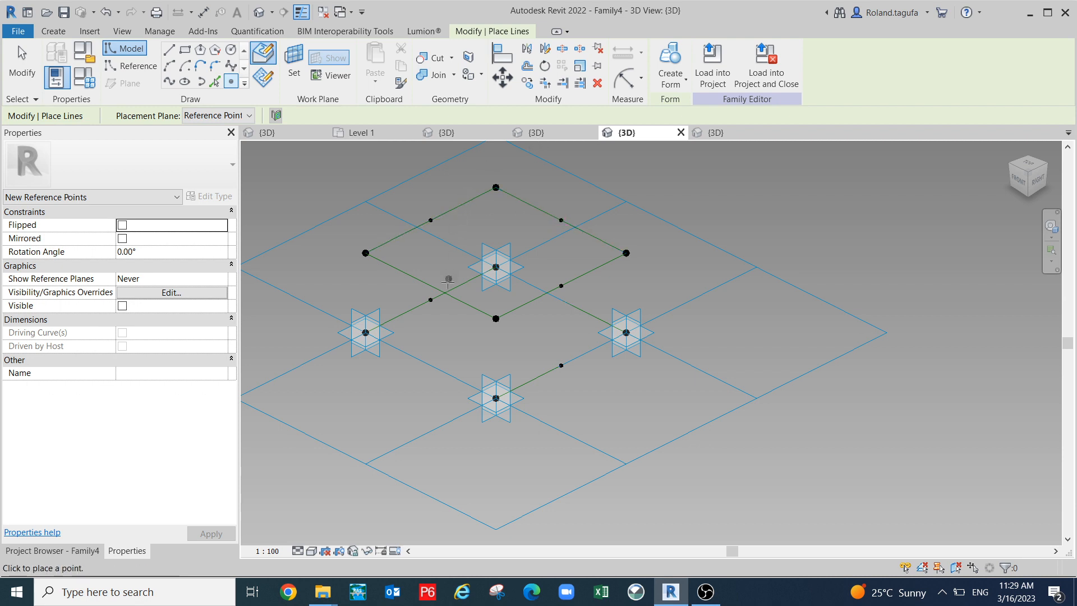
pyautogui.click(431, 285)
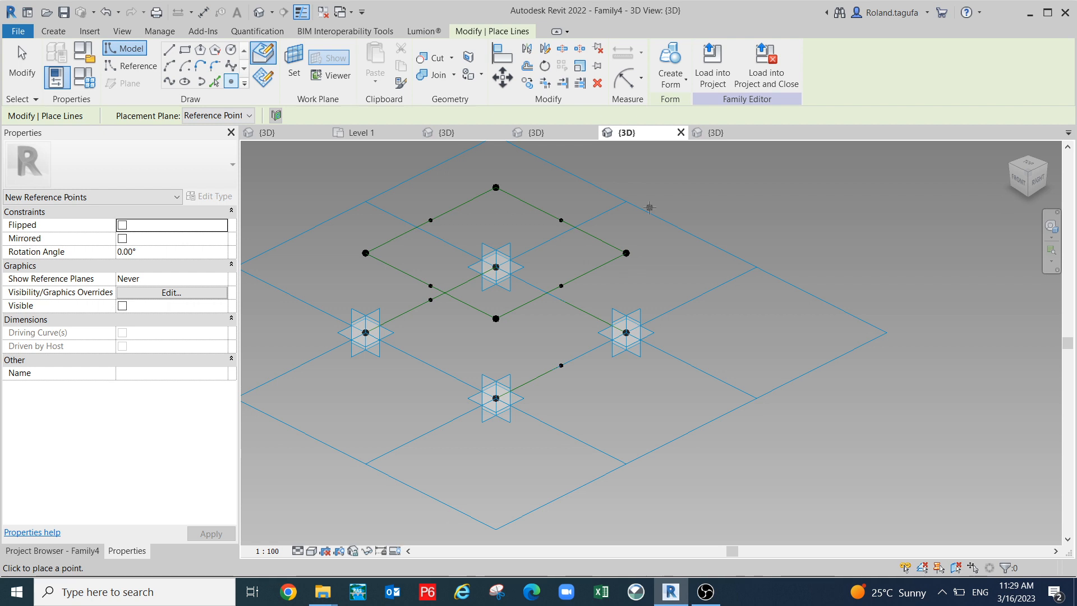
pyautogui.press('Escape')
pyautogui.moveTo(547, 191); pyautogui.dragTo(567, 176, button='middle')
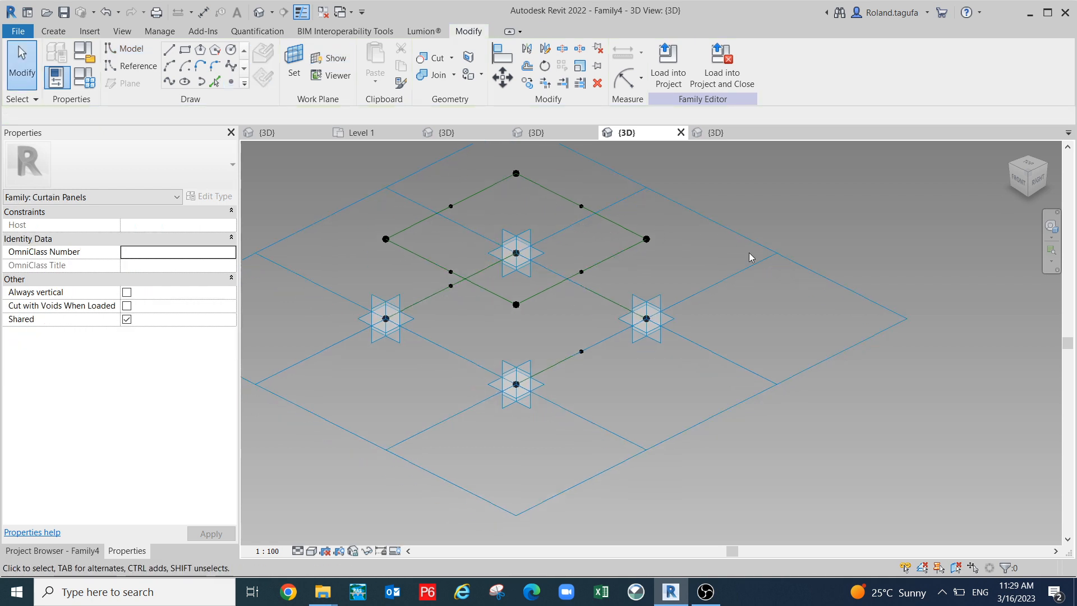
# - Draw reference lines from placement points 4 and 3 to the midpoint reference point on the raised line between them
pyautogui.moveTo(729, 210); pyautogui.dragTo(726, 195, button='middle')
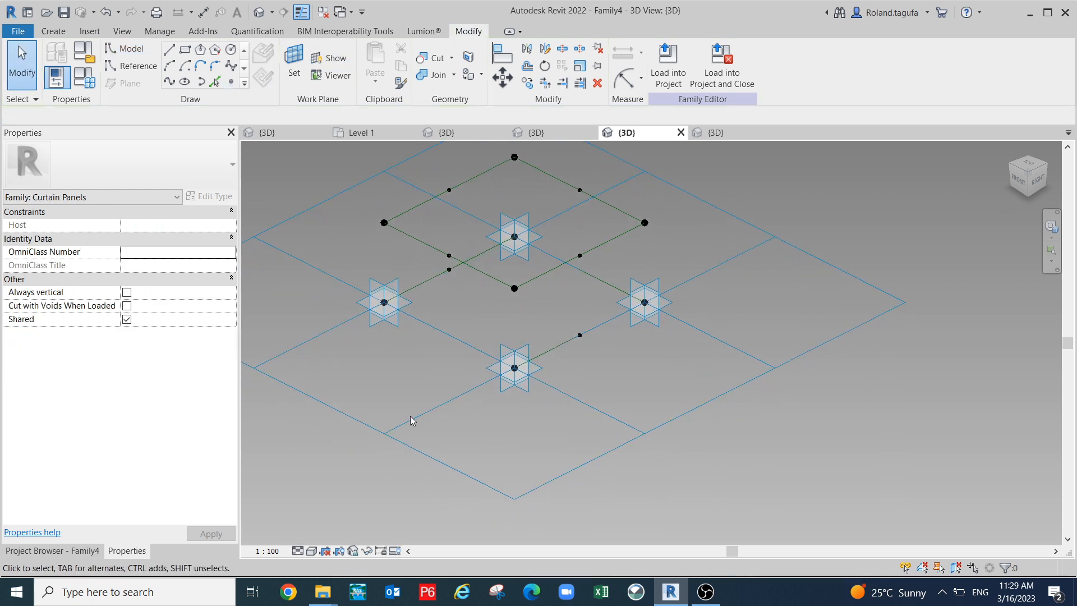
pyautogui.moveTo(745, 264); pyautogui.dragTo(711, 292, button='middle')
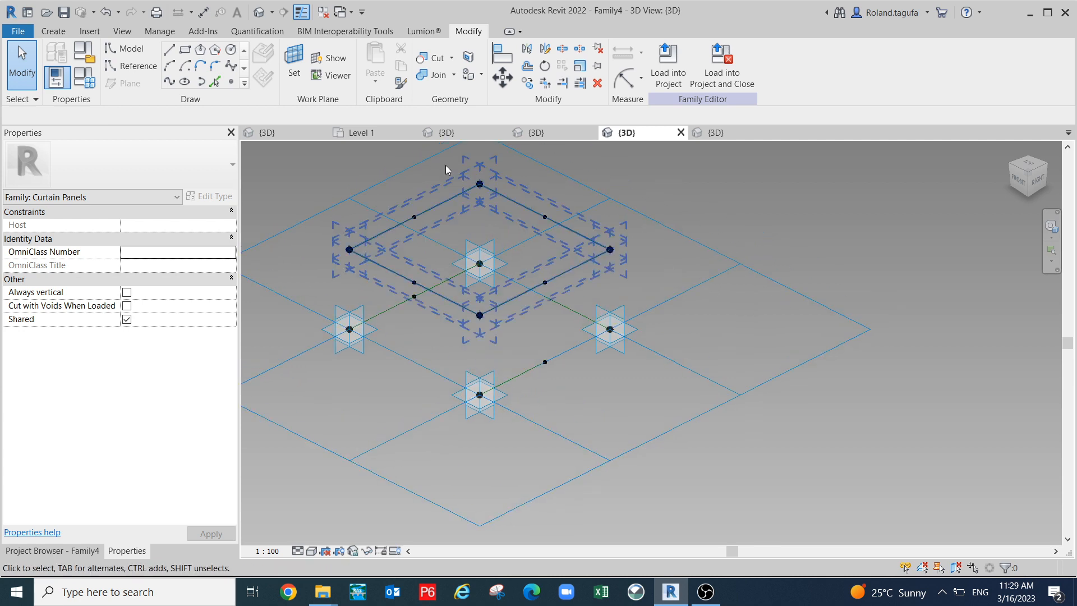
pyautogui.click(131, 67)
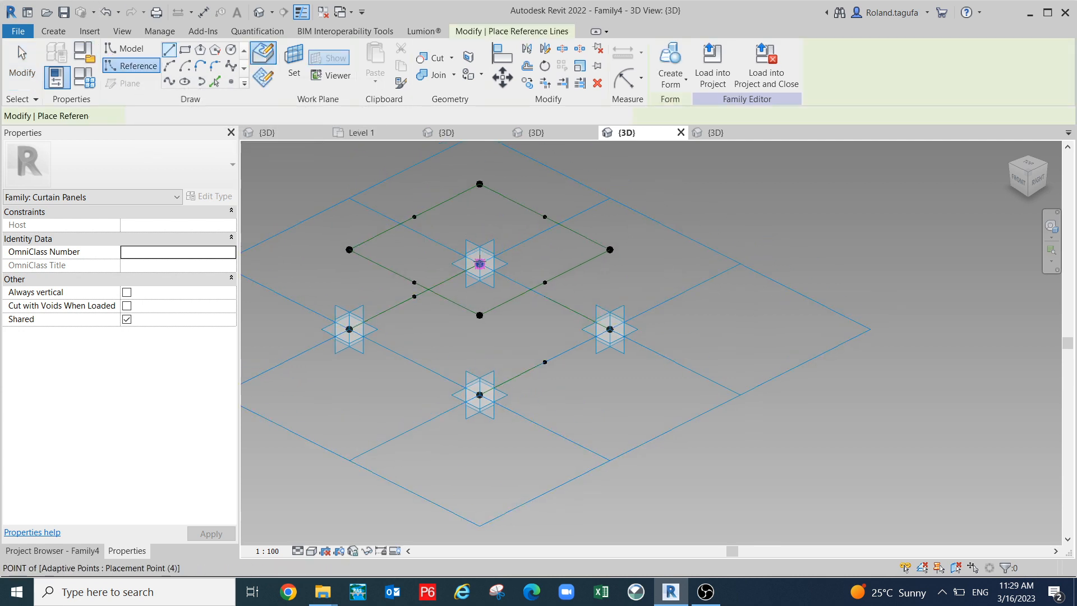
pyautogui.click(498, 253)
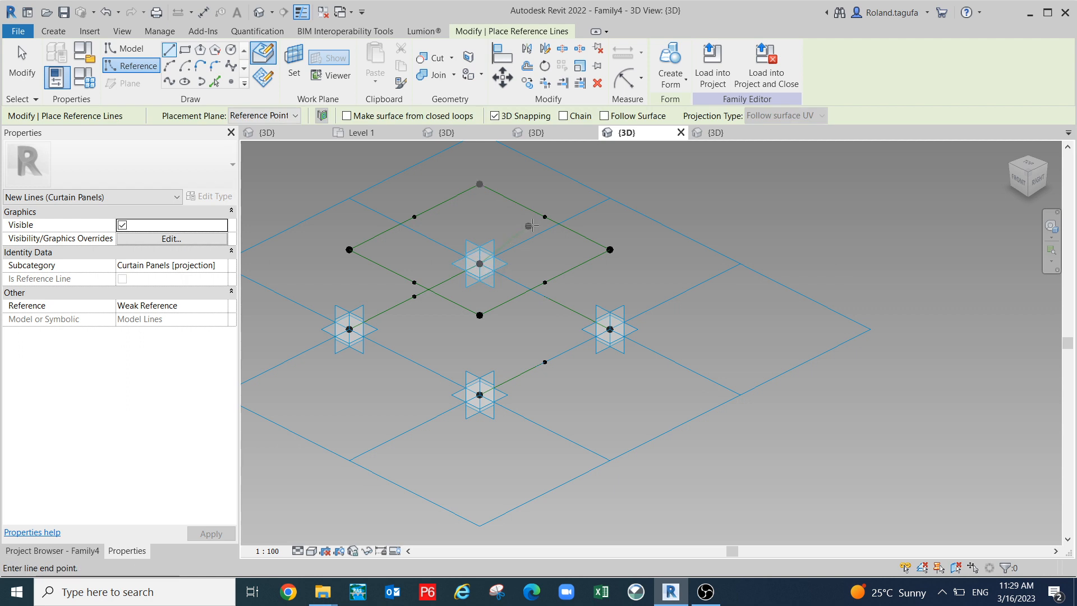
pyautogui.click(546, 216)
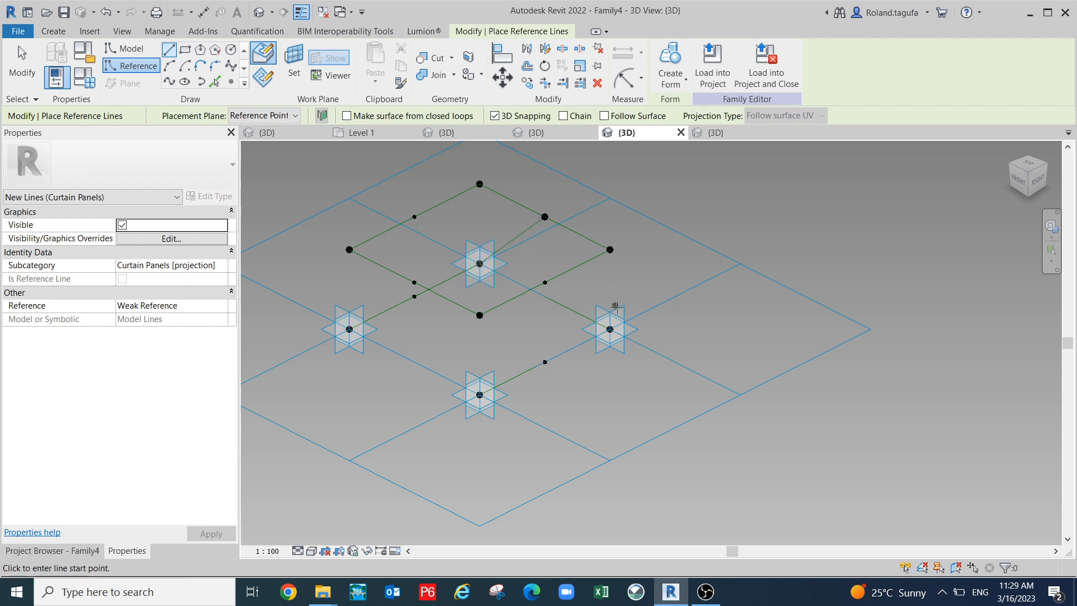
pyautogui.click(622, 289)
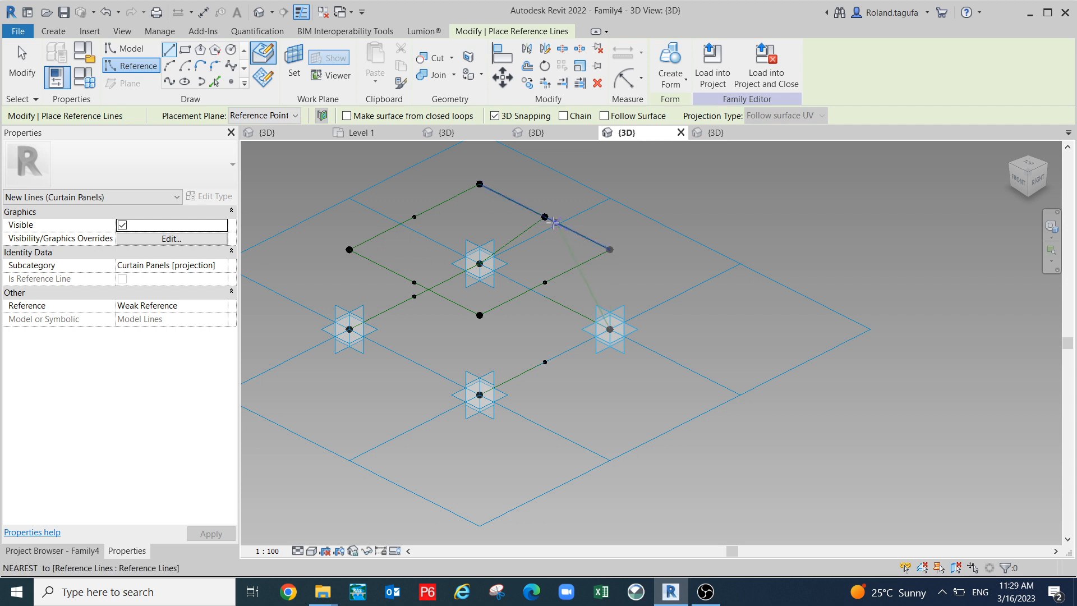
pyautogui.click(564, 220)
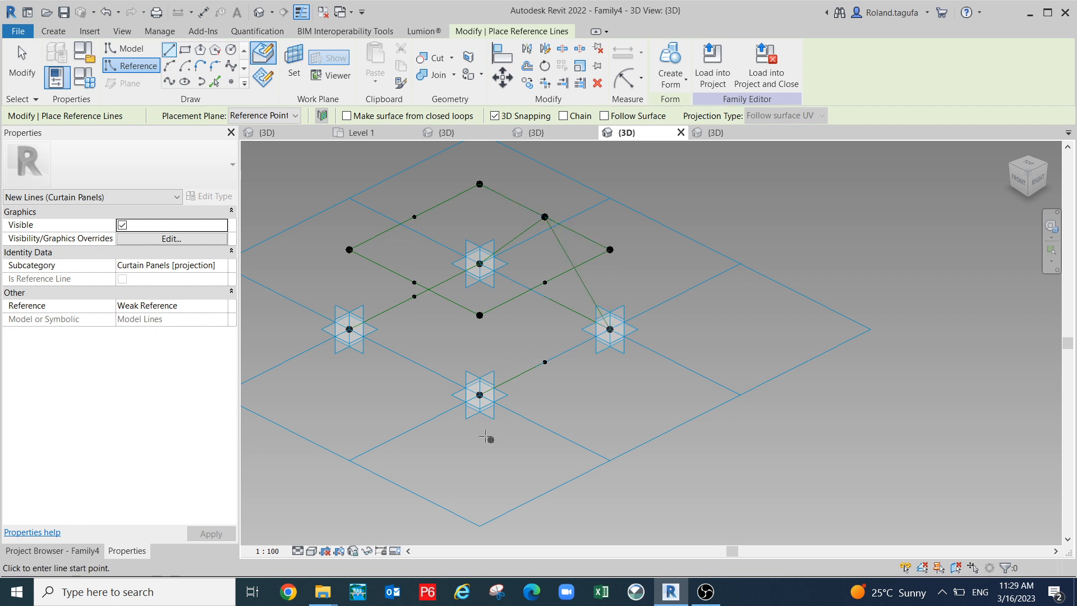
# - Draw reference lines from placement points 2 and 1 to the midpoint reference point on the raised line between them
pyautogui.click(480, 395)
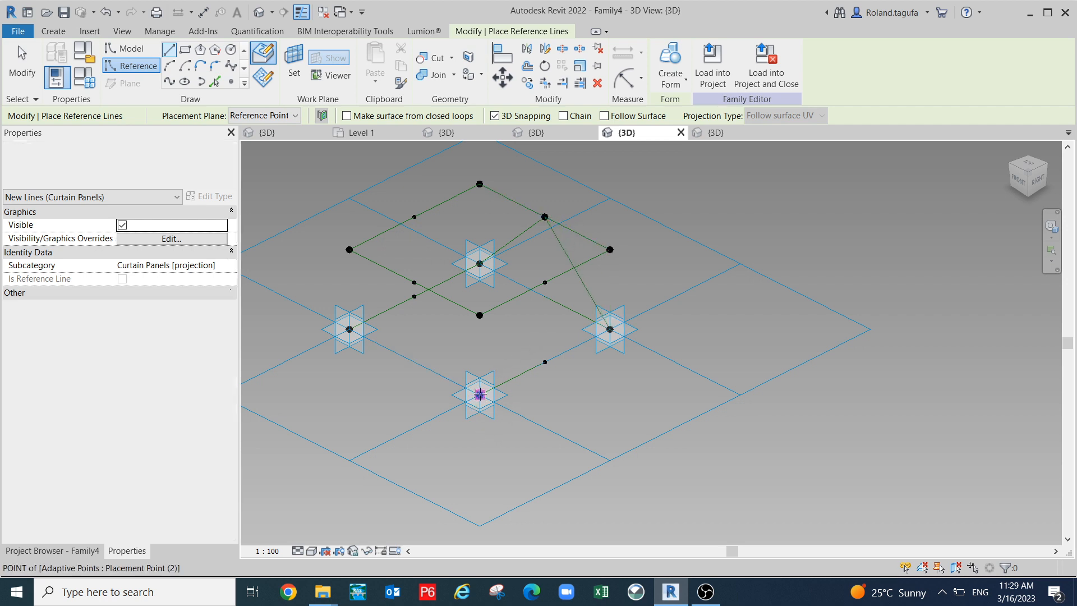
pyautogui.click(415, 283)
pyautogui.click(349, 329)
pyautogui.click(414, 282)
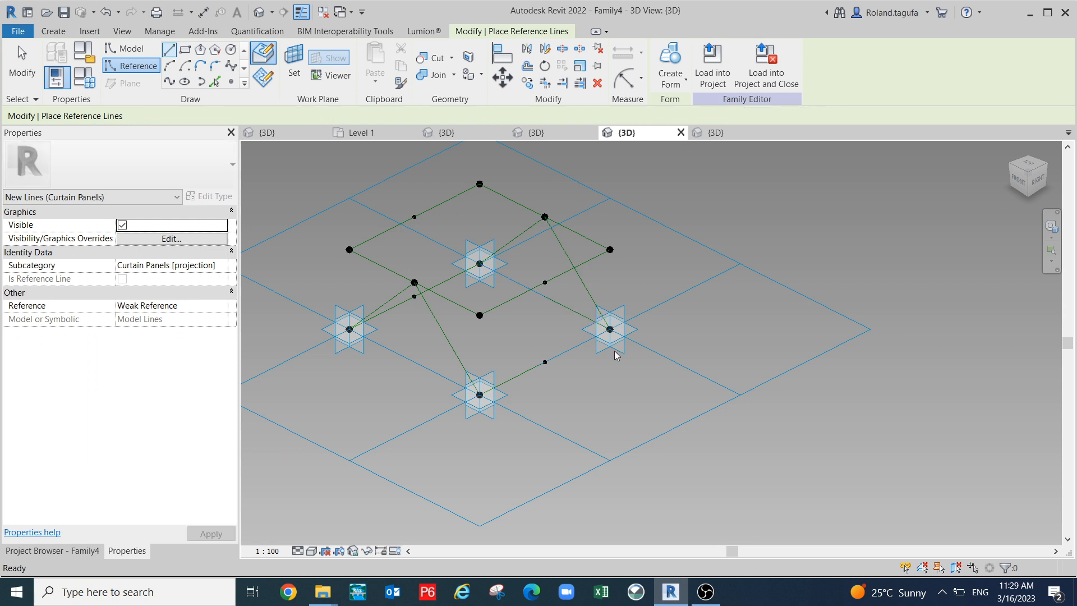
pyautogui.click(609, 330)
pyautogui.press('Escape')
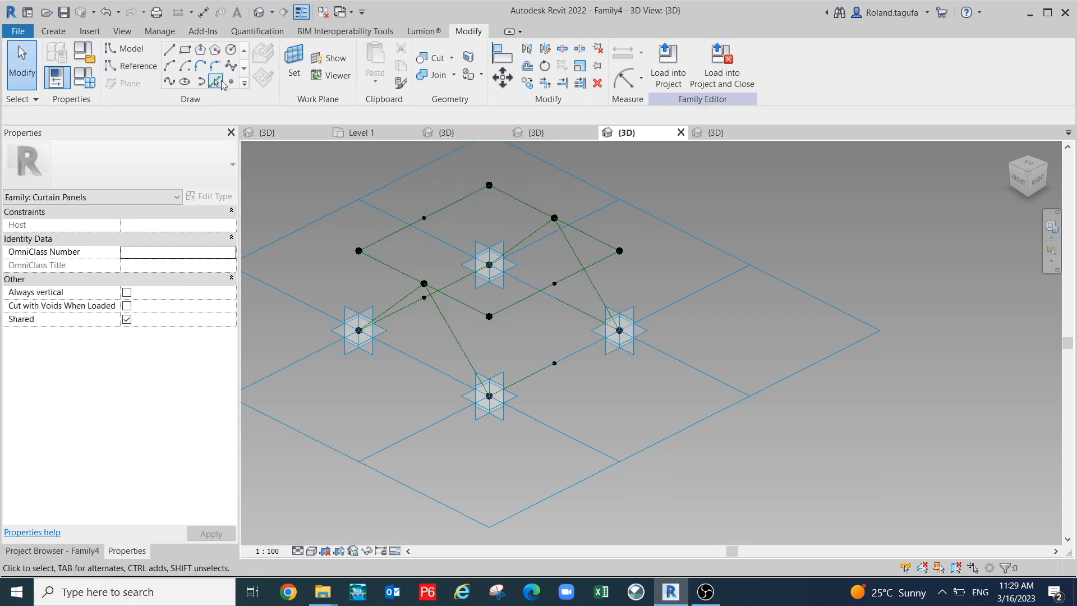
# - Try joining the two raised midpoint reference points with a straight model line
pyautogui.click(169, 50)
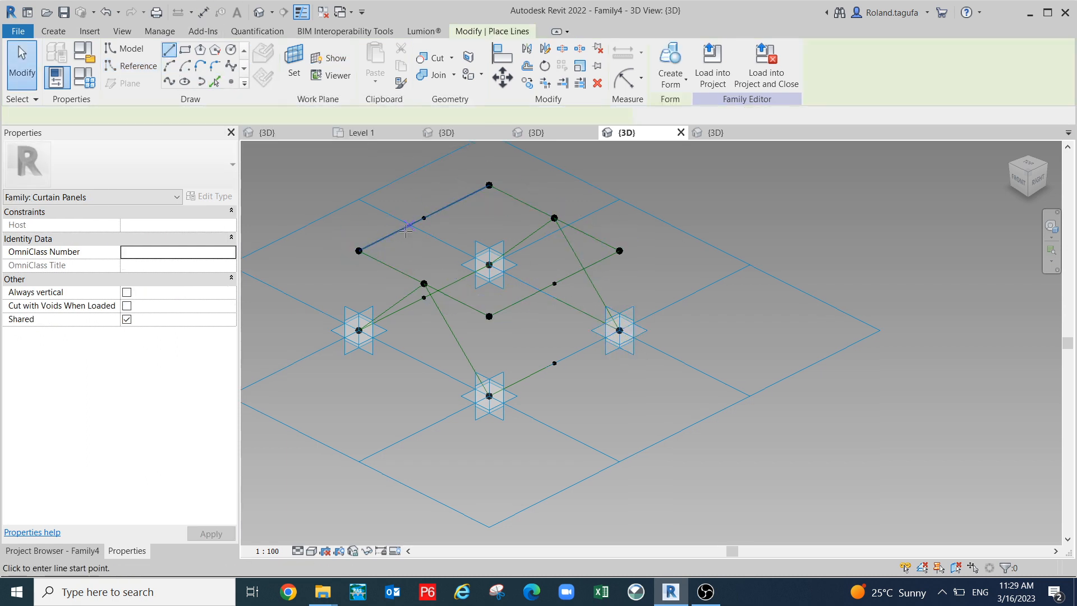
pyautogui.click(425, 283)
pyautogui.click(554, 218)
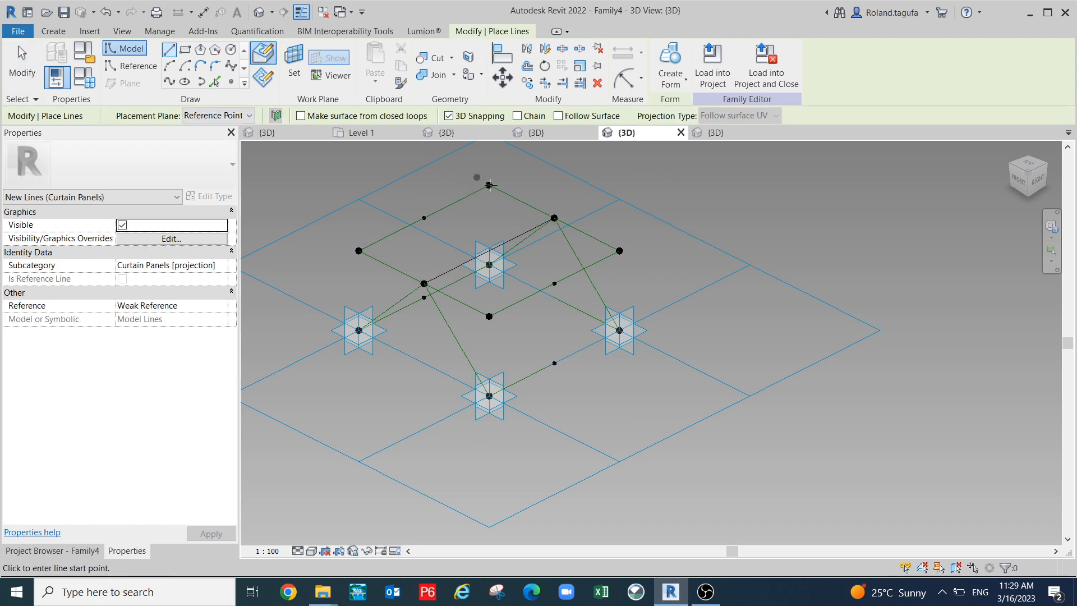
pyautogui.press('Escape')
pyautogui.press('Escape')
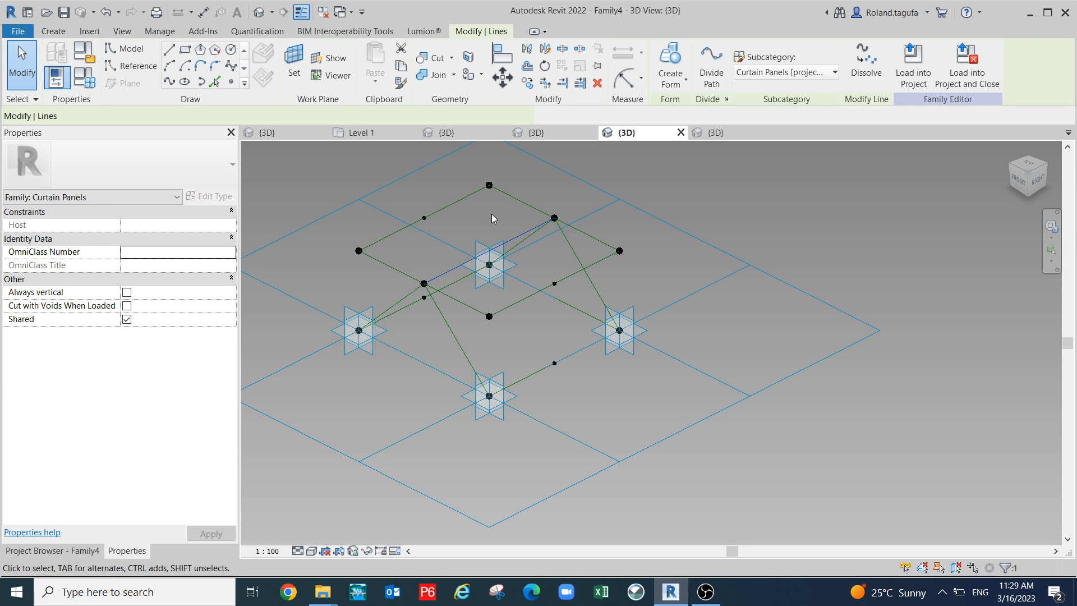
pyautogui.click(492, 218)
pyautogui.press('Tab')
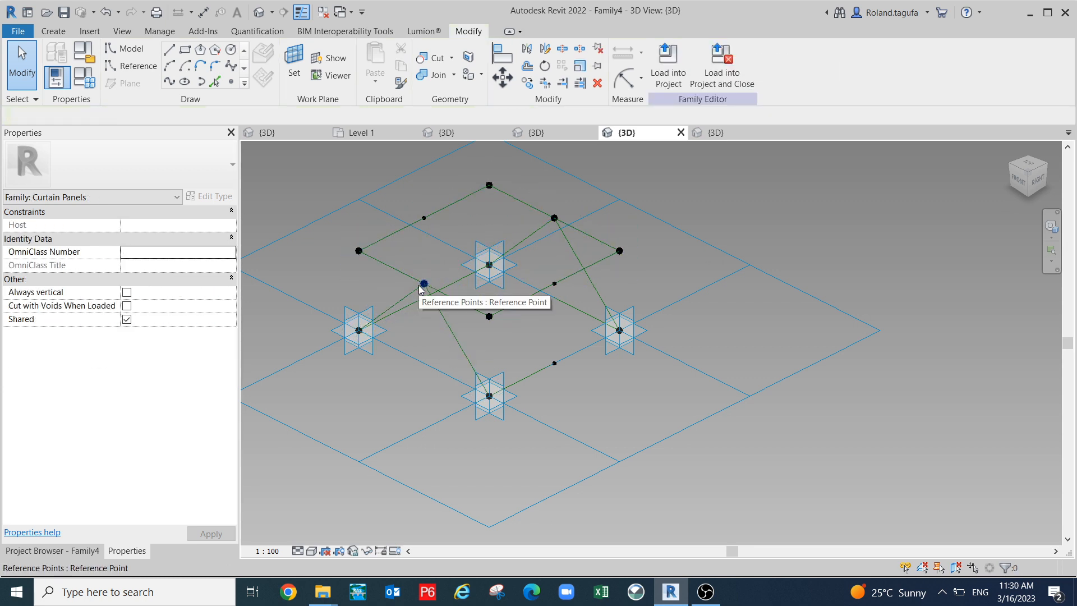
# - Connect the two raised midpoint reference points with a spline through points and convert it to a reference line
pyautogui.click(423, 285)
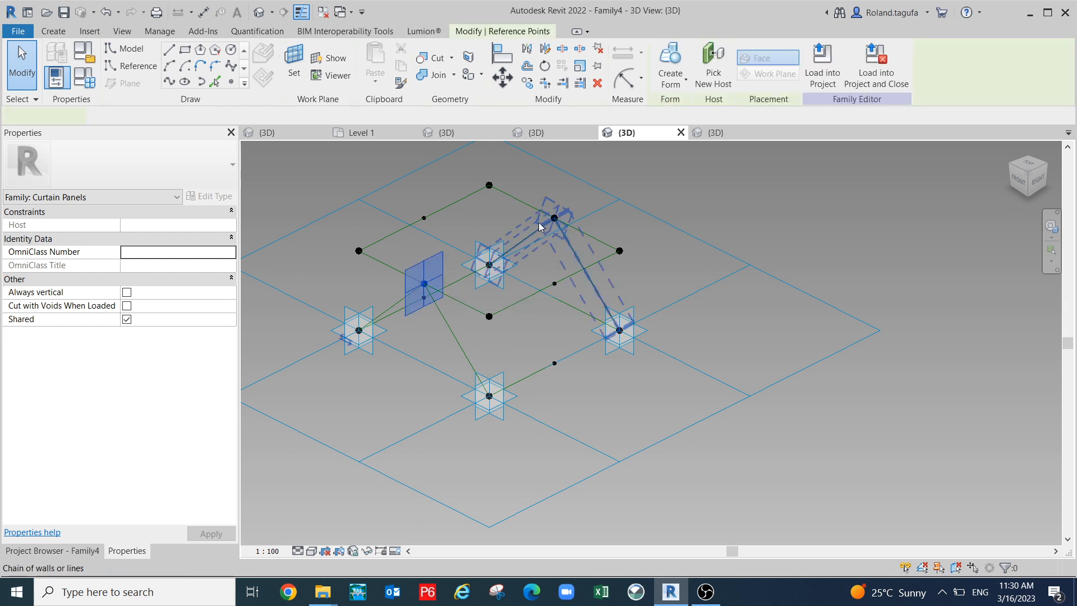
pyautogui.press('Tab')
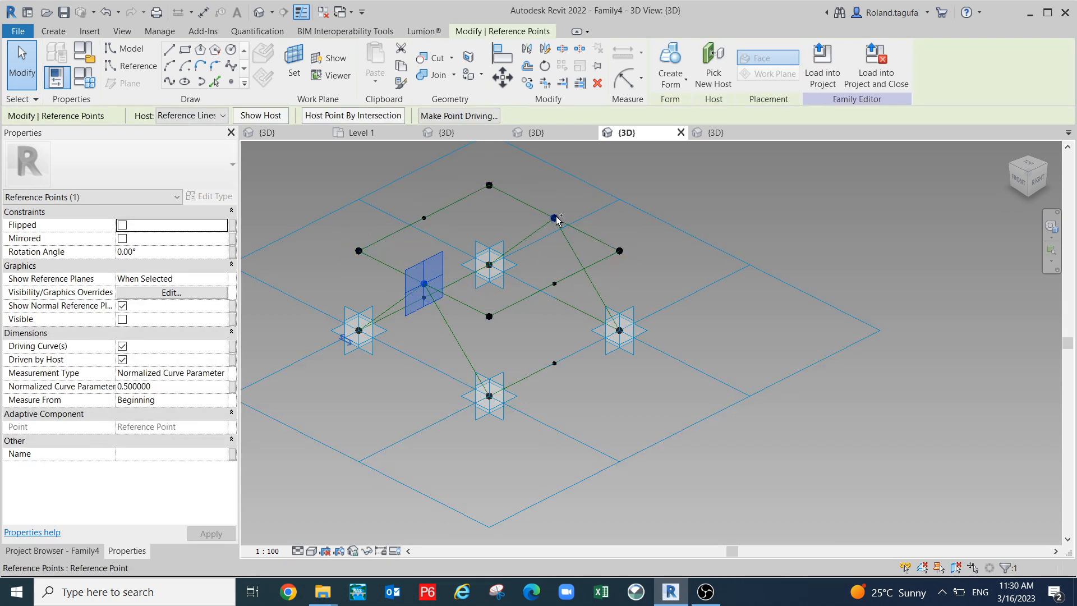
pyautogui.keyDown('ctrl'); pyautogui.click(555, 218); pyautogui.keyUp('ctrl')
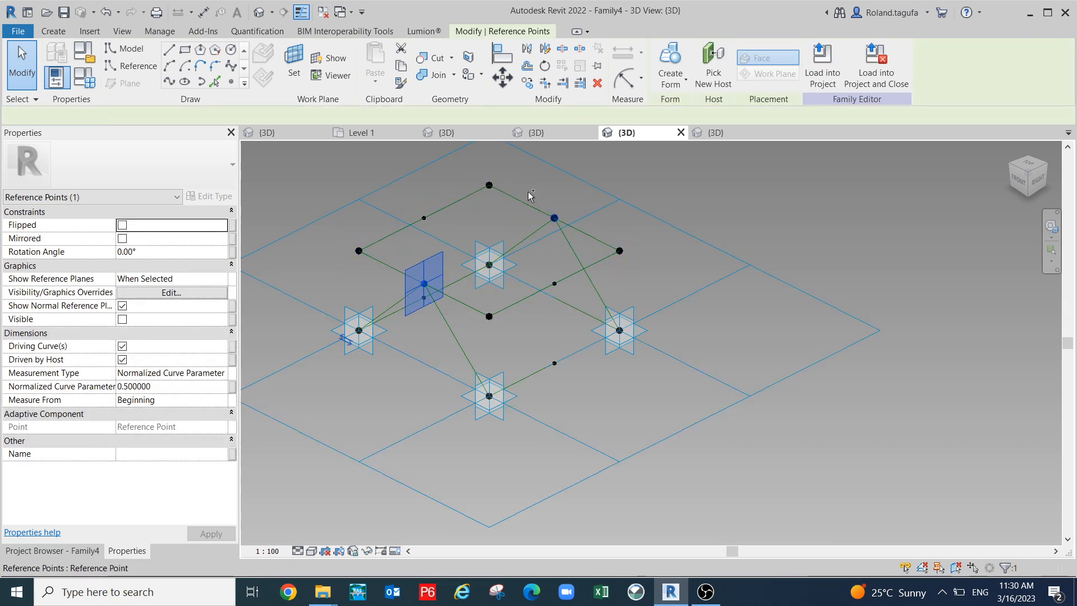
pyautogui.click(169, 82)
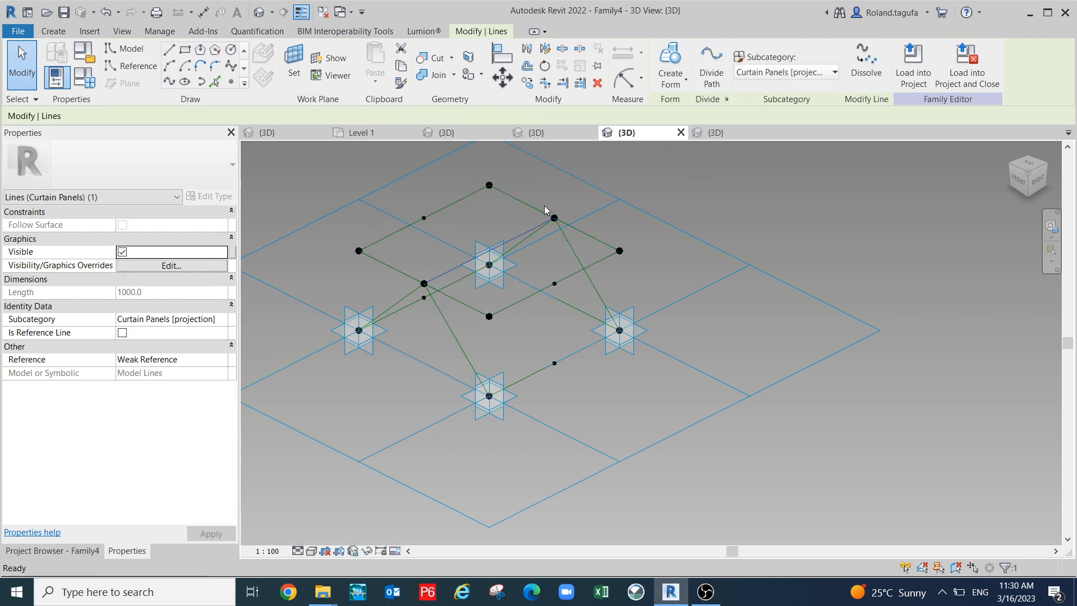
pyautogui.press('Escape')
pyautogui.click(466, 262)
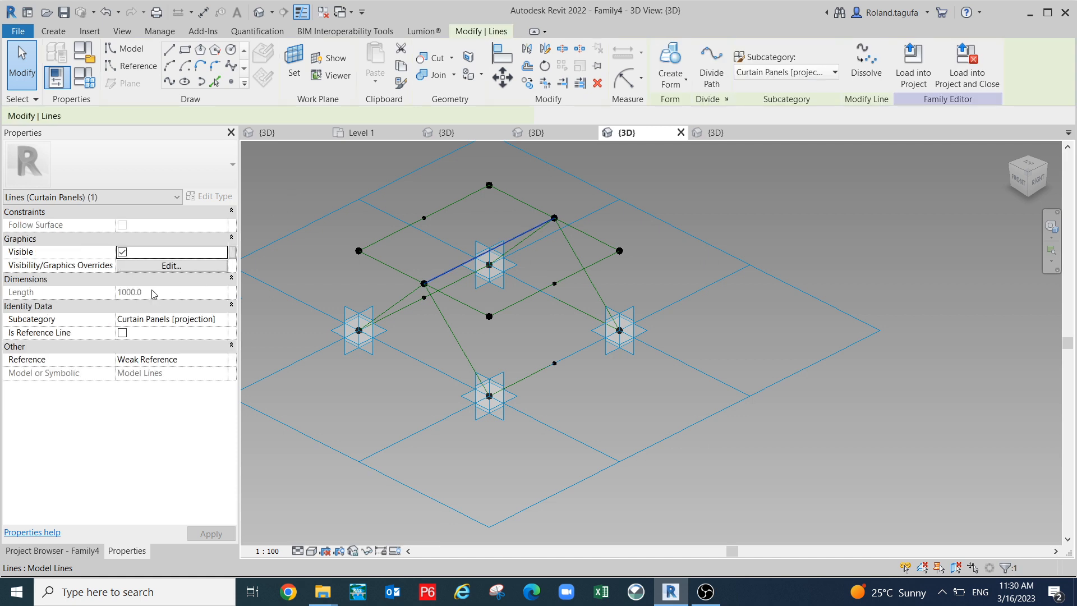
pyautogui.click(121, 333)
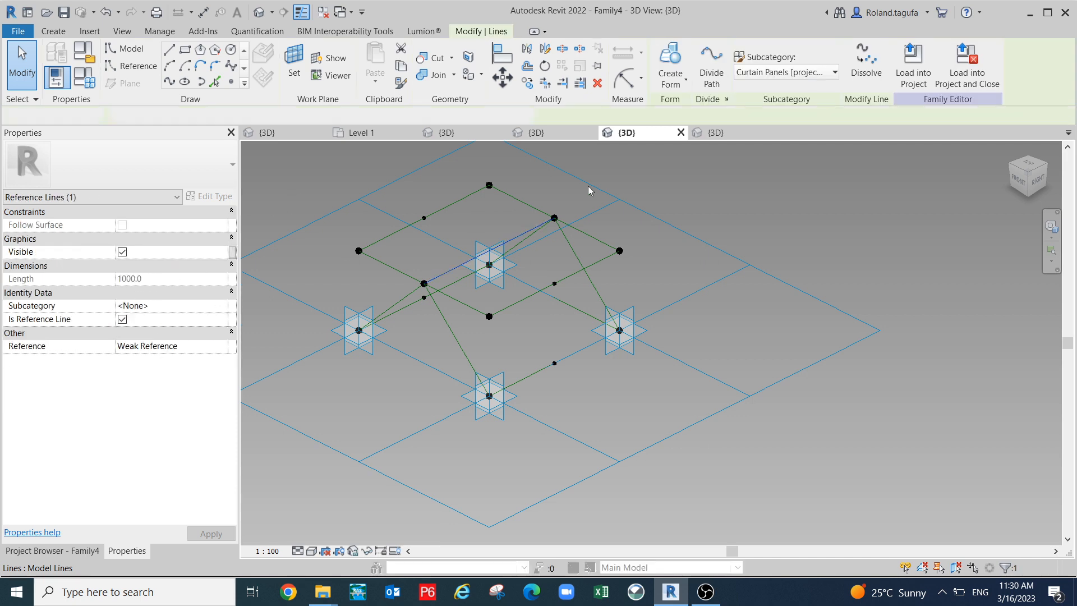
pyautogui.click(837, 173)
# - Dismiss the save reminder and test the frame by raising placement point 3, undoing the move
pyautogui.scroll(-1, 823, 251)
pyautogui.keyDown('shift'); pyautogui.moveTo(854, 335); pyautogui.dragTo(873, 265, button='middle'); pyautogui.keyUp('shift')
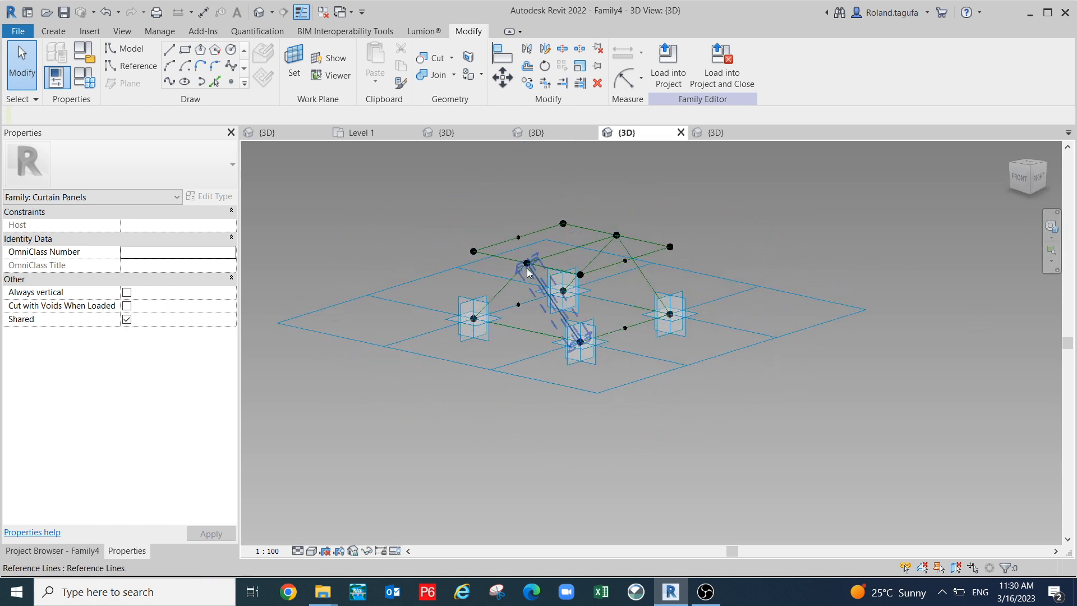
pyautogui.scroll(2, 509, 304)
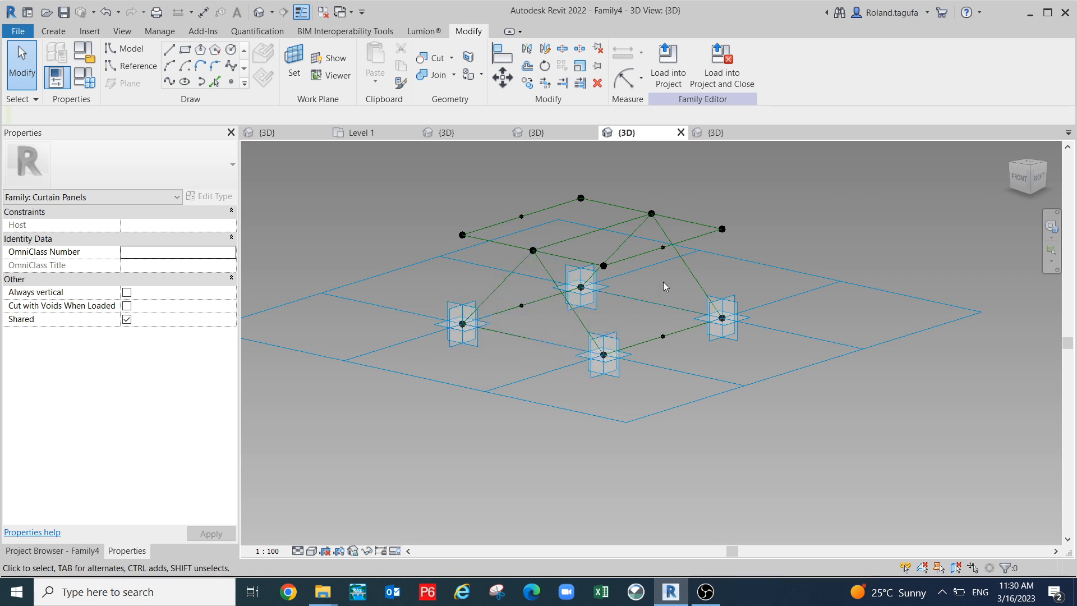
pyautogui.moveTo(867, 244)
pyautogui.keyDown('shift'); pyautogui.mouseDown(button='middle')
pyautogui.moveTo(904, 210)
pyautogui.moveTo(757, 303)
pyautogui.moveTo(856, 260)
pyautogui.mouseUp(button='middle'); pyautogui.keyUp('shift')
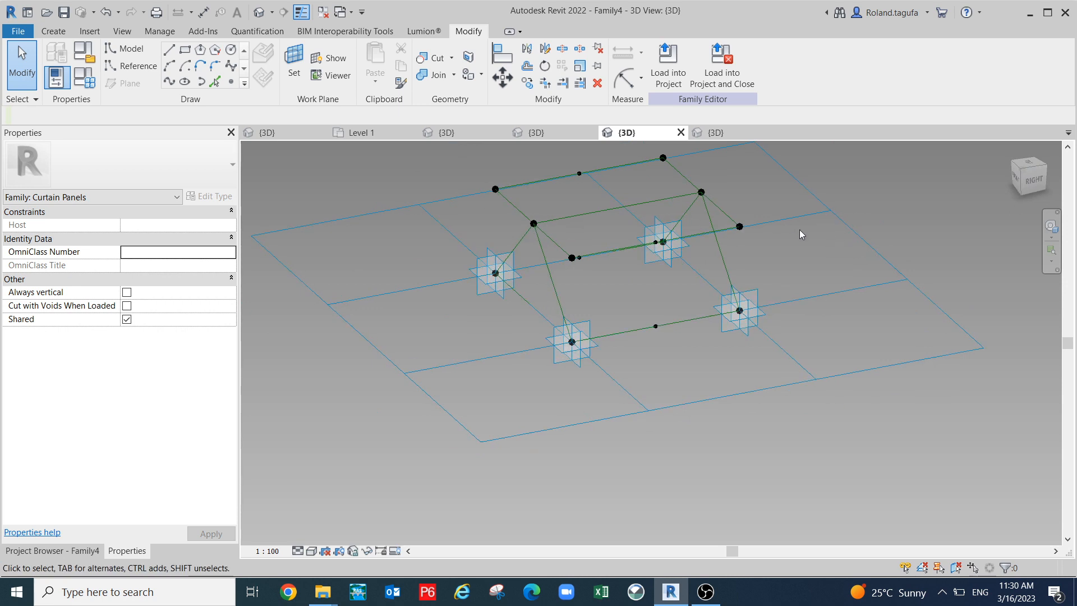
pyautogui.keyDown('shift'); pyautogui.moveTo(809, 237); pyautogui.dragTo(771, 296, button='middle'); pyautogui.keyUp('shift')
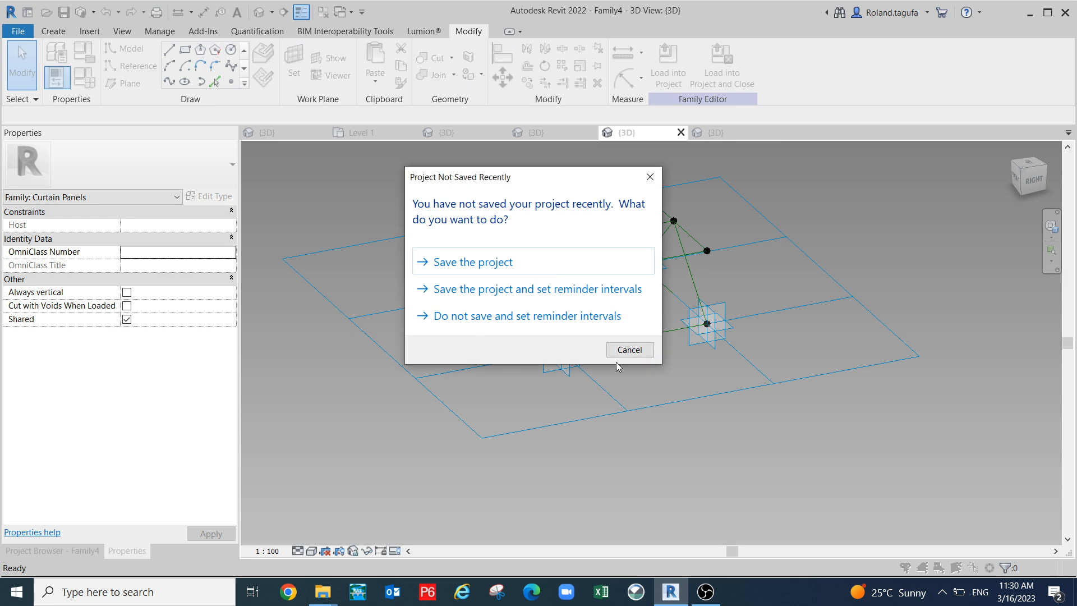
pyautogui.click(627, 349)
pyautogui.moveTo(722, 376); pyautogui.dragTo(740, 366, button='middle')
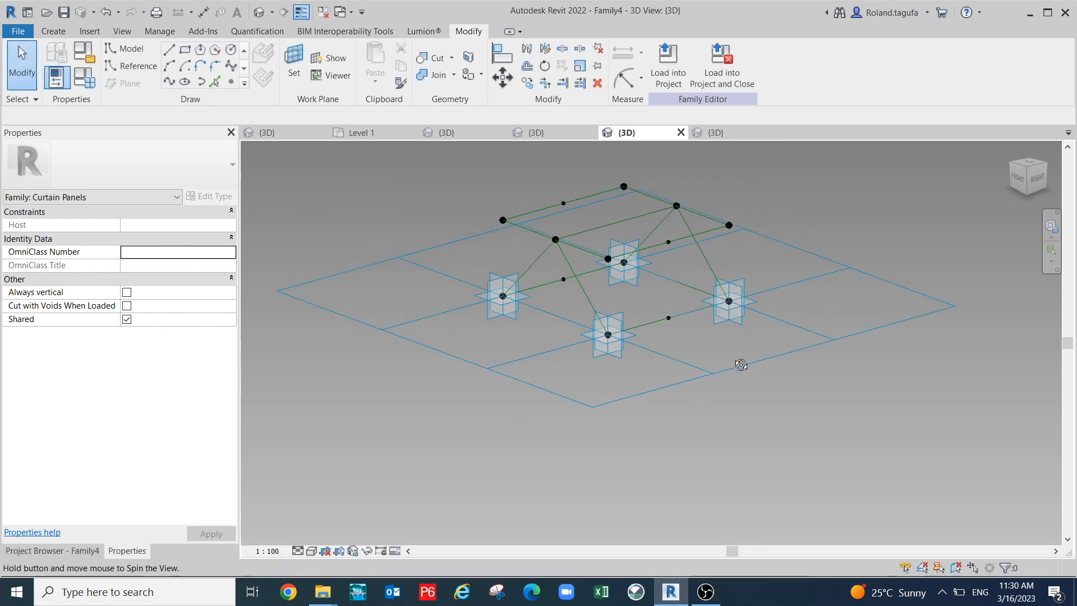
pyautogui.click(729, 300)
pyautogui.moveTo(763, 293); pyautogui.dragTo(770, 234)
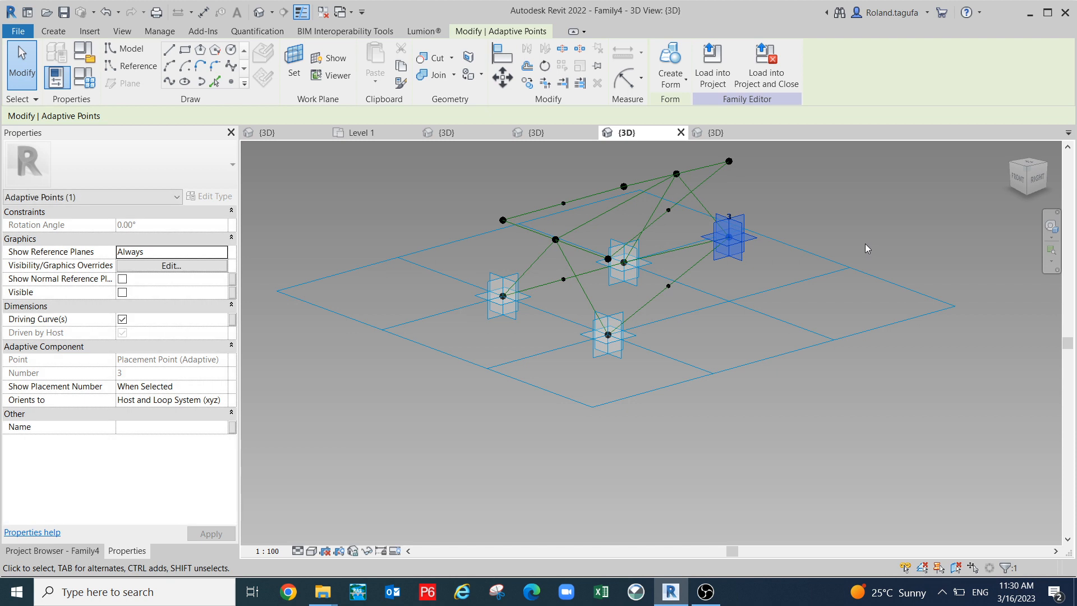
pyautogui.hotkey('ctrl', 'z')
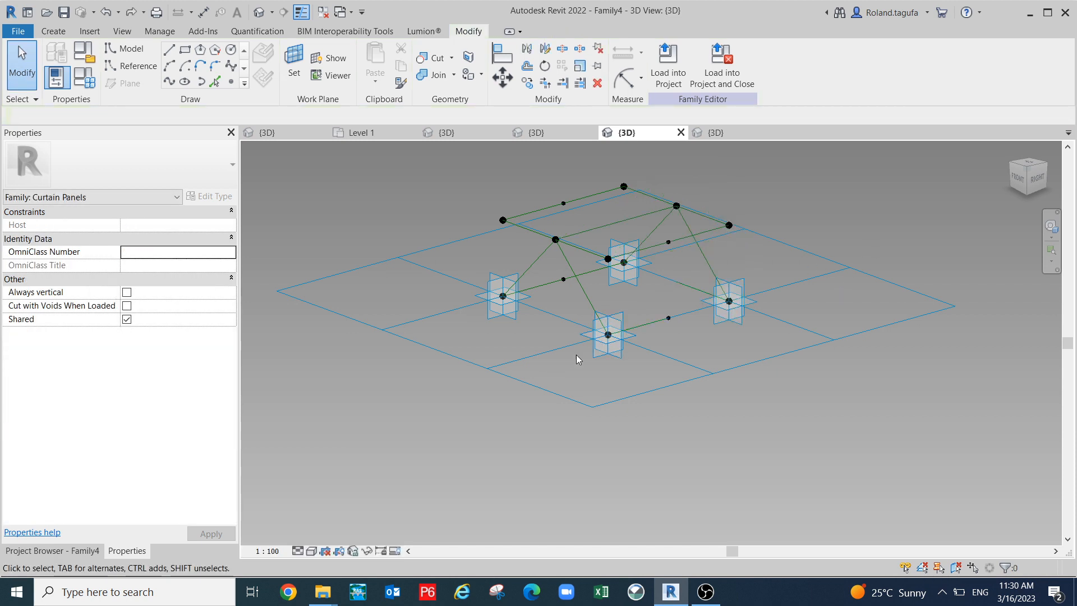
# - Test the frame by raising placement points 2 and 1, and reset the points to the rectangle tile pattern grid
pyautogui.click(603, 337)
pyautogui.moveTo(604, 335); pyautogui.dragTo(606, 223)
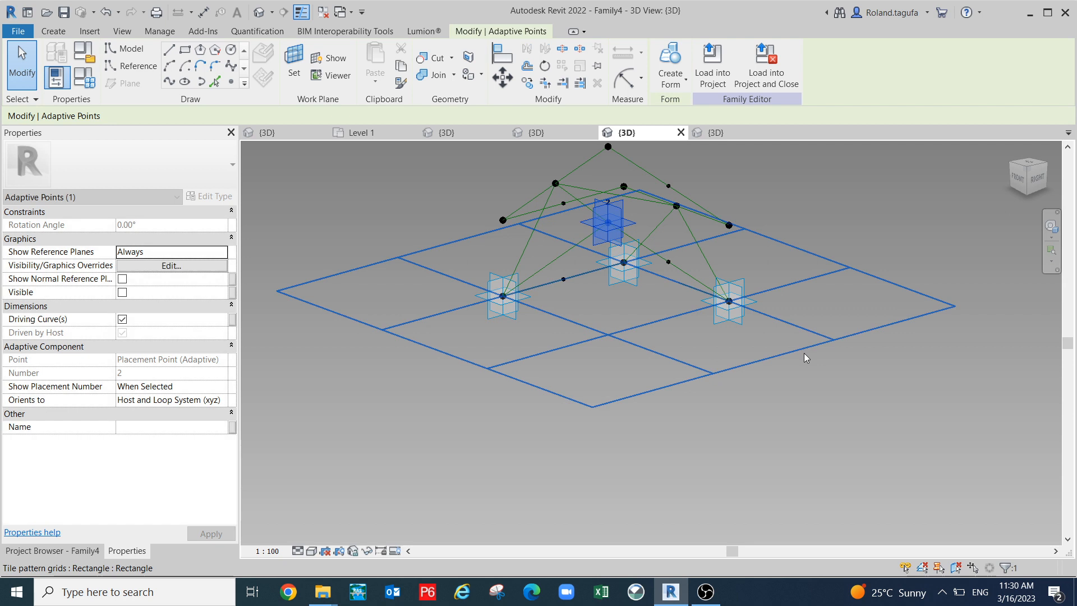
pyautogui.click(501, 295)
pyautogui.moveTo(502, 295); pyautogui.dragTo(502, 240)
pyautogui.moveTo(636, 288); pyautogui.dragTo(613, 328, button='middle')
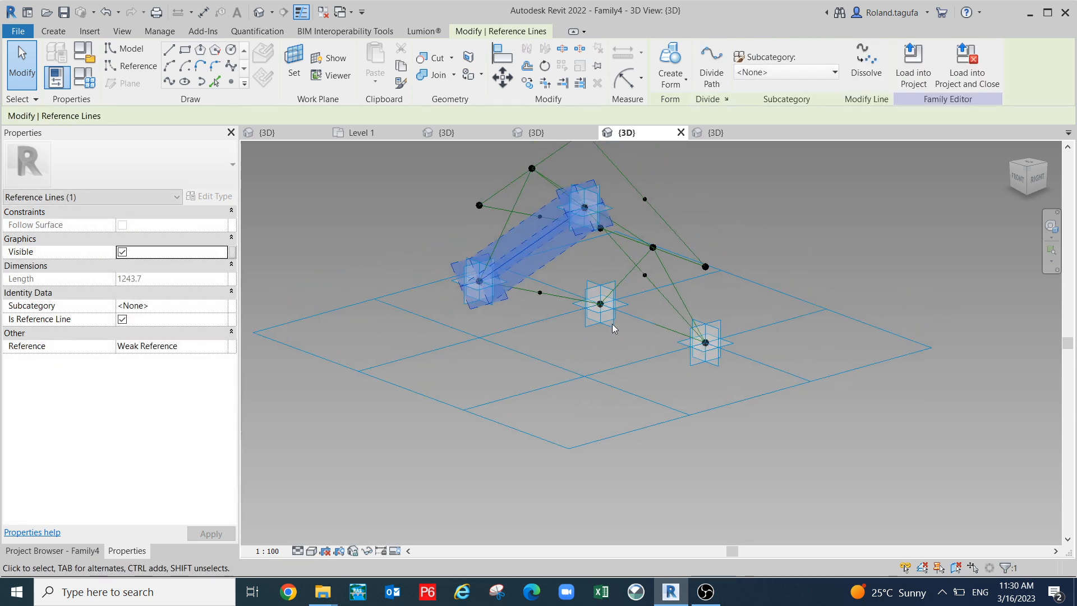
pyautogui.click(426, 396)
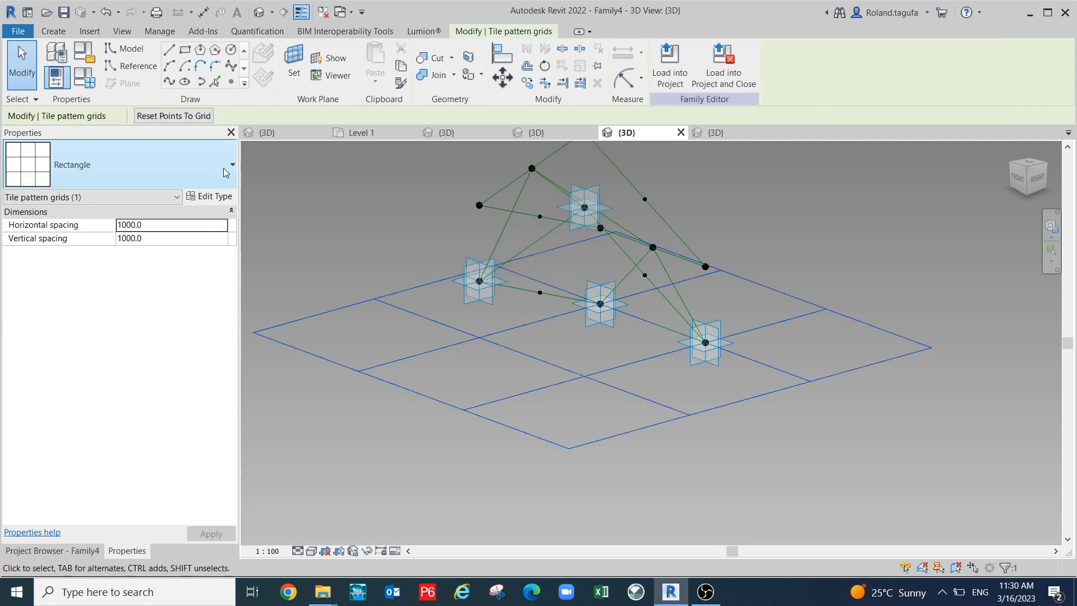
pyautogui.click(174, 116)
# - Try drawing reference lines from placement point 1 to its raised corner and the adjacent raised midpoint, and from placement point 4 to its raised corner
pyautogui.keyDown('shift'); pyautogui.moveTo(724, 342); pyautogui.dragTo(714, 415, button='middle'); pyautogui.keyUp('shift')
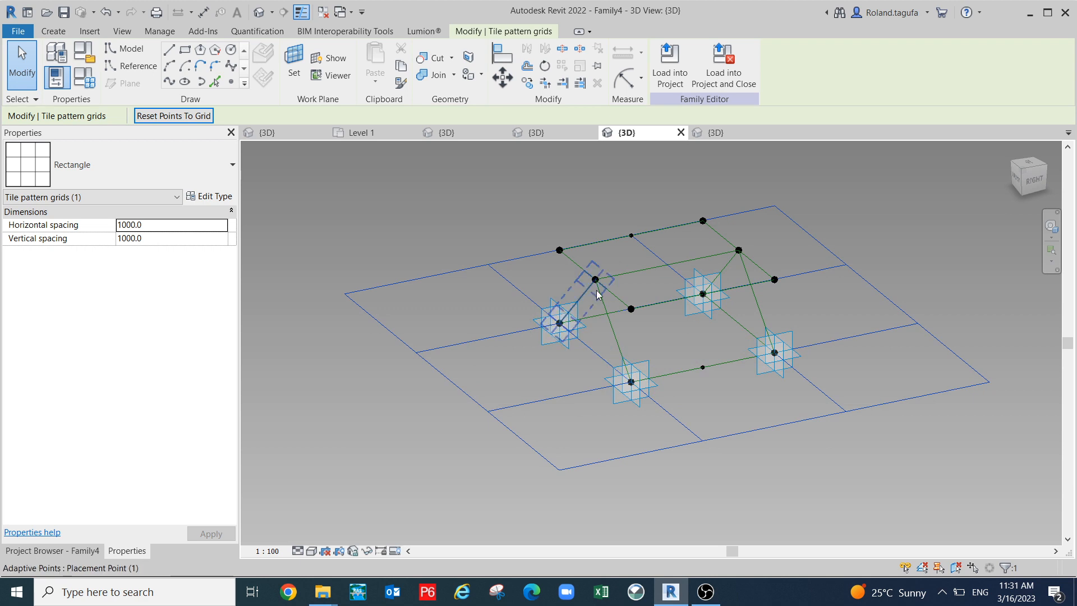
pyautogui.moveTo(799, 271); pyautogui.dragTo(779, 301, button='middle')
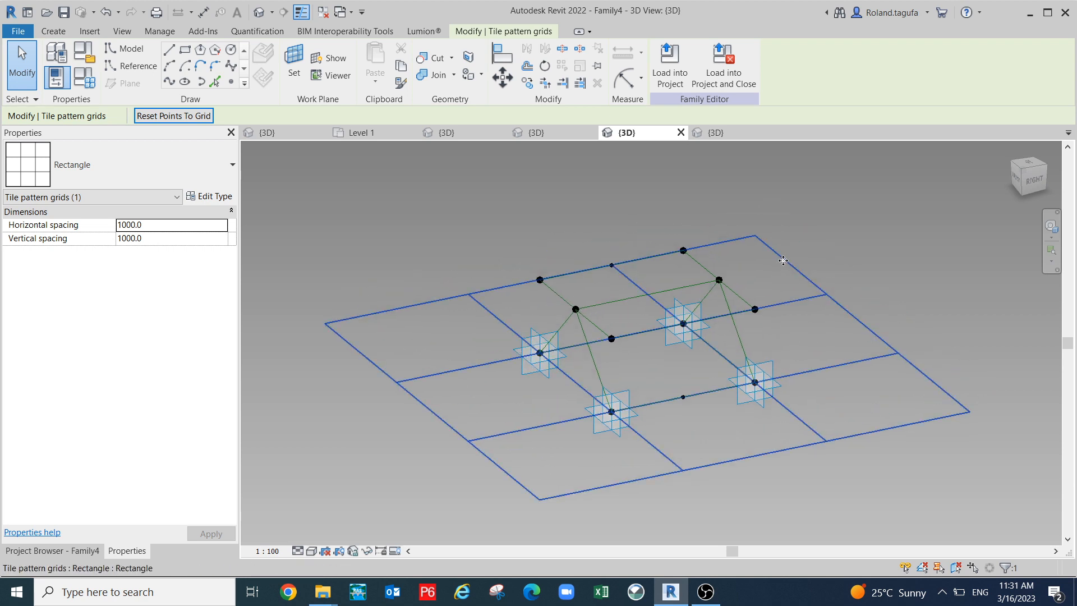
pyautogui.moveTo(570, 186); pyautogui.dragTo(572, 173, button='middle')
pyautogui.scroll(1, 733, 275)
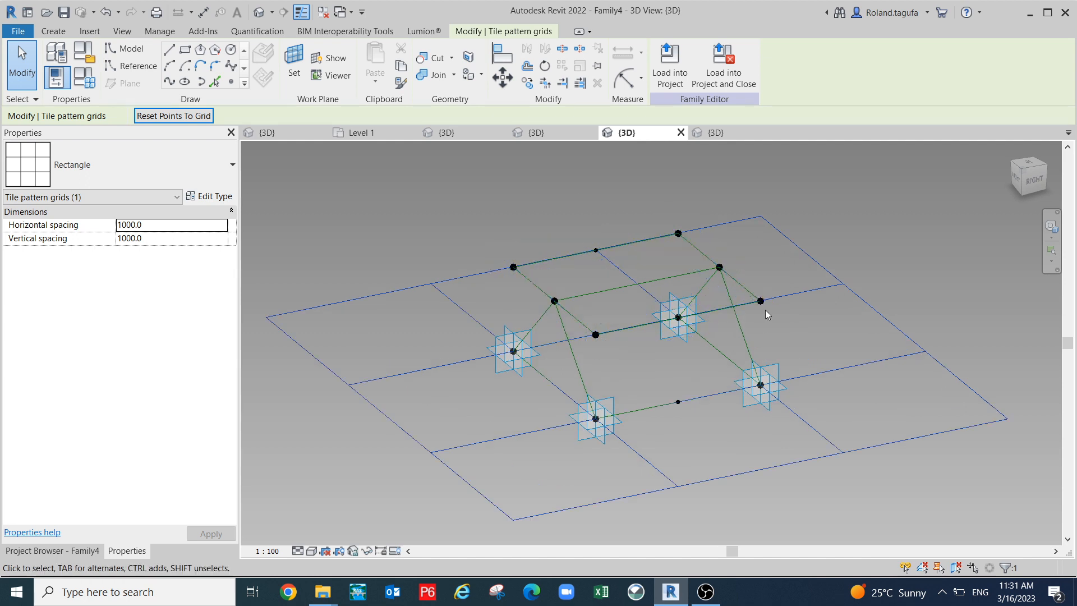
pyautogui.click(119, 66)
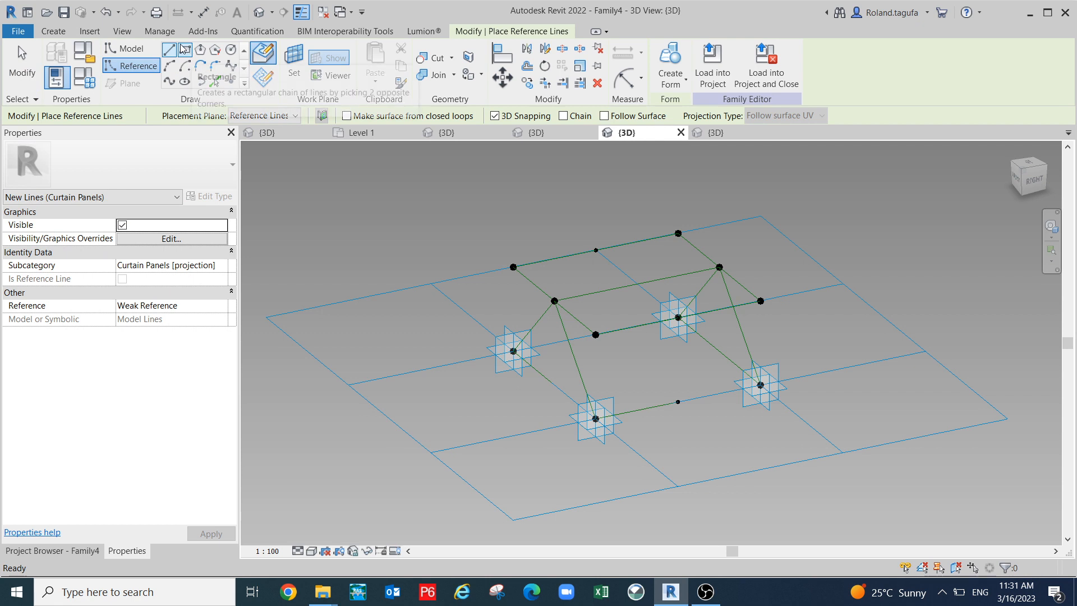
pyautogui.scroll(1, 538, 348)
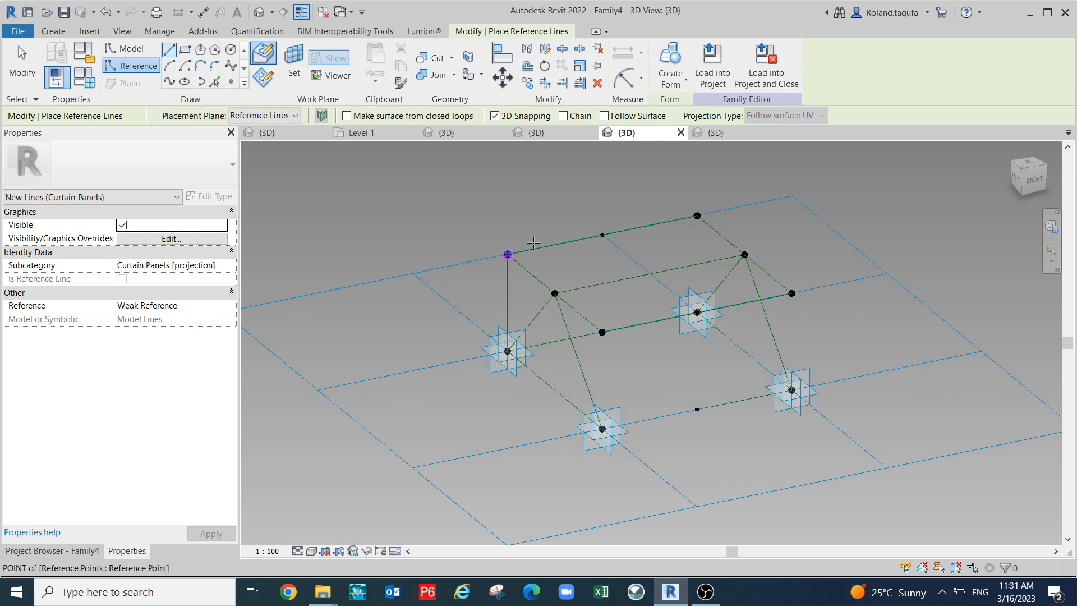
pyautogui.click(588, 251)
pyautogui.click(507, 352)
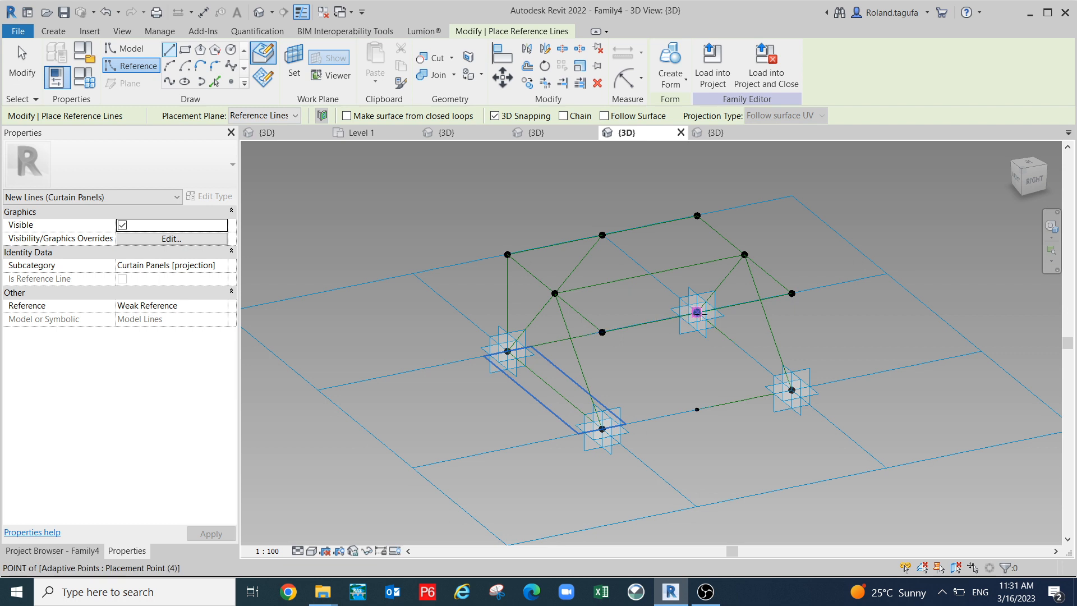
pyautogui.click(706, 274)
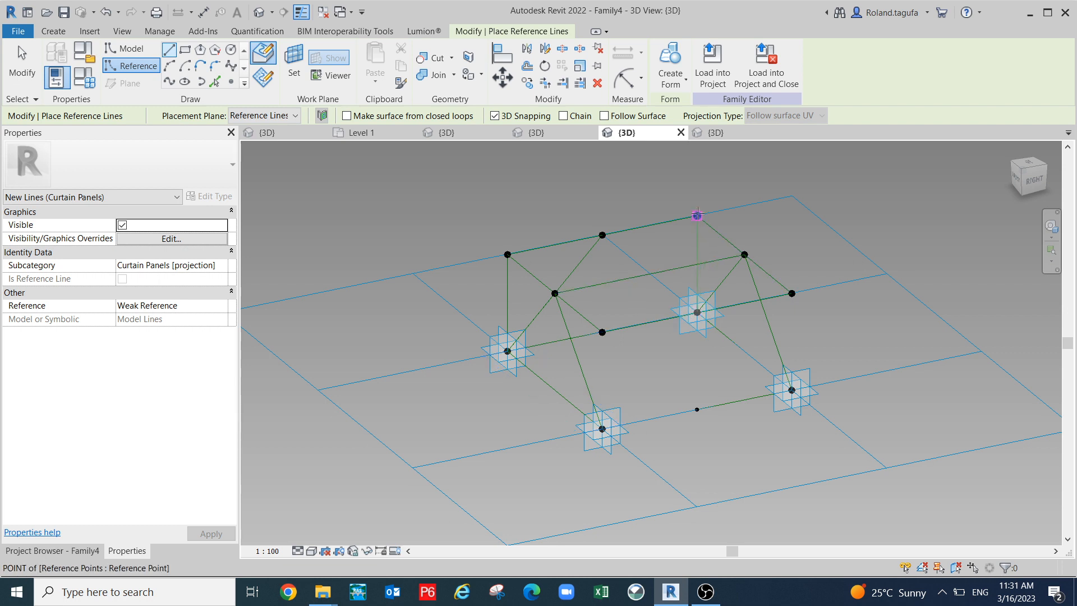
pyautogui.click(697, 215)
pyautogui.press('Escape')
pyautogui.press('Escape')
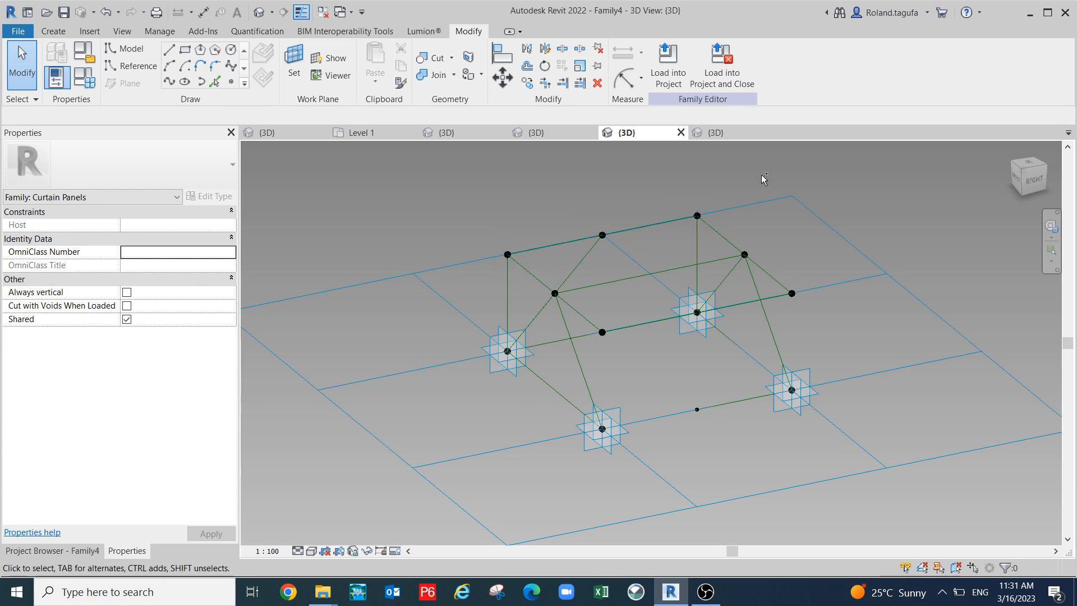
# - Undo the reference lines just drawn at placement points 1 and 4
pyautogui.hotkey('ctrl', 'z')
pyautogui.hotkey('ctrl', 'z')
pyautogui.hotkey('ctrl', 'z')
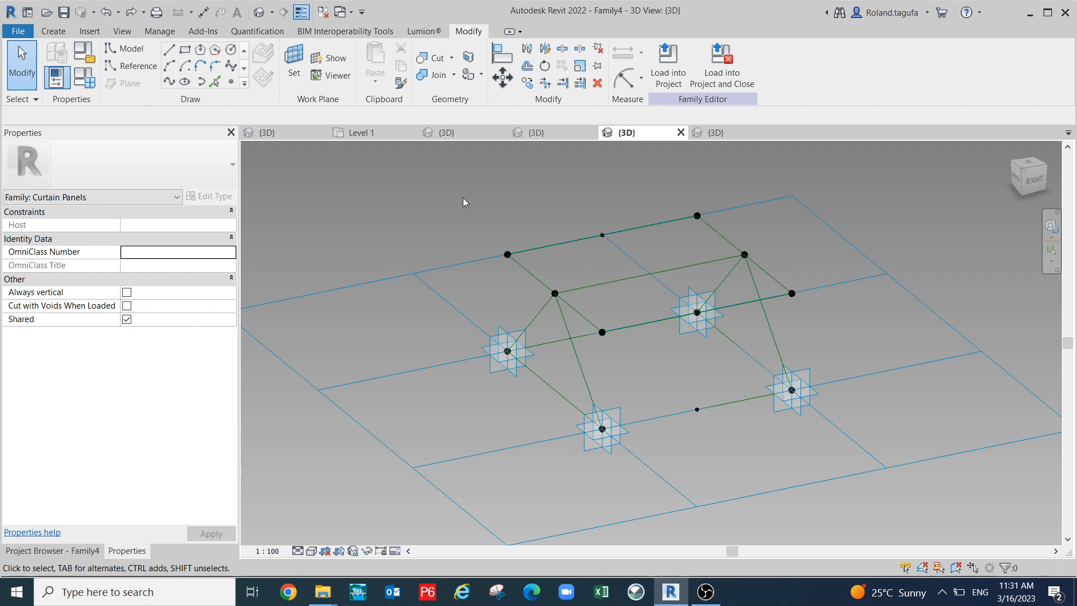
# - Try drawing reference lines with Chain enabled from placement point 1 to its raised corner and from the raised midpoint back to it
pyautogui.click(130, 65)
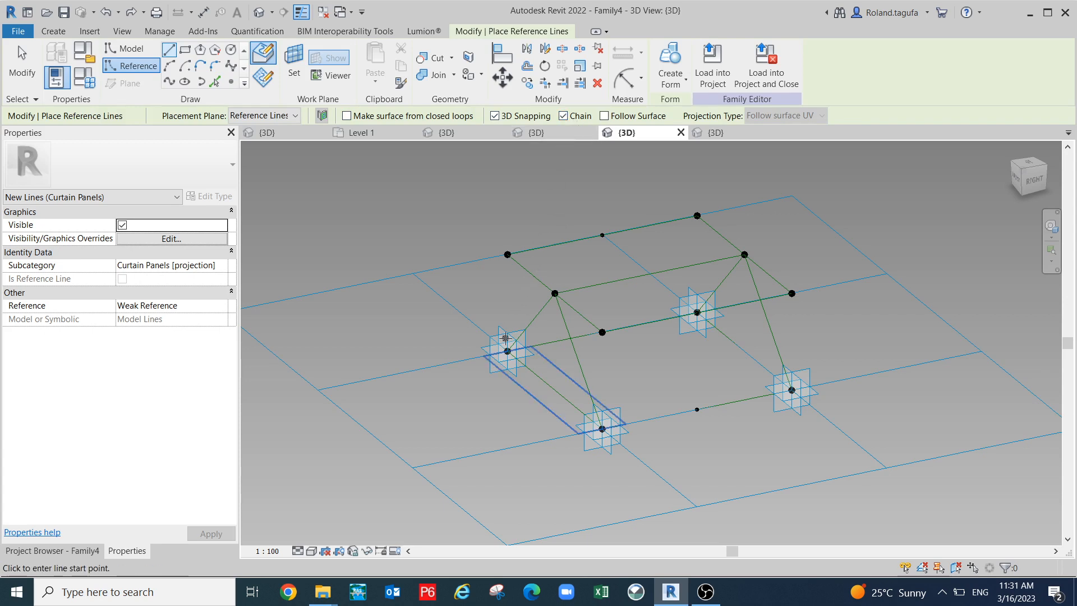
pyautogui.click(508, 352)
pyautogui.click(507, 254)
pyautogui.click(602, 236)
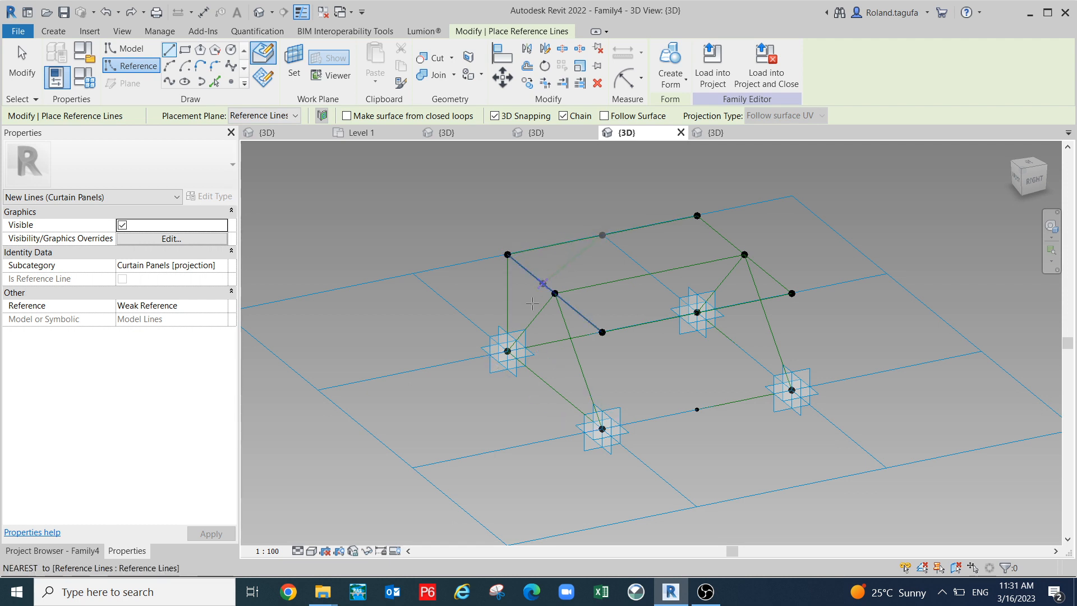
pyautogui.click(507, 351)
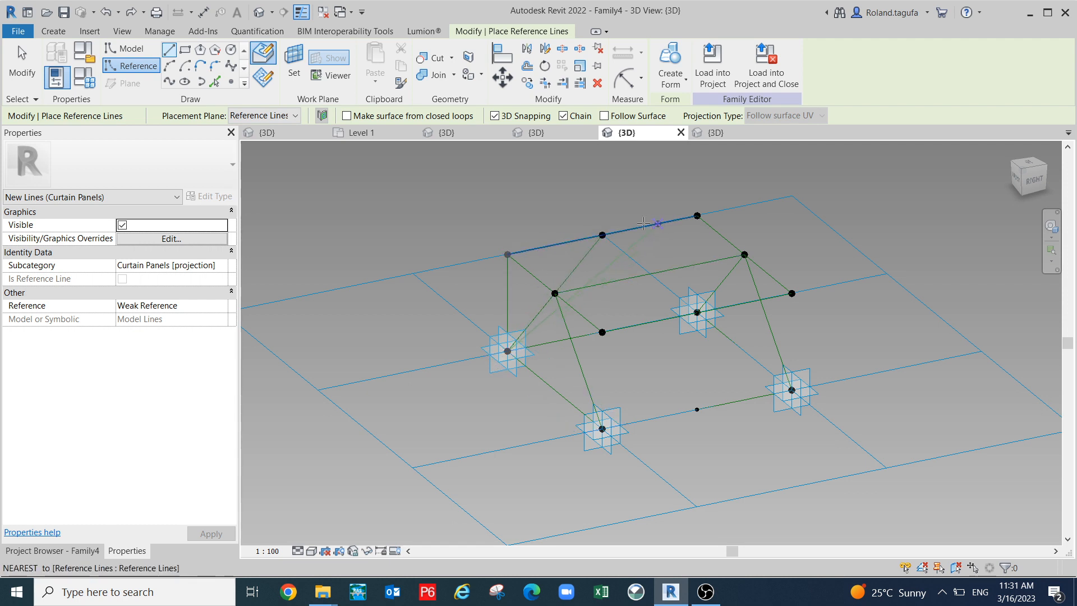
pyautogui.press('Escape')
pyautogui.press('Escape')
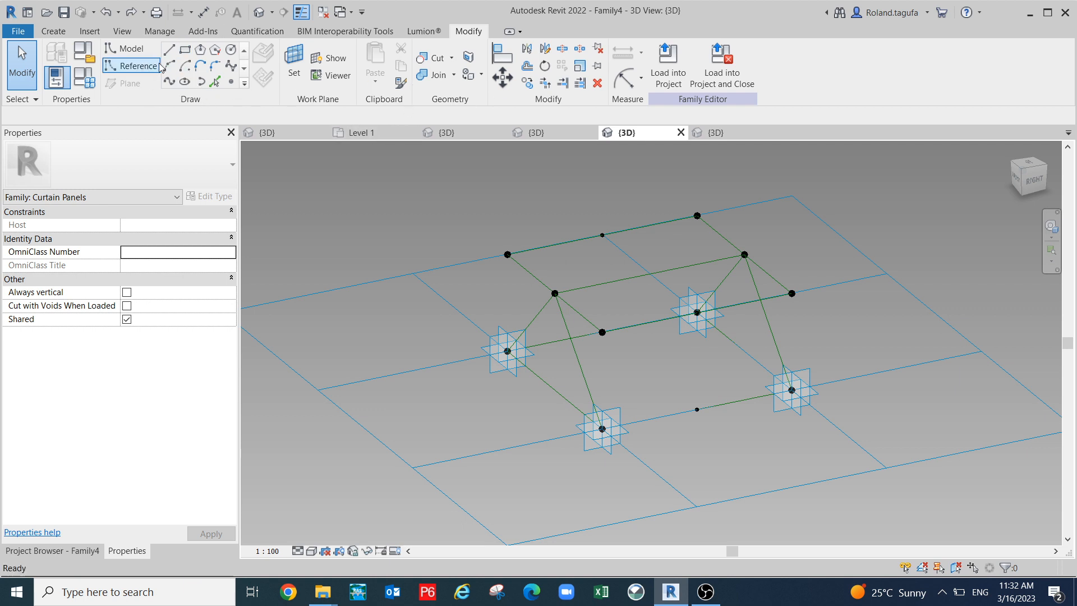
# - Draw reference lines joining placement points 1 and 4 to their raised corner points and to the raised midpoint between them
pyautogui.click(139, 66)
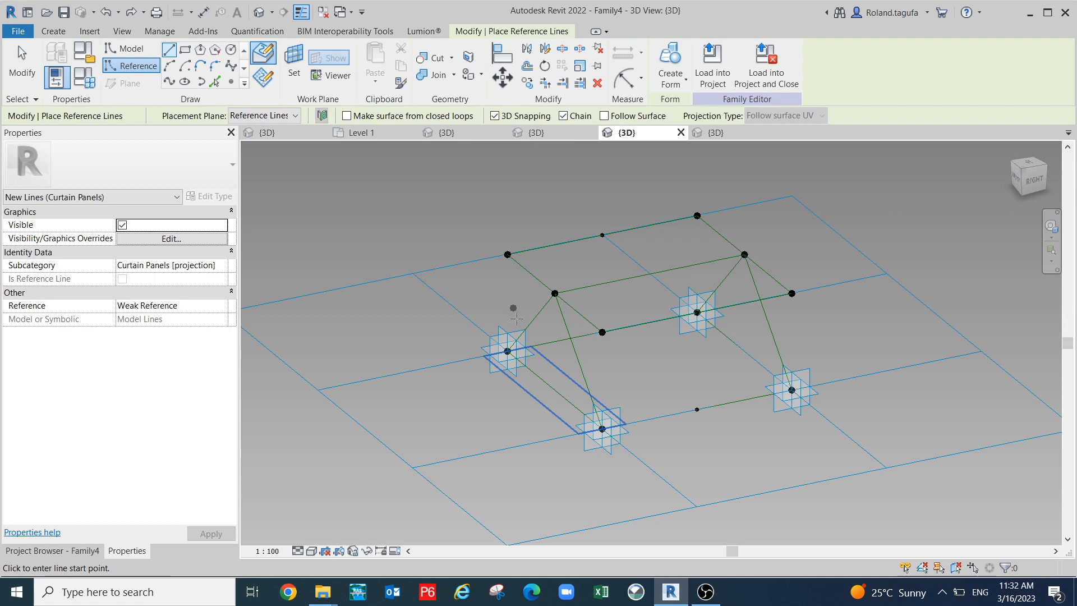
pyautogui.click(508, 351)
pyautogui.click(508, 254)
pyautogui.click(602, 235)
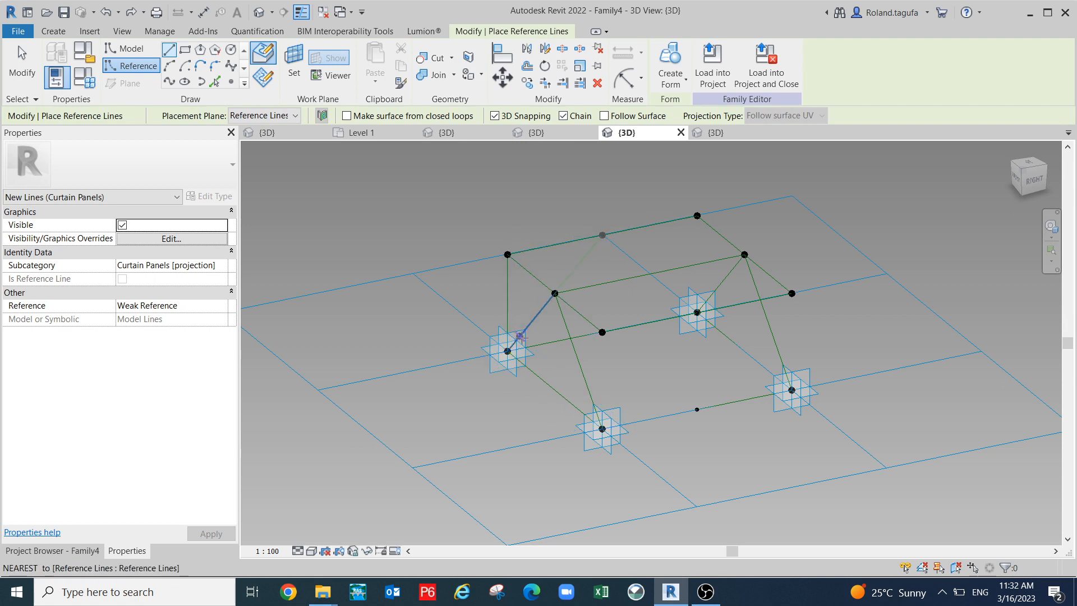
pyautogui.click(508, 351)
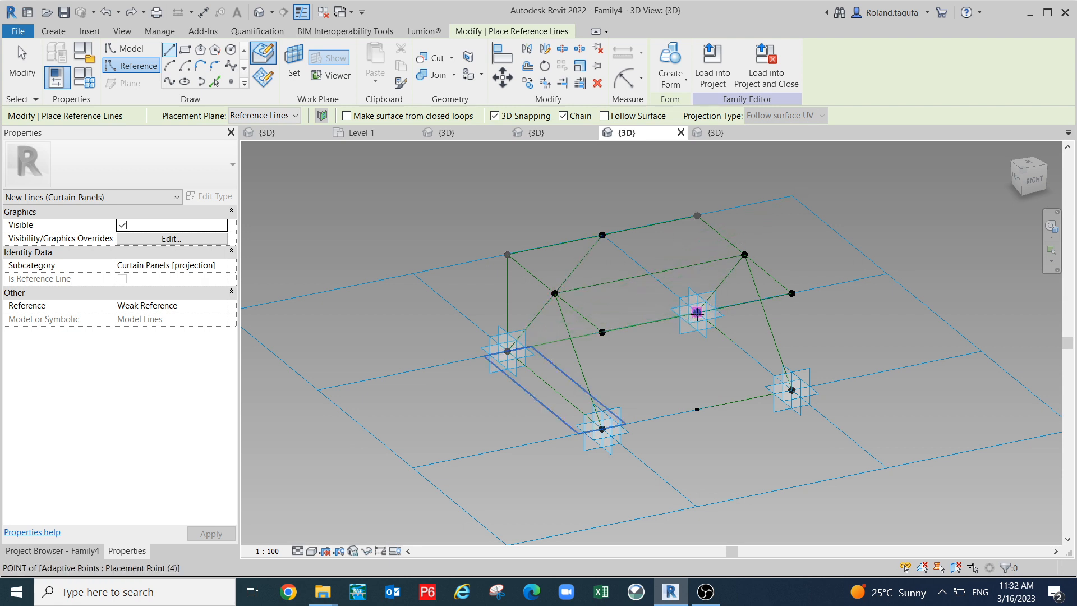
pyautogui.click(710, 279)
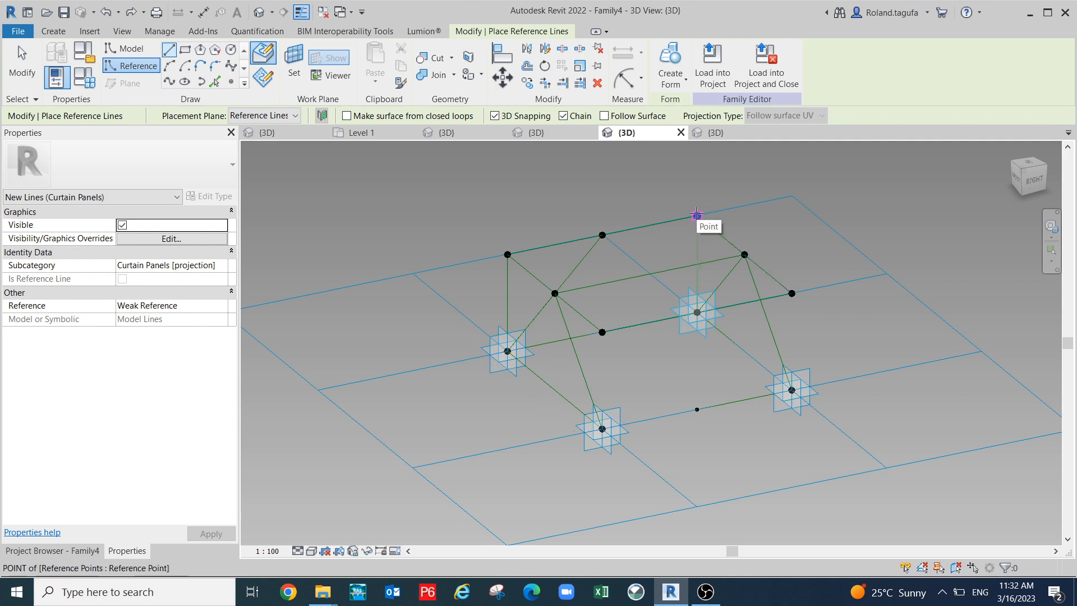
pyautogui.click(697, 214)
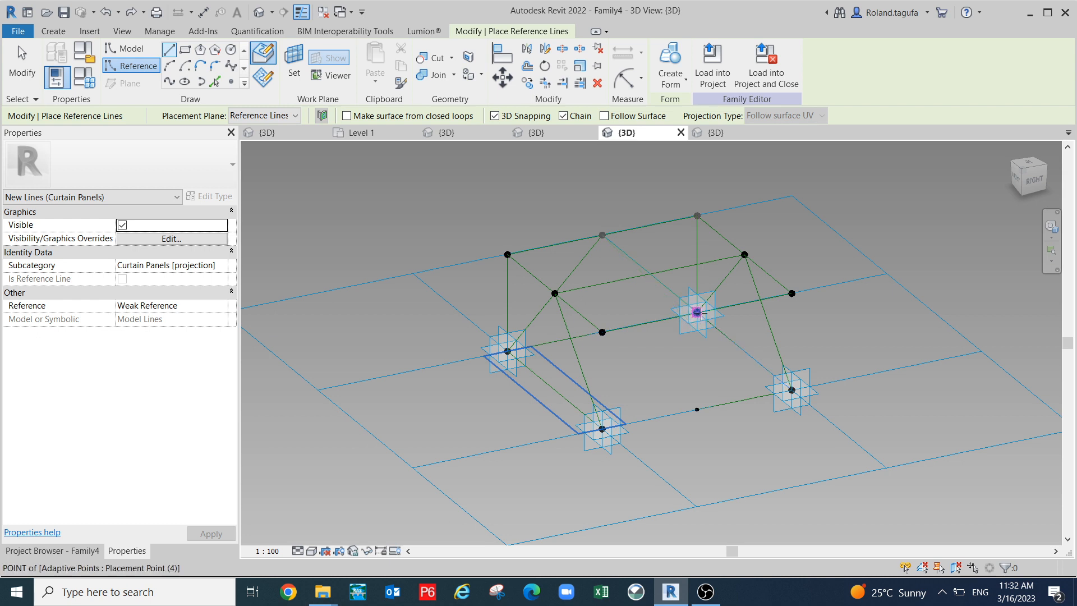
pyautogui.scroll(-4, 814, 195)
pyautogui.press('Escape')
pyautogui.press('Escape')
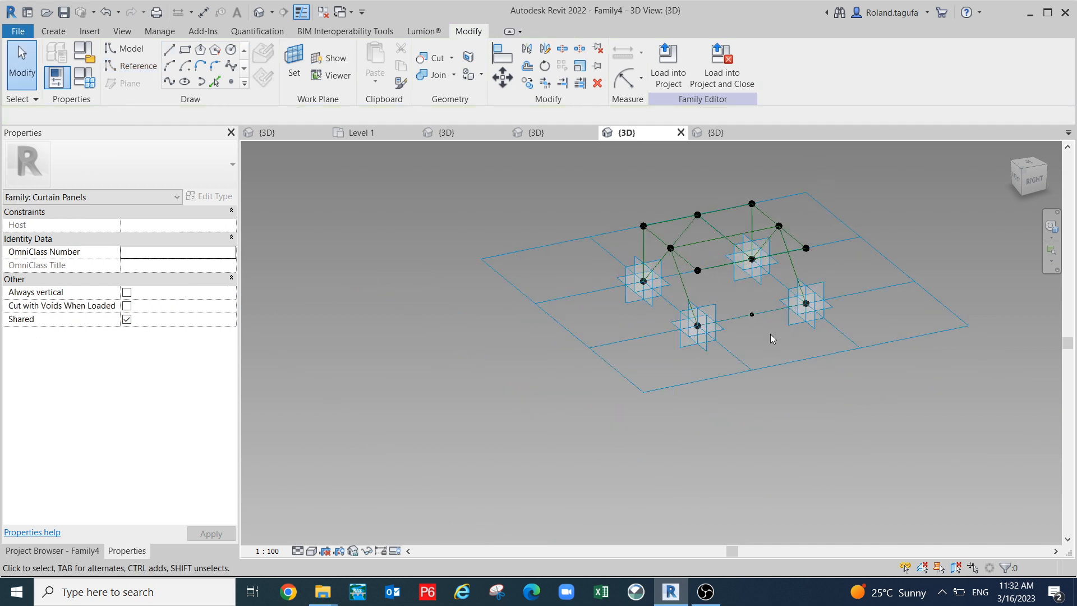
# - Test the frame by raising placement points 1 and 4, and reset the points to the tile pattern grid
pyautogui.keyDown('shift'); pyautogui.moveTo(770, 334); pyautogui.dragTo(823, 359, button='middle'); pyautogui.keyUp('shift')
pyautogui.scroll(1, 661, 297)
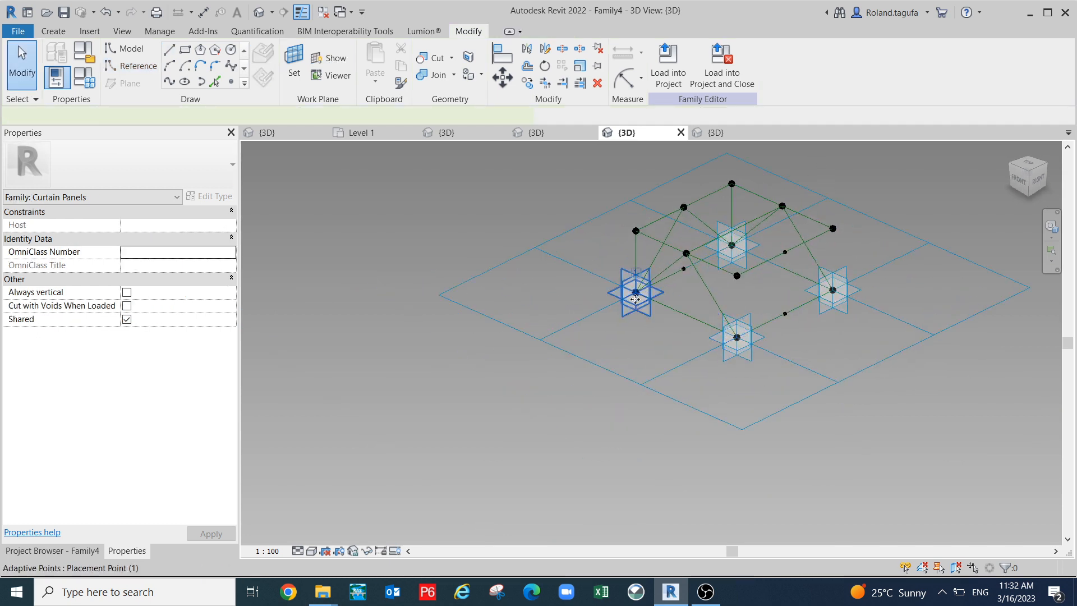
pyautogui.click(635, 299)
pyautogui.moveTo(635, 299); pyautogui.dragTo(672, 307)
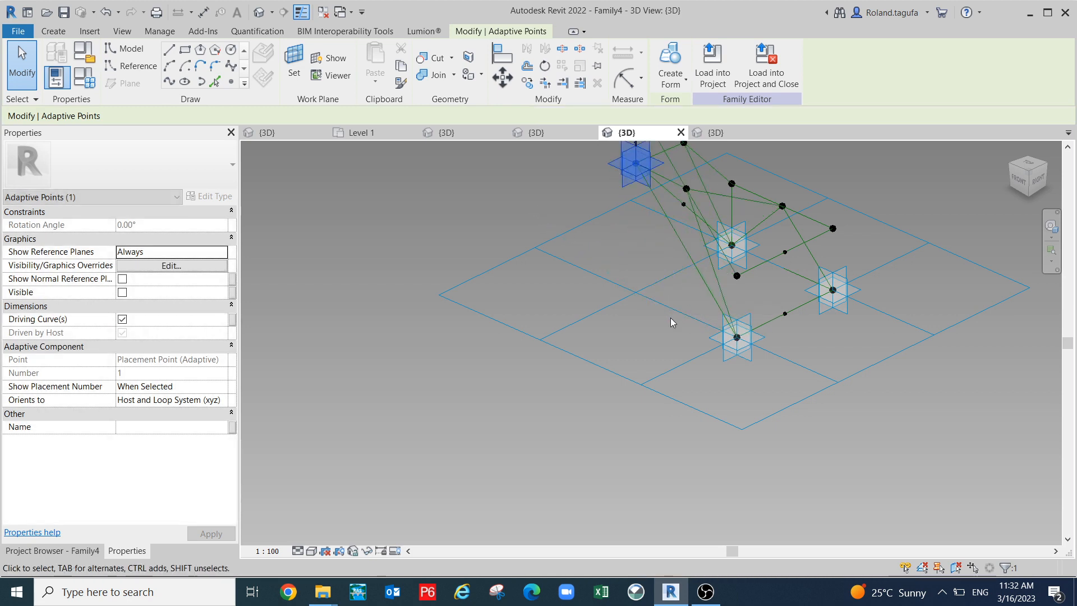
pyautogui.keyDown('shift'); pyautogui.moveTo(743, 206); pyautogui.dragTo(658, 272, button='middle'); pyautogui.keyUp('shift')
pyautogui.moveTo(756, 315); pyautogui.dragTo(869, 324)
pyautogui.moveTo(981, 389); pyautogui.dragTo(1020, 233)
pyautogui.scroll(-1, 956, 315)
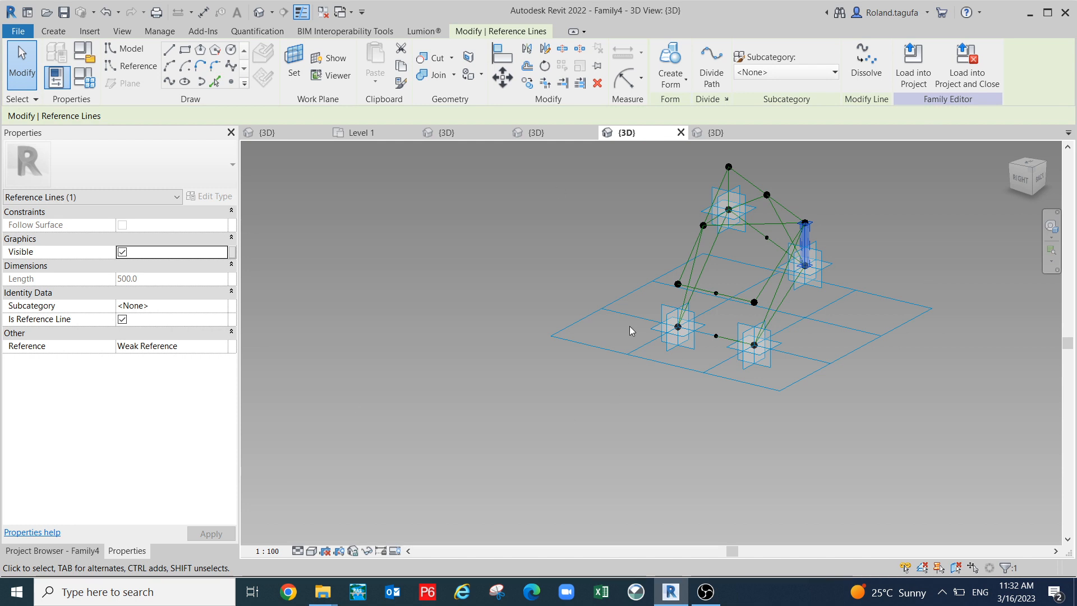
pyautogui.click(621, 351)
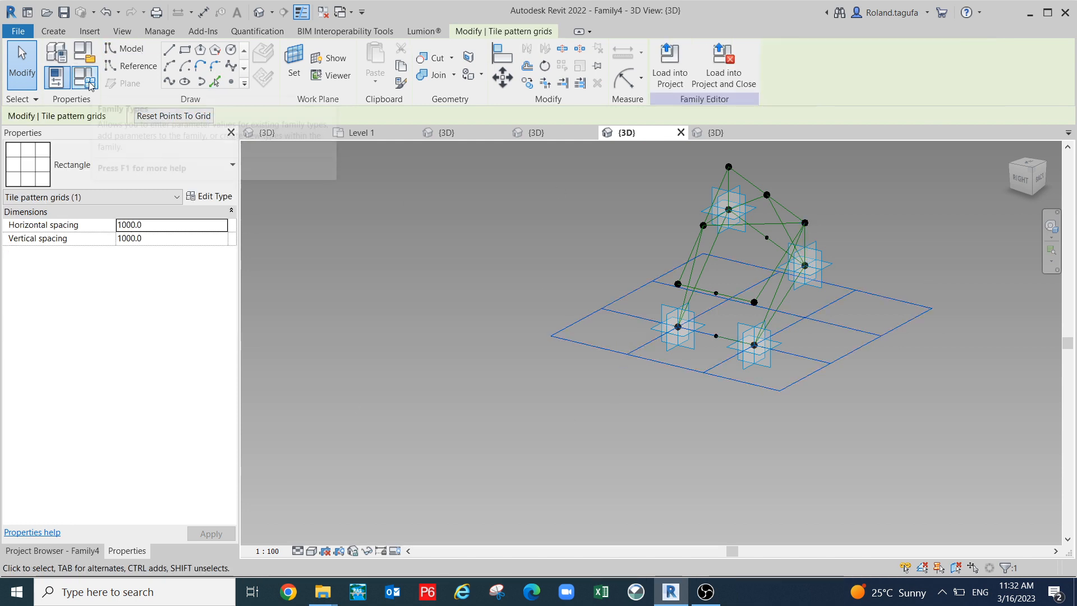
pyautogui.click(199, 115)
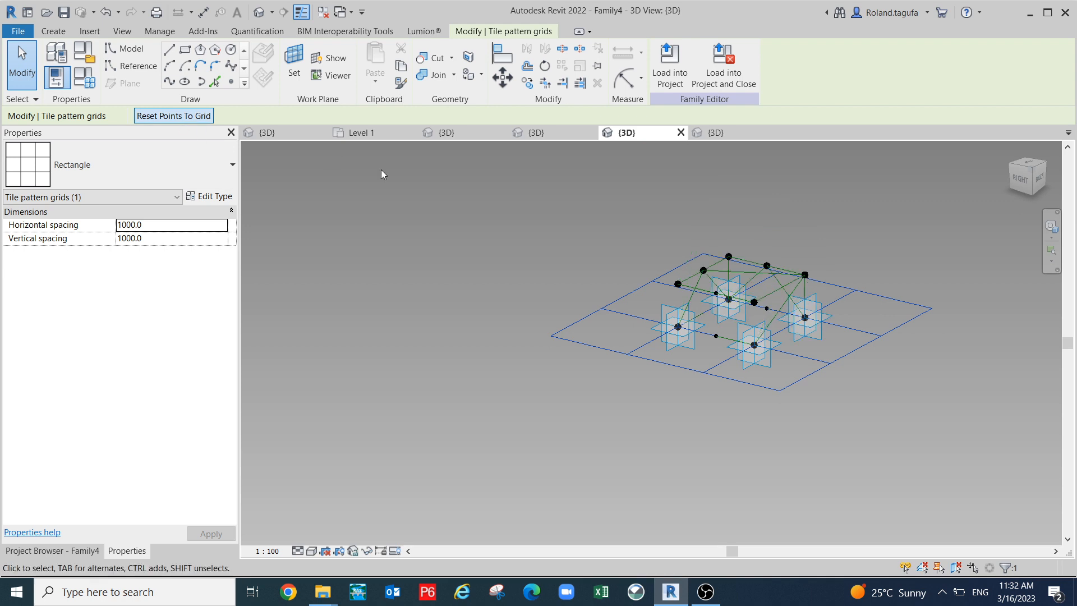
# - Inspect the reset frame from several sides, checking which points the sloping reference lines near the raised corners connect
pyautogui.keyDown('shift'); pyautogui.moveTo(407, 246); pyautogui.dragTo(452, 399, button='middle'); pyautogui.keyUp('shift')
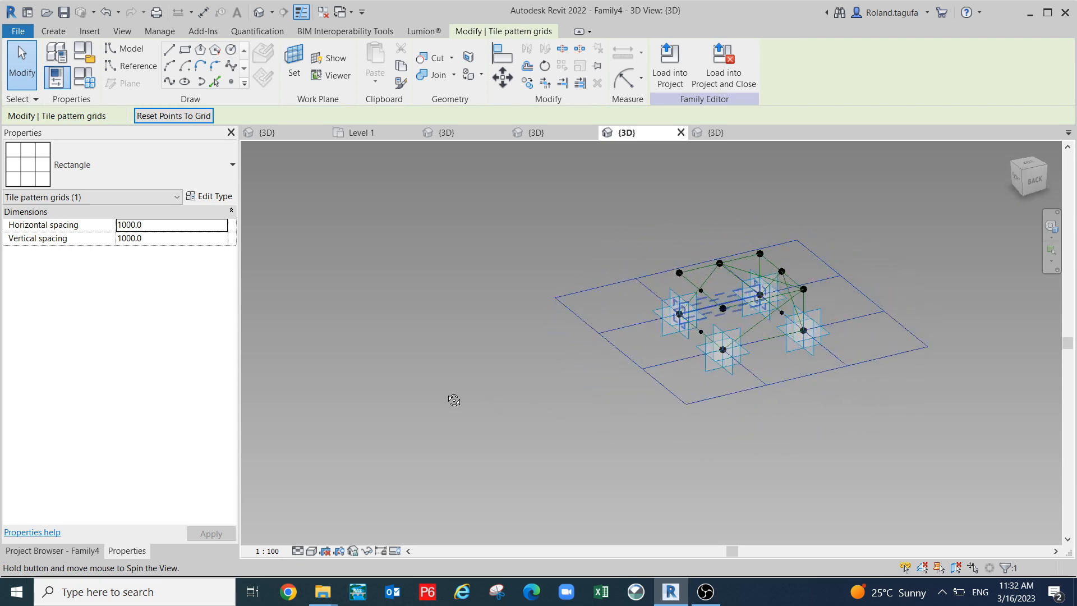
pyautogui.keyDown('shift'); pyautogui.moveTo(721, 355); pyautogui.dragTo(881, 427, button='middle'); pyautogui.keyUp('shift')
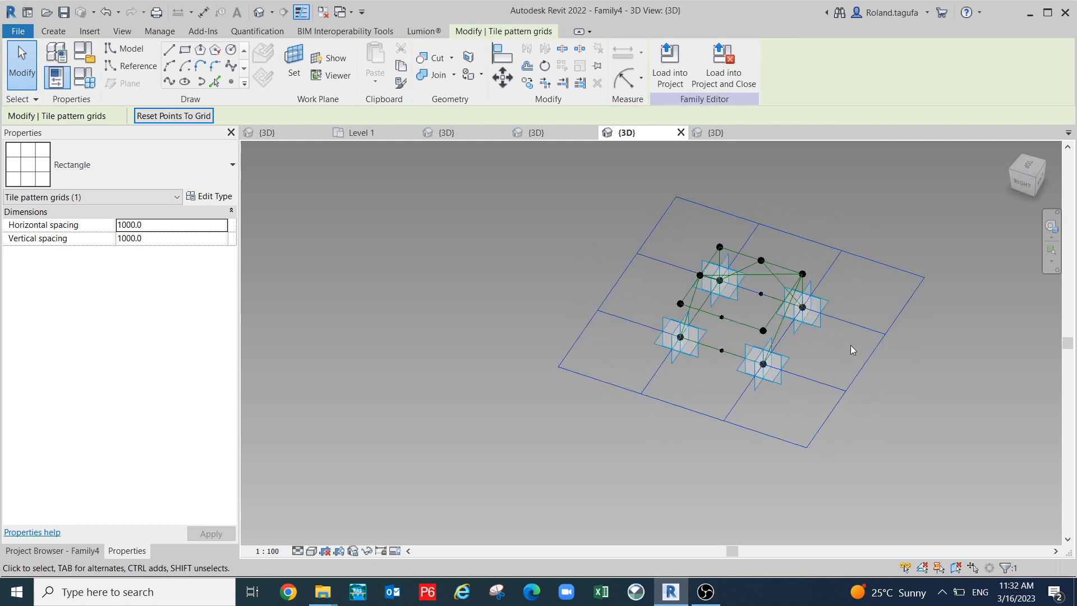
pyautogui.click(762, 286)
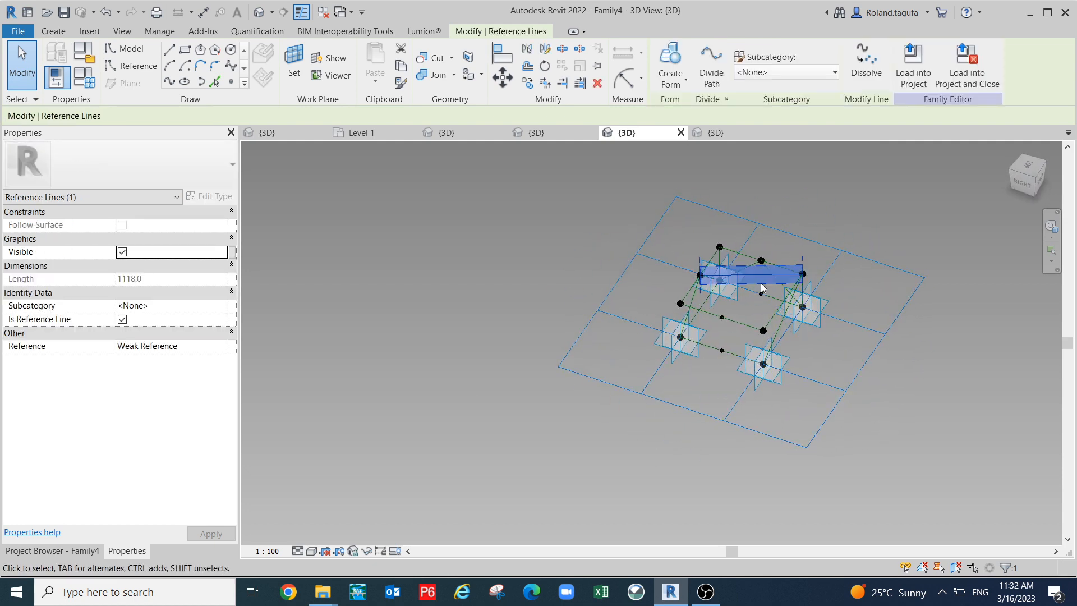
pyautogui.press('Escape')
pyautogui.keyDown('shift'); pyautogui.moveTo(881, 189); pyautogui.dragTo(923, 299, button='middle'); pyautogui.keyUp('shift')
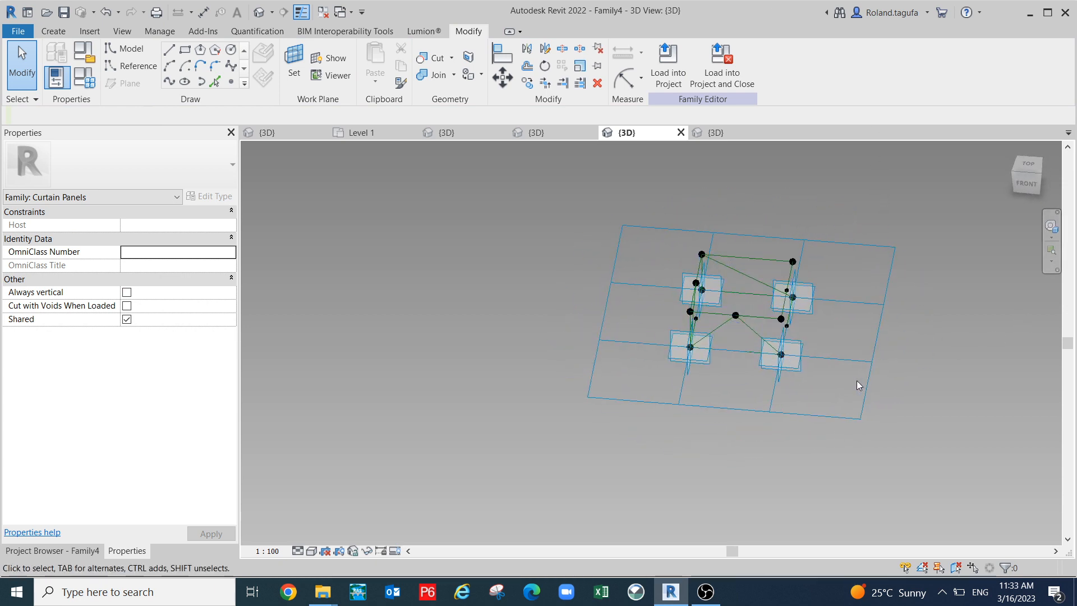
pyautogui.keyDown('shift'); pyautogui.moveTo(890, 366); pyautogui.dragTo(856, 331, button='middle'); pyautogui.keyUp('shift')
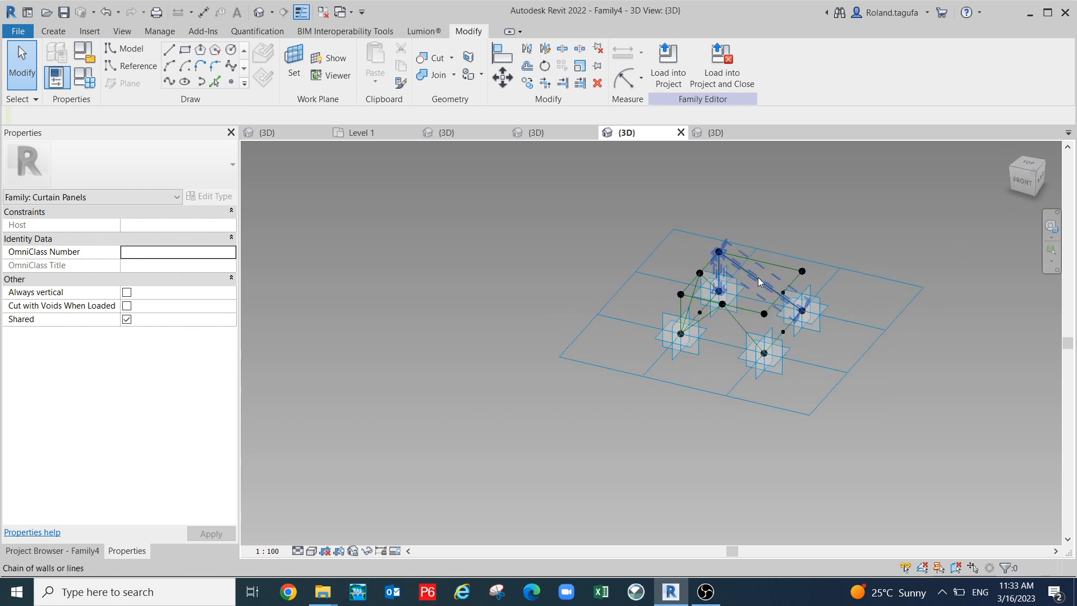
pyautogui.click(756, 281)
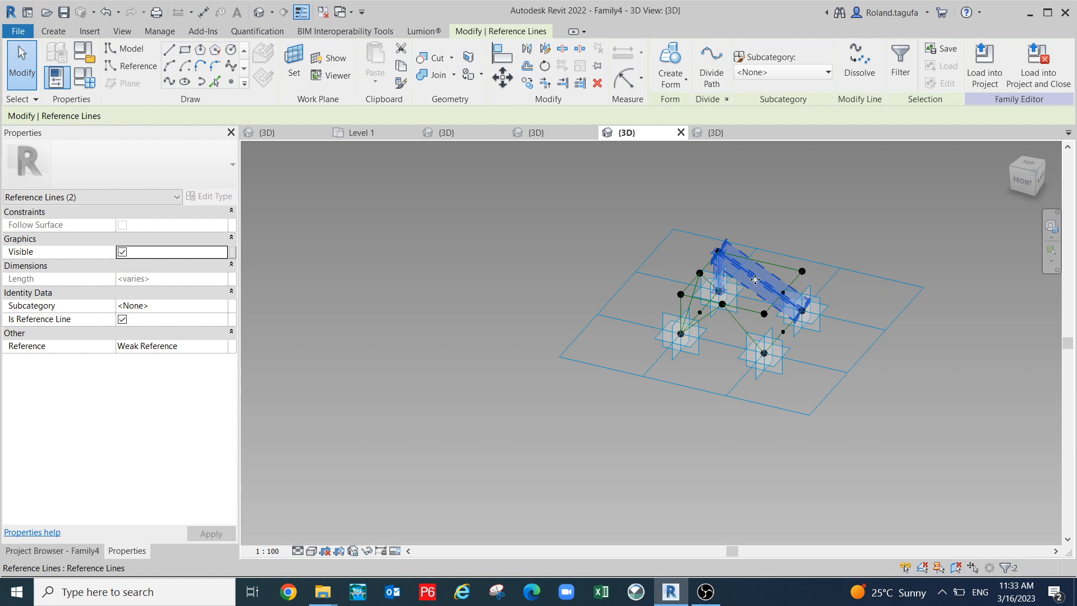
pyautogui.press('XF86Calculator')
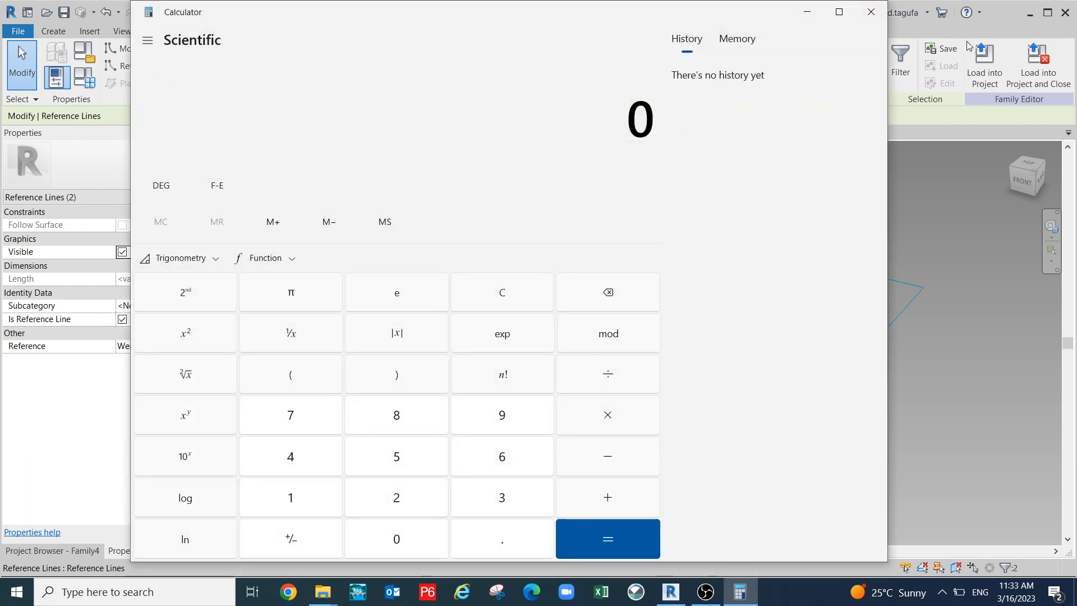
pyautogui.click(877, 21)
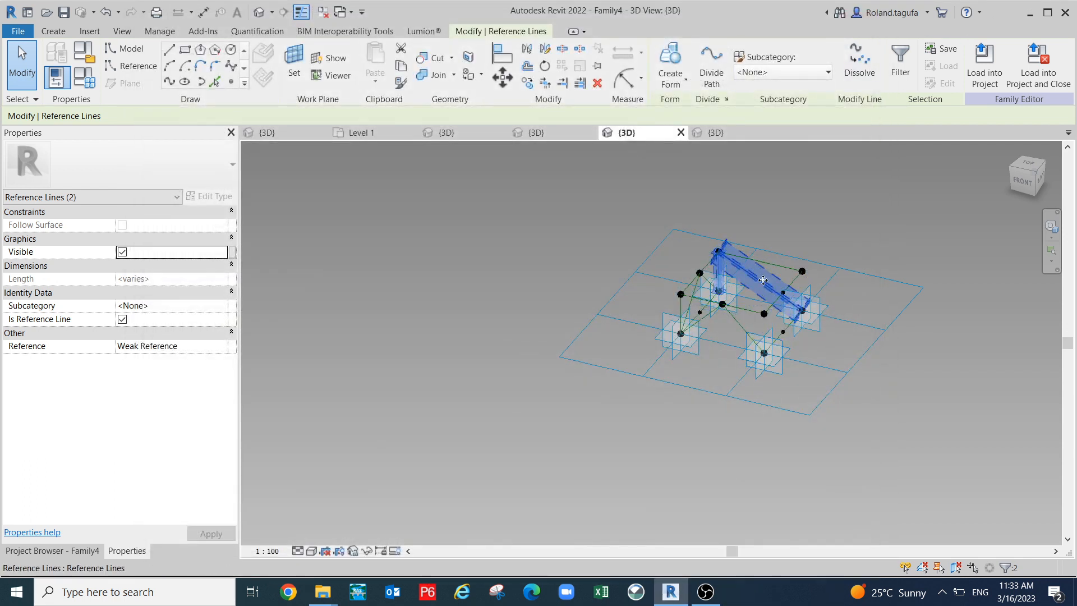
# - Undo the grid reset and the test moves of the placement points
pyautogui.hotkey('ctrl', 'z')
pyautogui.hotkey('ctrl', 'z')
pyautogui.hotkey('ctrl', 'z')
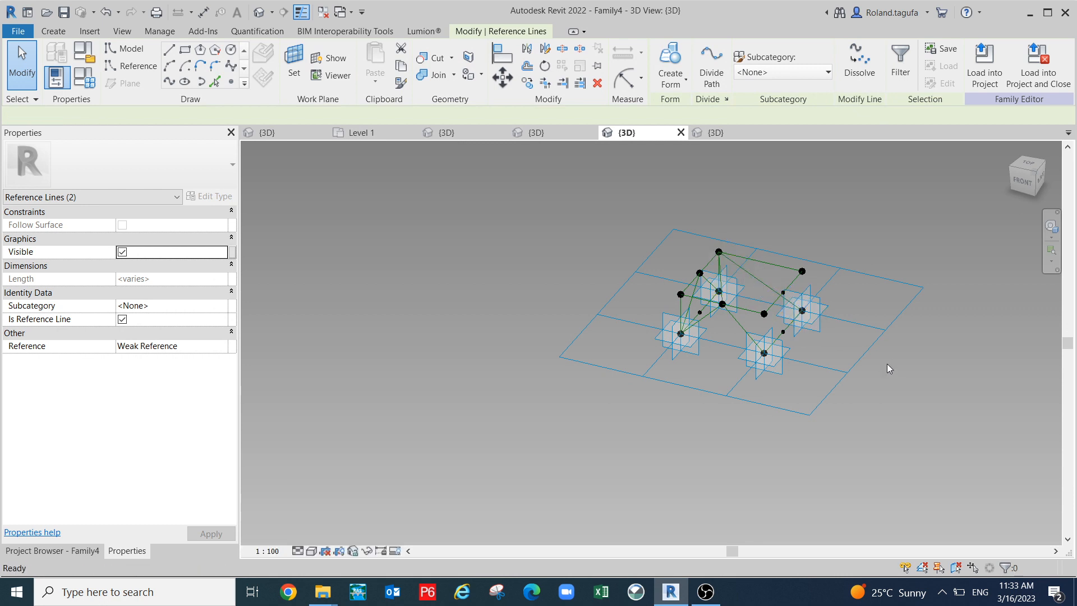
pyautogui.hotkey('ctrl', 'z')
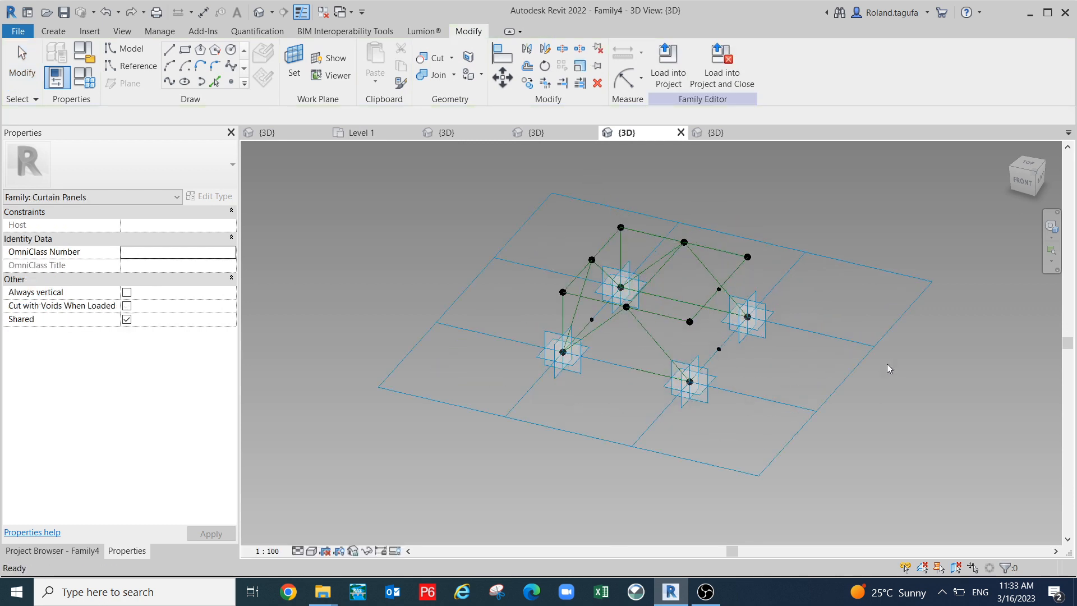
pyautogui.hotkey('ctrl', 'z')
pyautogui.keyDown('shift'); pyautogui.moveTo(733, 437); pyautogui.dragTo(782, 516, button='middle'); pyautogui.keyUp('shift')
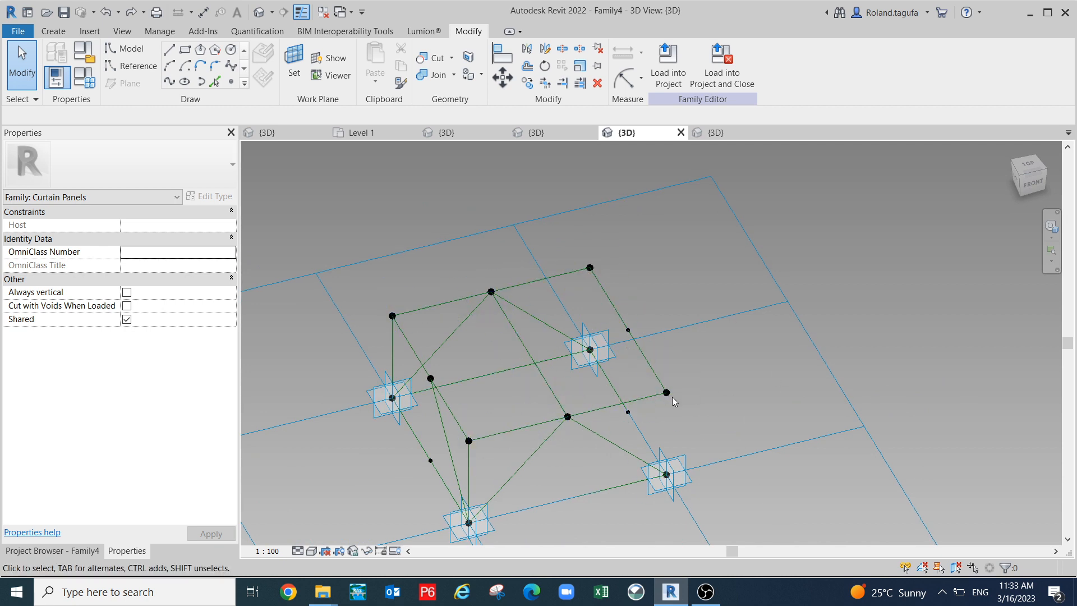
# - Inspect the reference-line frame from several sides, checking which raised edge lines belong to the connected chain
pyautogui.scroll(1, 443, 418)
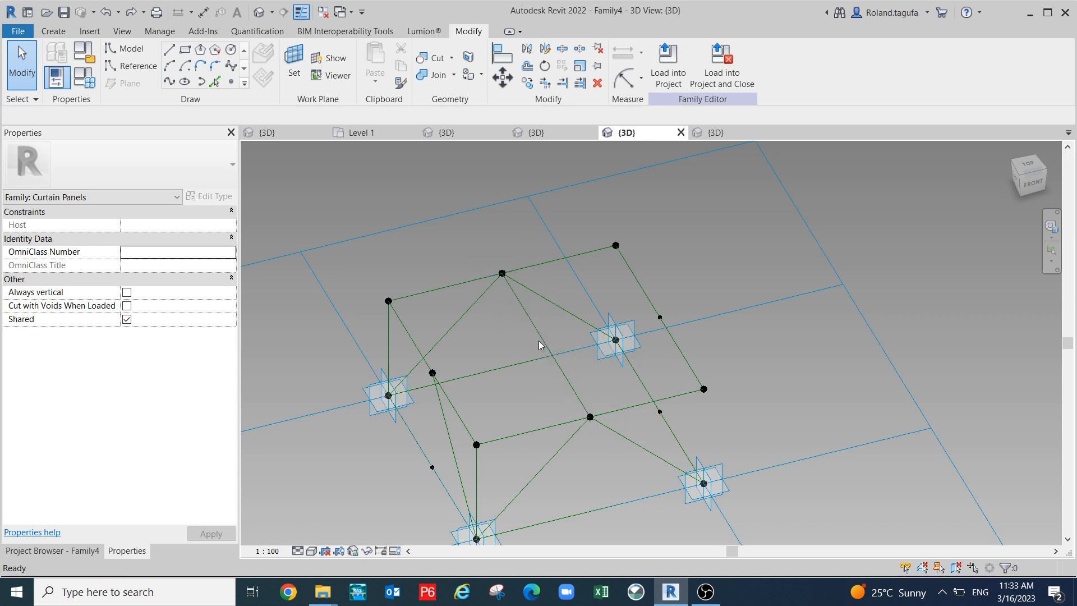
pyautogui.scroll(-1, 541, 344)
pyautogui.press('z')
pyautogui.press('f')
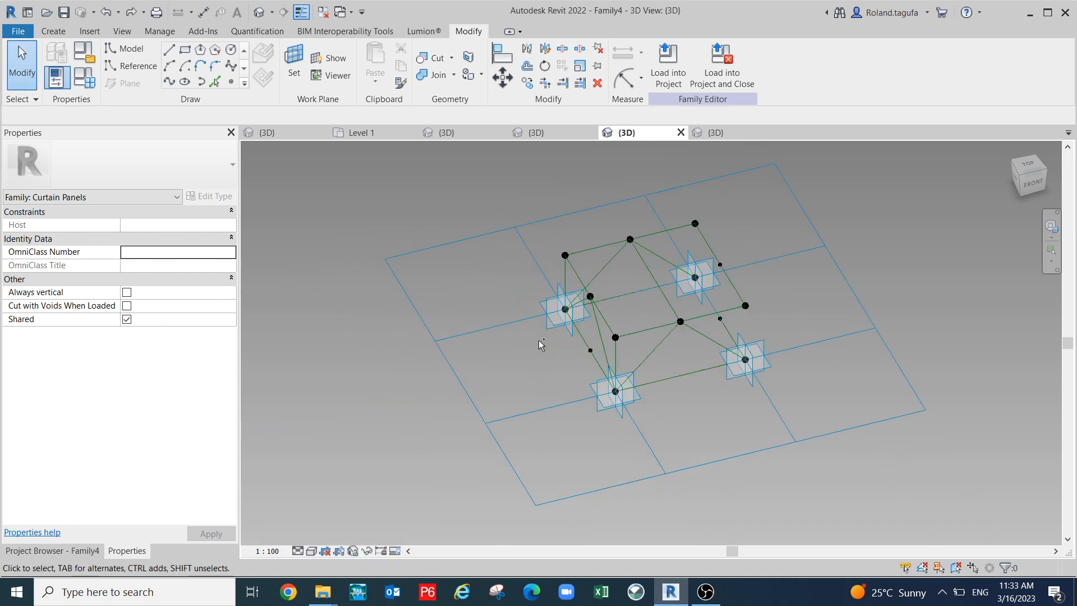
pyautogui.keyDown('shift'); pyautogui.moveTo(712, 423); pyautogui.dragTo(560, 371, button='middle'); pyautogui.keyUp('shift')
pyautogui.scroll(2, 611, 275)
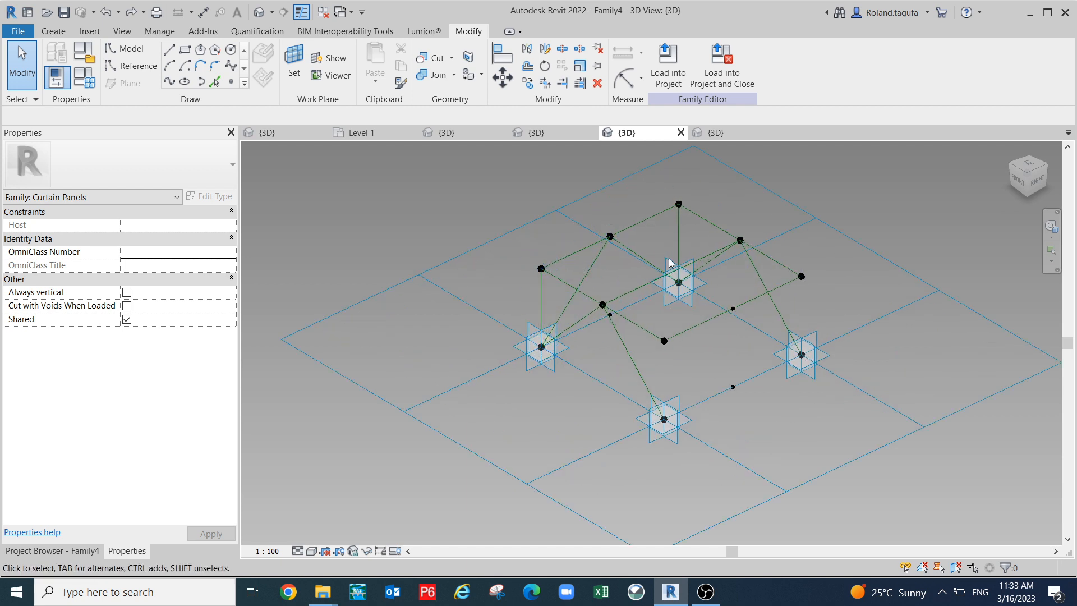
pyautogui.keyDown('shift'); pyautogui.moveTo(755, 275); pyautogui.dragTo(808, 311, button='middle'); pyautogui.keyUp('shift')
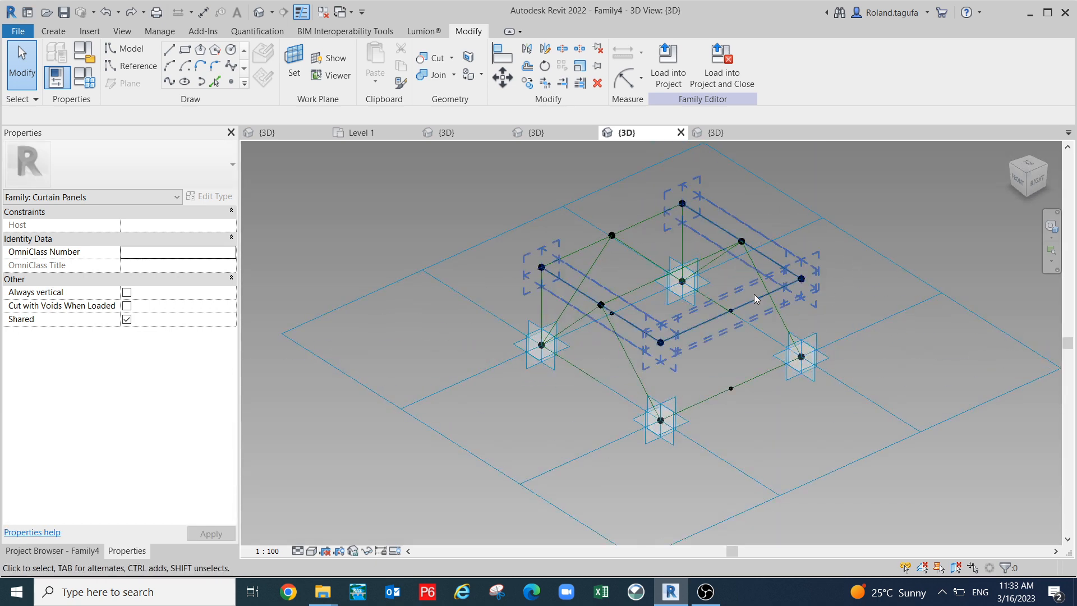
pyautogui.keyDown('shift'); pyautogui.moveTo(699, 359); pyautogui.dragTo(829, 250, button='middle'); pyautogui.keyUp('shift')
pyautogui.press('Tab')
pyautogui.click(788, 257)
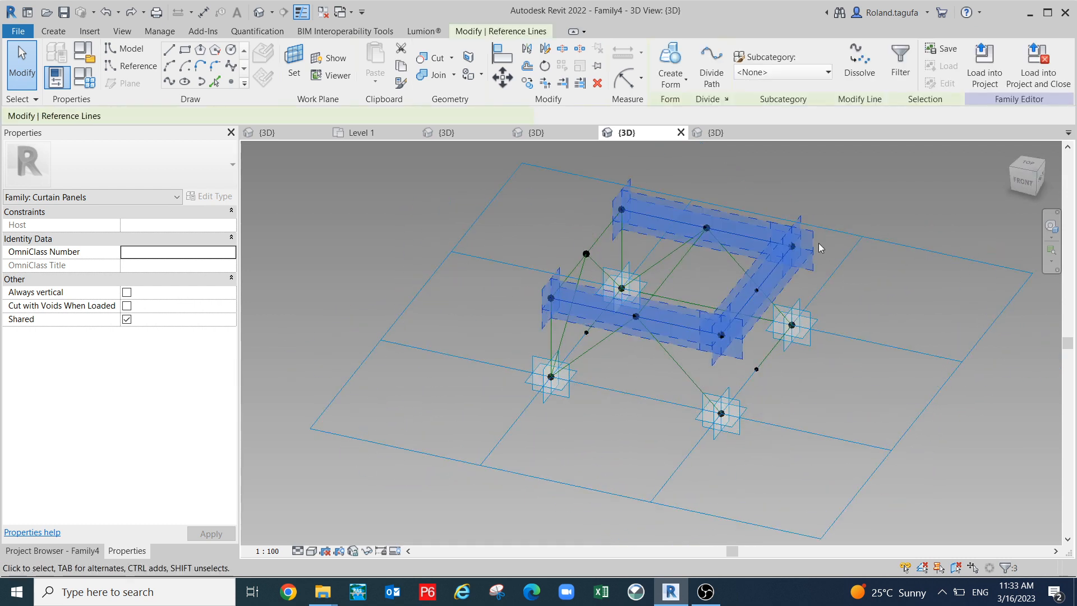
pyautogui.press('Escape')
# - Test the frame by raising placement points 3 and 1, and reset the points to the tile pattern grid
pyautogui.click(798, 330)
pyautogui.moveTo(798, 328); pyautogui.dragTo(834, 212)
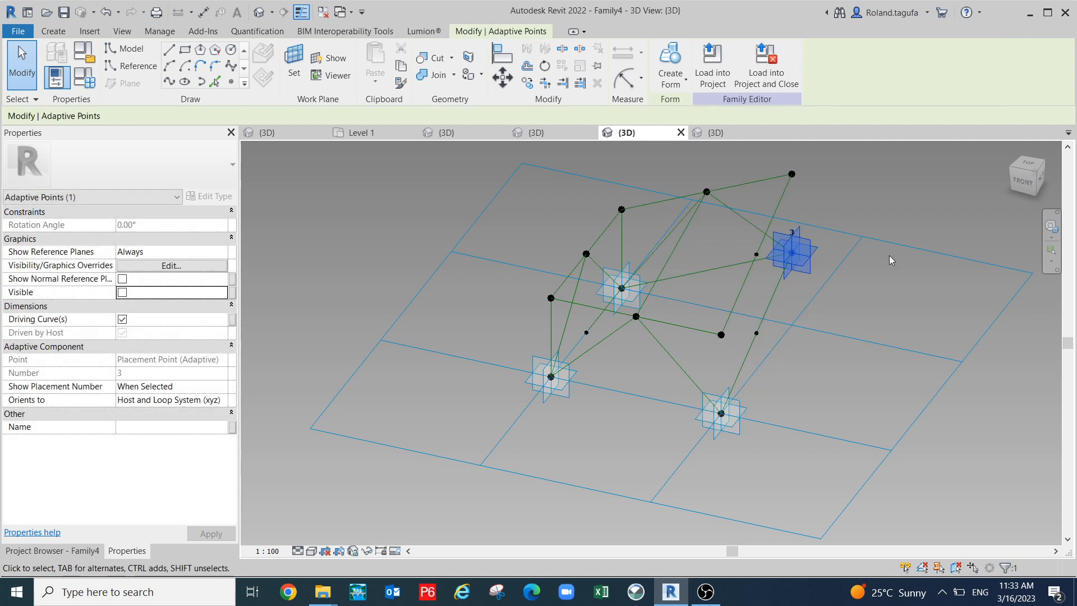
pyautogui.click(546, 380)
pyautogui.moveTo(546, 380); pyautogui.dragTo(550, 242)
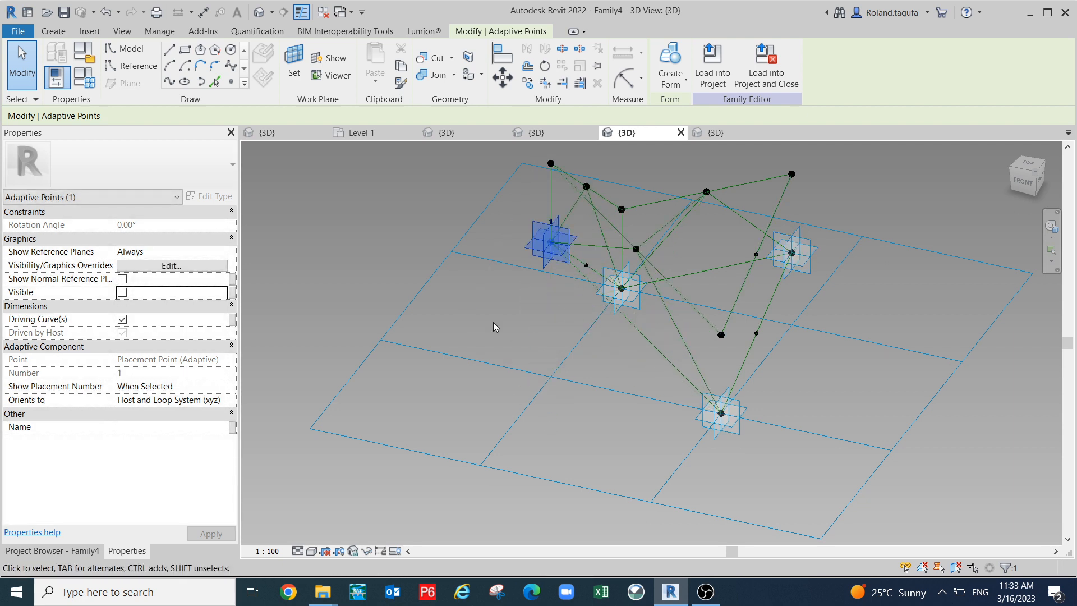
pyautogui.click(440, 458)
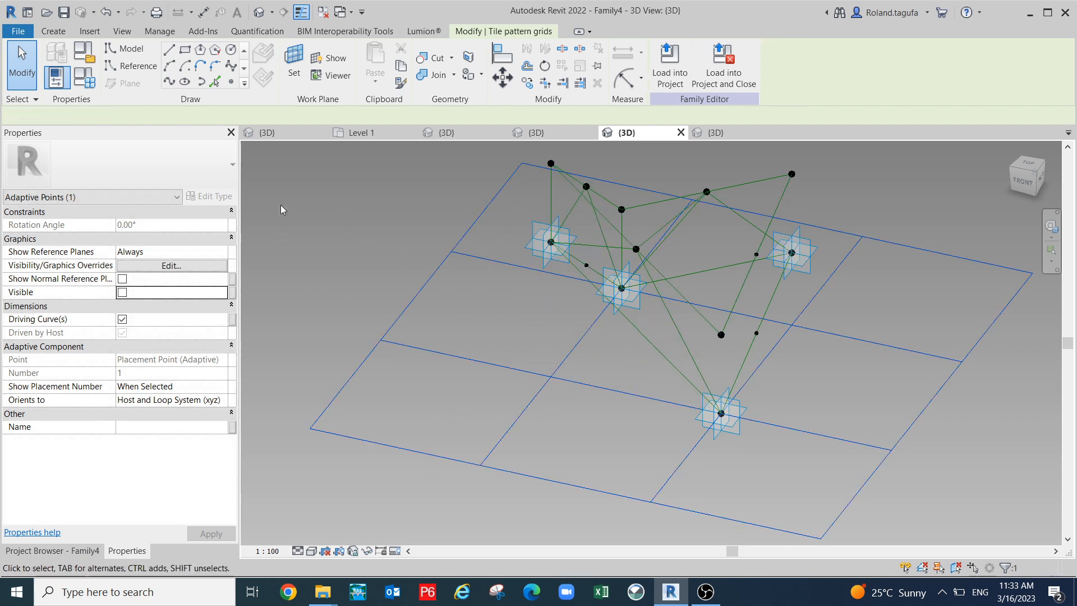
pyautogui.click(200, 118)
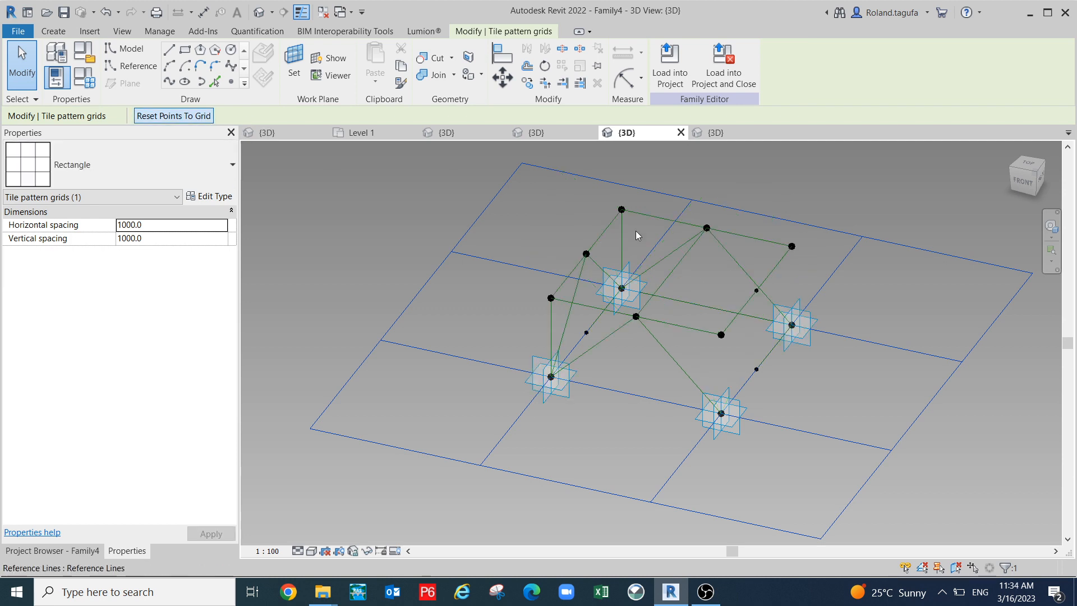
# - Draw a spline through the midpoints of two opposite raised edges, and make it a reference line
pyautogui.keyDown('shift'); pyautogui.moveTo(752, 370); pyautogui.dragTo(768, 432, button='middle'); pyautogui.keyUp('shift')
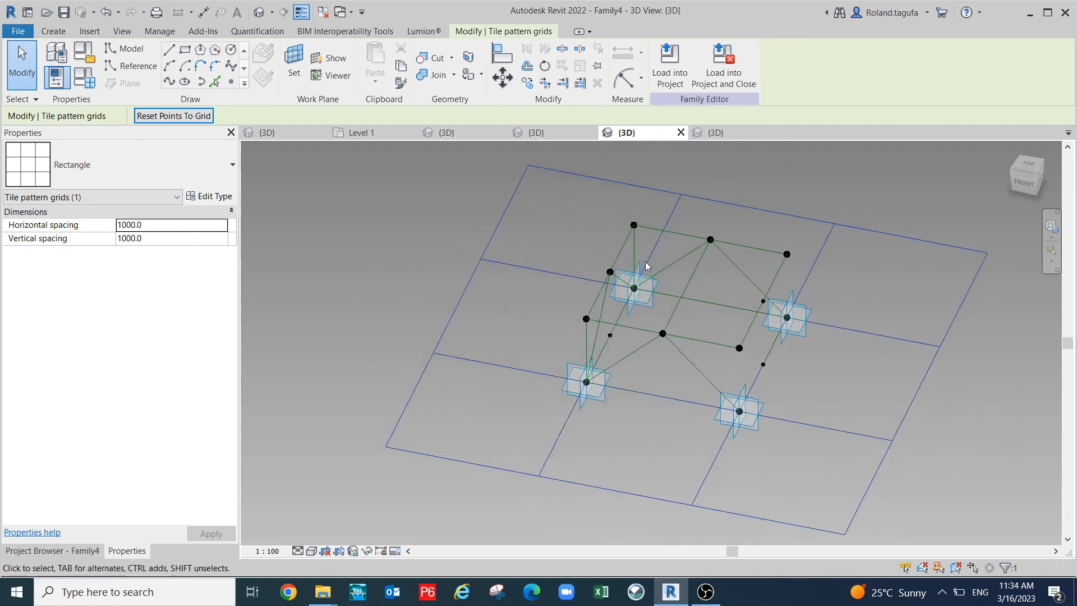
pyautogui.click(612, 273)
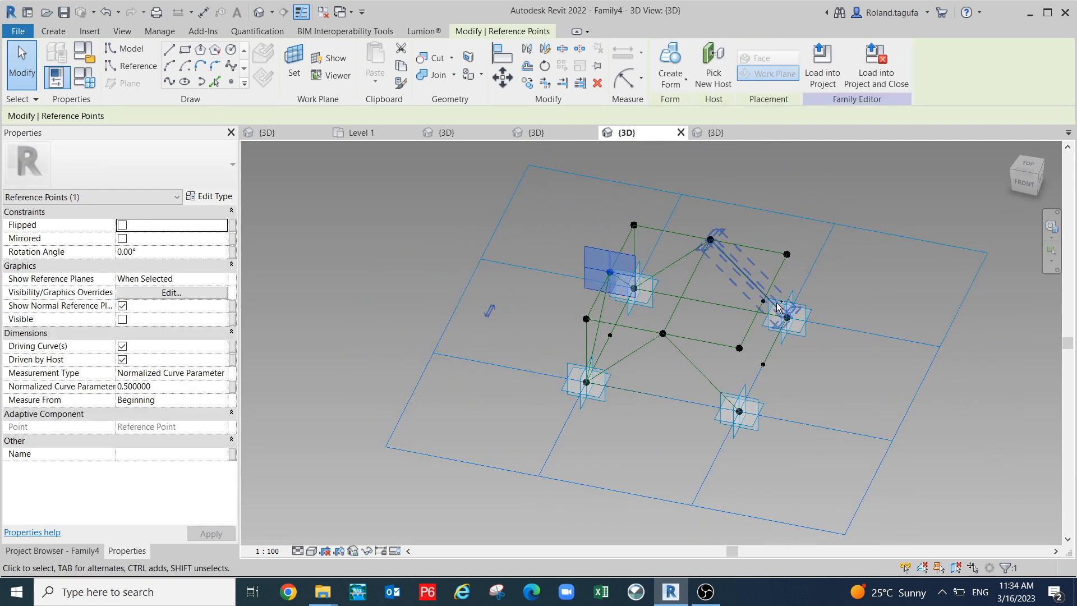
pyautogui.scroll(3, 730, 286)
pyautogui.moveTo(745, 285); pyautogui.dragTo(788, 324)
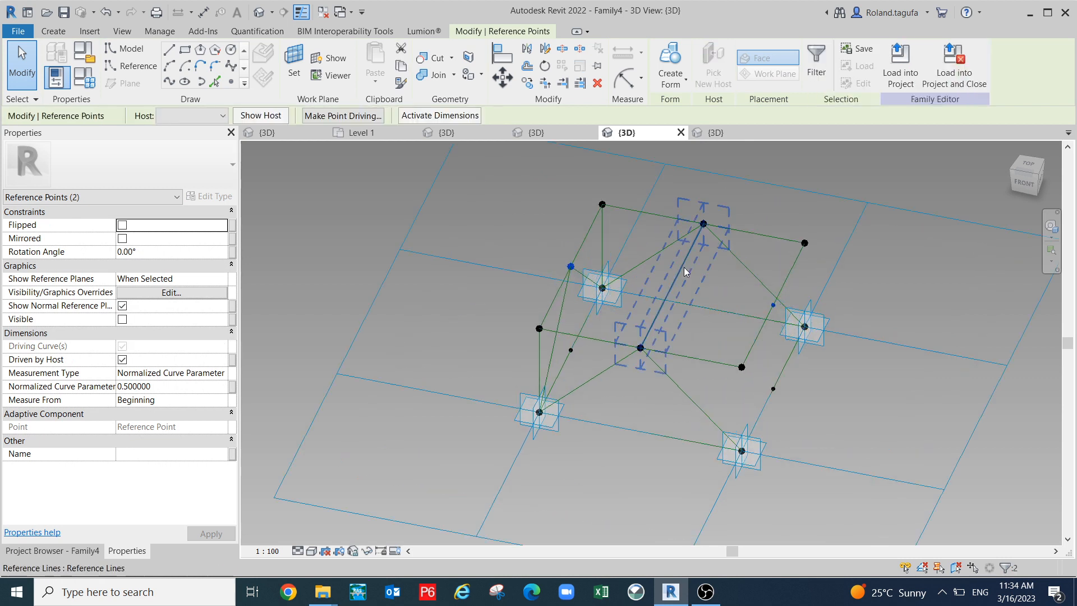
pyautogui.click(171, 84)
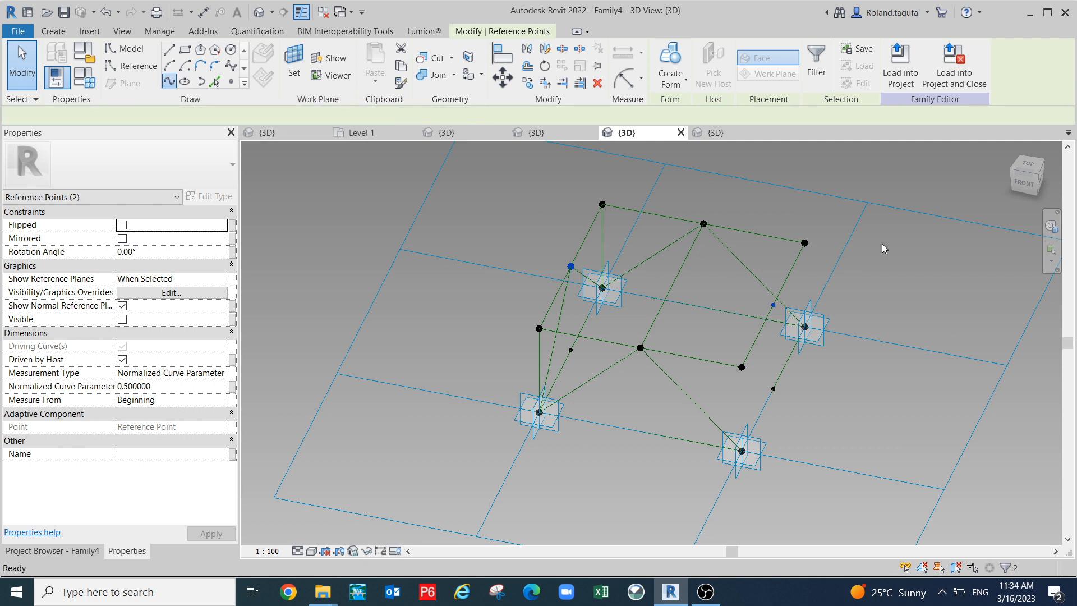
pyautogui.click(924, 365)
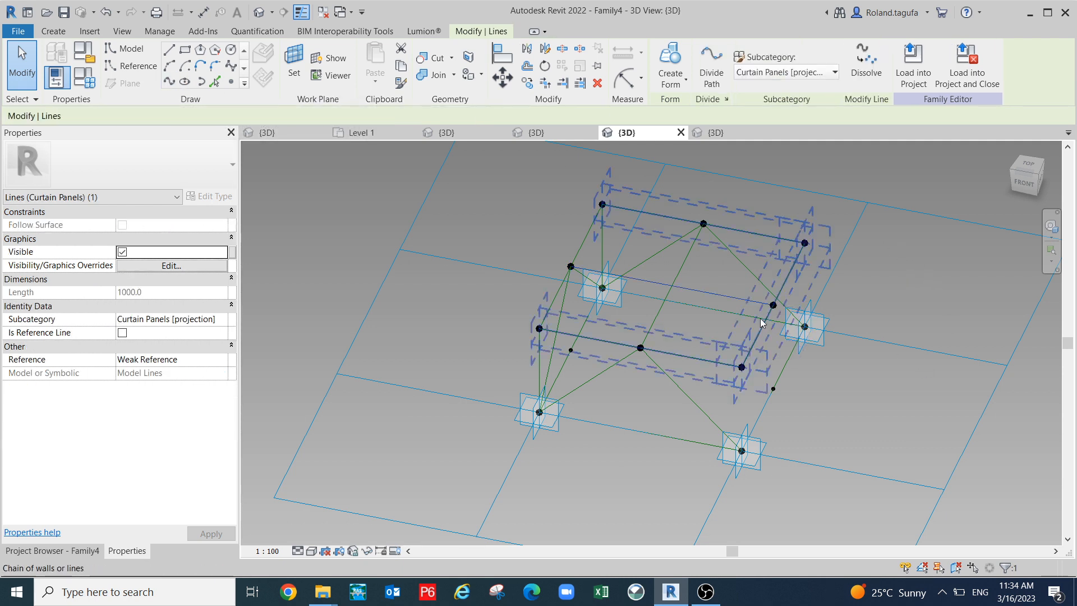
pyautogui.click(712, 294)
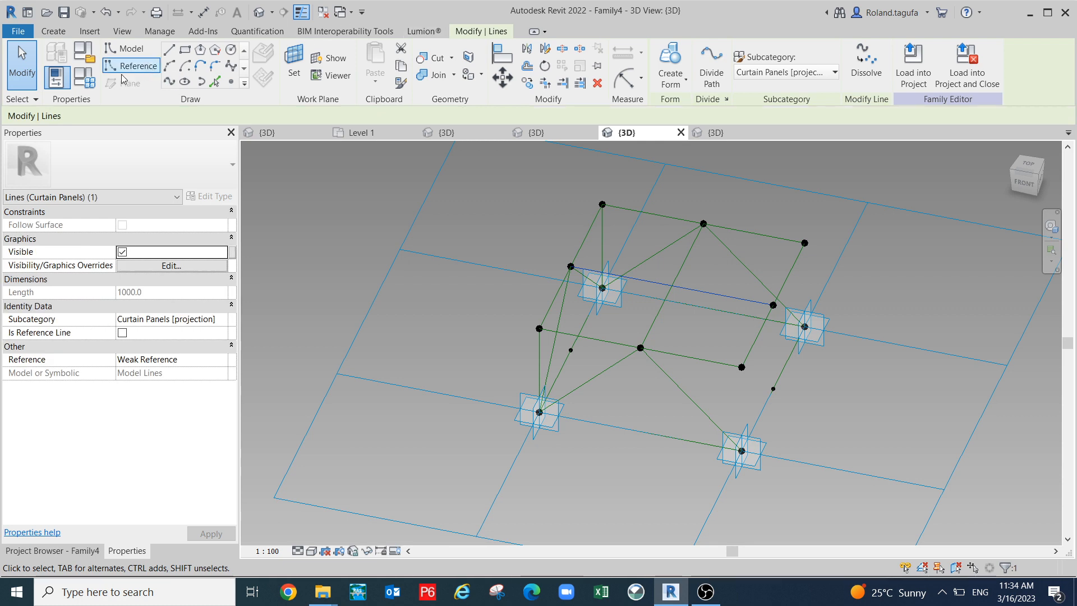
pyautogui.click(123, 333)
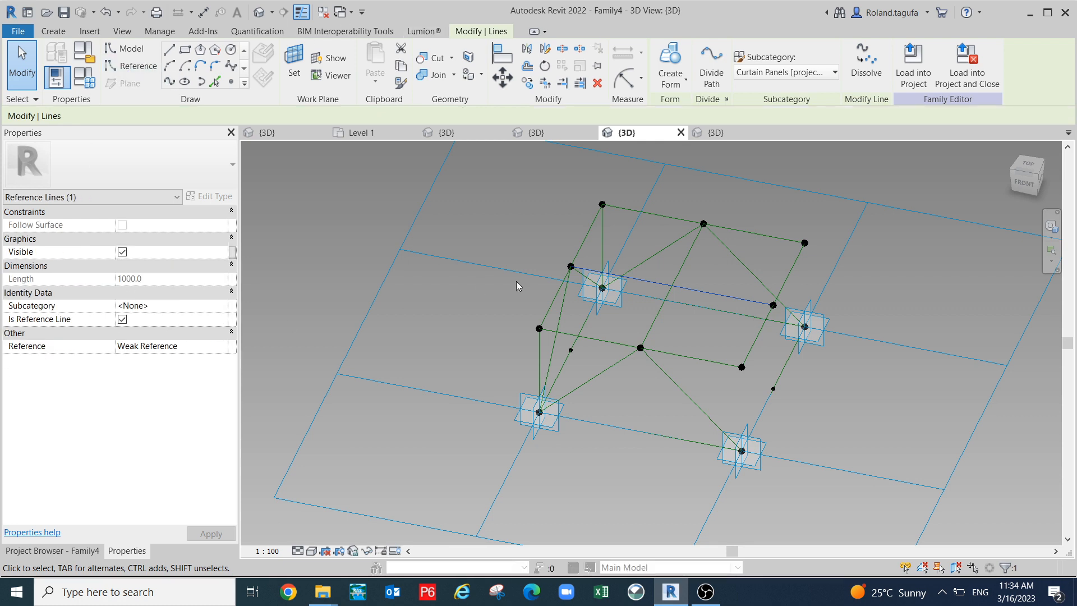
# - Create a solid form from the base edge, its two sloping lines and the new ridge reference line
pyautogui.keyDown('shift'); pyautogui.moveTo(903, 447); pyautogui.dragTo(914, 392, button='middle'); pyautogui.keyUp('shift')
pyautogui.scroll(2, 909, 393)
pyautogui.scroll(2, 905, 395)
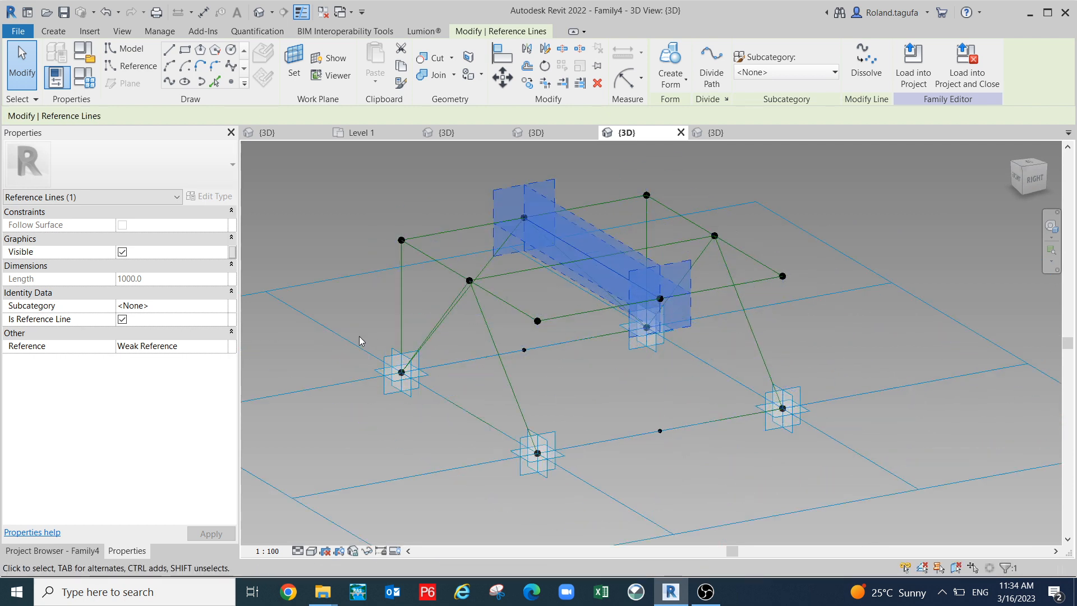
pyautogui.scroll(2, 709, 381)
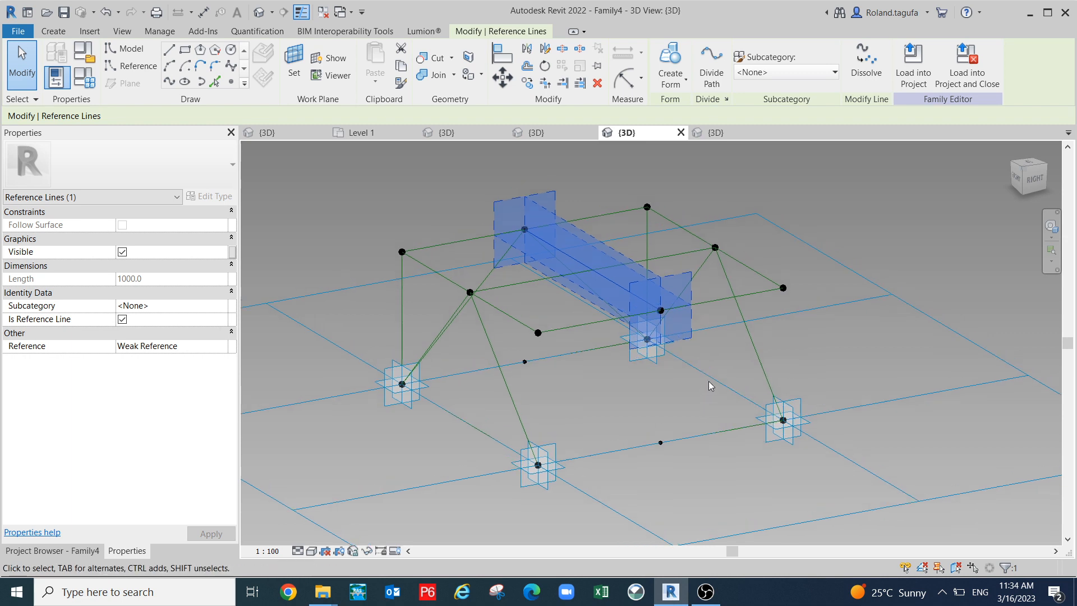
pyautogui.click(713, 382)
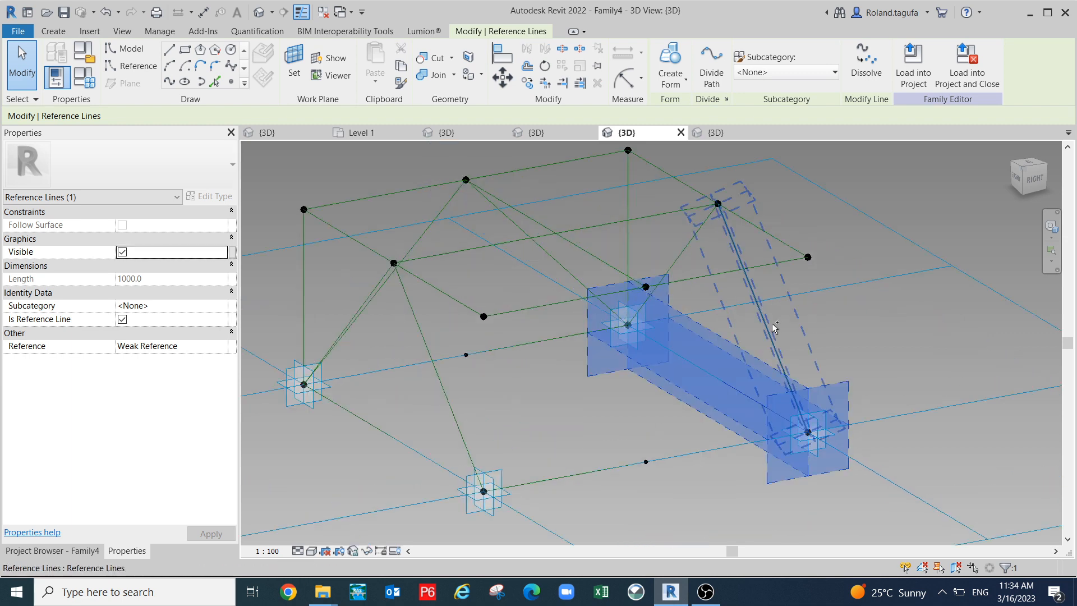
pyautogui.keyDown('ctrl'); pyautogui.click(735, 242); pyautogui.keyUp('ctrl')
pyautogui.keyDown('ctrl'); pyautogui.click(602, 228); pyautogui.keyUp('ctrl')
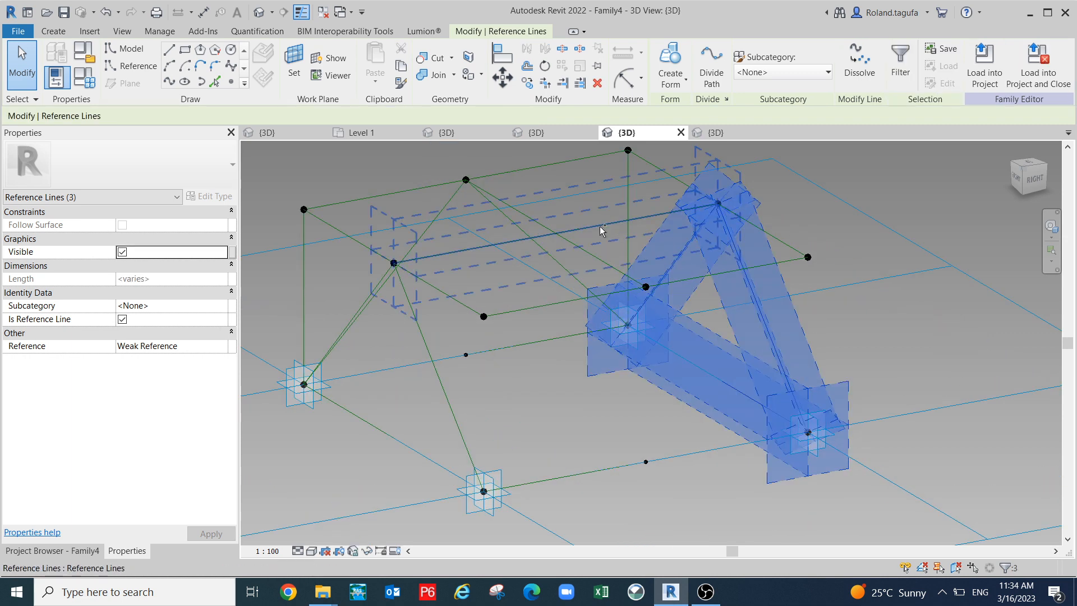
pyautogui.keyDown('ctrl'); pyautogui.click(622, 224); pyautogui.keyUp('ctrl')
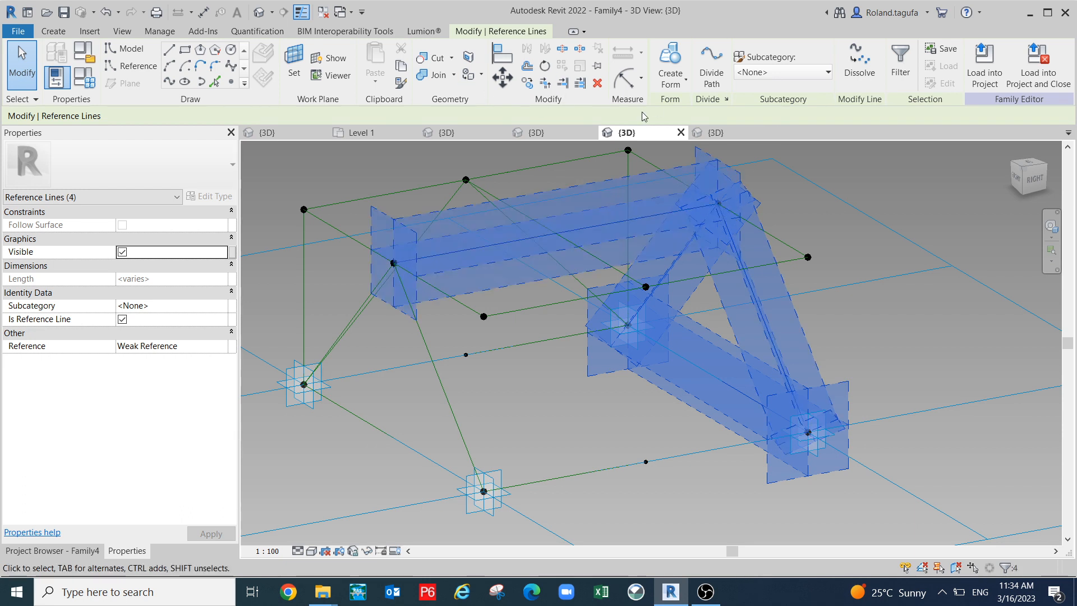
pyautogui.scroll(-1, 862, 334)
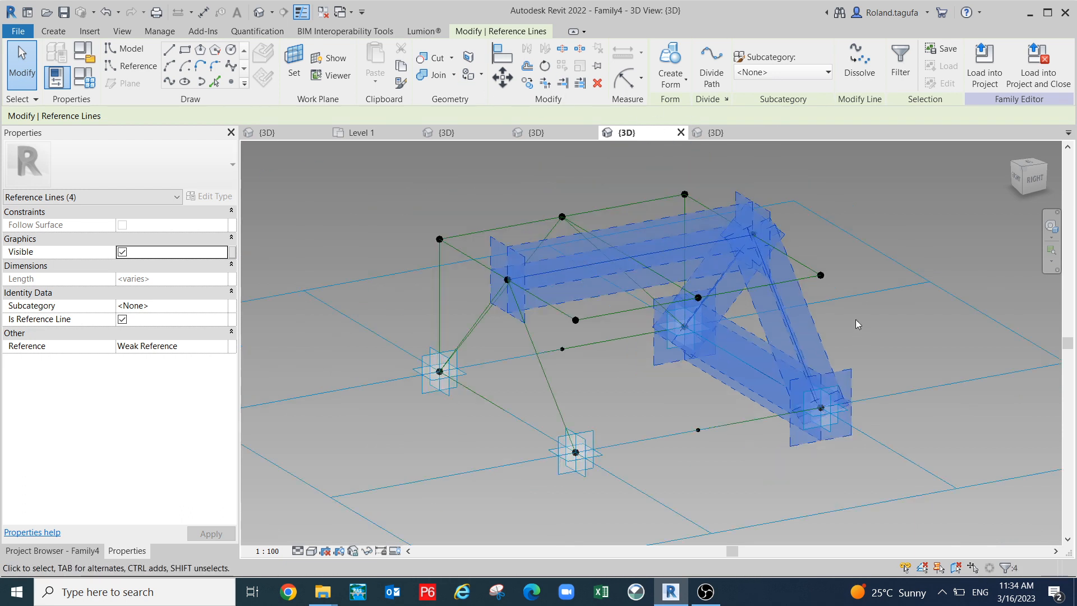
pyautogui.click(672, 59)
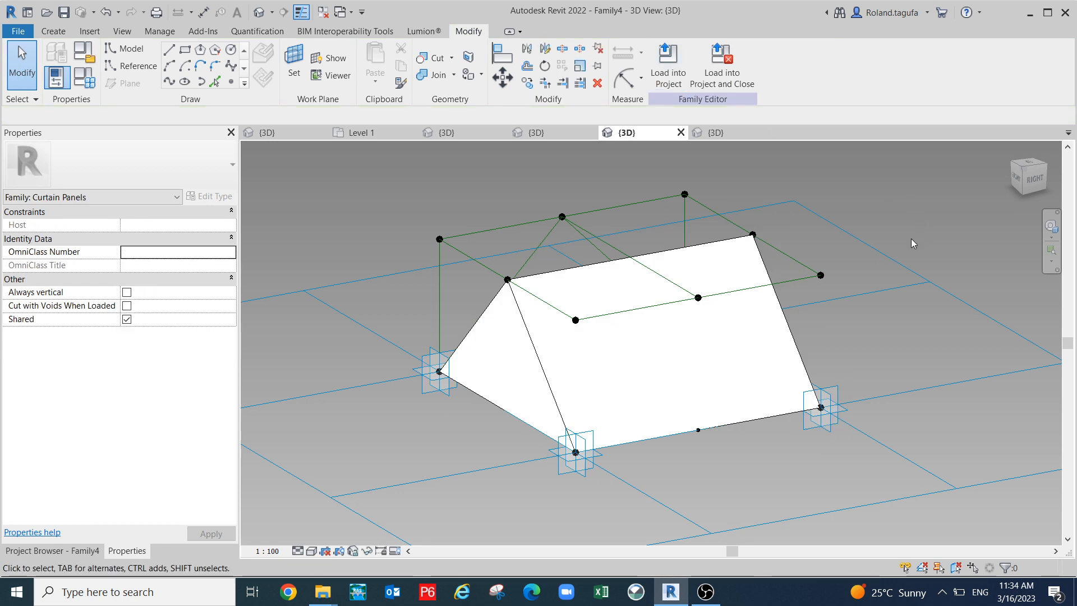
# - Cut the solid with a void form made from one upright corner triangle and the raised centre line crossing the ridge
pyautogui.moveTo(641, 474); pyautogui.dragTo(678, 446, button='middle')
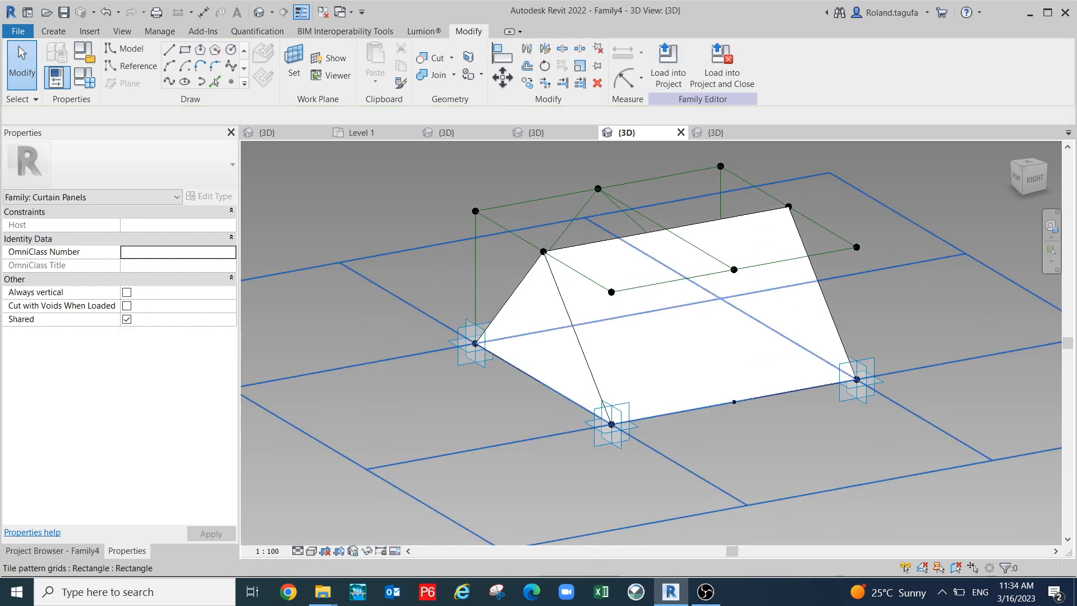
pyautogui.scroll(-3, 524, 407)
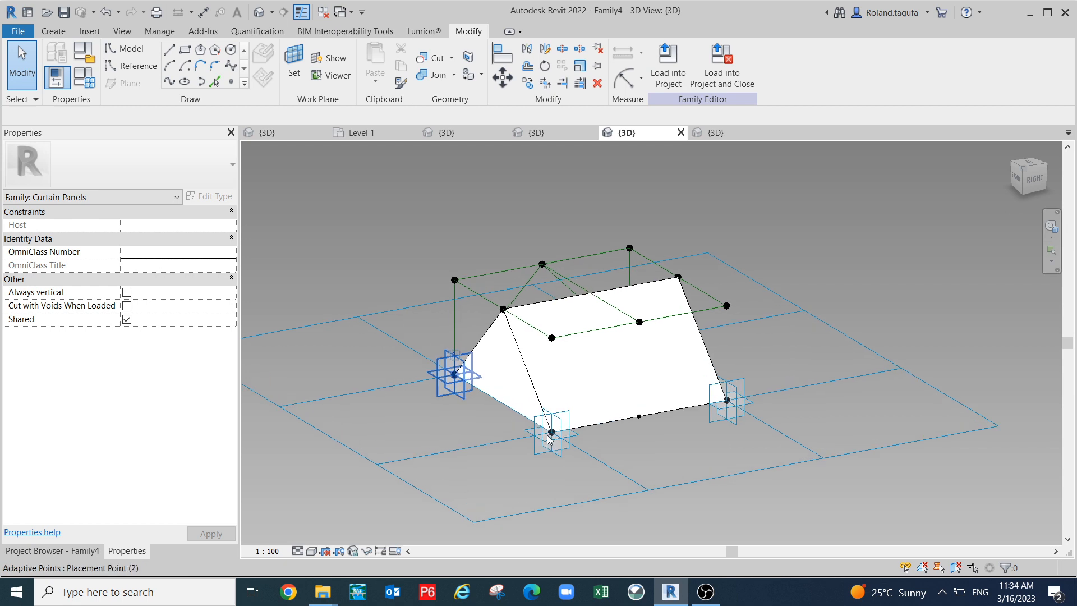
pyautogui.scroll(-3, 566, 324)
pyautogui.keyDown('ctrl'); pyautogui.moveTo(566, 335); pyautogui.dragTo(556, 263, button='middle'); pyautogui.keyUp('ctrl')
pyautogui.click(589, 218)
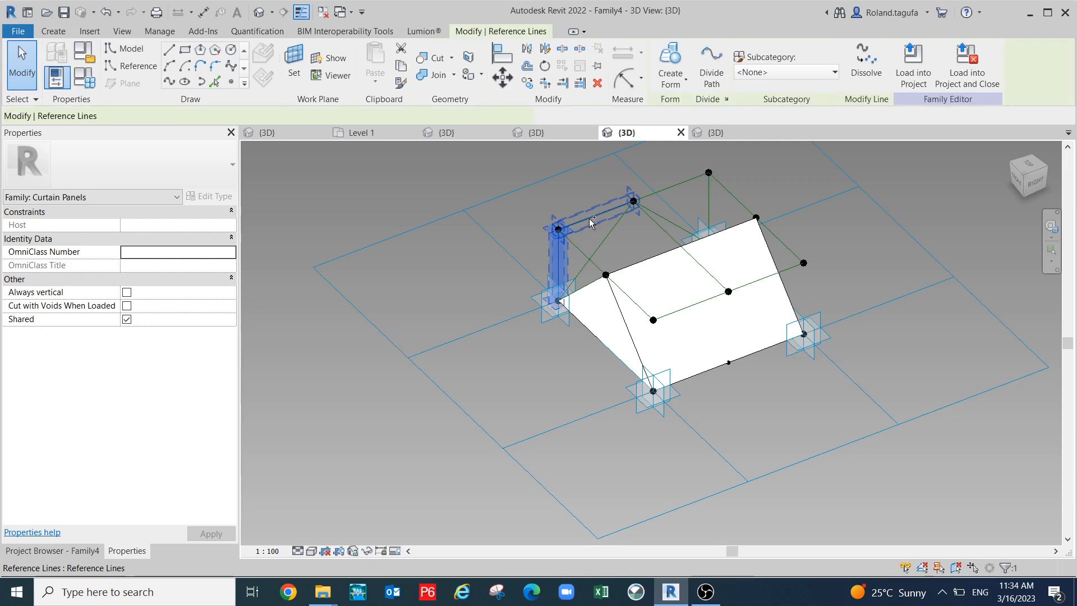
pyautogui.keyDown('ctrl'); pyautogui.click(612, 238); pyautogui.keyUp('ctrl')
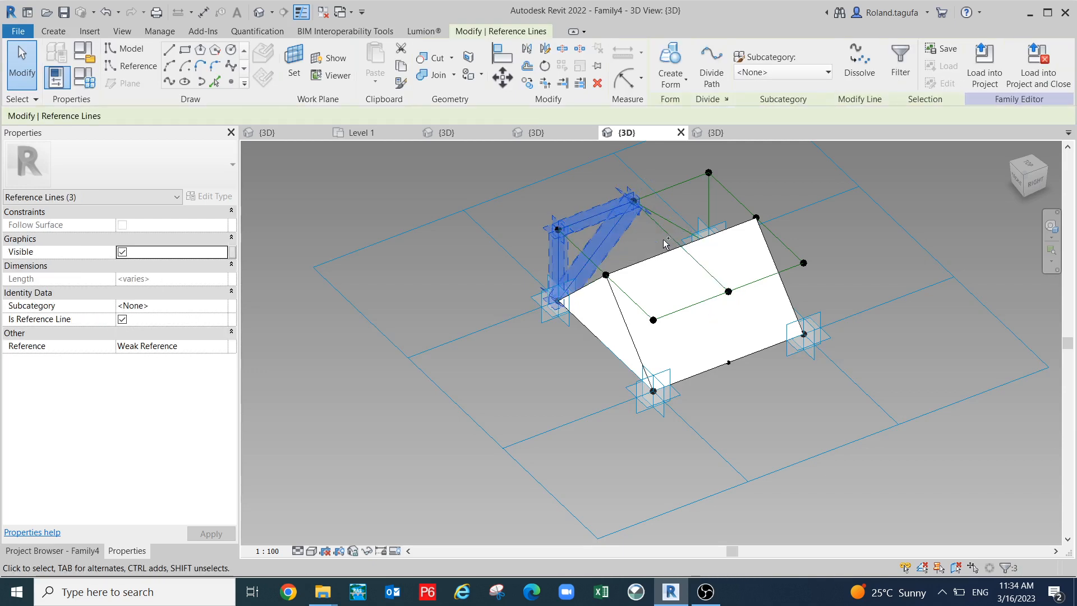
pyautogui.keyDown('ctrl'); pyautogui.click(673, 235); pyautogui.keyUp('ctrl')
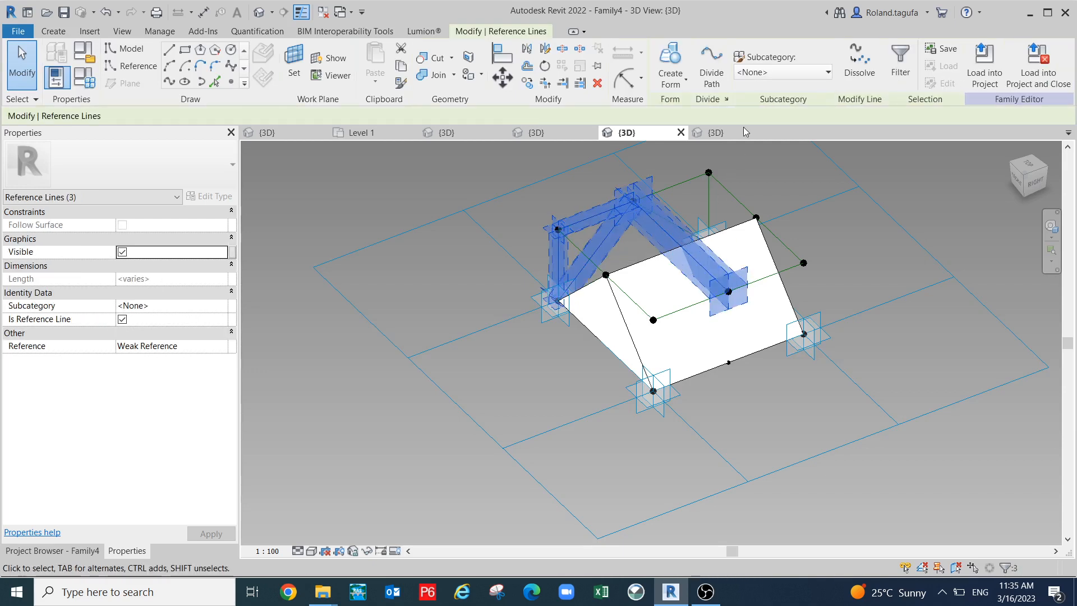
pyautogui.click(685, 84)
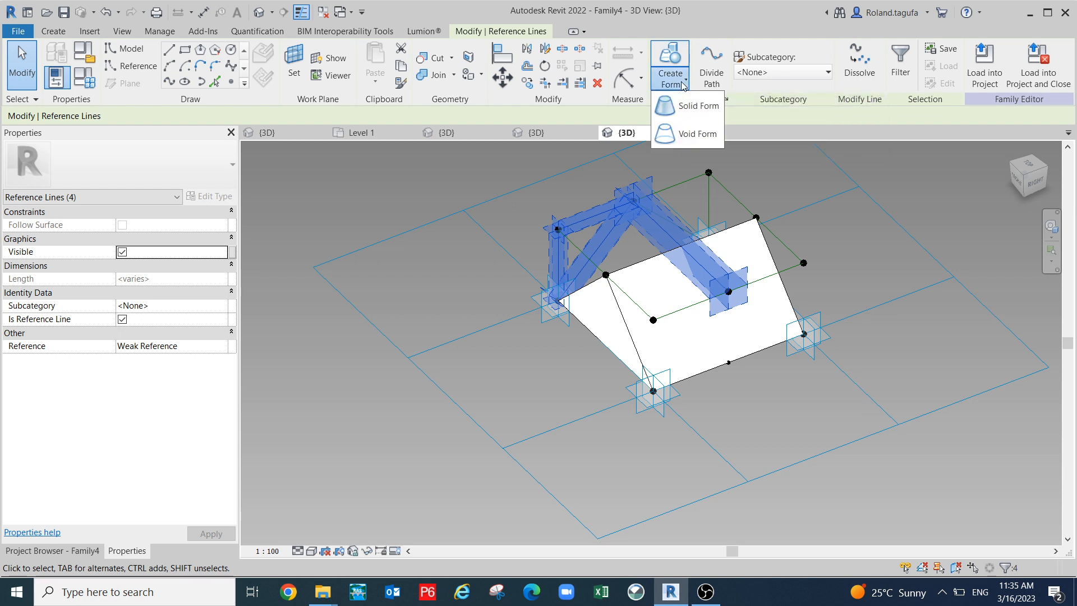
pyautogui.click(683, 137)
pyautogui.click(829, 164)
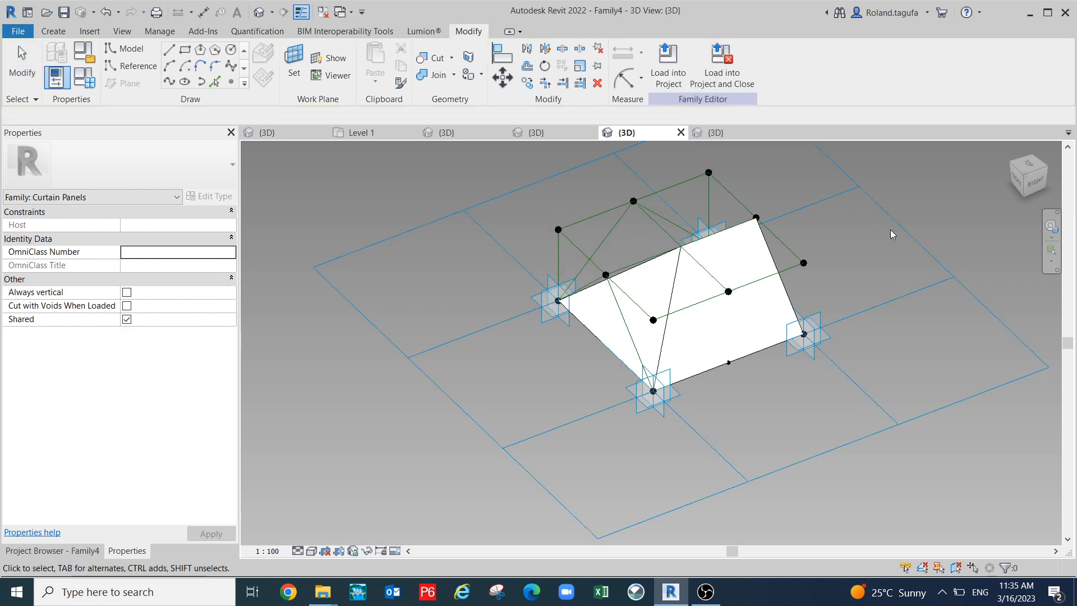
# - Cut the solid with a second void form from the opposite upright corner triangle and the raised centre line, leaving a pyramid
pyautogui.keyDown('shift'); pyautogui.moveTo(824, 339); pyautogui.dragTo(758, 244, button='middle'); pyautogui.keyUp('shift')
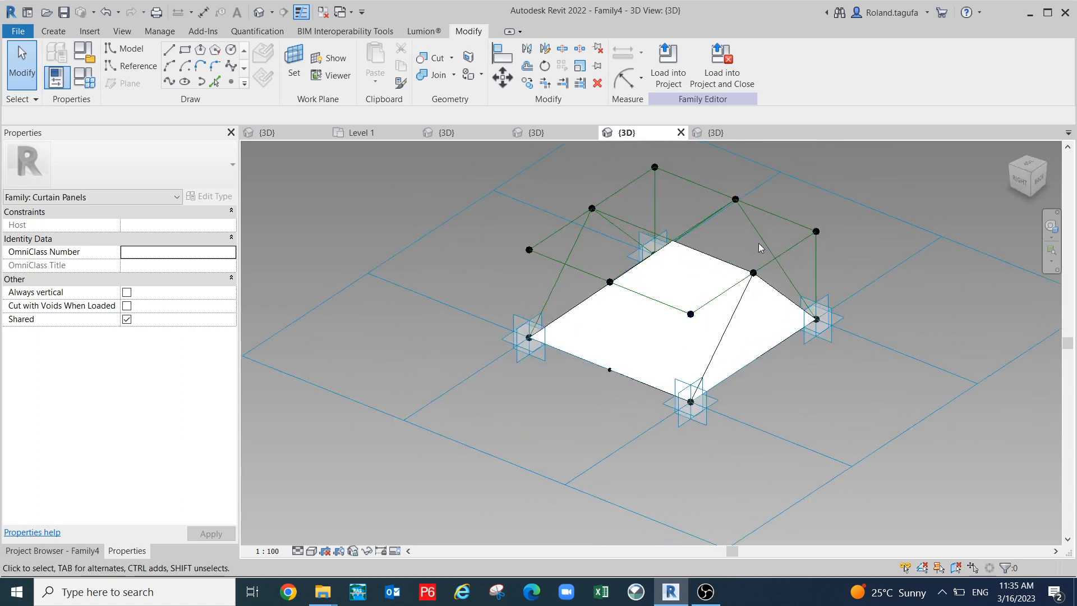
pyautogui.click(783, 219)
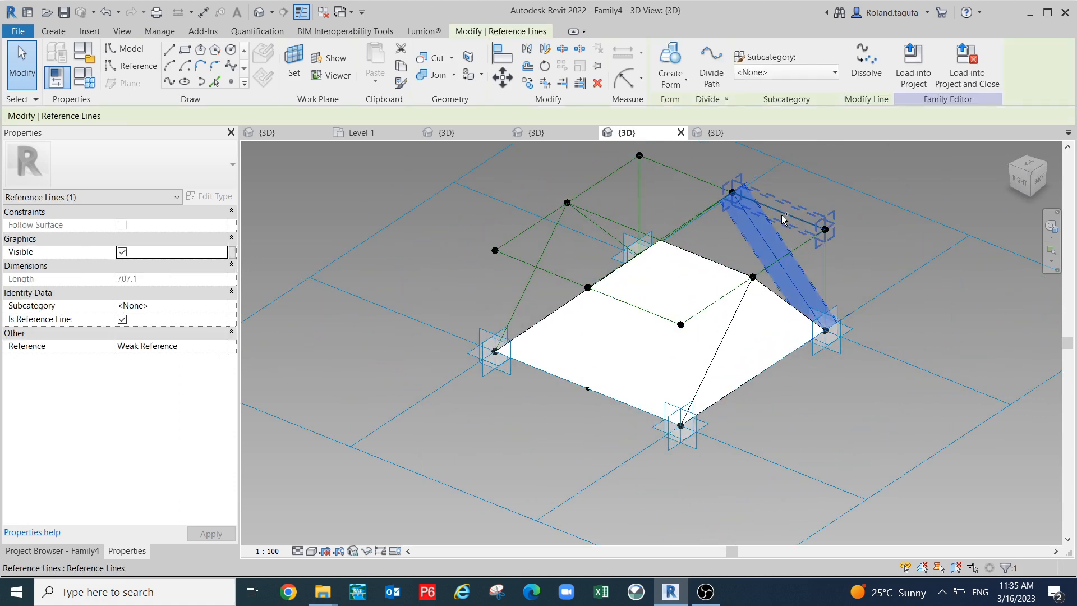
pyautogui.keyDown('ctrl'); pyautogui.click(813, 253); pyautogui.keyUp('ctrl')
pyautogui.keyDown('ctrl'); pyautogui.click(825, 269); pyautogui.keyUp('ctrl')
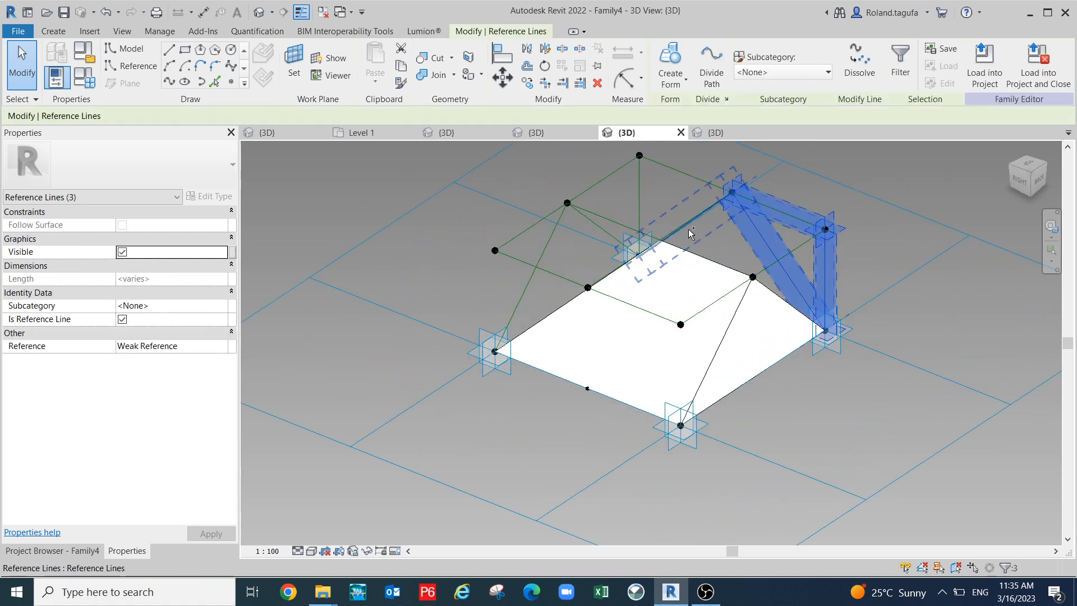
pyautogui.keyDown('shift'); pyautogui.moveTo(629, 343); pyautogui.dragTo(802, 365, button='middle'); pyautogui.keyUp('shift')
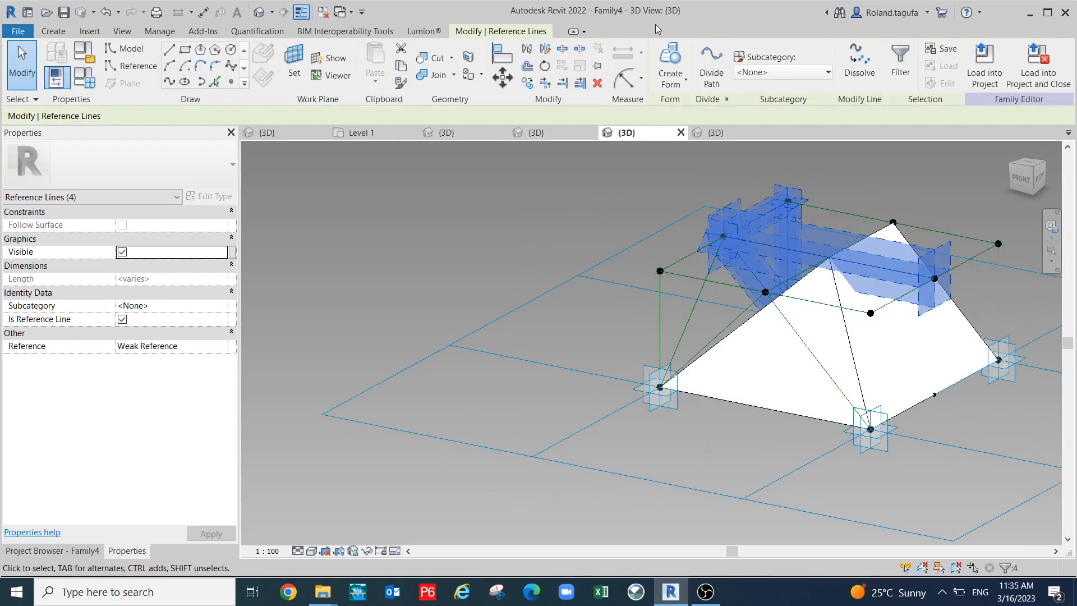
pyautogui.click(676, 80)
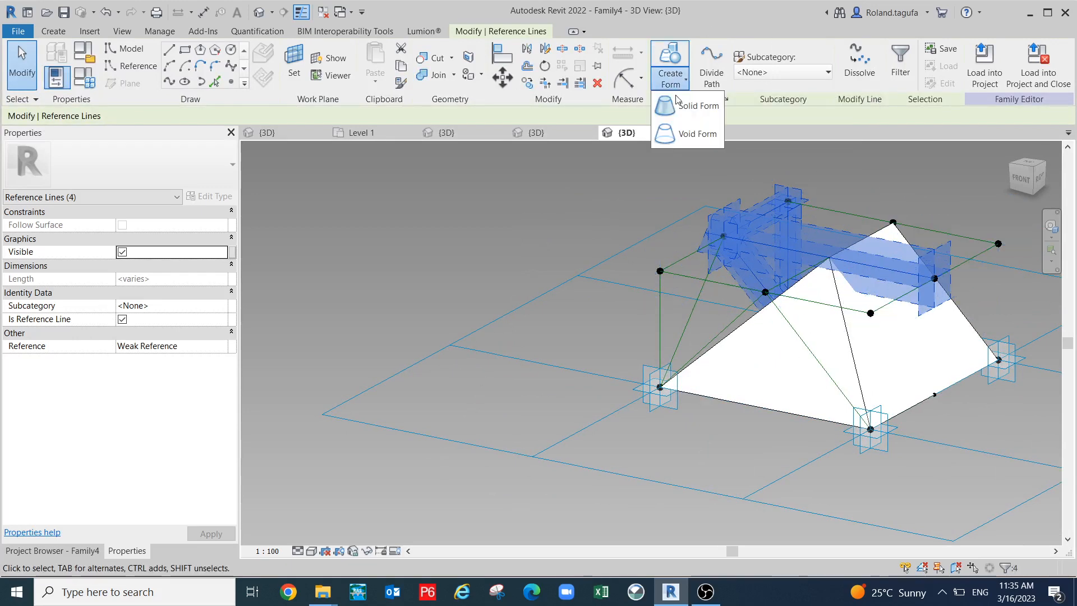
pyautogui.click(694, 136)
pyautogui.keyDown('shift'); pyautogui.moveTo(715, 243); pyautogui.dragTo(561, 406, button='middle'); pyautogui.keyUp('shift')
pyautogui.keyDown('shift'); pyautogui.moveTo(680, 428); pyautogui.dragTo(778, 392, button='middle'); pyautogui.keyUp('shift')
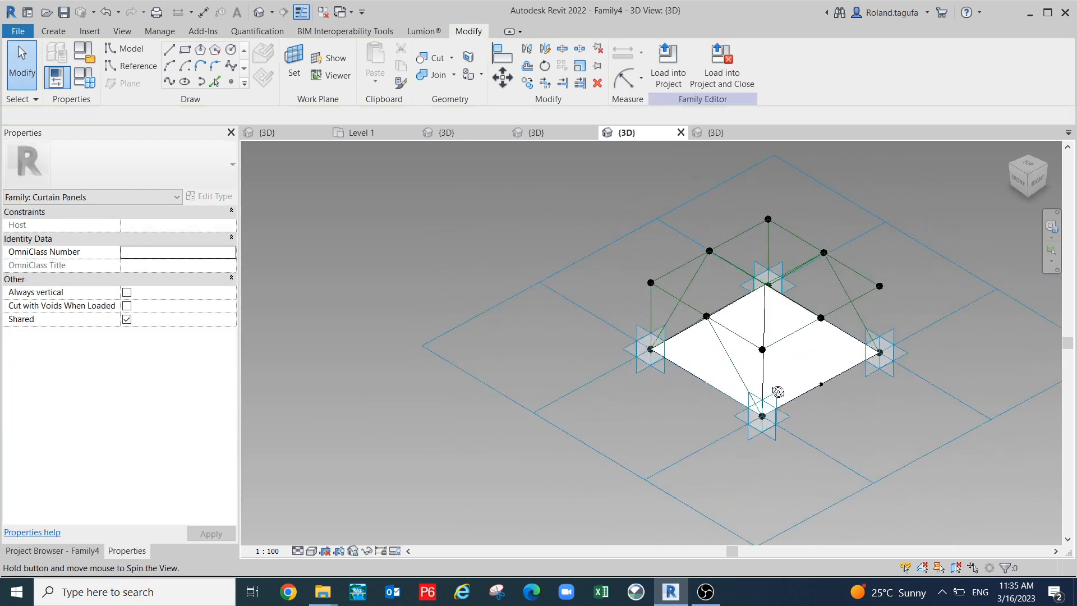
# - Test the panel by setting the tile pattern grid's horizontal spacing to 2000, and restore it to 1000
pyautogui.scroll(2, 811, 369)
pyautogui.scroll(-3, 777, 381)
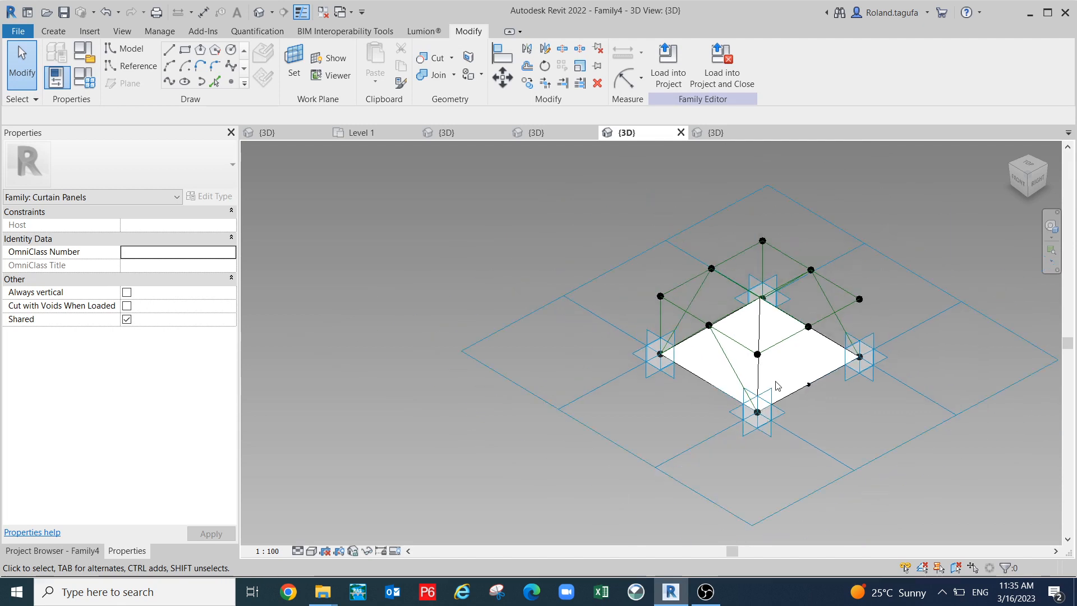
pyautogui.scroll(-1, 777, 386)
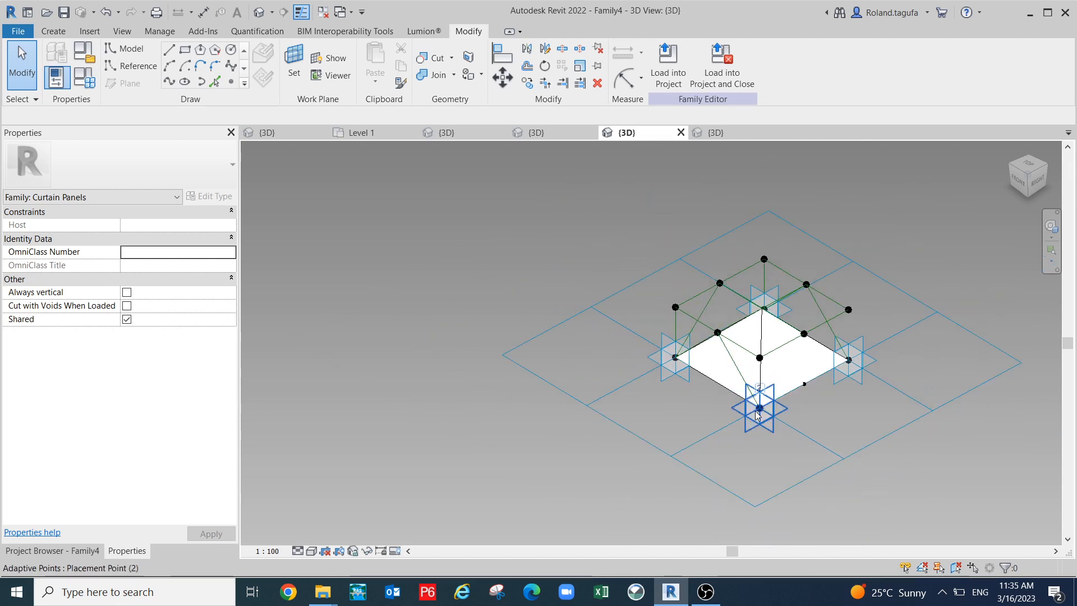
pyautogui.click(601, 407)
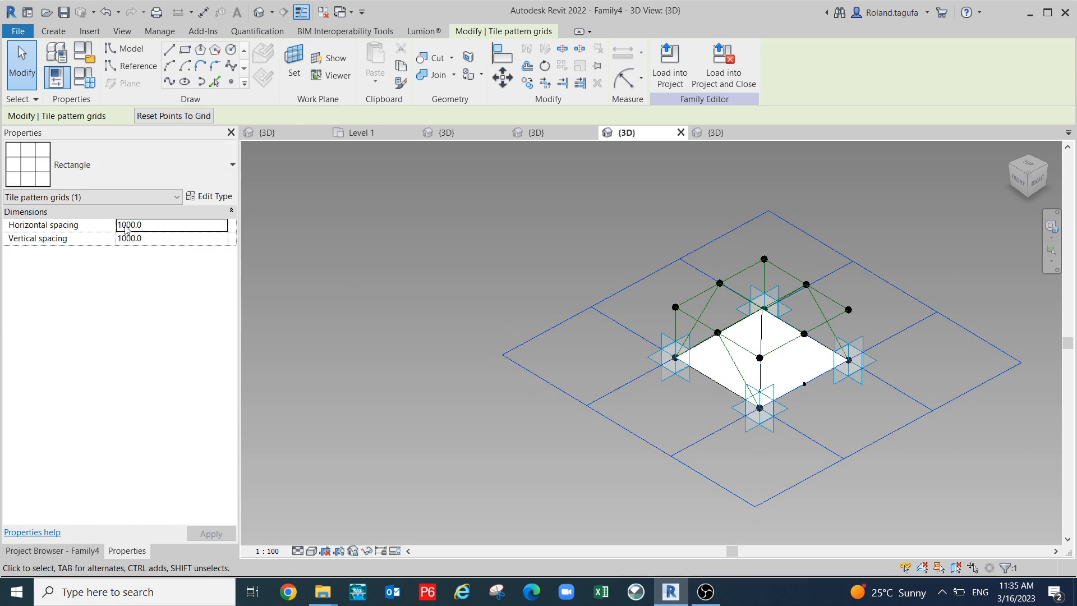
pyautogui.click(153, 226)
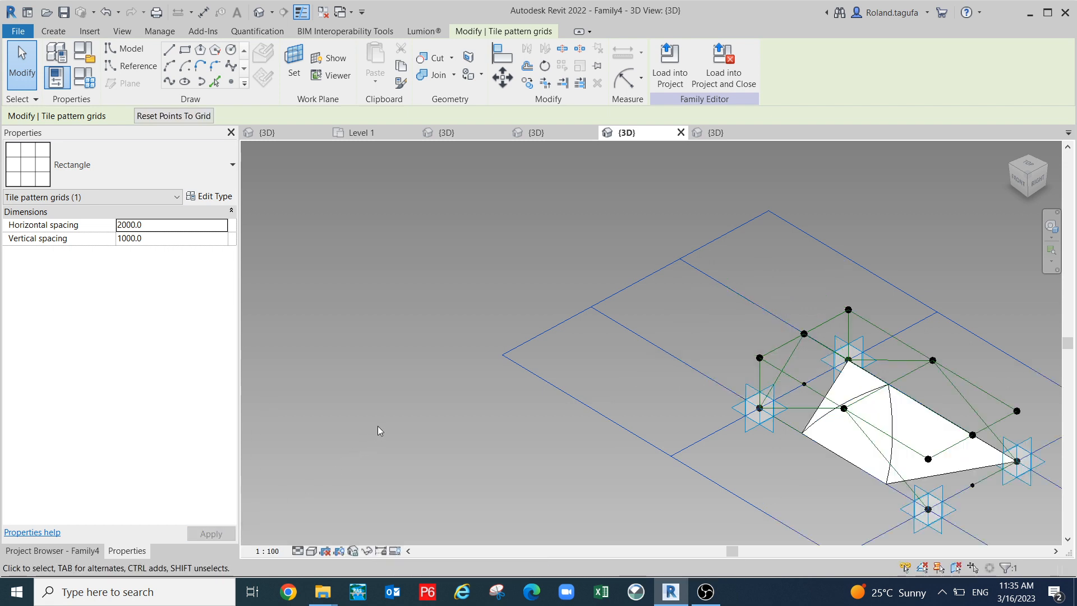
pyautogui.scroll(-1, 381, 424)
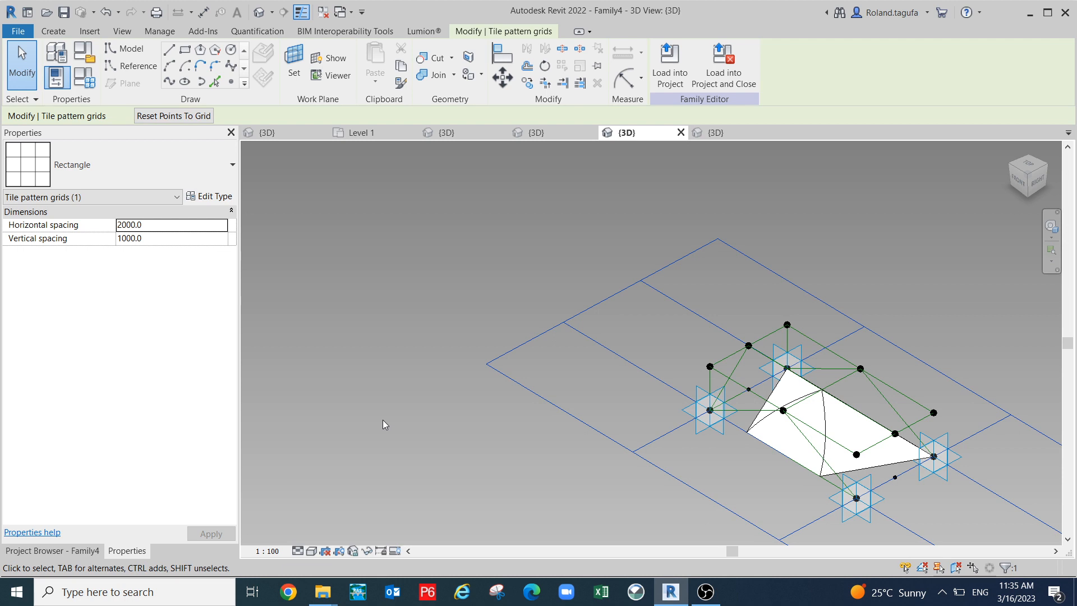
pyautogui.click(179, 228)
pyautogui.write('100')
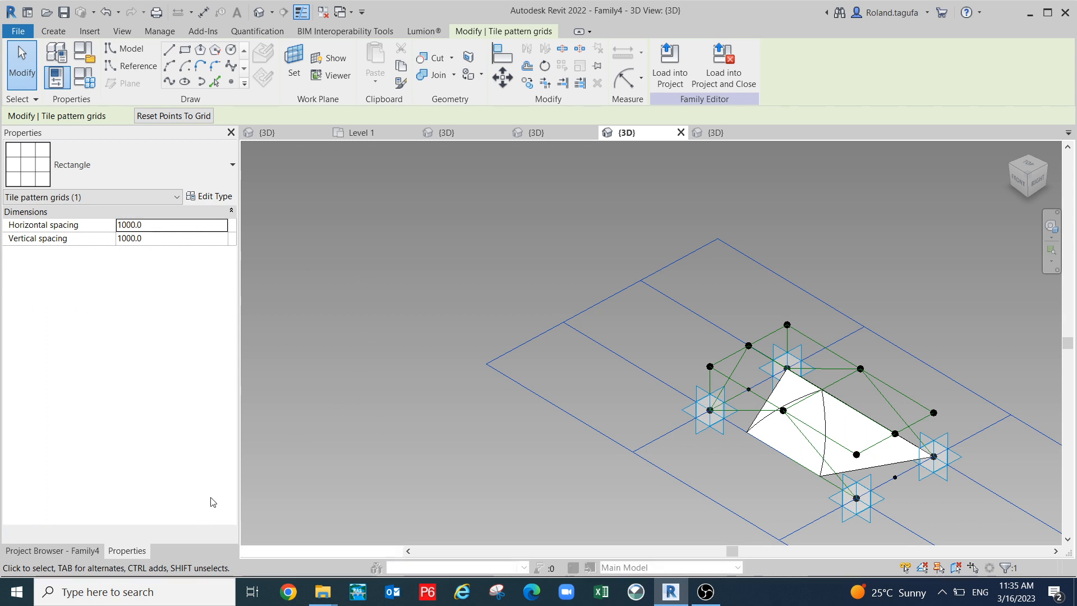
pyautogui.click(211, 533)
# - Test the panel's height by setting the family parameter H to 1000
pyautogui.keyDown('shift'); pyautogui.moveTo(574, 459); pyautogui.dragTo(335, 263, button='middle'); pyautogui.keyUp('shift')
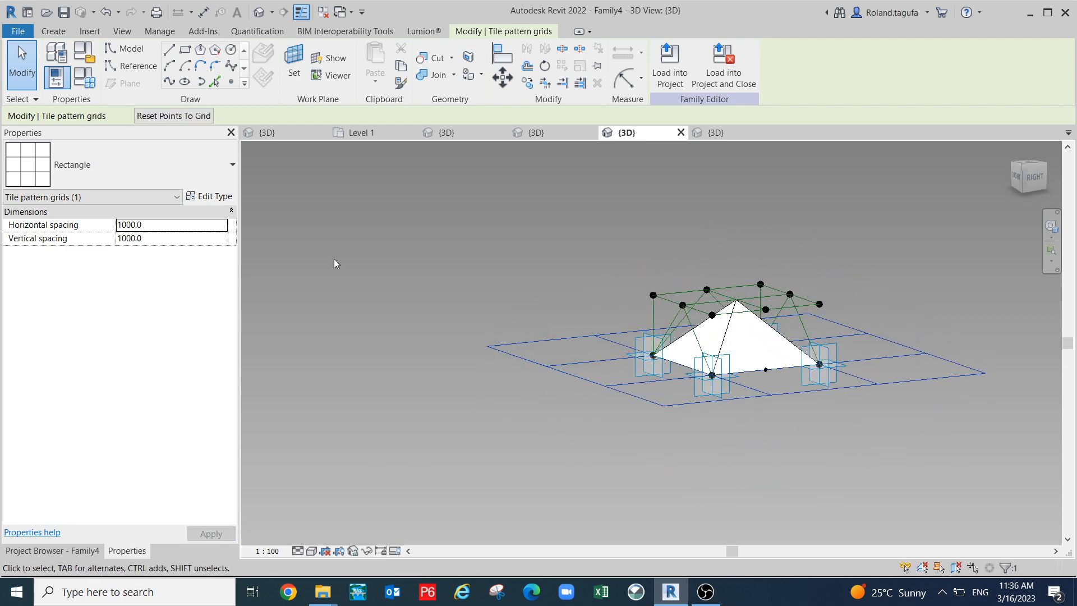
pyautogui.click(86, 79)
pyautogui.click(205, 226)
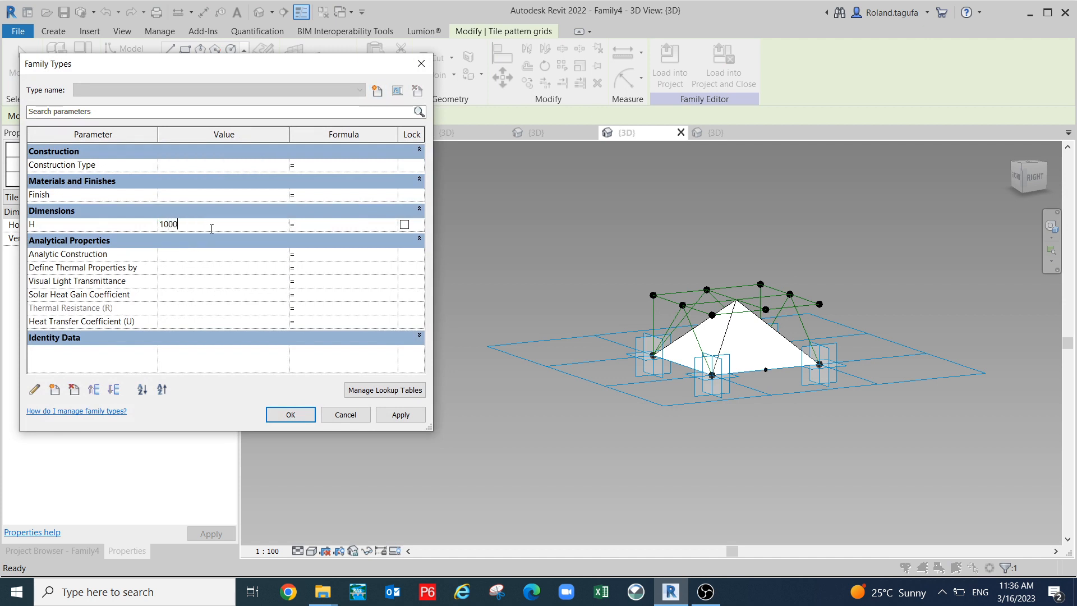
pyautogui.click(400, 415)
pyautogui.click(289, 415)
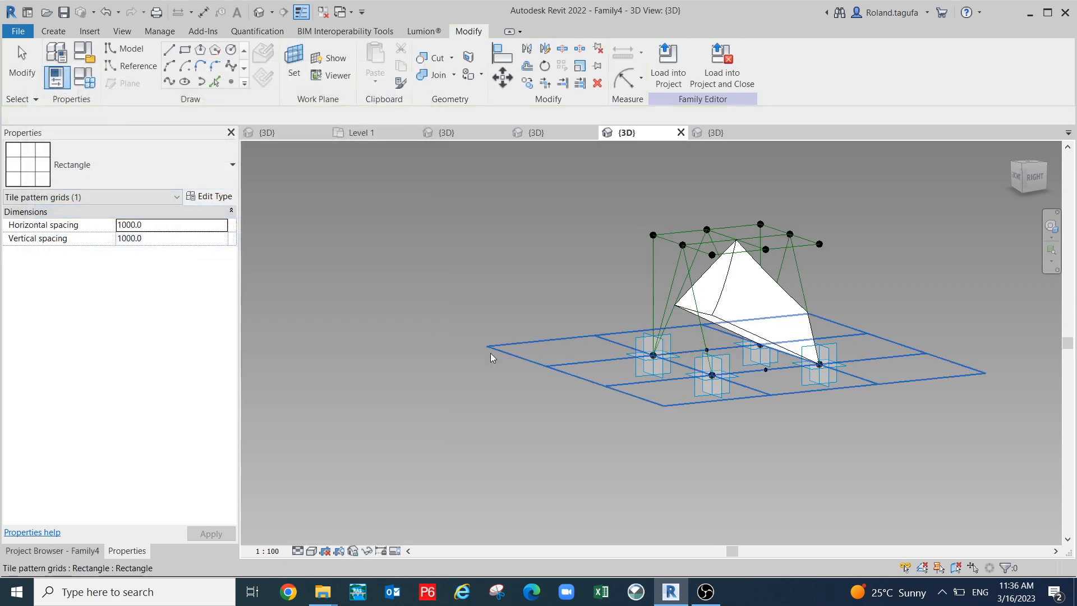
pyautogui.press('Escape')
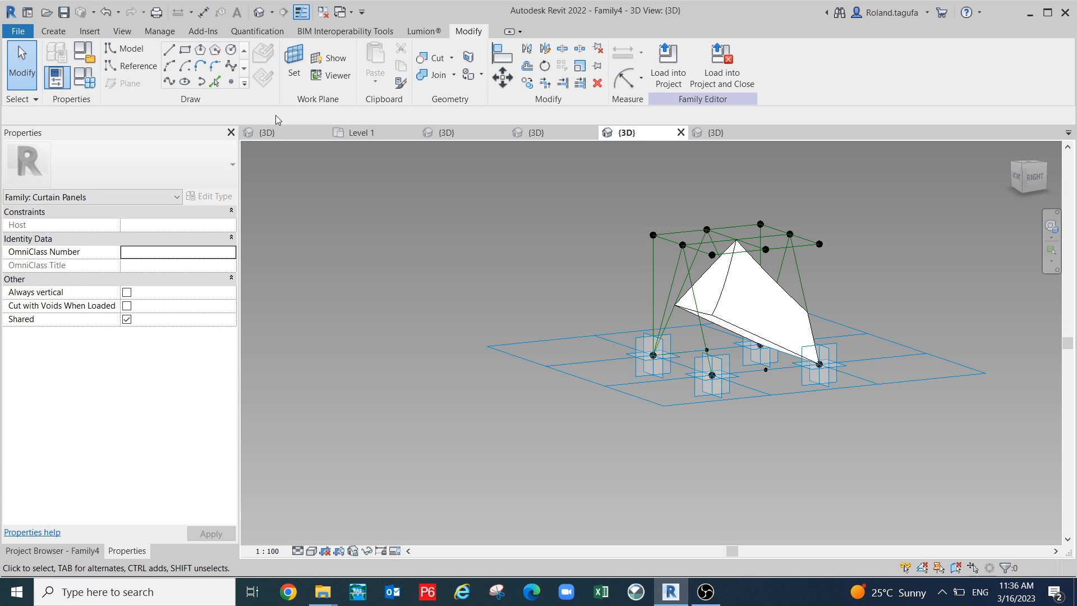
# - Undo the height and spacing tests, both void cuts and the ridged solid, back to the bare reference-line frame
pyautogui.hotkey('ctrl', 'z')
pyautogui.hotkey('ctrl', 'z')
pyautogui.hotkey('ctrl', 'z')
pyautogui.hotkey('ctrl', 'z')
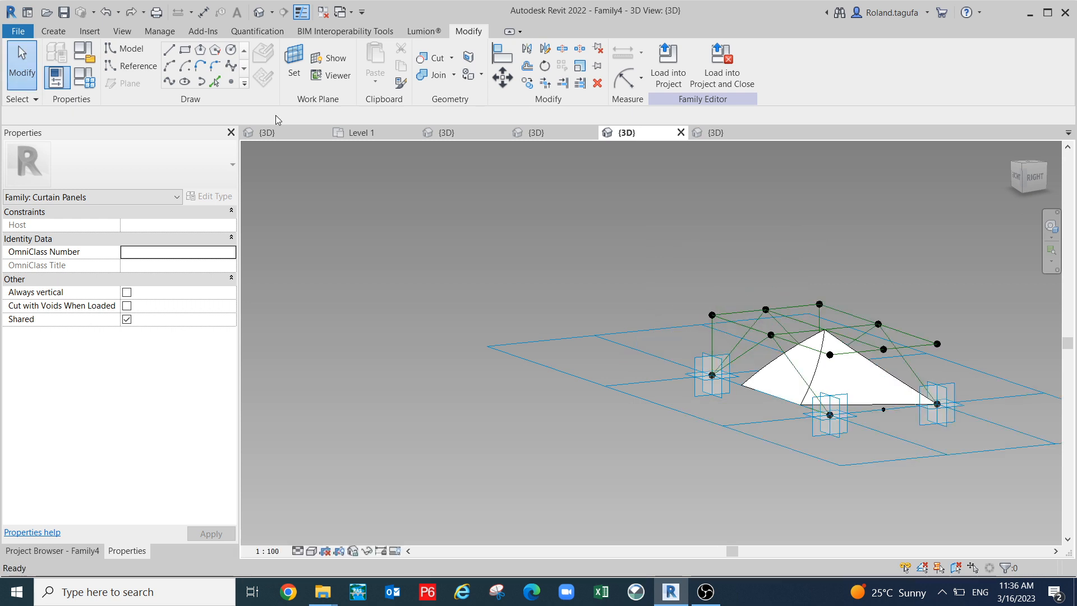
pyautogui.hotkey('ctrl', 'z')
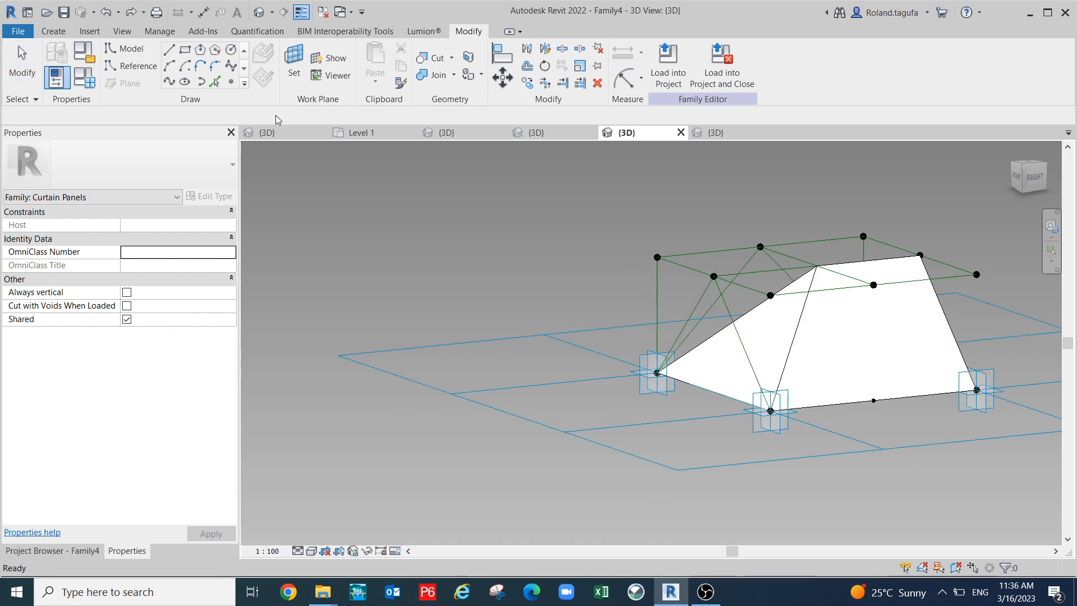
pyautogui.hotkey('ctrl', 'z')
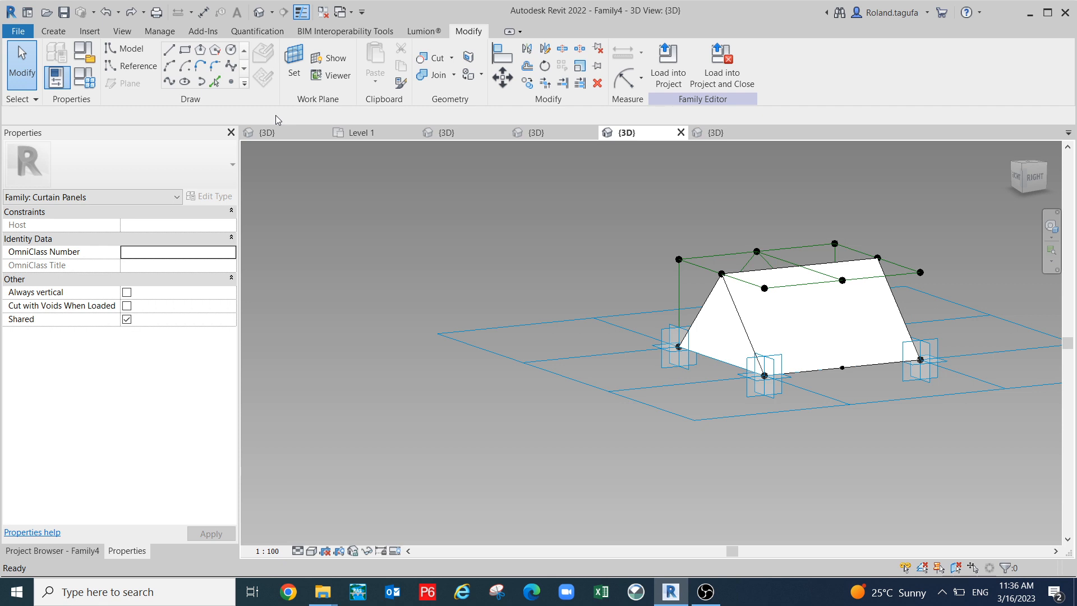
pyautogui.hotkey('ctrl', 'z')
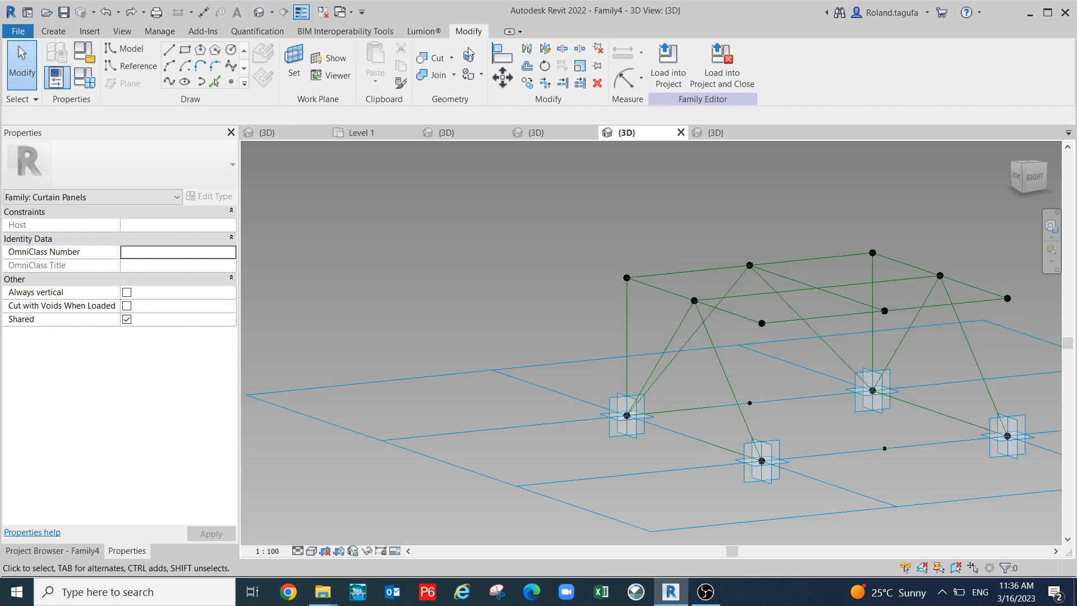
# - Draw an upright reference line at placement point 2 and a sloping one joining that point to the adjacent raised edge's midpoint
pyautogui.keyDown('shift'); pyautogui.moveTo(591, 265); pyautogui.dragTo(759, 445, button='middle'); pyautogui.keyUp('shift')
pyautogui.scroll(-3, 750, 436)
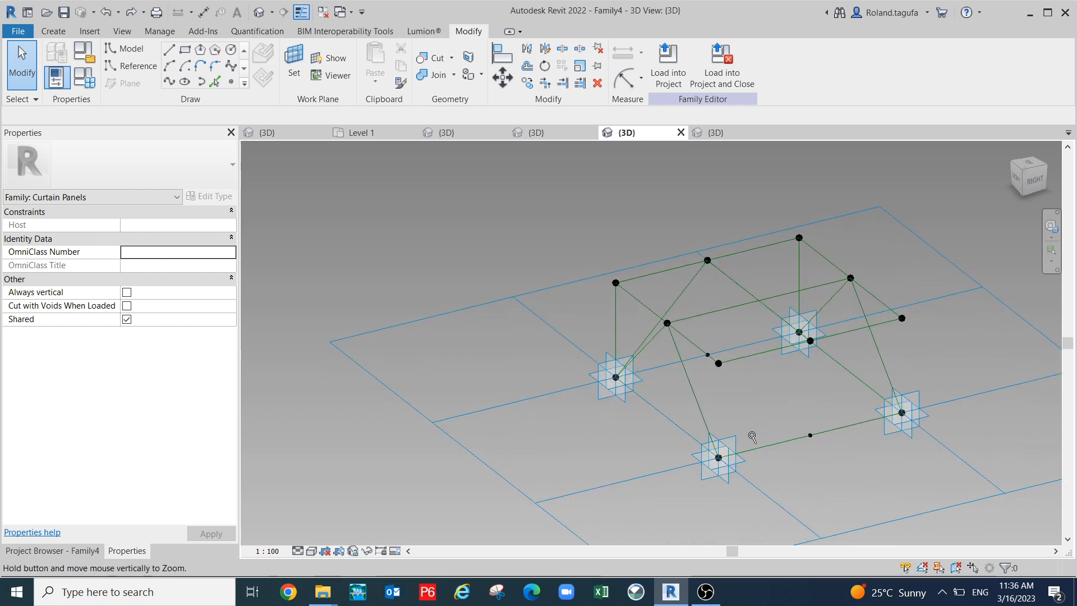
pyautogui.keyDown('shift'); pyautogui.moveTo(745, 402); pyautogui.dragTo(729, 381, button='middle'); pyautogui.keyUp('shift')
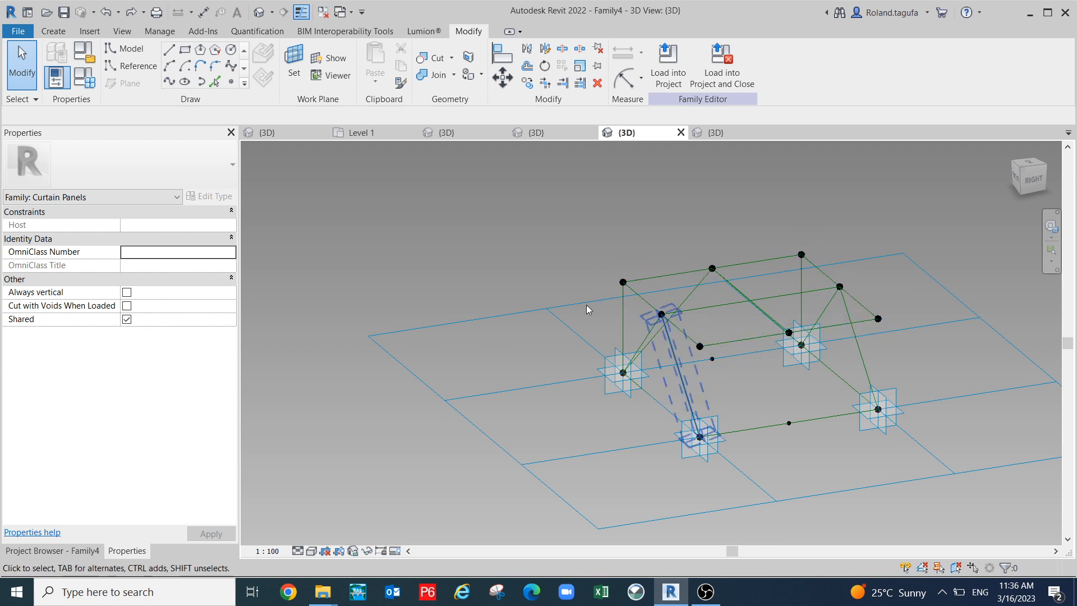
pyautogui.click(131, 65)
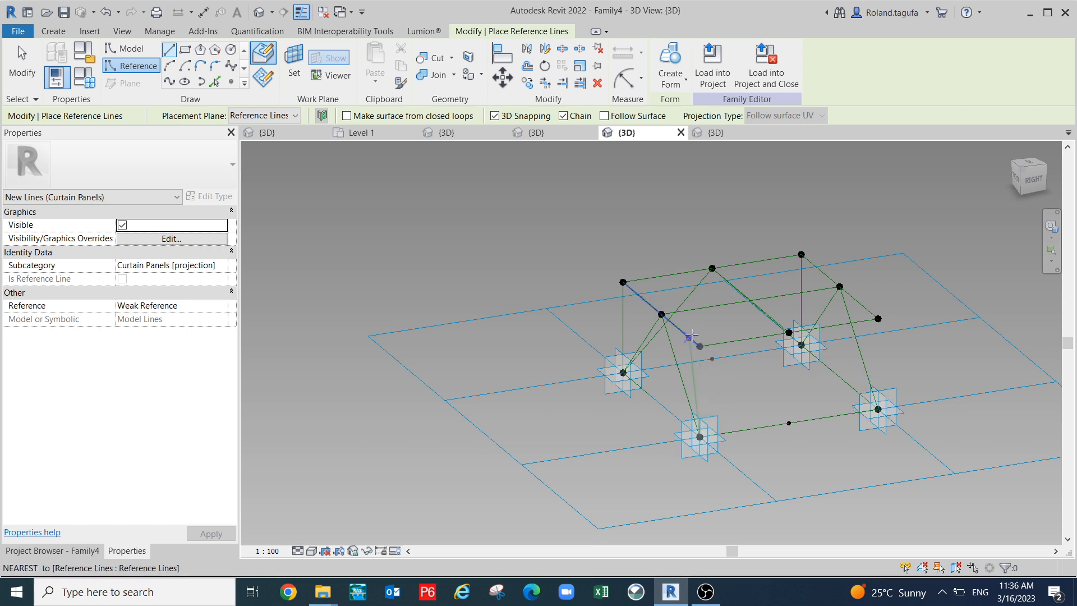
pyautogui.click(700, 344)
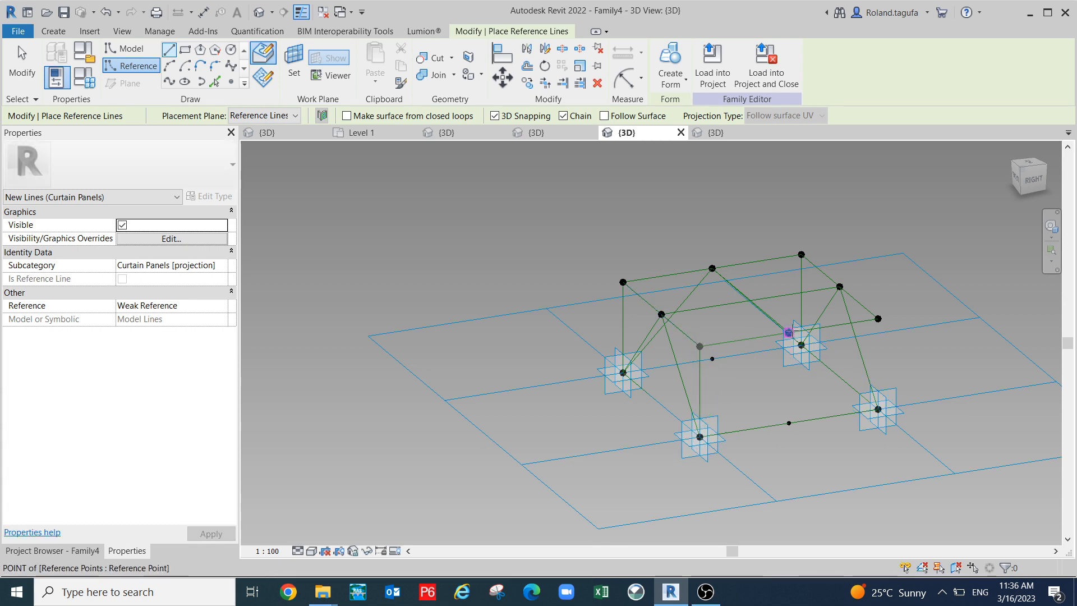
pyautogui.click(788, 333)
pyautogui.click(699, 437)
# - Draw an upright reference line at placement point 3 and a sloping one from the same raised edge midpoint down to that point
pyautogui.moveTo(826, 412); pyautogui.dragTo(745, 418, button='middle')
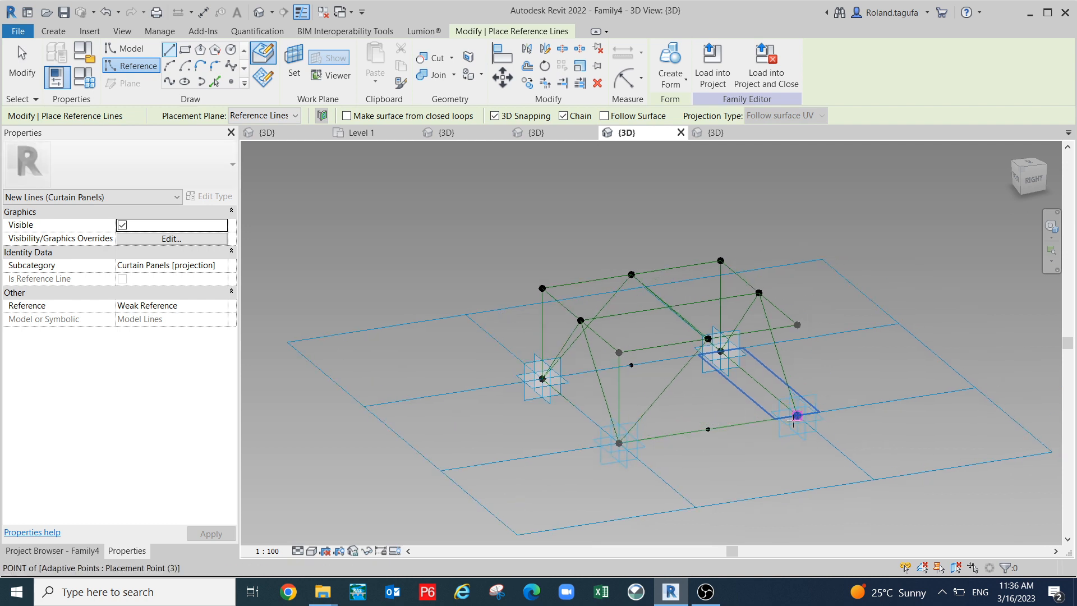
pyautogui.click(797, 416)
pyautogui.click(797, 324)
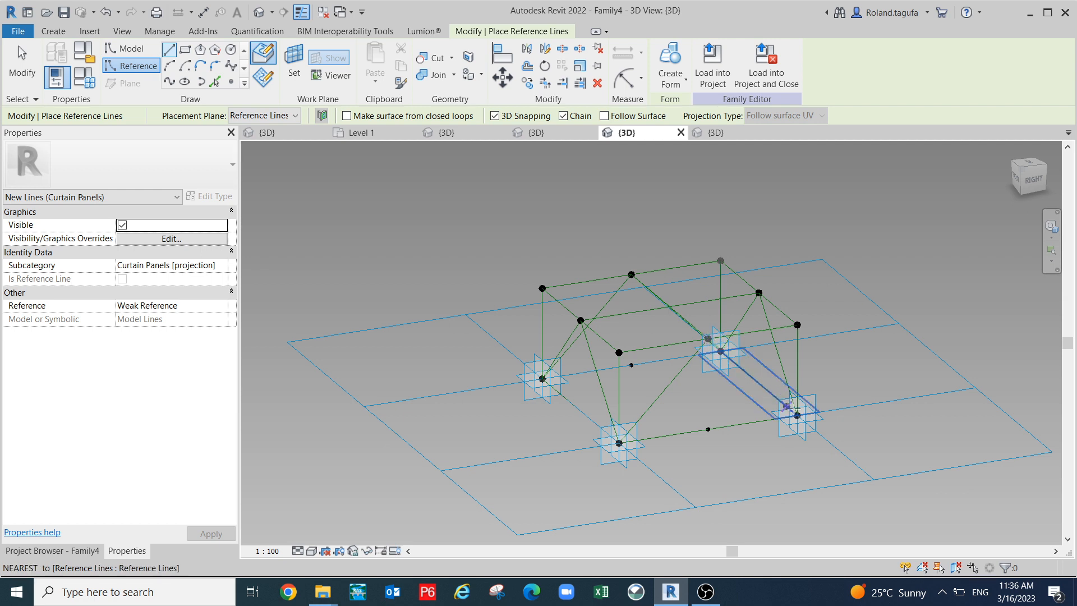
pyautogui.keyDown('shift'); pyautogui.moveTo(878, 379); pyautogui.dragTo(770, 456, button='middle'); pyautogui.keyUp('shift')
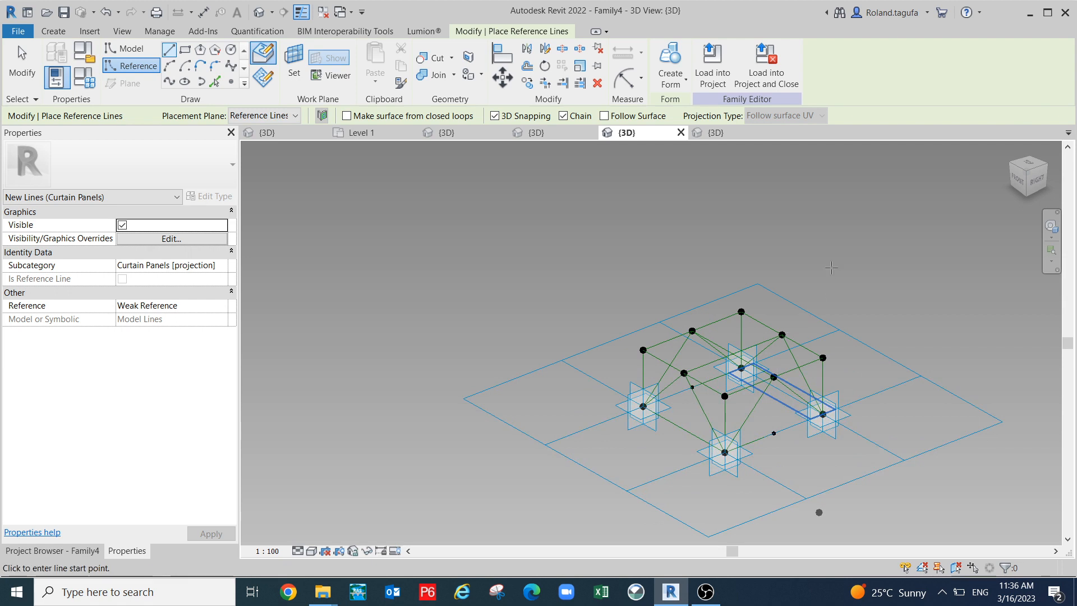
pyautogui.scroll(2, 771, 332)
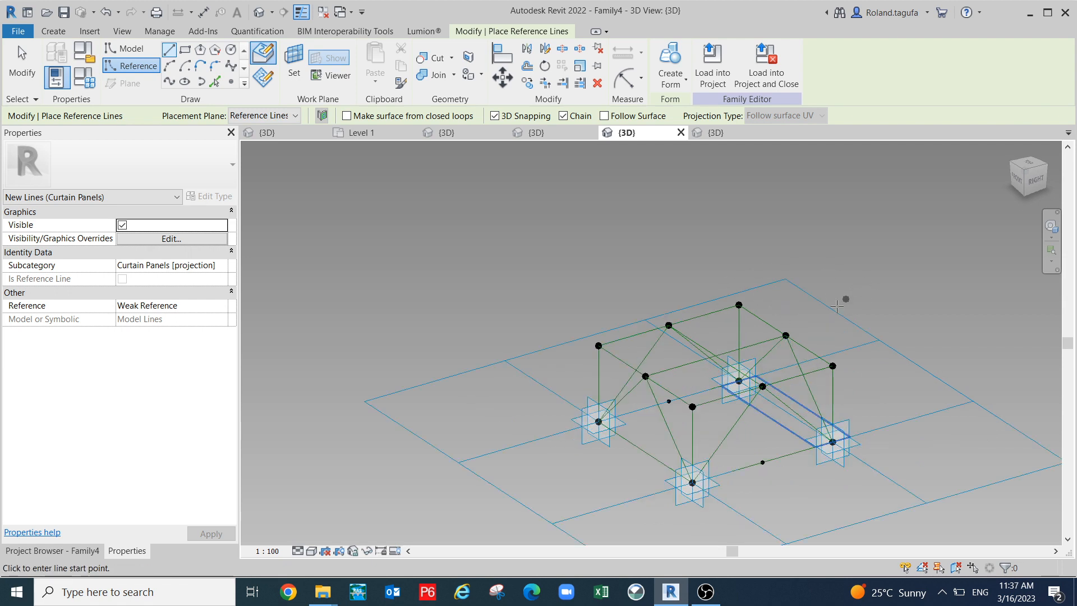
pyautogui.press('Escape')
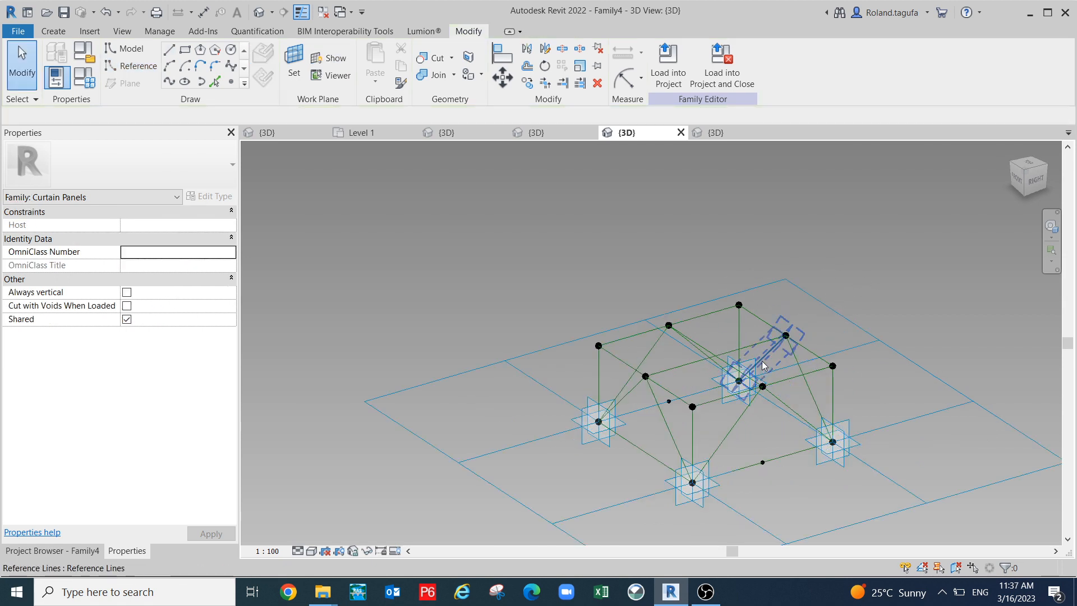
# - Create a solid form from the two opposite end triangles and the ridge reference line connecting their apexes
pyautogui.click(829, 422)
pyautogui.keyDown('shift'); pyautogui.moveTo(942, 429); pyautogui.dragTo(748, 415, button='middle'); pyautogui.keyUp('shift')
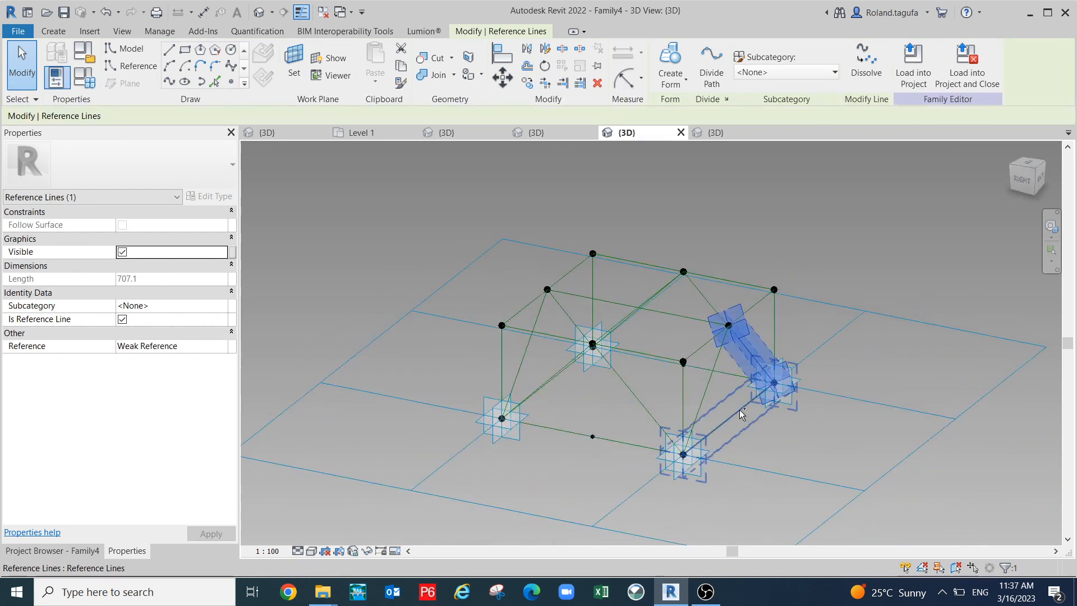
pyautogui.keyDown('ctrl'); pyautogui.click(709, 394); pyautogui.keyUp('ctrl')
pyautogui.keyDown('shift'); pyautogui.moveTo(800, 436); pyautogui.dragTo(849, 432, button='middle'); pyautogui.keyUp('shift')
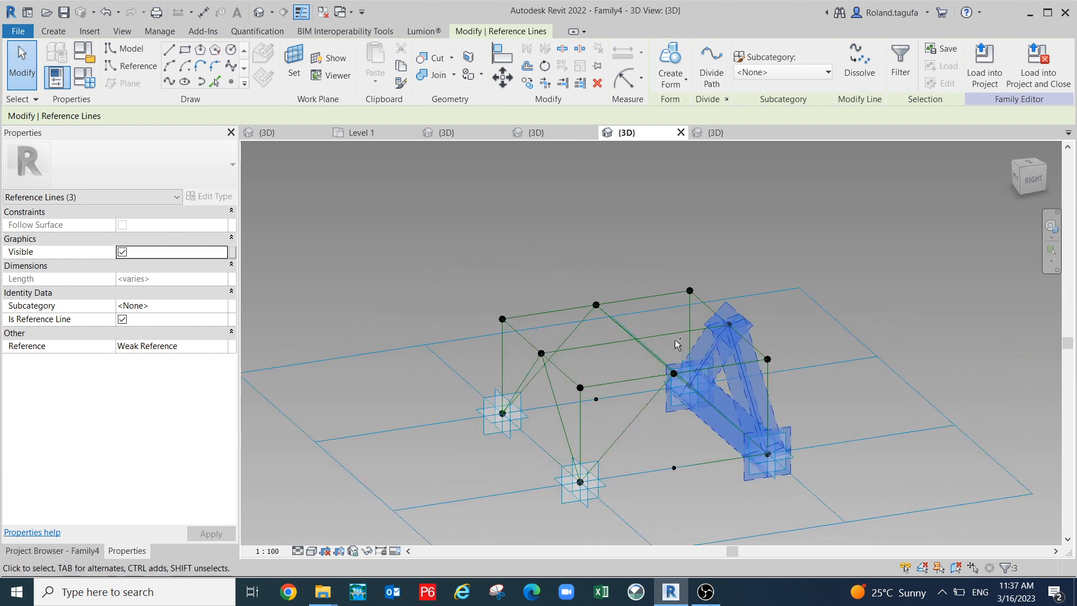
pyautogui.keyDown('ctrl'); pyautogui.click(515, 394); pyautogui.keyUp('ctrl')
pyautogui.keyDown('shift'); pyautogui.moveTo(552, 470); pyautogui.dragTo(620, 445, button='middle'); pyautogui.keyUp('shift')
pyautogui.keyDown('ctrl'); pyautogui.click(548, 399); pyautogui.keyUp('ctrl')
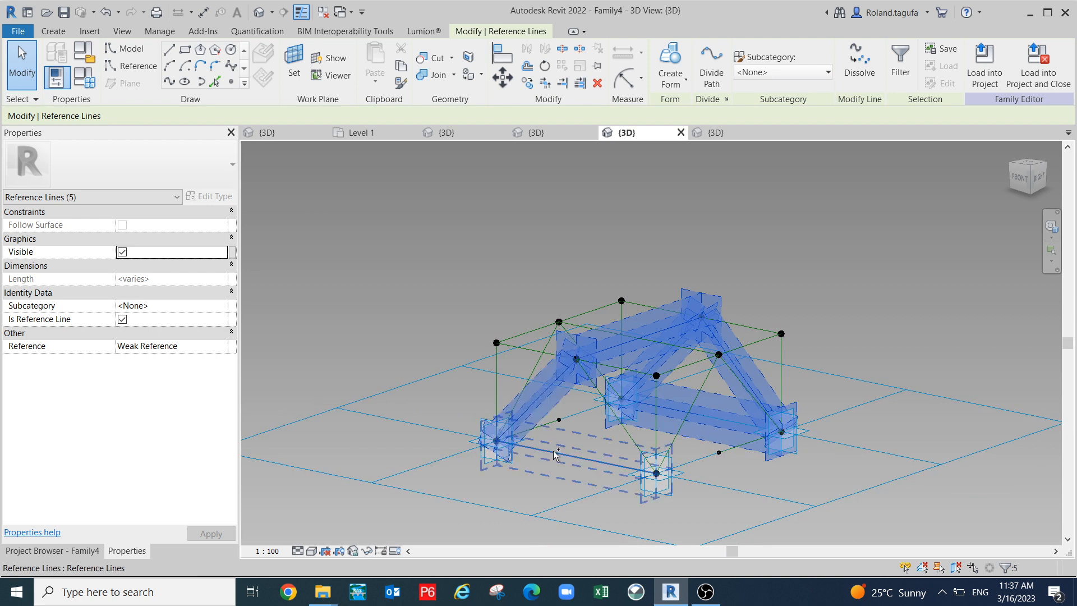
pyautogui.keyDown('ctrl'); pyautogui.click(573, 455); pyautogui.keyUp('ctrl')
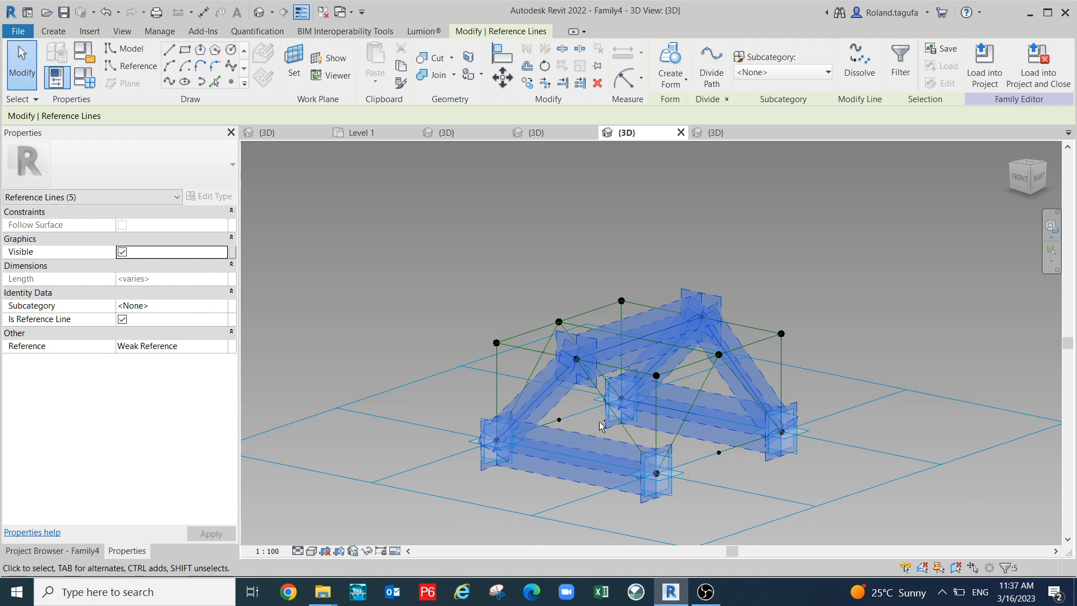
pyautogui.keyDown('ctrl'); pyautogui.click(697, 427); pyautogui.keyUp('ctrl')
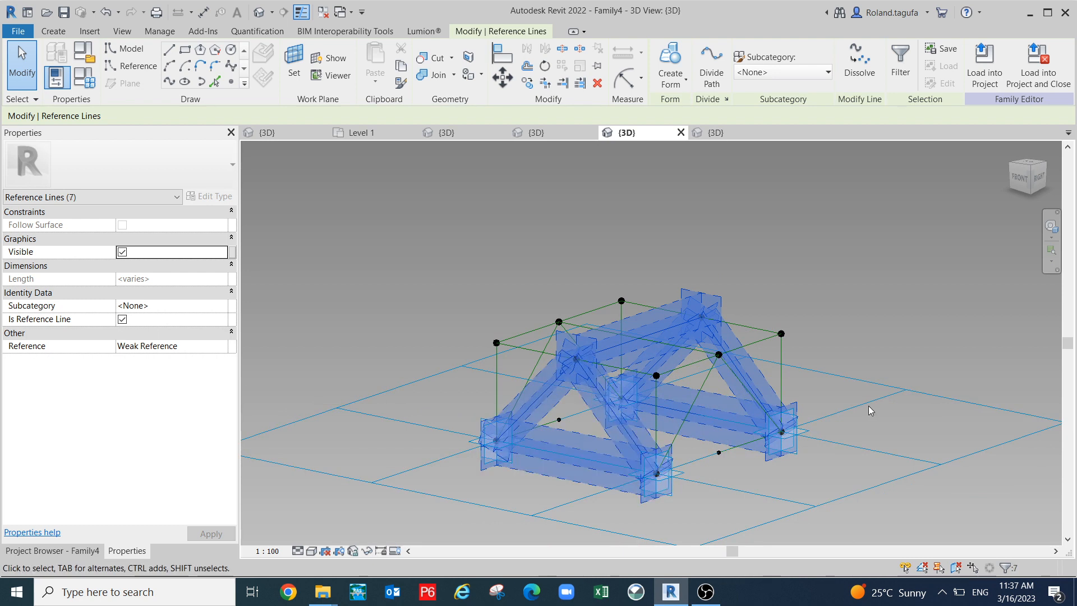
pyautogui.click(677, 59)
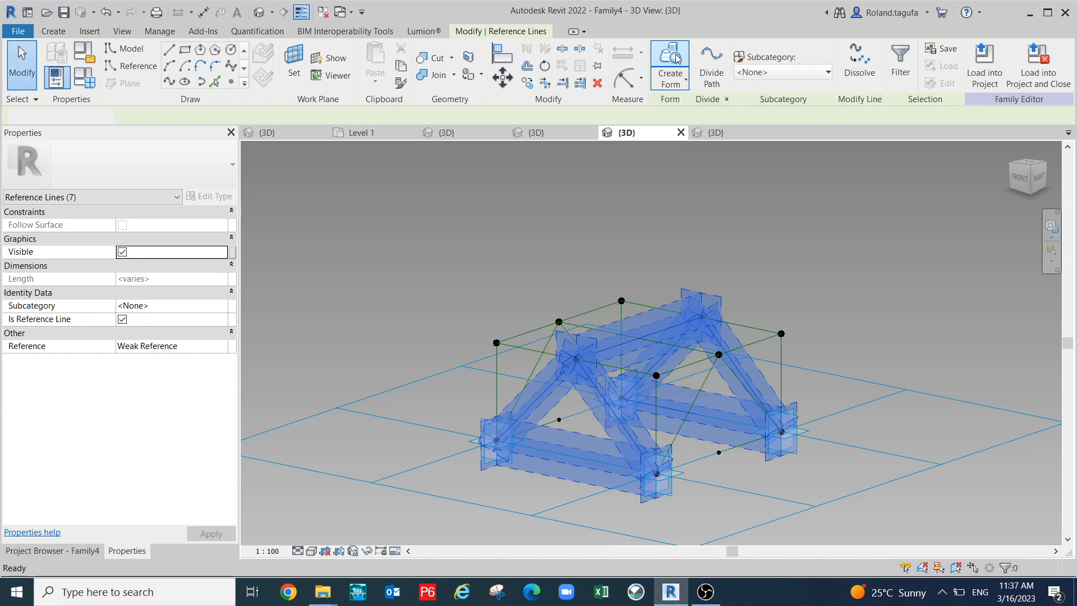
# - Create a void form from the two corner triangles on one side of the ridge and the reference line joining their raised-edge midpoints
pyautogui.scroll(-3, 822, 401)
pyautogui.keyDown('shift'); pyautogui.moveTo(794, 515); pyautogui.dragTo(673, 471, button='middle'); pyautogui.keyUp('shift')
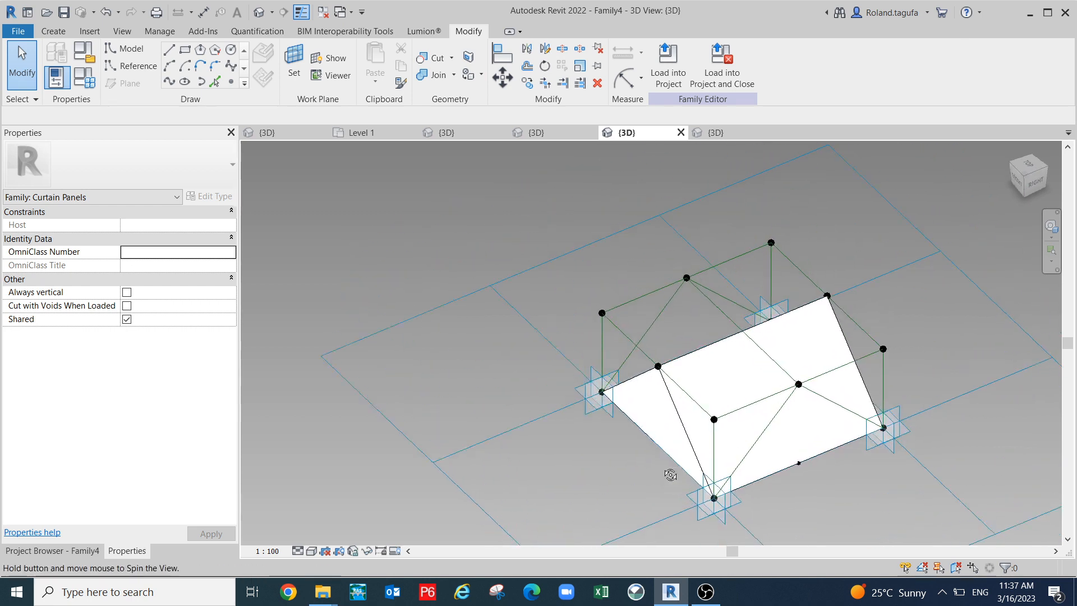
pyautogui.keyDown('ctrl'); pyautogui.click(604, 343); pyautogui.keyUp('ctrl')
pyautogui.keyDown('ctrl'); pyautogui.click(642, 294); pyautogui.keyUp('ctrl')
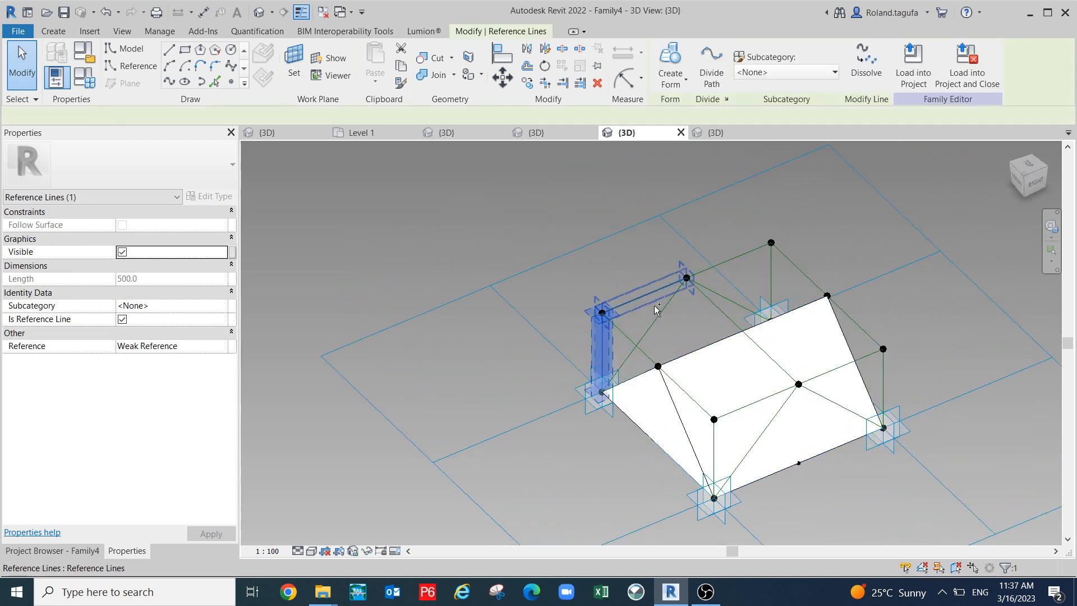
pyautogui.keyDown('ctrl'); pyautogui.click(659, 315); pyautogui.keyUp('ctrl')
pyautogui.keyDown('ctrl'); pyautogui.click(725, 314); pyautogui.keyUp('ctrl')
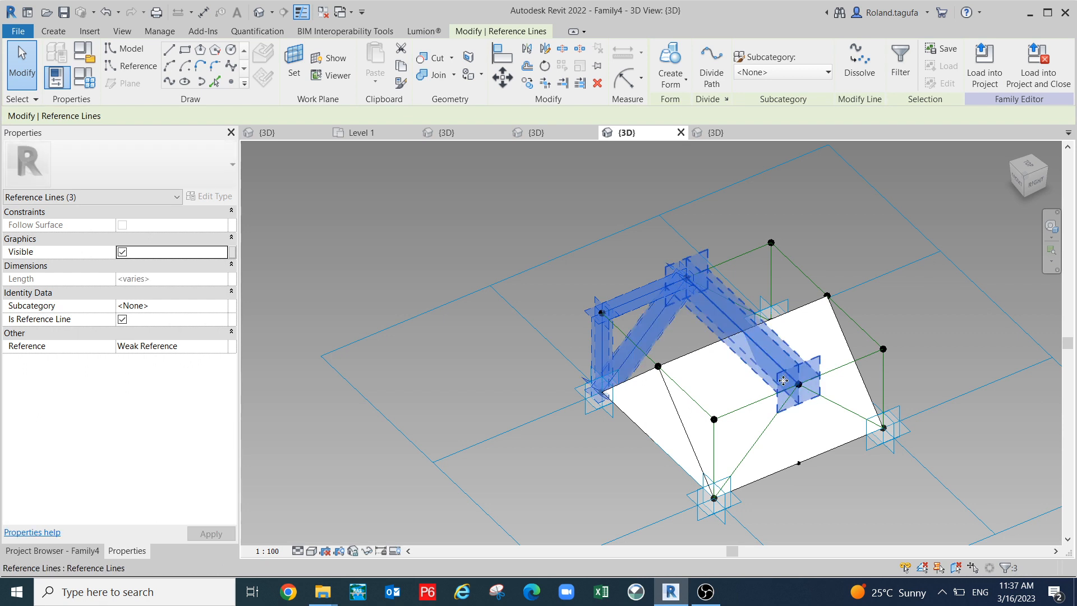
pyautogui.keyDown('ctrl'); pyautogui.click(744, 410); pyautogui.keyUp('ctrl')
pyautogui.keyDown('ctrl'); pyautogui.click(717, 461); pyautogui.keyUp('ctrl')
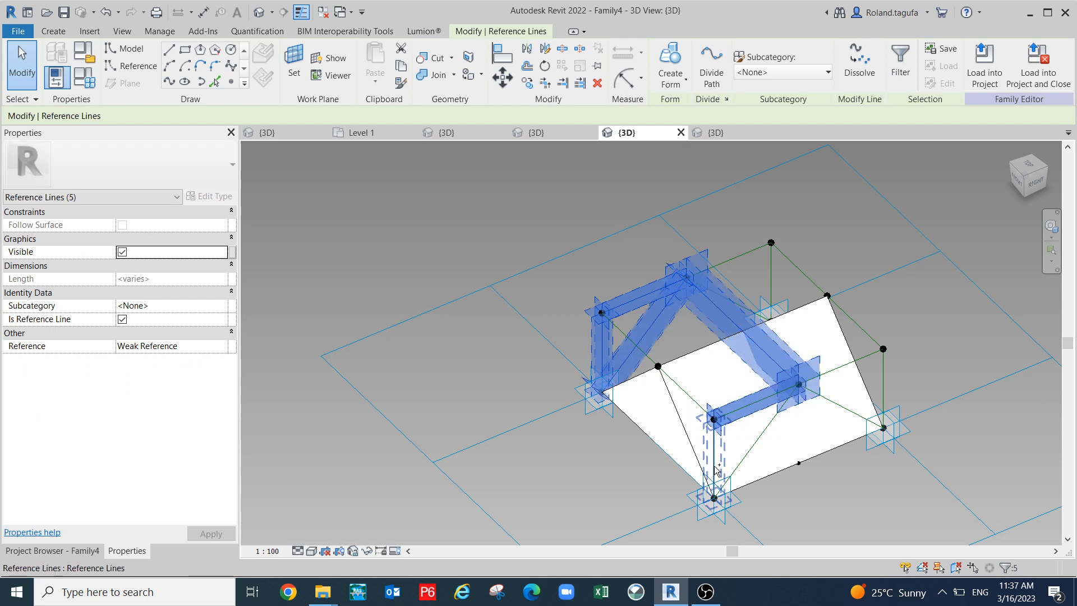
pyautogui.keyDown('ctrl'); pyautogui.click(749, 455); pyautogui.keyUp('ctrl')
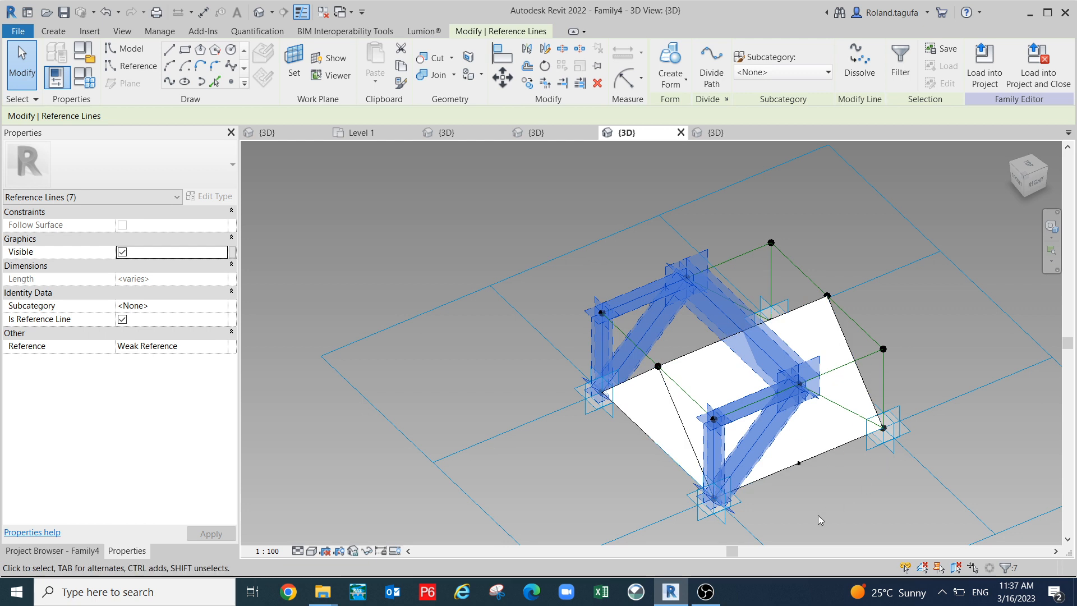
pyautogui.keyDown('shift'); pyautogui.moveTo(817, 522); pyautogui.dragTo(829, 504, button='middle'); pyautogui.keyUp('shift')
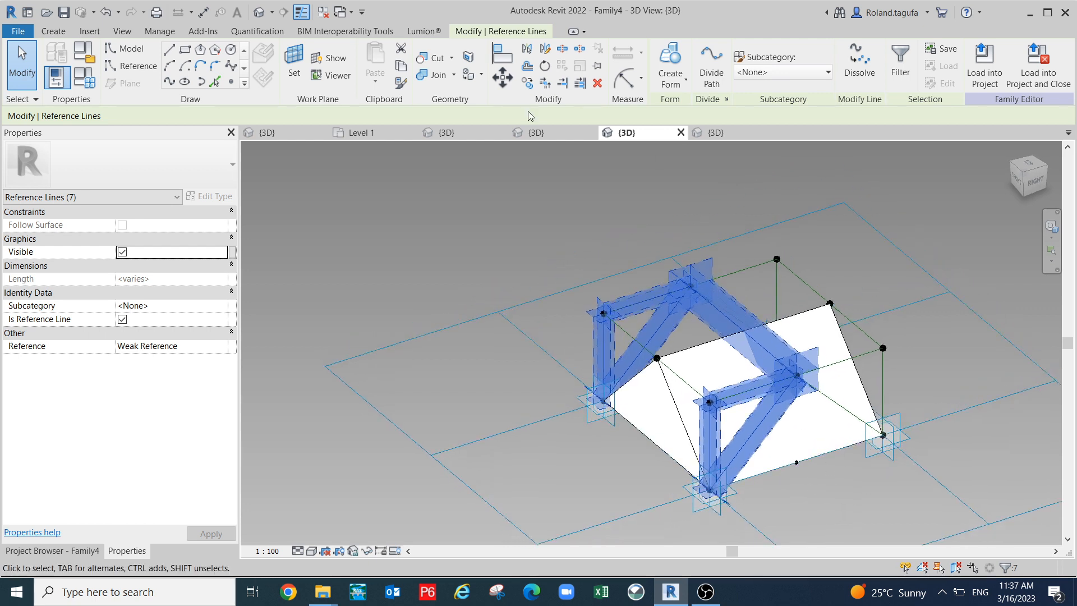
pyautogui.click(675, 84)
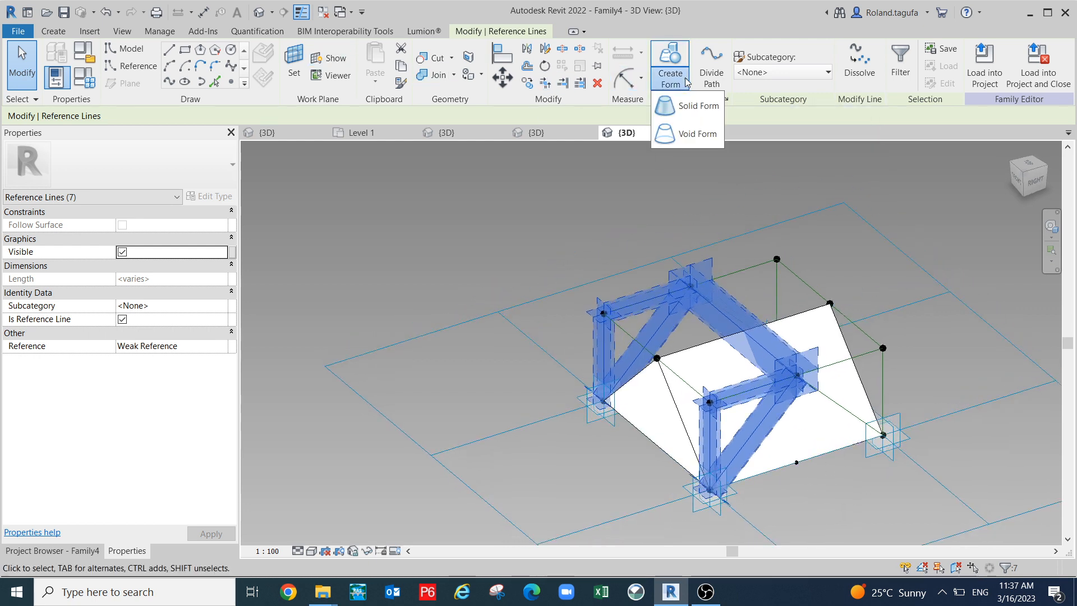
pyautogui.click(695, 140)
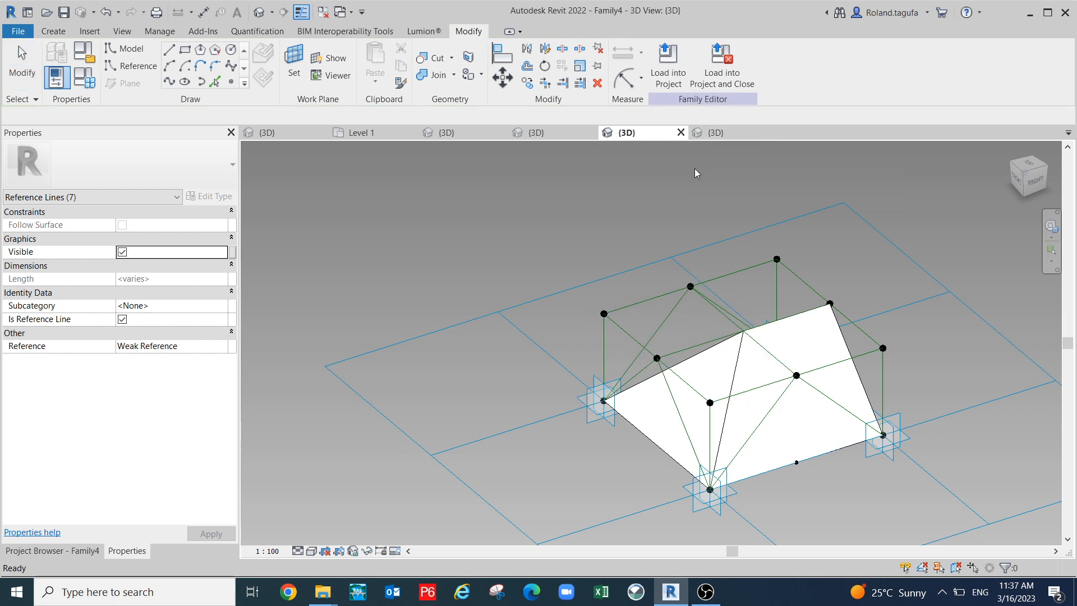
pyautogui.press('Escape')
# - Try to create a void form from the corner reference lines on the uncut side, including the raised edge between the corners
pyautogui.keyDown('shift'); pyautogui.moveTo(818, 387); pyautogui.dragTo(812, 355, button='middle'); pyautogui.keyUp('shift')
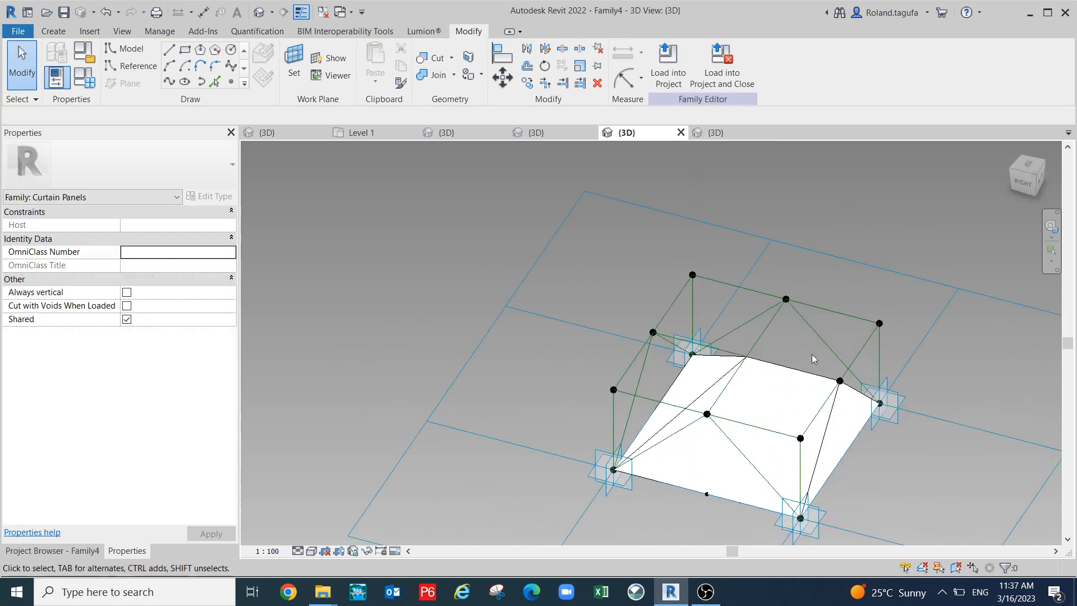
pyautogui.click(819, 330)
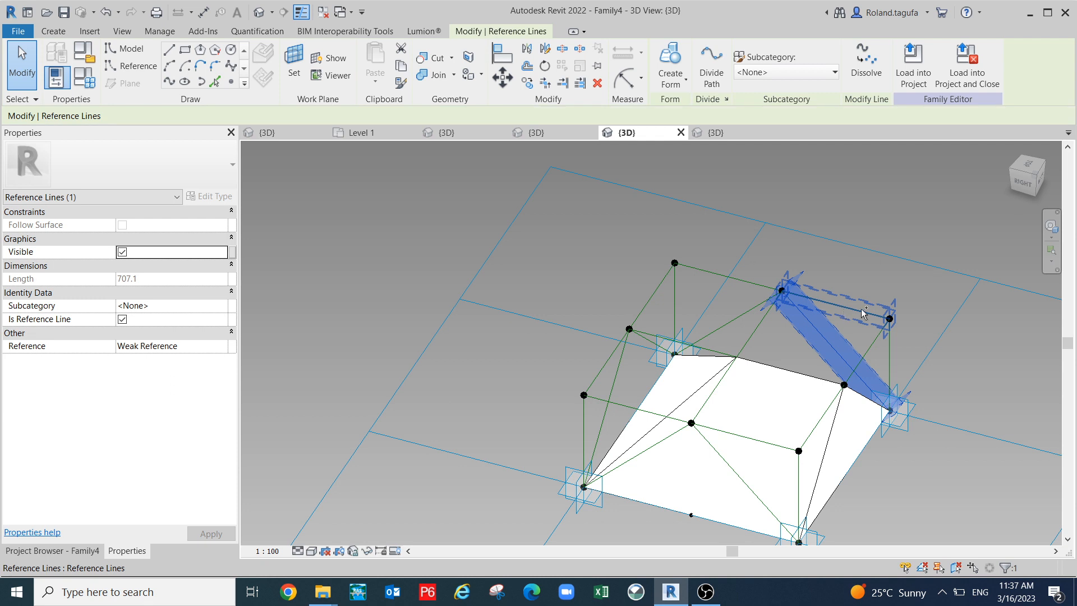
pyautogui.keyDown('ctrl'); pyautogui.click(864, 312); pyautogui.keyUp('ctrl')
pyautogui.keyDown('ctrl'); pyautogui.click(892, 352); pyautogui.keyUp('ctrl')
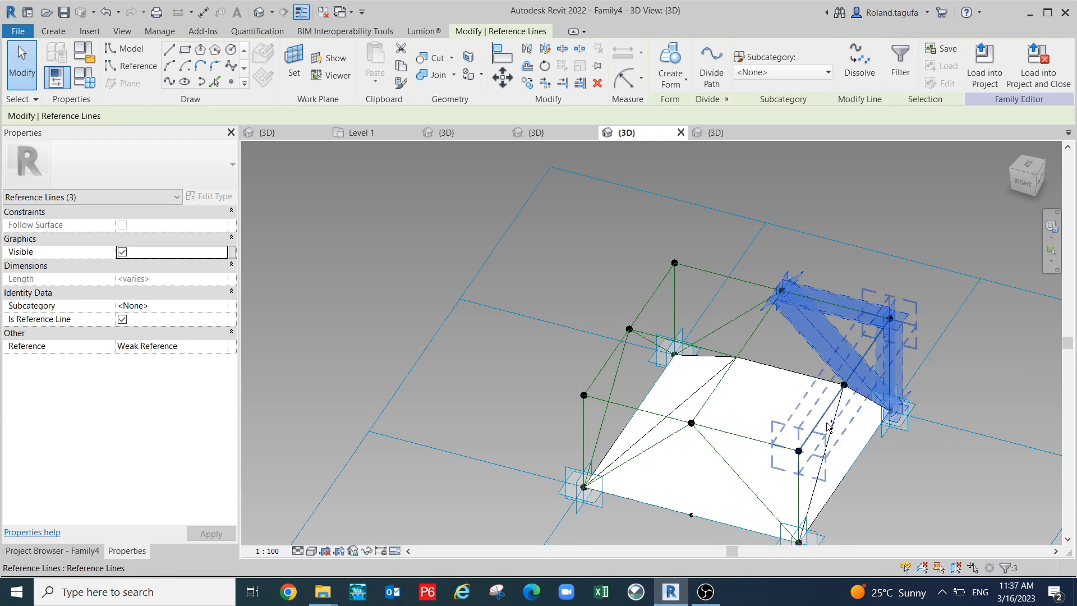
pyautogui.scroll(-2, 925, 435)
pyautogui.keyDown('shift'); pyautogui.moveTo(953, 505); pyautogui.dragTo(784, 421, button='middle'); pyautogui.keyUp('shift')
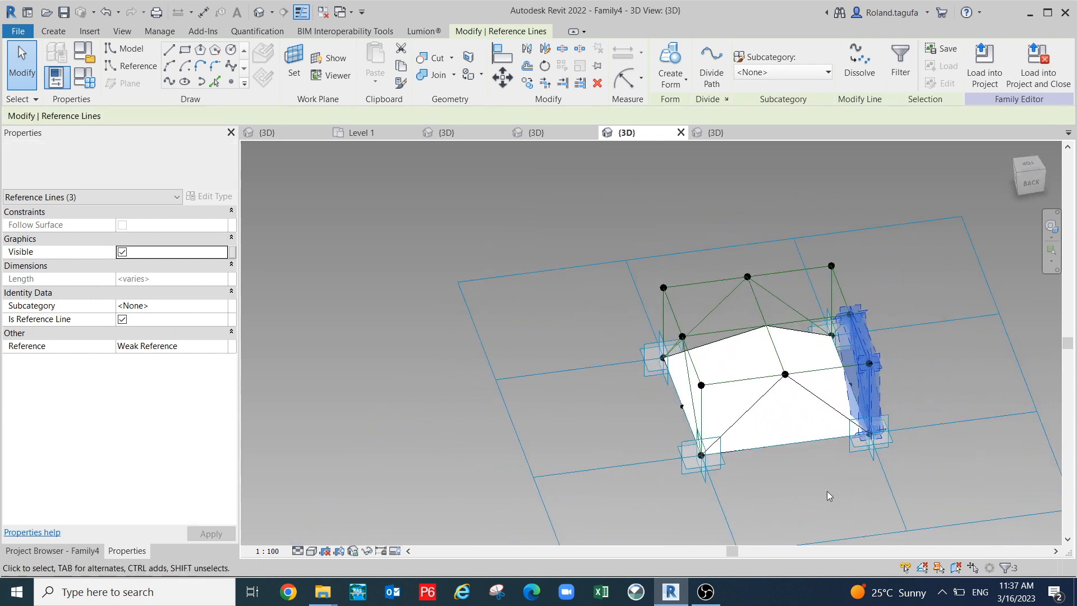
pyautogui.keyDown('ctrl'); pyautogui.click(743, 388); pyautogui.keyUp('ctrl')
pyautogui.keyDown('shift'); pyautogui.moveTo(742, 388); pyautogui.dragTo(817, 408, button='middle'); pyautogui.keyUp('shift')
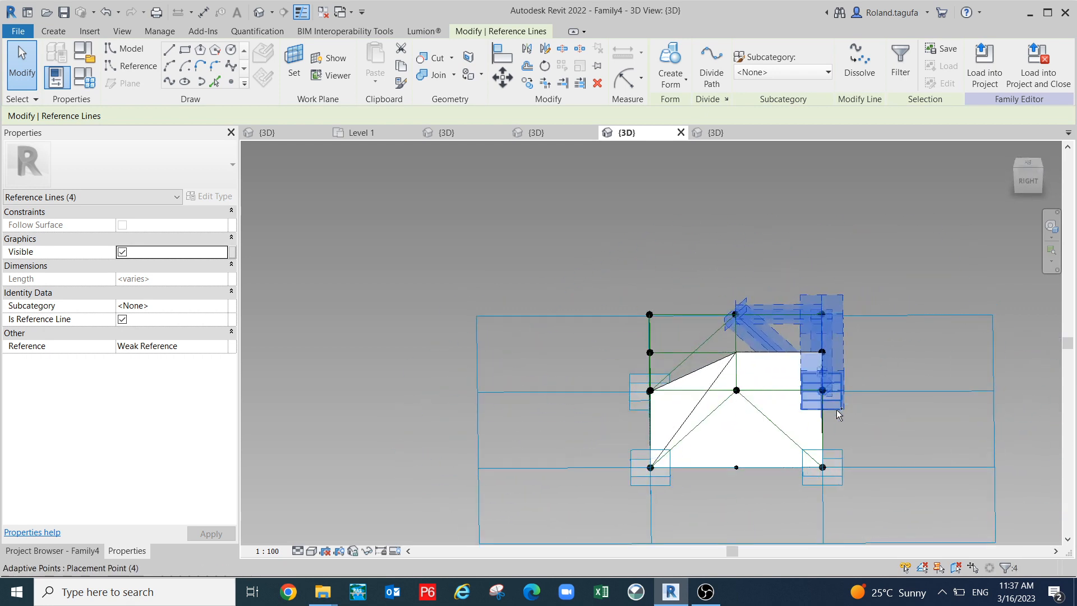
pyautogui.keyDown('ctrl'); pyautogui.click(764, 418); pyautogui.keyUp('ctrl')
pyautogui.keyDown('ctrl'); pyautogui.click(808, 388); pyautogui.keyUp('ctrl')
pyautogui.keyDown('shift'); pyautogui.moveTo(786, 464); pyautogui.dragTo(864, 427, button='middle'); pyautogui.keyUp('shift')
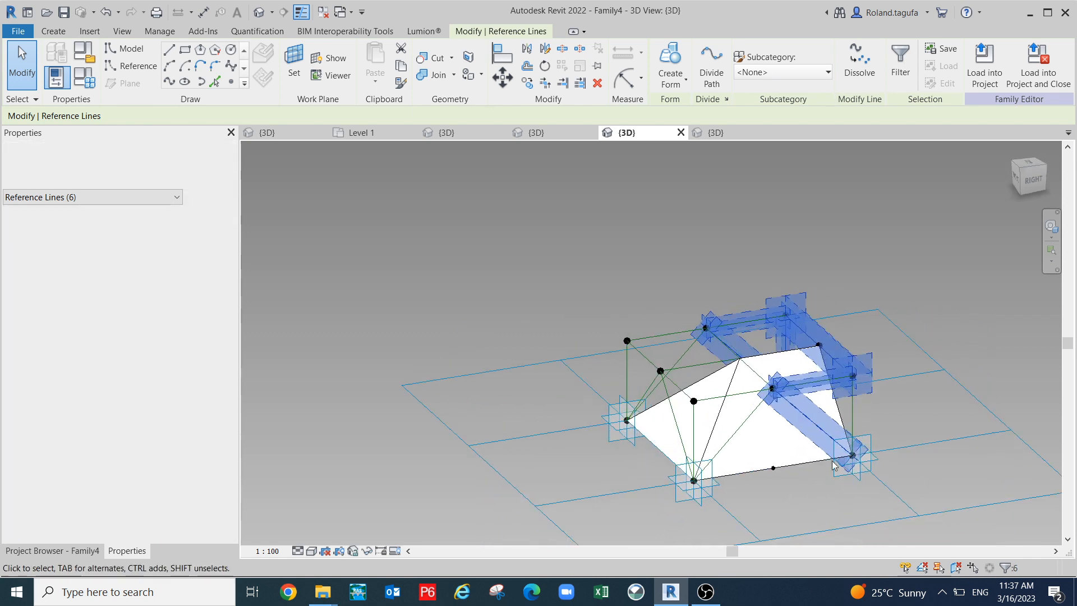
pyautogui.keyDown('ctrl'); pyautogui.click(858, 416); pyautogui.keyUp('ctrl')
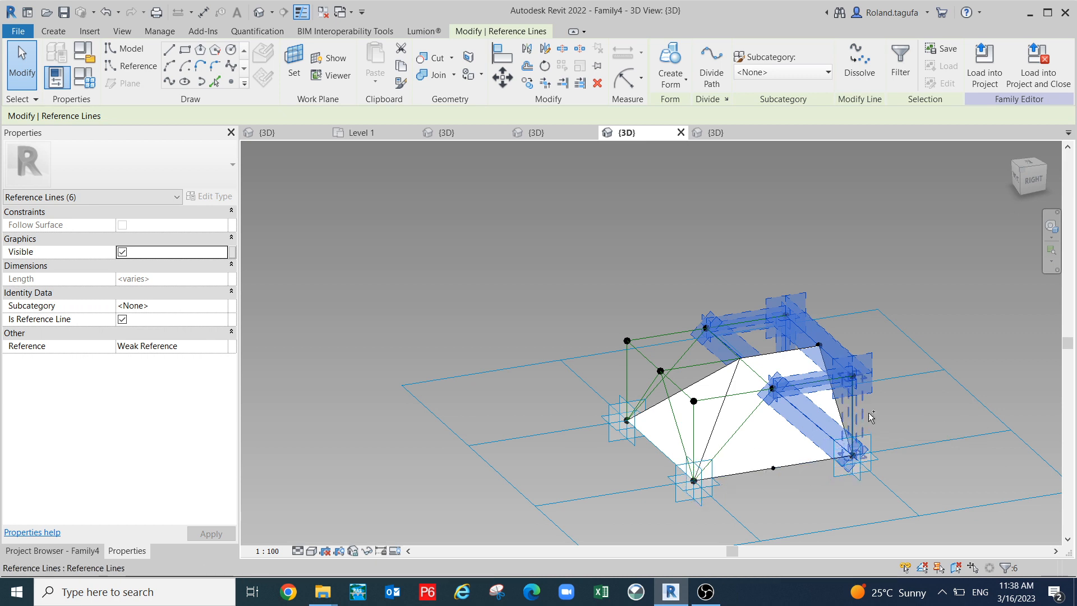
pyautogui.click(686, 81)
pyautogui.click(691, 137)
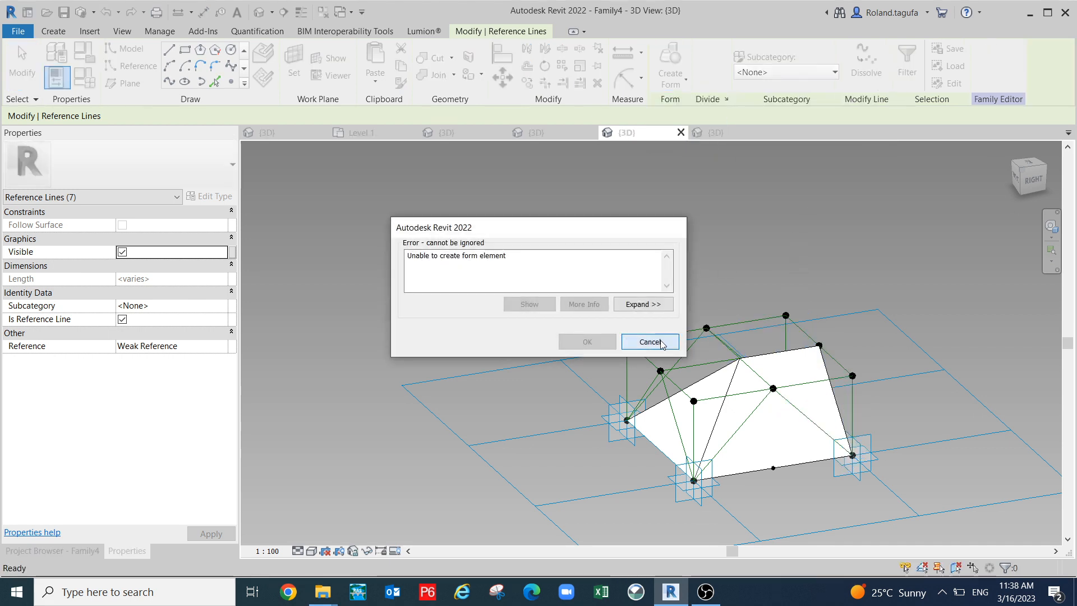
pyautogui.click(650, 341)
pyautogui.press('Escape')
# - Cut the remaining side of the ridged solid with a void form from its two corner triangles and the line joining their raised-edge midpoints
pyautogui.keyDown('shift'); pyautogui.moveTo(849, 416); pyautogui.dragTo(812, 299, button='middle'); pyautogui.keyUp('shift')
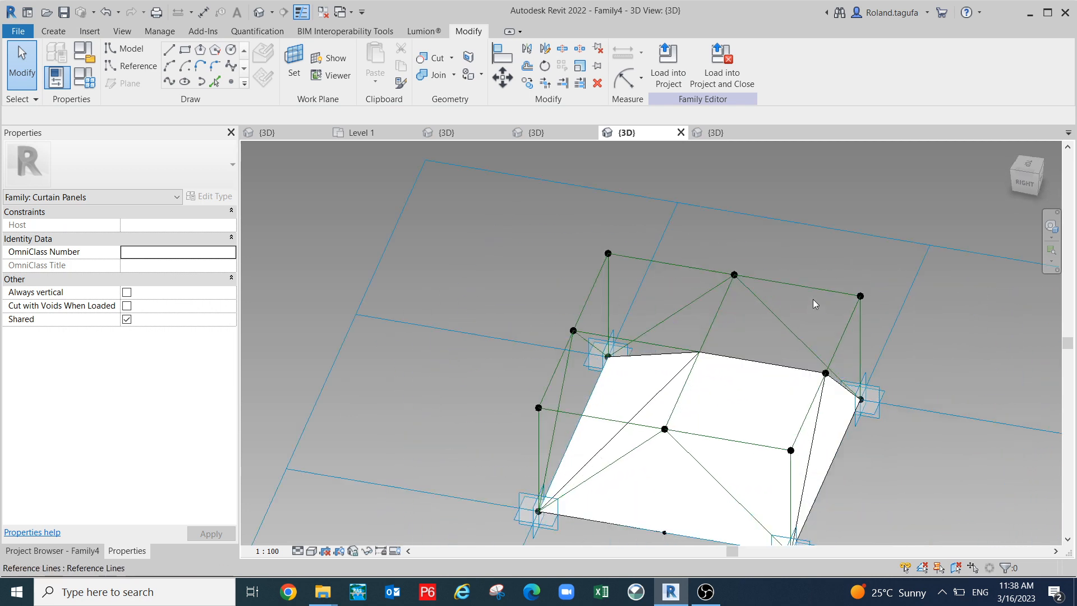
pyautogui.click(781, 318)
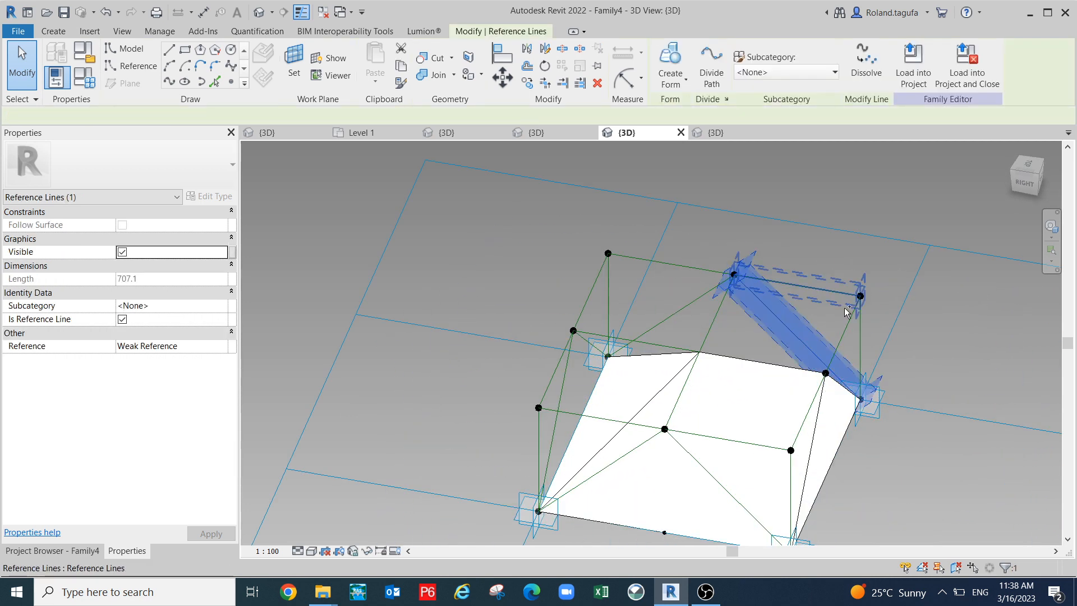
pyautogui.keyDown('ctrl'); pyautogui.click(812, 291); pyautogui.keyUp('ctrl')
pyautogui.keyDown('ctrl'); pyautogui.click(861, 342); pyautogui.keyUp('ctrl')
pyautogui.moveTo(1011, 394); pyautogui.dragTo(985, 305, button='middle')
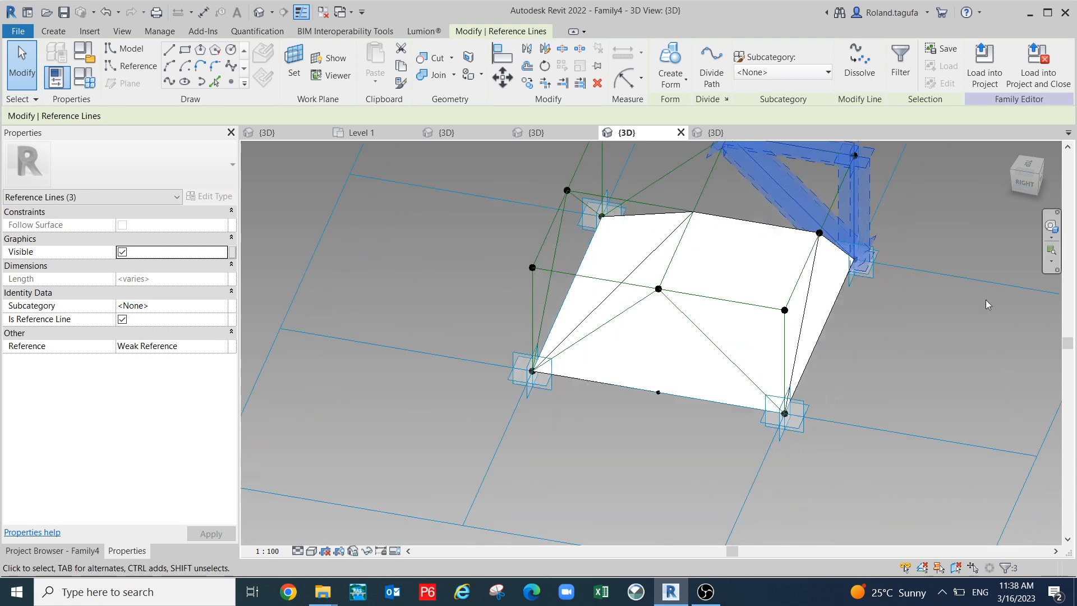
pyautogui.keyDown('shift'); pyautogui.moveTo(806, 499); pyautogui.dragTo(903, 457, button='middle'); pyautogui.keyUp('shift')
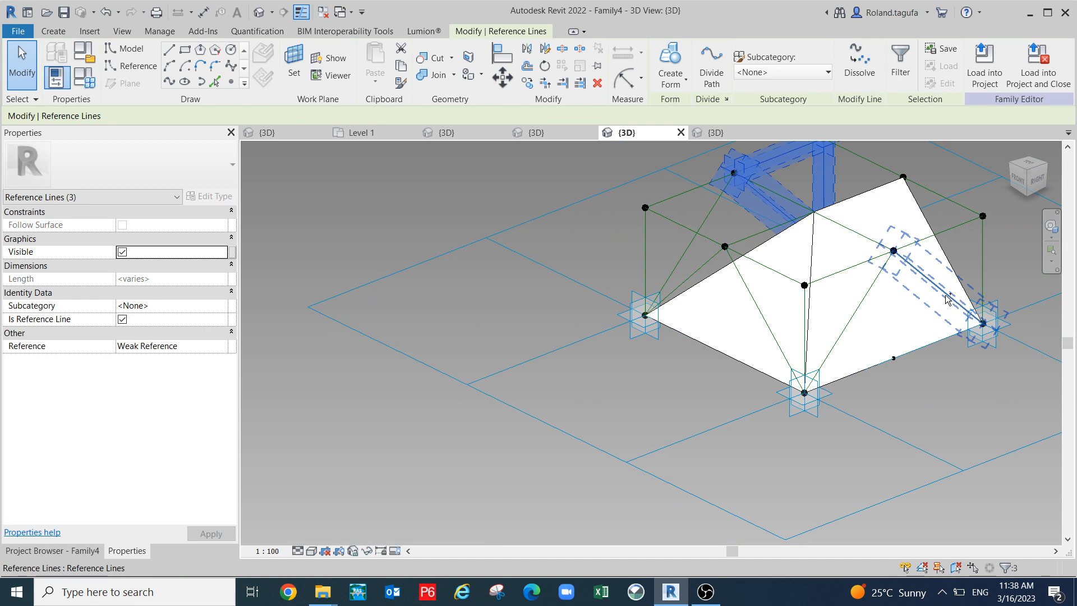
pyautogui.press('Tab')
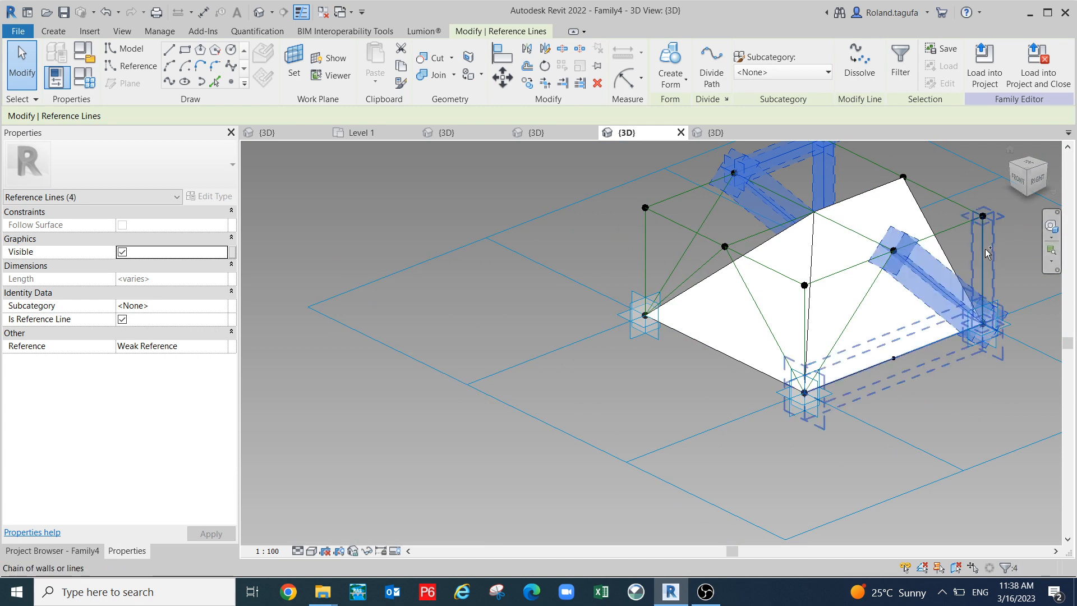
pyautogui.press('Tab')
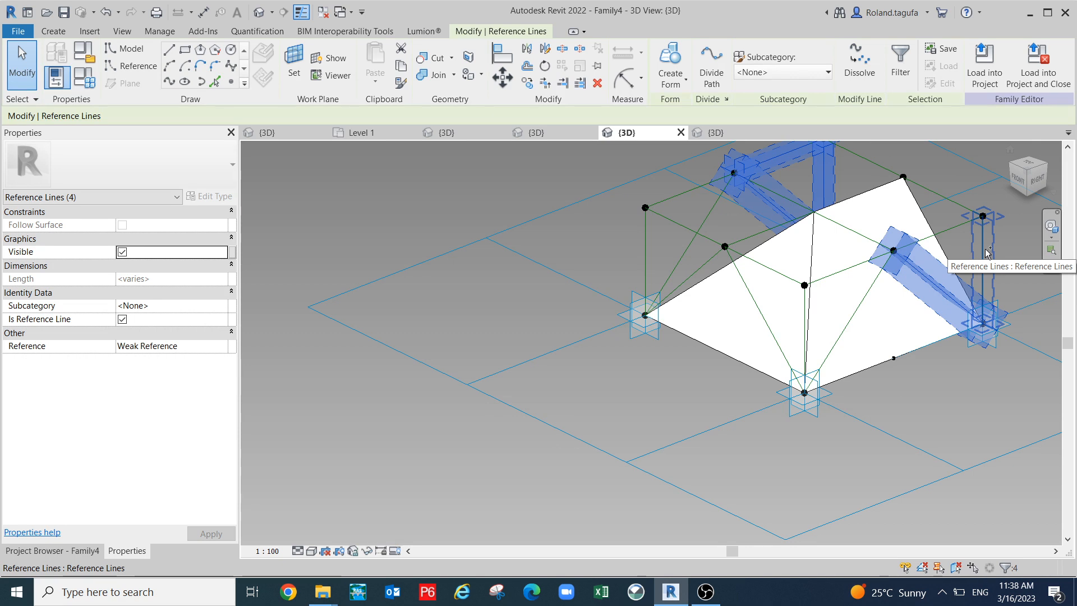
pyautogui.keyDown('ctrl'); pyautogui.click(988, 252); pyautogui.keyUp('ctrl')
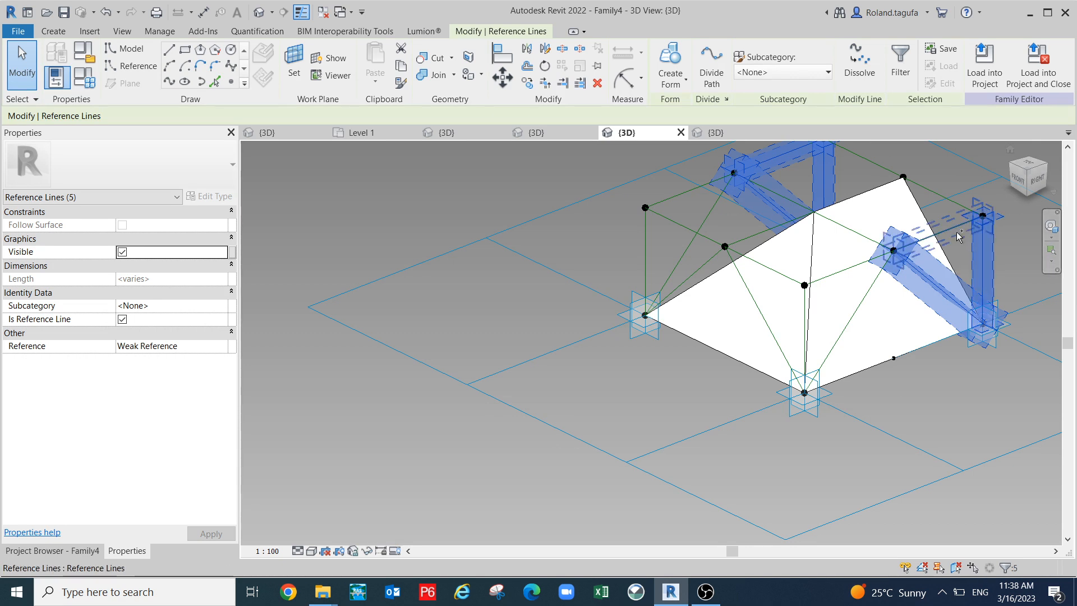
pyautogui.keyDown('ctrl'); pyautogui.click(959, 235); pyautogui.keyUp('ctrl')
pyautogui.keyDown('shift'); pyautogui.moveTo(970, 434); pyautogui.dragTo(750, 353, button='middle'); pyautogui.keyUp('shift')
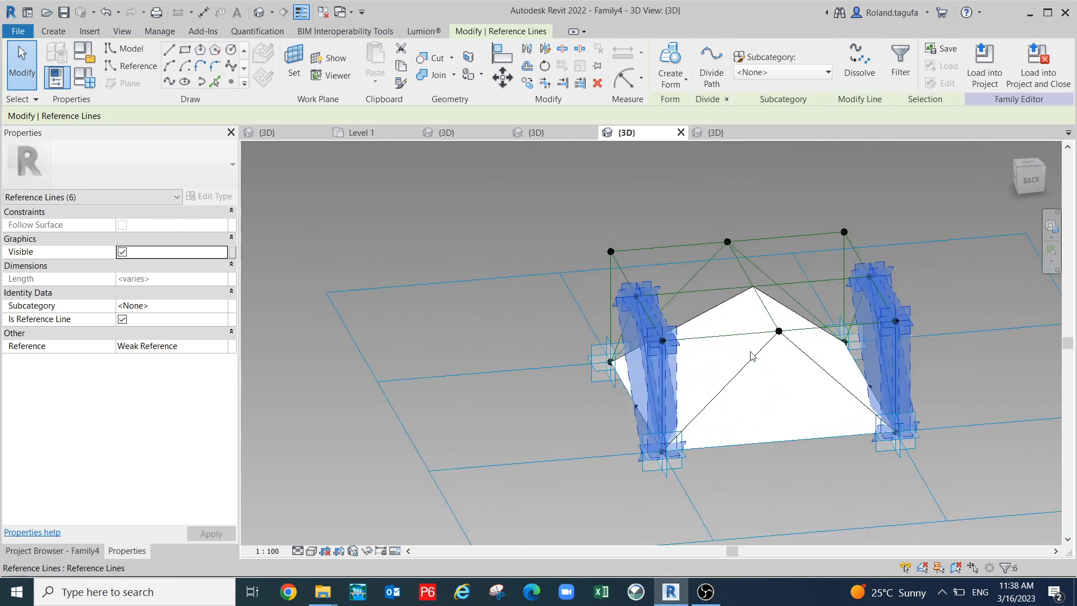
pyautogui.keyDown('ctrl'); pyautogui.click(789, 291); pyautogui.keyUp('ctrl')
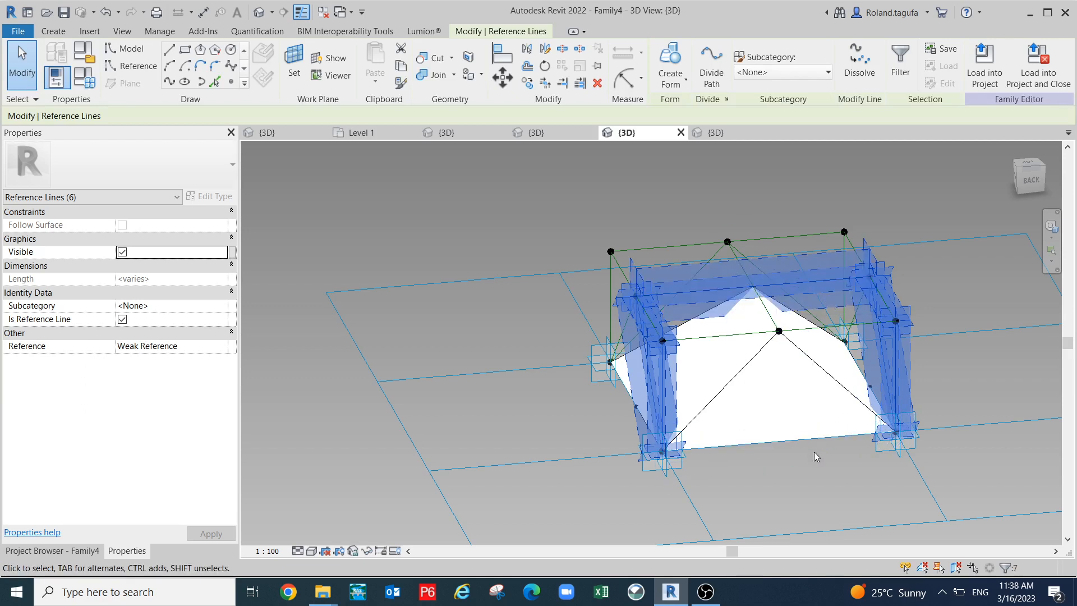
pyautogui.keyDown('shift'); pyautogui.moveTo(868, 469); pyautogui.dragTo(804, 222, button='middle'); pyautogui.keyUp('shift')
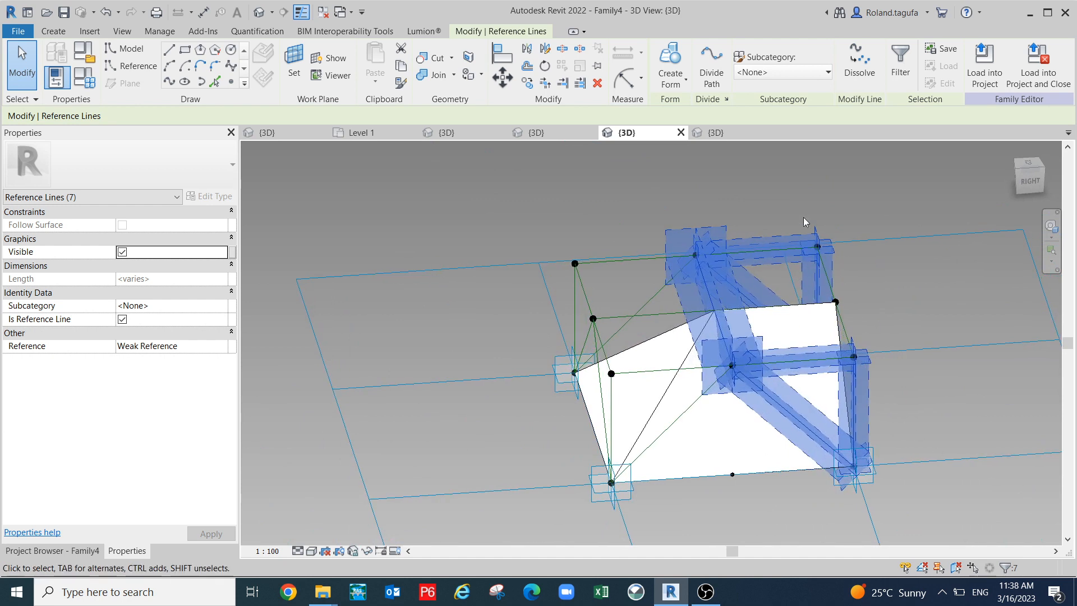
pyautogui.click(684, 81)
pyautogui.click(684, 138)
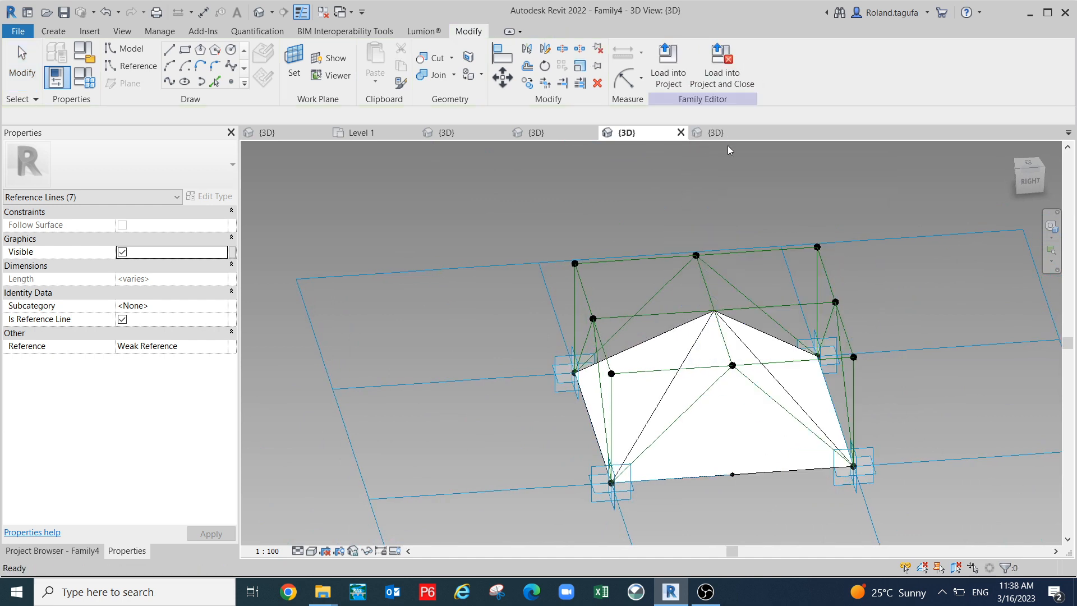
# - Flex the pyramid panel by setting the tile pattern grid's horizontal spacing to 2000
pyautogui.scroll(-4, 884, 361)
pyautogui.keyDown('shift'); pyautogui.moveTo(753, 487); pyautogui.dragTo(837, 472, button='middle'); pyautogui.keyUp('shift')
pyautogui.moveTo(491, 374); pyautogui.dragTo(514, 347, button='middle')
pyautogui.click(585, 419)
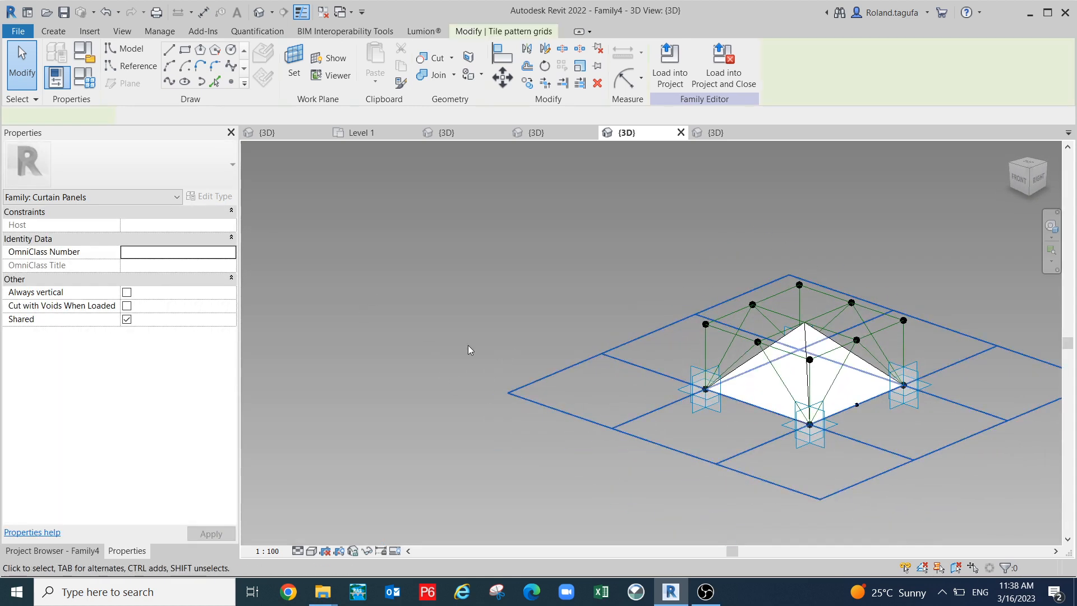
pyautogui.click(170, 226)
pyautogui.write('2000')
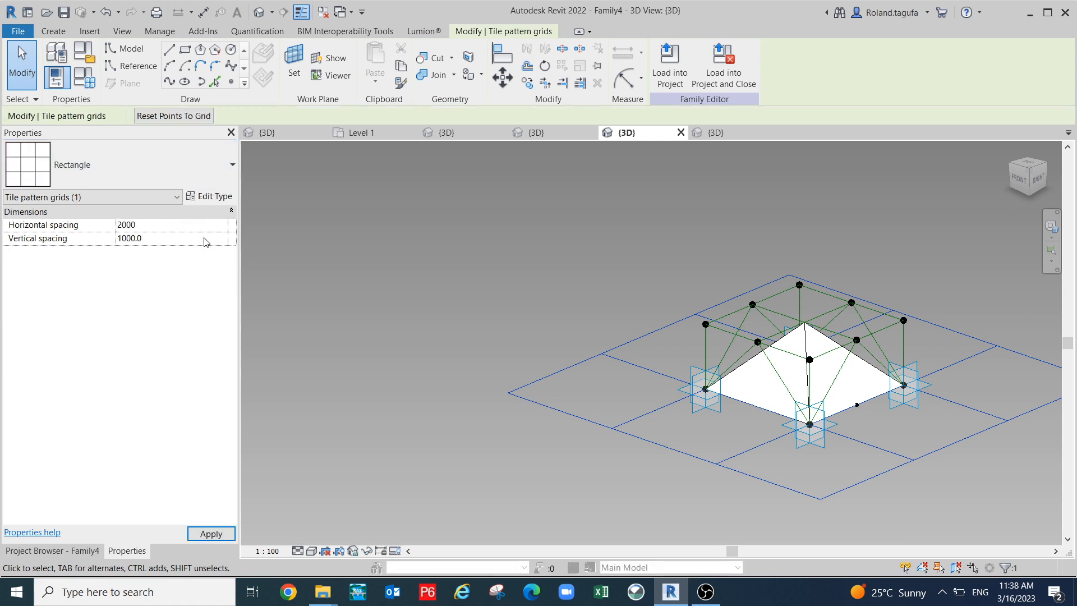
pyautogui.scroll(-2, 338, 416)
pyautogui.moveTo(340, 418); pyautogui.dragTo(220, 369, button='middle')
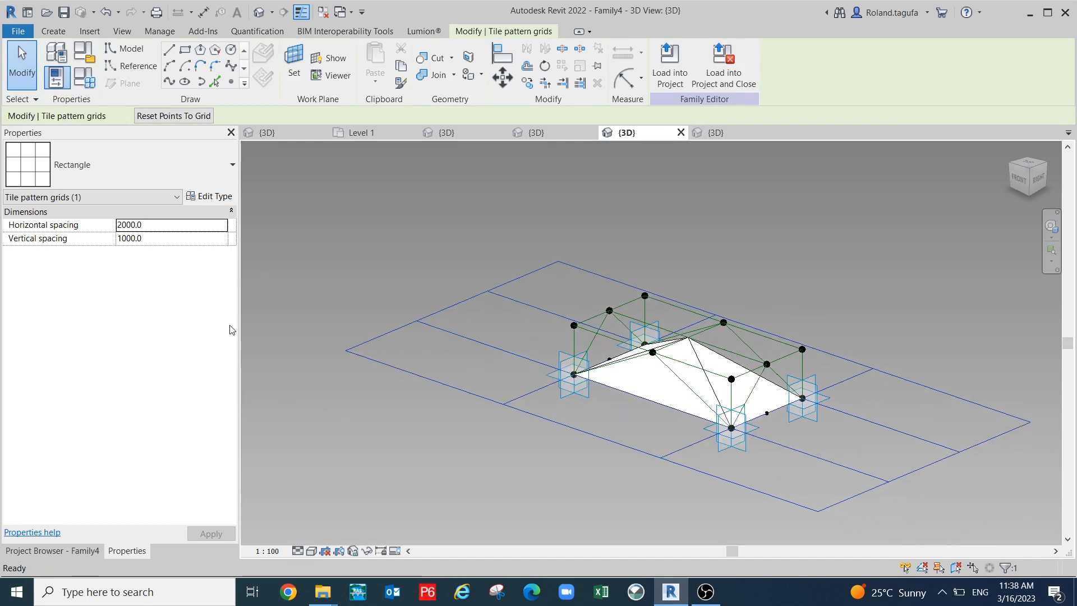
# - Return the tile pattern grid's horizontal spacing to 1000
pyautogui.click(169, 224)
pyautogui.write('10')
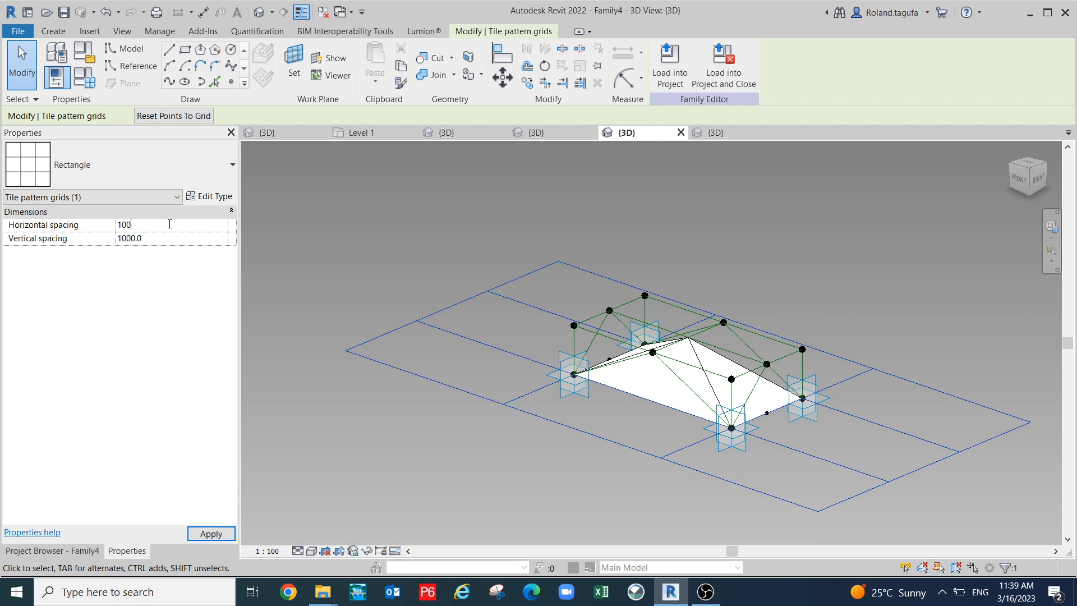
pyautogui.press('Return')
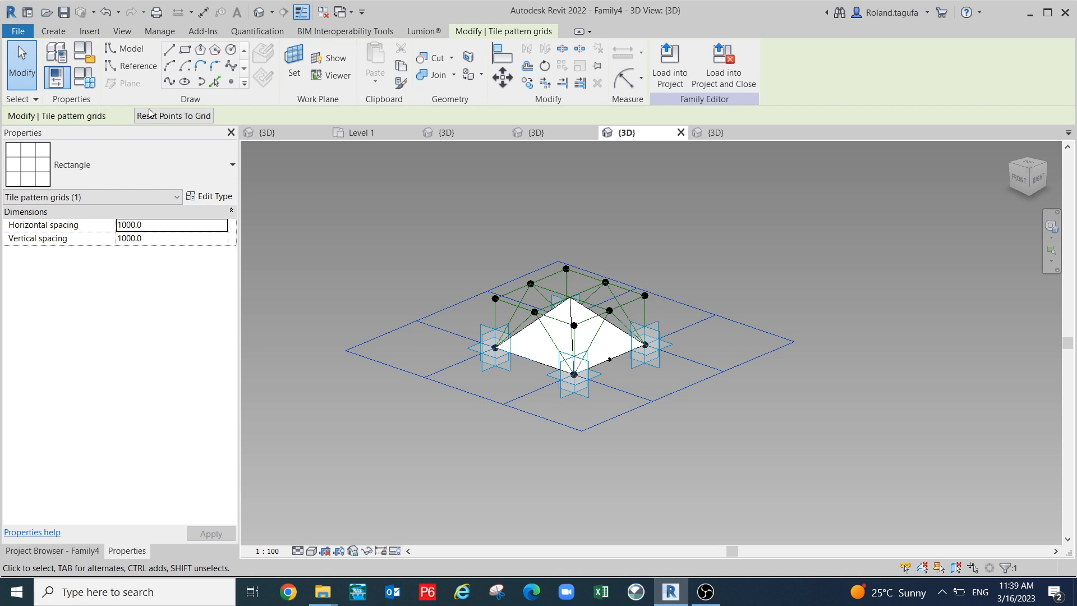
# - Set the family's height parameter H to 1000 and apply it to the pyramid panel
pyautogui.click(83, 85)
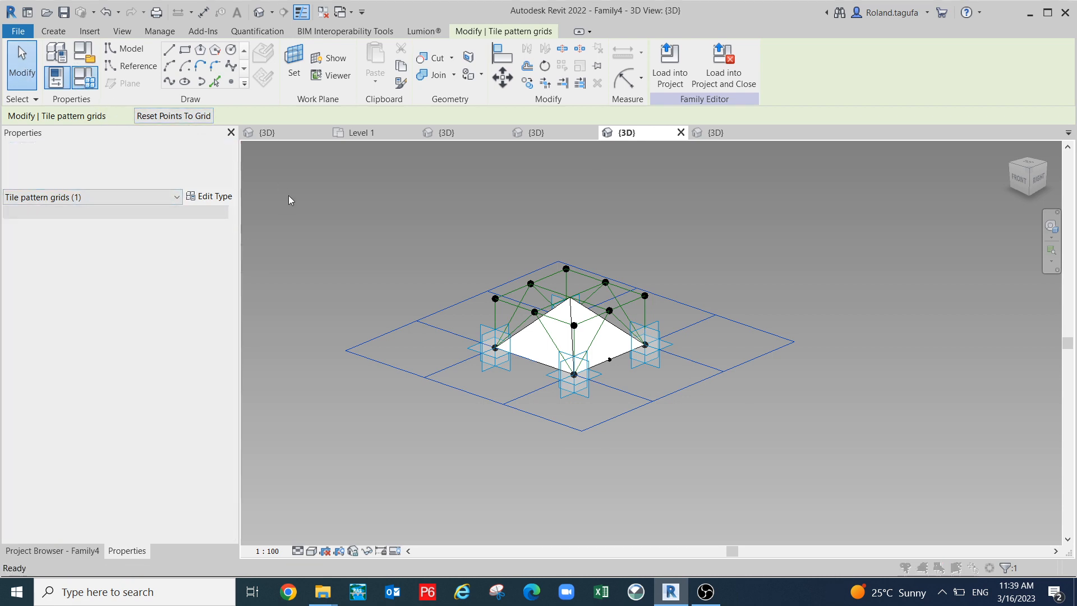
pyautogui.click(223, 223)
pyautogui.write('1000')
pyautogui.click(400, 415)
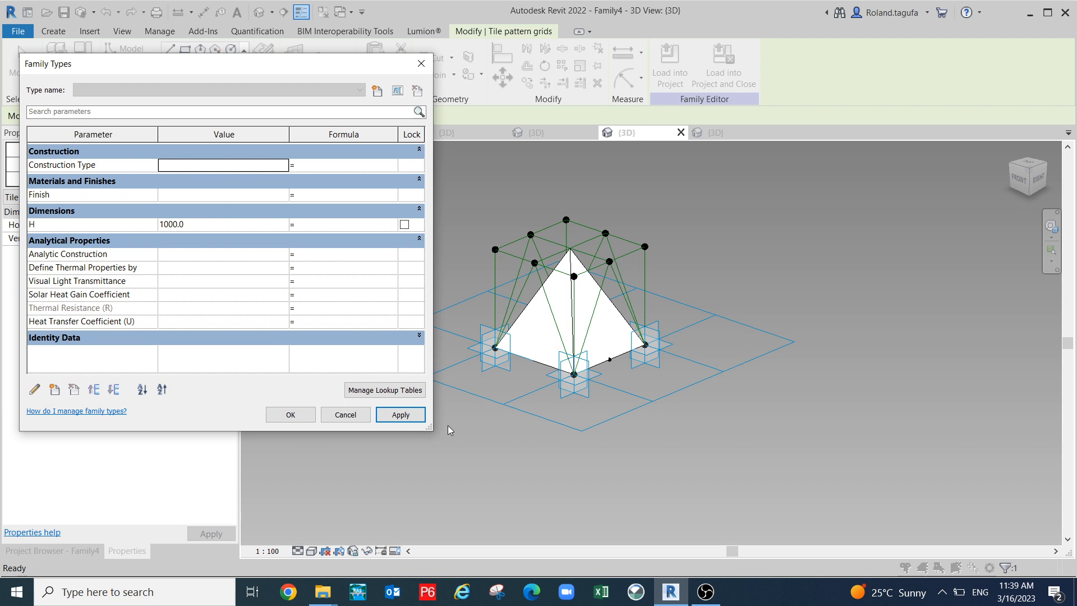
# - Flex the pyramid panel by applying a height parameter H of 7000, and set H to 700
pyautogui.click(206, 227)
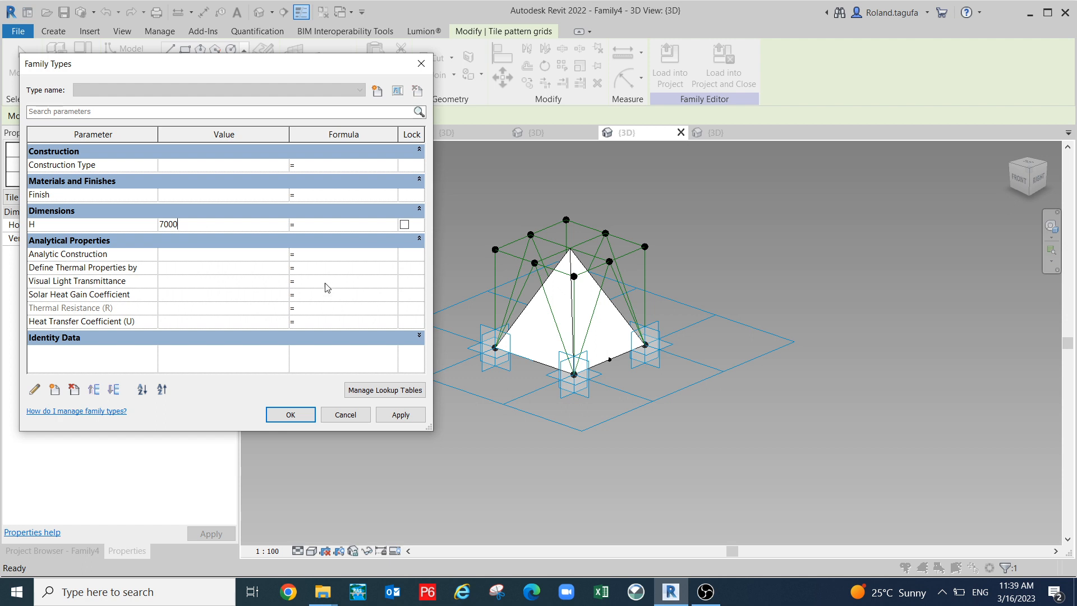
pyautogui.click(396, 418)
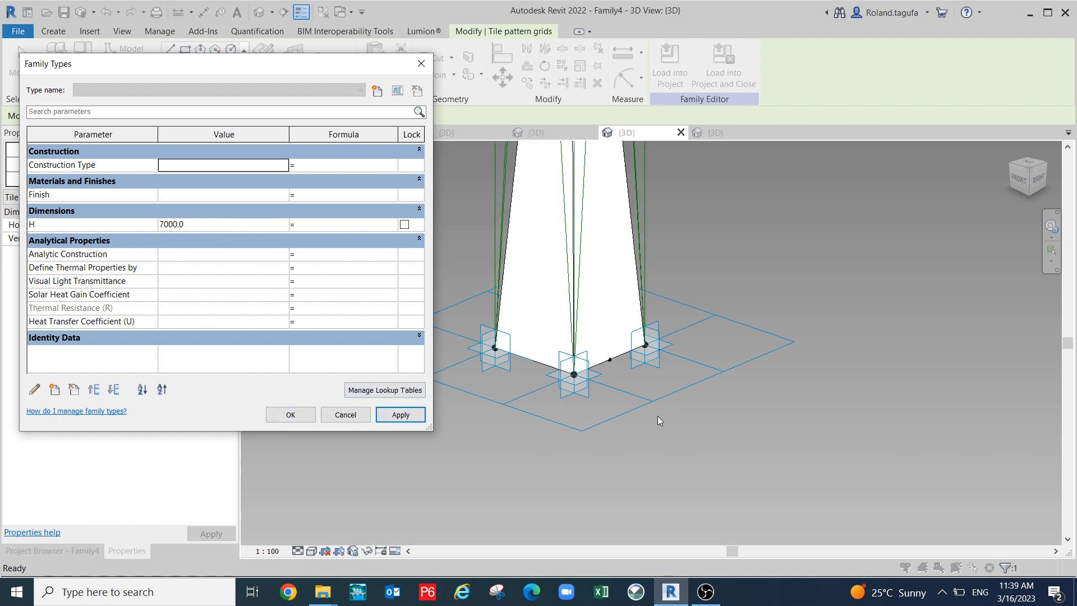
pyautogui.click(202, 226)
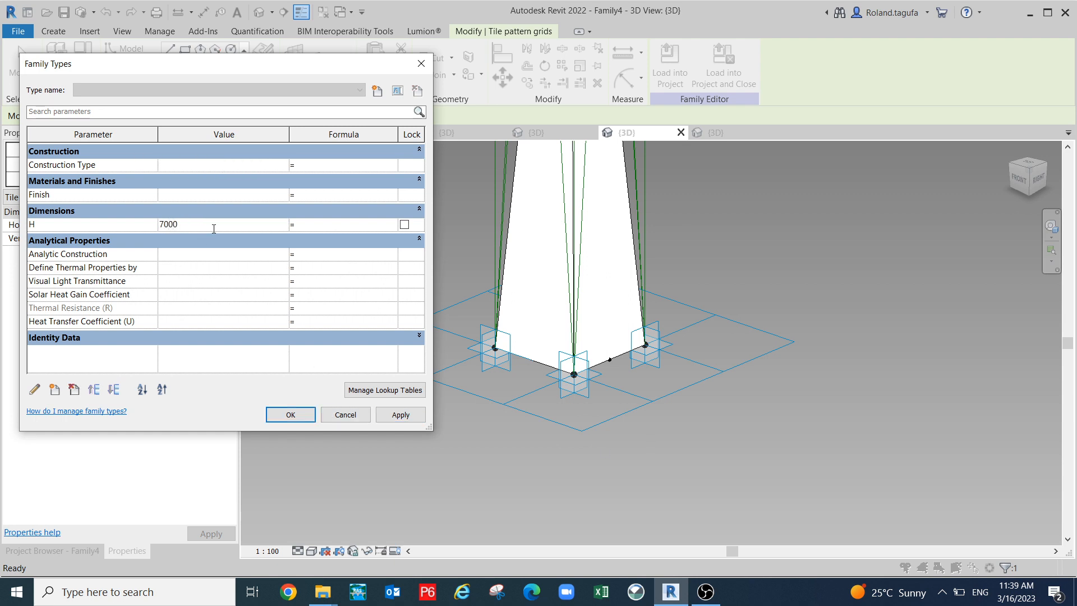
pyautogui.write('700')
pyautogui.click(400, 415)
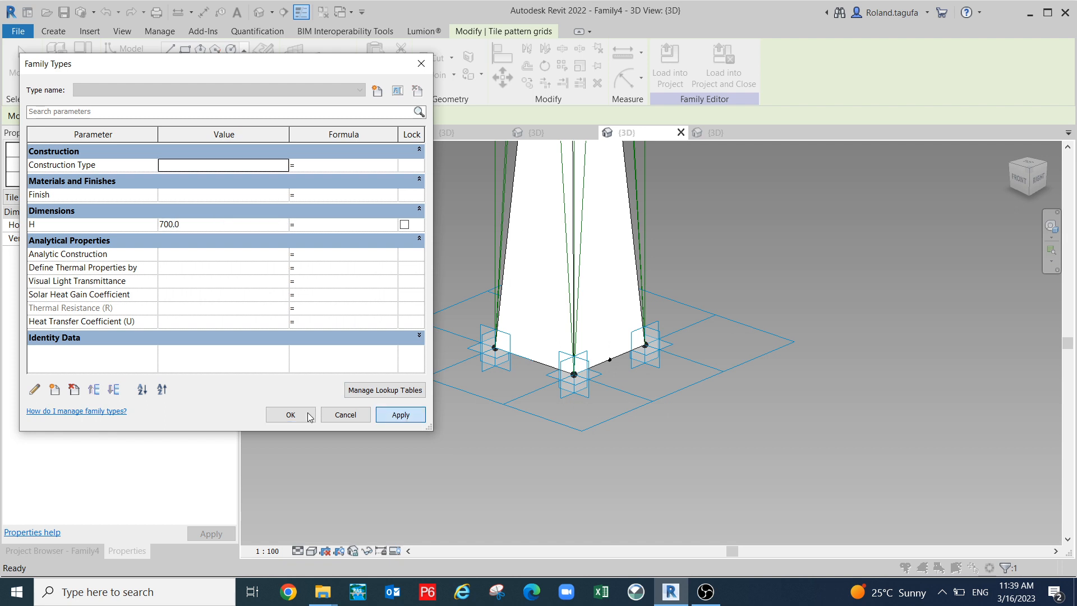
pyautogui.click(291, 415)
pyautogui.moveTo(649, 470); pyautogui.dragTo(598, 528, button='middle')
pyautogui.scroll(1, 602, 452)
pyautogui.moveTo(602, 452); pyautogui.dragTo(525, 450, button='middle')
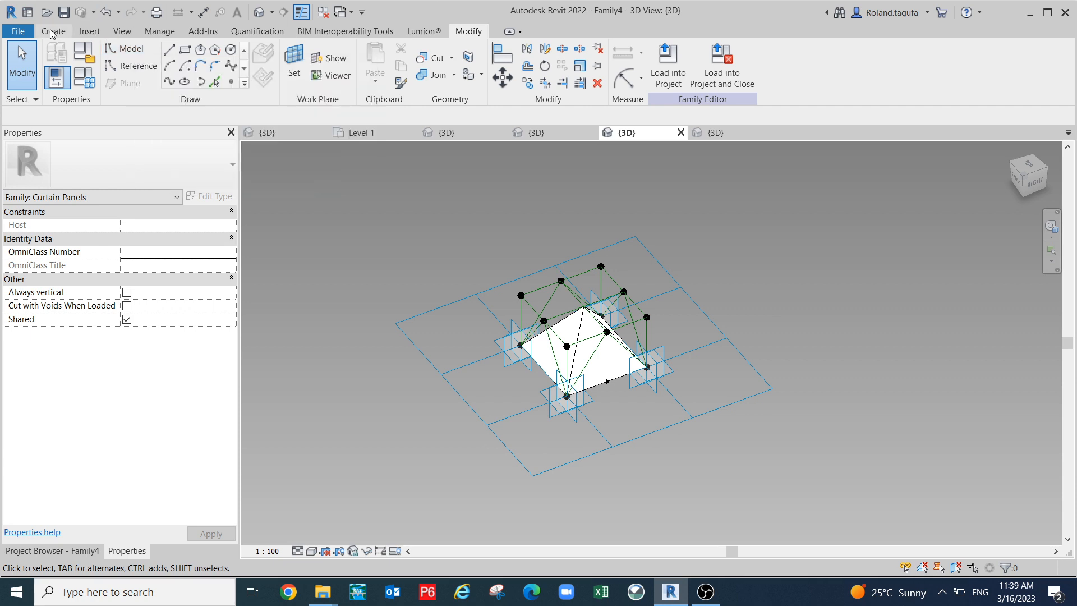
# - Save the family in the Patern Base folder as AC_4 Points PATTERN Base Pyramid, with the maximum backups at 1
pyautogui.click(64, 11)
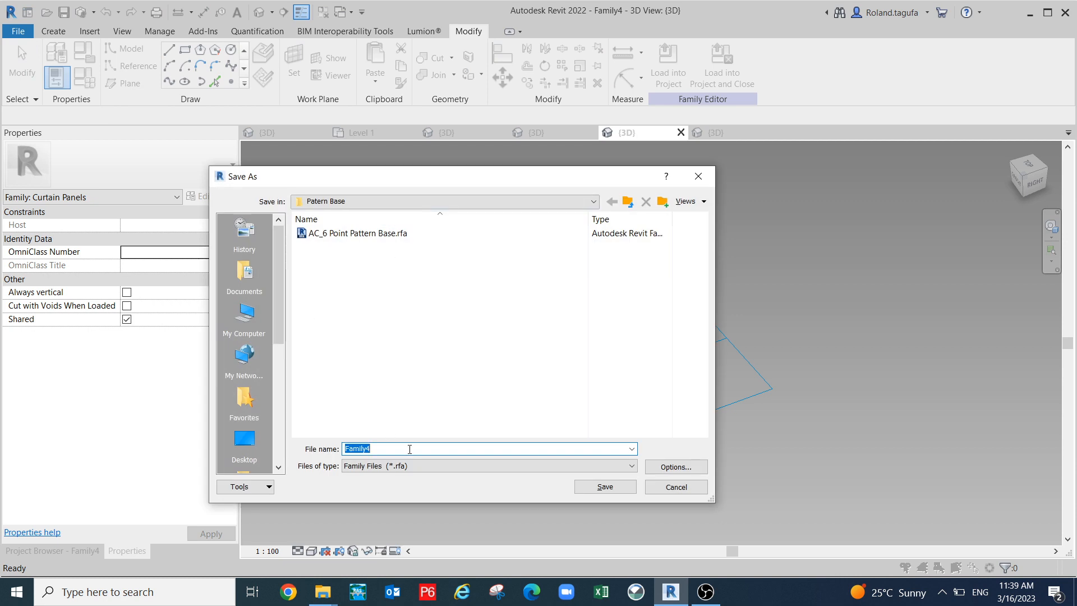
pyautogui.write('AX')
pyautogui.press('BackSpace')
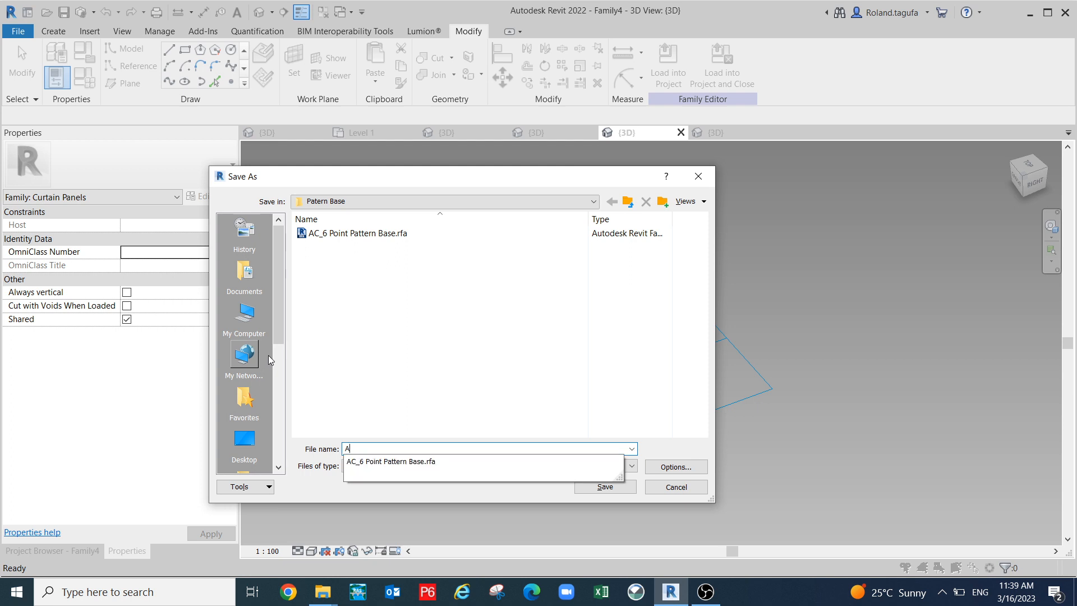
pyautogui.write('C')
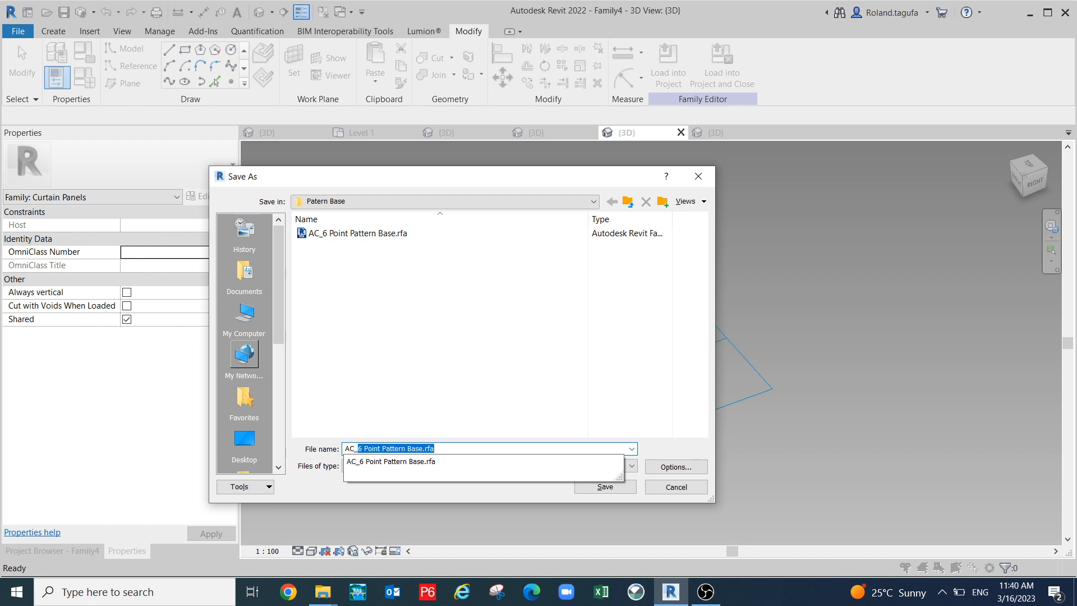
pyautogui.write('_4 Po')
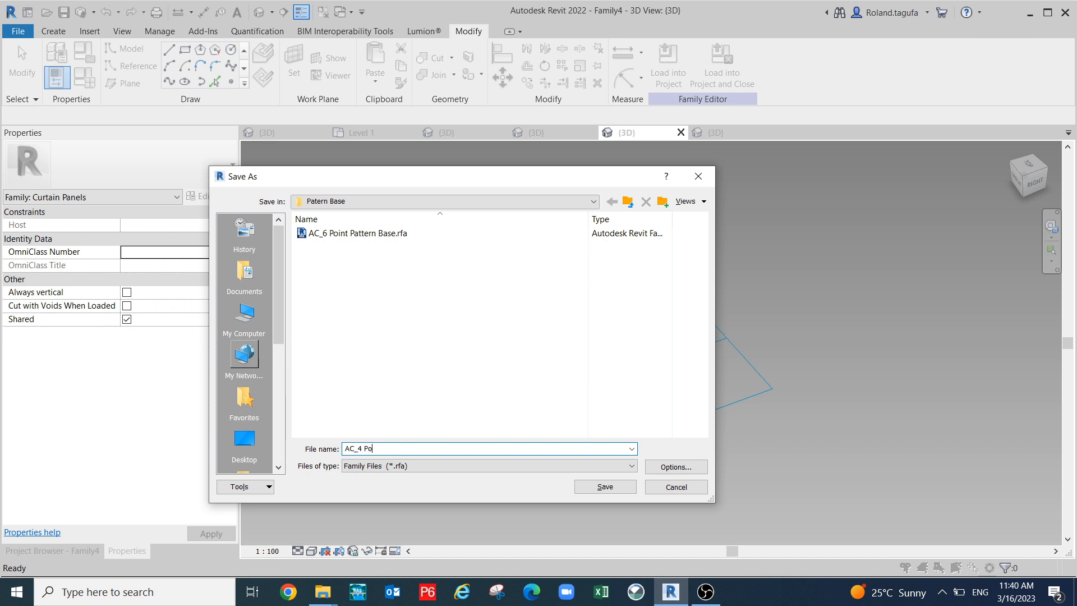
pyautogui.write('t')
pyautogui.write('q')
pyautogui.write('TERN Base Pyramid')
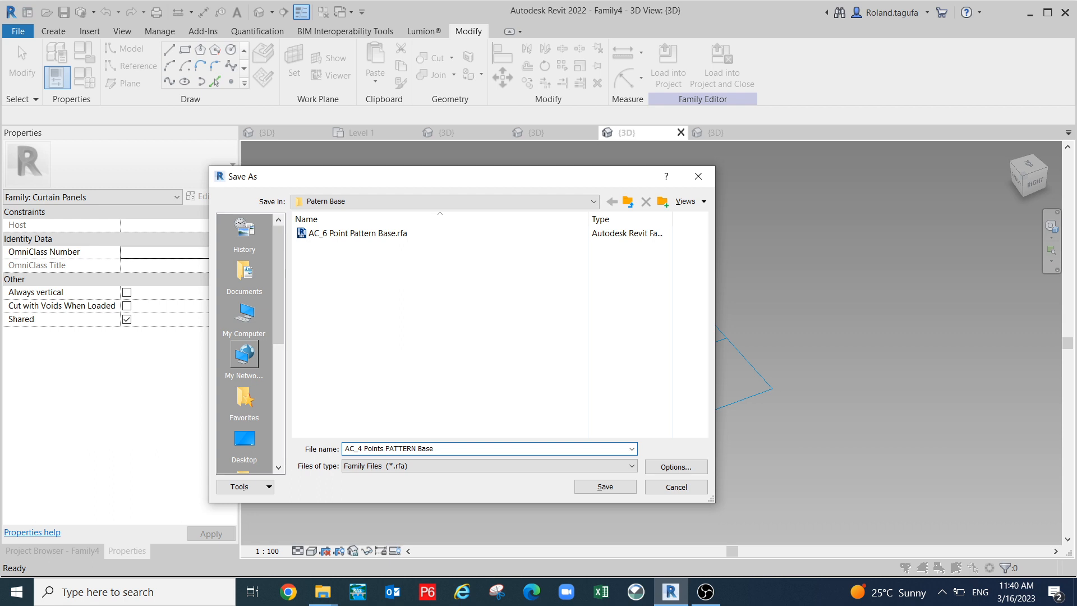
pyautogui.write('Py')
pyautogui.write('ra')
pyautogui.write('a')
pyautogui.click(685, 466)
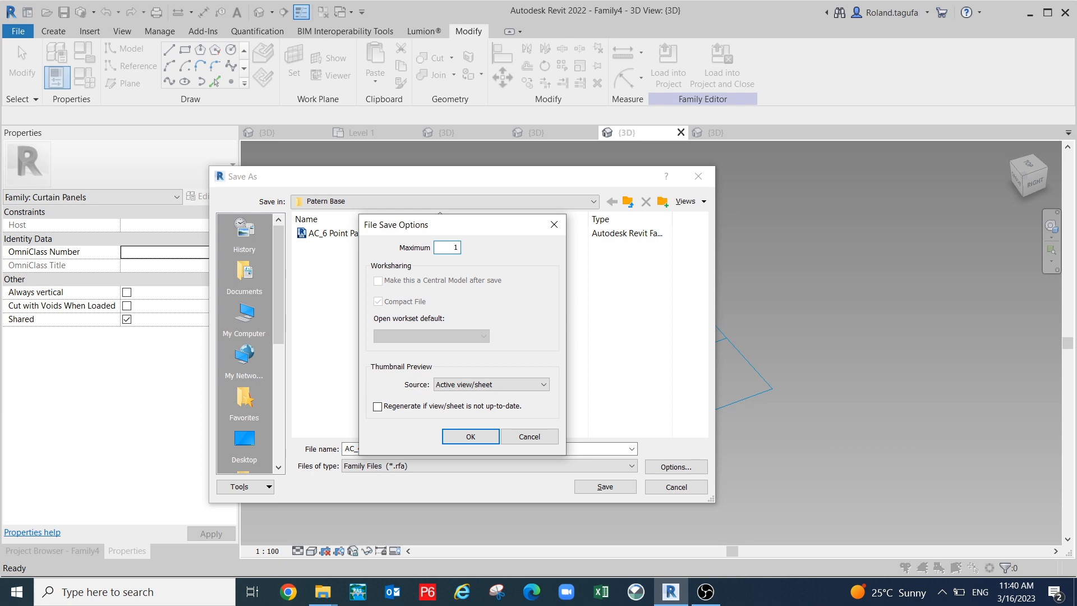
pyautogui.click(477, 437)
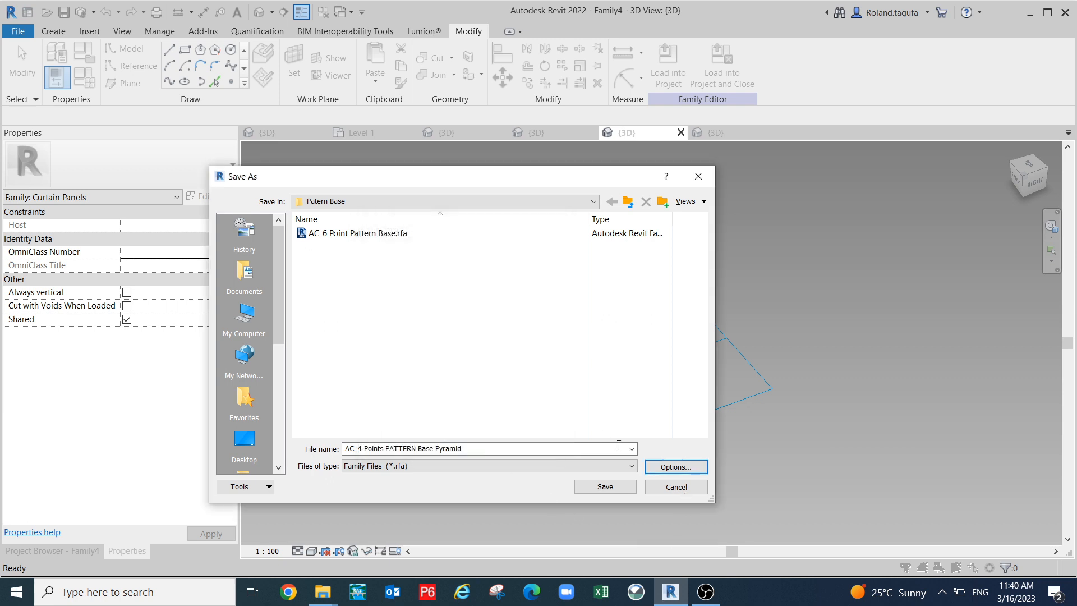
pyautogui.click(606, 488)
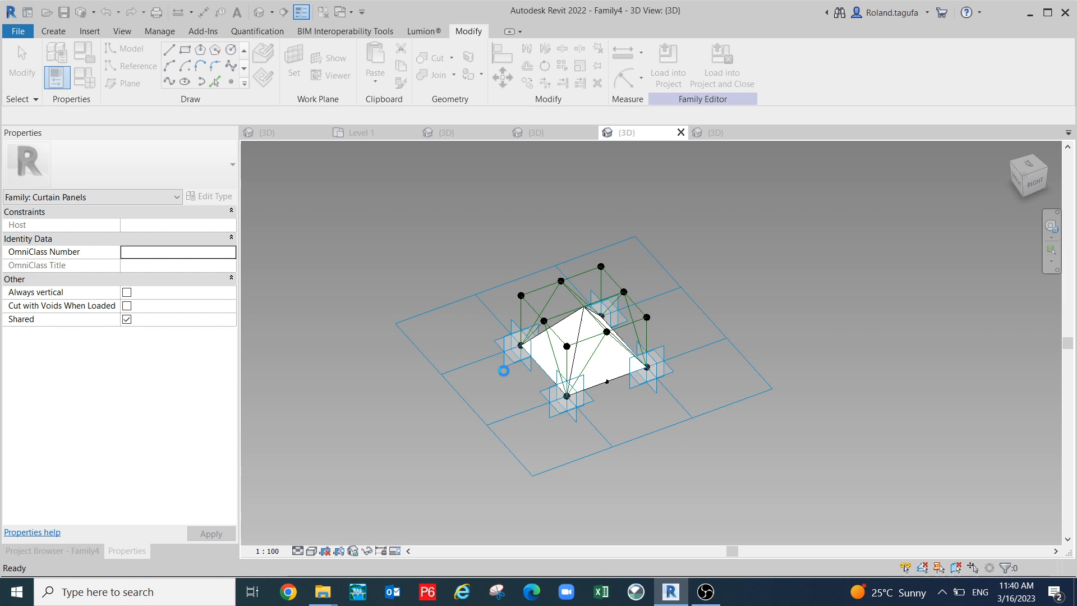
# - Load the pyramid panel family into Family1 and show the mass in its 3D view
pyautogui.scroll(2, 506, 370)
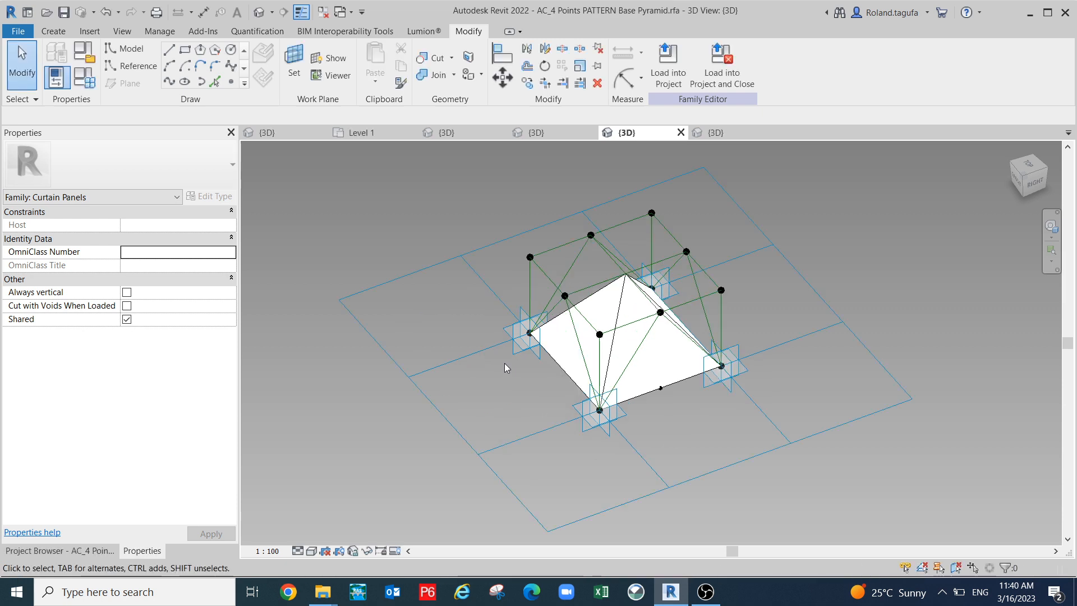
pyautogui.click(668, 66)
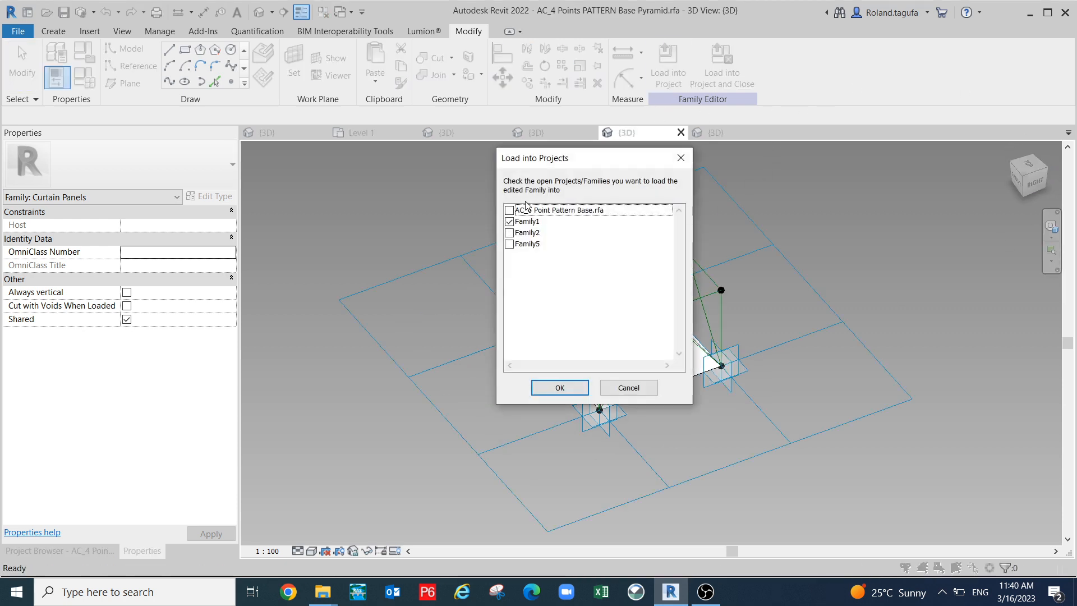
pyautogui.click(560, 387)
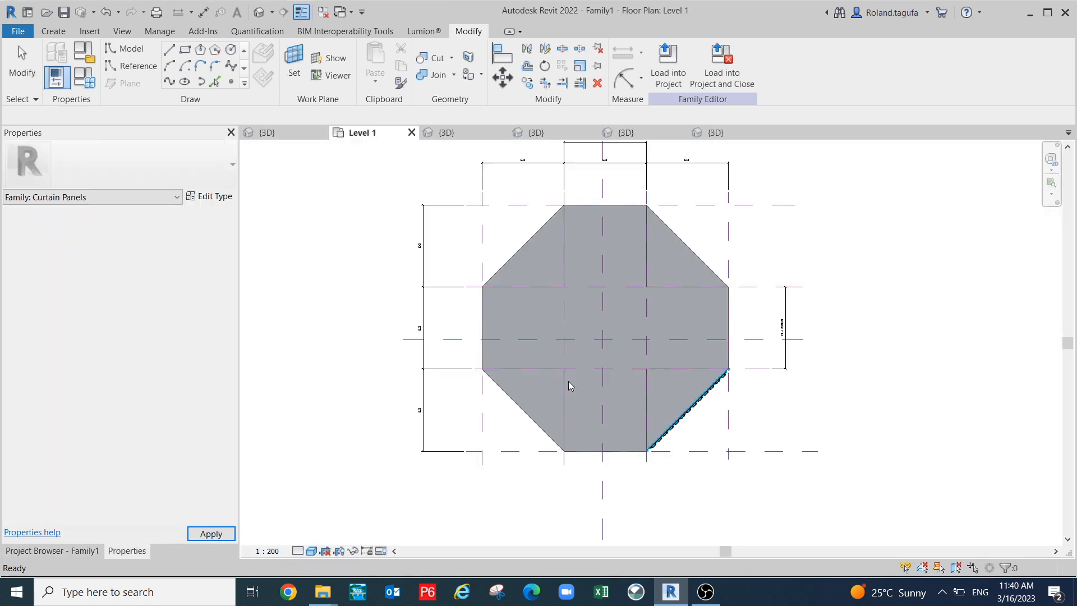
pyautogui.click(267, 133)
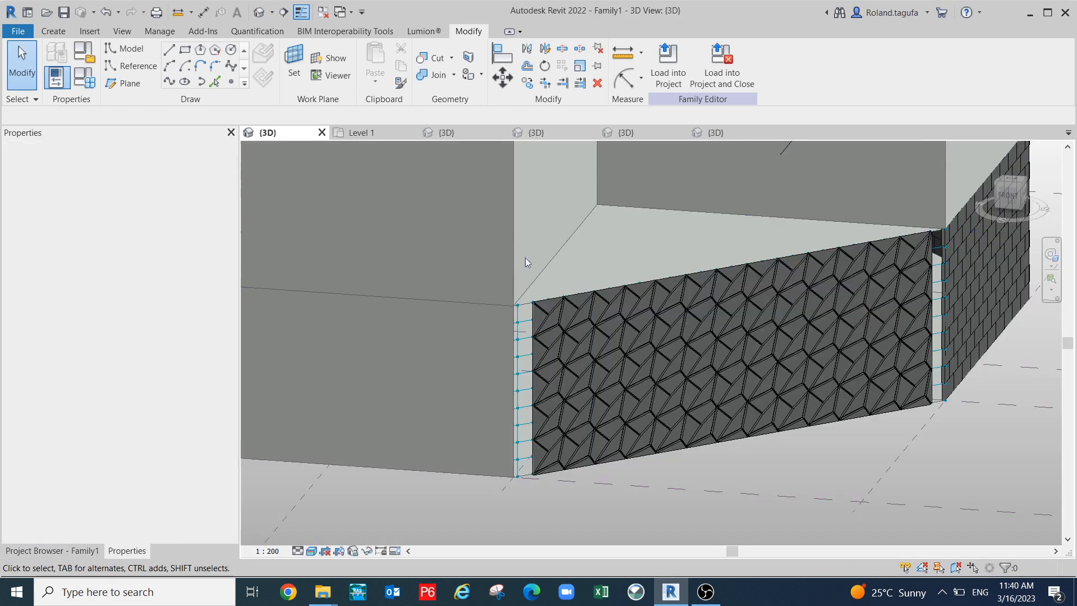
# - Delete both Family5 triangular panel repeaters from the divided surface of the mass
pyautogui.click(578, 345)
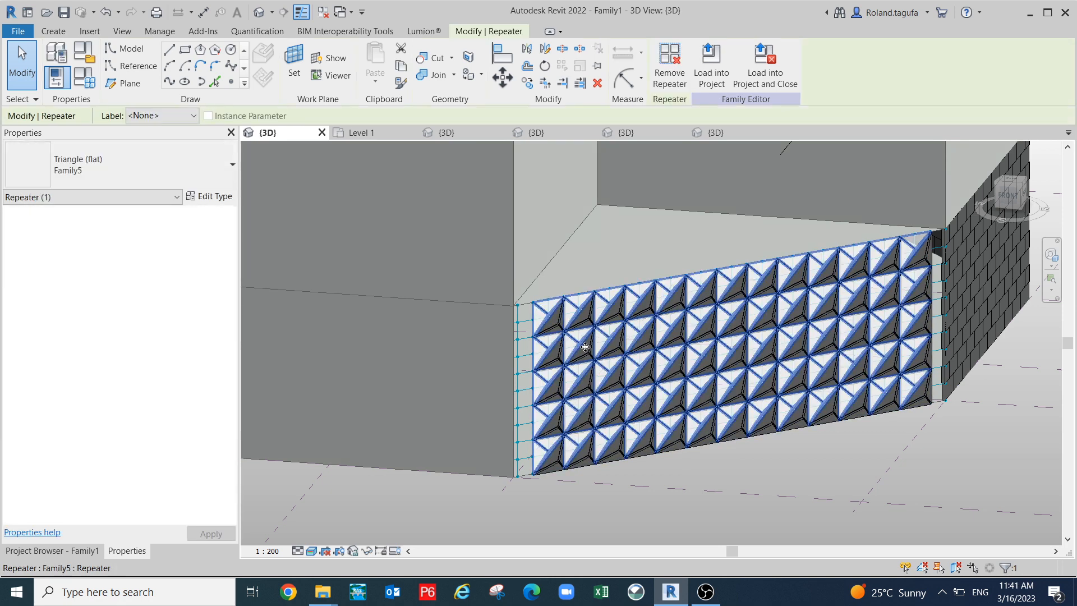
pyautogui.press('Escape')
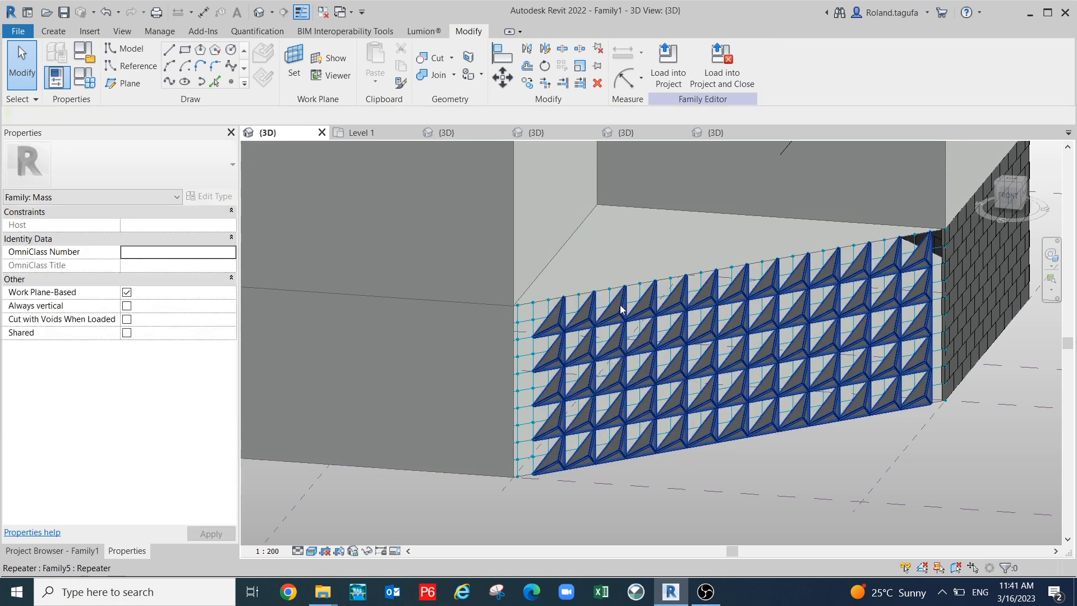
pyautogui.click(549, 332)
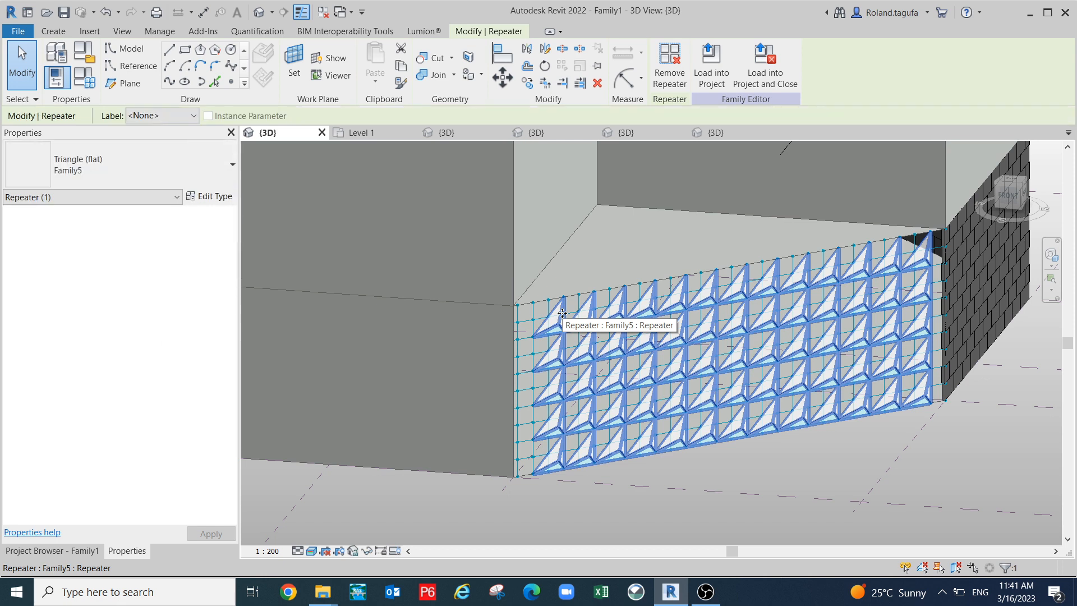
pyautogui.press('Escape')
pyautogui.scroll(1, 535, 391)
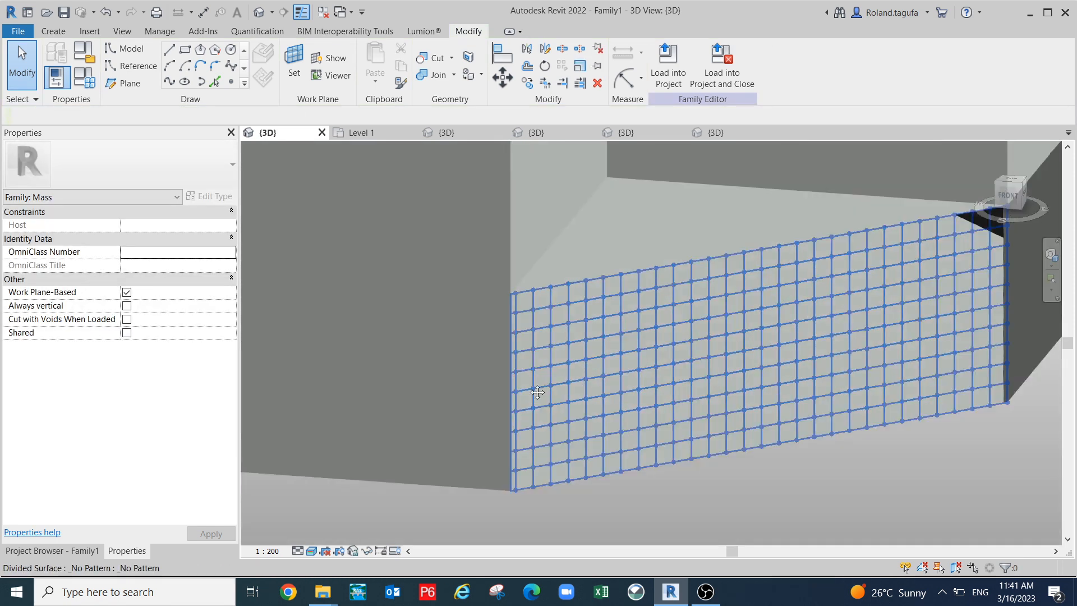
pyautogui.moveTo(511, 381); pyautogui.dragTo(512, 353, button='middle')
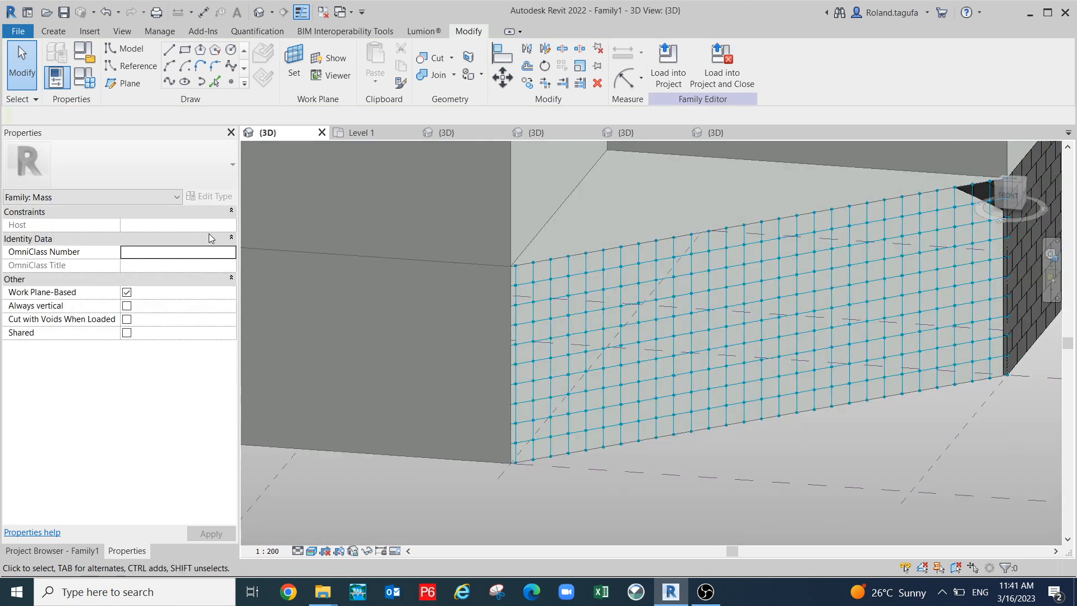
# - Place one AC_4 Points PATTERN Base Pyramid component on four divided-surface nodes that span two grid cells in each direction
pyautogui.click(40, 550)
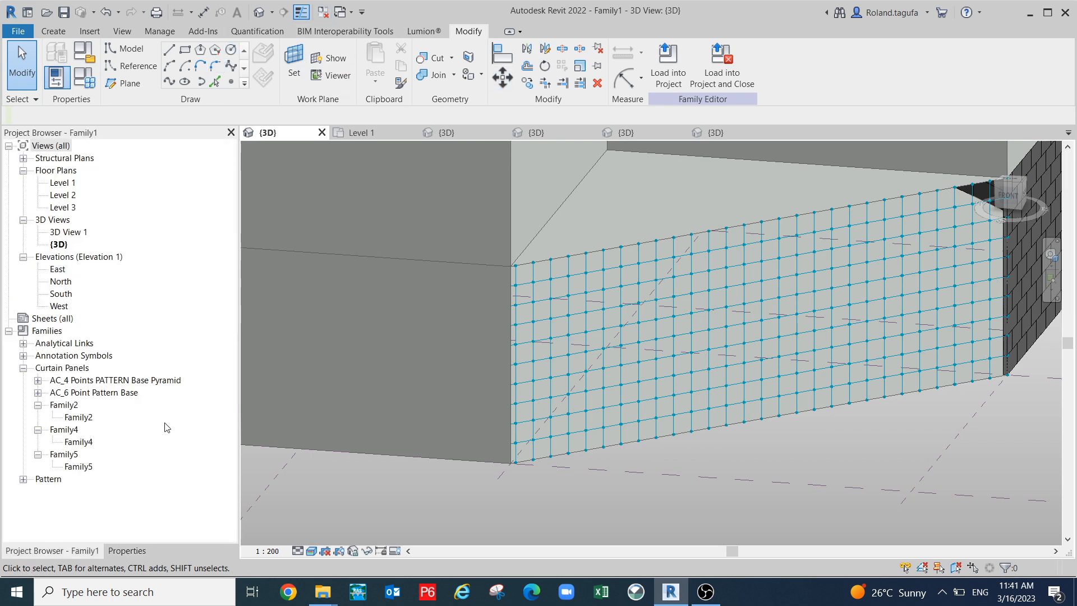
pyautogui.click(55, 34)
pyautogui.click(380, 61)
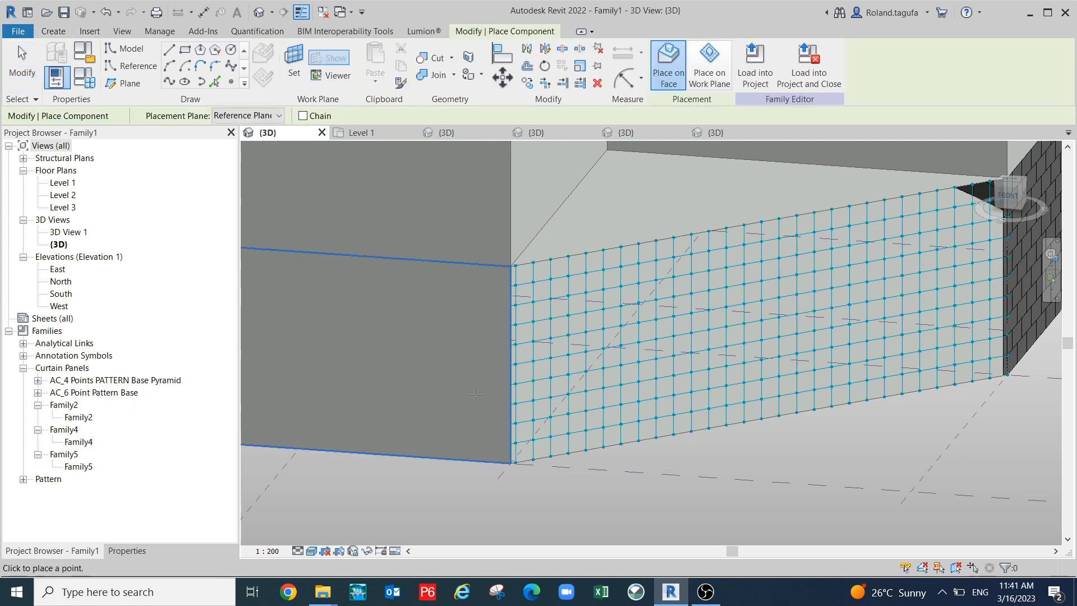
pyautogui.click(134, 553)
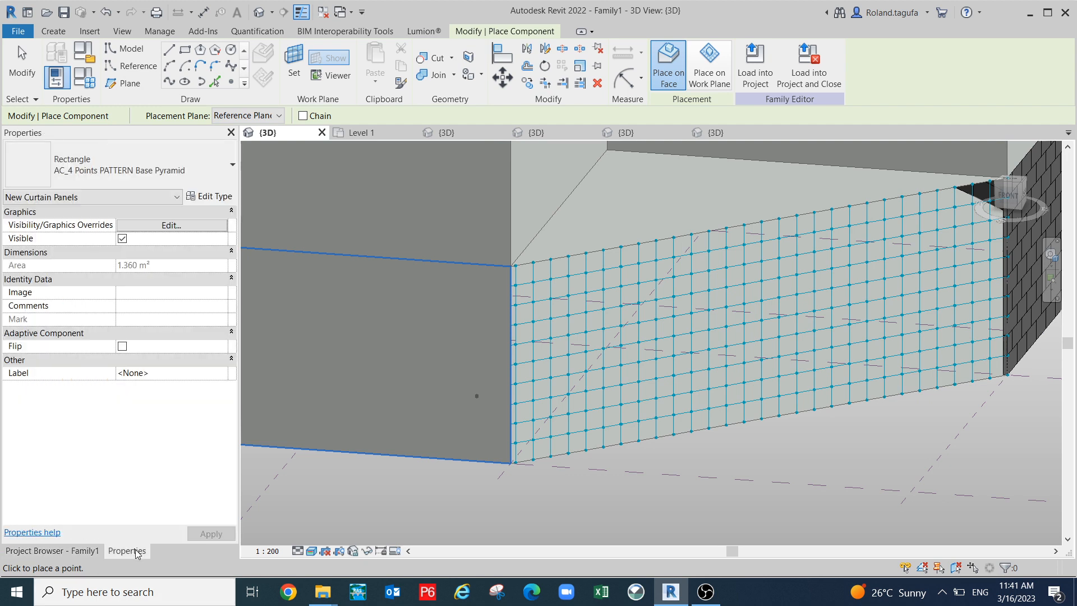
pyautogui.scroll(3, 595, 314)
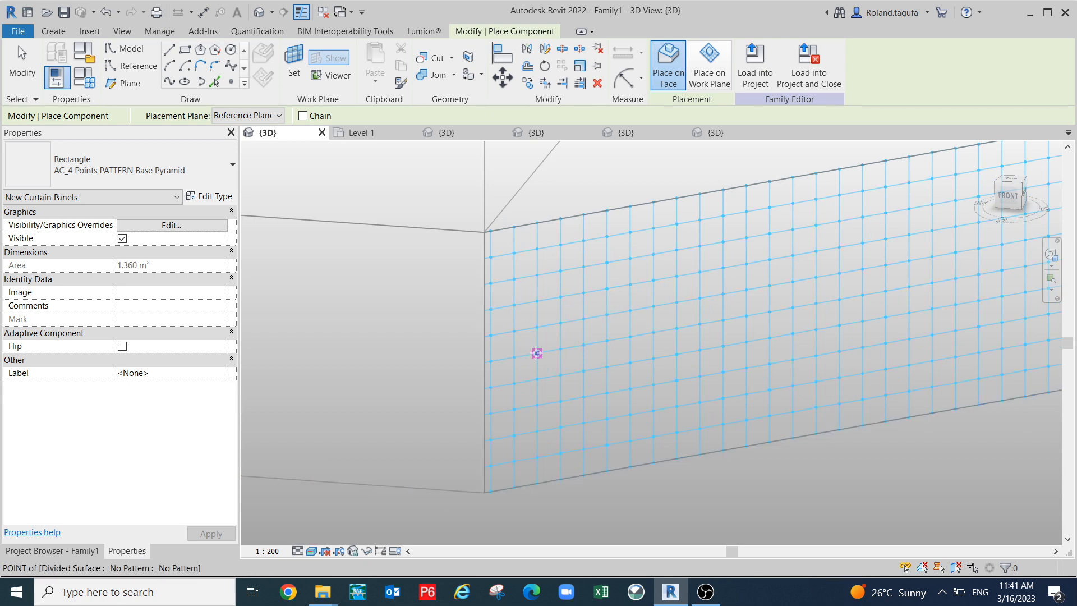
pyautogui.click(536, 353)
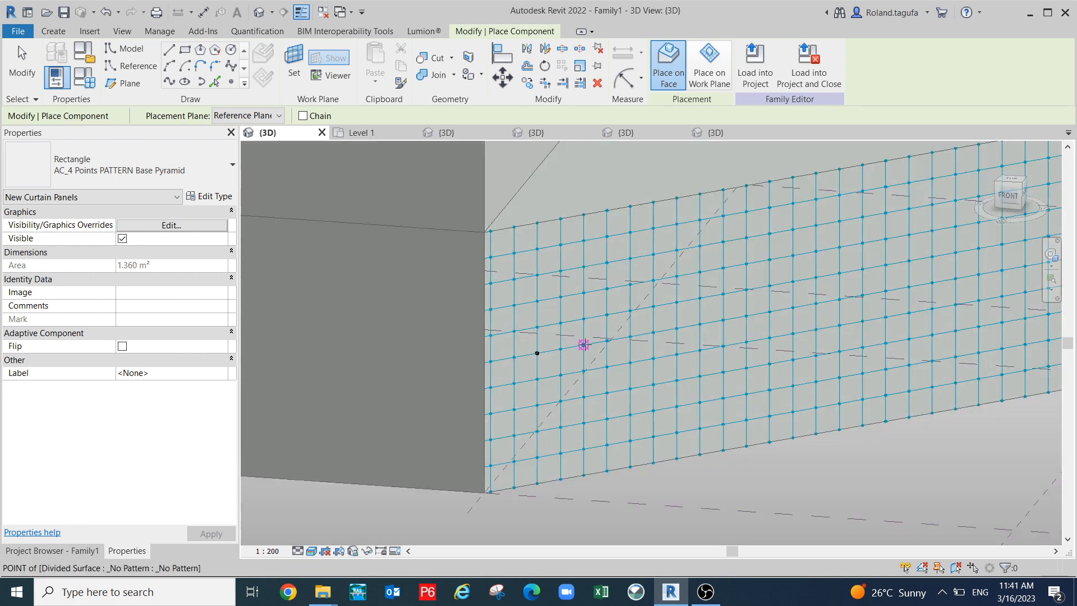
pyautogui.click(584, 345)
pyautogui.click(583, 292)
pyautogui.click(537, 301)
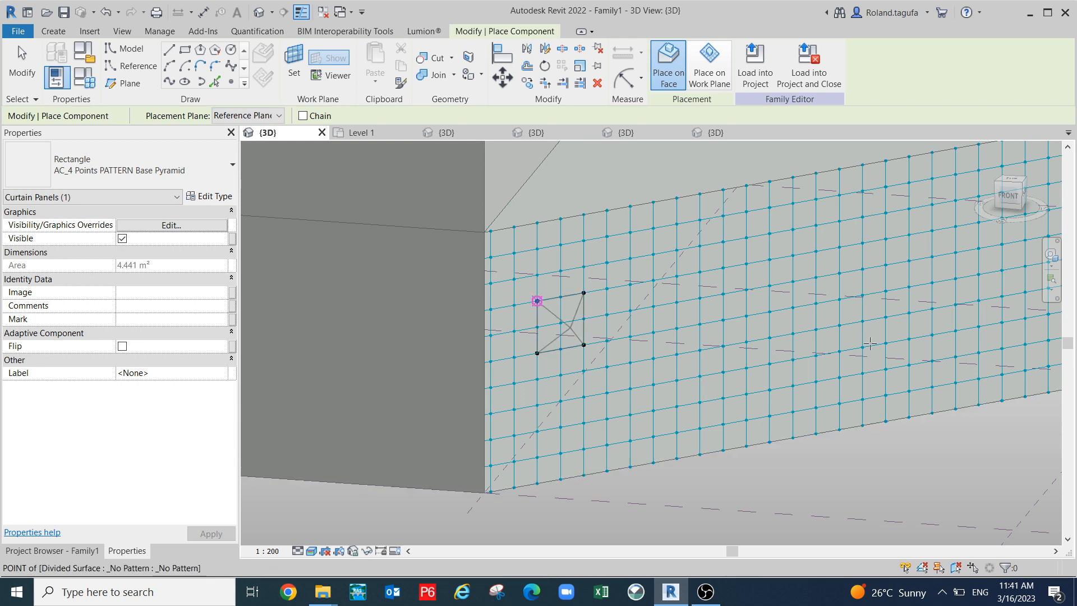
pyautogui.press('Escape')
pyautogui.press('Escape')
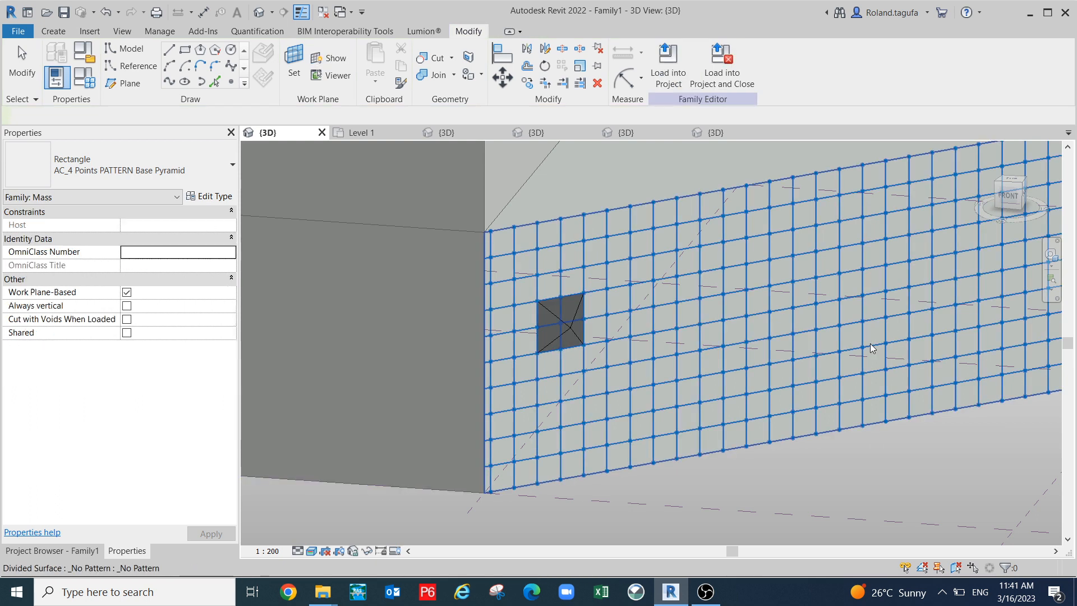
# - Repeat the placed pyramid panel across the whole divided surface
pyautogui.scroll(2, 648, 345)
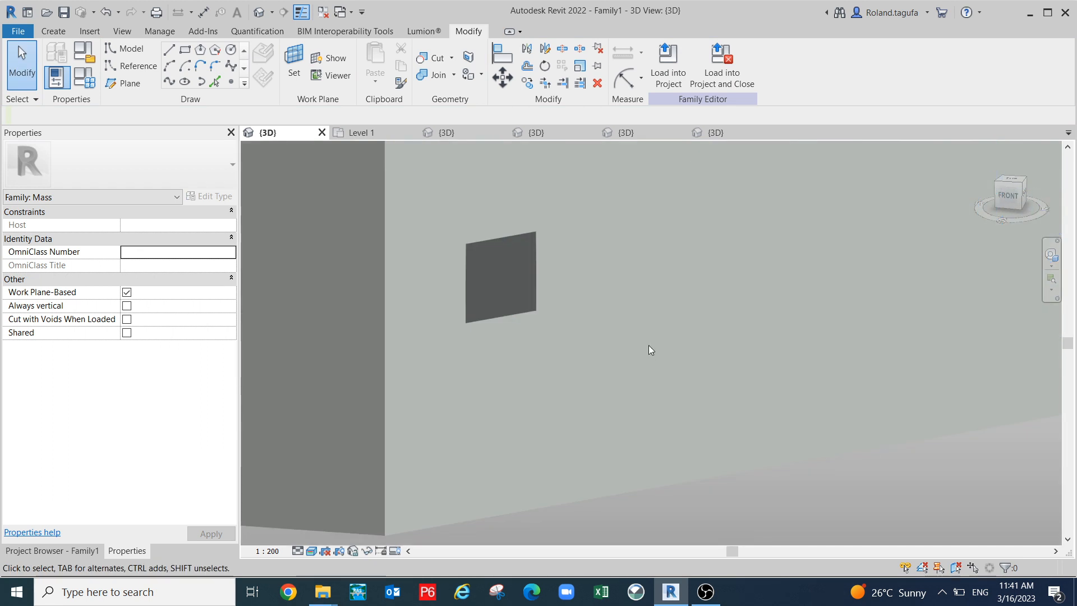
pyautogui.click(513, 285)
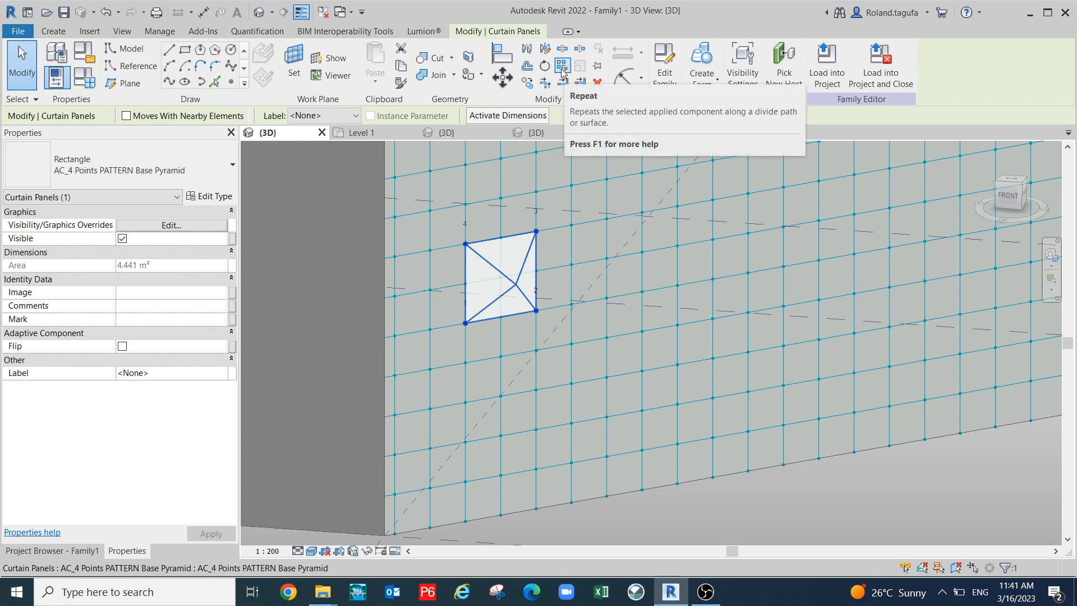
pyautogui.click(578, 68)
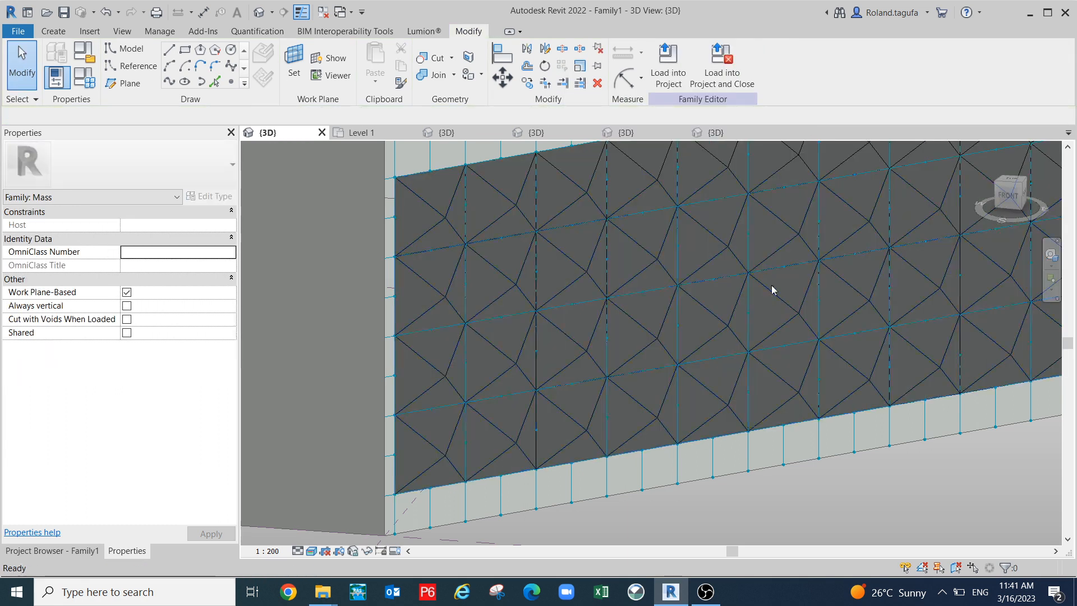
pyautogui.scroll(-3, 756, 304)
pyautogui.keyDown('shift'); pyautogui.moveTo(810, 385); pyautogui.dragTo(804, 416, button='middle'); pyautogui.keyUp('shift')
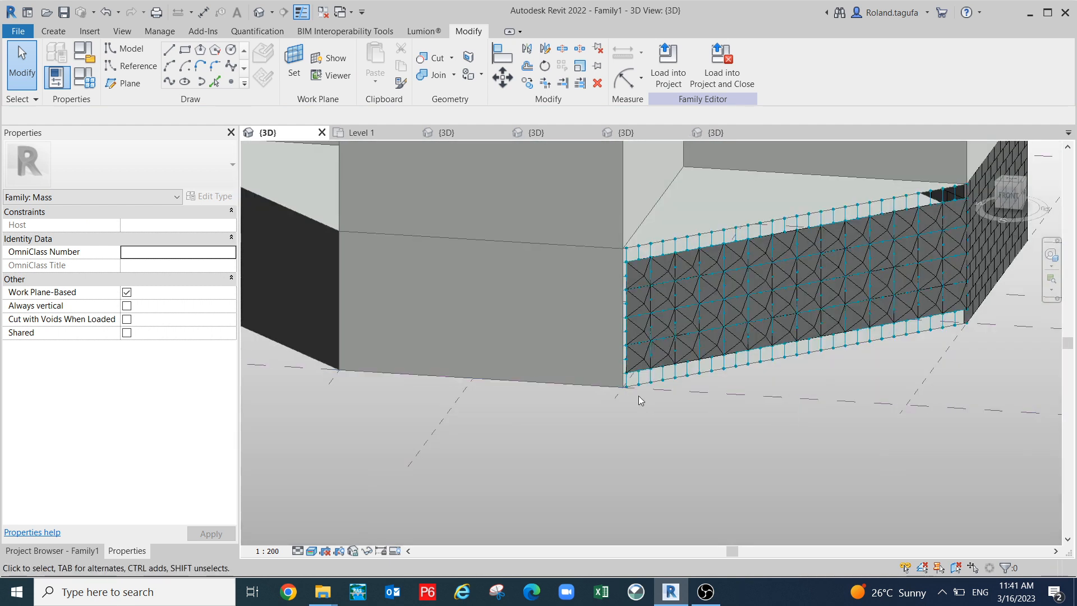
pyautogui.scroll(2, 639, 395)
pyautogui.moveTo(634, 484)
pyautogui.keyDown('shift'); pyautogui.mouseDown(button='middle')
pyautogui.moveTo(800, 474)
pyautogui.moveTo(782, 481)
pyautogui.moveTo(716, 426)
pyautogui.moveTo(698, 432)
pyautogui.moveTo(671, 413)
pyautogui.moveTo(609, 231)
pyautogui.moveTo(640, 300)
pyautogui.moveTo(650, 398)
pyautogui.moveTo(767, 405)
pyautogui.moveTo(769, 446)
pyautogui.mouseUp(button='middle'); pyautogui.keyUp('shift')
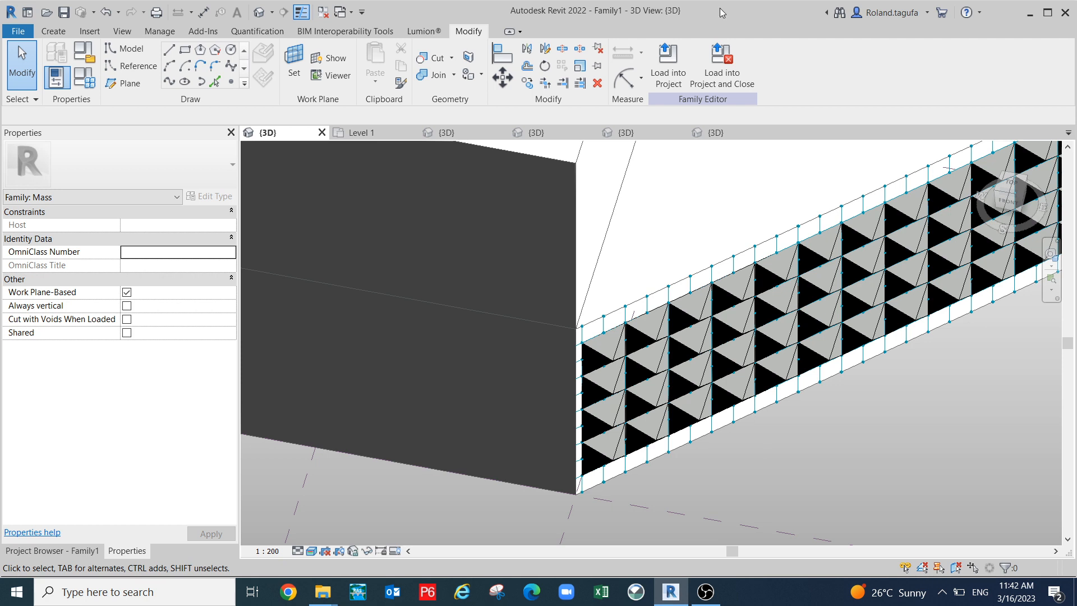
pyautogui.scroll(1, 920, 379)
pyautogui.moveTo(805, 421); pyautogui.dragTo(761, 404, button='middle')
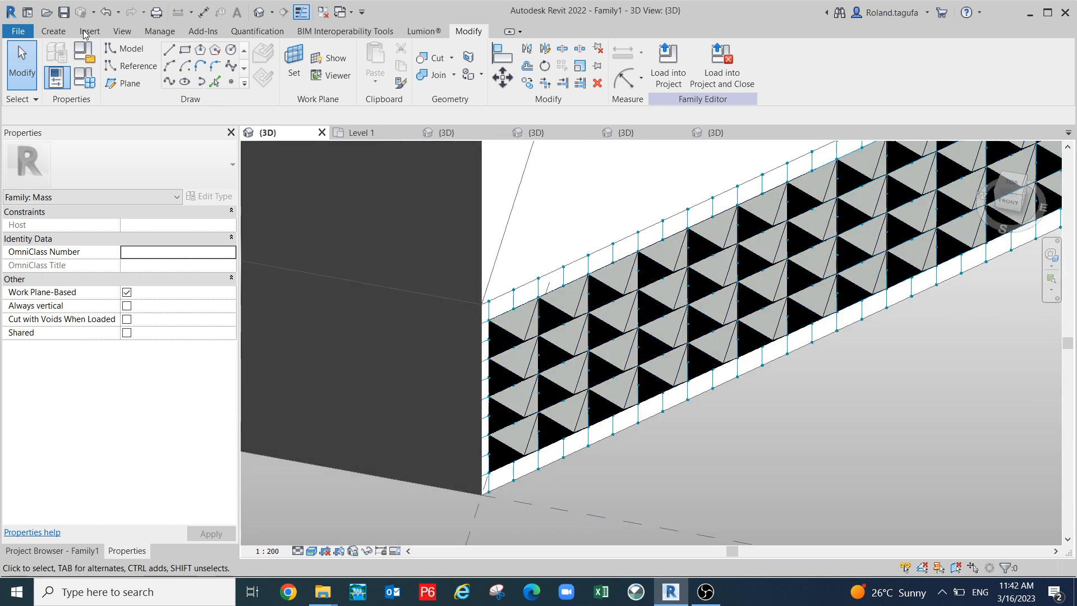
# - Create a new family from the English template Metric Generic Model Adaptive.rft
pyautogui.click(28, 13)
pyautogui.click(85, 301)
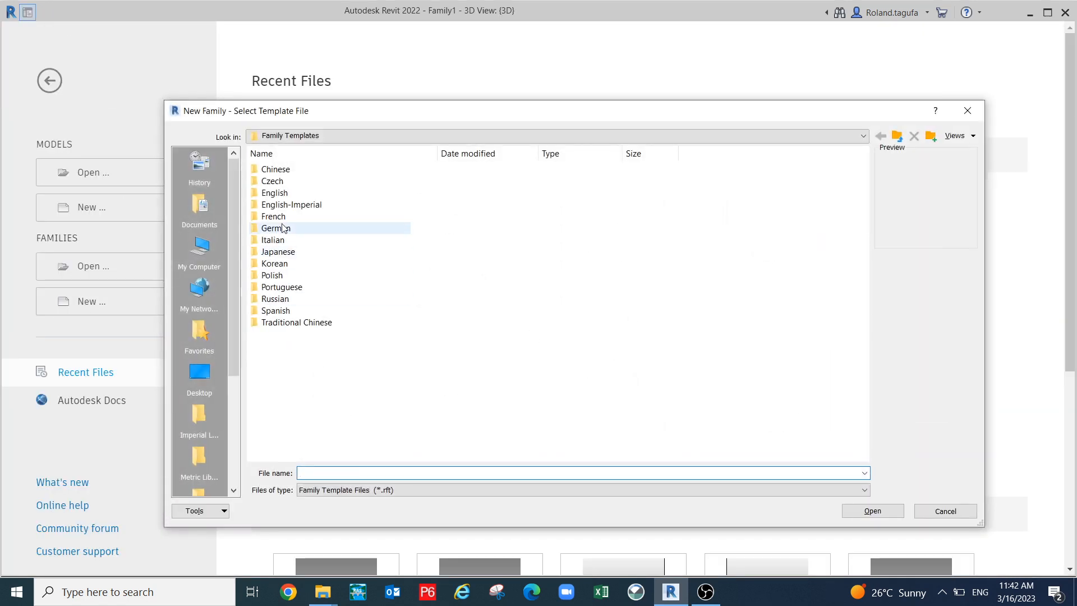
pyautogui.doubleClick(300, 194)
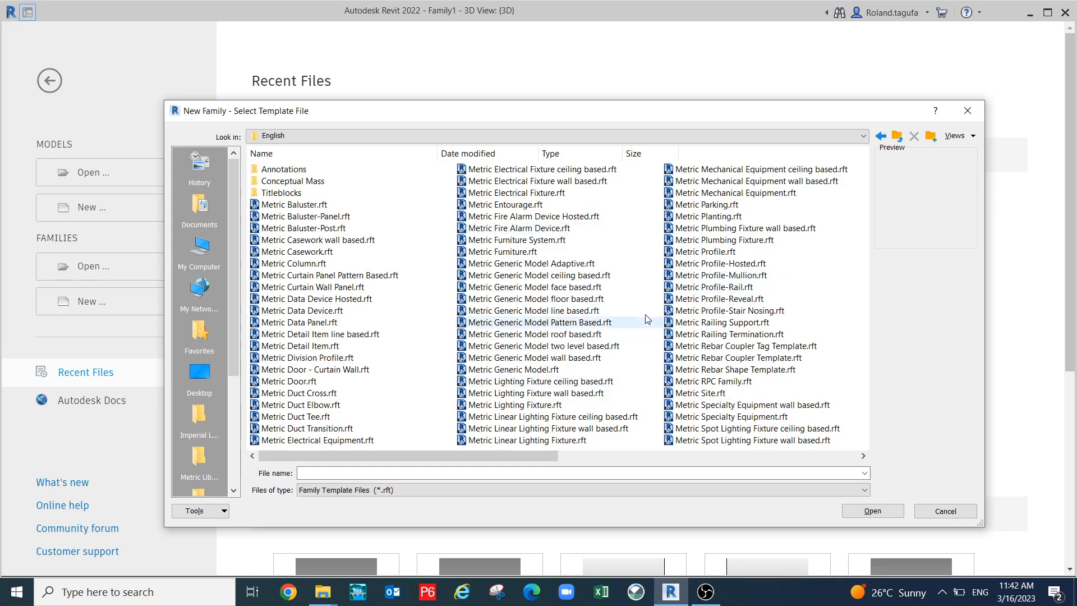
pyautogui.click(538, 271)
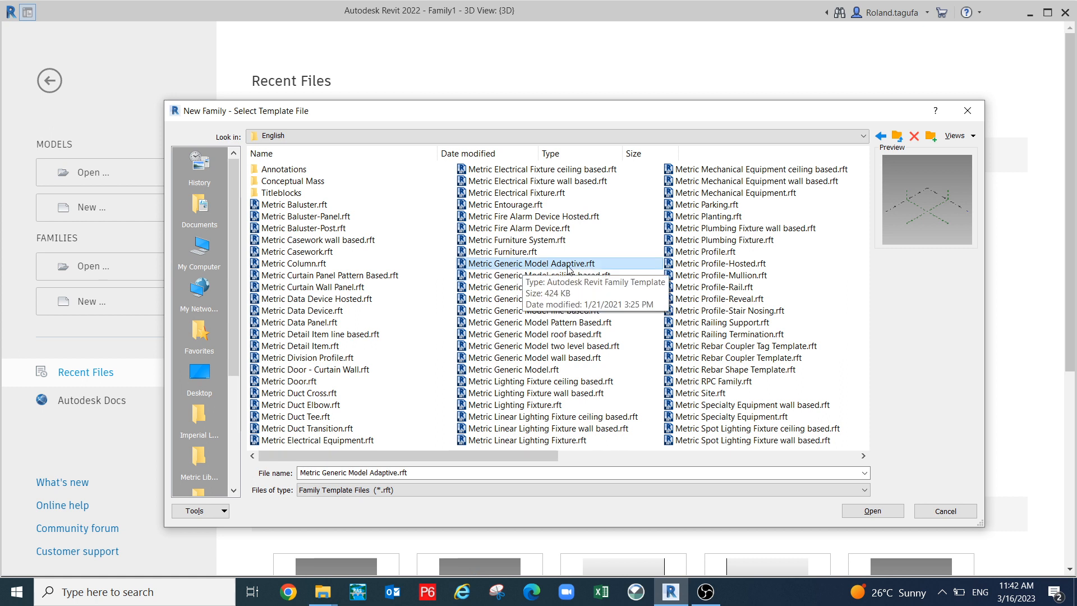
pyautogui.click(874, 510)
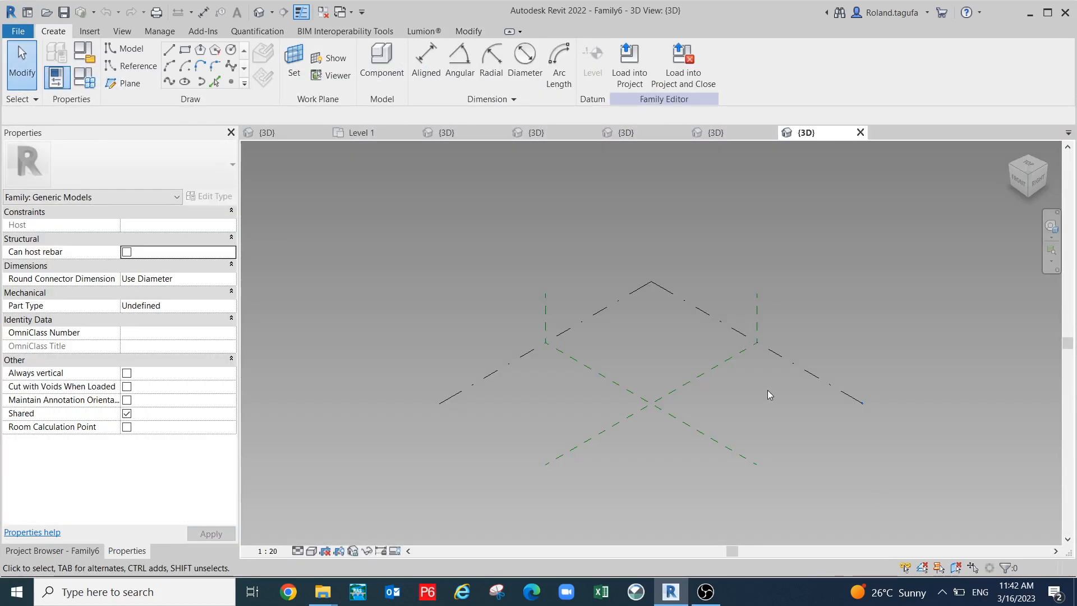
# - Place one reference point on a centre reference plane line, away from the intersection of the two planes
pyautogui.scroll(3, 792, 370)
pyautogui.scroll(3, 623, 348)
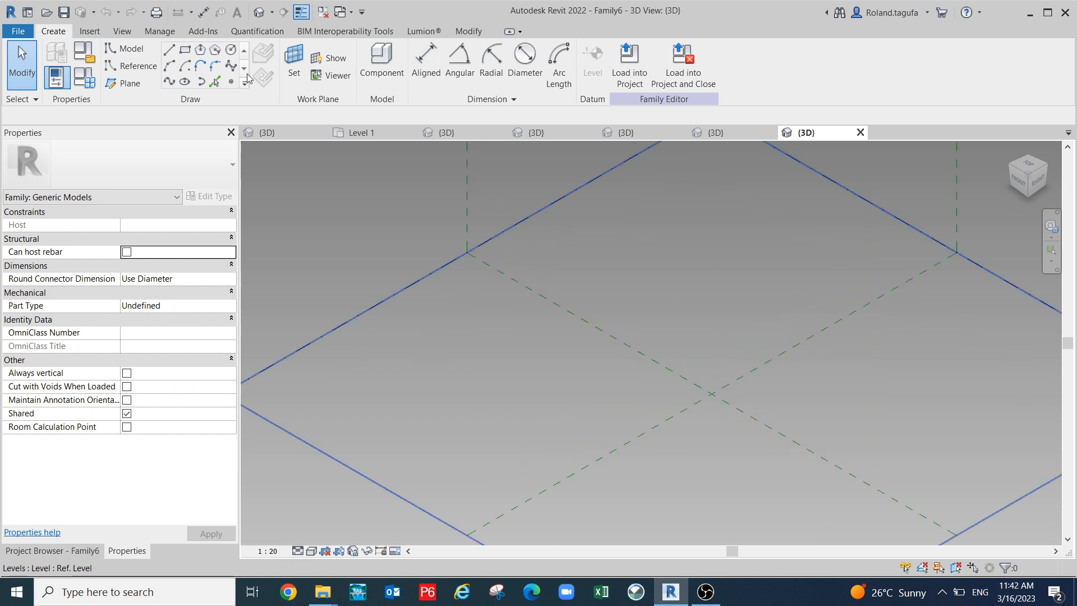
pyautogui.click(230, 82)
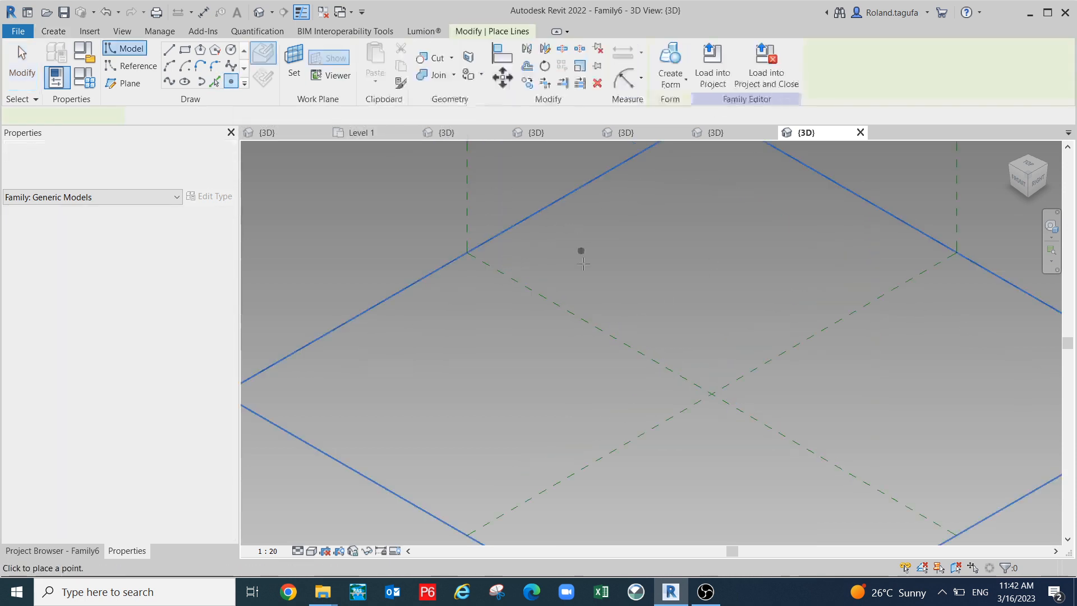
pyautogui.click(609, 335)
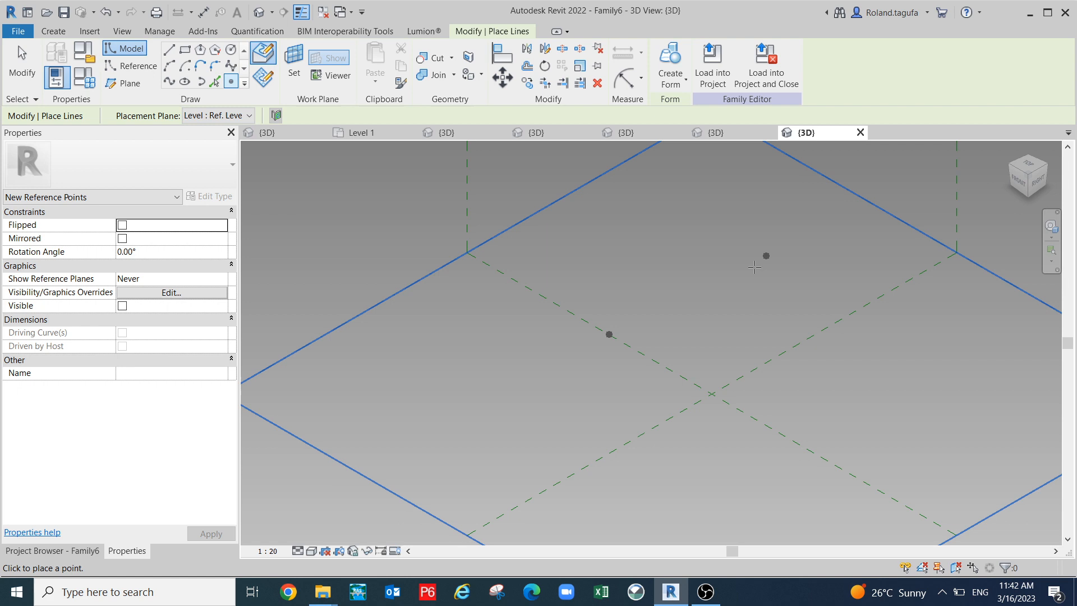
pyautogui.scroll(2, 661, 331)
pyautogui.press('Escape')
pyautogui.moveTo(572, 365); pyautogui.dragTo(611, 312, button='middle')
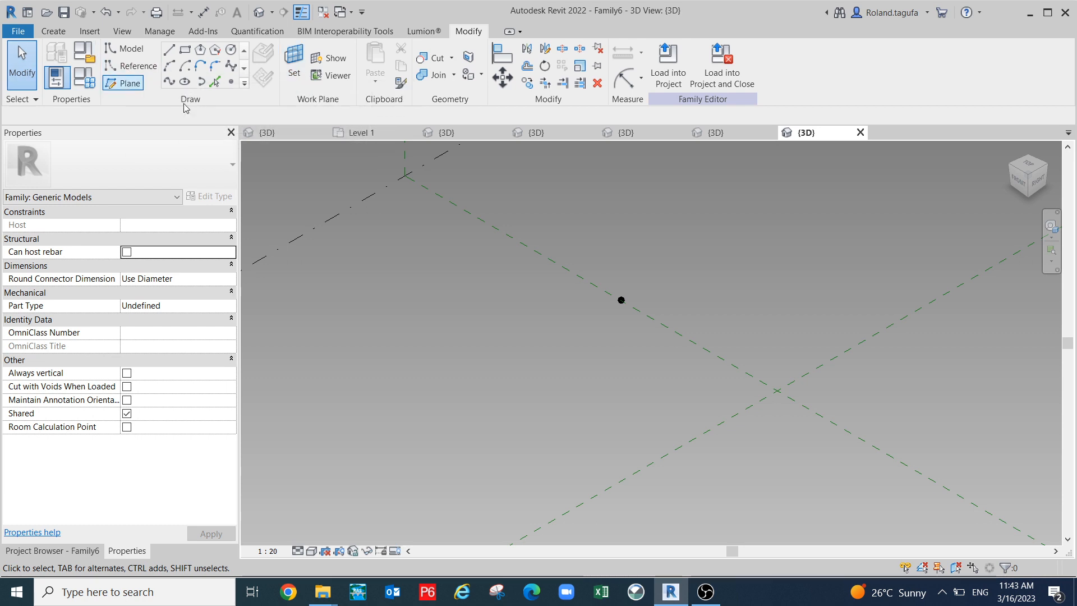
# - Add length type parameters named L and Neg to the family, grouped under Dimensions
pyautogui.click(96, 76)
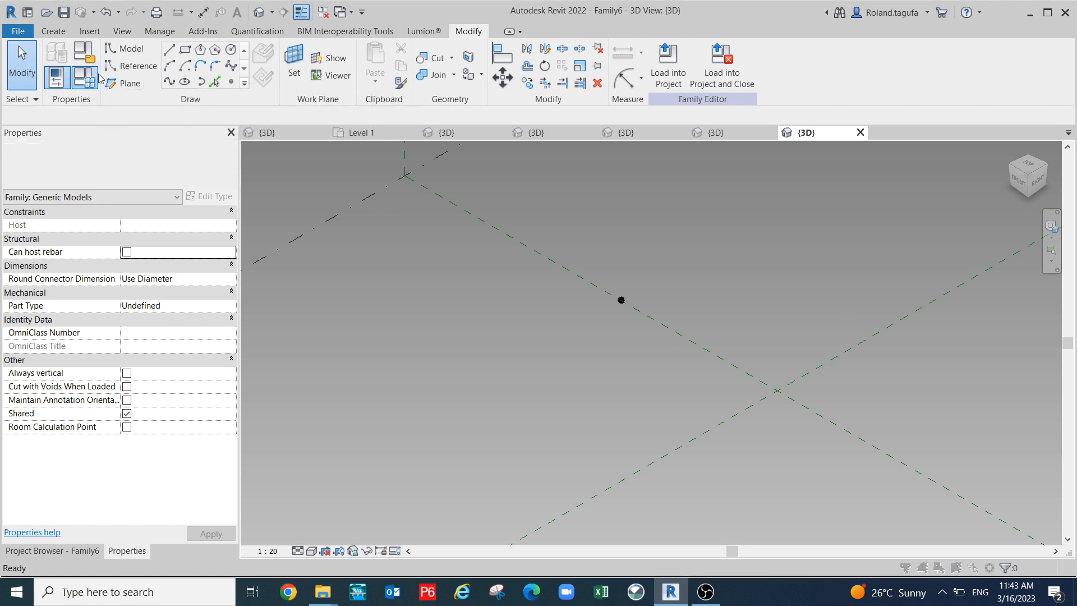
pyautogui.moveTo(229, 45); pyautogui.dragTo(386, 107)
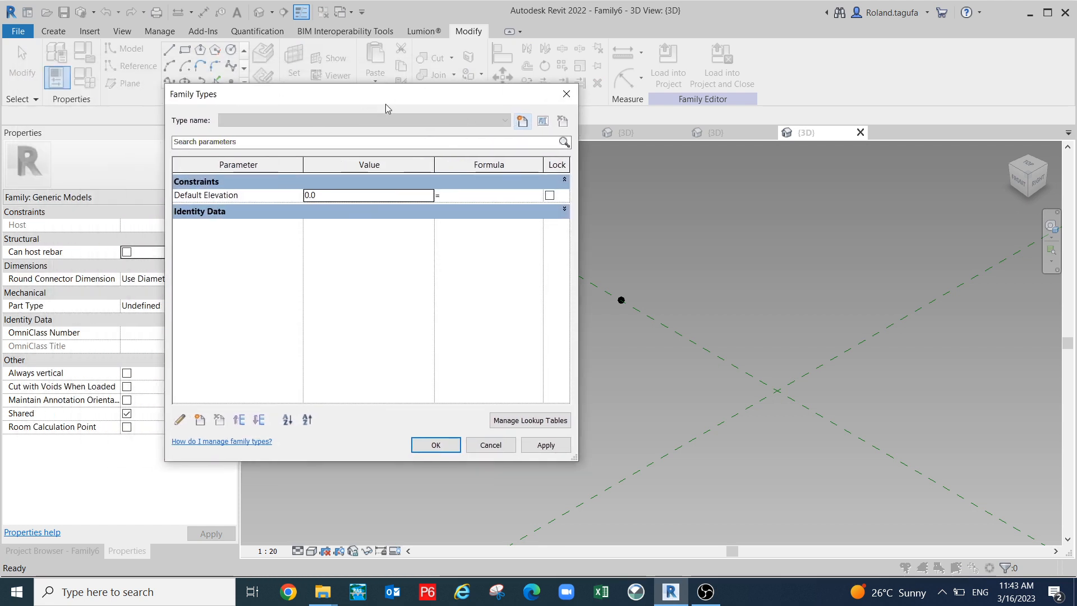
pyautogui.click(200, 419)
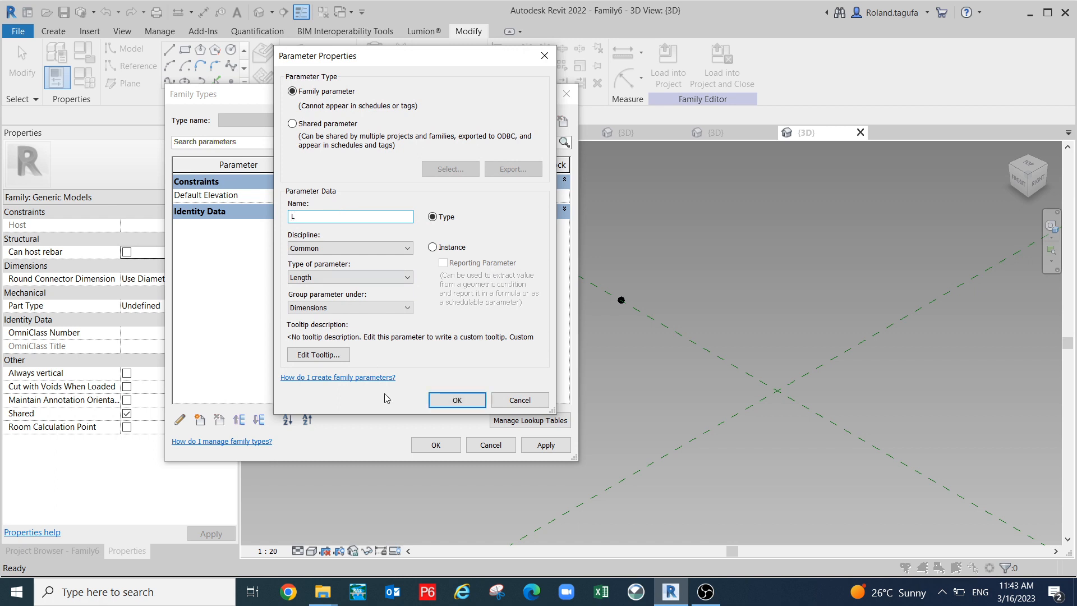
pyautogui.click(457, 400)
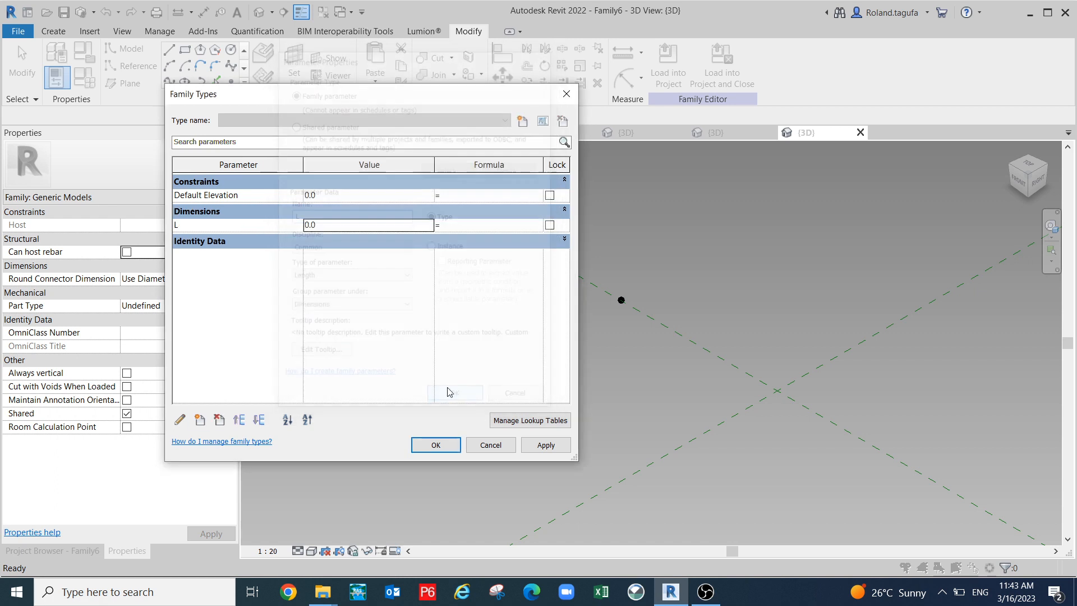
pyautogui.click(199, 420)
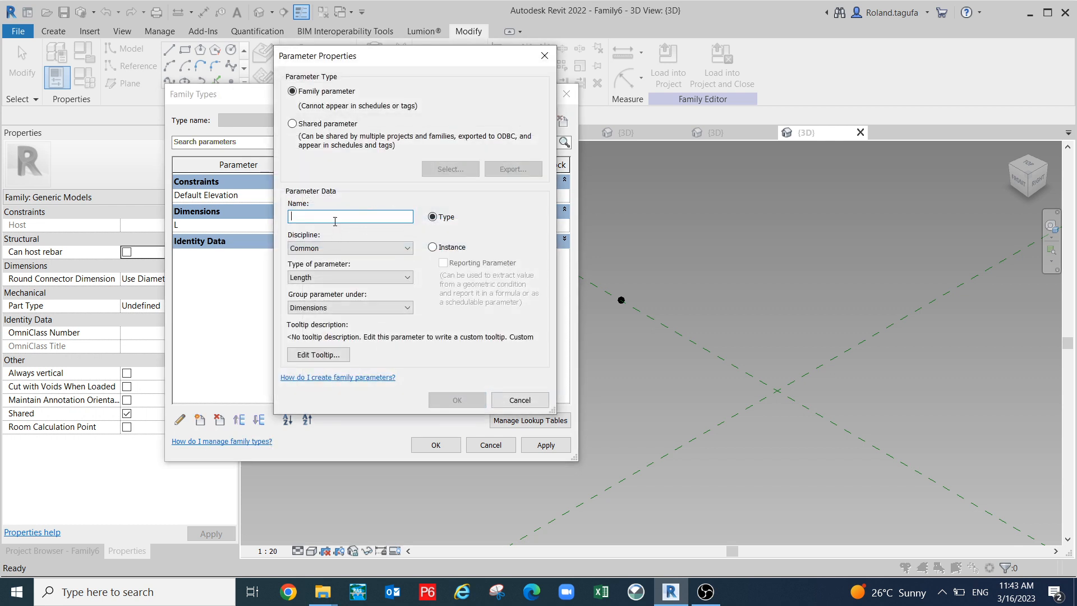
pyautogui.write('N')
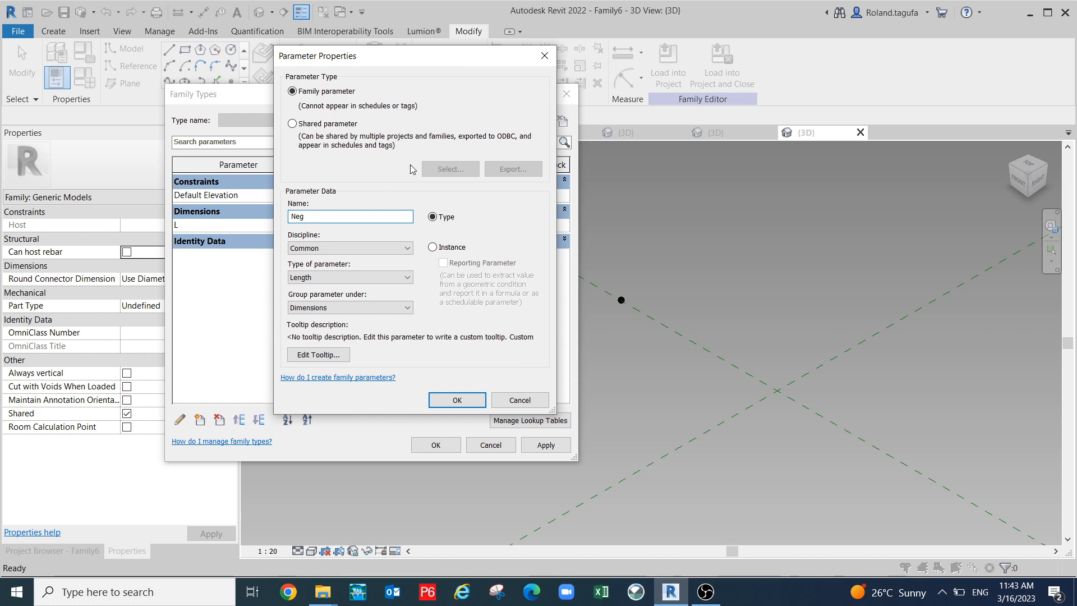
# - Add length type parameters named Pos and H to the family, grouped under Dimensions
pyautogui.click(200, 419)
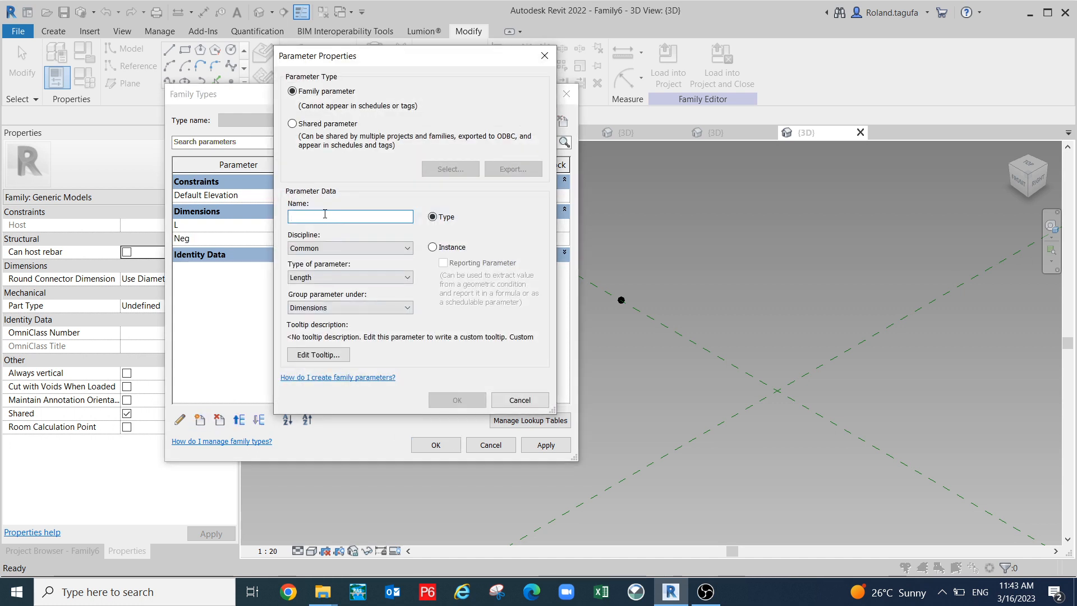
pyautogui.write('Pos')
pyautogui.click(458, 399)
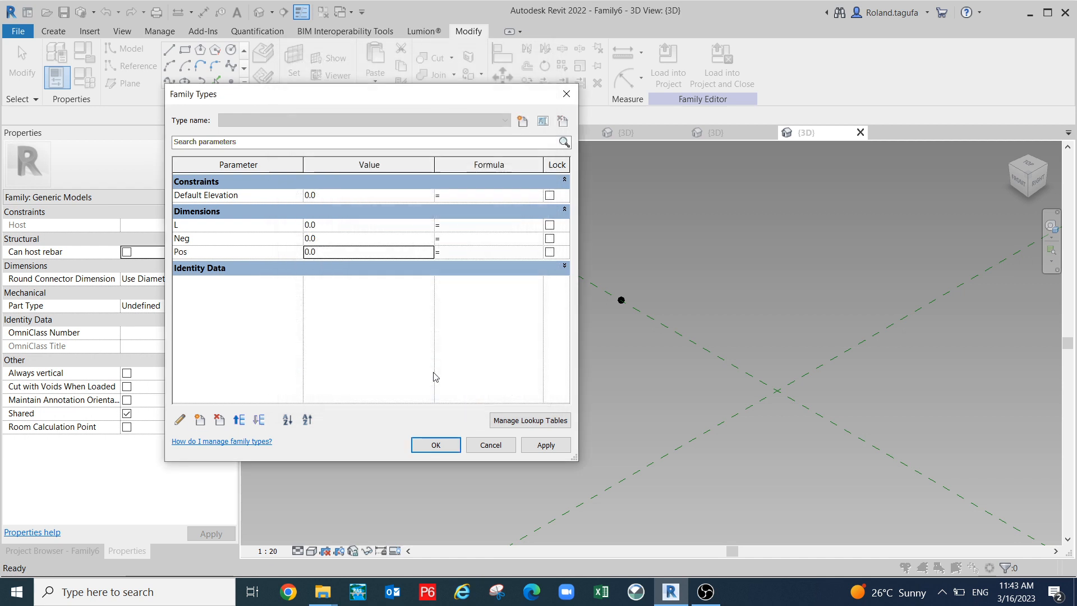
pyautogui.click(200, 420)
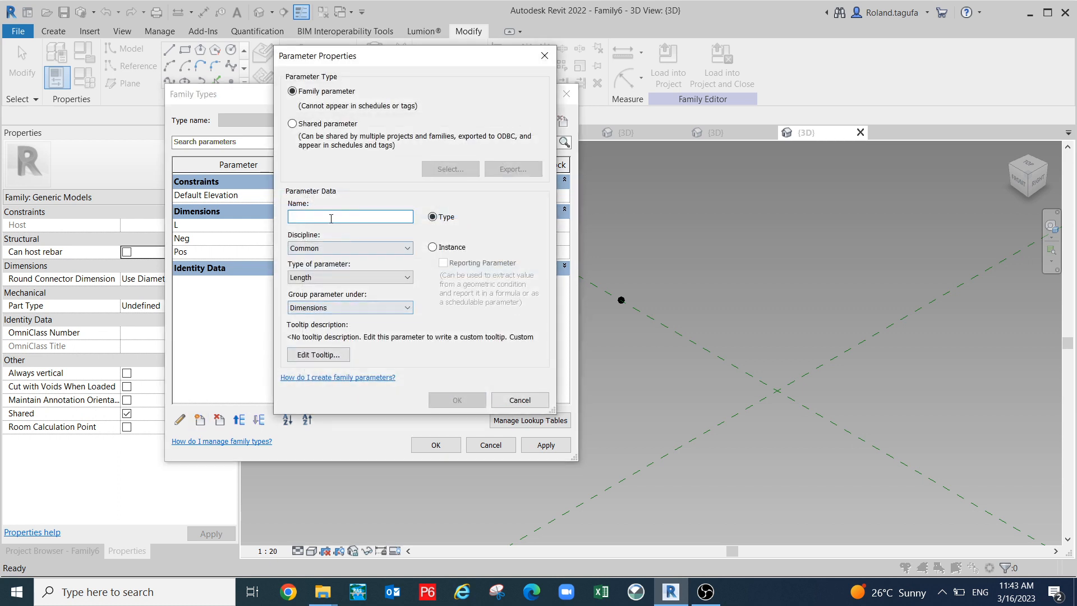
pyautogui.write('H')
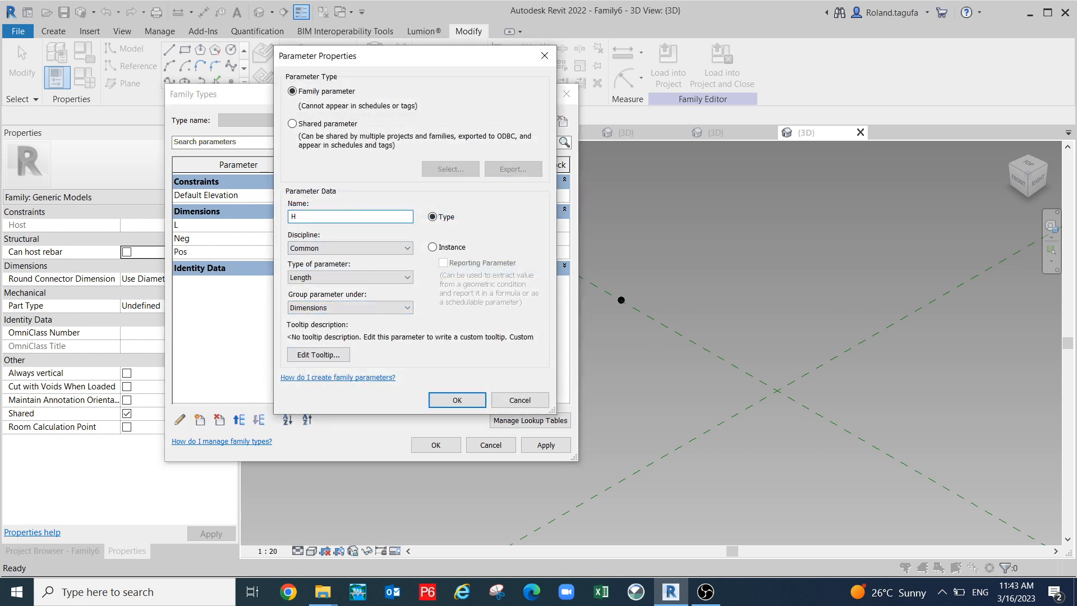
pyautogui.click(457, 400)
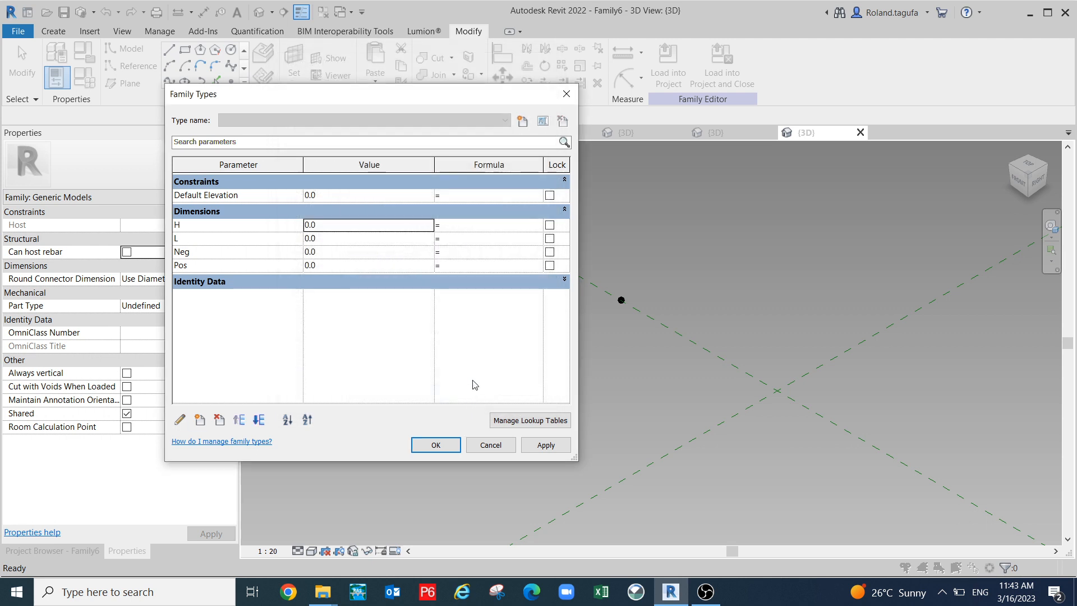
pyautogui.click(435, 446)
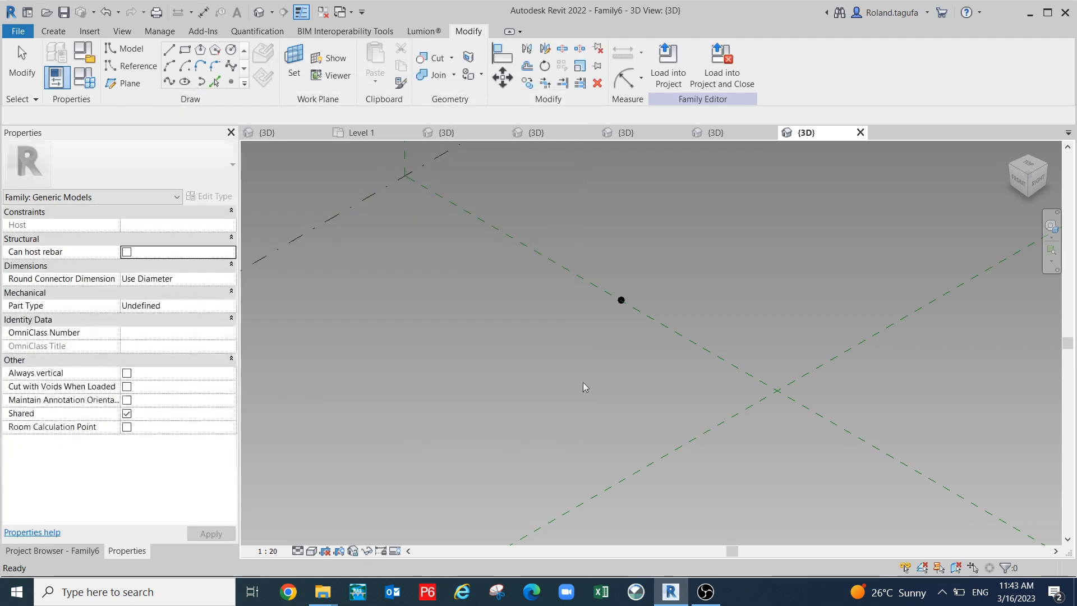
# - Set the family parameter values to H 500, L 1000, Neg 500 and Pos 500, and apply them
pyautogui.moveTo(588, 414); pyautogui.dragTo(563, 396, button='middle')
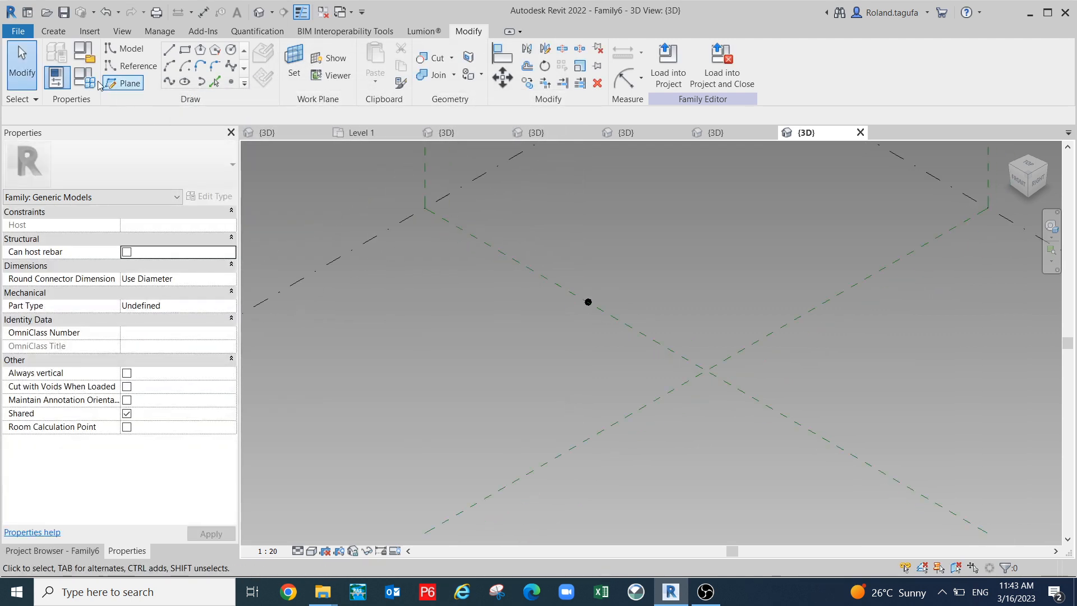
pyautogui.click(57, 77)
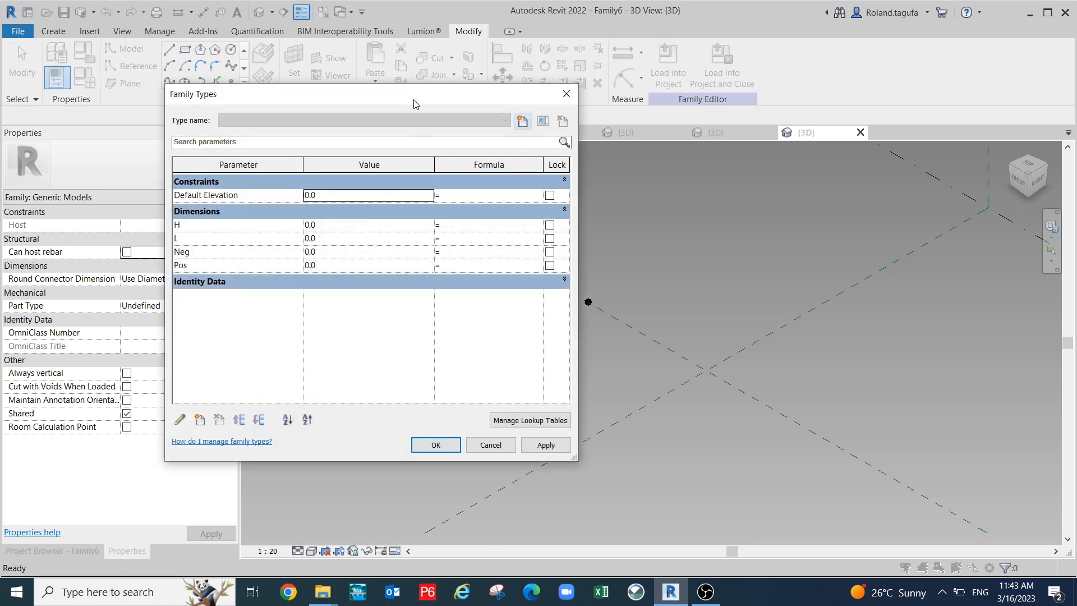
pyautogui.click(355, 249)
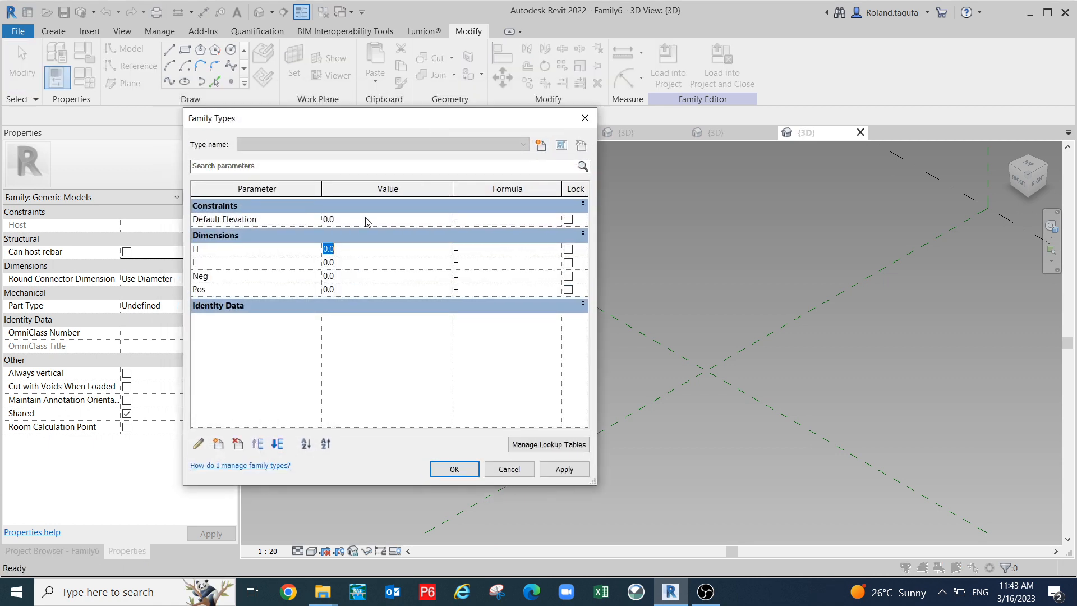
pyautogui.write('500')
pyautogui.press('Tab')
pyautogui.write('100')
pyautogui.press('Tab')
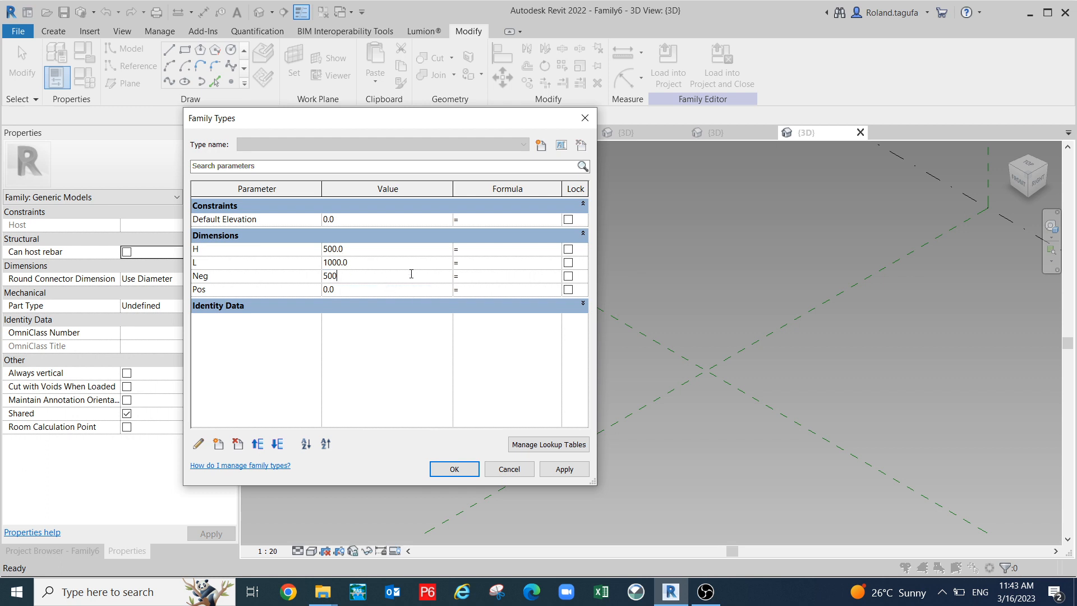
pyautogui.press('Return')
pyautogui.click(356, 292)
pyautogui.click(564, 469)
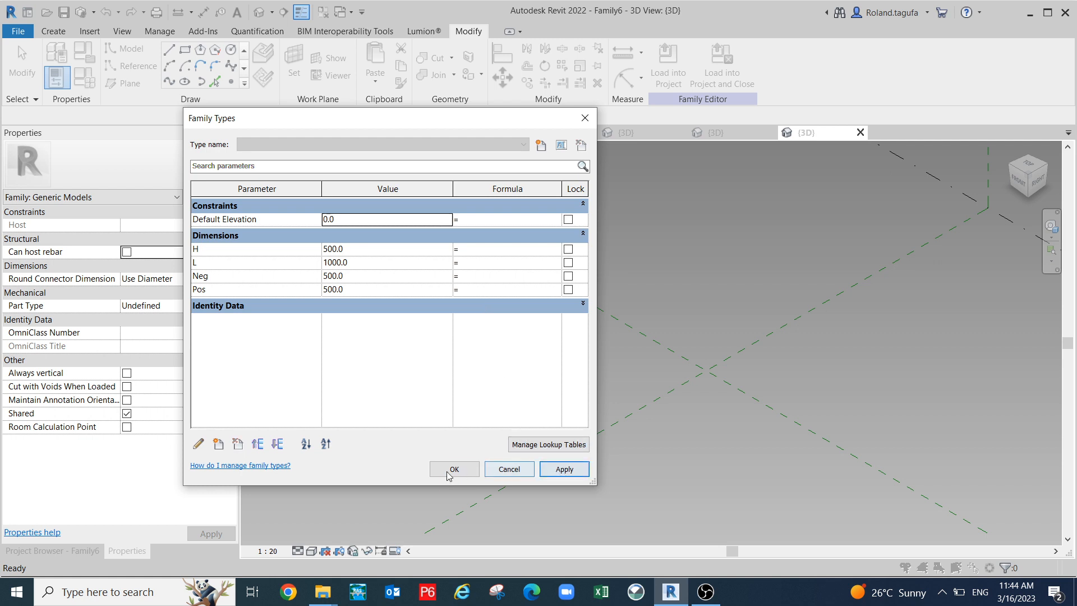
pyautogui.click(453, 469)
# - Place a second reference point on top of the first, hosted on the first point's vertical work plane perpendicular to the dashed reference line
pyautogui.moveTo(569, 442); pyautogui.dragTo(578, 432, button='middle')
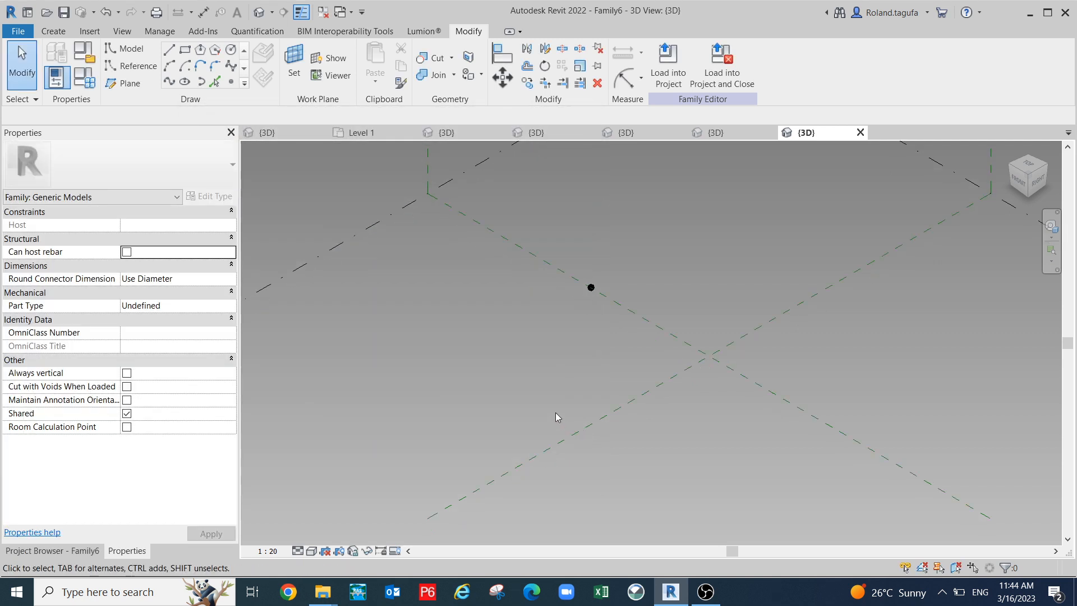
pyautogui.click(231, 81)
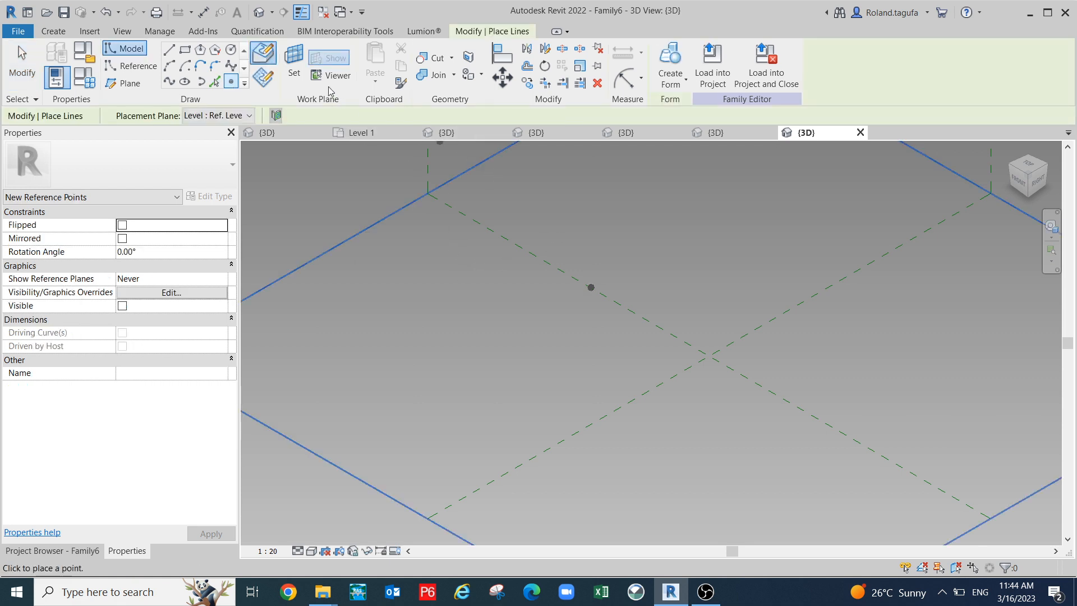
pyautogui.click(294, 64)
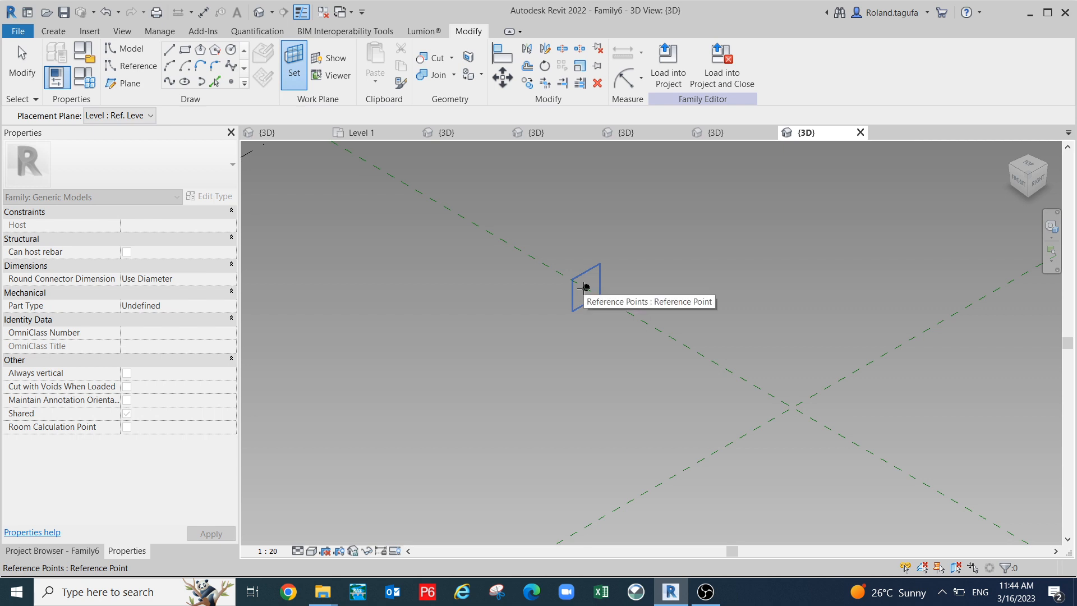
pyautogui.click(583, 288)
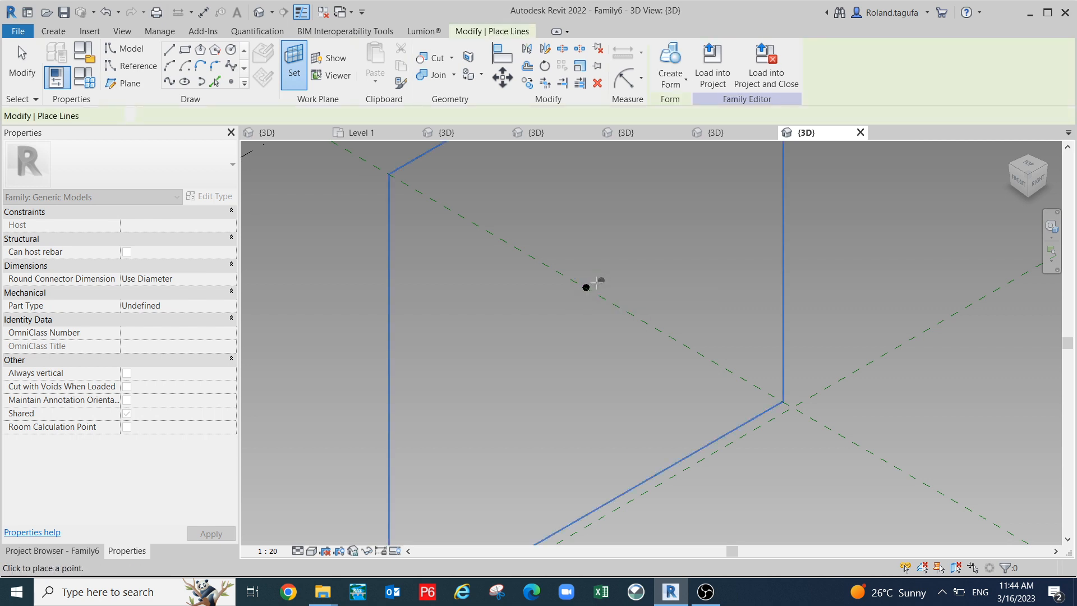
pyautogui.click(583, 287)
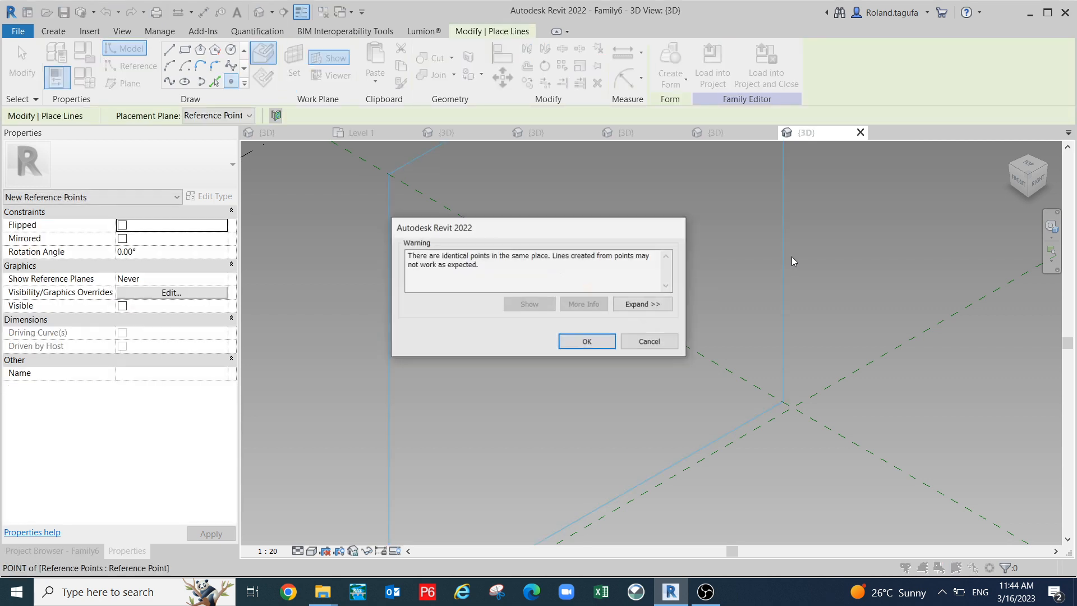
pyautogui.click(584, 339)
pyautogui.press('Escape')
pyautogui.press('Escape')
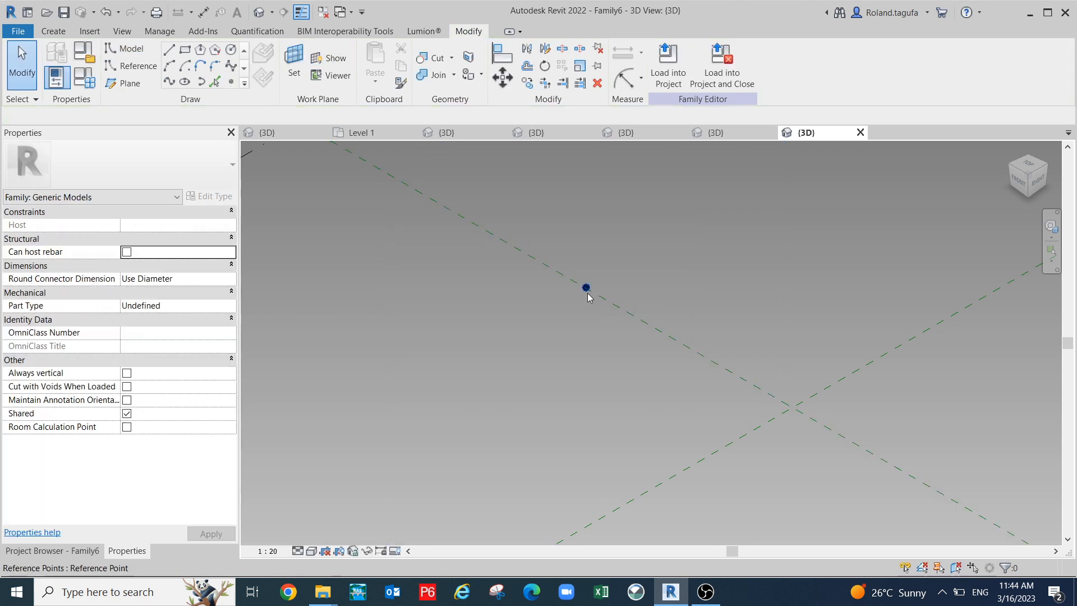
# - Associate the hosted reference point's Offset with the family parameter L
pyautogui.click(587, 288)
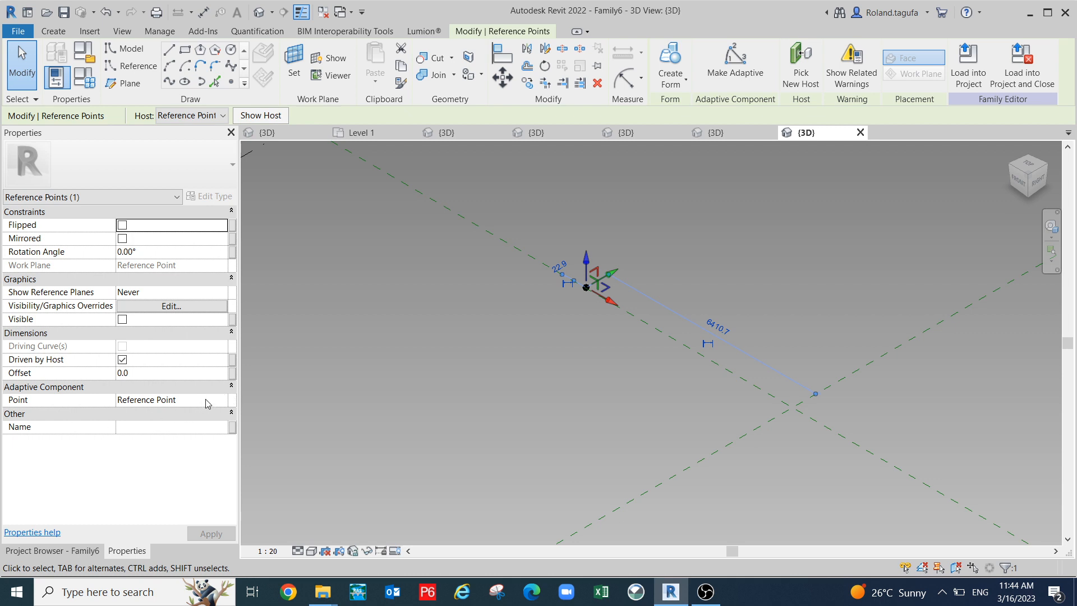
pyautogui.click(232, 373)
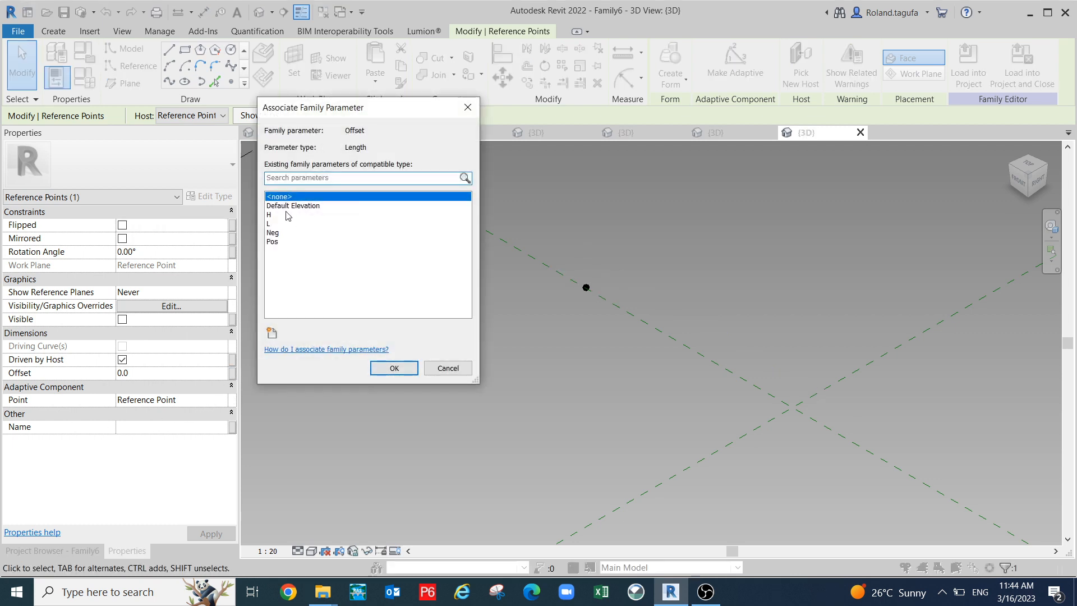
pyautogui.click(270, 224)
pyautogui.click(392, 368)
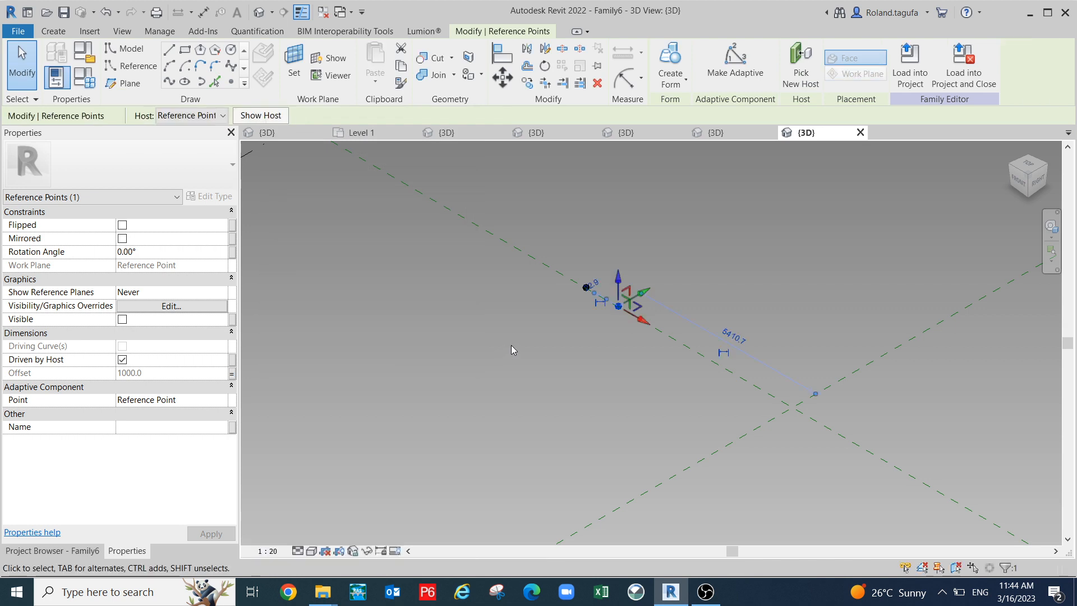
pyautogui.scroll(2, 590, 331)
pyautogui.scroll(-2, 595, 318)
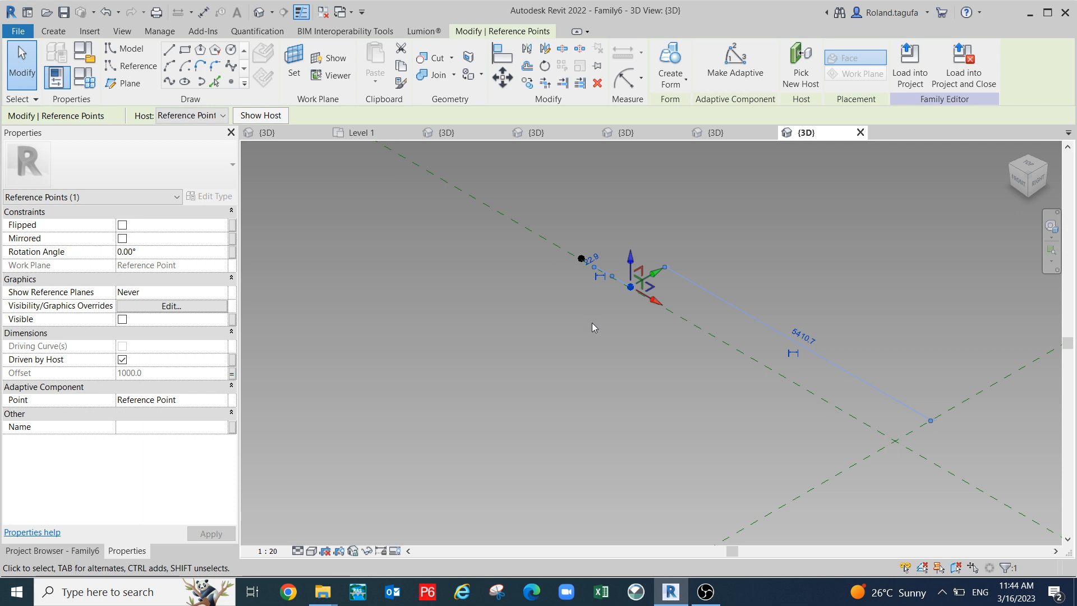
# - Test the family by setting its L parameter to 10000 and applying the change
pyautogui.click(591, 322)
pyautogui.scroll(1, 601, 338)
pyautogui.moveTo(598, 372)
pyautogui.keyDown('shift'); pyautogui.mouseDown(button='middle')
pyautogui.moveTo(585, 381)
pyautogui.moveTo(601, 374)
pyautogui.mouseUp(button='middle'); pyautogui.keyUp('shift')
pyautogui.moveTo(583, 216)
pyautogui.keyDown('shift'); pyautogui.mouseDown(button='middle')
pyautogui.moveTo(630, 366)
pyautogui.moveTo(589, 336)
pyautogui.mouseUp(button='middle'); pyautogui.keyUp('shift')
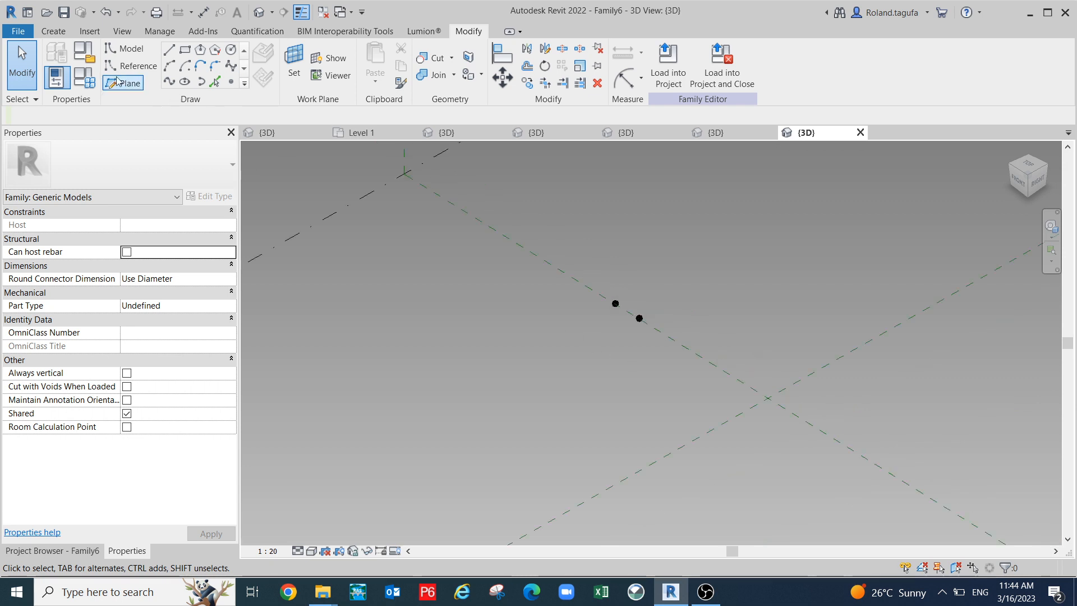
pyautogui.click(84, 78)
pyautogui.click(369, 267)
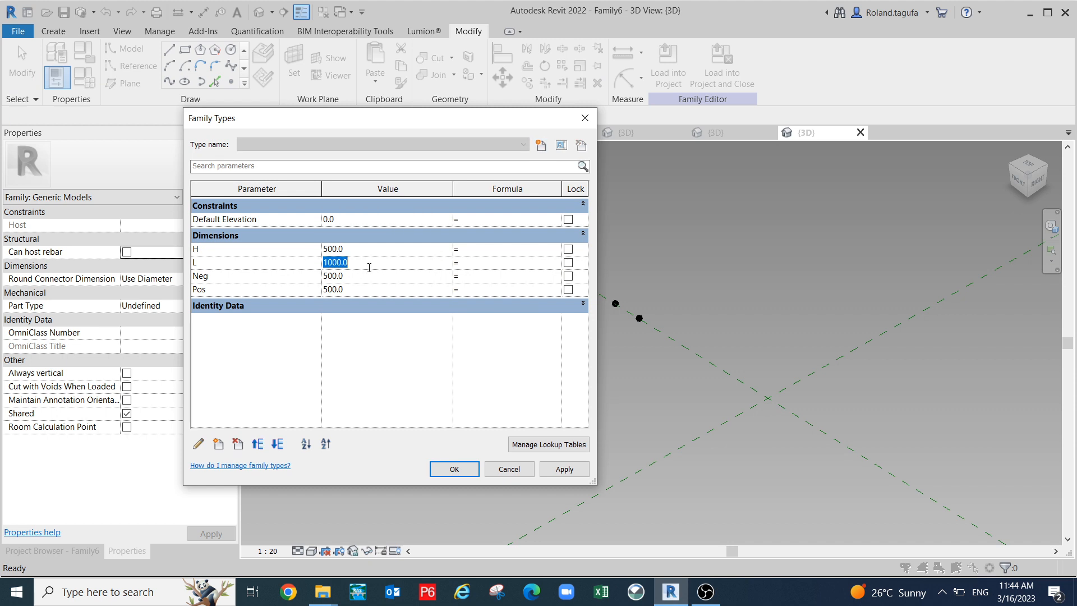
pyautogui.write('`10')
pyautogui.click(581, 473)
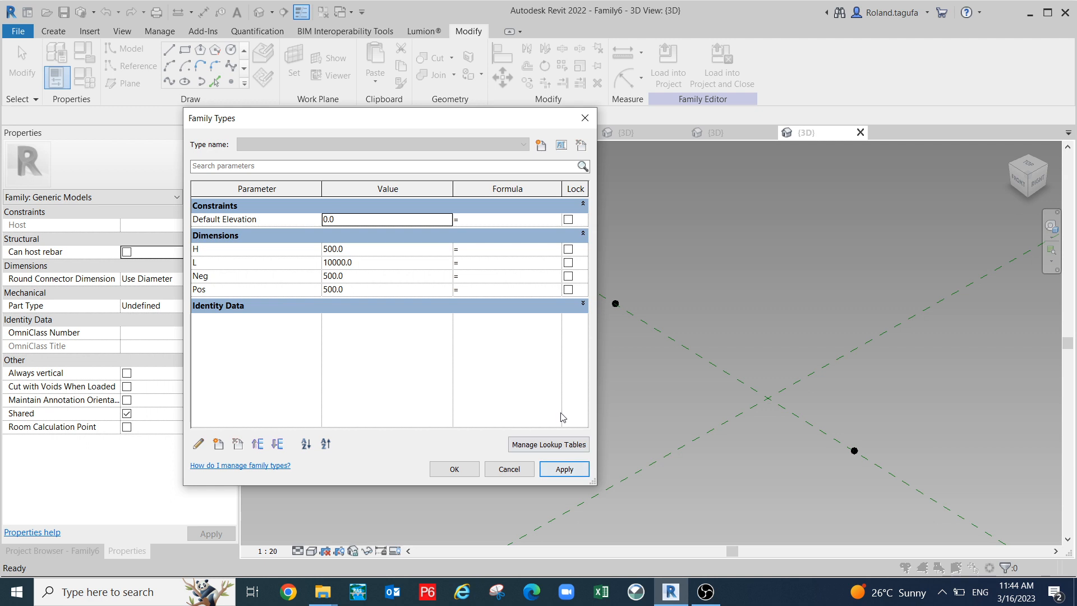
# - Set the family parameter L to 7000 and apply it
pyautogui.click(387, 262)
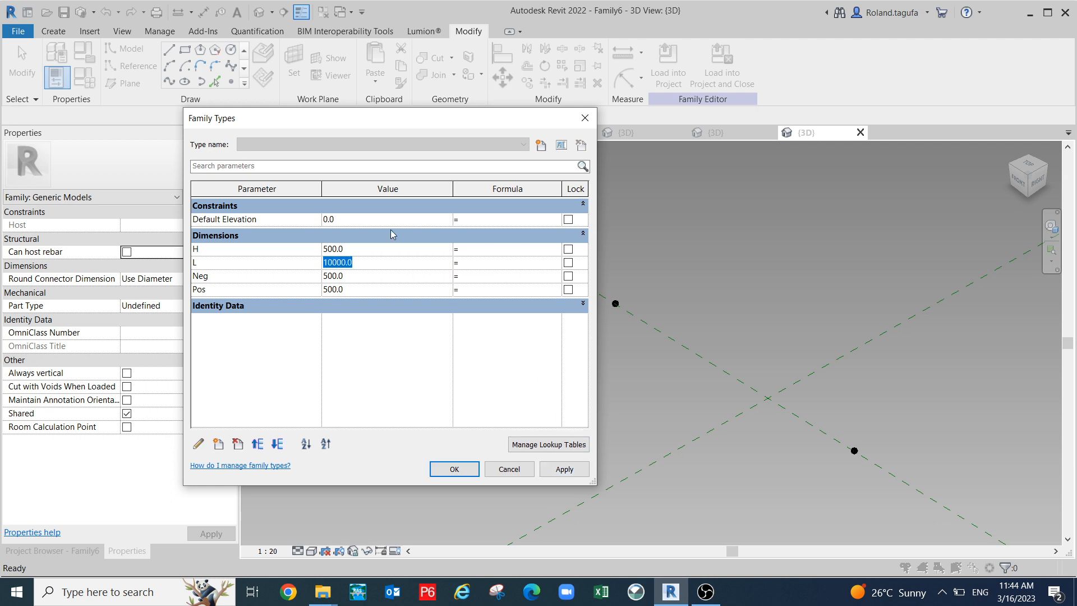
pyautogui.write('7000')
pyautogui.click(568, 467)
# - Set the family parameter L to 5000, apply it and close the family types settings
pyautogui.click(354, 268)
pyautogui.click(358, 262)
pyautogui.doubleClick(342, 262)
pyautogui.write('5')
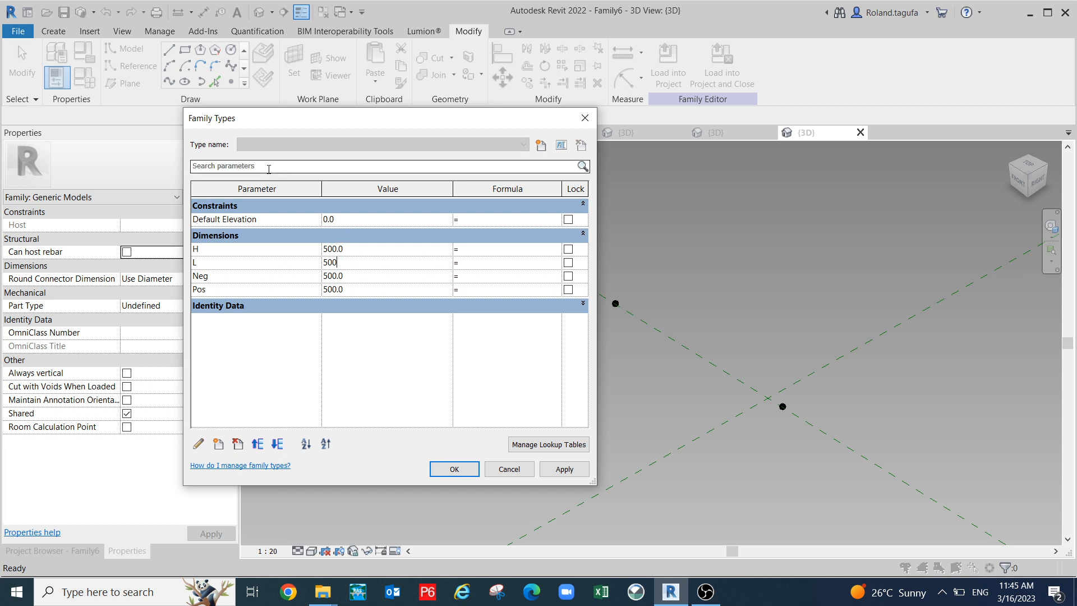
pyautogui.click(566, 469)
pyautogui.click(473, 475)
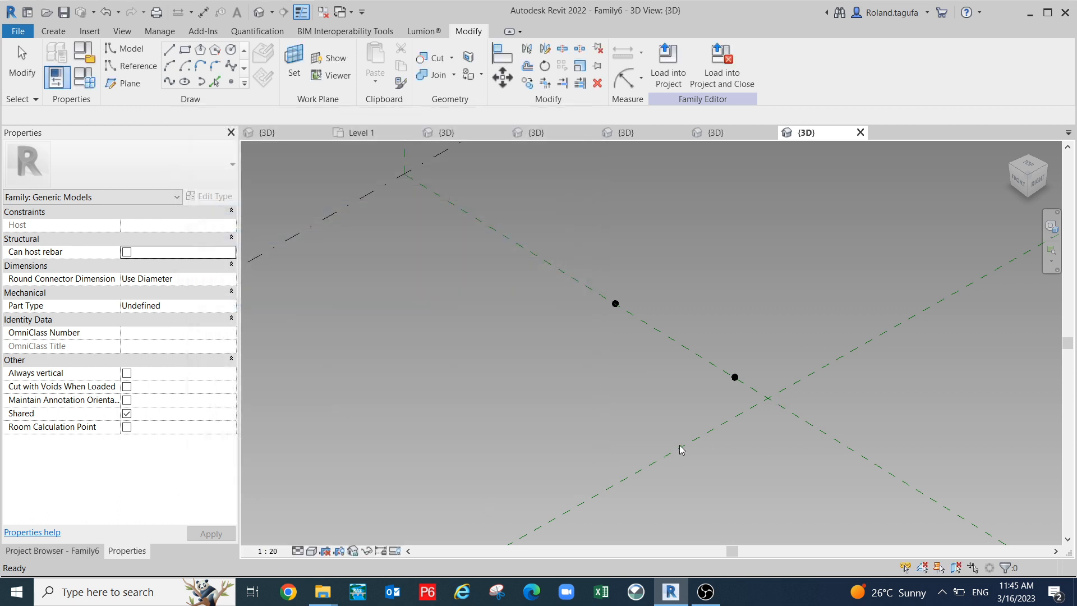
# - Place two more reference points on top of the first point, hosted on its vertical work plane parallel to the dashed reference line
pyautogui.keyDown('shift'); pyautogui.moveTo(769, 471); pyautogui.dragTo(733, 385, button='middle'); pyautogui.keyUp('shift')
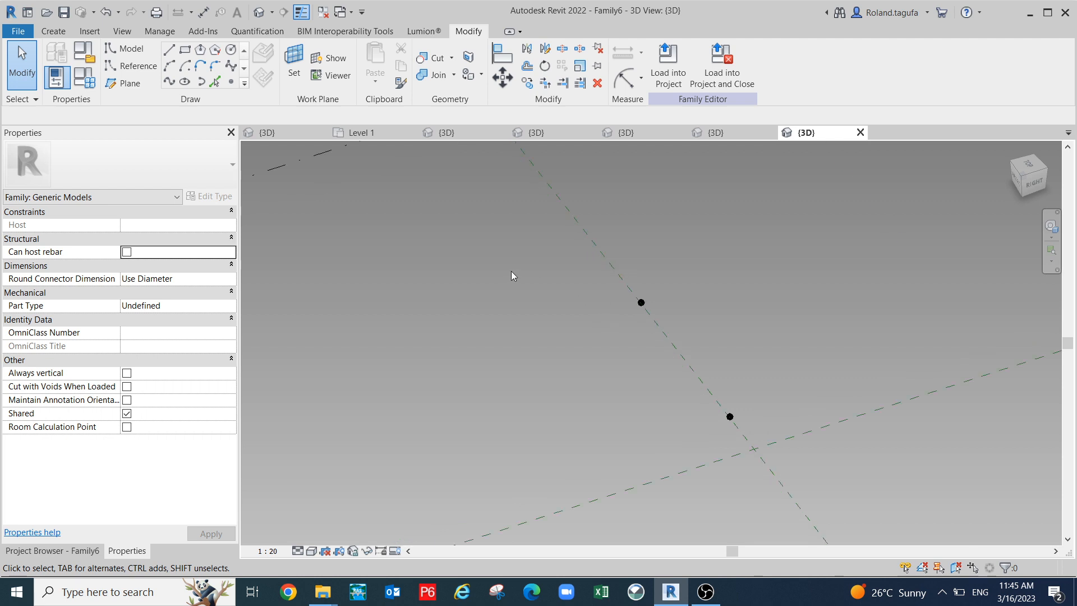
pyautogui.keyDown('shift'); pyautogui.moveTo(570, 399); pyautogui.dragTo(597, 374, button='middle'); pyautogui.keyUp('shift')
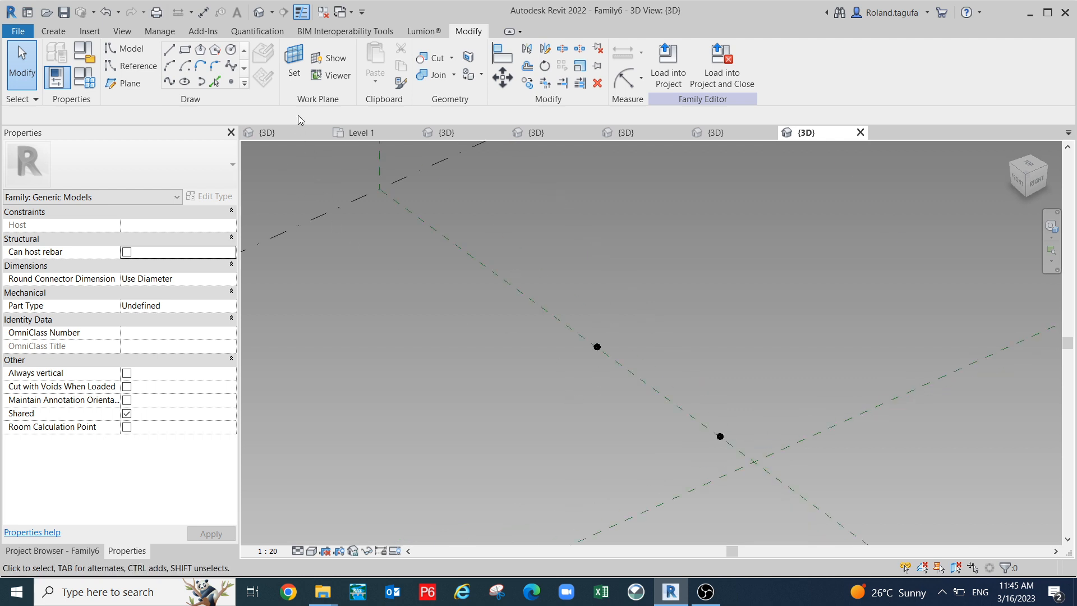
pyautogui.click(232, 82)
pyautogui.click(293, 75)
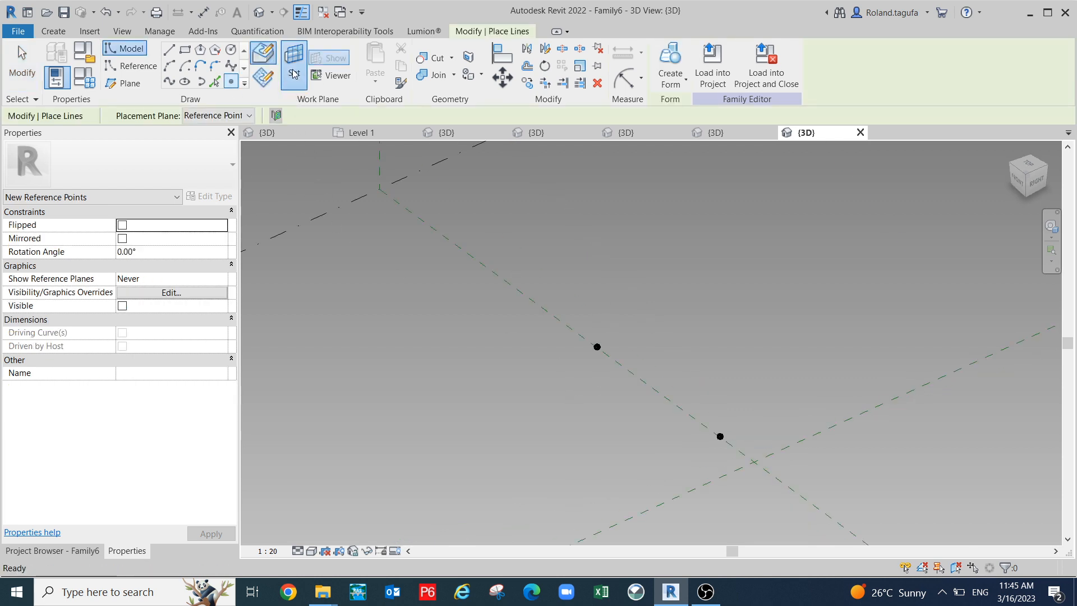
pyautogui.scroll(1, 596, 346)
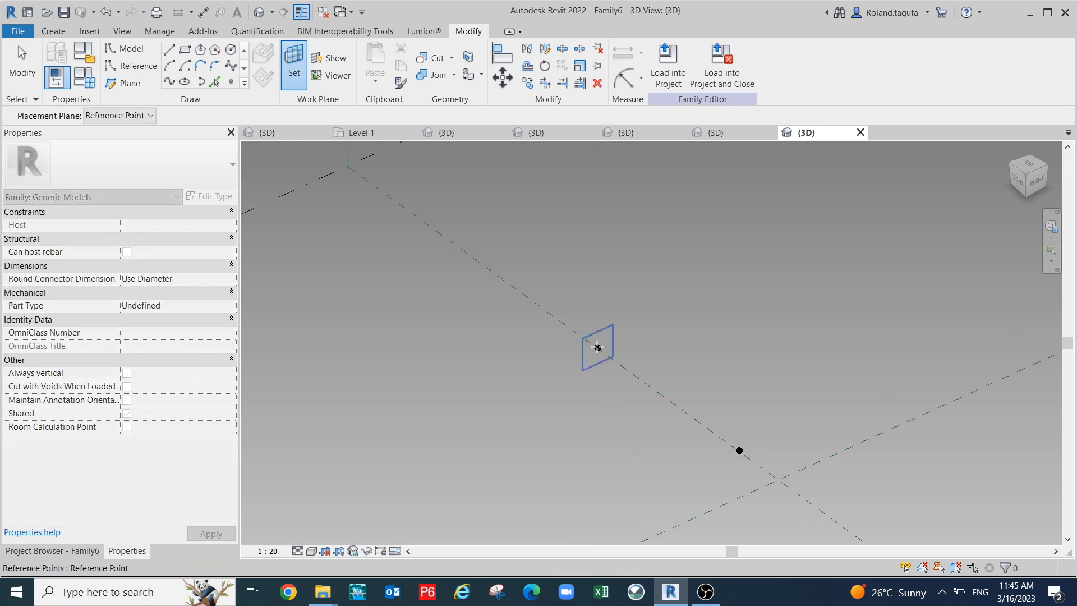
pyautogui.press('Tab')
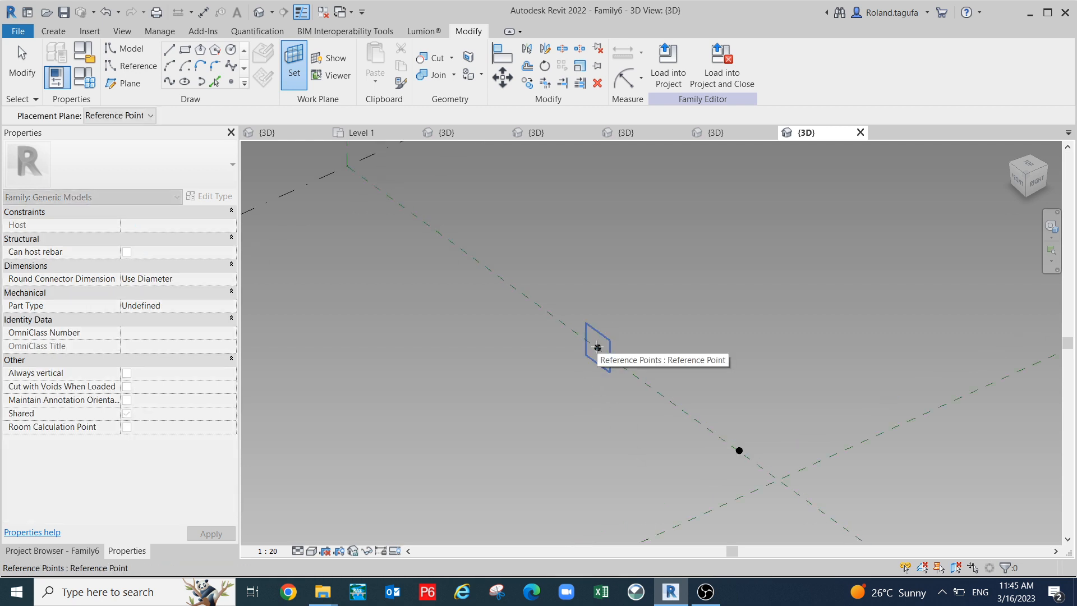
pyautogui.click(598, 348)
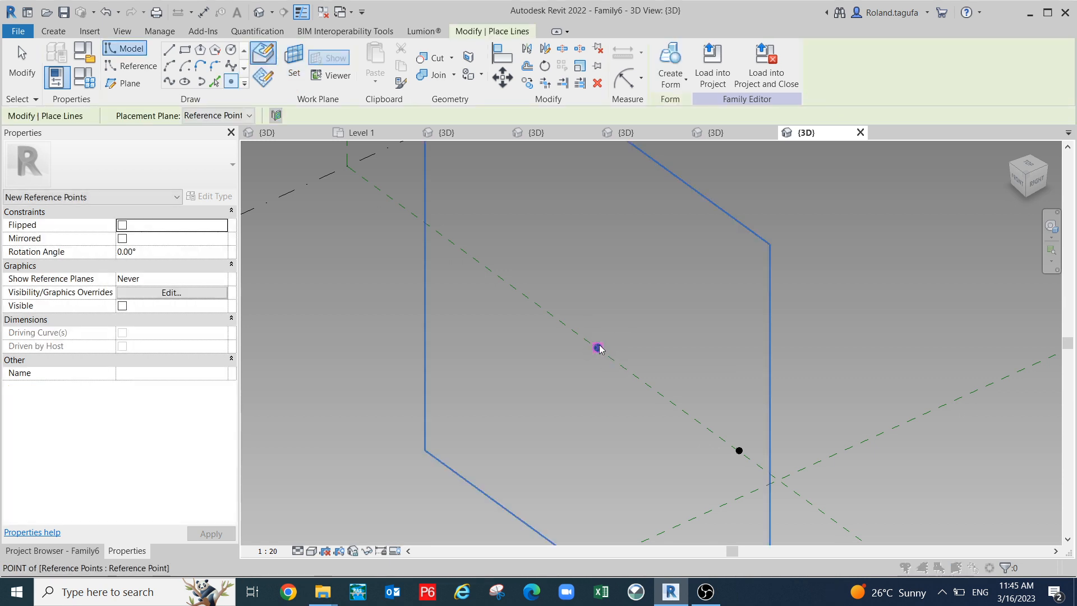
pyautogui.click(598, 346)
pyautogui.click(591, 342)
pyautogui.click(606, 347)
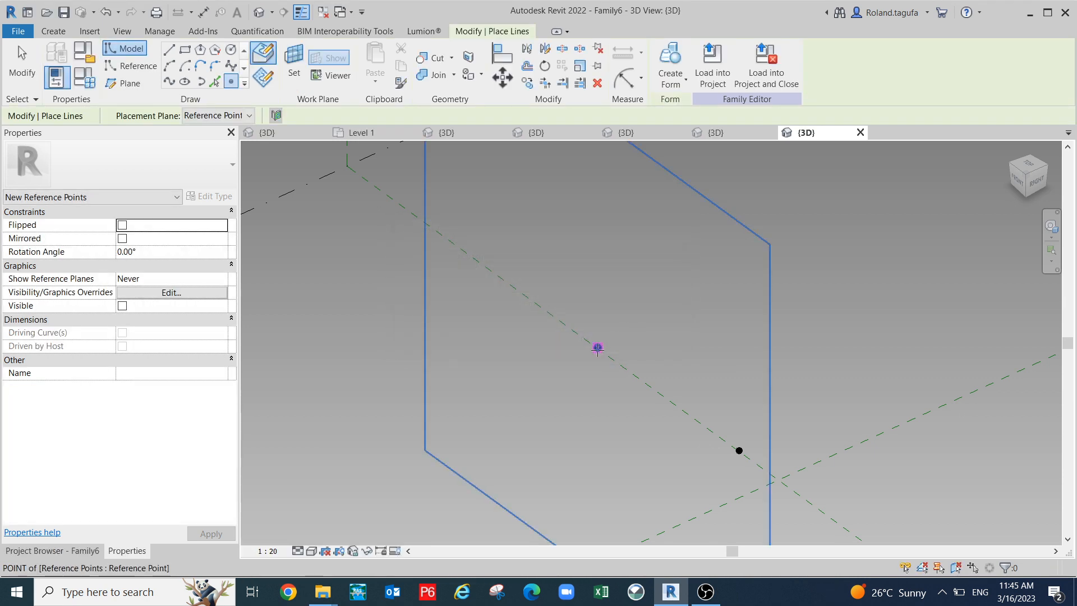
pyautogui.click(587, 342)
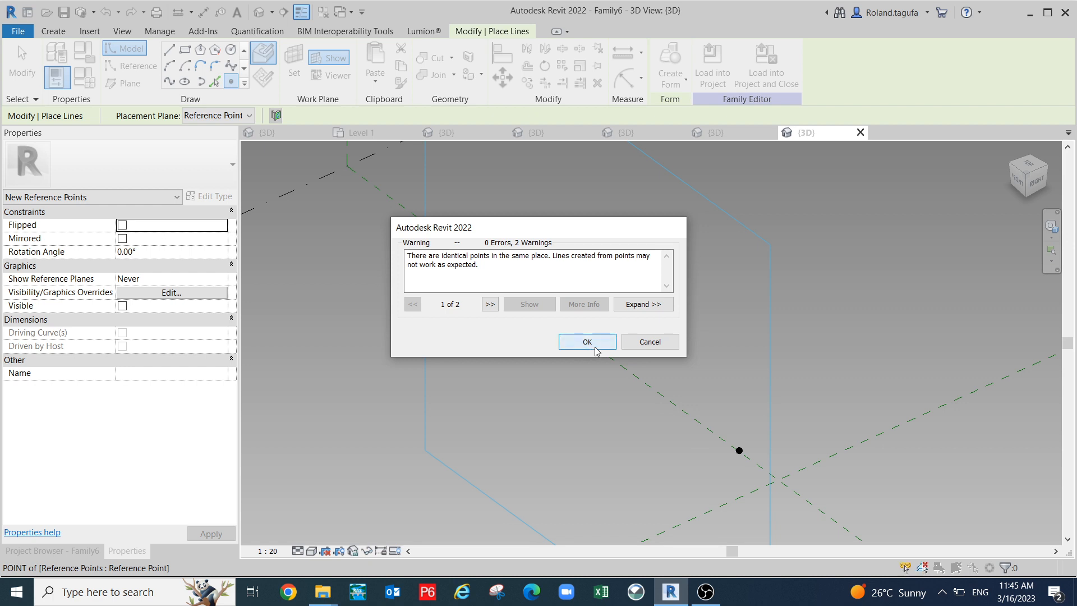
# - Set the vertical plane of the reference point nearest the reference plane intersection as work plane and place two coincident hosted points on it
pyautogui.click(488, 231)
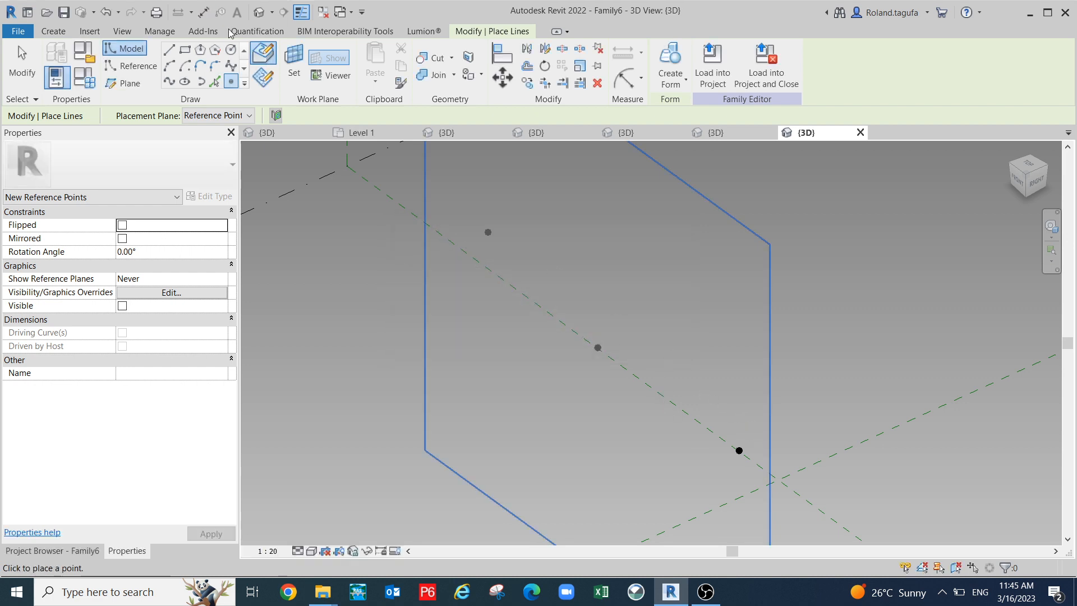
pyautogui.click(284, 81)
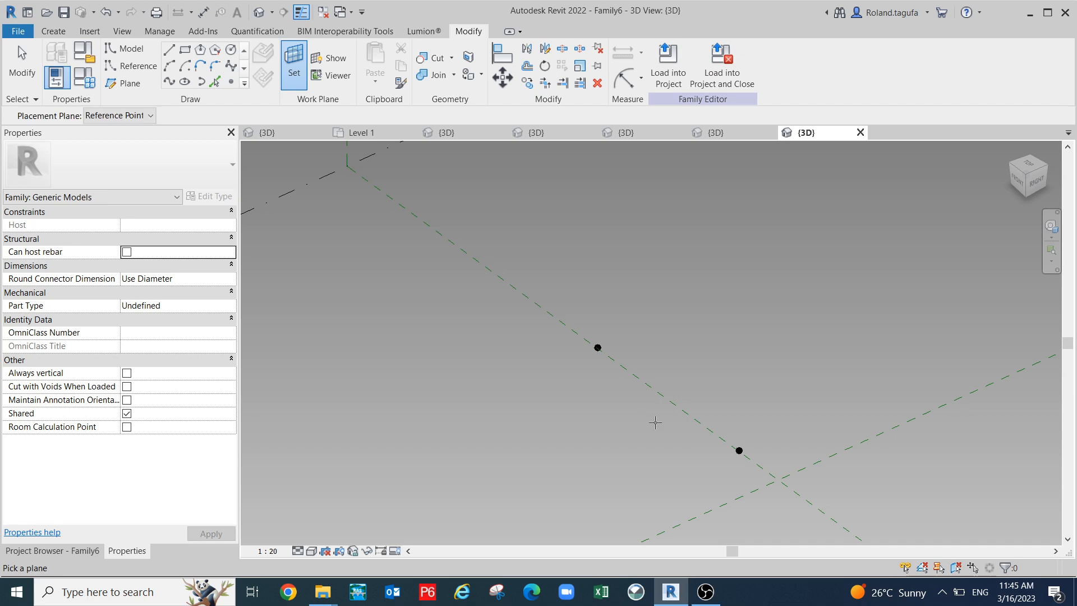
pyautogui.click(738, 451)
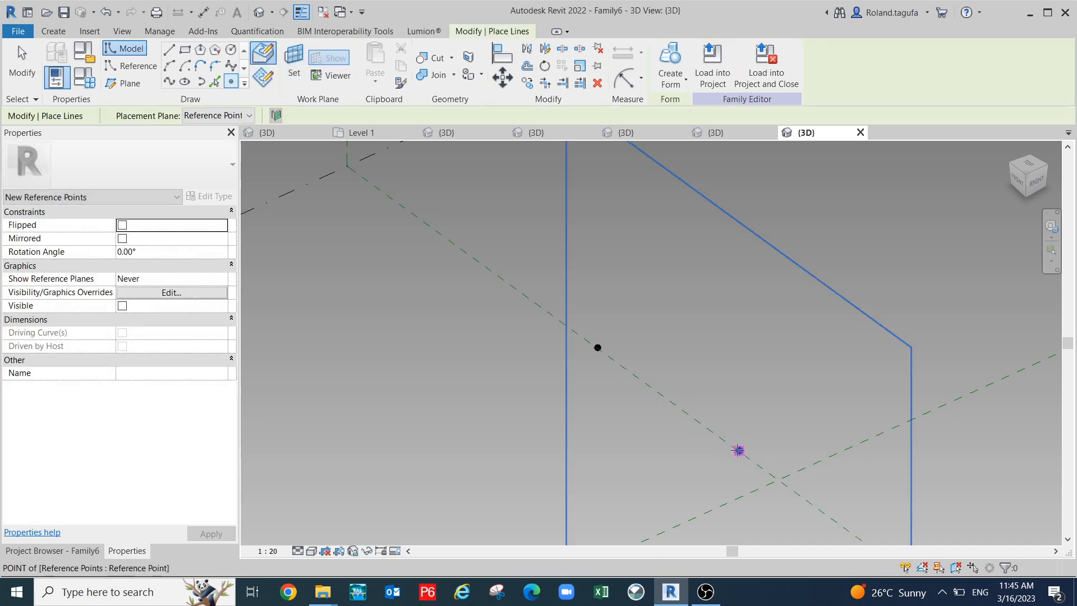
pyautogui.click(738, 451)
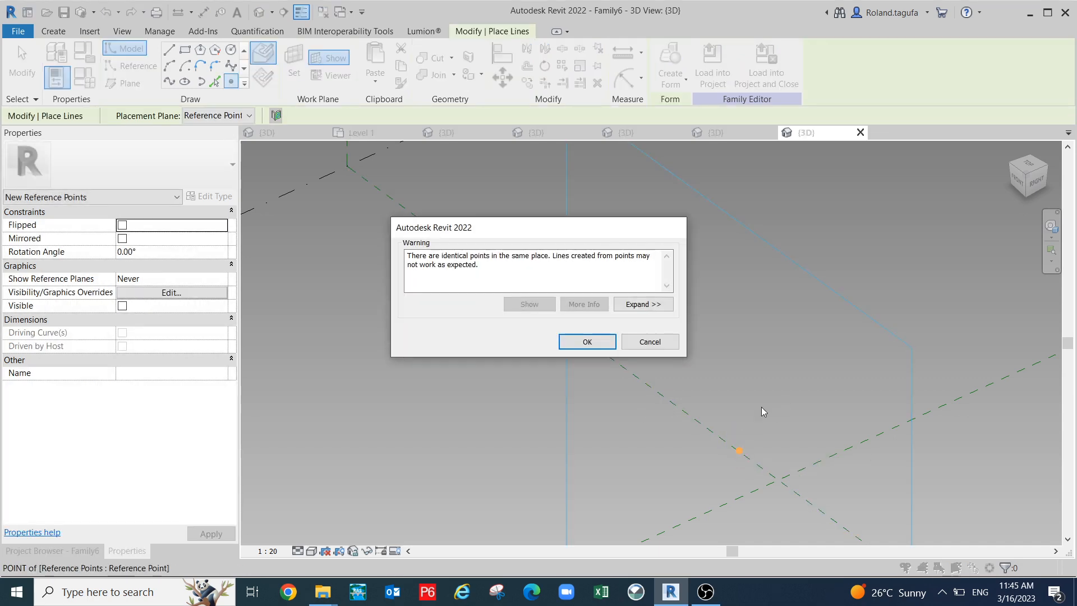
pyautogui.click(587, 342)
pyautogui.click(738, 449)
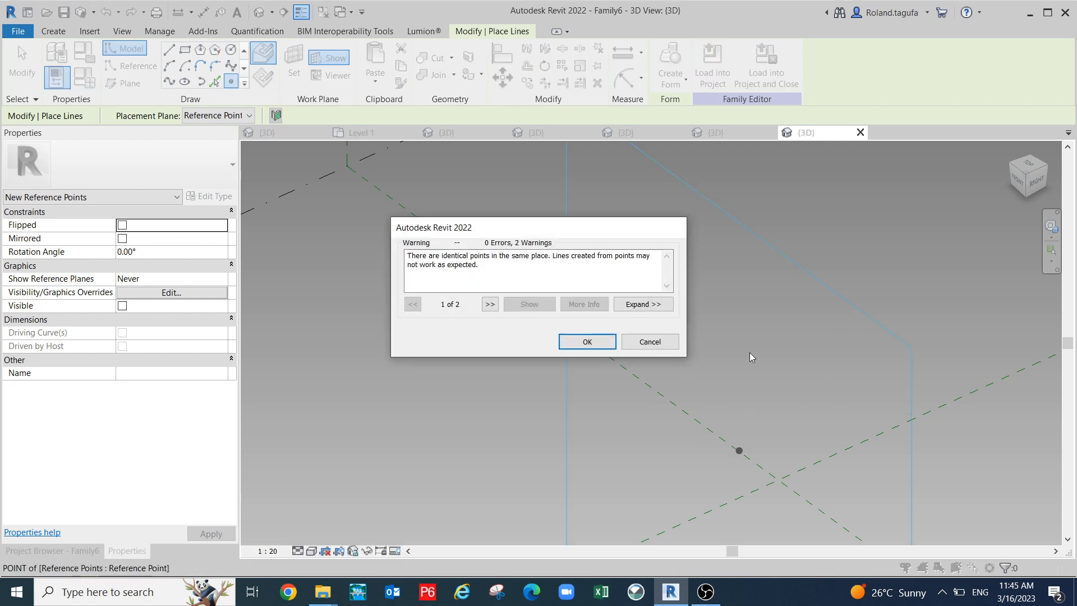
pyautogui.click(578, 338)
pyautogui.press('Escape')
pyautogui.press('Escape')
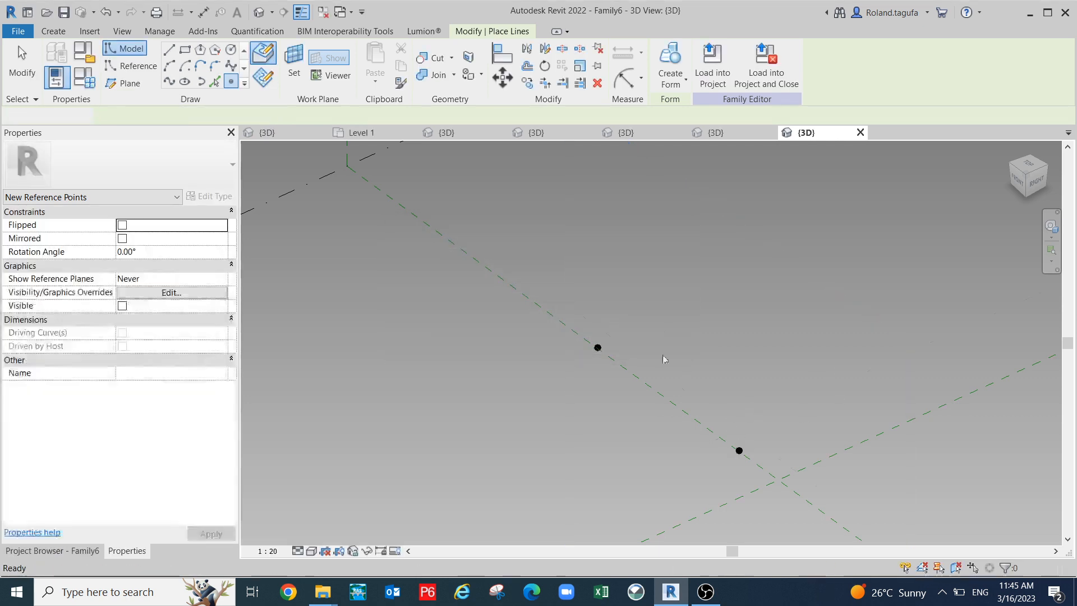
# - Associate the Offset of one coincident hosted point at the location farther from the intersection with the Neg parameter
pyautogui.scroll(-2, 664, 357)
pyautogui.keyDown('shift'); pyautogui.moveTo(700, 446); pyautogui.dragTo(680, 450, button='middle'); pyautogui.keyUp('shift')
pyautogui.scroll(3, 669, 334)
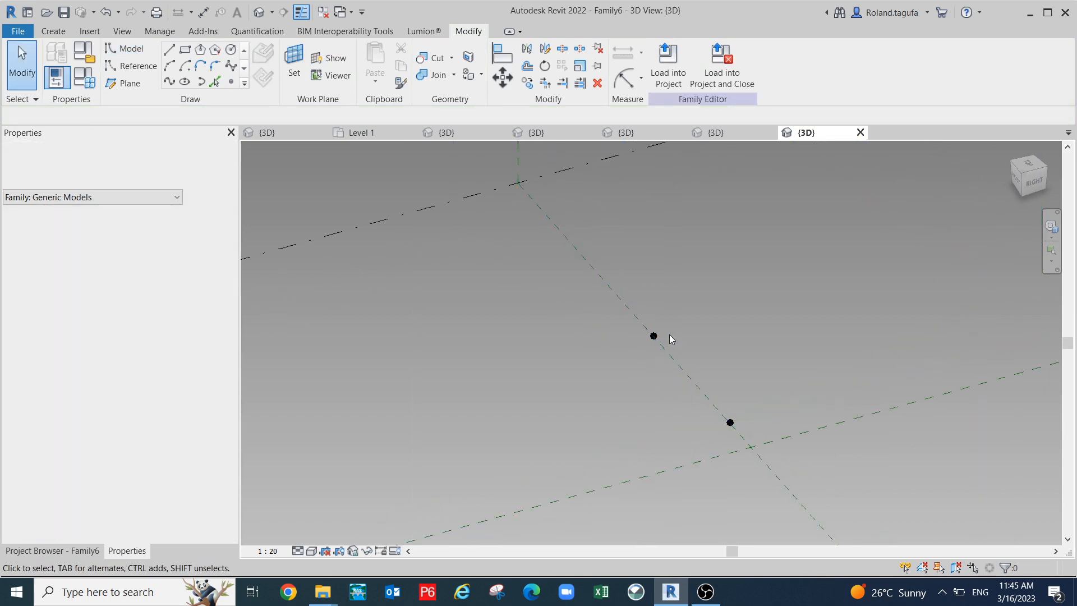
pyautogui.click(646, 337)
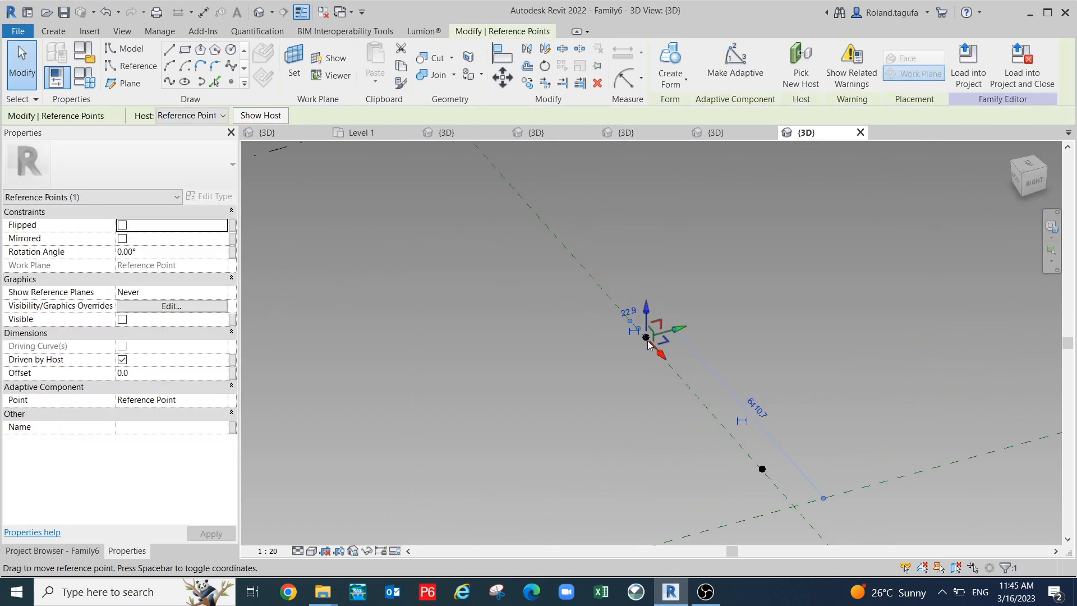
pyautogui.click(233, 378)
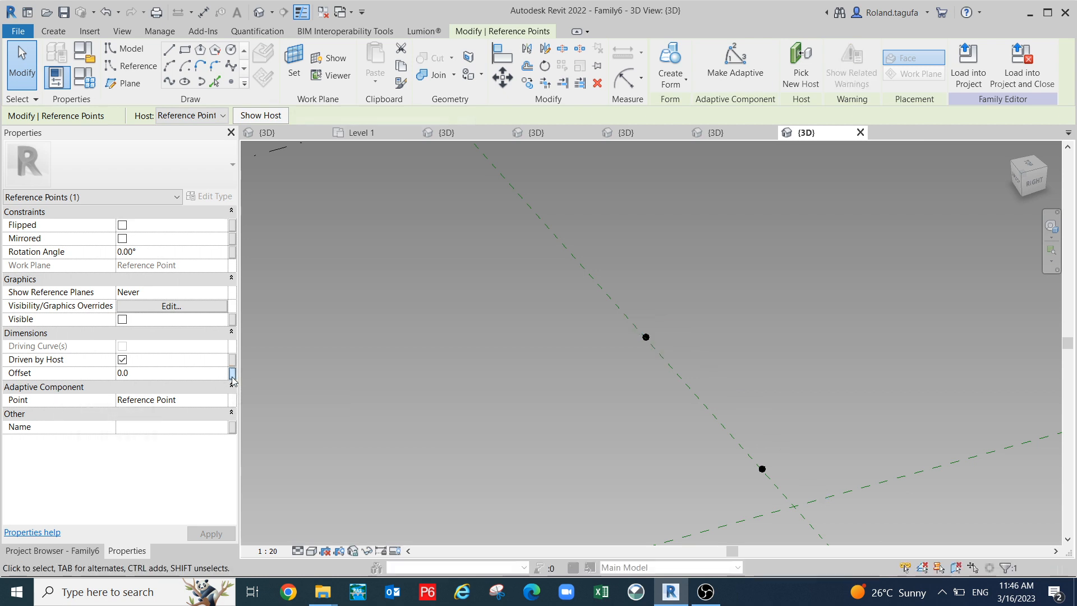
pyautogui.click(273, 233)
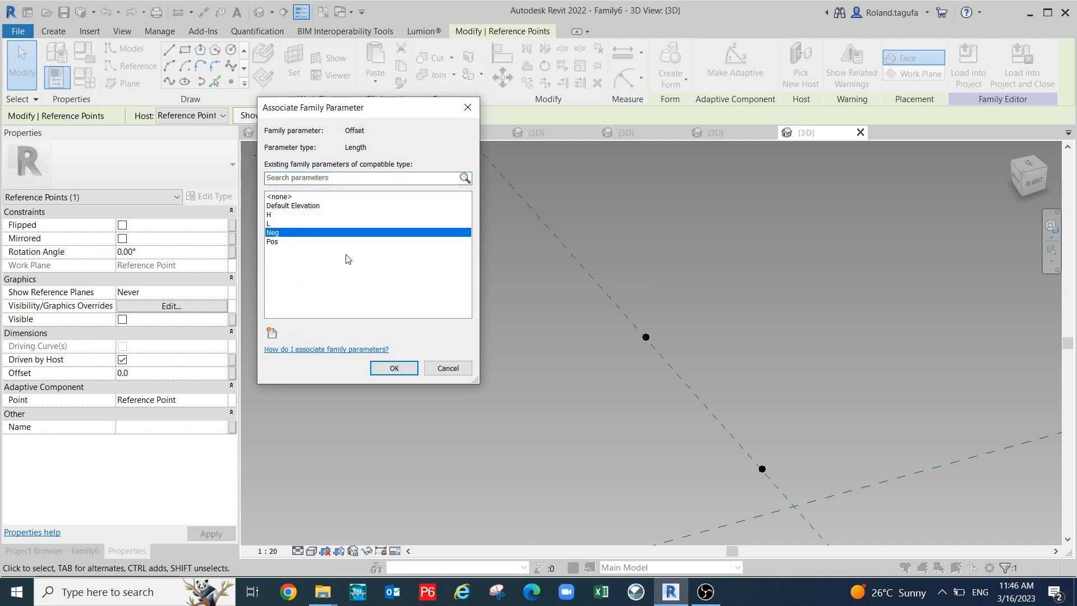
pyautogui.click(394, 368)
pyautogui.scroll(2, 761, 309)
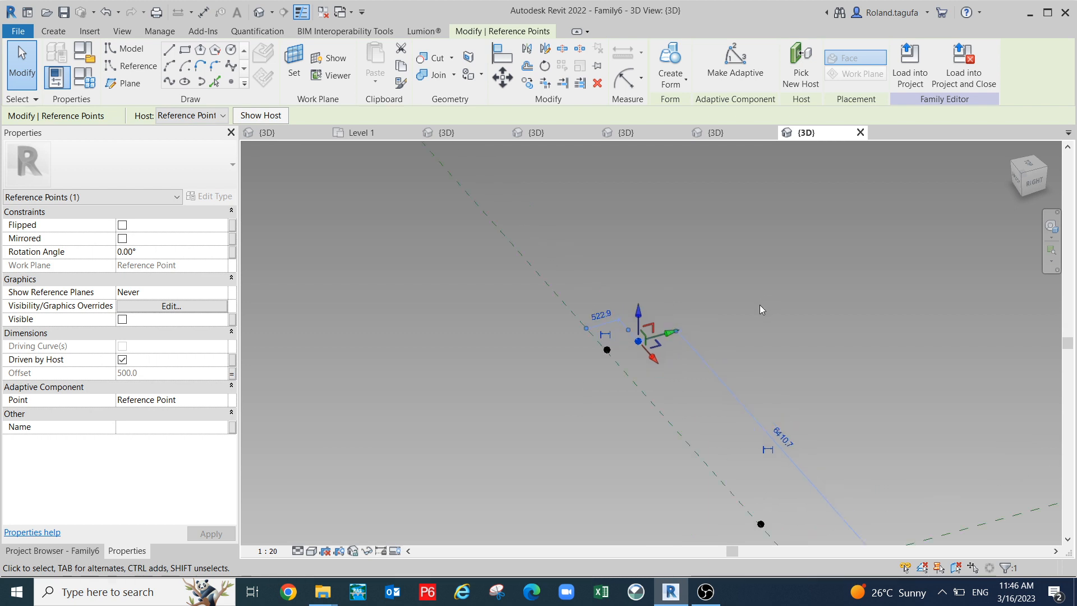
pyautogui.click(537, 424)
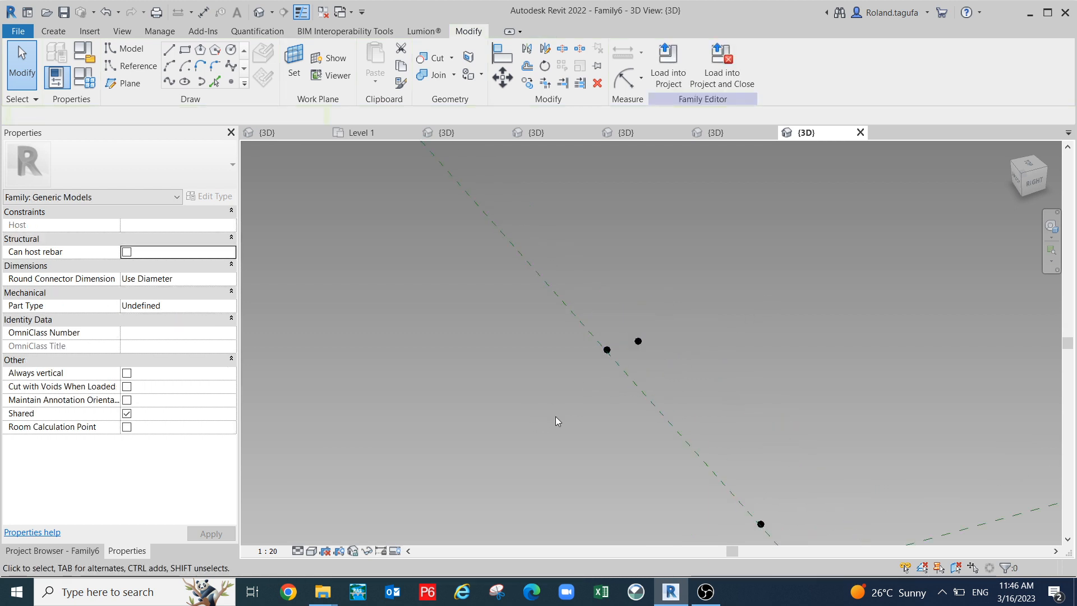
# - Set the Neg family parameter to -500 and apply it to the family
pyautogui.scroll(2, 558, 424)
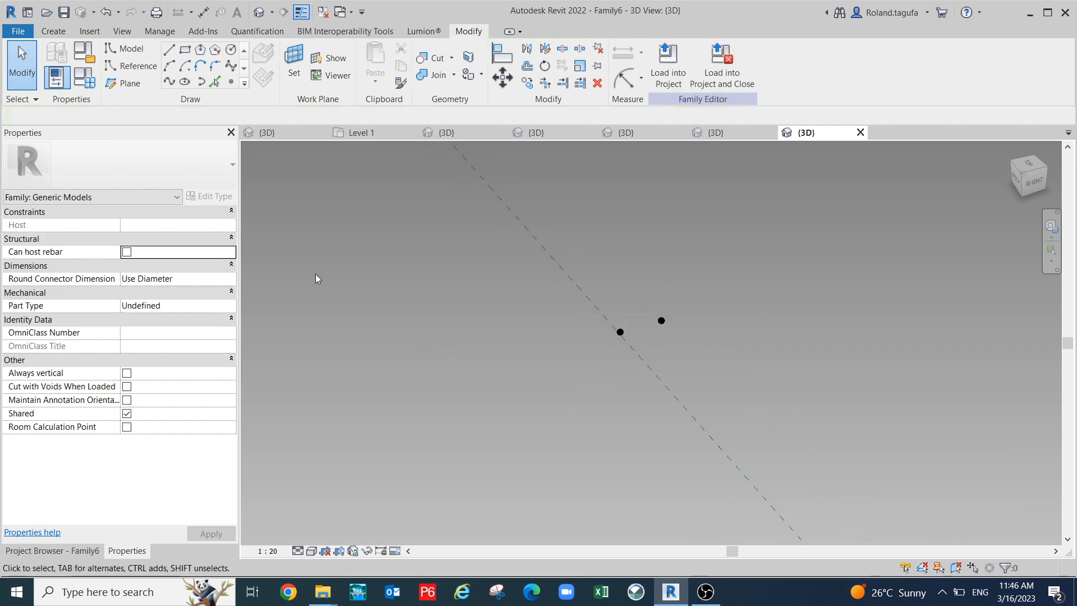
pyautogui.click(84, 77)
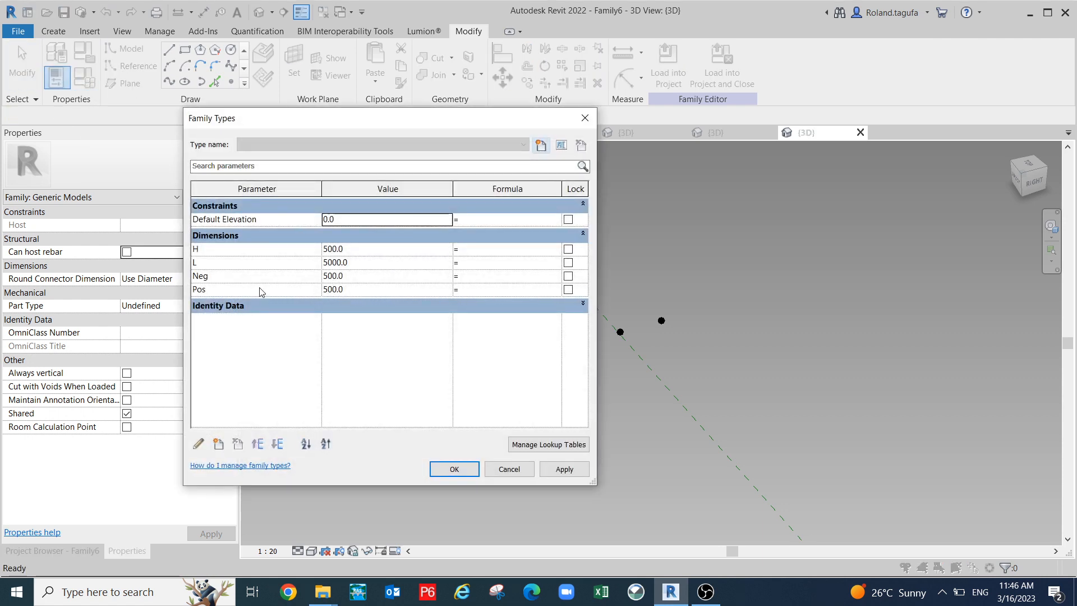
pyautogui.click(326, 275)
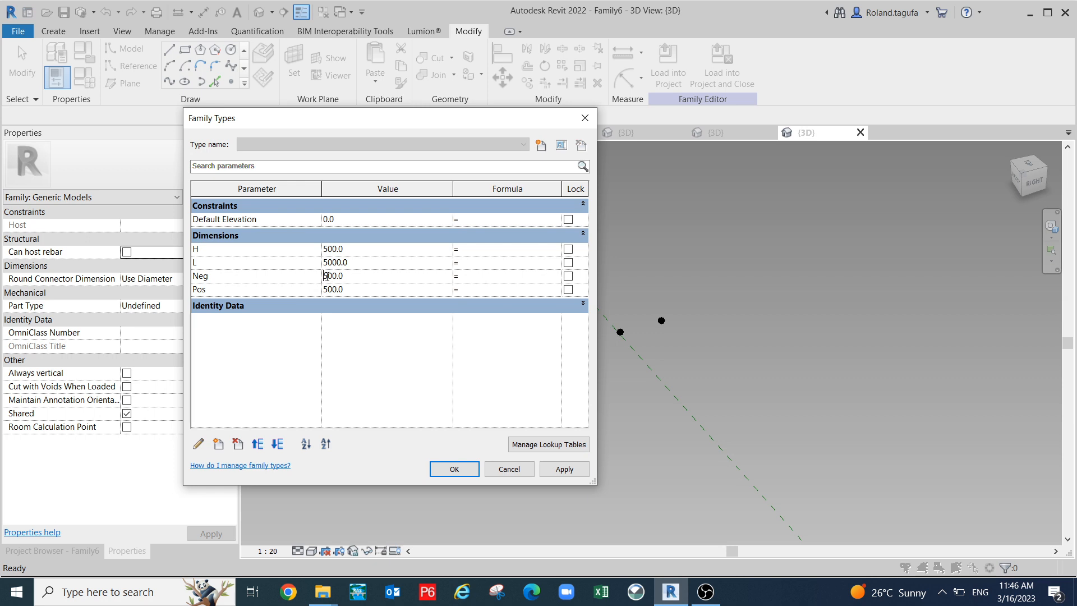
pyautogui.write('-')
pyautogui.click(563, 469)
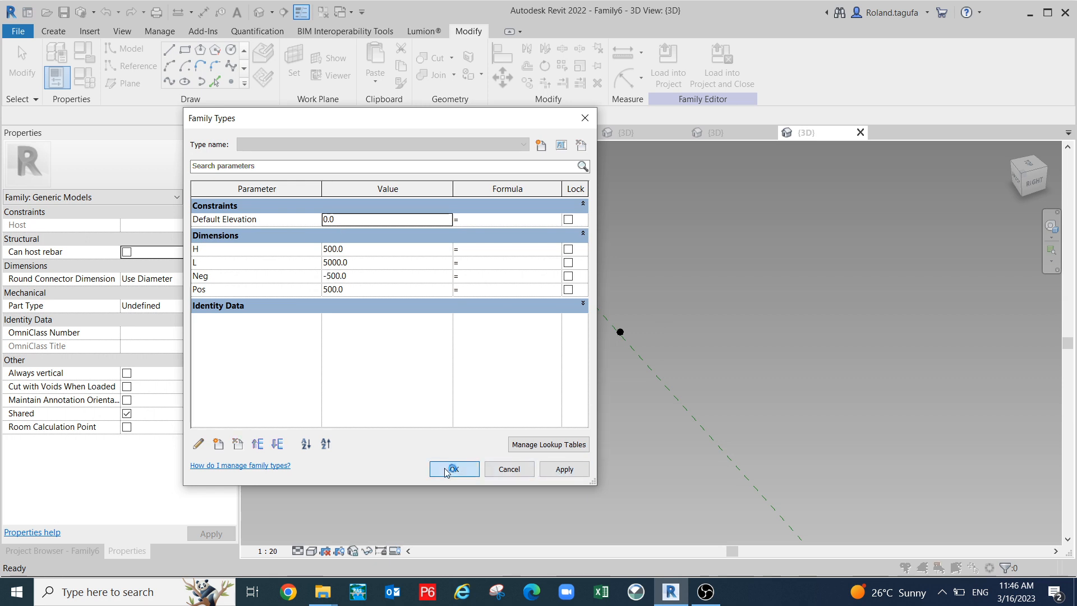
pyautogui.click(454, 469)
# - Associate the Offset of the other hosted point at the farther location with the Pos parameter
pyautogui.scroll(-1, 581, 428)
pyautogui.keyDown('shift'); pyautogui.moveTo(581, 439); pyautogui.dragTo(741, 295, button='middle'); pyautogui.keyUp('shift')
pyautogui.scroll(2, 709, 313)
pyautogui.click(592, 348)
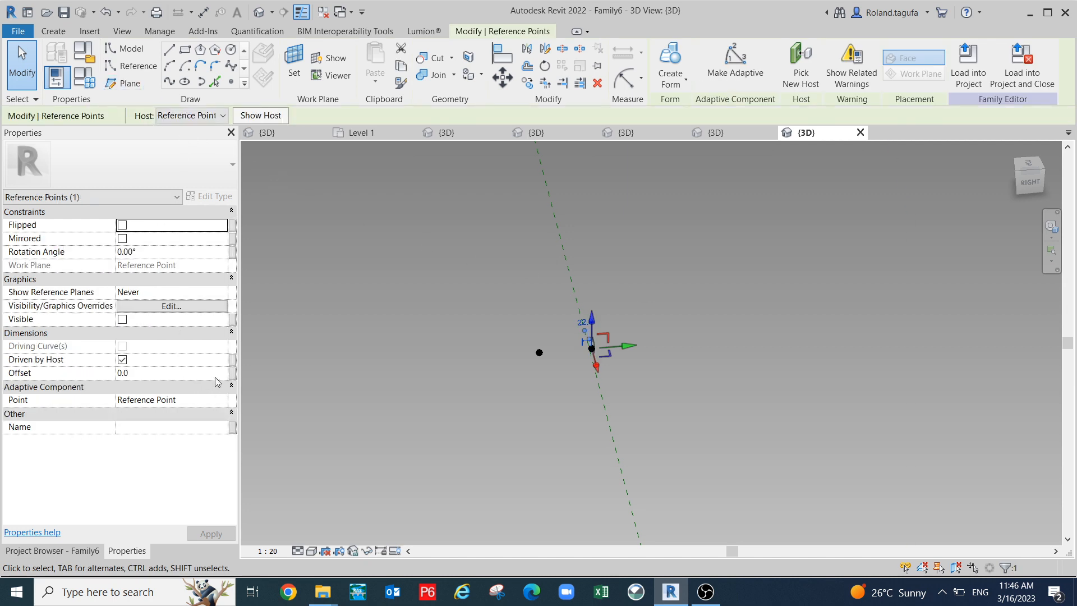
pyautogui.click(232, 373)
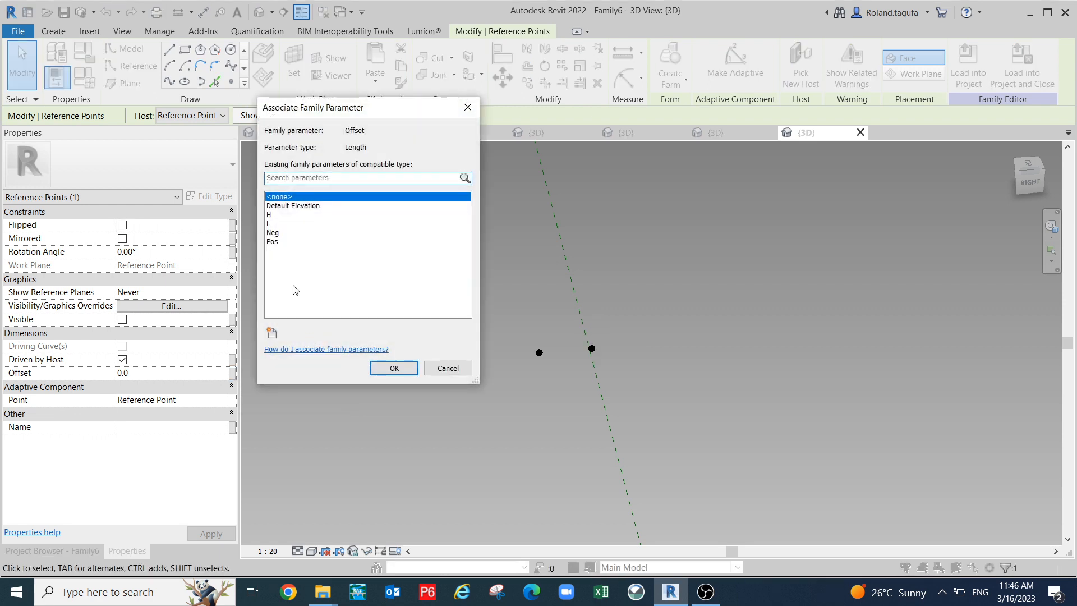
pyautogui.click(272, 242)
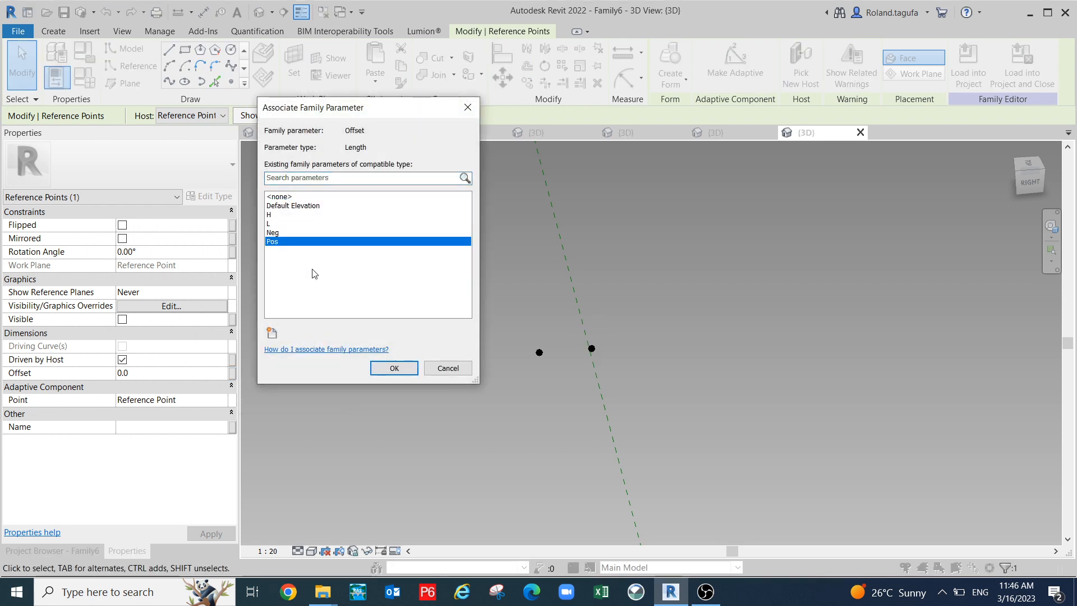
pyautogui.click(394, 369)
pyautogui.scroll(-3, 486, 387)
pyautogui.click(561, 414)
pyautogui.keyDown('shift'); pyautogui.moveTo(566, 414); pyautogui.dragTo(489, 441, button='middle'); pyautogui.keyUp('shift')
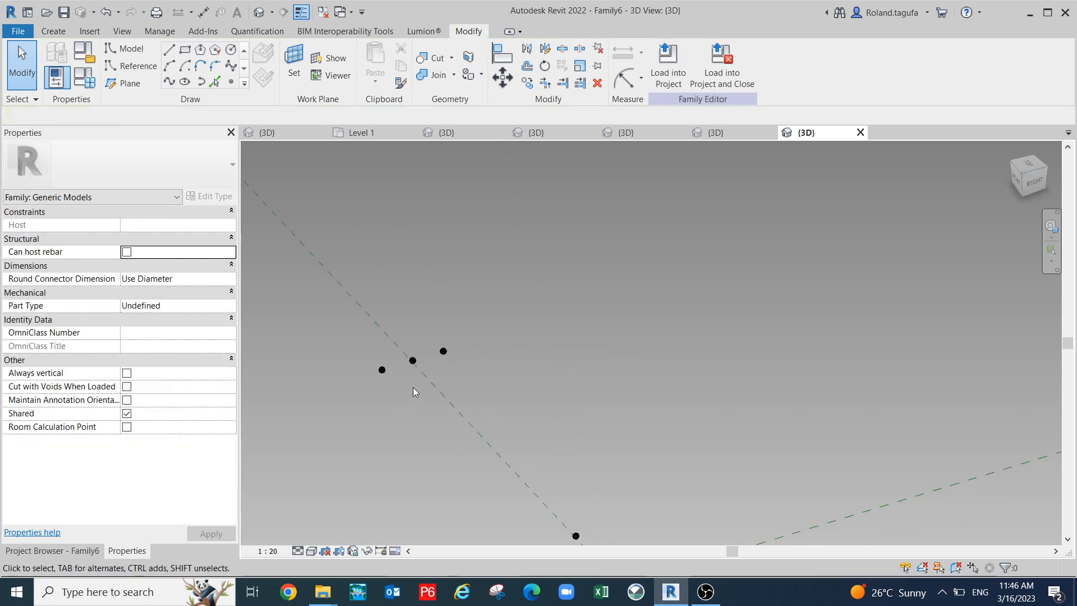
# - Associate the Offset of one hosted point at the location nearest the intersection with the Neg parameter
pyautogui.scroll(-2, 538, 364)
pyautogui.moveTo(553, 391); pyautogui.dragTo(560, 336, button='middle')
pyautogui.scroll(3, 605, 445)
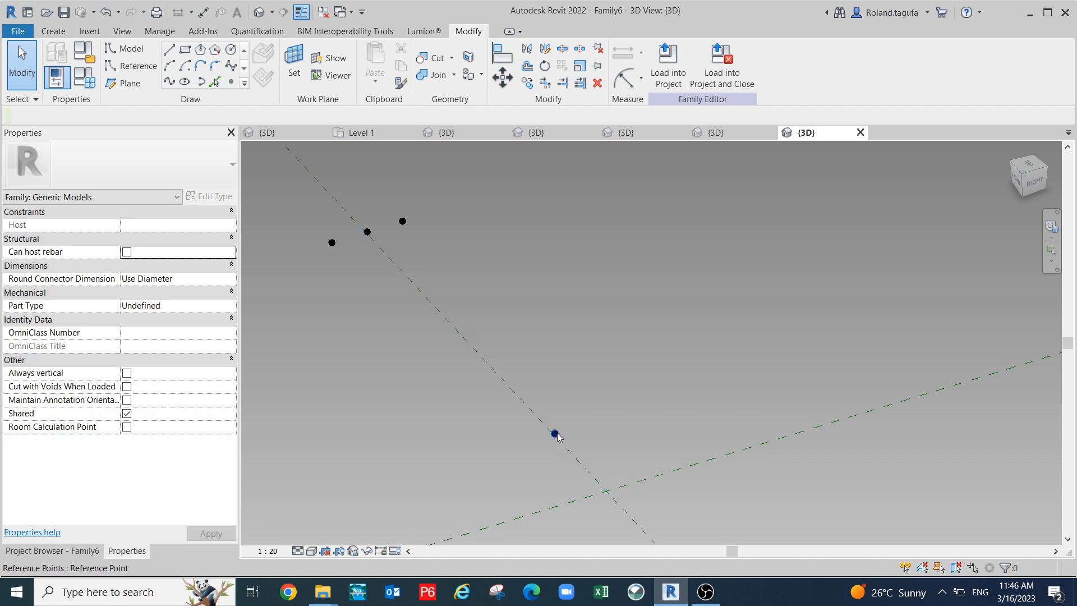
pyautogui.click(555, 434)
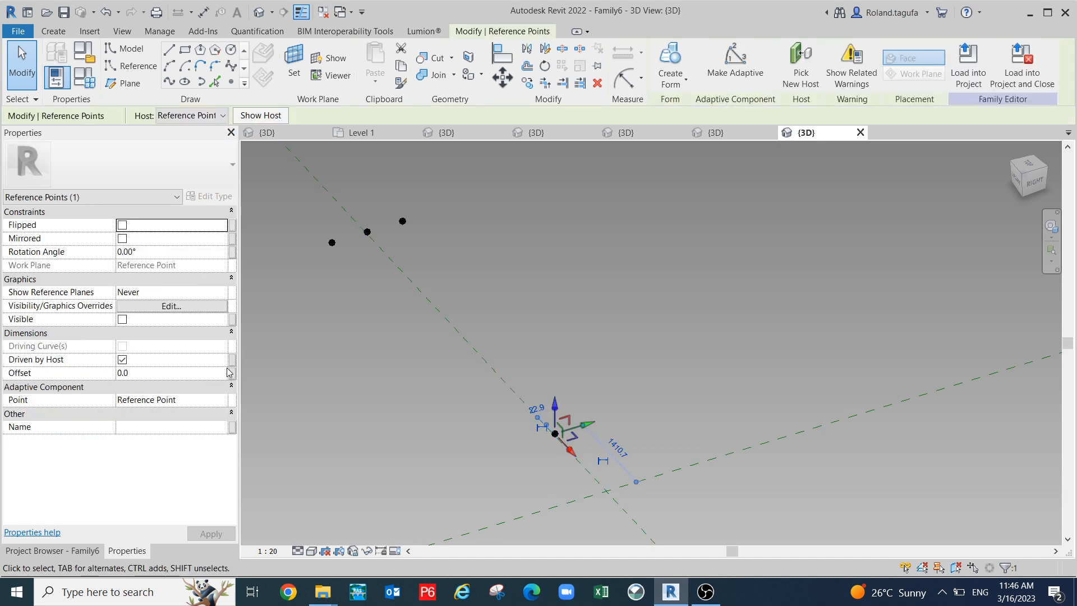
pyautogui.click(232, 373)
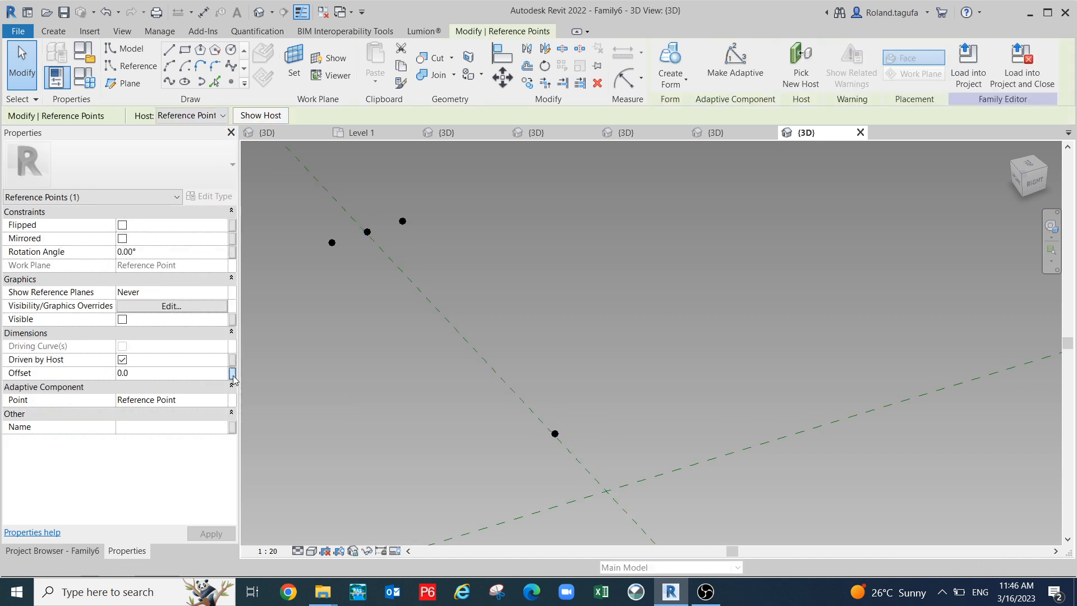
pyautogui.click(273, 232)
pyautogui.click(393, 368)
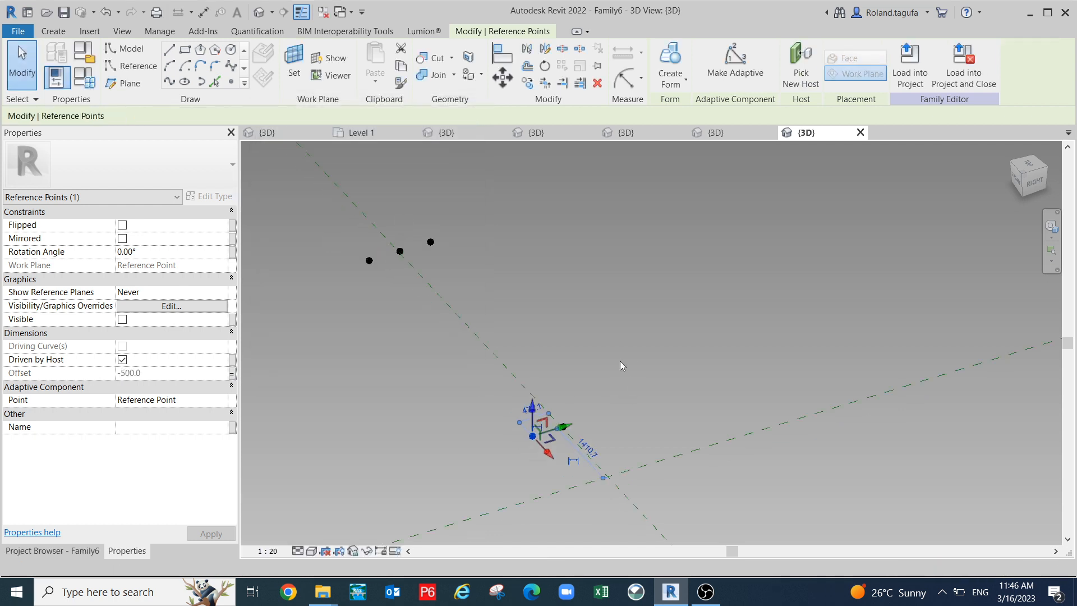
pyautogui.click(625, 355)
# - Associate the Offset of the remaining hosted point at the location nearest the intersection with the Pos parameter
pyautogui.scroll(1, 624, 355)
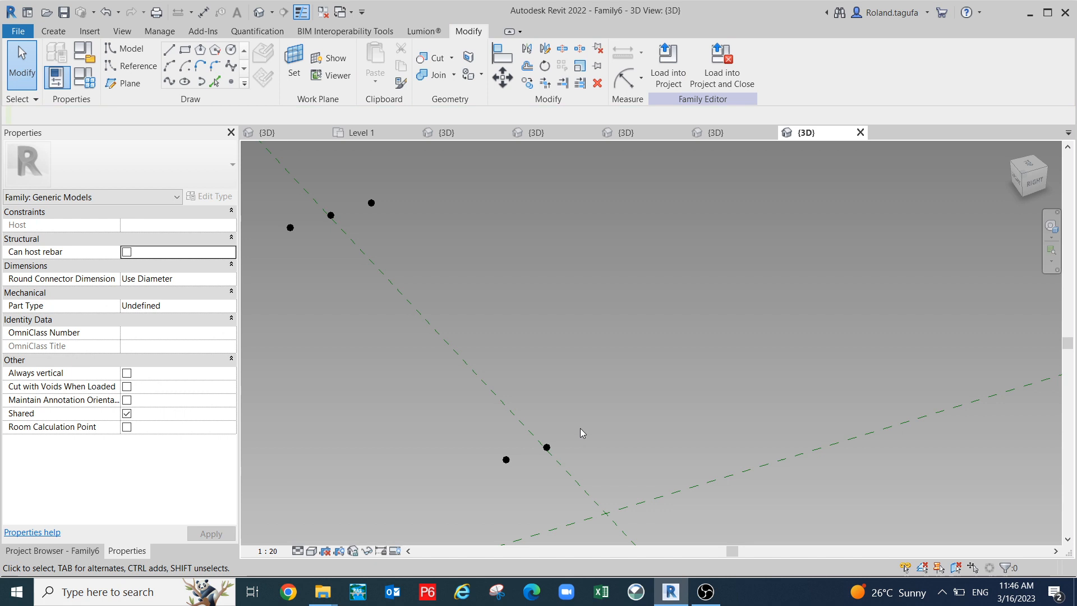
pyautogui.click(547, 447)
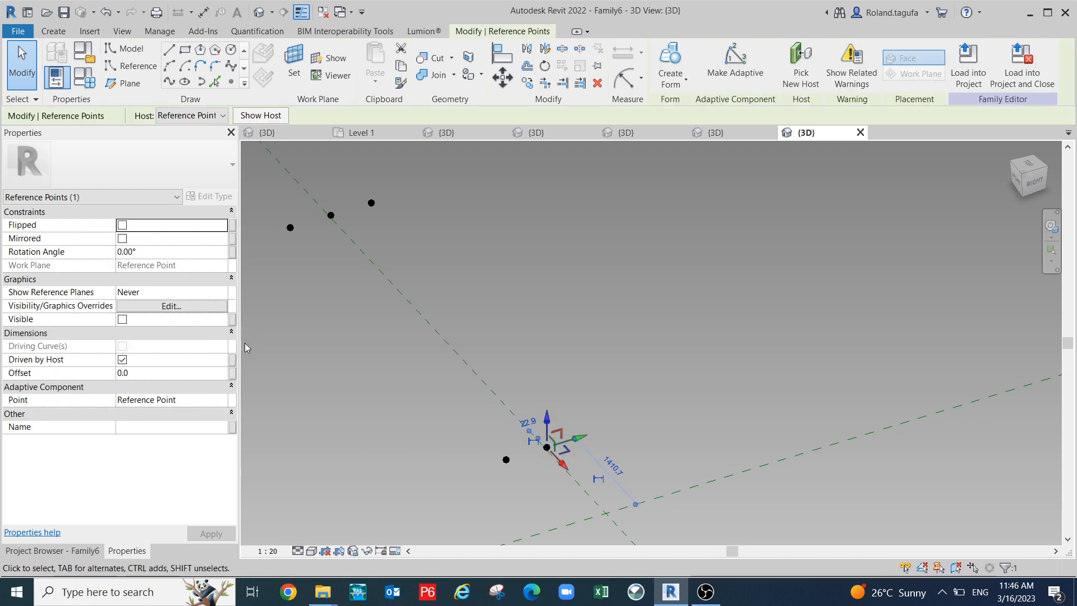
pyautogui.click(232, 373)
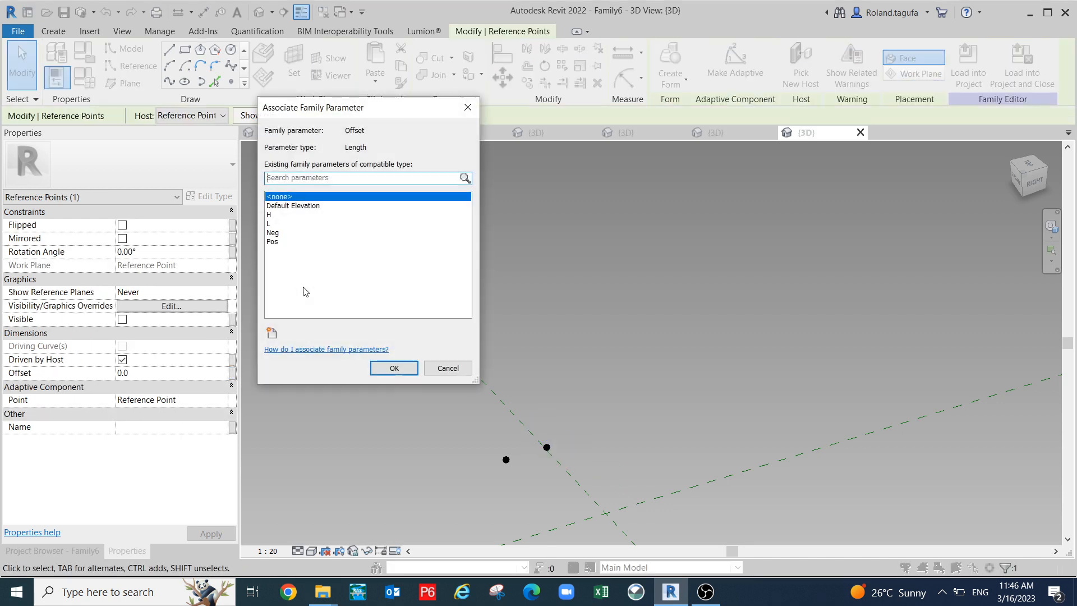
pyautogui.click(274, 241)
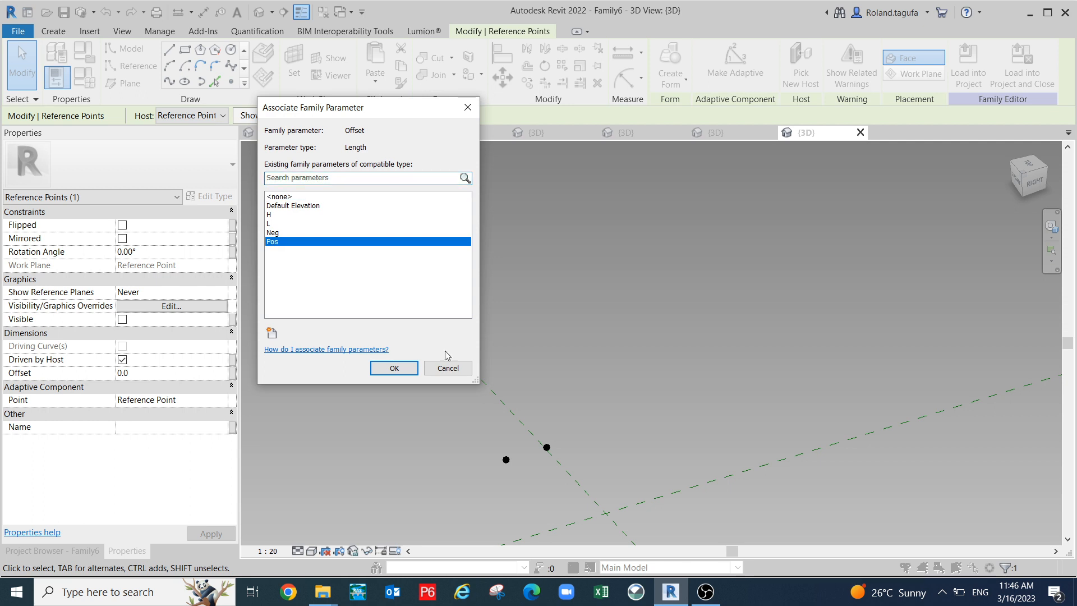
pyautogui.click(382, 373)
pyautogui.scroll(-4, 714, 372)
pyautogui.click(685, 457)
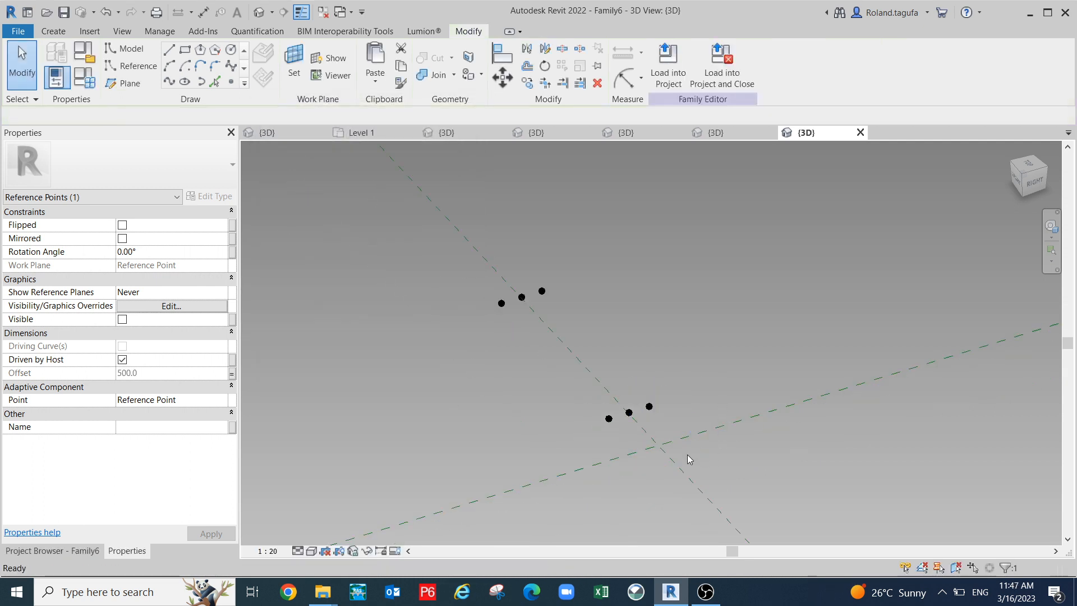
# - Set the family parameters Neg to -1000 and Pos to 1000 and apply them to flex the point offsets
pyautogui.click(93, 85)
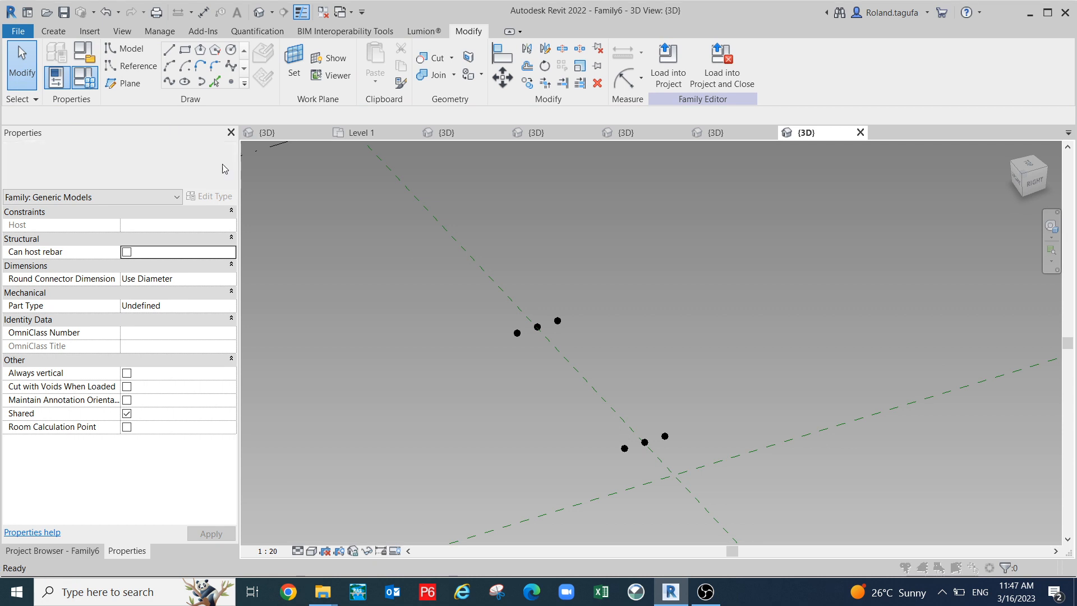
pyautogui.moveTo(354, 128); pyautogui.dragTo(279, 127)
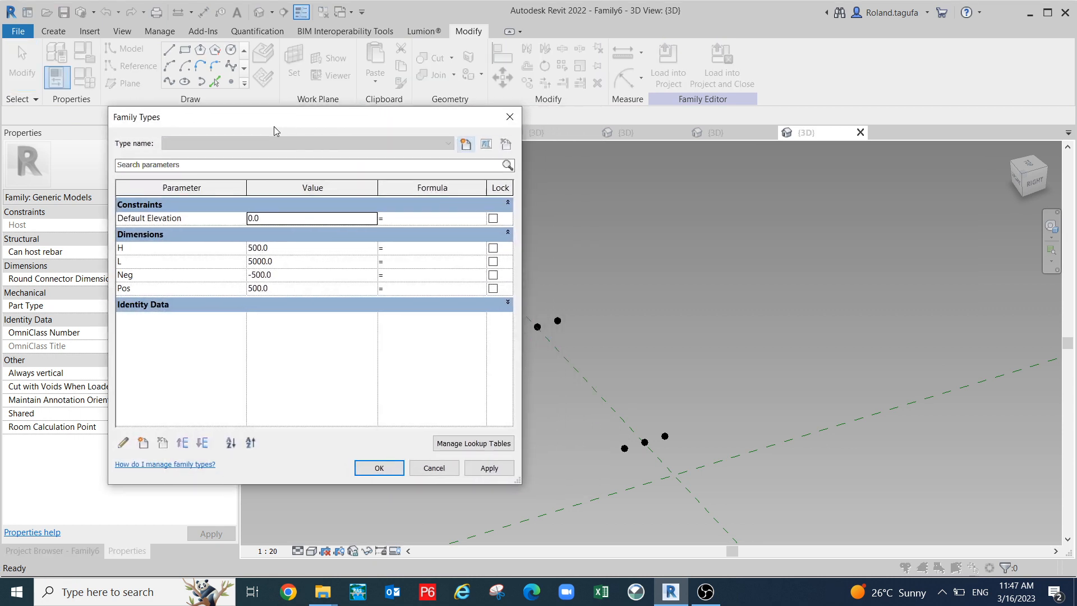
pyautogui.click(275, 248)
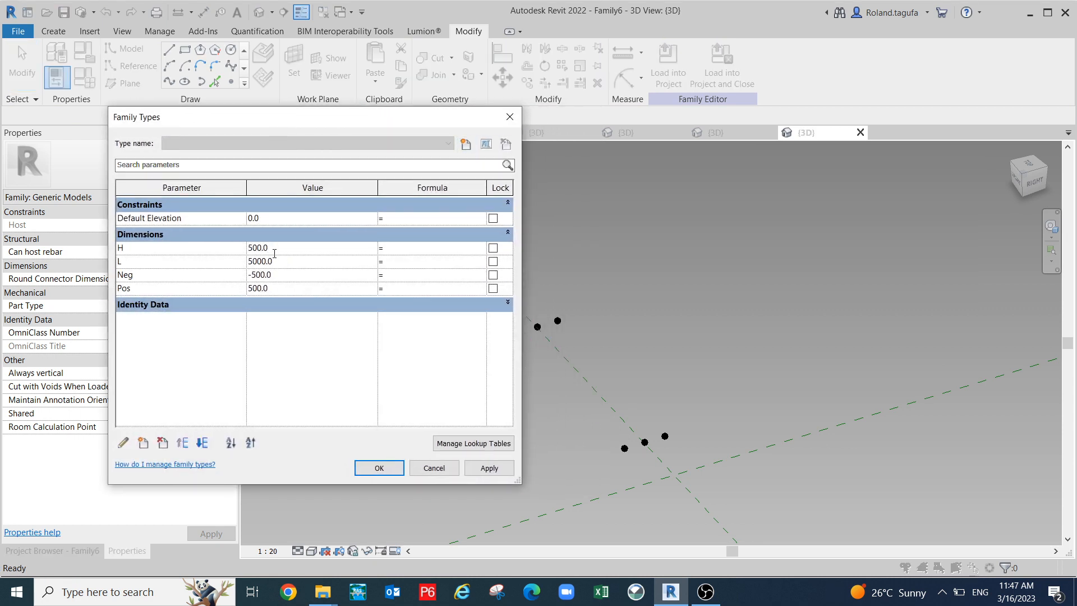
pyautogui.click(279, 276)
pyautogui.moveTo(272, 275); pyautogui.dragTo(248, 275)
pyautogui.write('10')
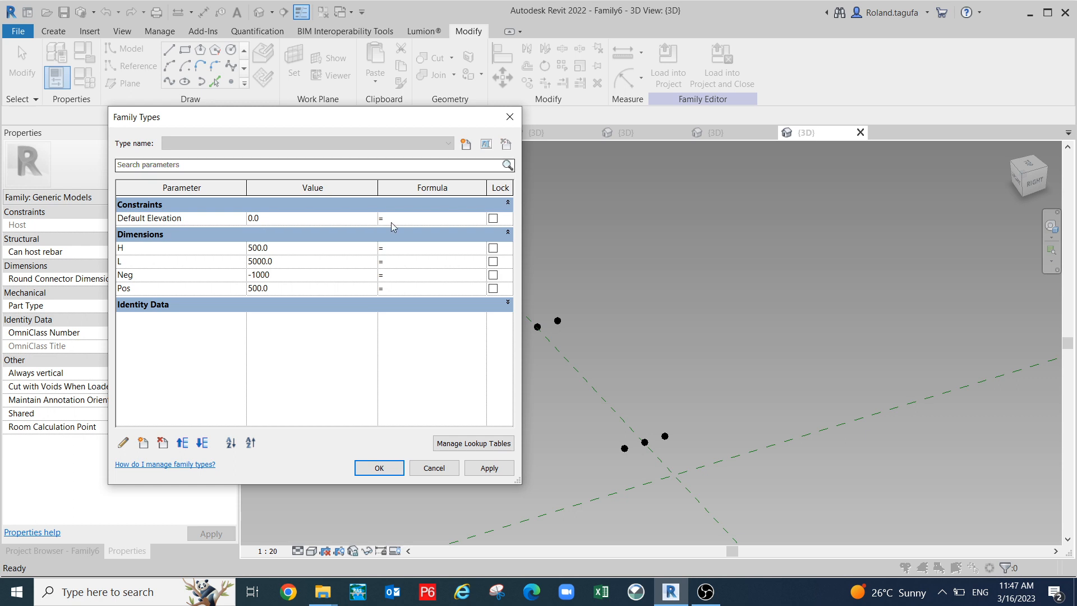
pyautogui.press('Tab')
pyautogui.write('10')
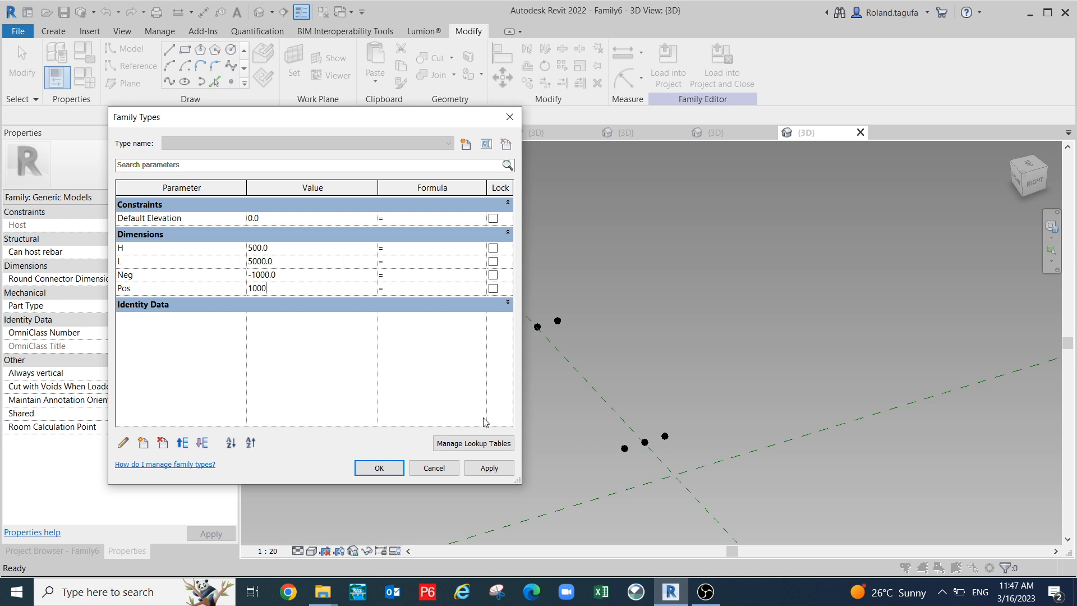
pyautogui.click(489, 469)
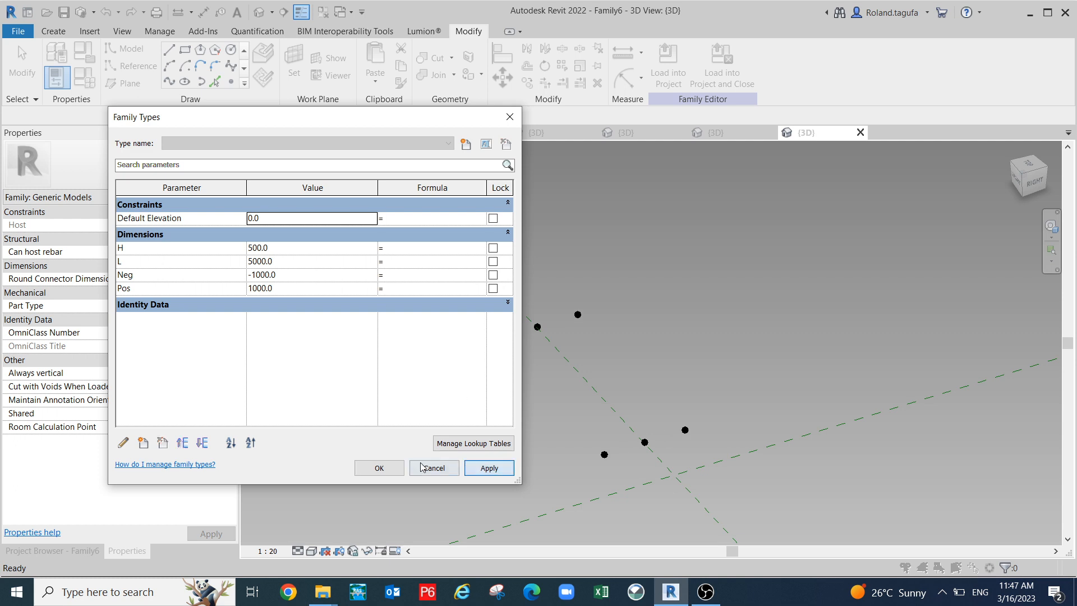
# - Accept the family parameter values and place a reference point on the horizontal plane of the farther Neg-offset point, coincident with it
pyautogui.click(379, 469)
pyautogui.moveTo(455, 427); pyautogui.dragTo(553, 423, button='middle')
pyautogui.moveTo(486, 452)
pyautogui.keyDown('shift'); pyautogui.mouseDown(button='middle')
pyautogui.moveTo(443, 452)
pyautogui.moveTo(479, 438)
pyautogui.mouseUp(button='middle'); pyautogui.keyUp('shift')
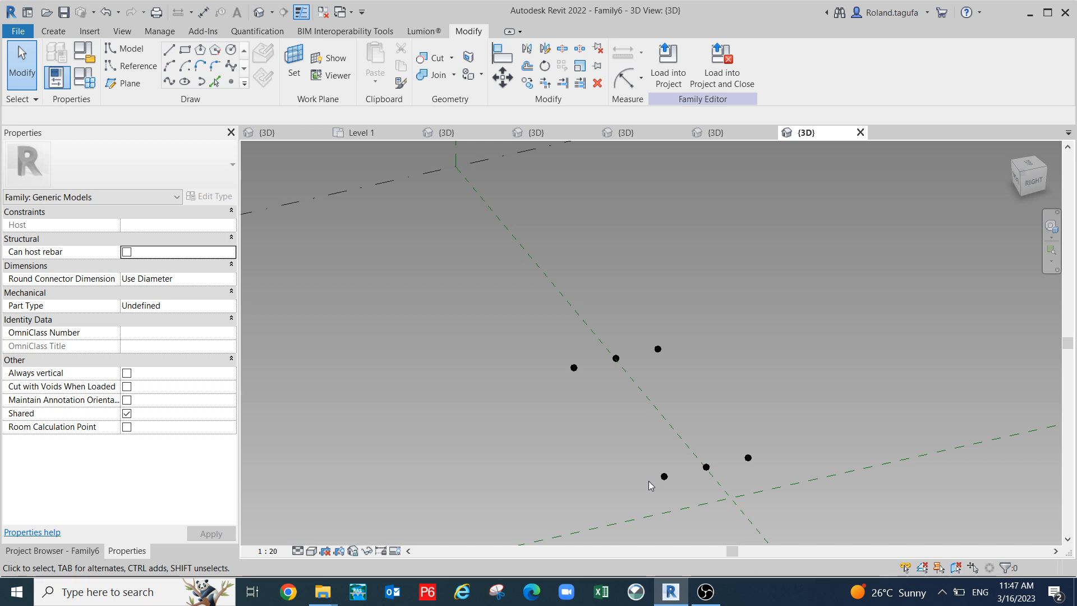
pyautogui.moveTo(480, 423); pyautogui.dragTo(496, 399, button='middle')
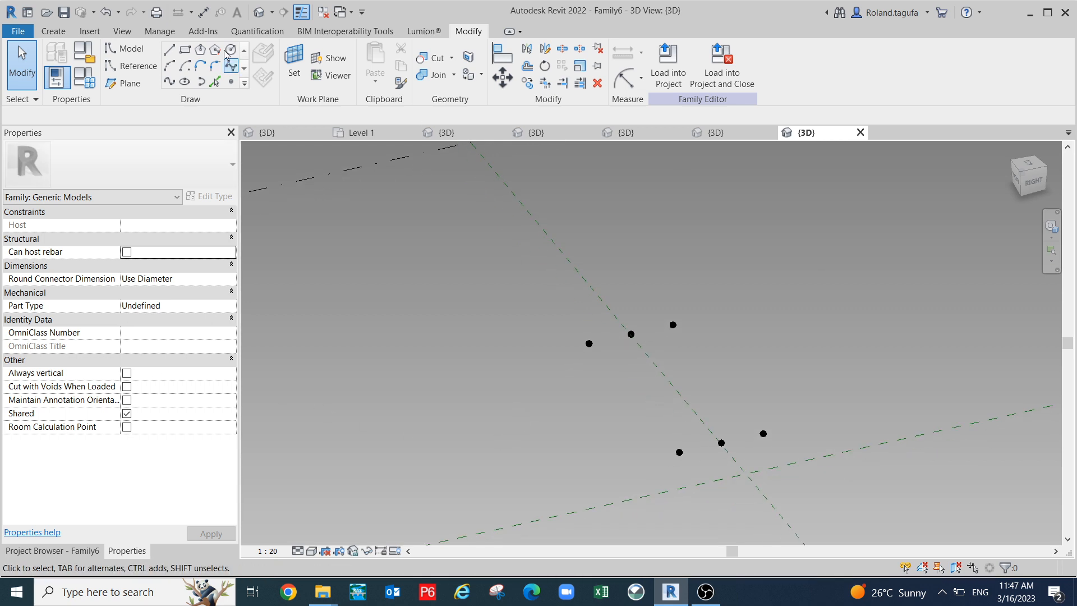
pyautogui.moveTo(631, 400); pyautogui.dragTo(657, 398, button='middle')
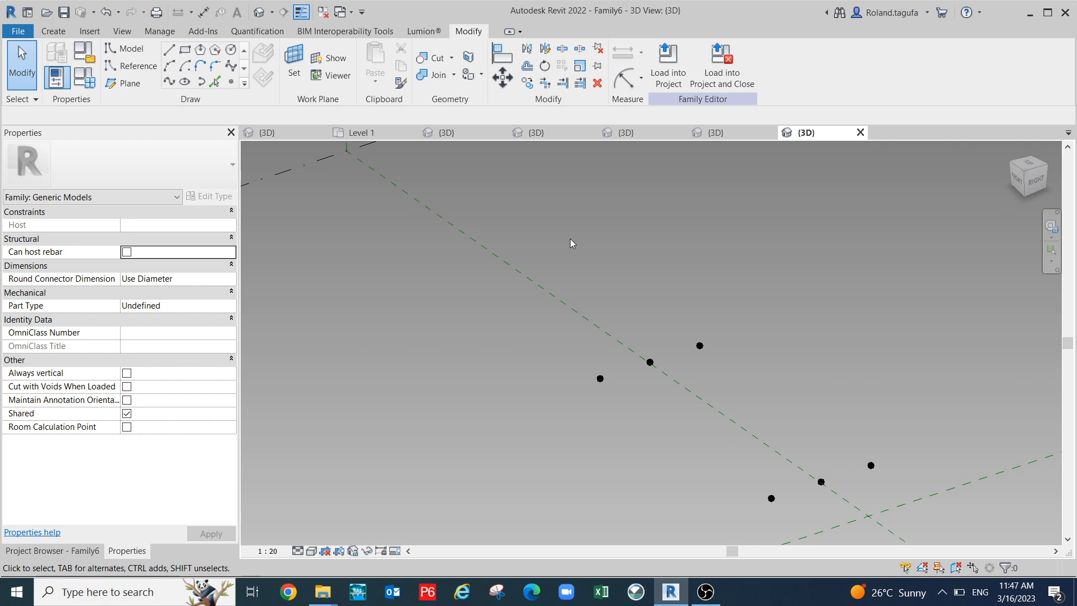
pyautogui.scroll(-1, 570, 238)
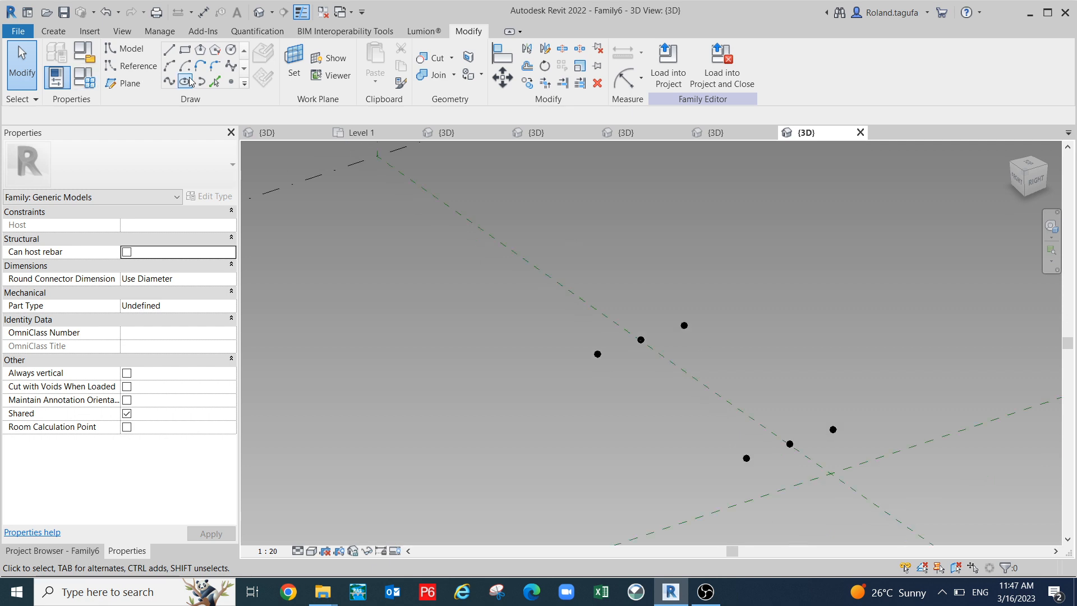
pyautogui.click(231, 81)
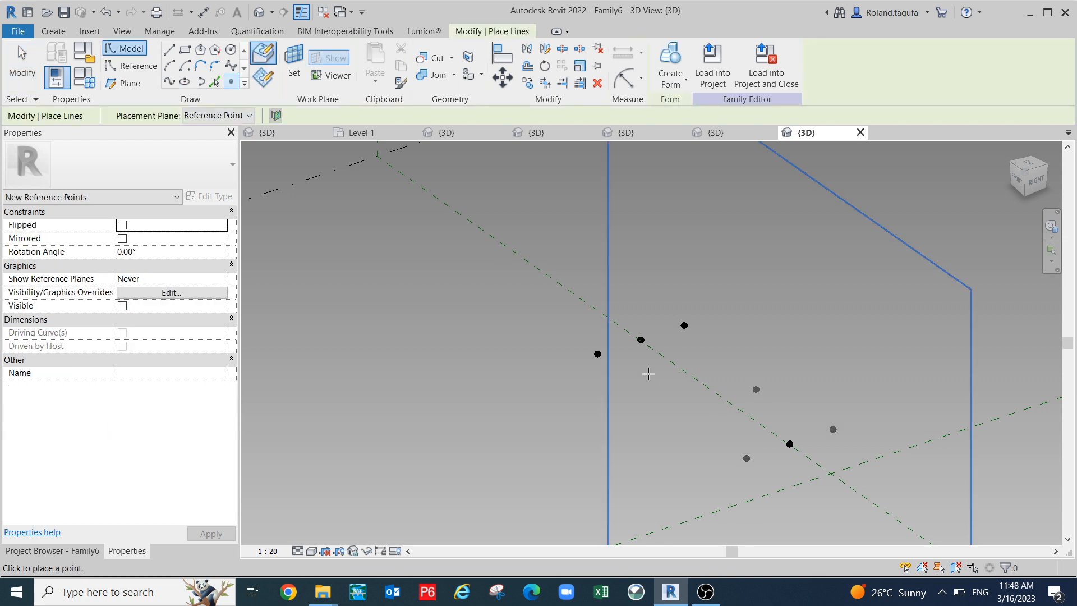
pyautogui.press('Escape')
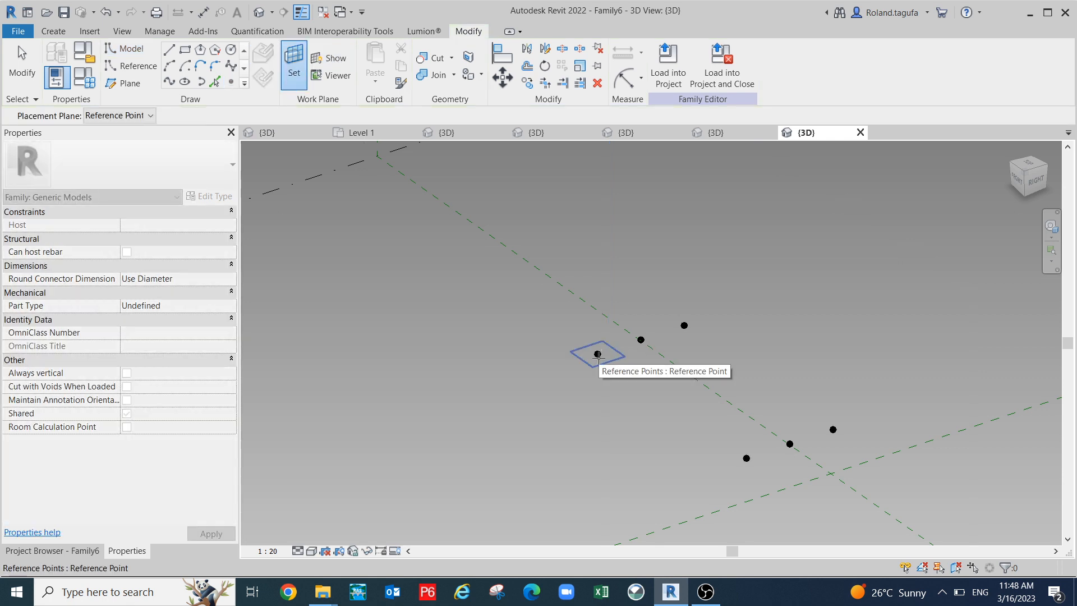
pyautogui.click(598, 355)
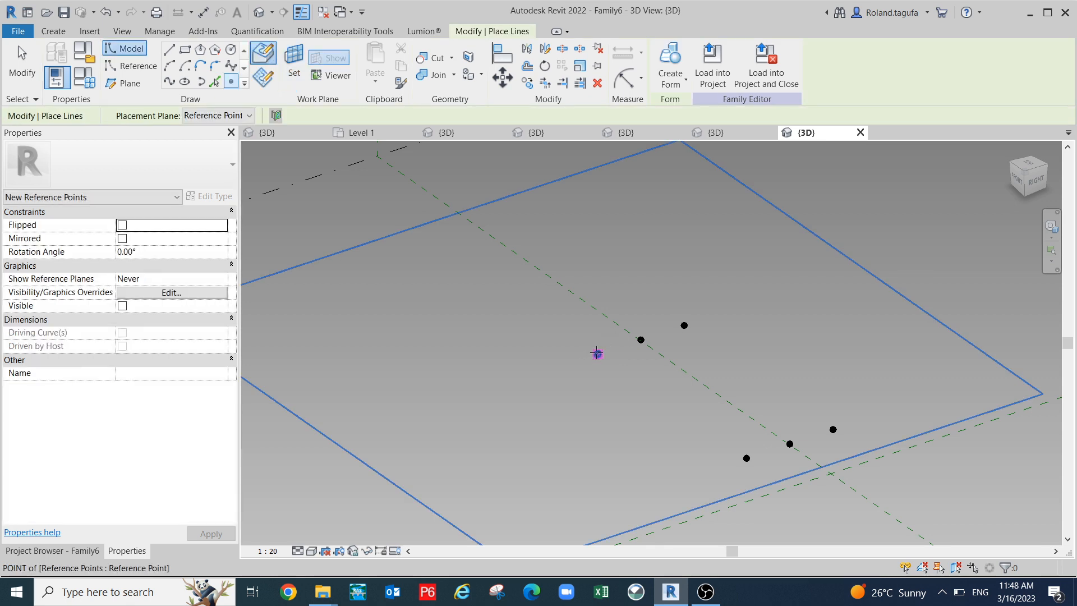
pyautogui.click(597, 354)
pyautogui.click(571, 343)
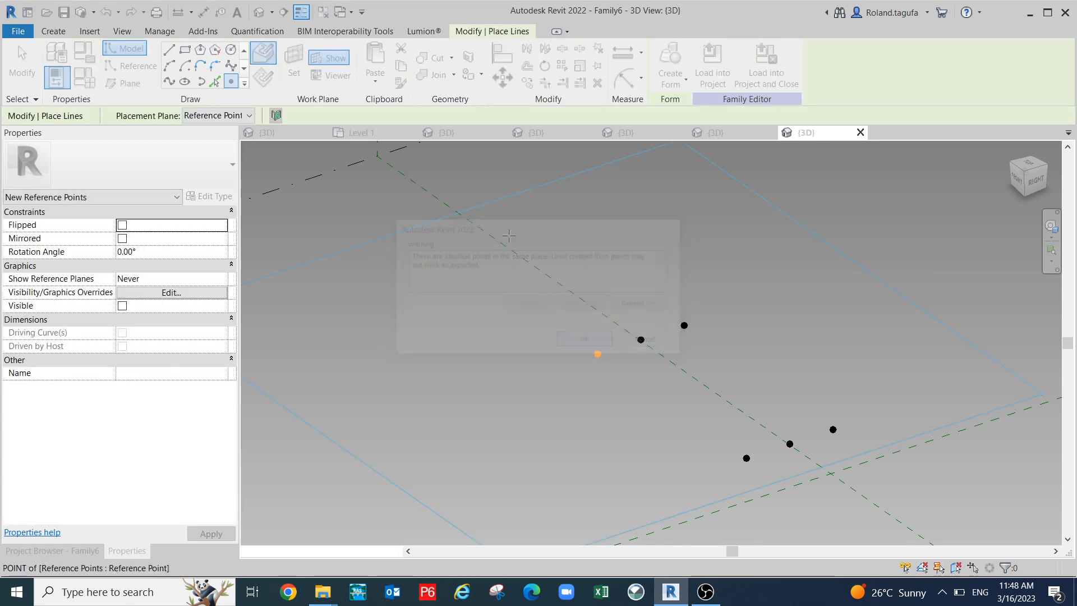
pyautogui.press('Escape')
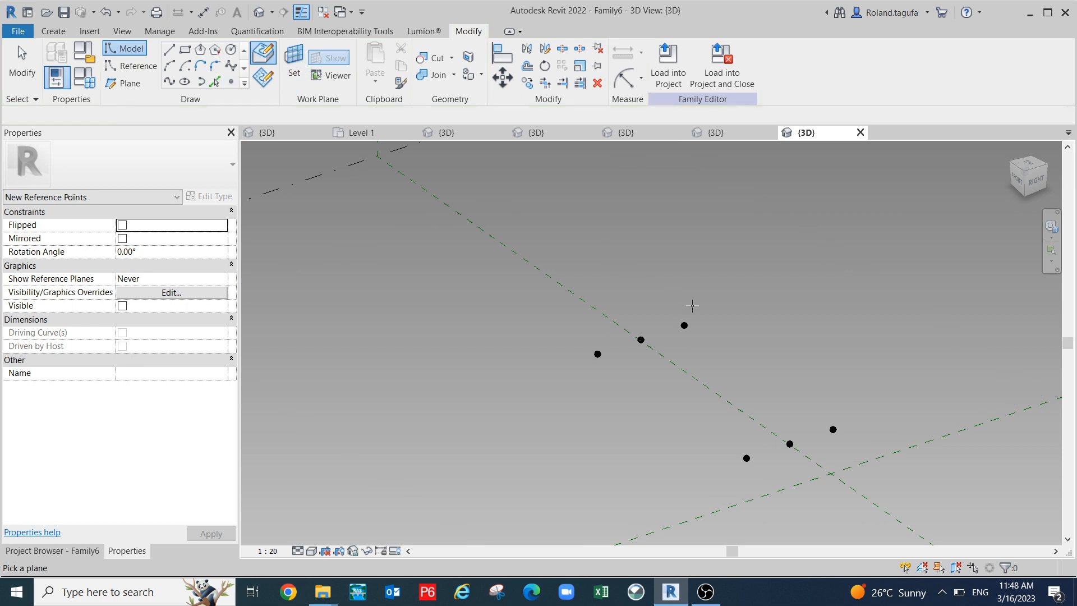
# - Place a reference point on the horizontal plane of the farther Pos-offset point, coincident with it
pyautogui.press('Return')
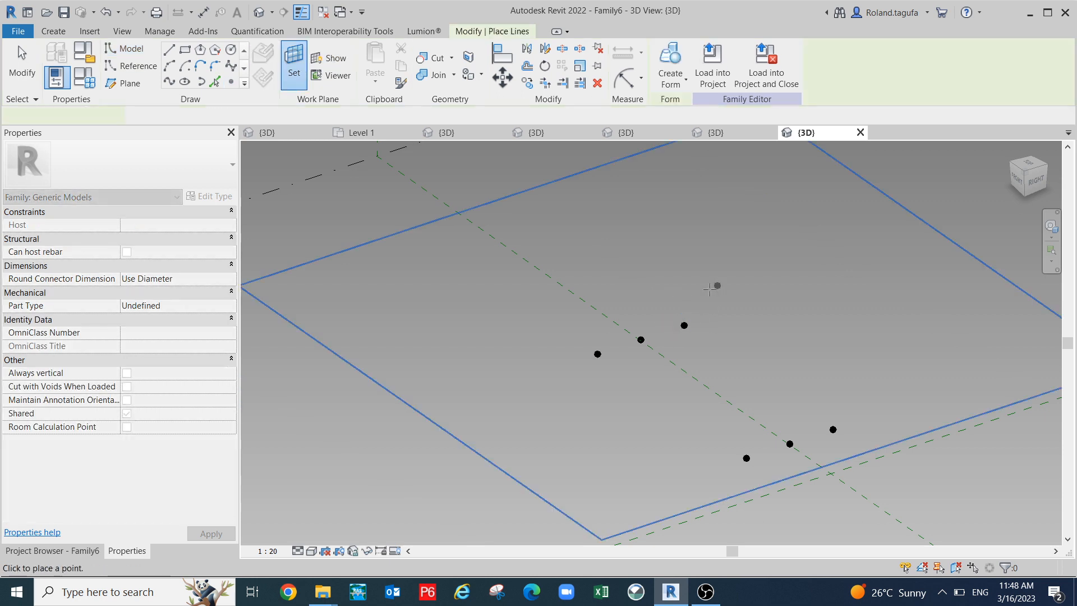
pyautogui.click(685, 325)
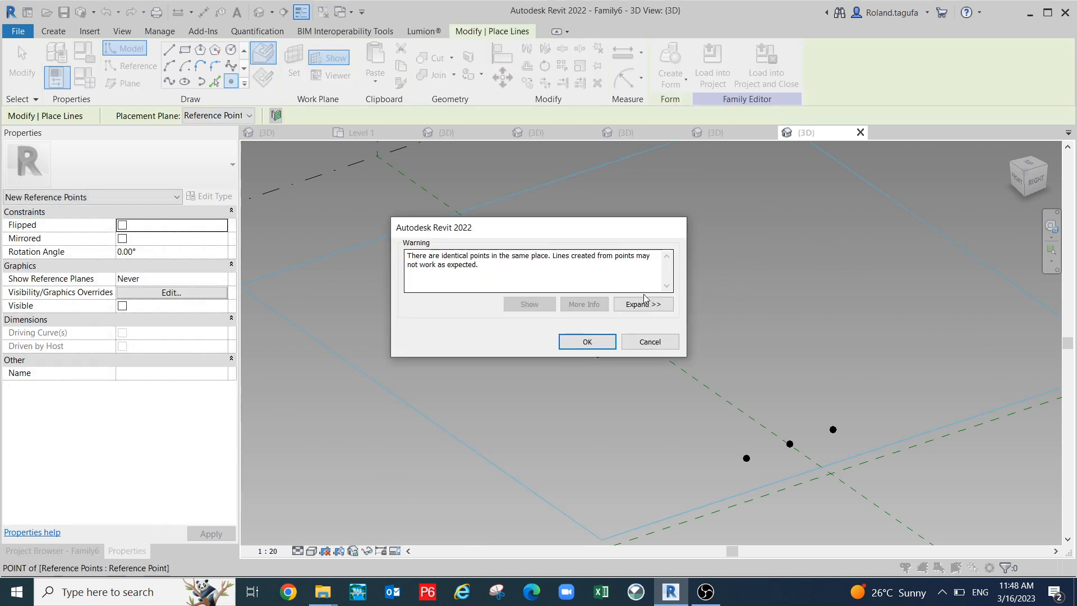
pyautogui.click(587, 342)
# - Place a coincident reference point on the horizontal plane of the Neg-offset point nearest the reference plane intersection
pyautogui.moveTo(685, 351); pyautogui.dragTo(643, 291, button='middle')
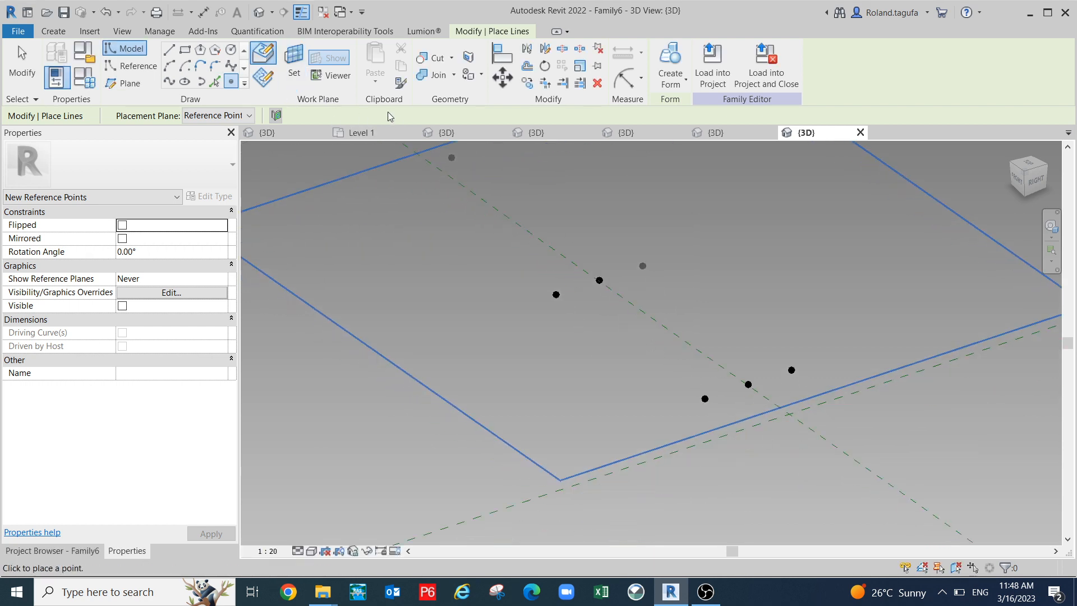
pyautogui.click(294, 63)
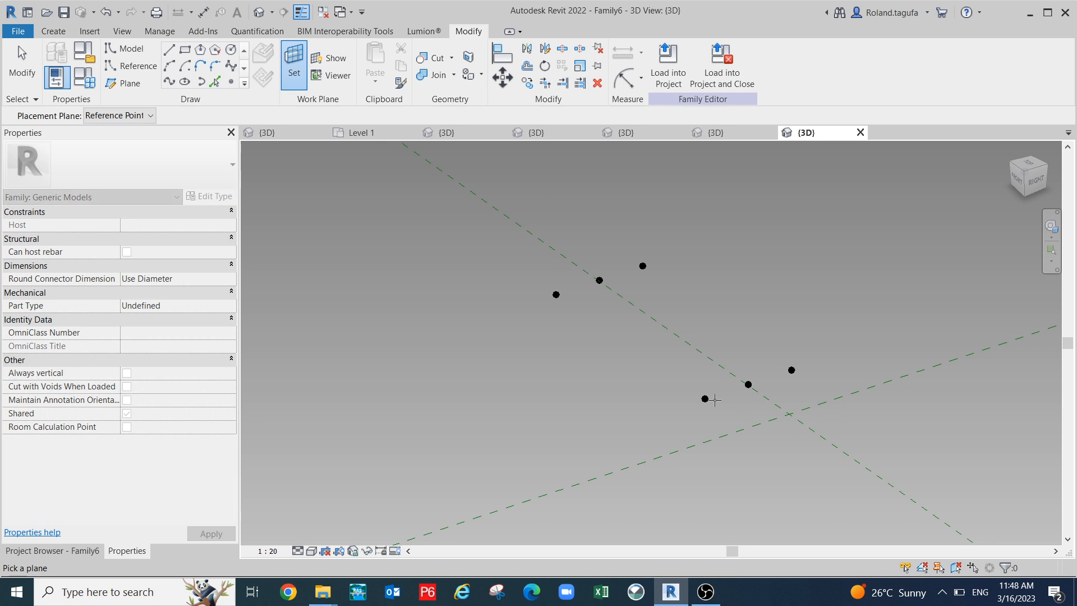
pyautogui.click(705, 401)
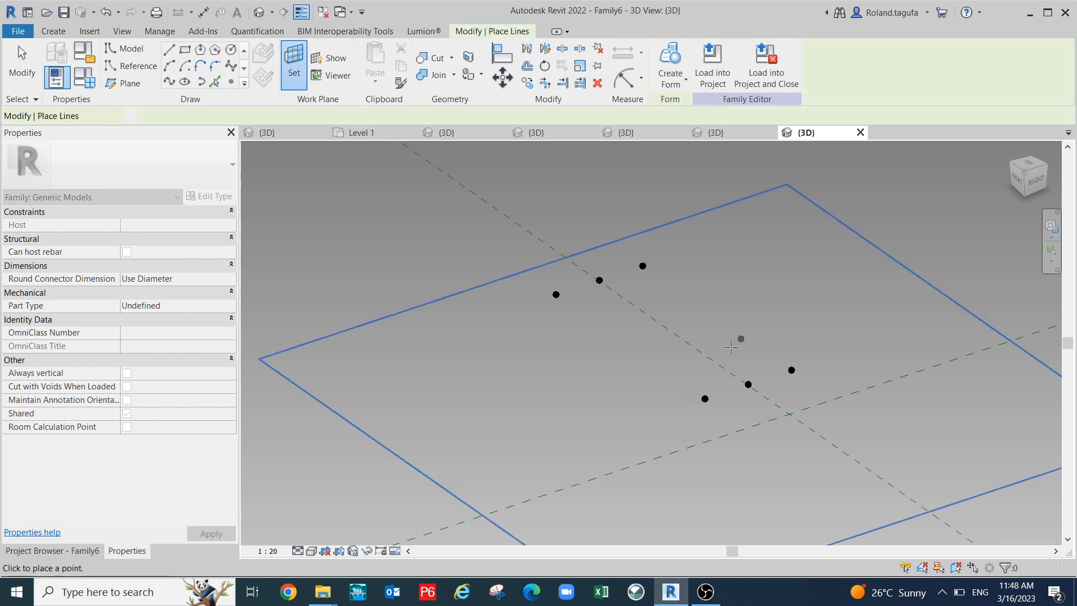
pyautogui.click(705, 399)
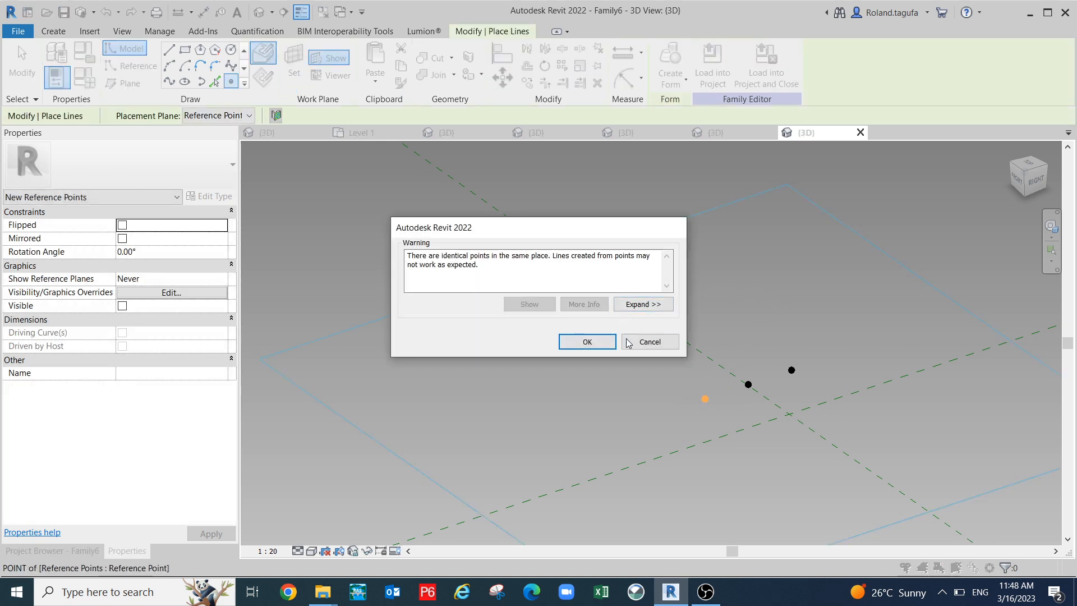
pyautogui.click(586, 342)
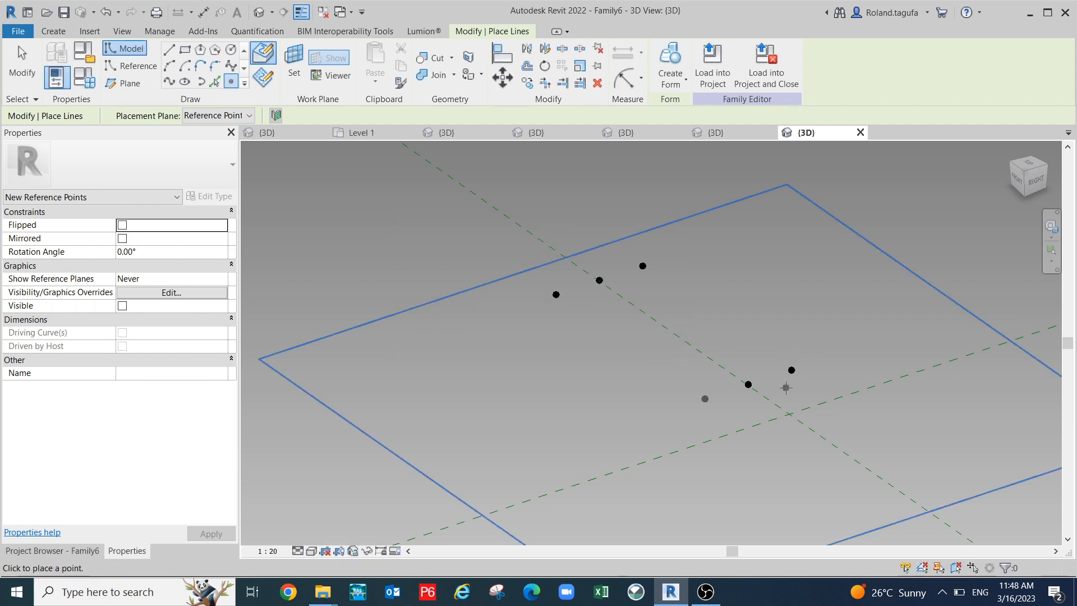
# - Place a coincident reference point on the horizontal plane of the Pos-offset point nearest the intersection and end point placement
pyautogui.click(294, 67)
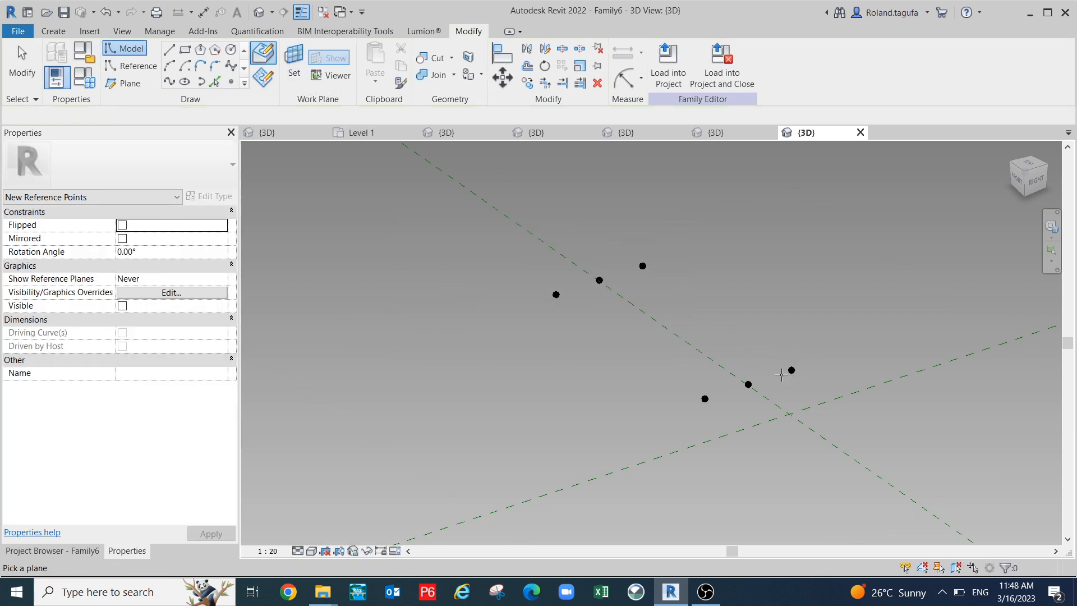
pyautogui.click(792, 370)
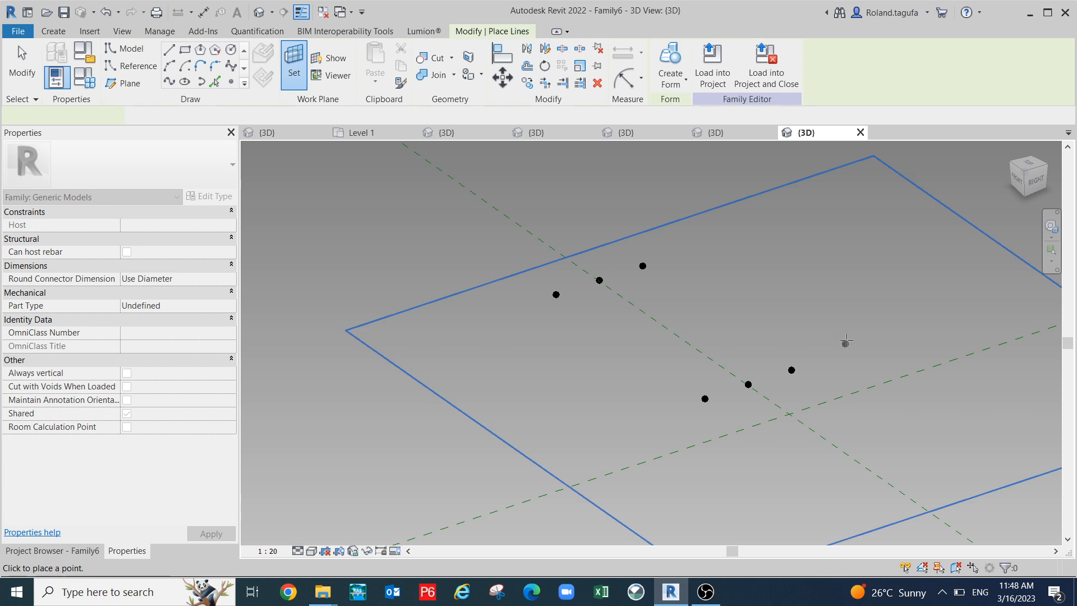
pyautogui.click(792, 370)
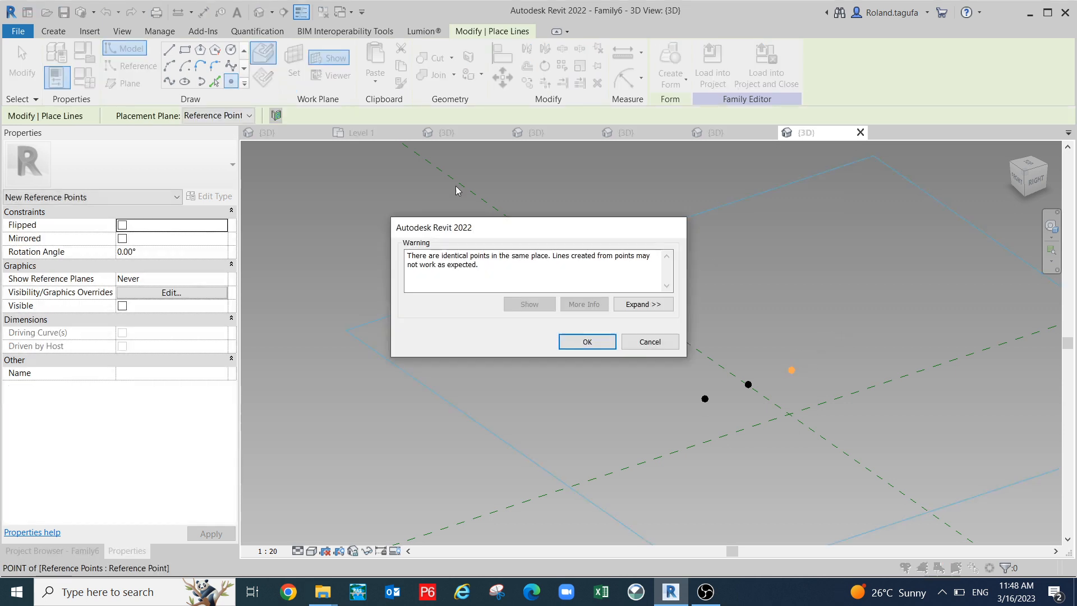
pyautogui.click(583, 340)
pyautogui.press('Escape')
pyautogui.press('Escape')
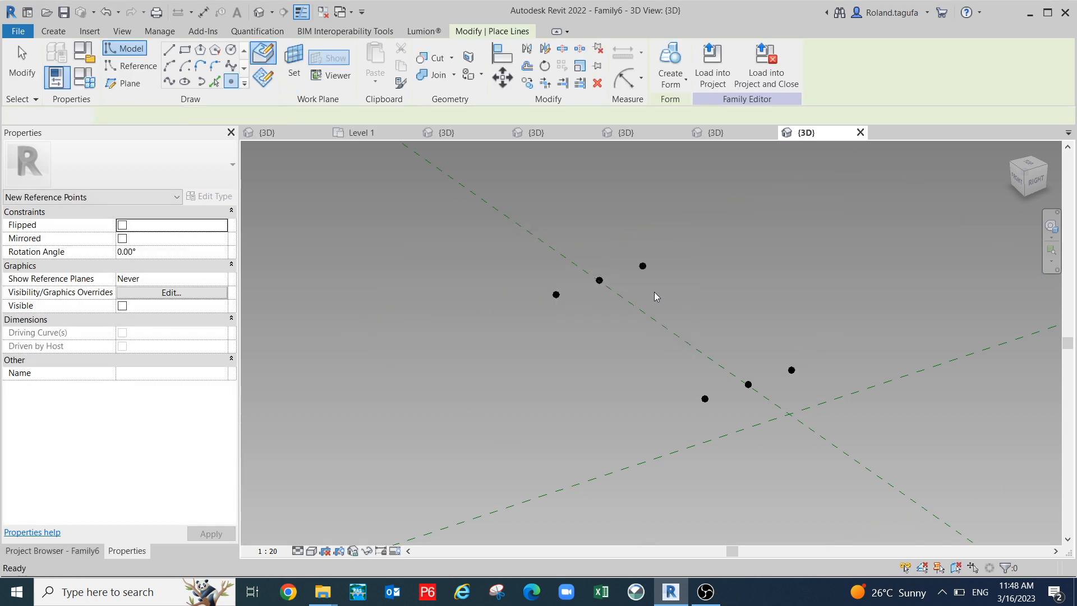
# - Associate the Offset of the four newly hosted reference points with the H family parameter
pyautogui.click(557, 298)
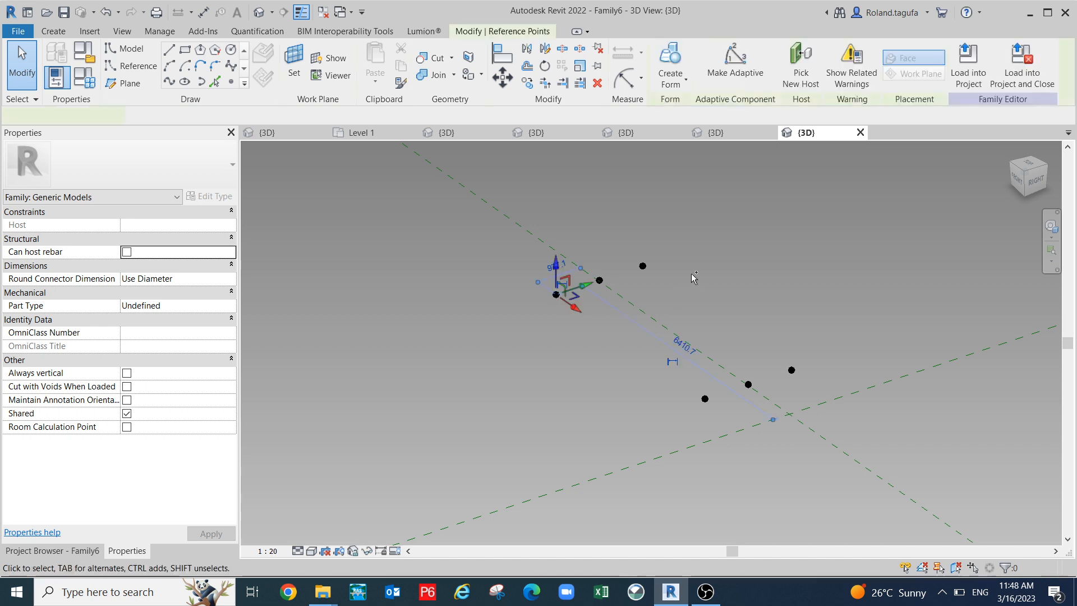
pyautogui.click(646, 270)
pyautogui.keyDown('ctrl'); pyautogui.click(647, 269); pyautogui.keyUp('ctrl')
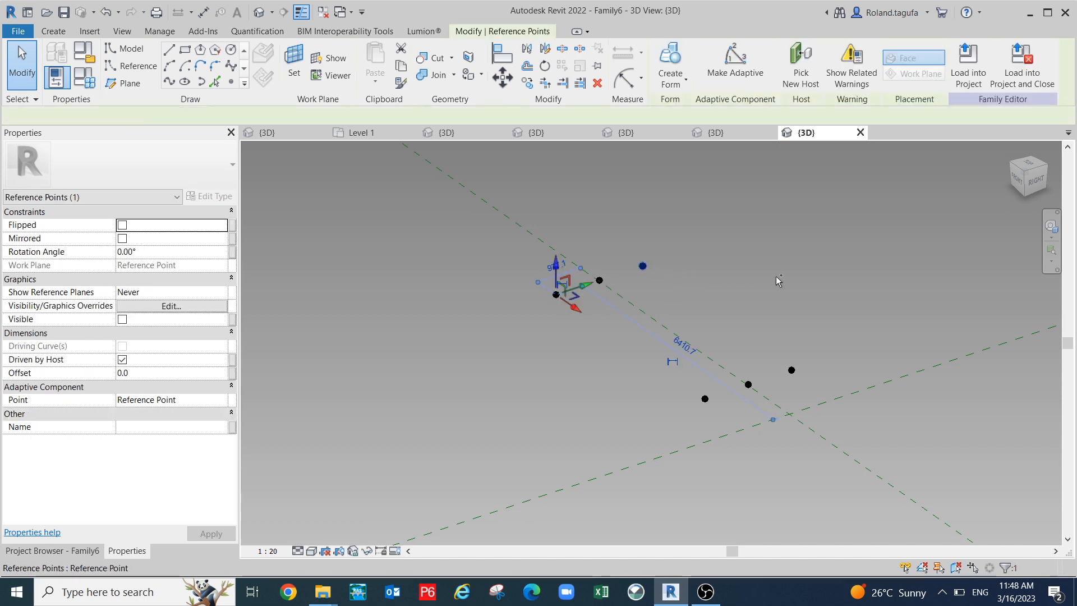
pyautogui.keyDown('ctrl'); pyautogui.click(705, 401); pyautogui.keyUp('ctrl')
pyautogui.keyDown('ctrl'); pyautogui.click(792, 371); pyautogui.keyUp('ctrl')
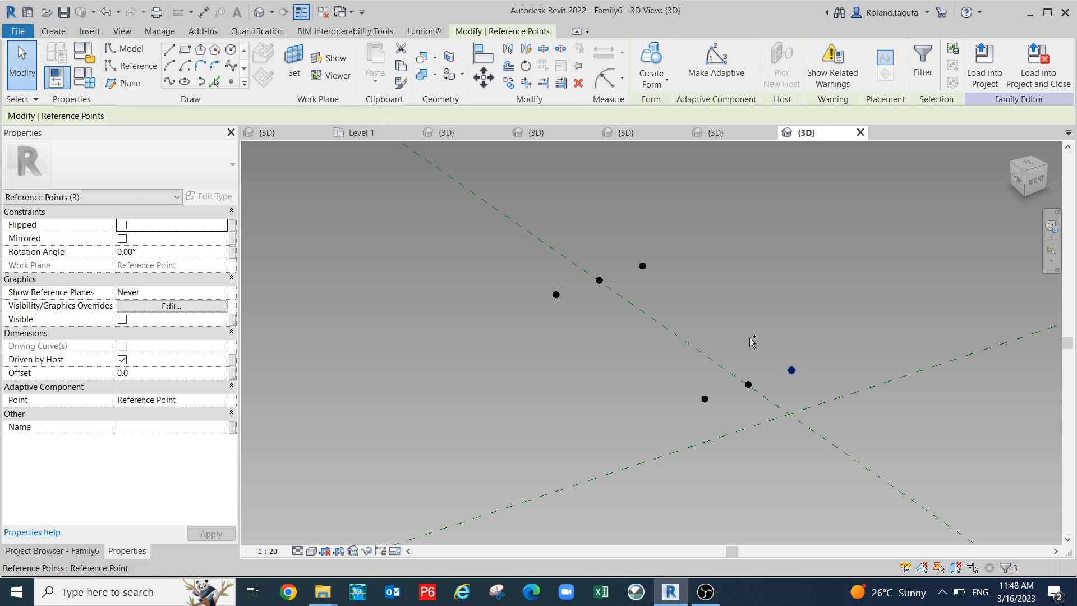
pyautogui.click(232, 373)
pyautogui.click(270, 216)
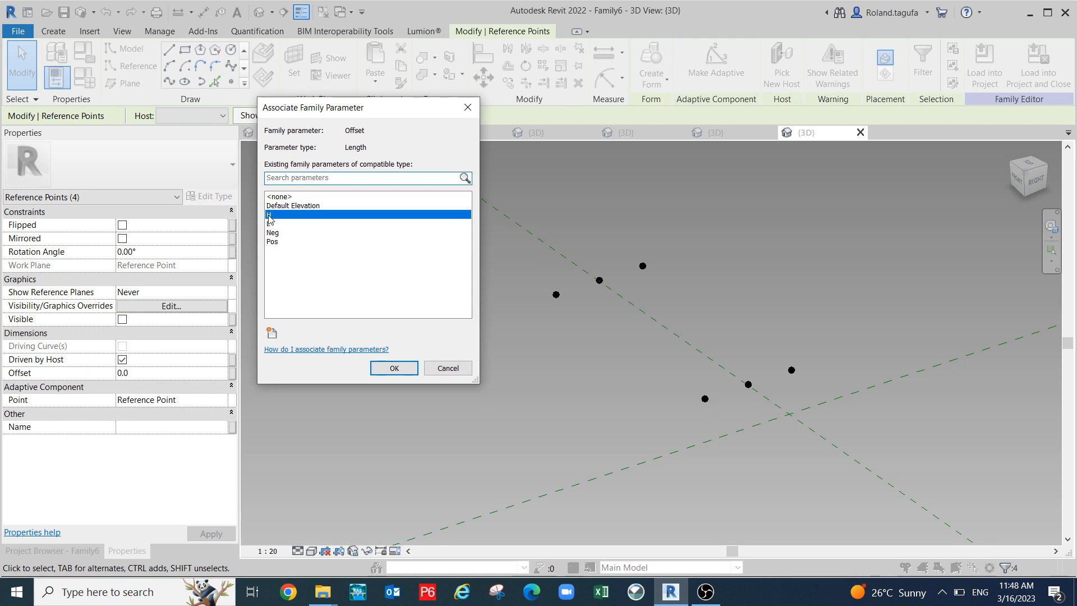
pyautogui.click(395, 368)
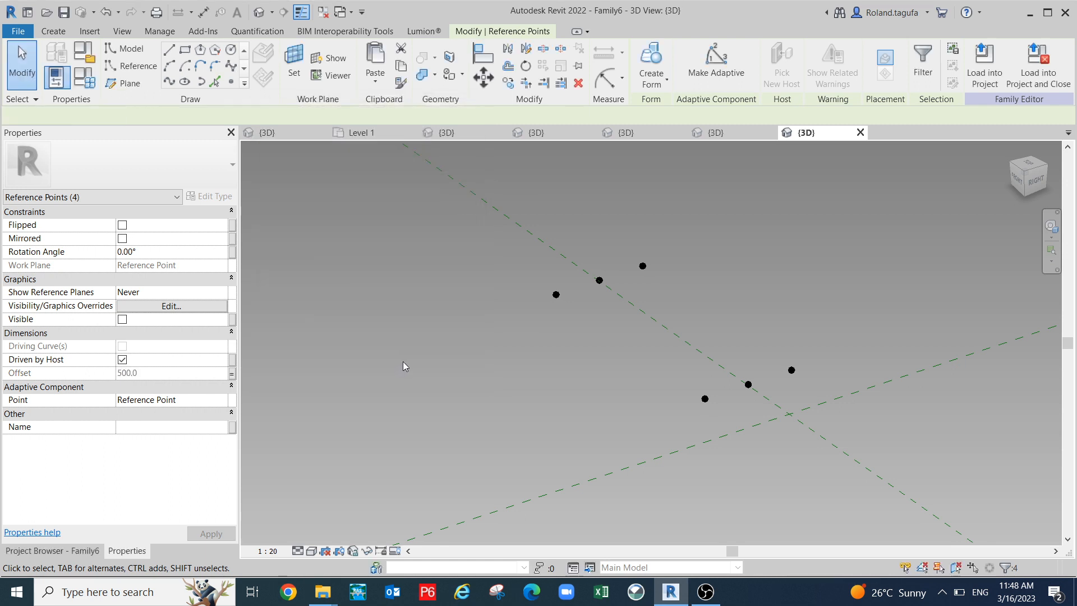
pyautogui.click(540, 375)
# - Set the family parameter H to 2000 and apply it to flex the height of the upper points
pyautogui.scroll(2, 556, 370)
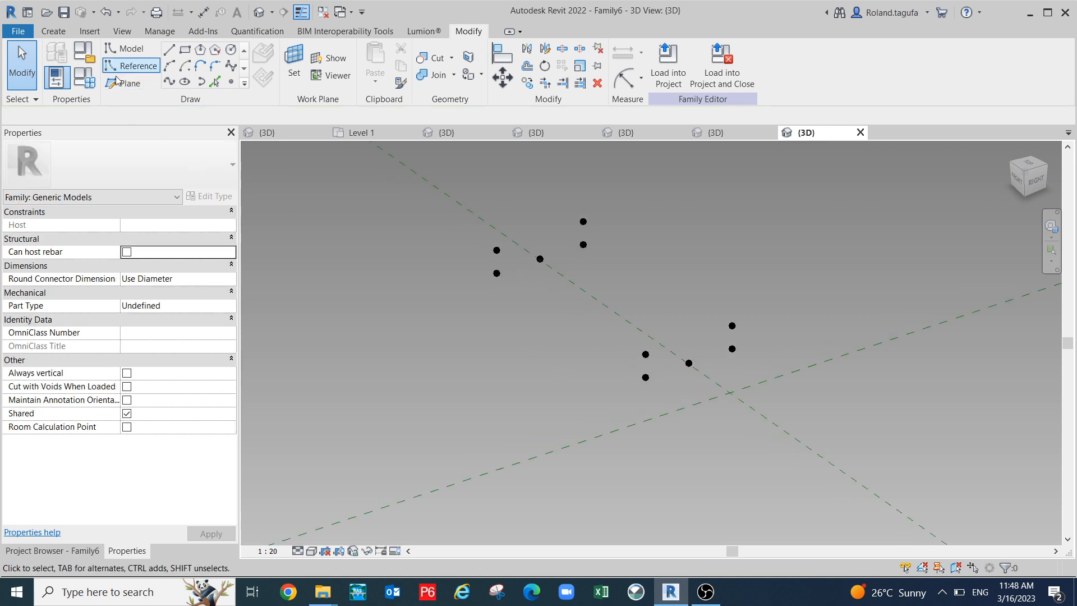
pyautogui.click(84, 77)
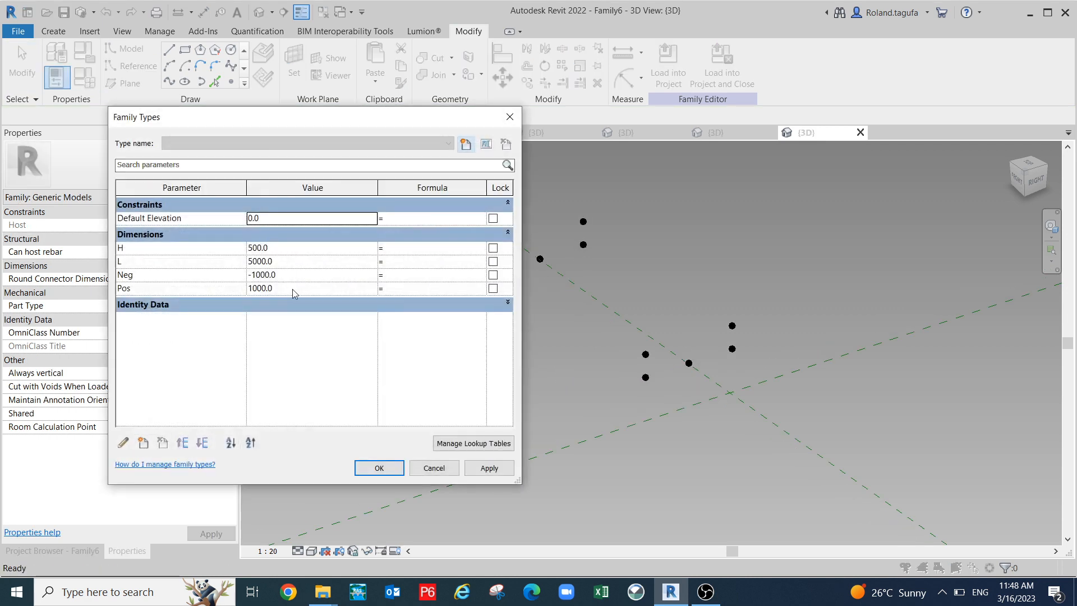
pyautogui.click(296, 249)
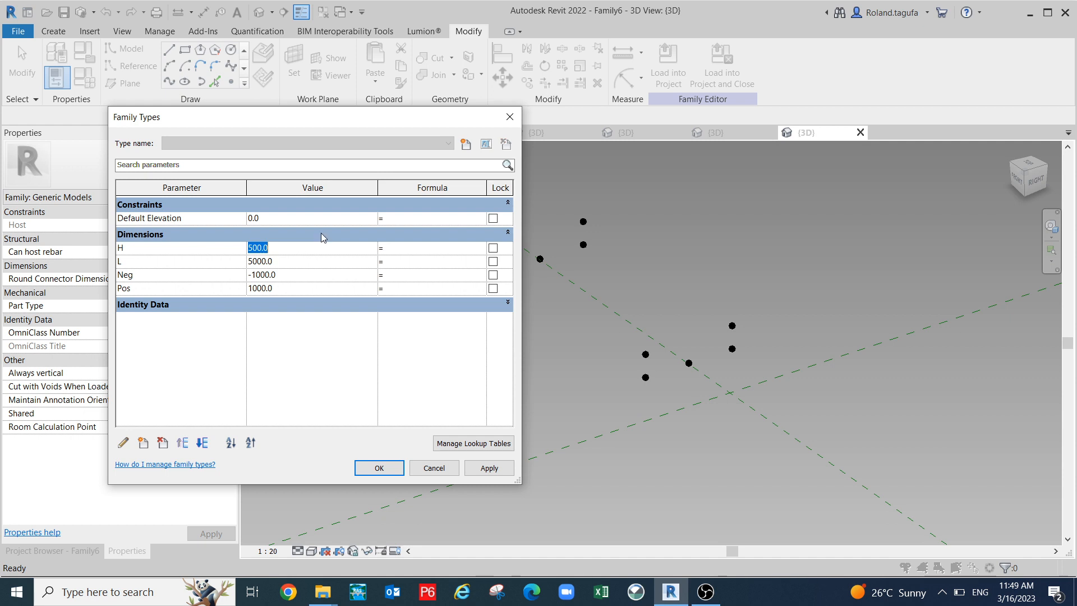
pyautogui.write('2')
pyautogui.click(489, 468)
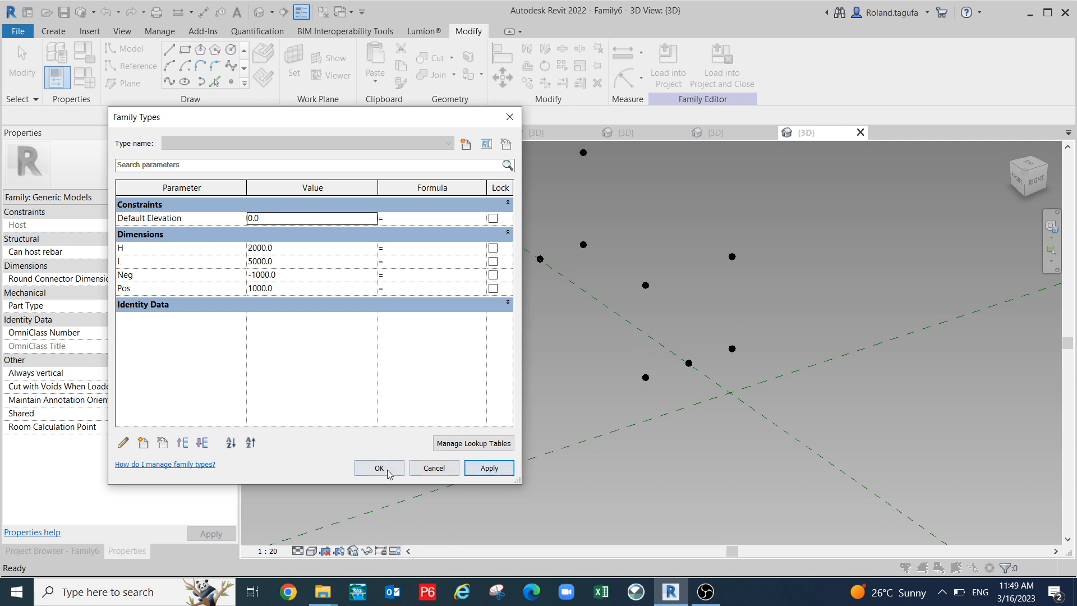
pyautogui.click(379, 468)
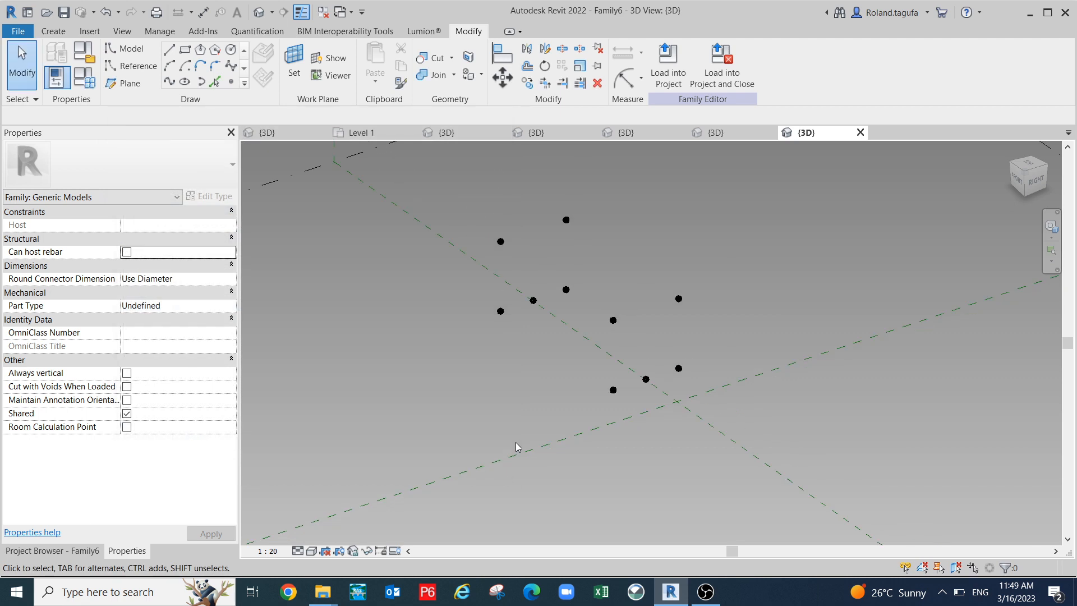
# - Try converting the four lower Neg- and Pos-offset reference points together into adaptive points, and undo the conversion
pyautogui.keyDown('shift'); pyautogui.moveTo(572, 368); pyautogui.dragTo(547, 355, button='middle'); pyautogui.keyUp('shift')
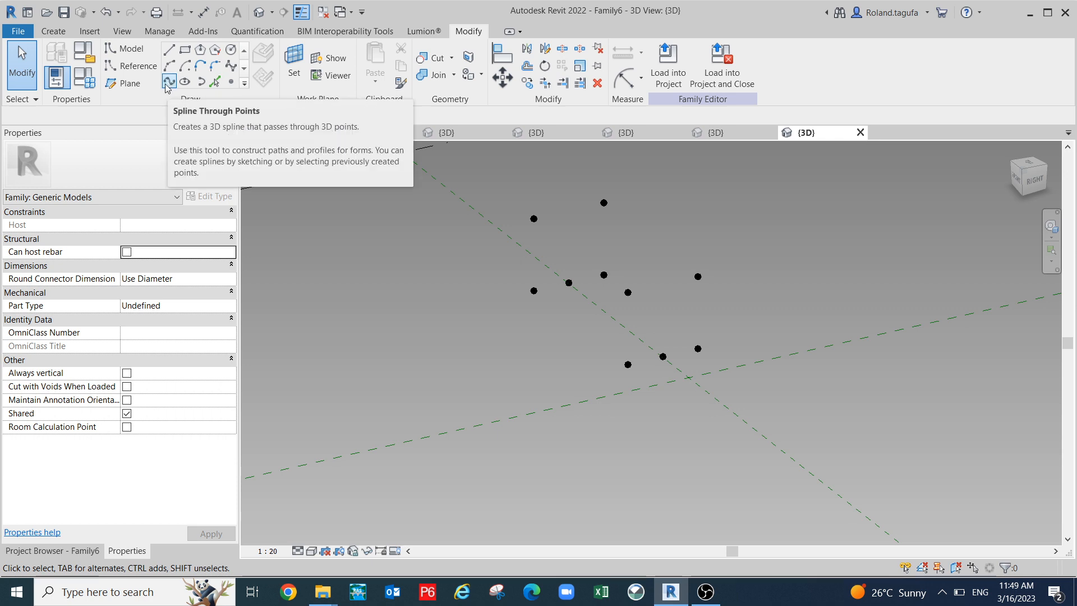
pyautogui.keyDown('shift'); pyautogui.moveTo(539, 384); pyautogui.dragTo(551, 387, button='middle'); pyautogui.keyUp('shift')
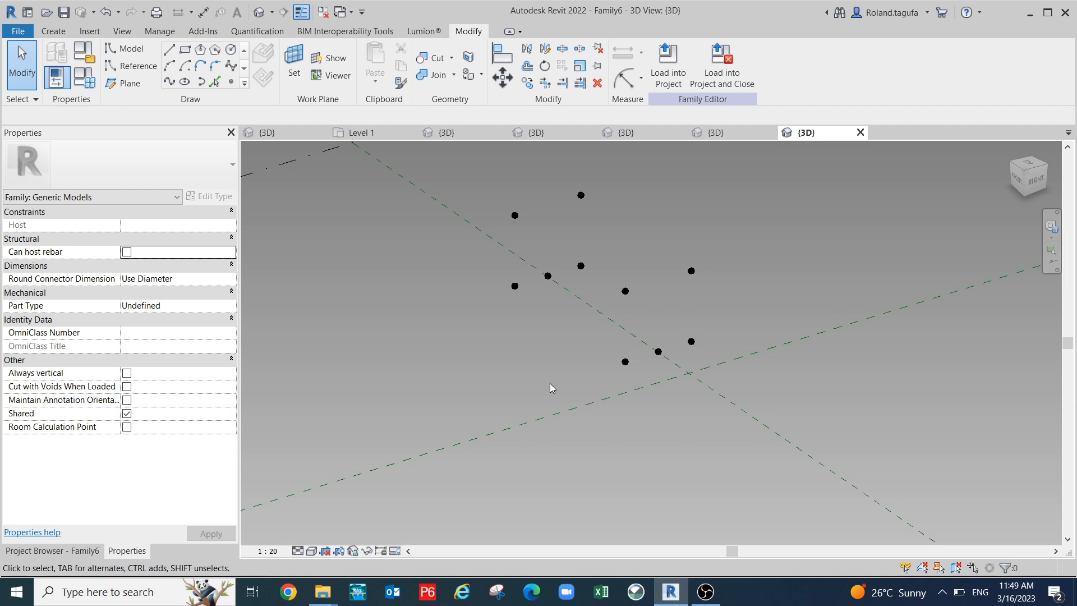
pyautogui.click(515, 286)
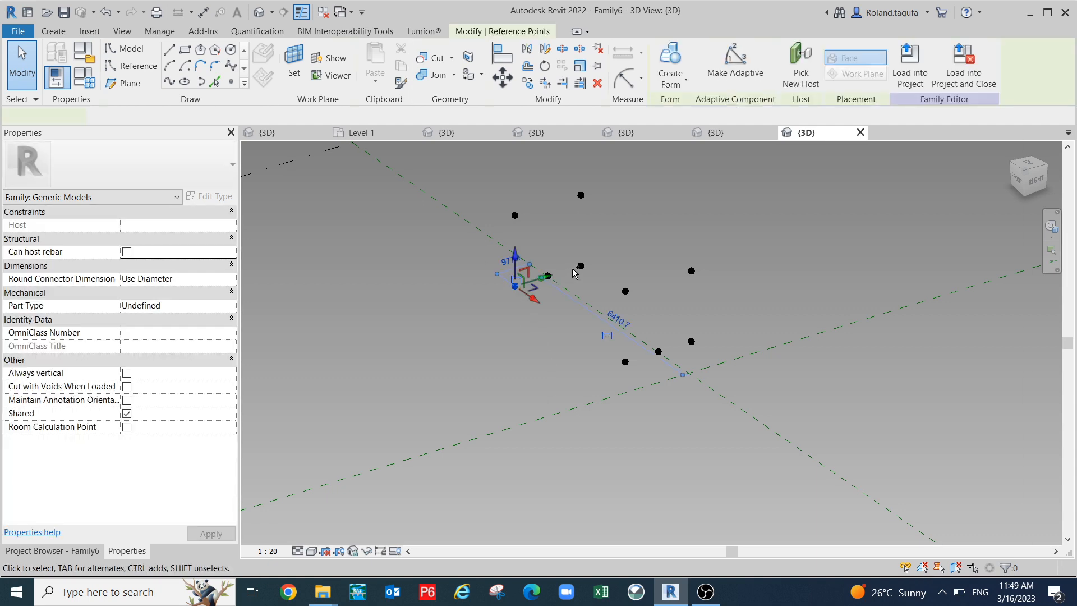
pyautogui.keyDown('ctrl'); pyautogui.click(581, 266); pyautogui.keyUp('ctrl')
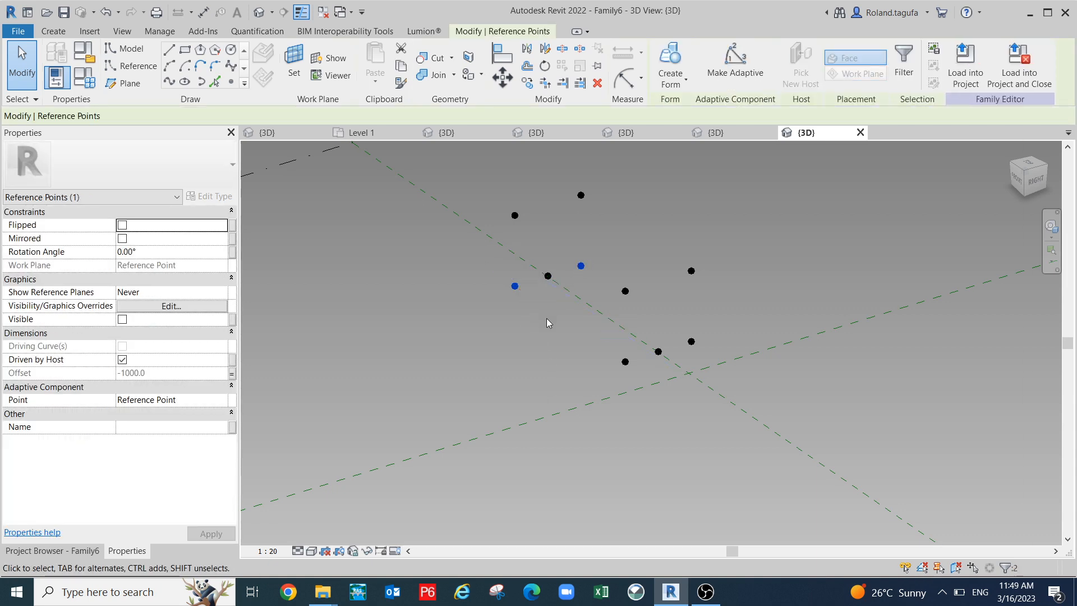
pyautogui.click(520, 295)
pyautogui.keyDown('ctrl'); pyautogui.click(584, 266); pyautogui.keyUp('ctrl')
pyautogui.keyDown('ctrl'); pyautogui.click(627, 361); pyautogui.keyUp('ctrl')
pyautogui.keyDown('ctrl'); pyautogui.click(693, 341); pyautogui.keyUp('ctrl')
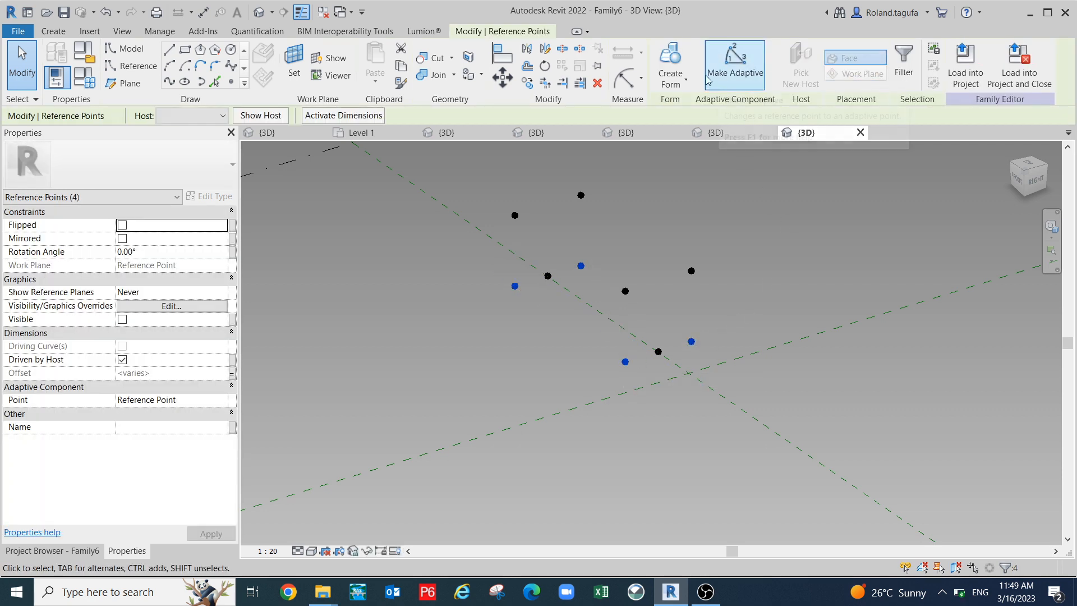
pyautogui.click(724, 73)
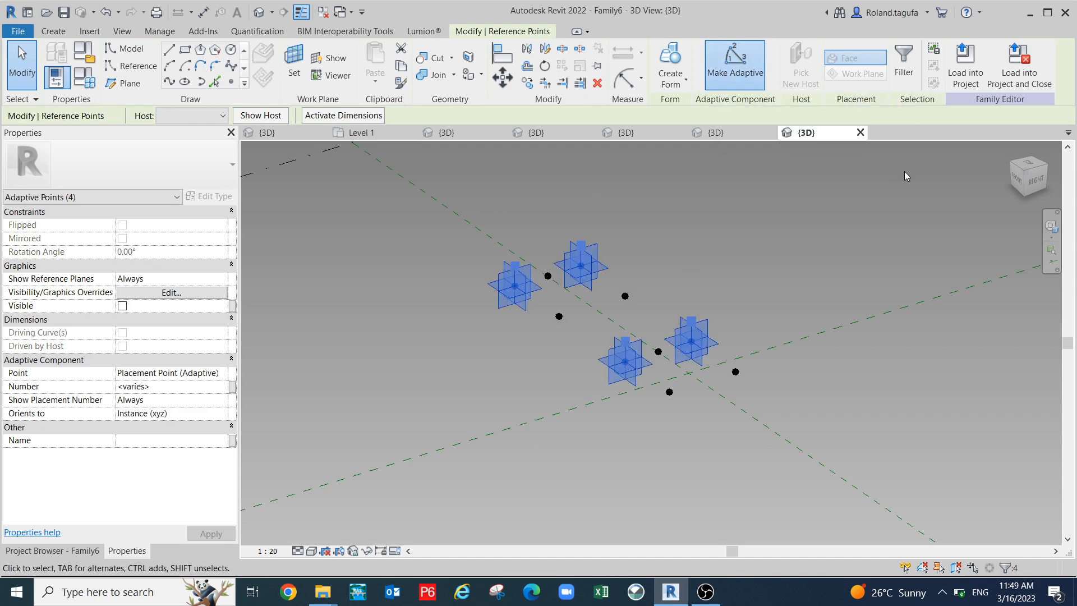
pyautogui.click(393, 342)
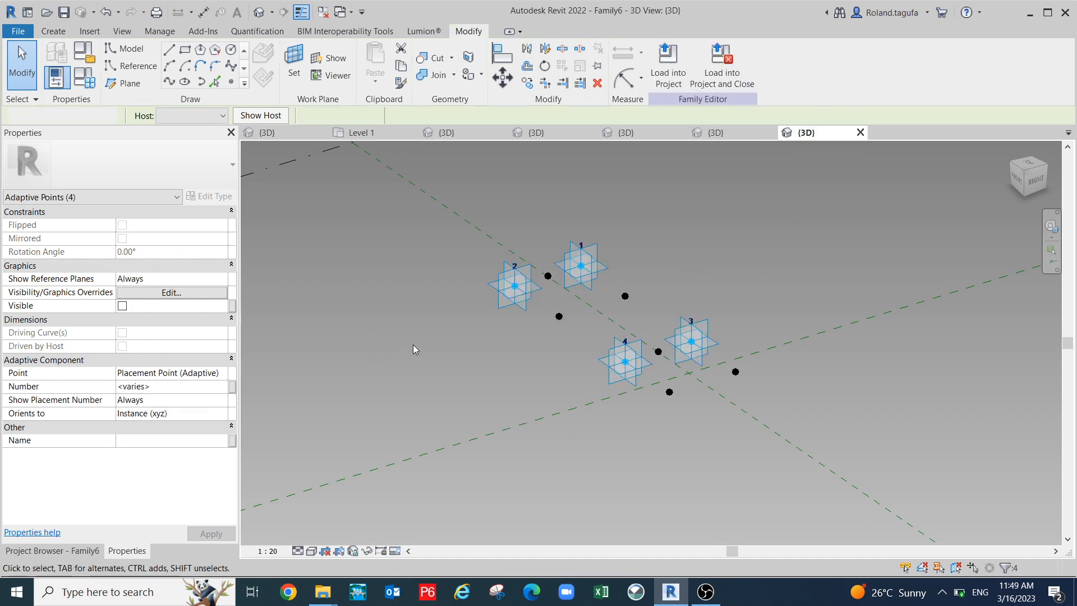
pyautogui.scroll(-2, 429, 368)
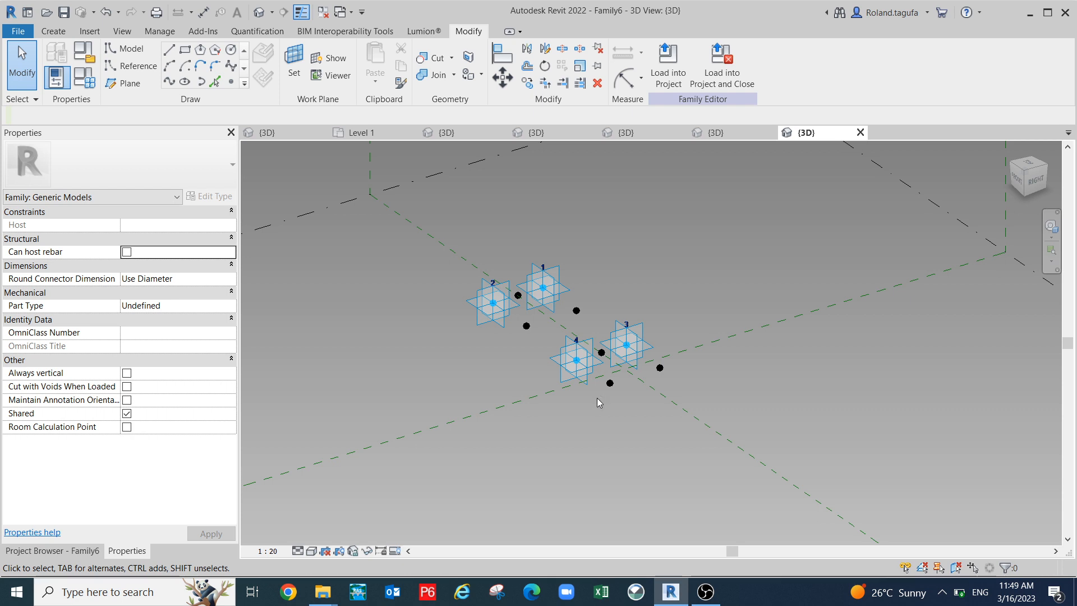
pyautogui.scroll(2, 597, 397)
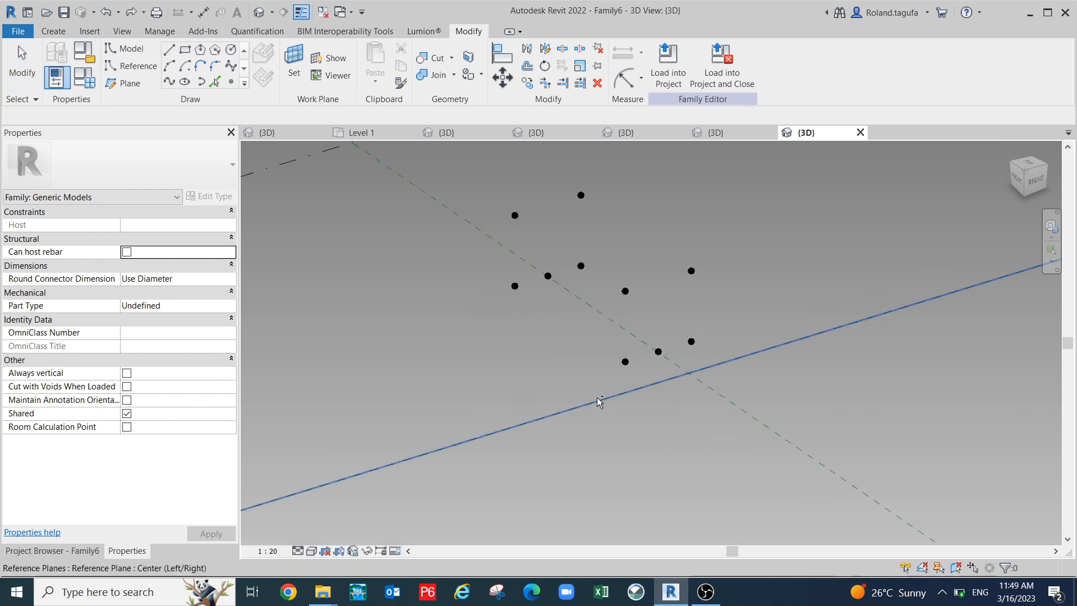
# - Try Make Adaptive on the four lower offset points, selected in loop order from the far Neg point, and undo it
pyautogui.moveTo(548, 331); pyautogui.dragTo(552, 365, button='middle')
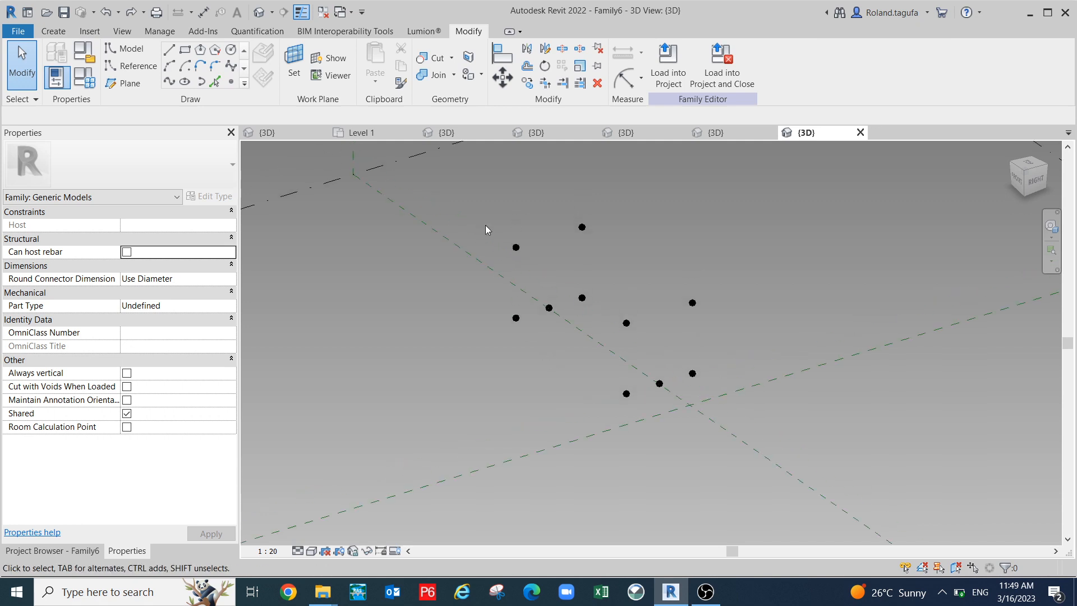
pyautogui.click(618, 333)
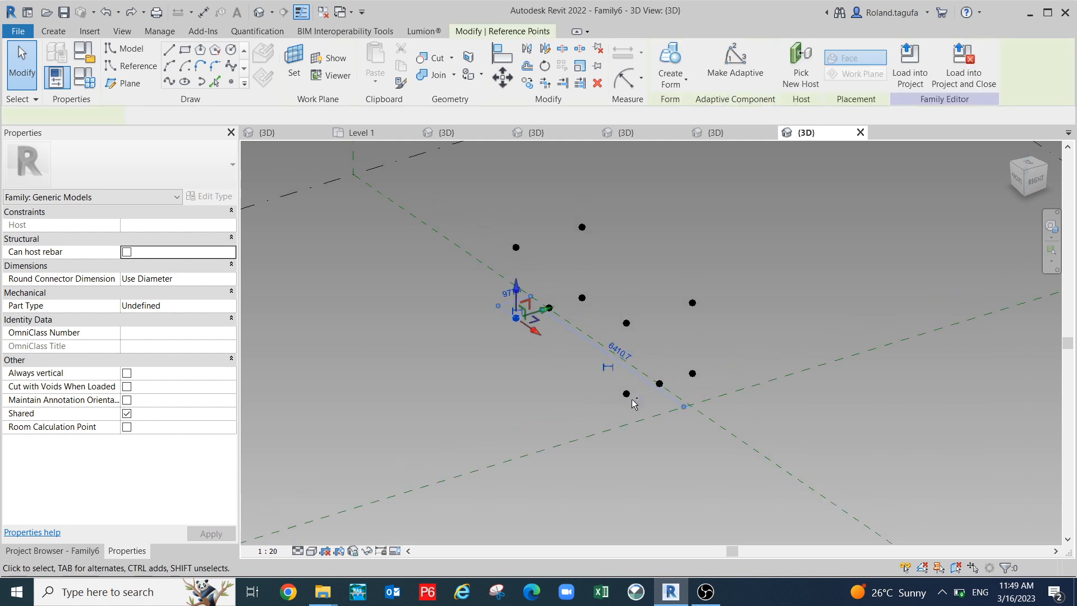
pyautogui.keyDown('ctrl'); pyautogui.click(627, 394); pyautogui.keyUp('ctrl')
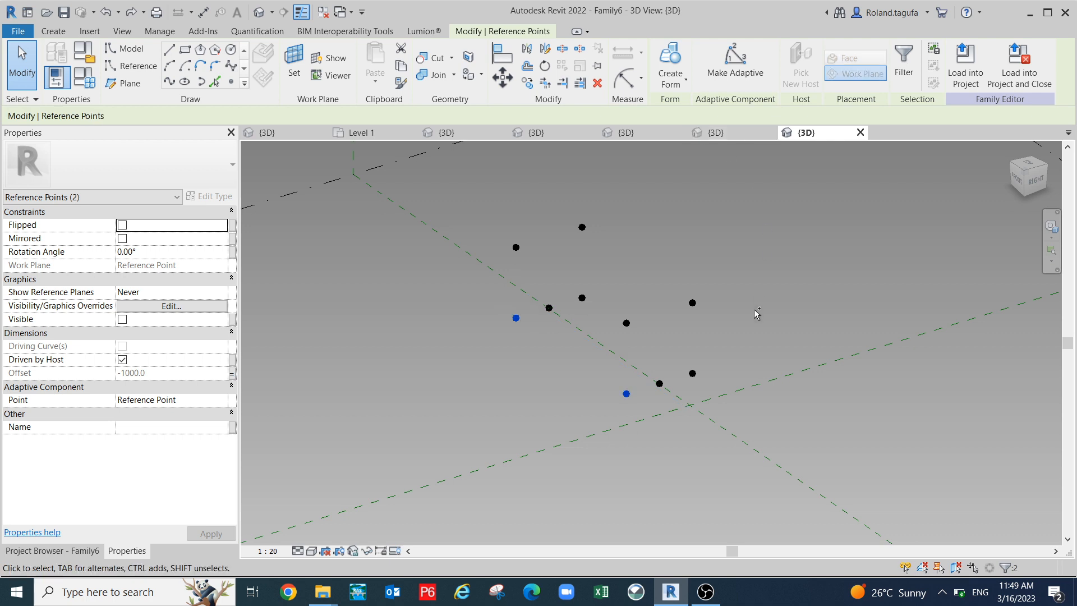
pyautogui.keyDown('ctrl'); pyautogui.click(692, 373); pyautogui.keyUp('ctrl')
pyautogui.keyDown('ctrl'); pyautogui.click(582, 298); pyautogui.keyUp('ctrl')
pyautogui.click(721, 59)
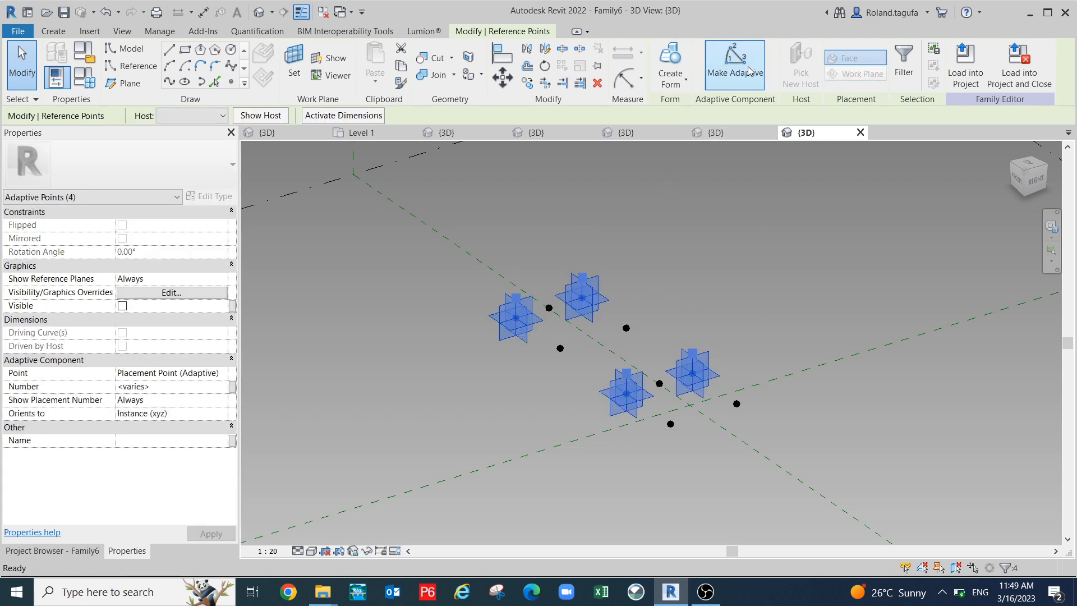
pyautogui.scroll(2, 479, 345)
pyautogui.press('Escape')
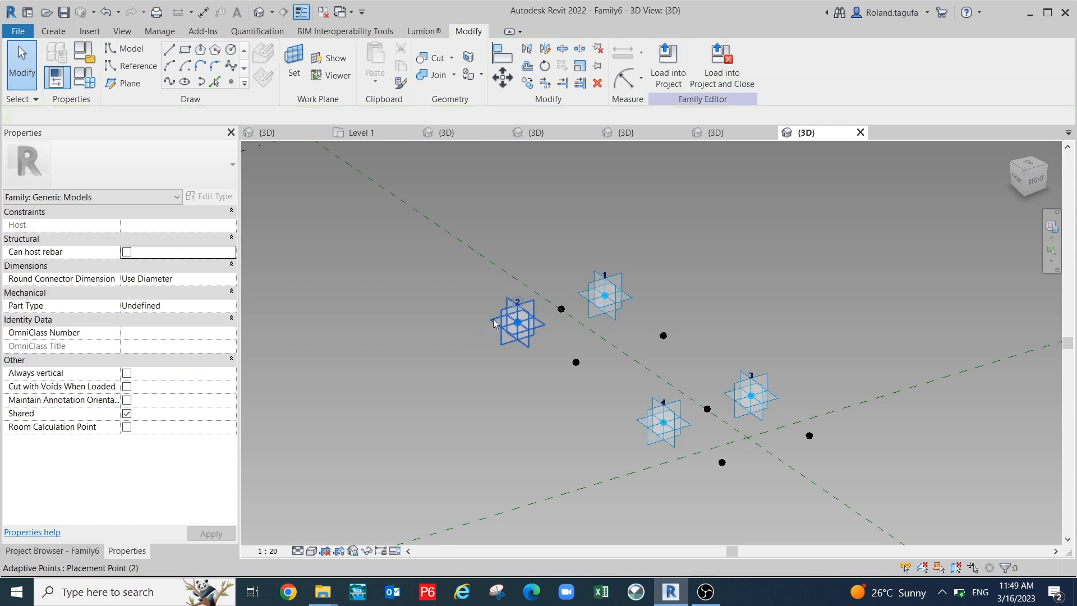
pyautogui.hotkey('ctrl', 'z')
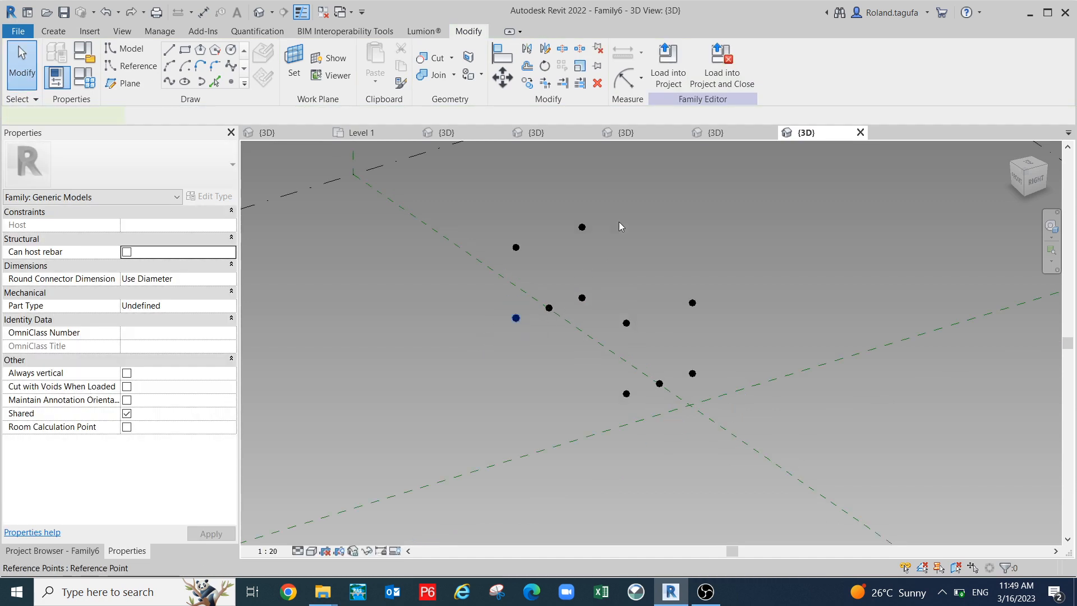
# - Make the two lower Neg-offset points adaptive one at a time, the far one as 1 and the near one as 2
pyautogui.click(516, 317)
pyautogui.click(735, 65)
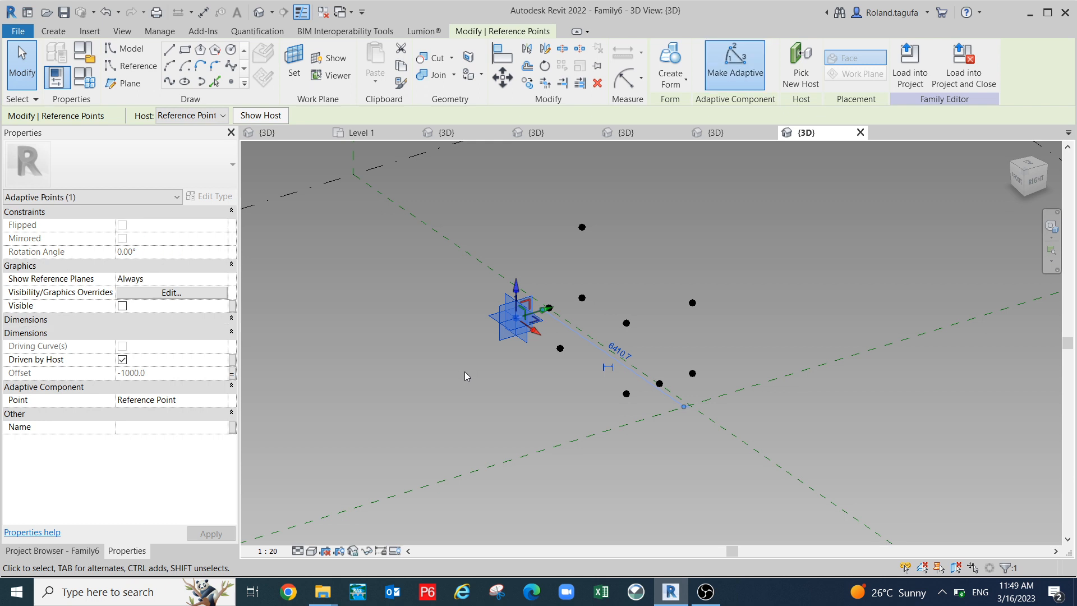
pyautogui.scroll(1, 562, 358)
pyautogui.press('Escape')
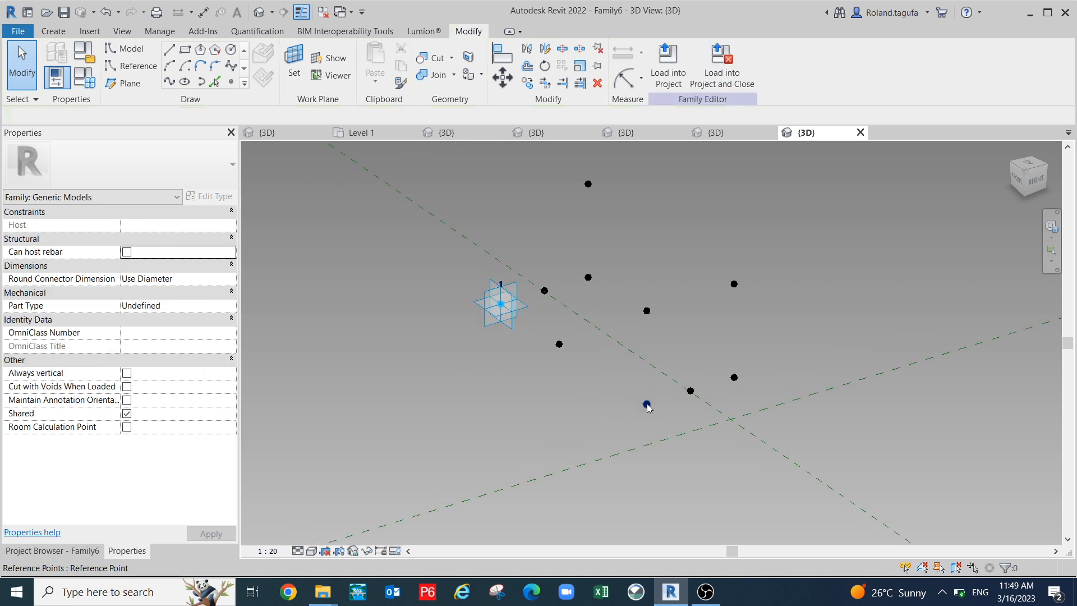
pyautogui.click(647, 405)
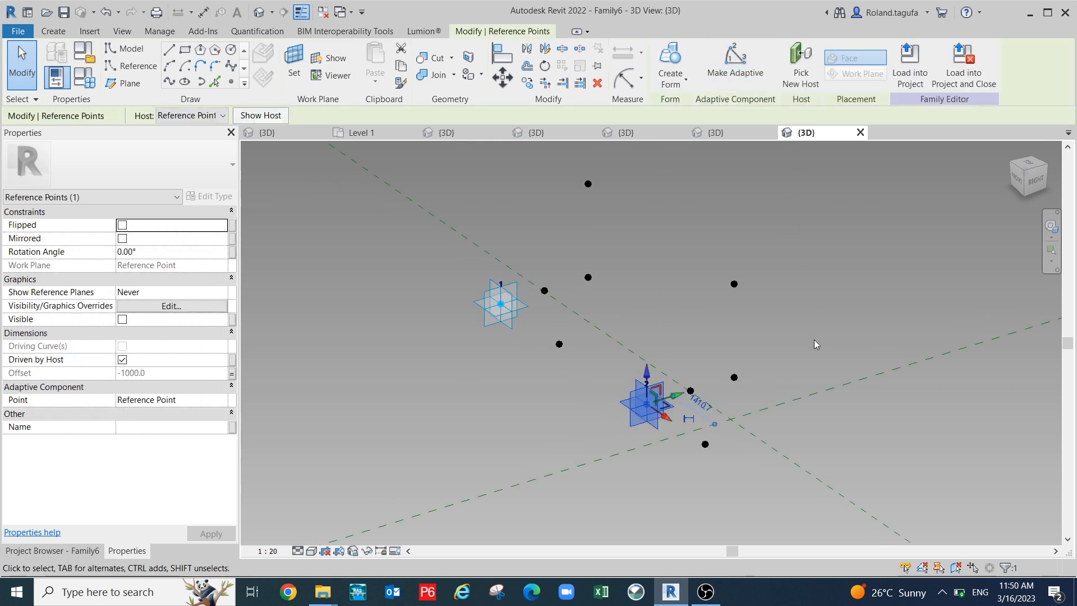
pyautogui.click(834, 320)
pyautogui.scroll(1, 749, 341)
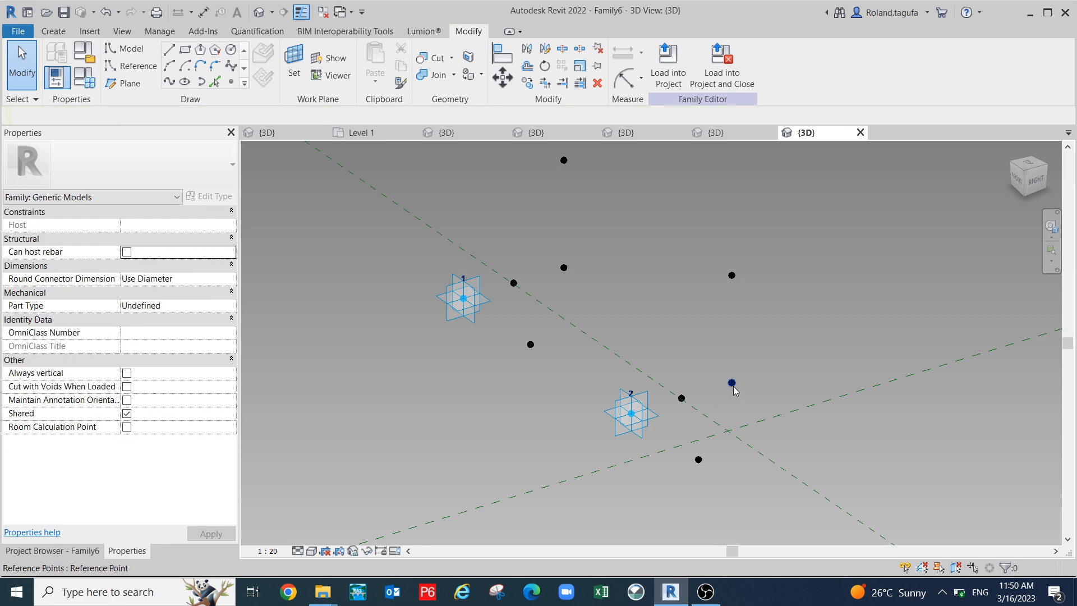
# - Make the two lower Pos-offset points adaptive one at a time, the near one as 3 and the far one as 4
pyautogui.click(731, 75)
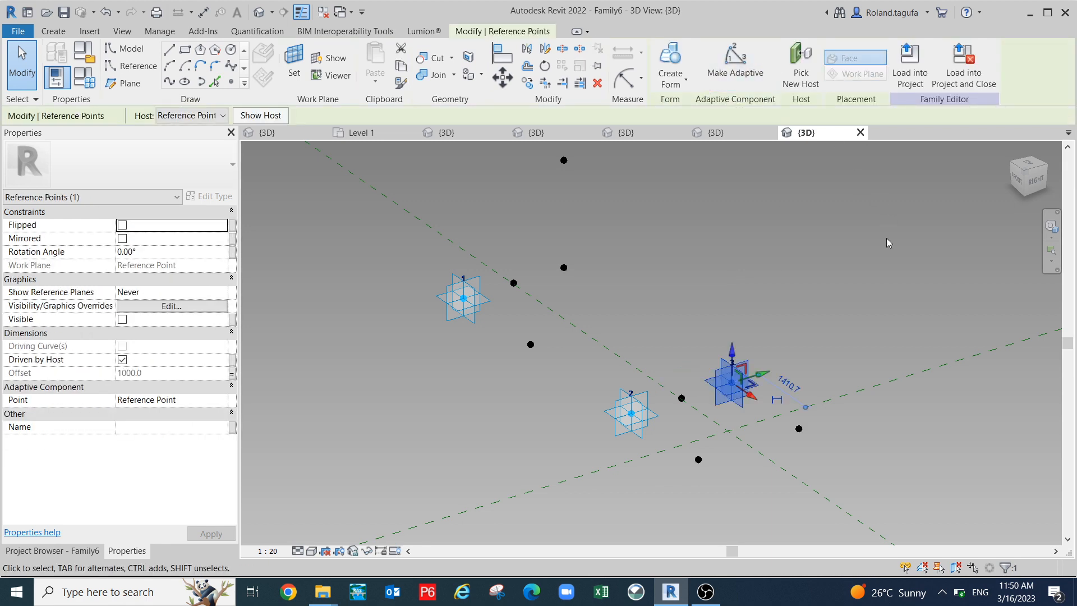
pyautogui.click(564, 268)
pyautogui.click(743, 75)
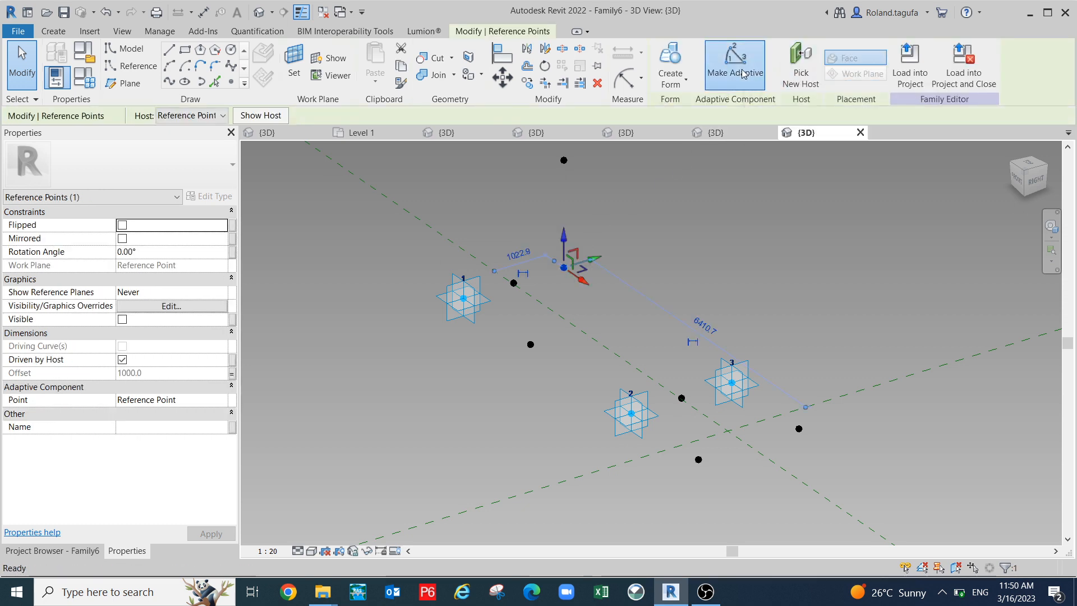
pyautogui.click(912, 251)
pyautogui.scroll(-1, 765, 301)
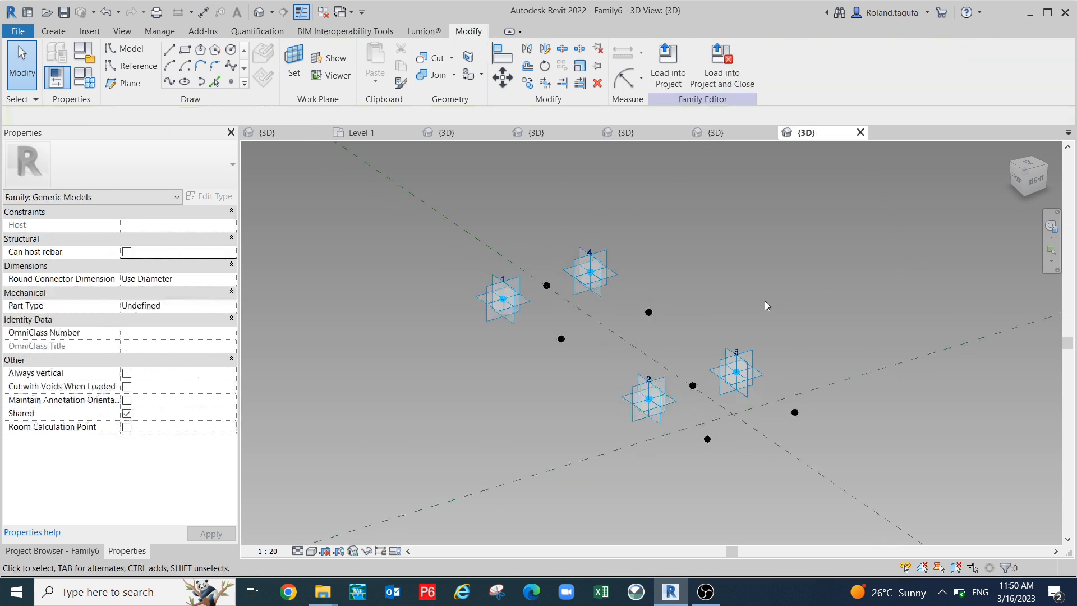
pyautogui.moveTo(763, 289); pyautogui.dragTo(733, 299, button='middle')
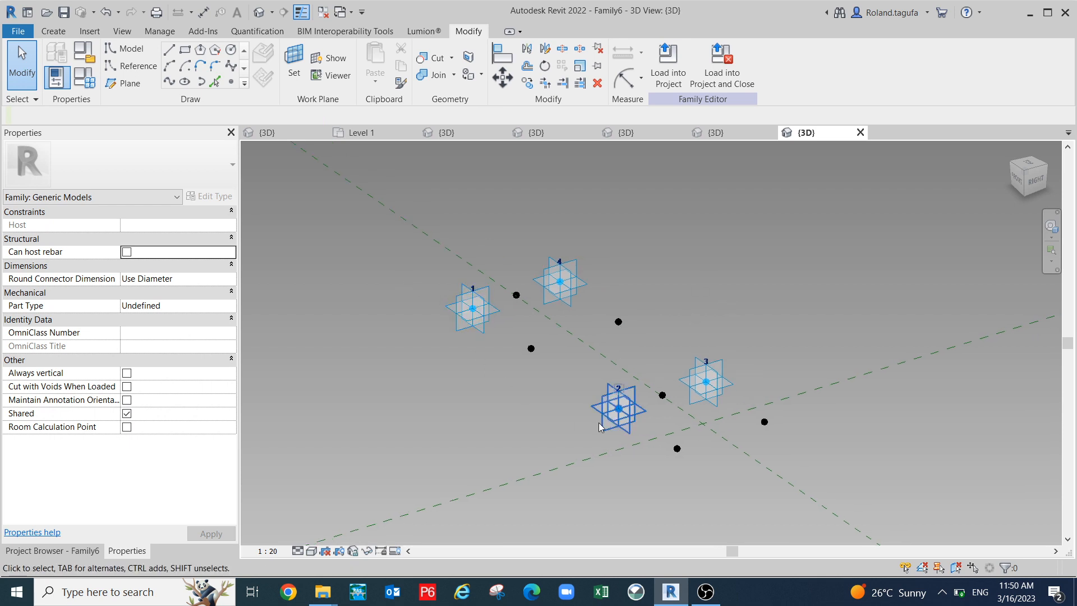
pyautogui.keyDown('shift'); pyautogui.moveTo(638, 324); pyautogui.dragTo(676, 296, button='middle'); pyautogui.keyUp('shift')
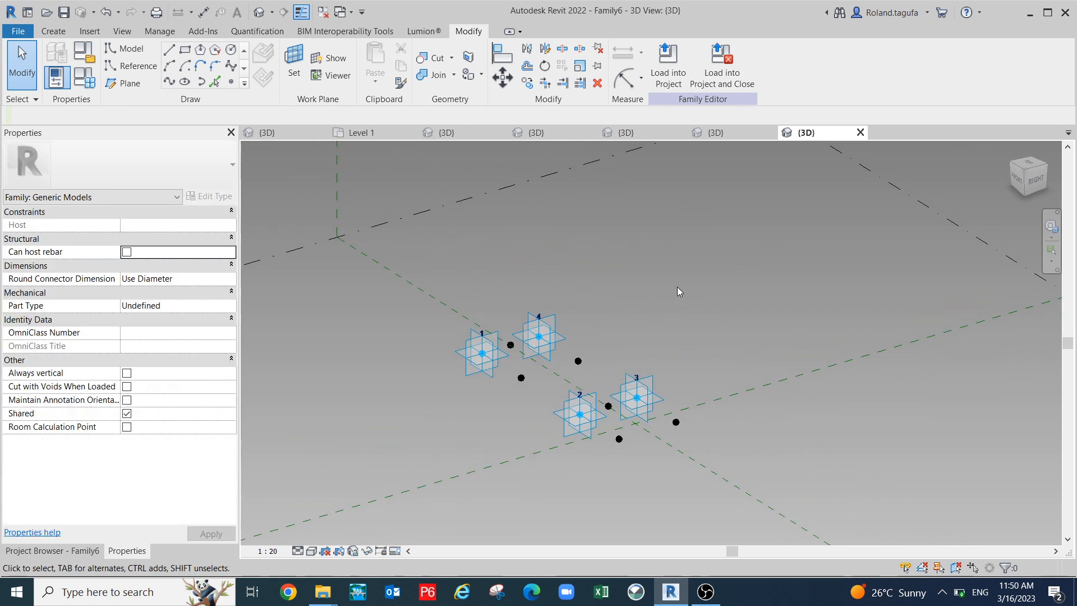
pyautogui.scroll(2, 611, 307)
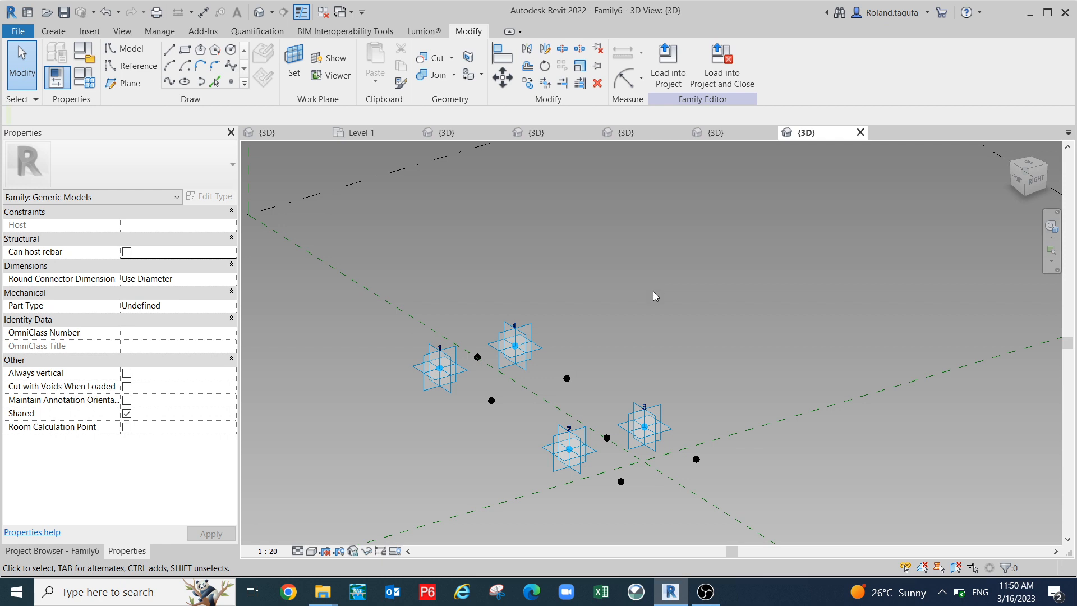
# - Undo the four individual adaptive point conversions
pyautogui.hotkey('ctrl', 'z')
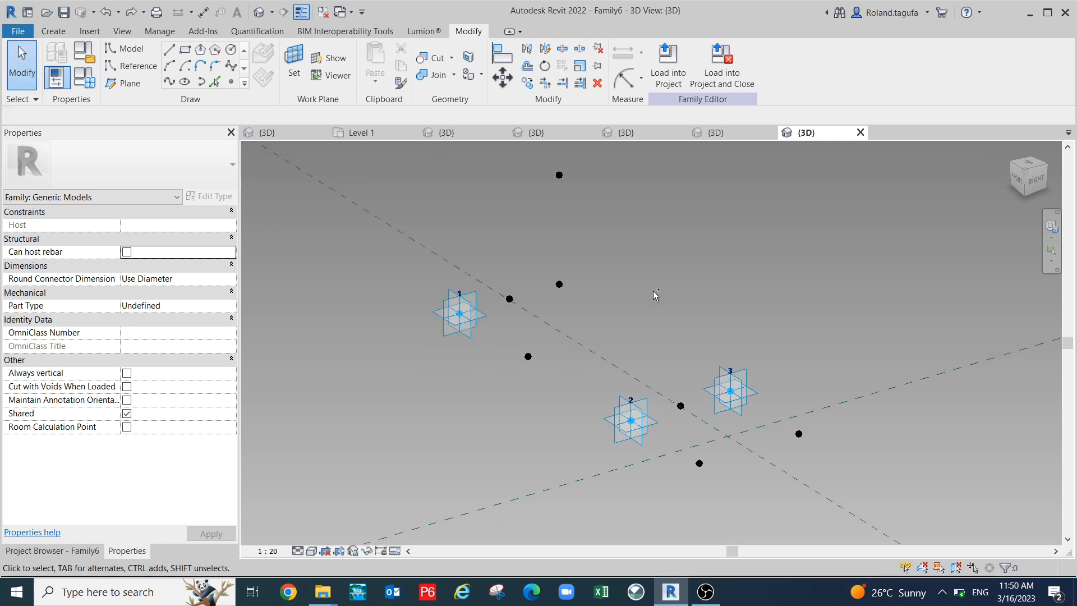
pyautogui.hotkey('ctrl', 'z')
pyautogui.hotkey('ctrl', 'z')
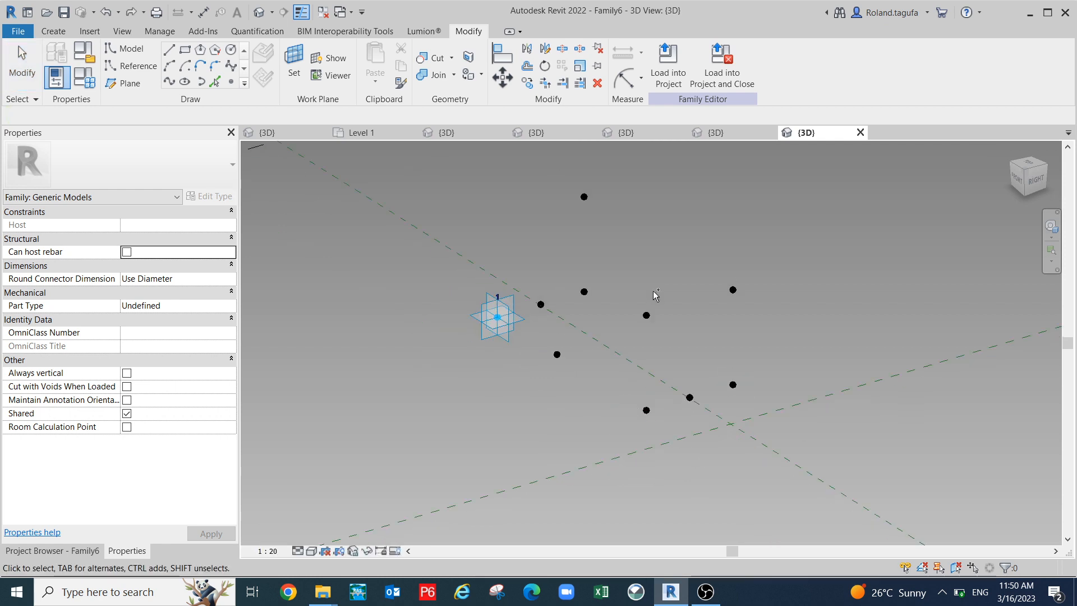
pyautogui.hotkey('ctrl', 'z')
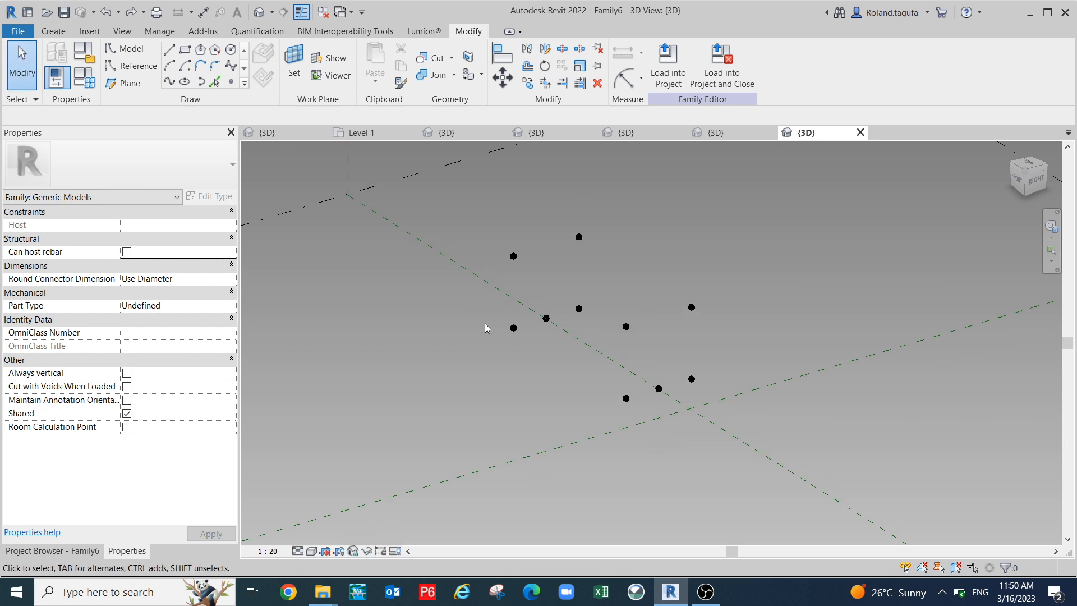
# - Make only the lower far Neg-offset reference point adaptive and clear the selection
pyautogui.click(514, 329)
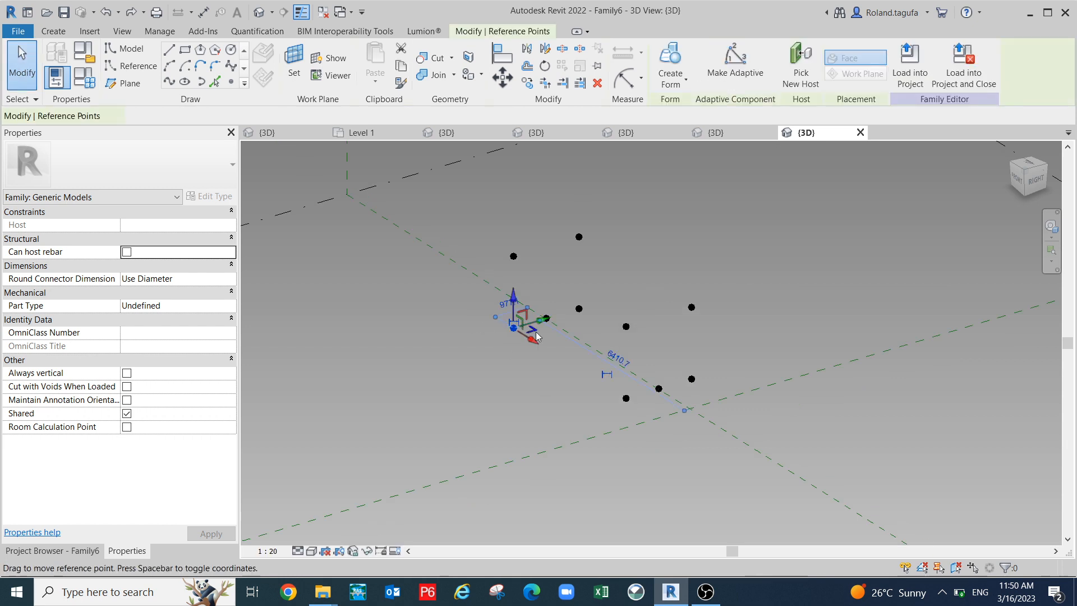
pyautogui.hotkey('ctrl', 'y')
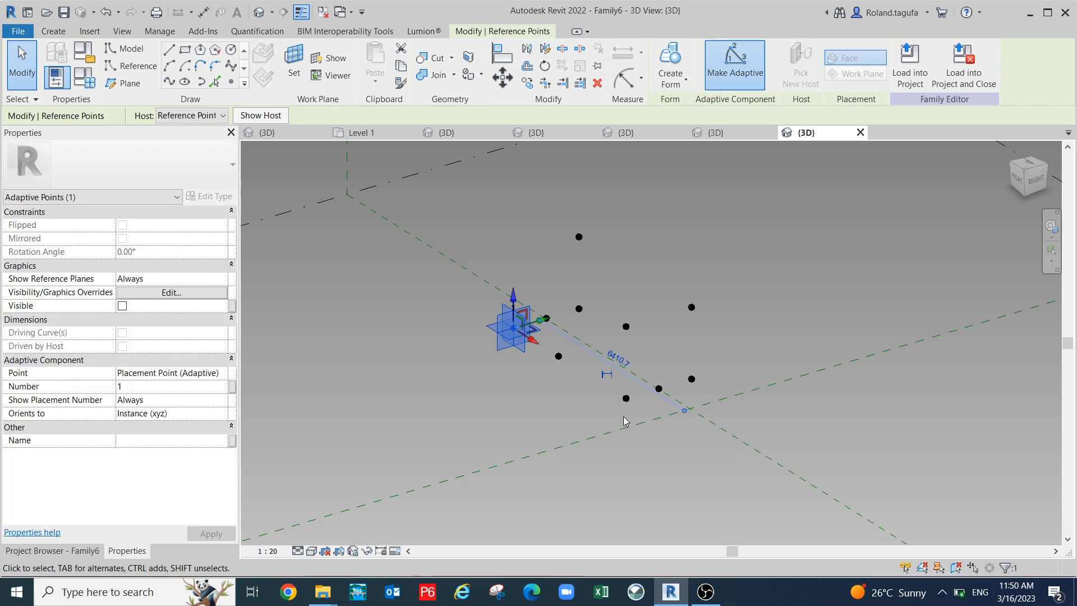
pyautogui.scroll(2, 582, 404)
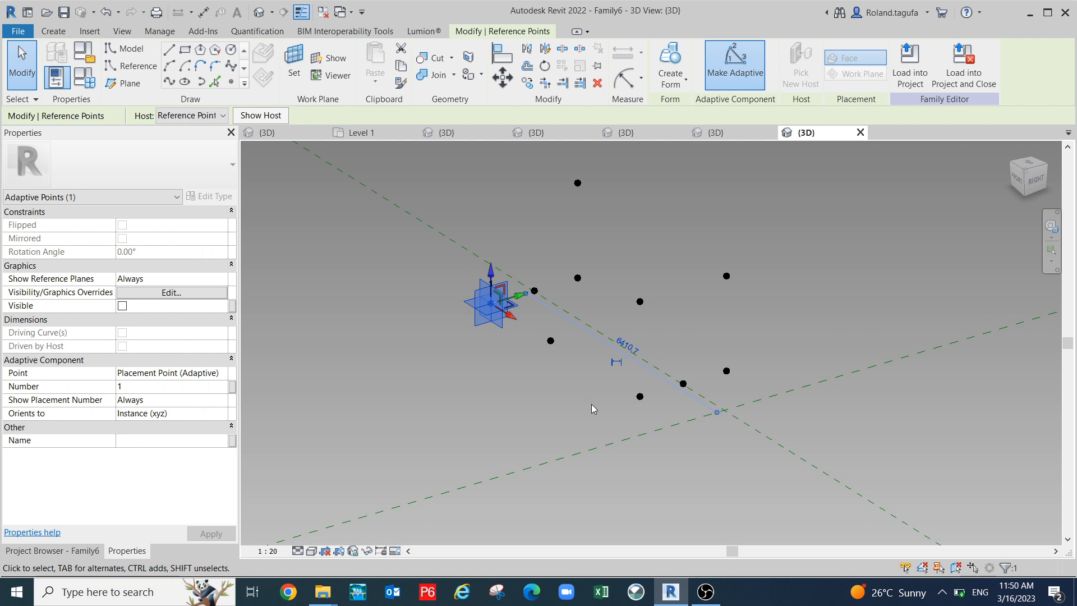
pyautogui.scroll(-2, 595, 387)
pyautogui.click(768, 402)
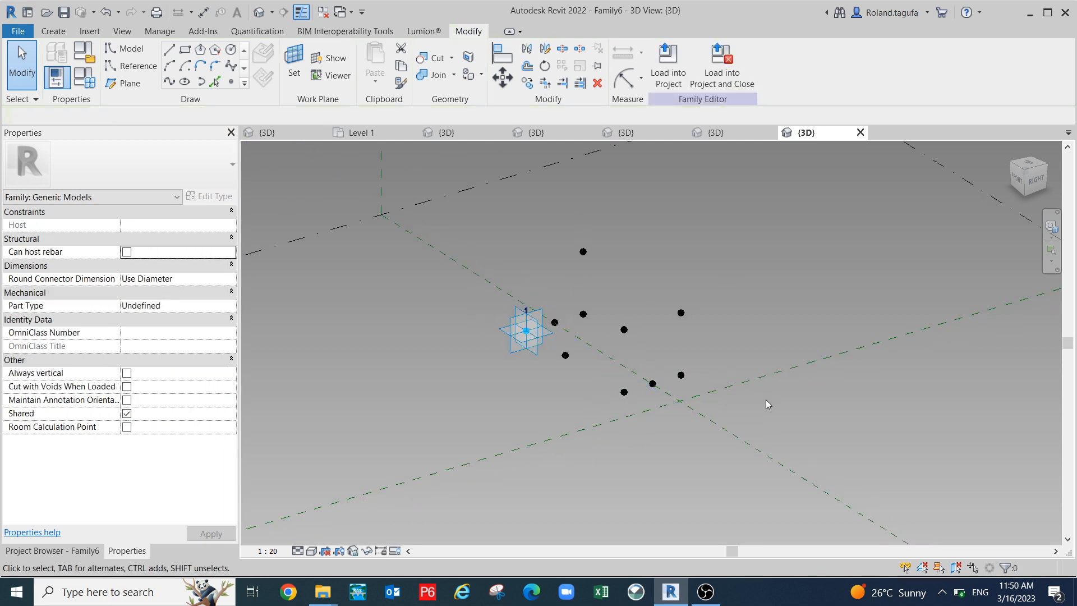
# - Try moving adaptive point 1 upward along its vertical axis, and undo the move
pyautogui.click(563, 337)
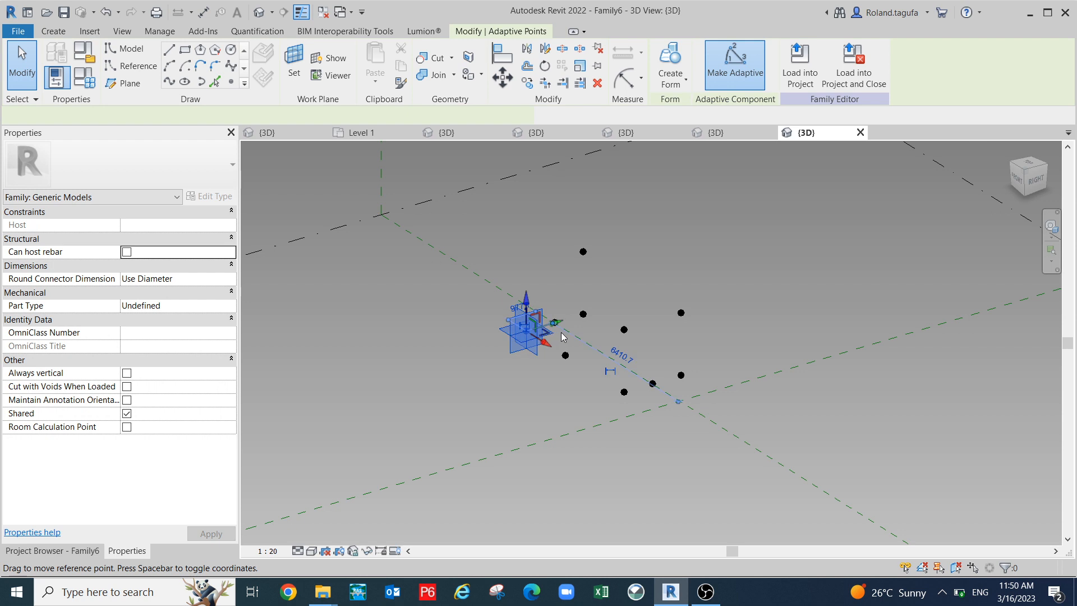
pyautogui.moveTo(526, 301); pyautogui.dragTo(527, 266)
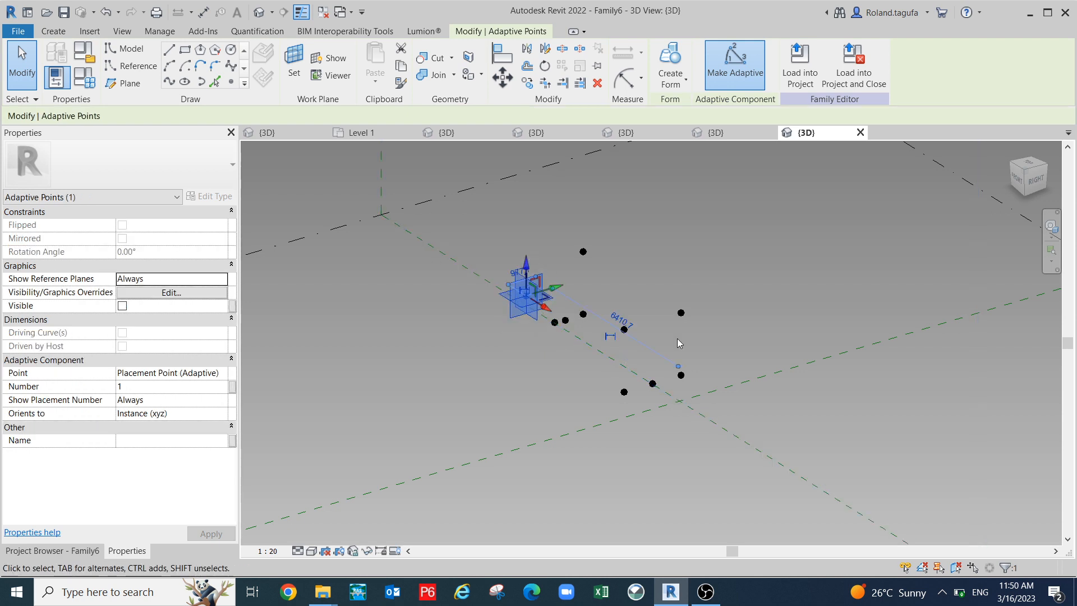
pyautogui.hotkey('ctrl', 'z')
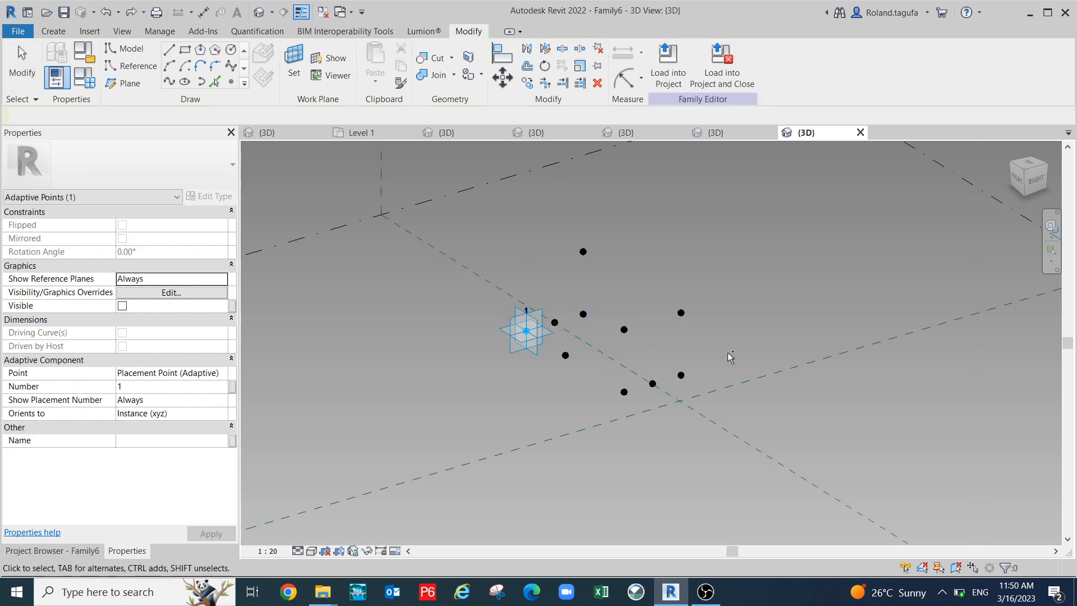
# - Undo the adaptive conversion of the lower far Neg-offset point and delete the four upper H-offset reference points
pyautogui.hotkey('ctrl', 'z')
pyautogui.hotkey('ctrl', 'z')
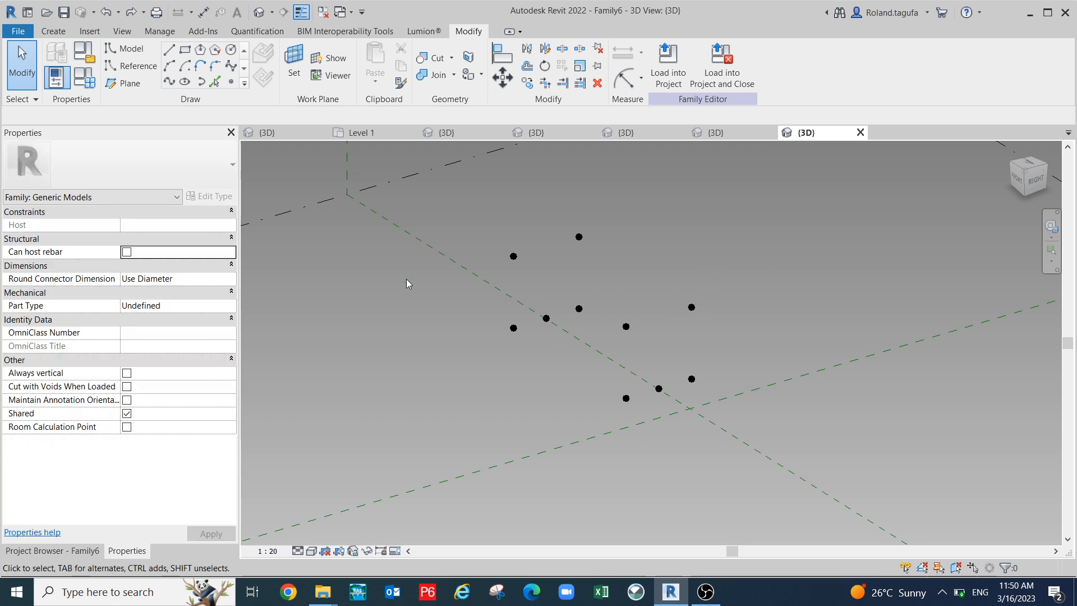
pyautogui.click(514, 257)
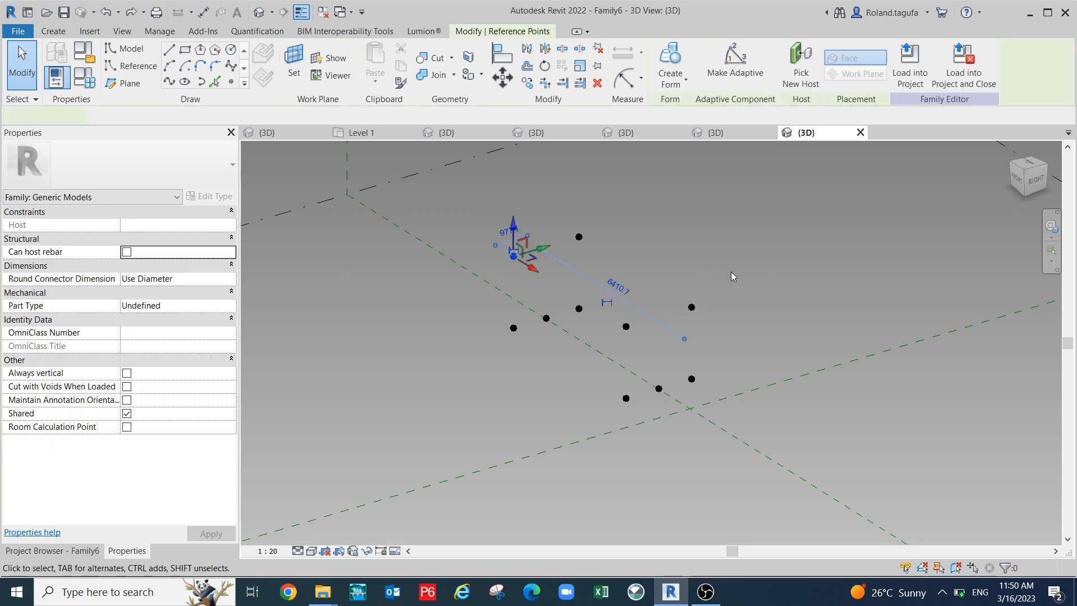
pyautogui.moveTo(520, 214); pyautogui.dragTo(520, 211)
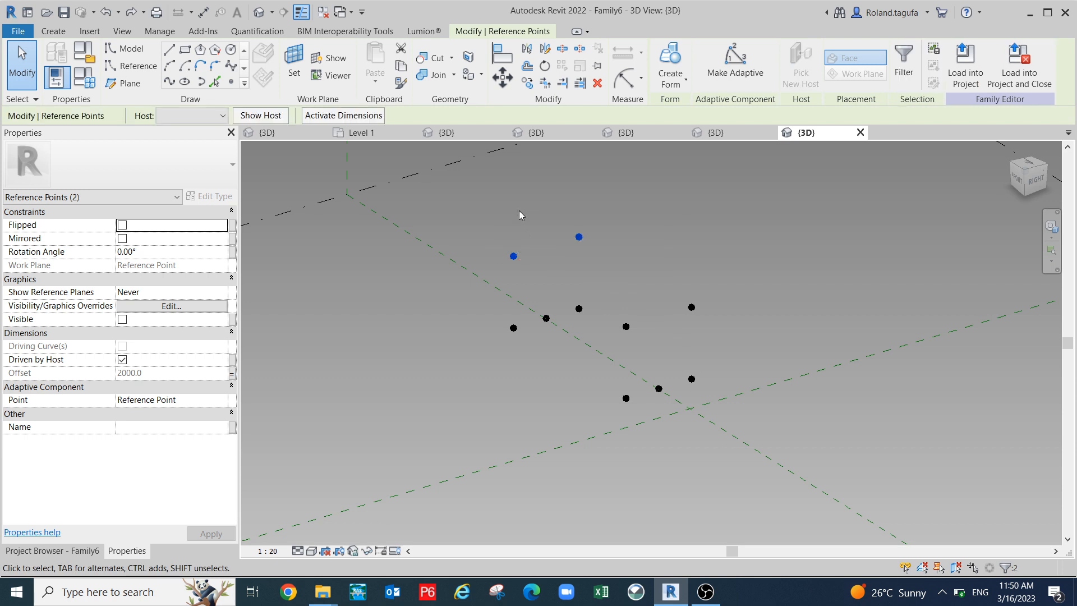
pyautogui.press('Escape')
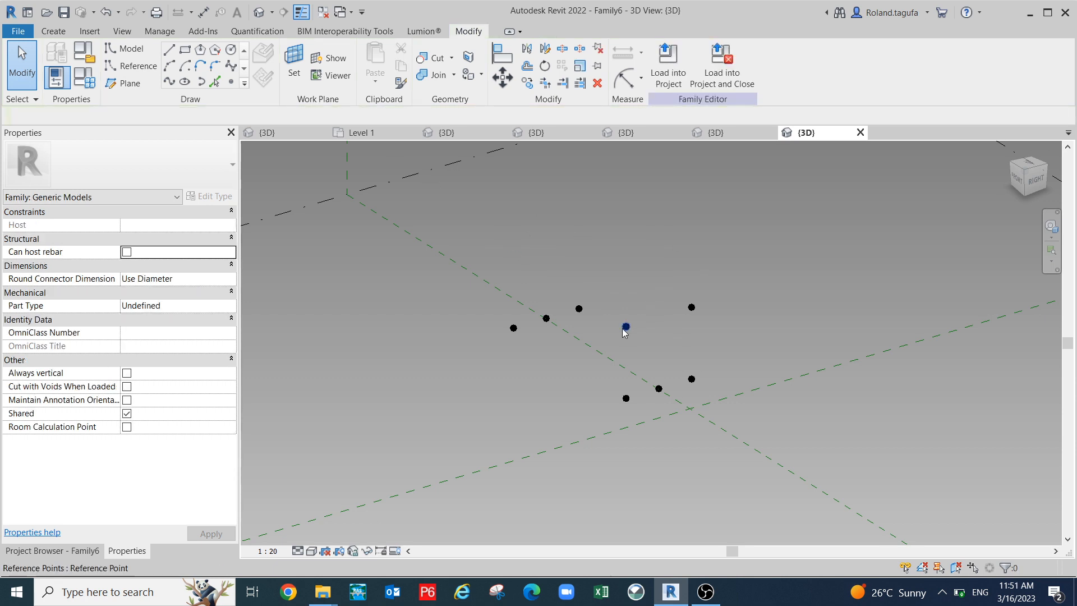
pyautogui.click(627, 326)
pyautogui.moveTo(741, 318); pyautogui.dragTo(654, 256)
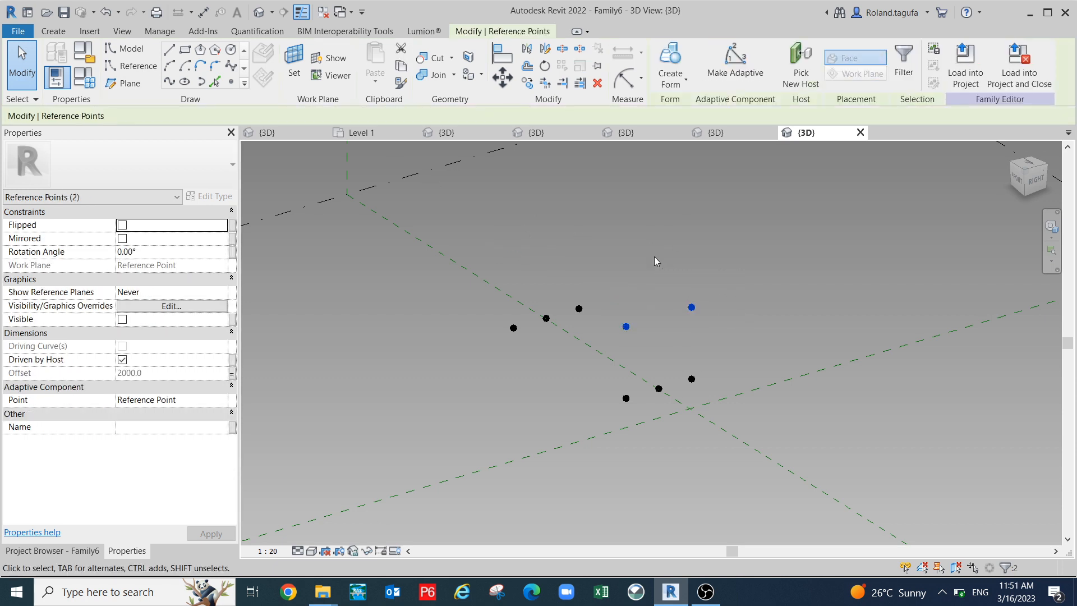
pyautogui.press('Escape')
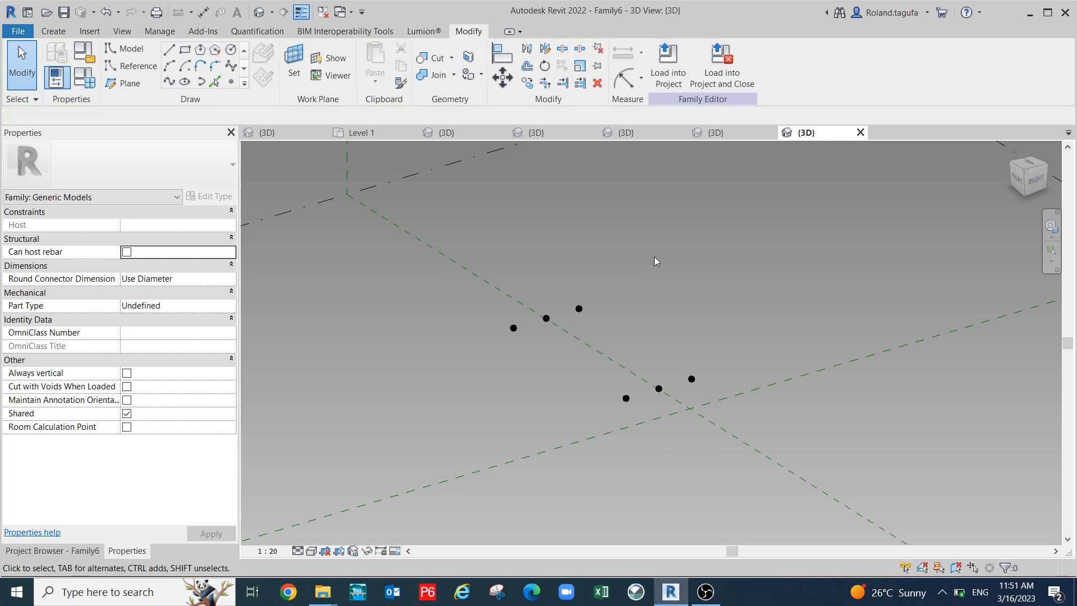
# - Make the two Neg-offset reference points adaptive one at a time, the far one as 1 and the near one as 2
pyautogui.click(514, 328)
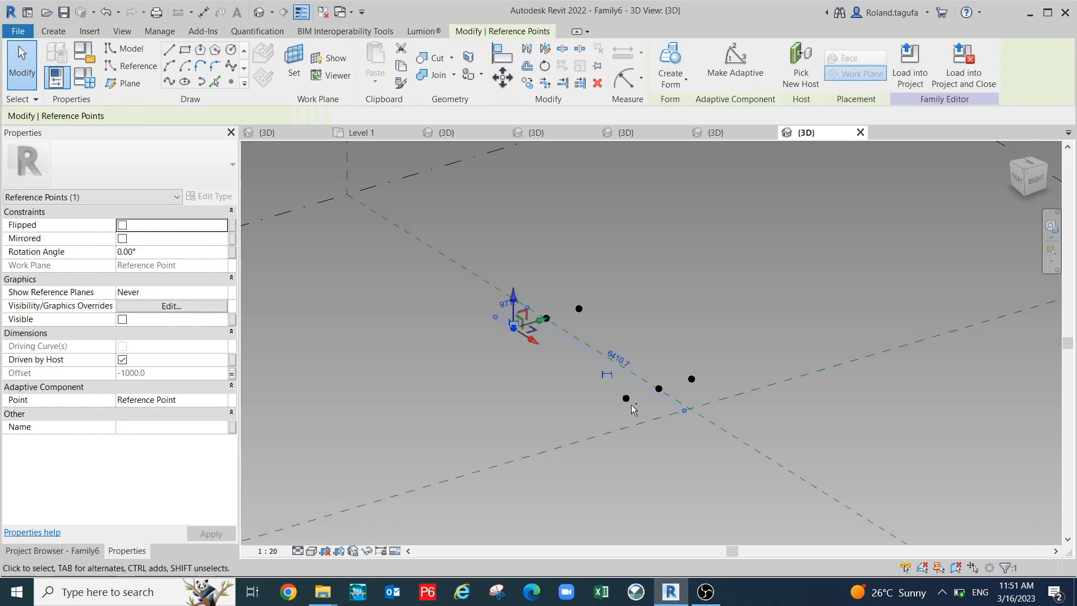
pyautogui.keyDown('ctrl'); pyautogui.click(626, 398); pyautogui.keyUp('ctrl')
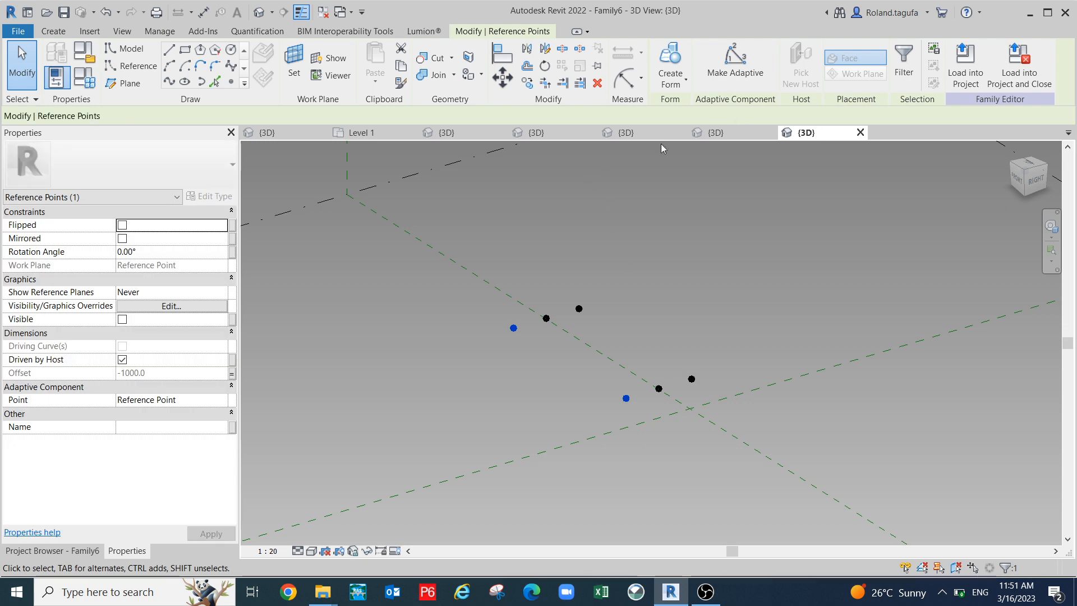
pyautogui.click(757, 258)
pyautogui.click(513, 328)
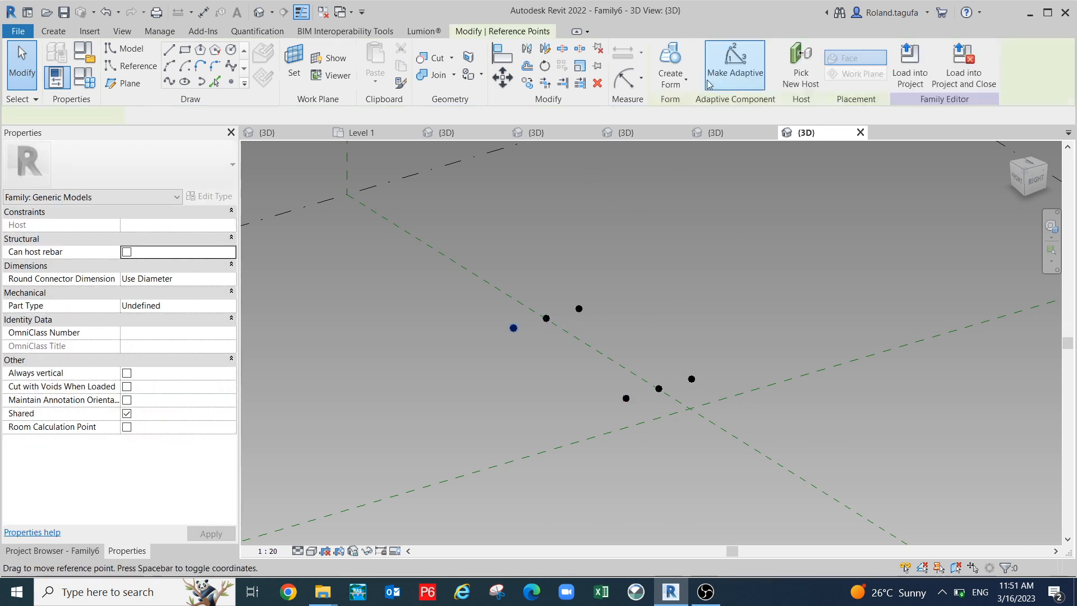
pyautogui.click(735, 64)
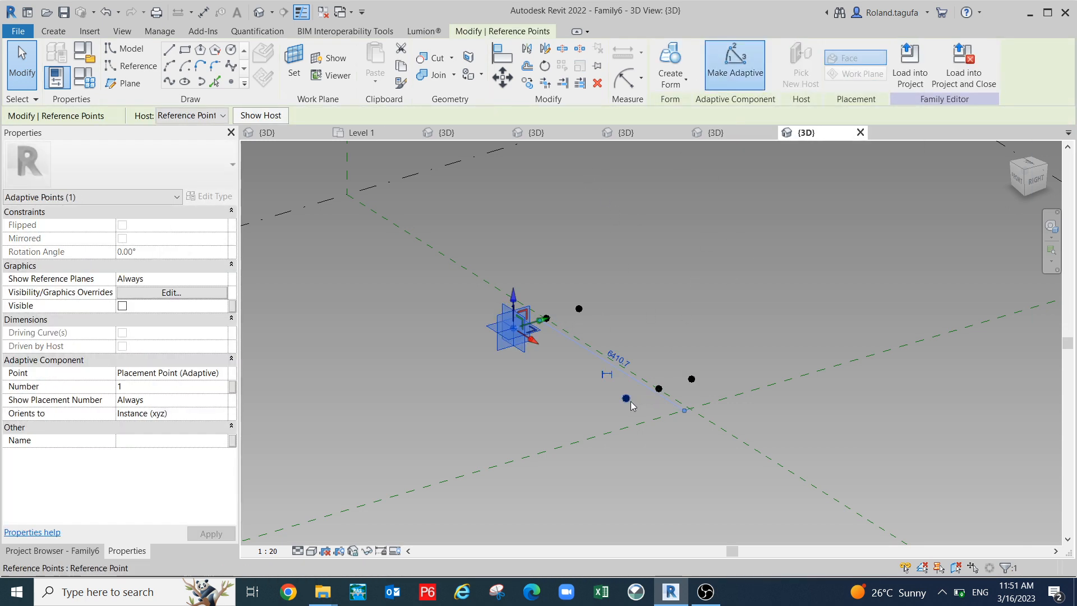
pyautogui.click(626, 398)
pyautogui.click(756, 73)
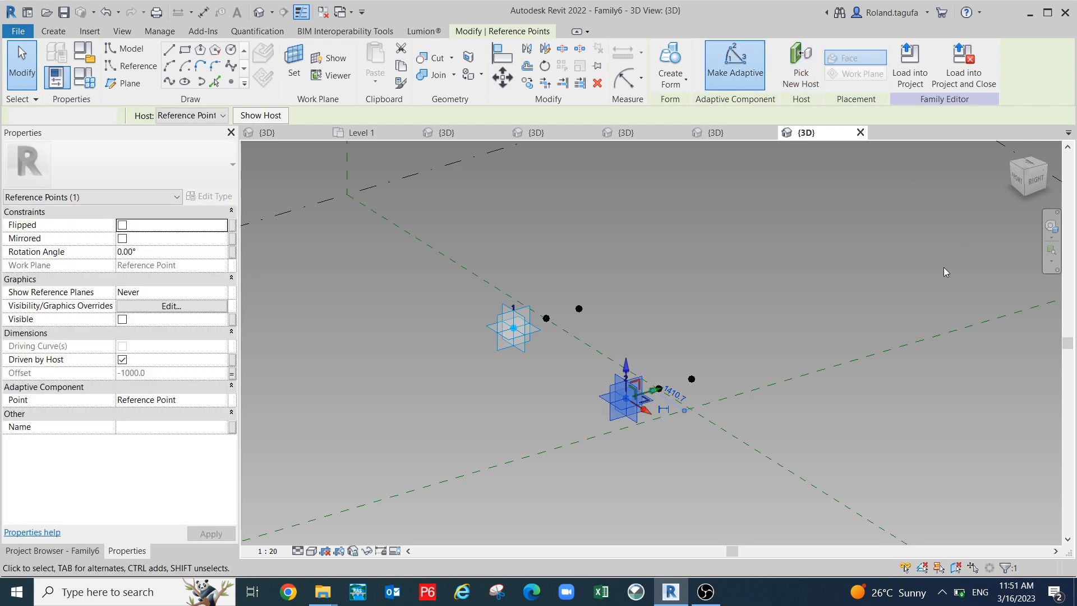
pyautogui.click(944, 267)
# - Make the two Pos-offset reference points adaptive one at a time, the near one as 3 and the far one as 4
pyautogui.click(692, 378)
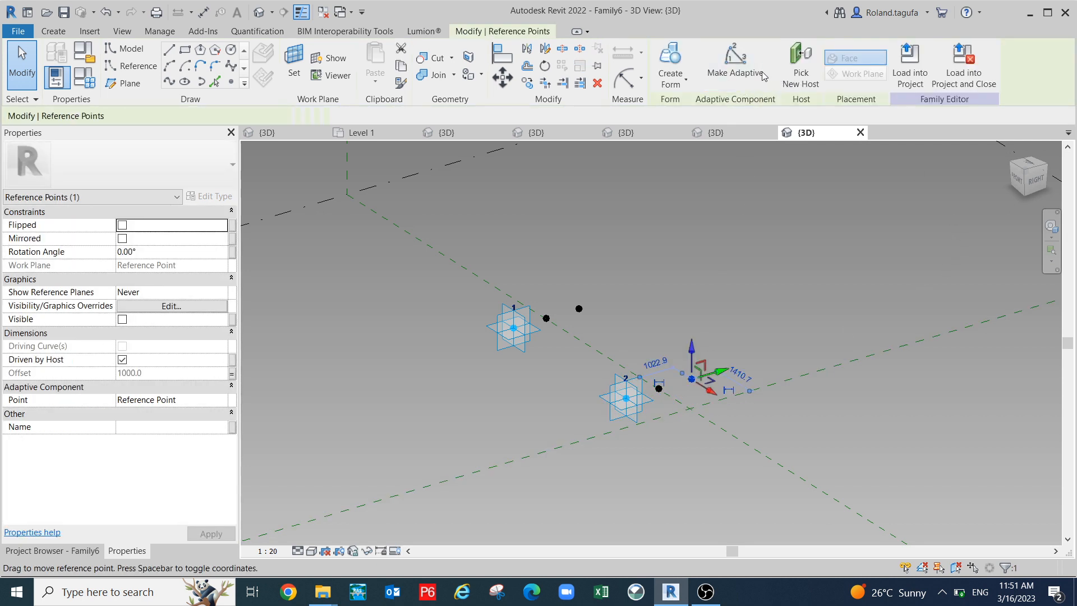
pyautogui.click(735, 65)
pyautogui.click(593, 317)
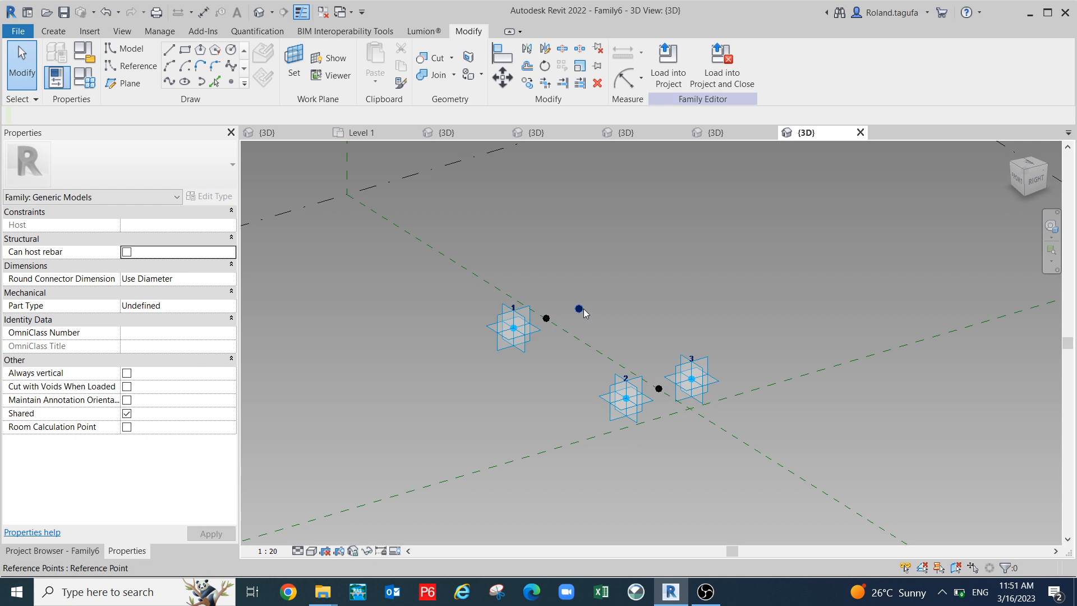
pyautogui.click(579, 309)
pyautogui.click(734, 65)
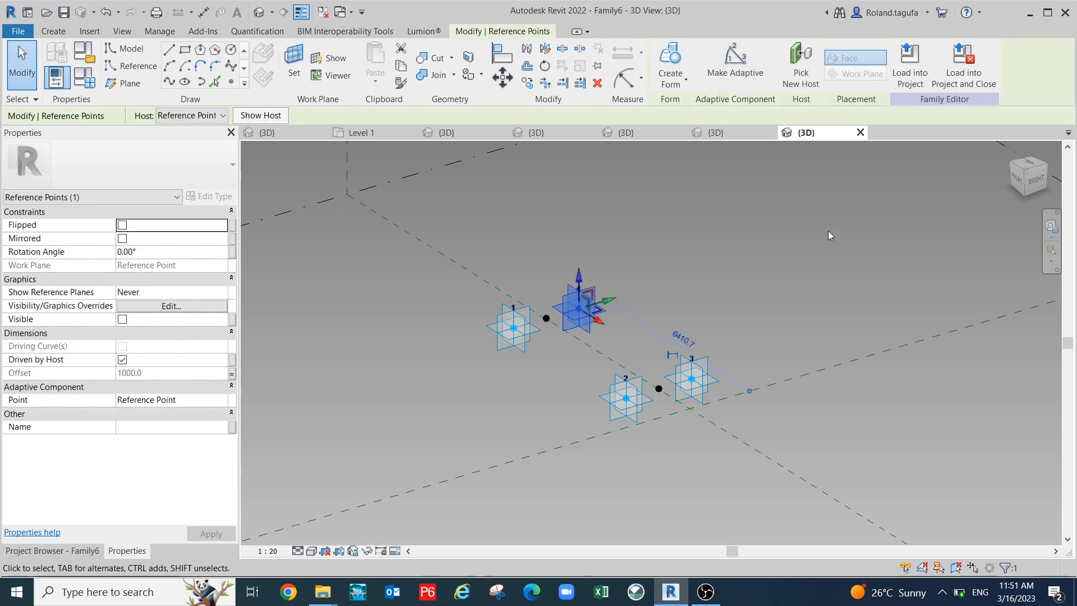
pyautogui.press('Escape')
# - Set the horizontal plane of adaptive points 1 and 4 as work plane in turn and place a reference point at each one's centre
pyautogui.scroll(2, 627, 348)
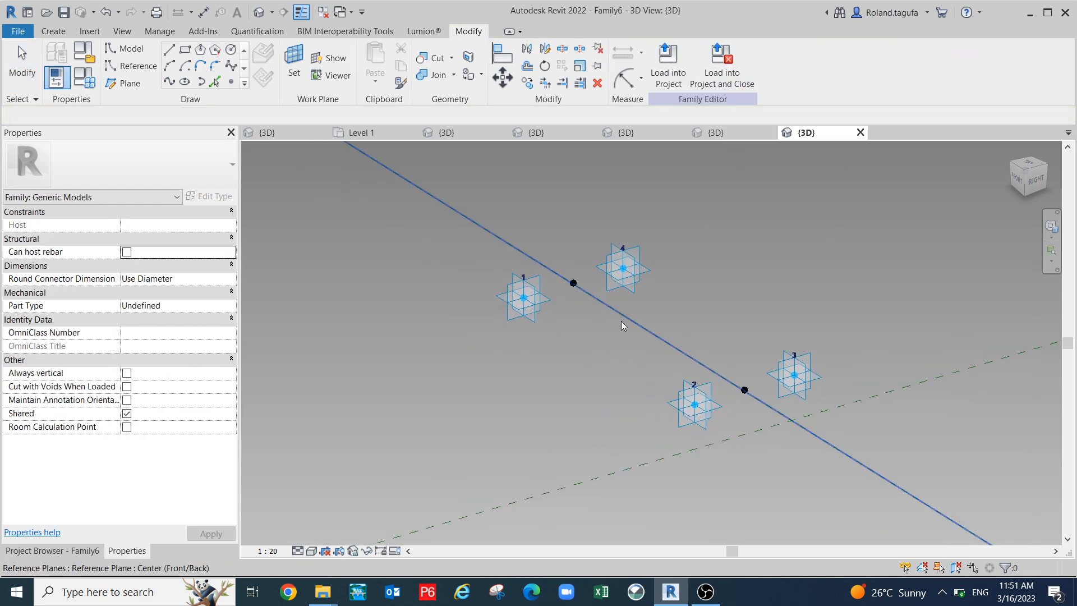
pyautogui.moveTo(621, 321); pyautogui.dragTo(648, 310, button='middle')
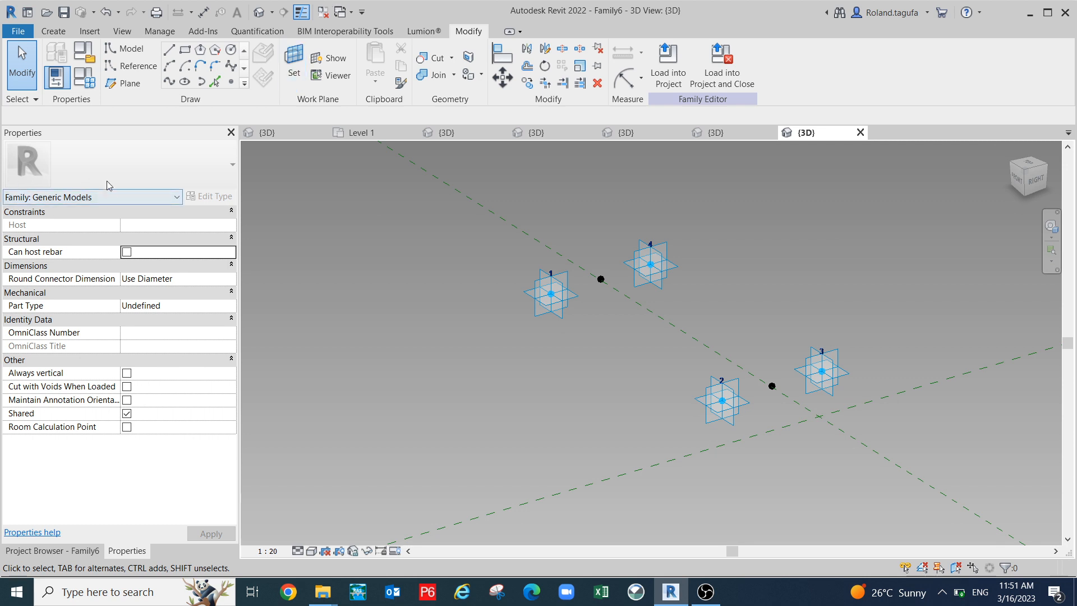
pyautogui.keyDown('shift'); pyautogui.moveTo(387, 345); pyautogui.dragTo(591, 228, button='middle'); pyautogui.keyUp('shift')
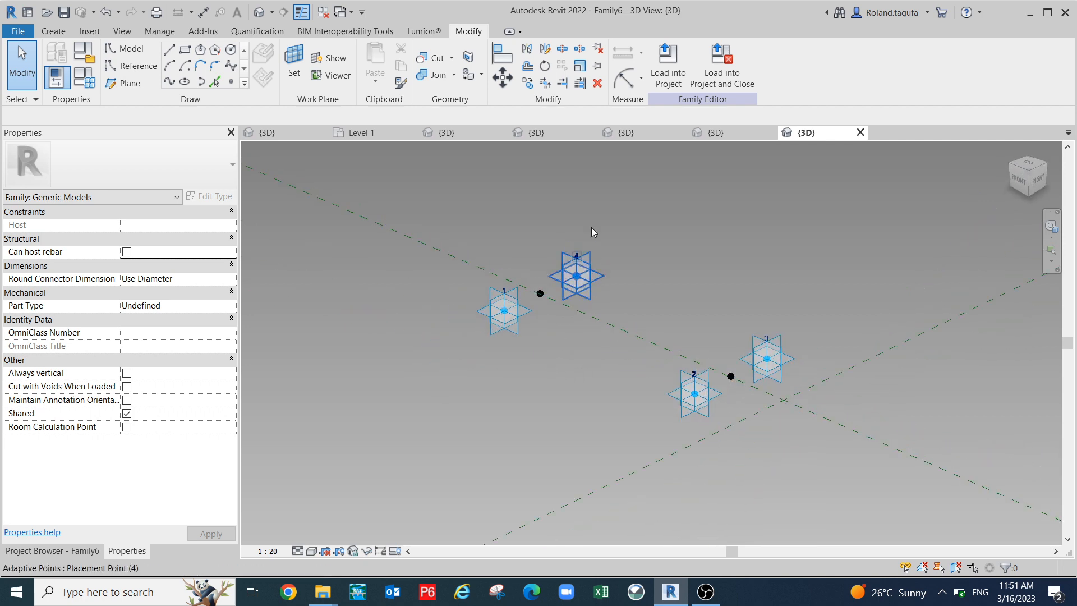
pyautogui.click(231, 82)
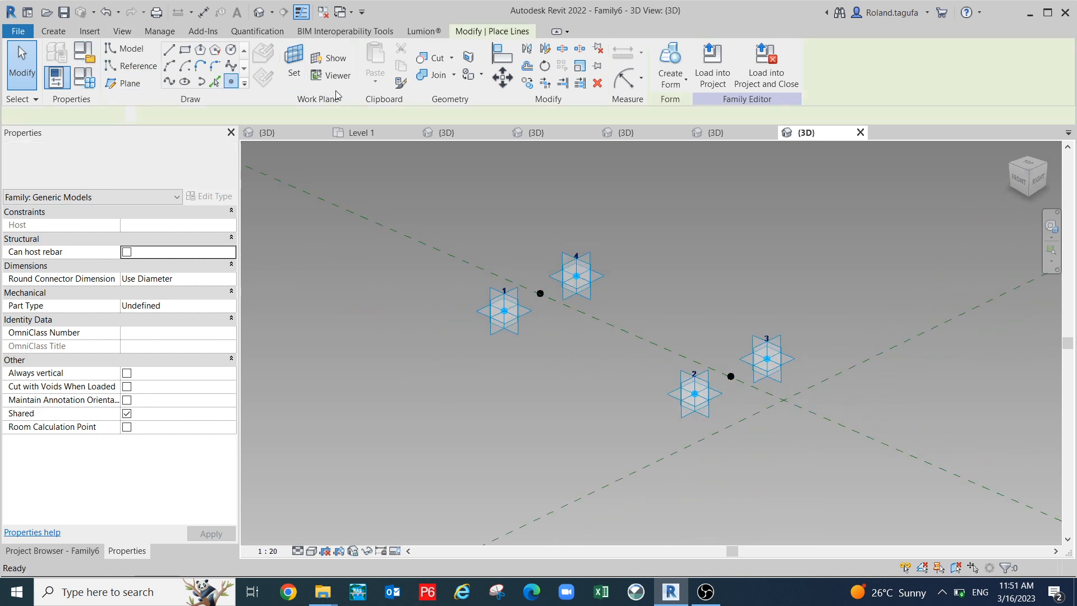
pyautogui.press('Escape')
pyautogui.press('Escape')
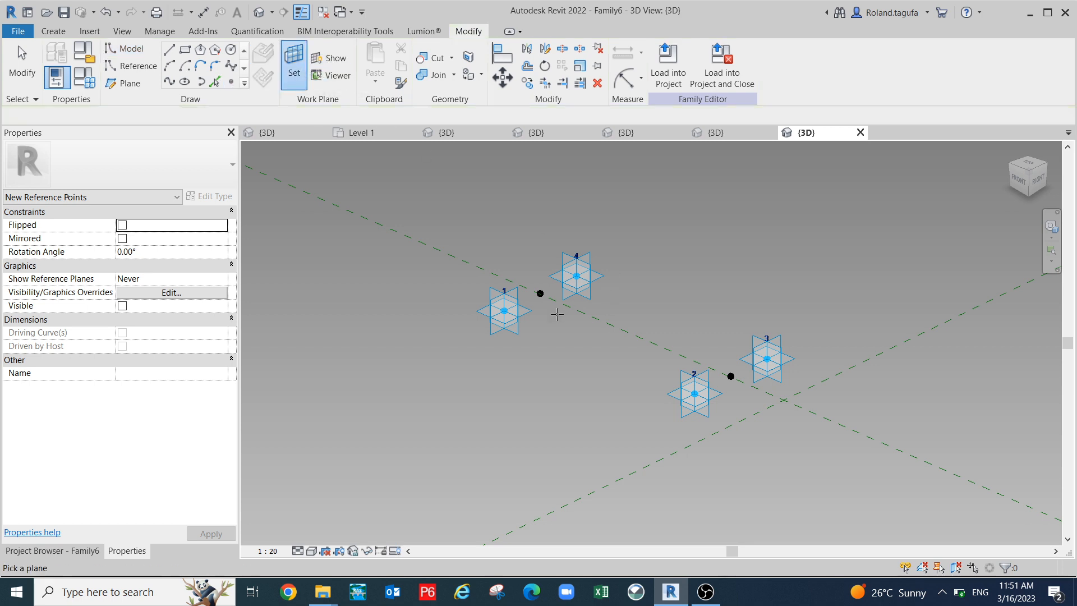
pyautogui.click(503, 313)
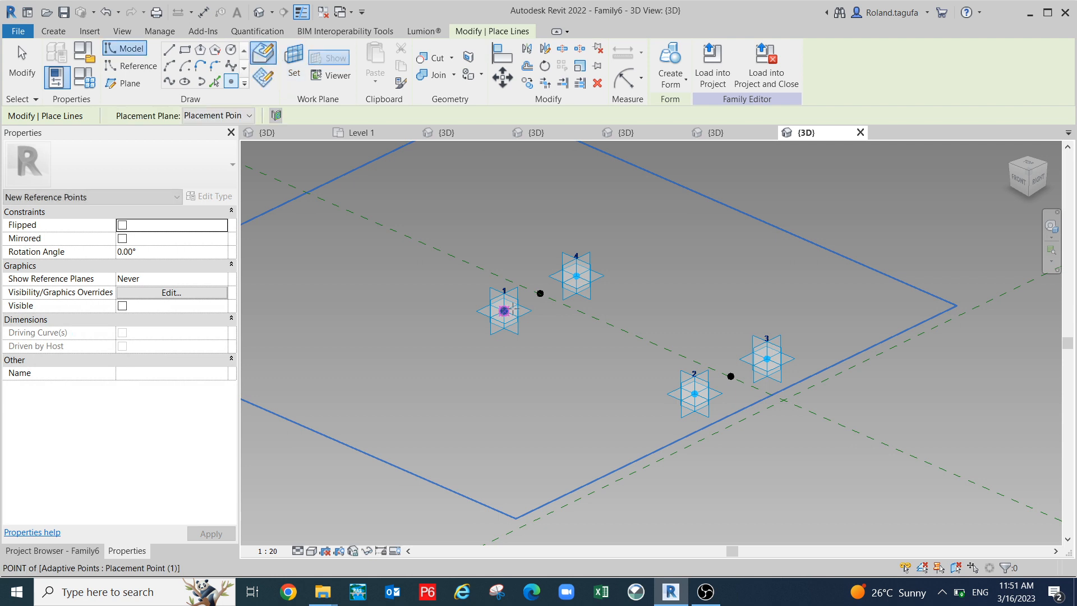
pyautogui.click(293, 76)
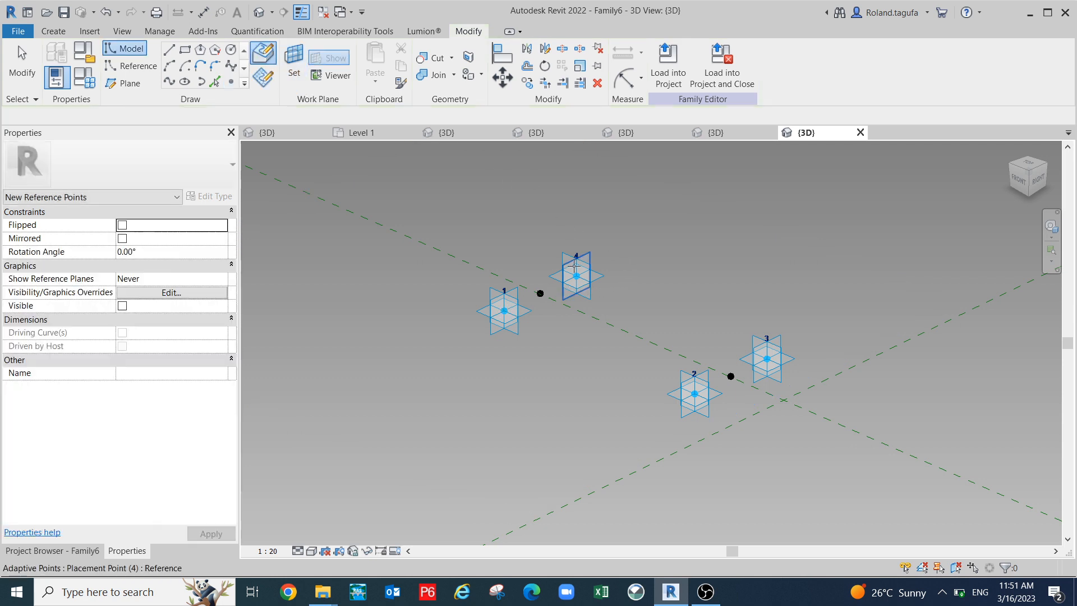
pyautogui.click(595, 274)
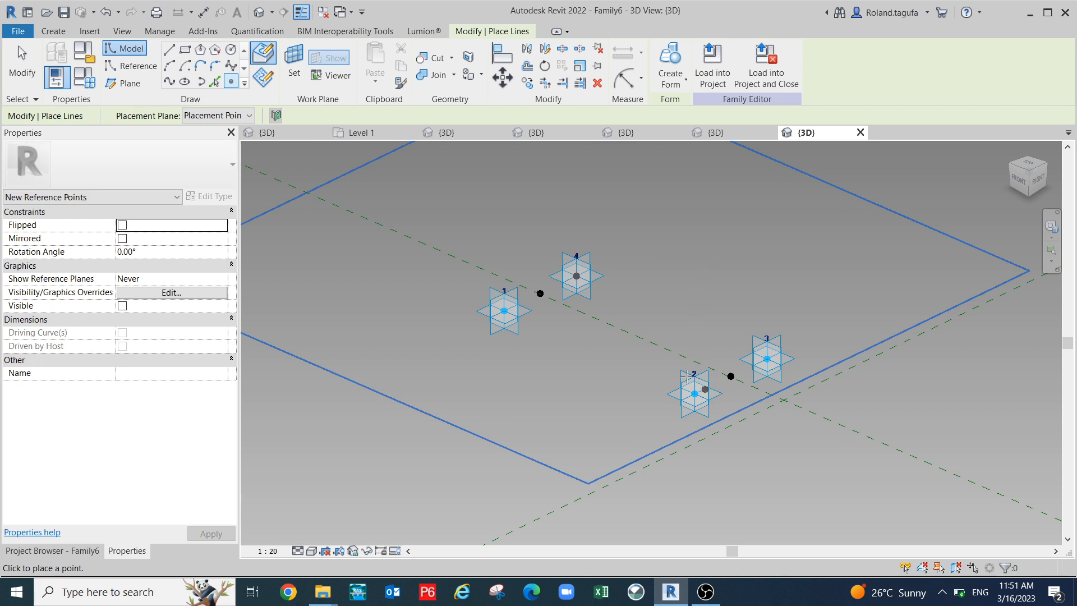
# - Place a hosted reference point at the centre of adaptive points 2 and 3, each on that point's own horizontal work plane
pyautogui.moveTo(685, 376); pyautogui.dragTo(674, 348, button='middle')
pyautogui.scroll(1, 673, 353)
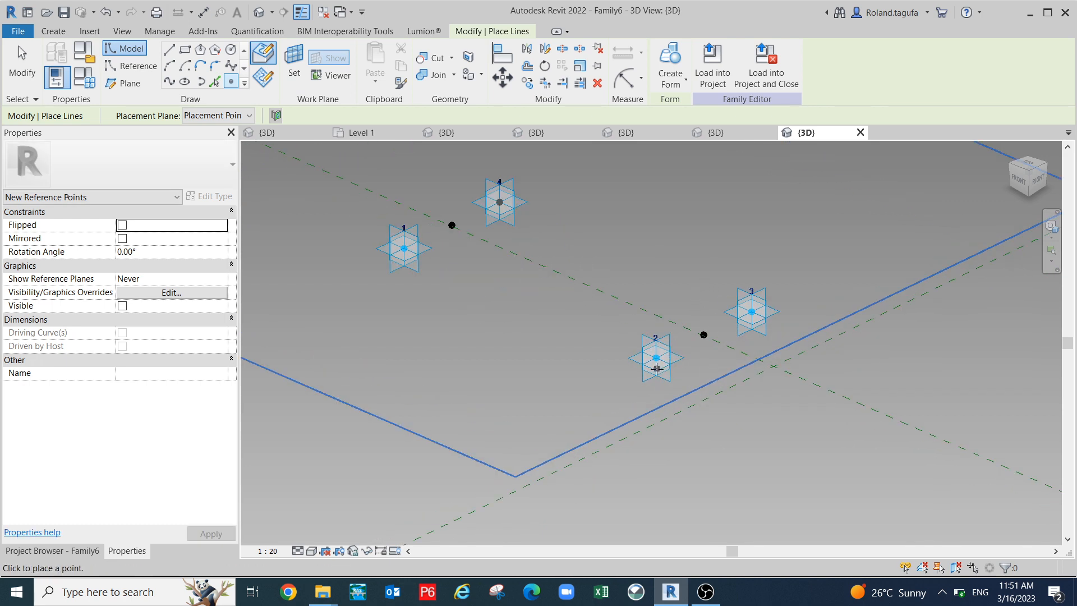
pyautogui.click(296, 67)
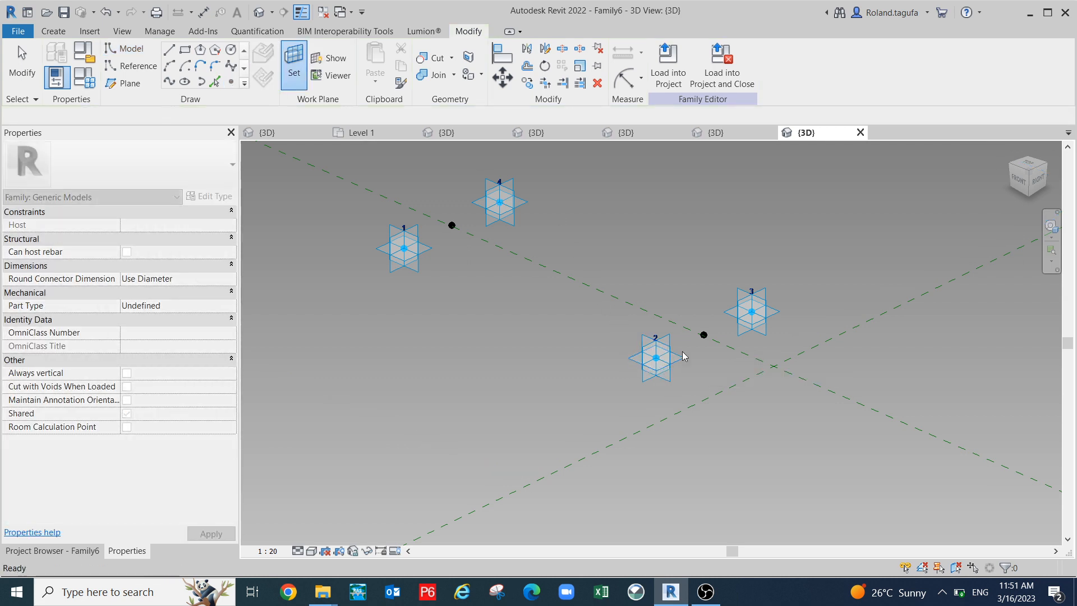
pyautogui.click(655, 358)
pyautogui.scroll(1, 799, 303)
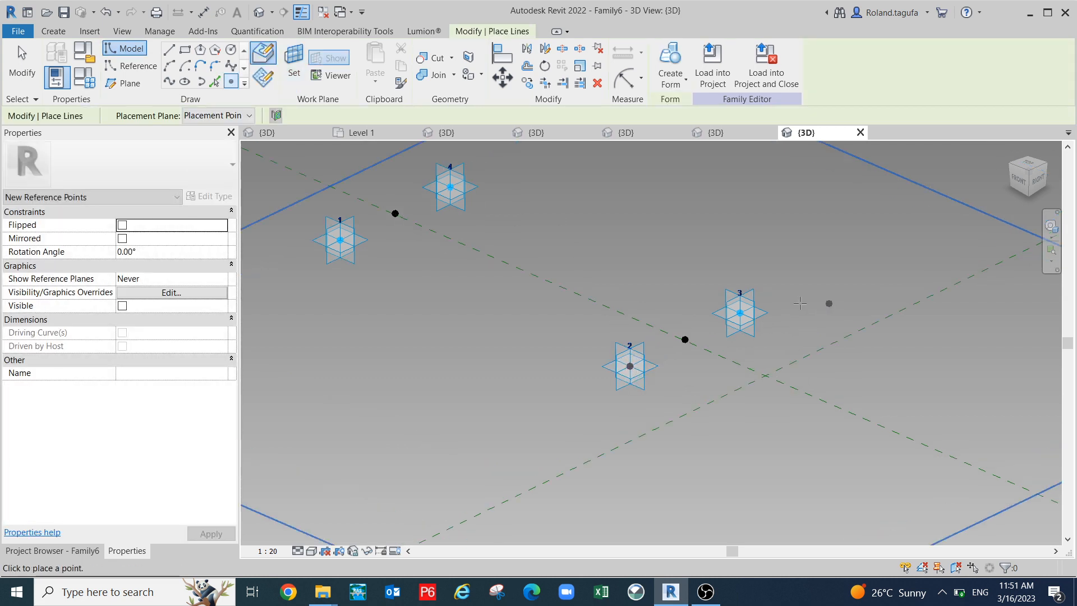
pyautogui.click(294, 64)
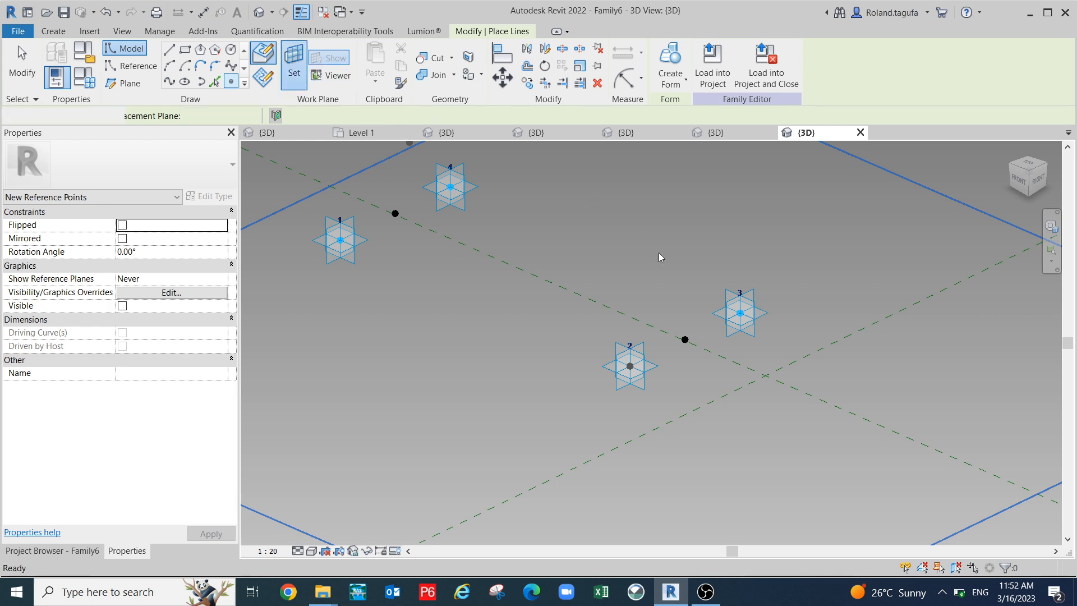
pyautogui.click(766, 315)
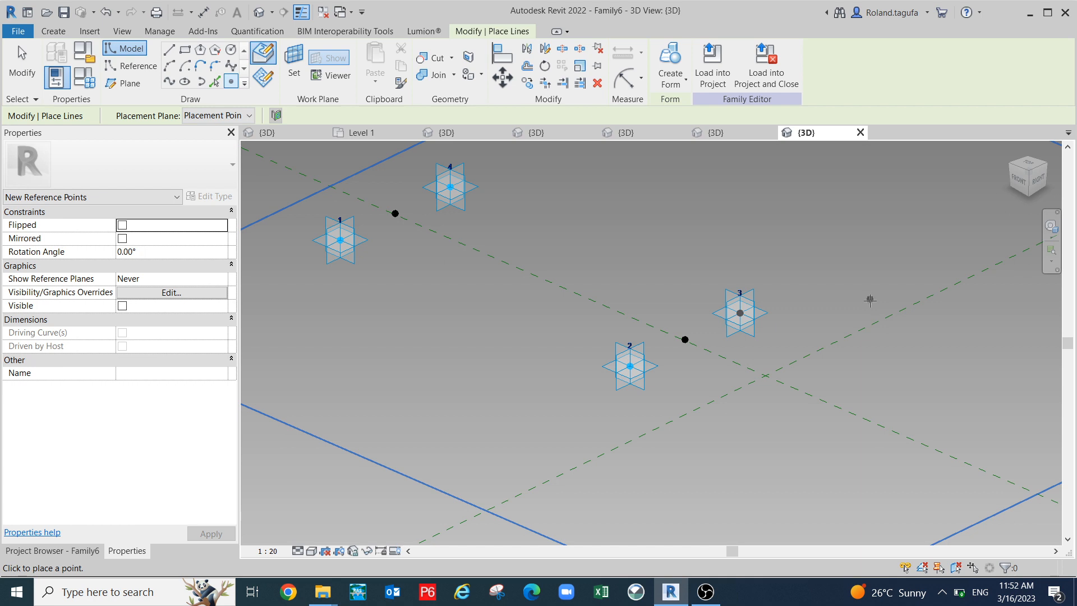
pyautogui.scroll(-3, 854, 317)
pyautogui.press('Escape')
pyautogui.scroll(3, 563, 270)
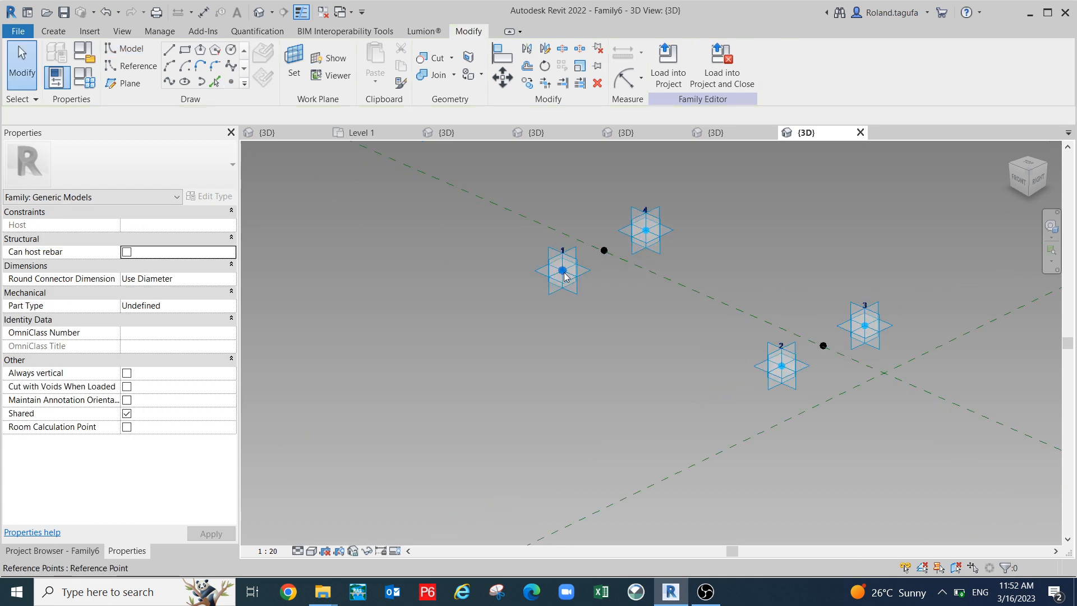
# - Associate the Offset of the four reference points hosted on the adaptive points with family parameter H, and clear the selection
pyautogui.click(563, 271)
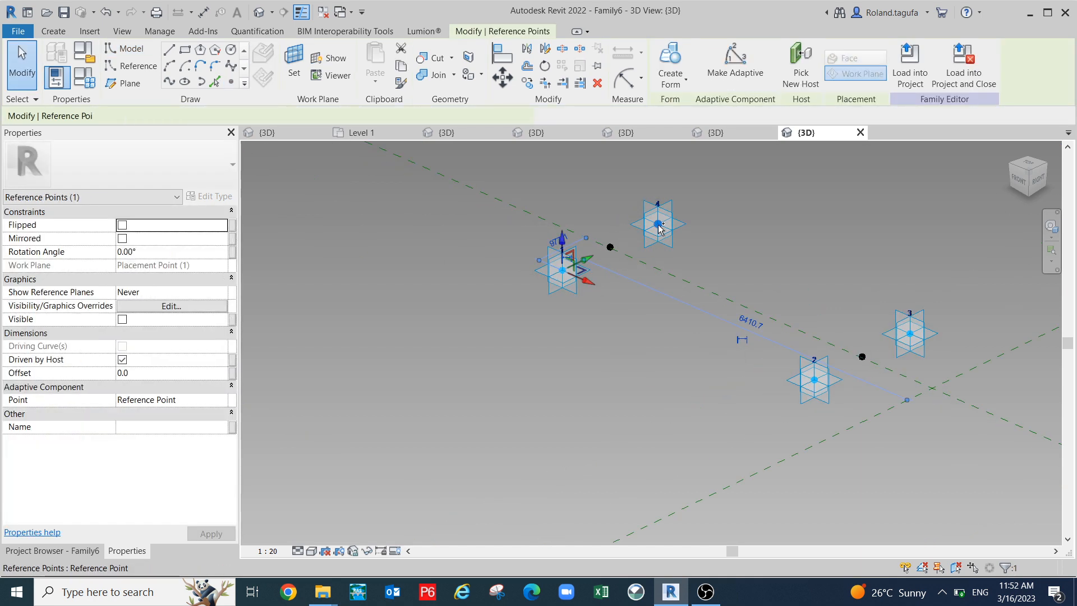
pyautogui.keyDown('ctrl'); pyautogui.click(817, 379); pyautogui.keyUp('ctrl')
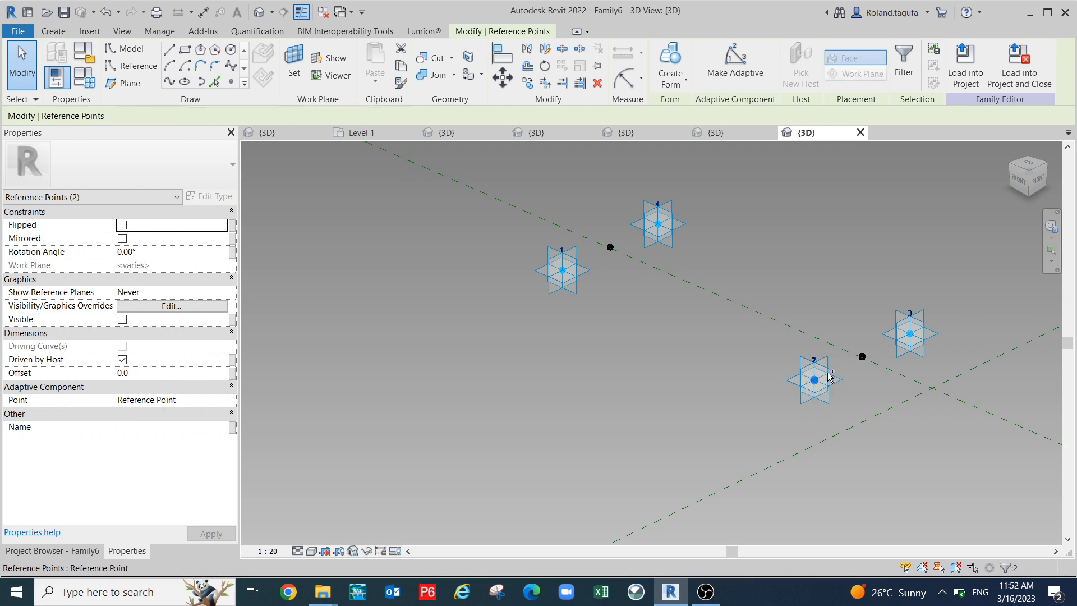
pyautogui.keyDown('ctrl'); pyautogui.click(895, 344); pyautogui.keyUp('ctrl')
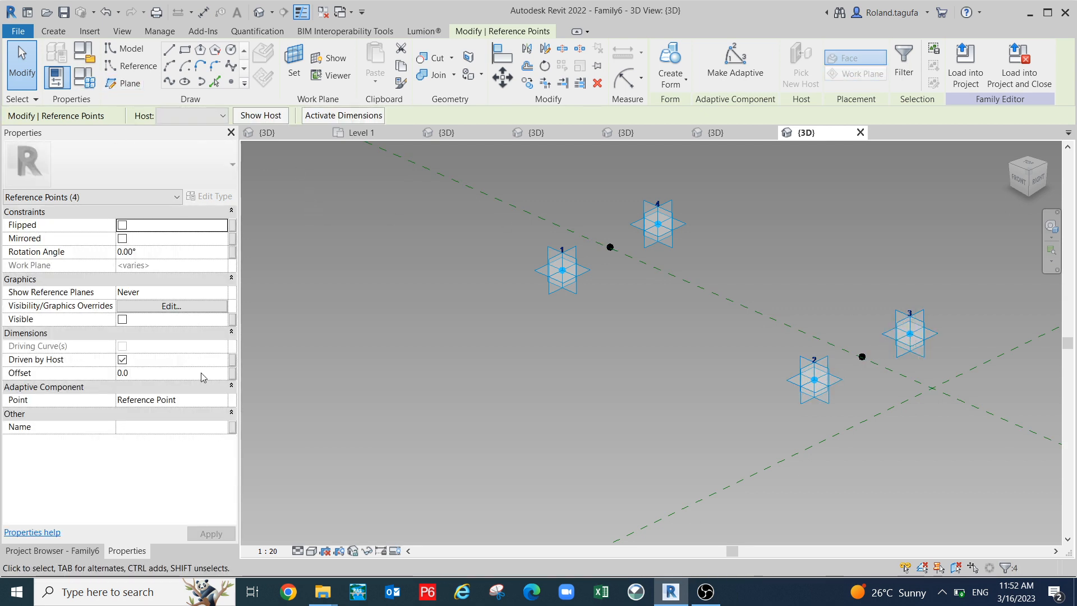
pyautogui.click(233, 374)
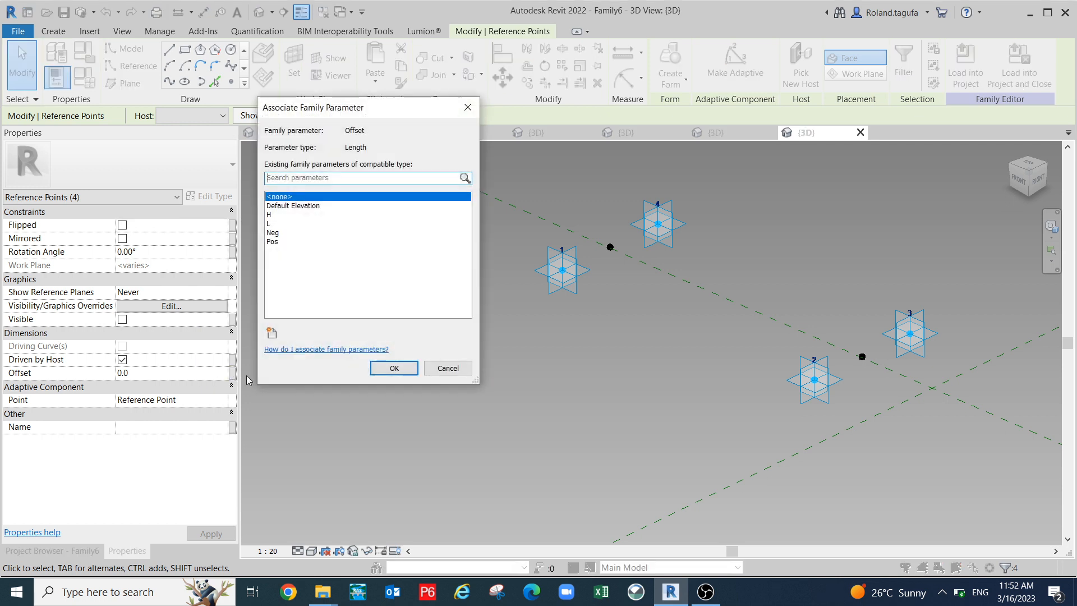
pyautogui.click(270, 215)
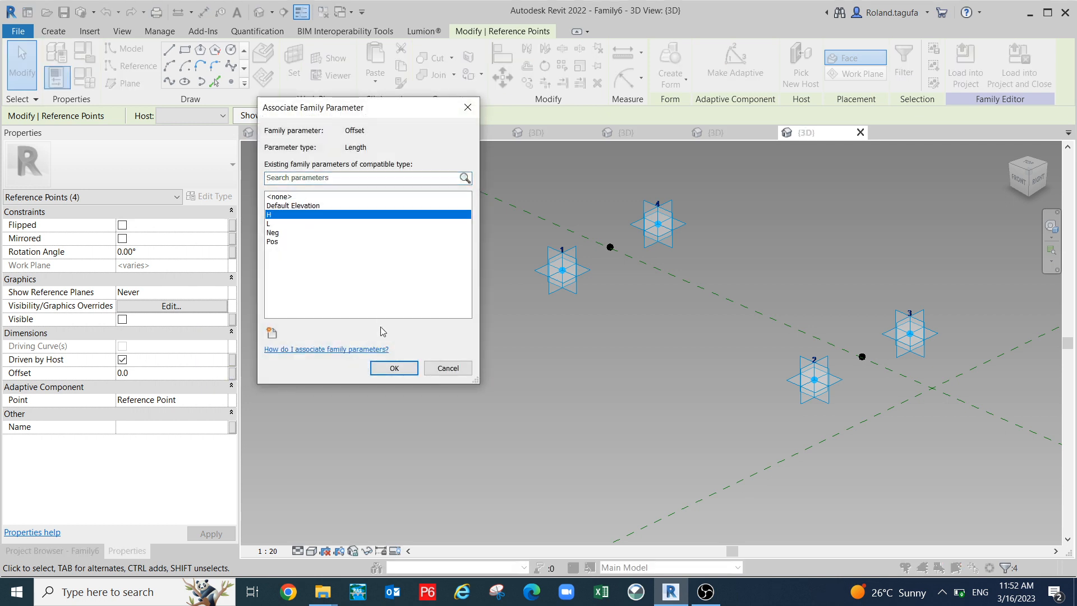
pyautogui.click(393, 369)
pyautogui.scroll(-4, 429, 335)
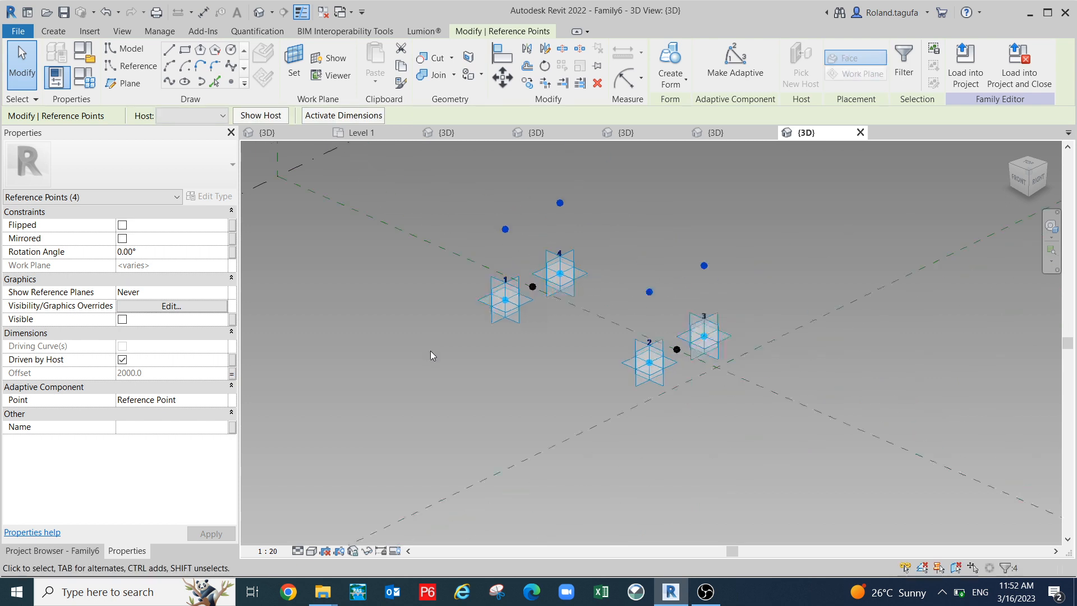
pyautogui.click(808, 395)
# - Move adaptive point 2 away from the other points, past the intersection of the centre reference planes, to test its hosted point
pyautogui.moveTo(662, 443); pyautogui.dragTo(692, 450, button='middle')
pyautogui.moveTo(614, 310); pyautogui.dragTo(677, 422)
pyautogui.scroll(1, 764, 425)
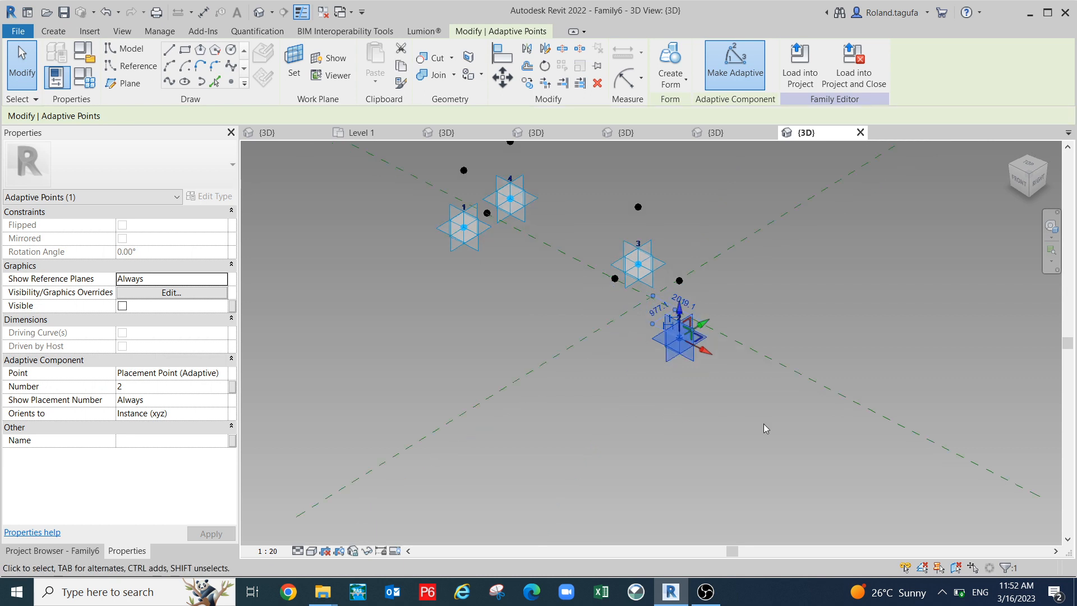
# - Undo the move of adaptive point 2, move adaptive point 3 away to test its hosted point, and undo that move too
pyautogui.hotkey('ctrl', 'z')
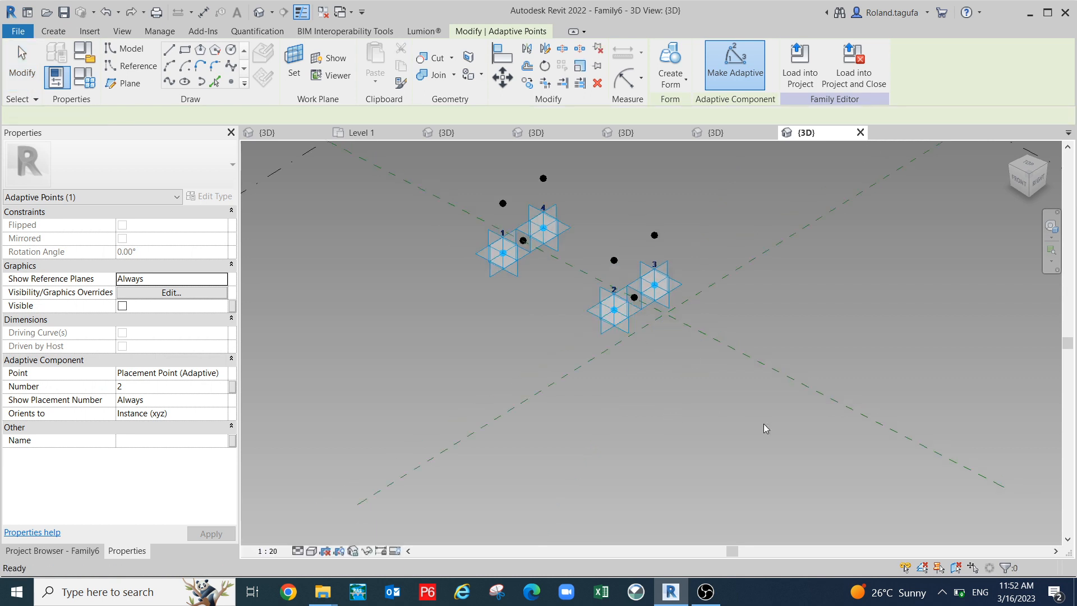
pyautogui.scroll(1, 754, 382)
pyautogui.moveTo(786, 415); pyautogui.dragTo(819, 475, button='middle')
pyautogui.moveTo(673, 332); pyautogui.dragTo(807, 318)
pyautogui.moveTo(880, 354); pyautogui.dragTo(884, 356)
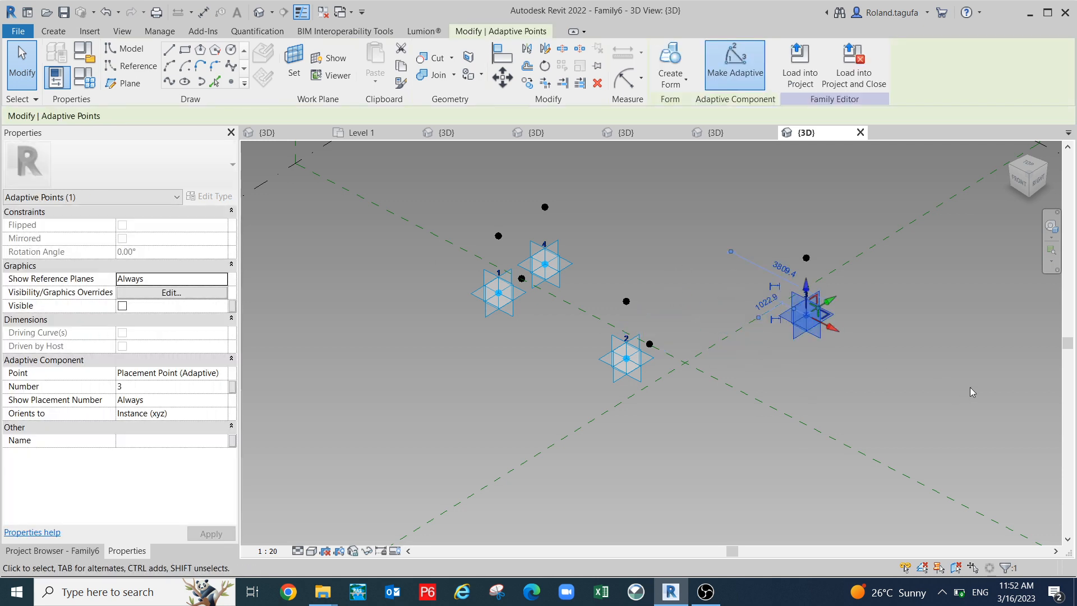
pyautogui.hotkey('ctrl', 'z')
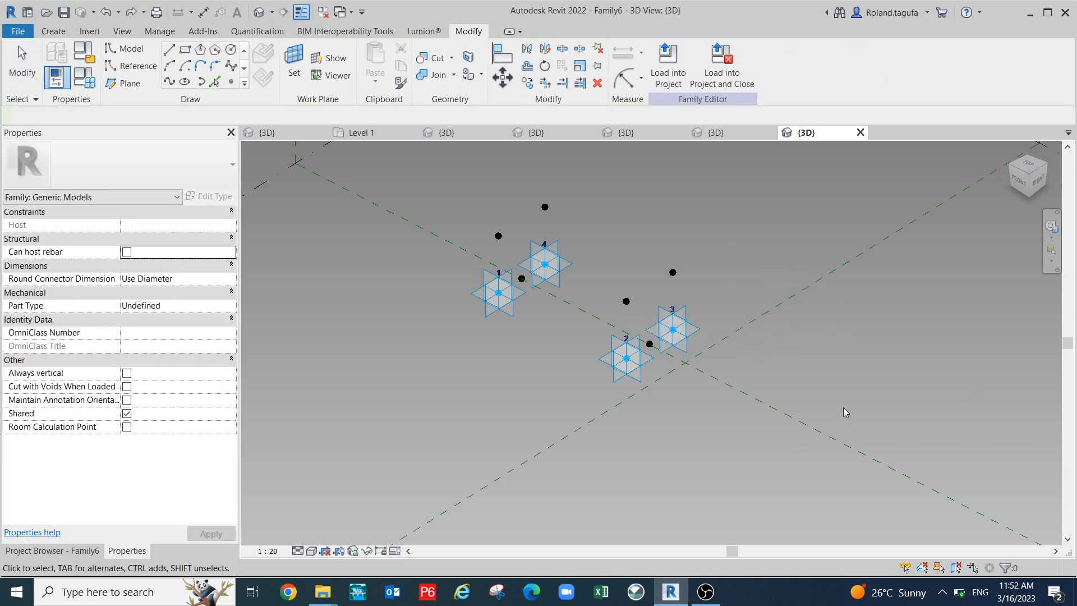
# - Connect adaptive points 1 and 2 with a spline through points and clear the selection
pyautogui.scroll(1, 810, 435)
pyautogui.moveTo(810, 435); pyautogui.dragTo(702, 451, button='middle')
pyautogui.keyDown('shift'); pyautogui.moveTo(573, 416); pyautogui.dragTo(513, 300, button='middle'); pyautogui.keyUp('shift')
pyautogui.click(496, 292)
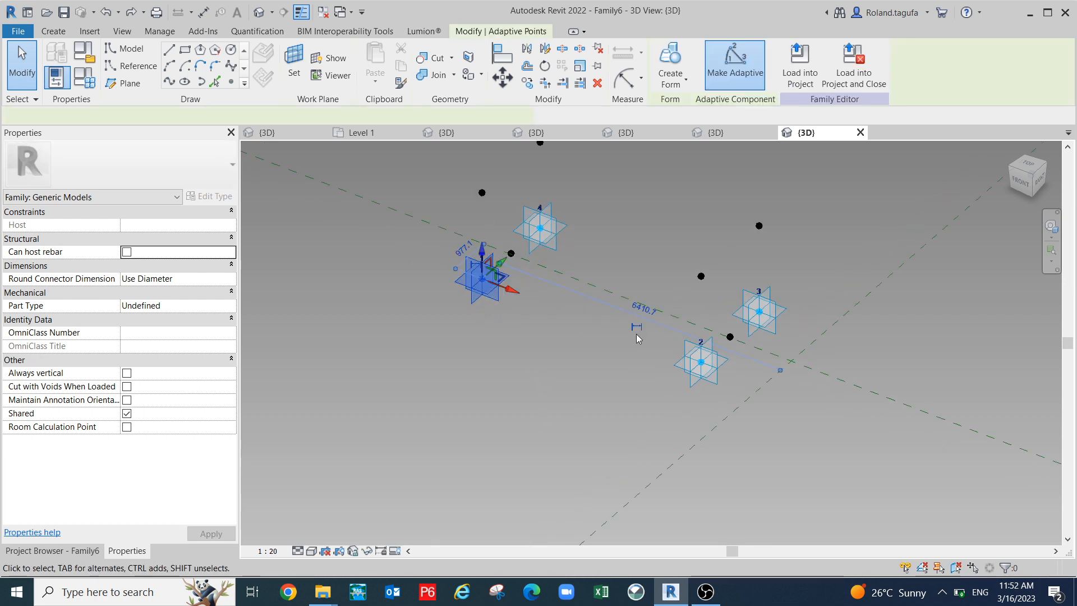
pyautogui.keyDown('ctrl'); pyautogui.click(583, 351); pyautogui.keyUp('ctrl')
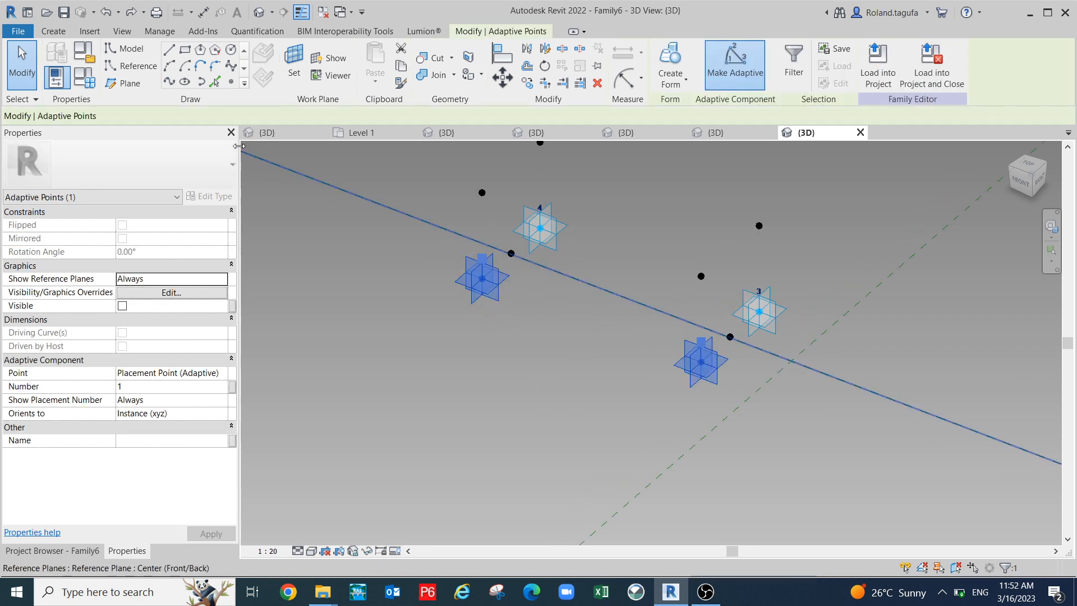
pyautogui.click(168, 83)
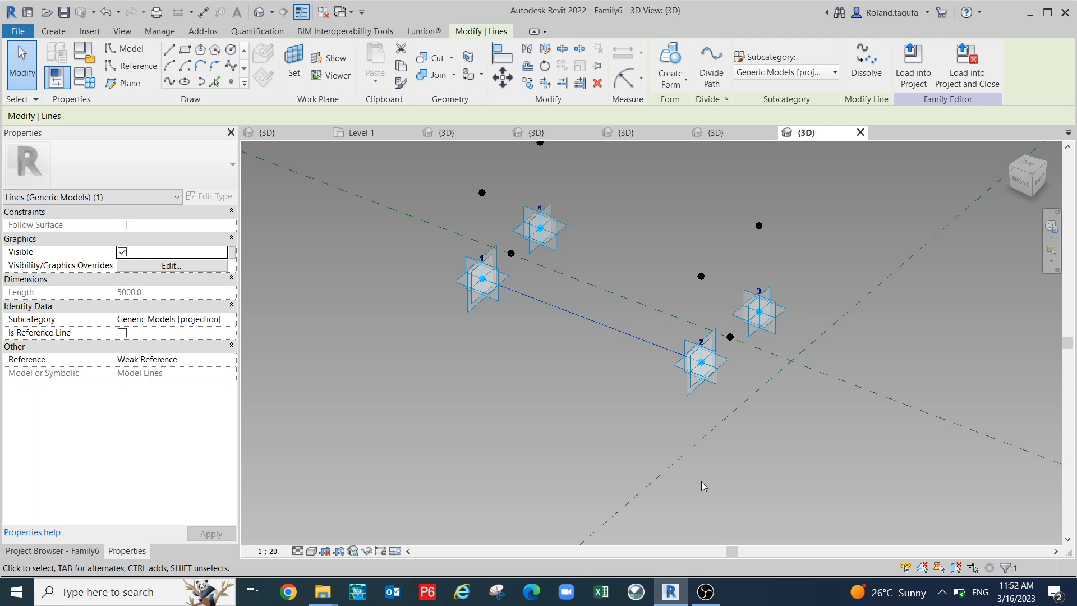
pyautogui.click(700, 428)
# - Join adaptive points 2 and 3 with a spline through points
pyautogui.keyDown('shift'); pyautogui.moveTo(748, 437); pyautogui.dragTo(723, 343, button='middle'); pyautogui.keyUp('shift')
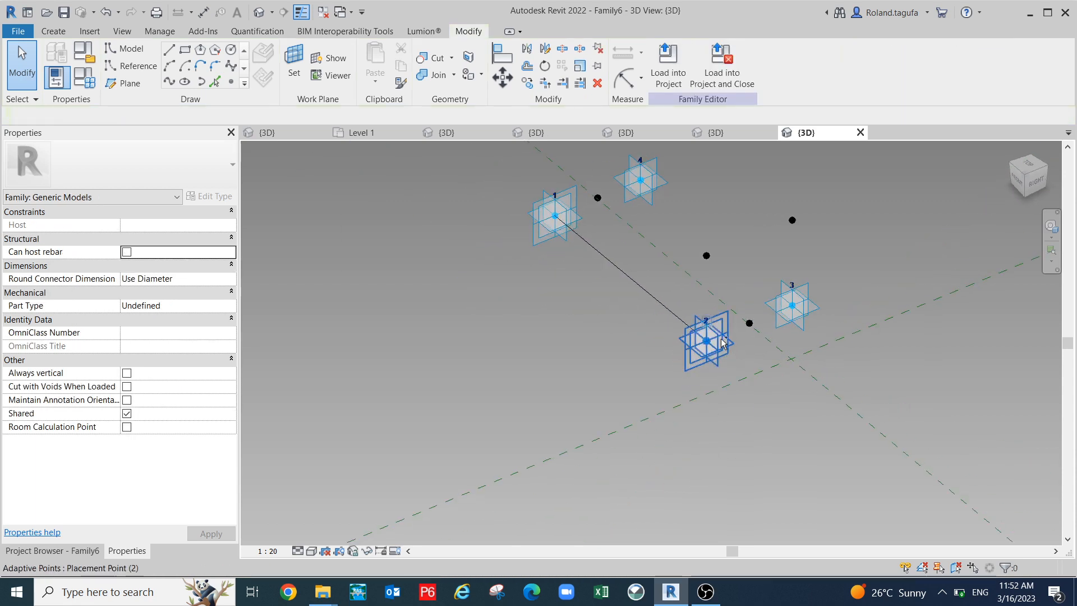
pyautogui.click(770, 324)
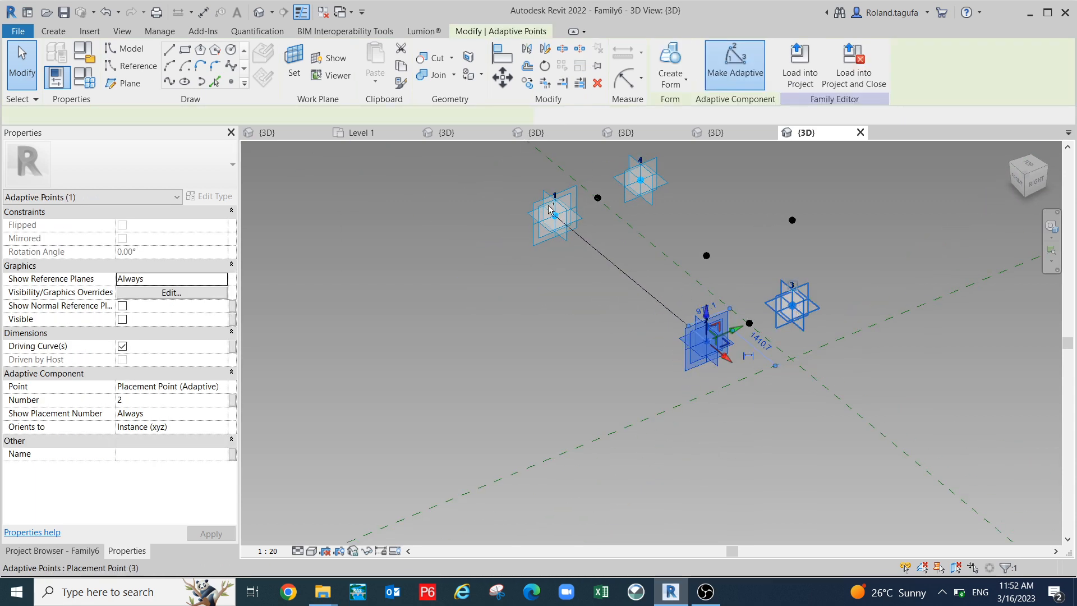
pyautogui.keyDown('ctrl'); pyautogui.click(792, 306); pyautogui.keyUp('ctrl')
pyautogui.click(169, 82)
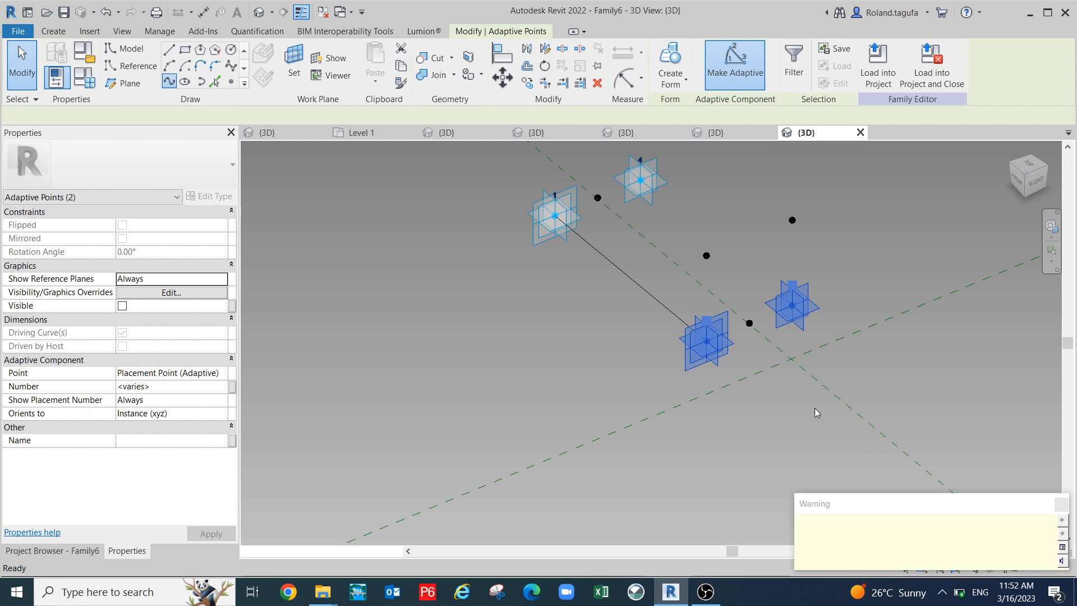
# - Try to join adaptive points 3 and 4 with a spline while the line between points 2 and 3 is selected, and undo it
pyautogui.keyDown('shift'); pyautogui.moveTo(917, 400); pyautogui.dragTo(759, 401, button='middle'); pyautogui.keyUp('shift')
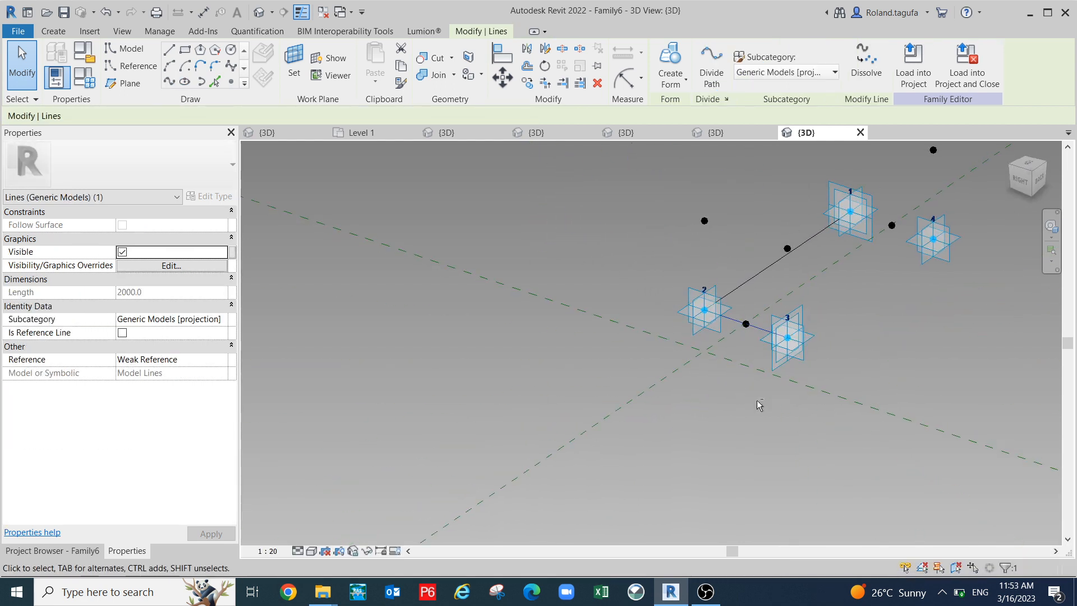
pyautogui.keyDown('ctrl'); pyautogui.click(795, 353); pyautogui.keyUp('ctrl')
pyautogui.keyDown('ctrl'); pyautogui.click(931, 238); pyautogui.keyUp('ctrl')
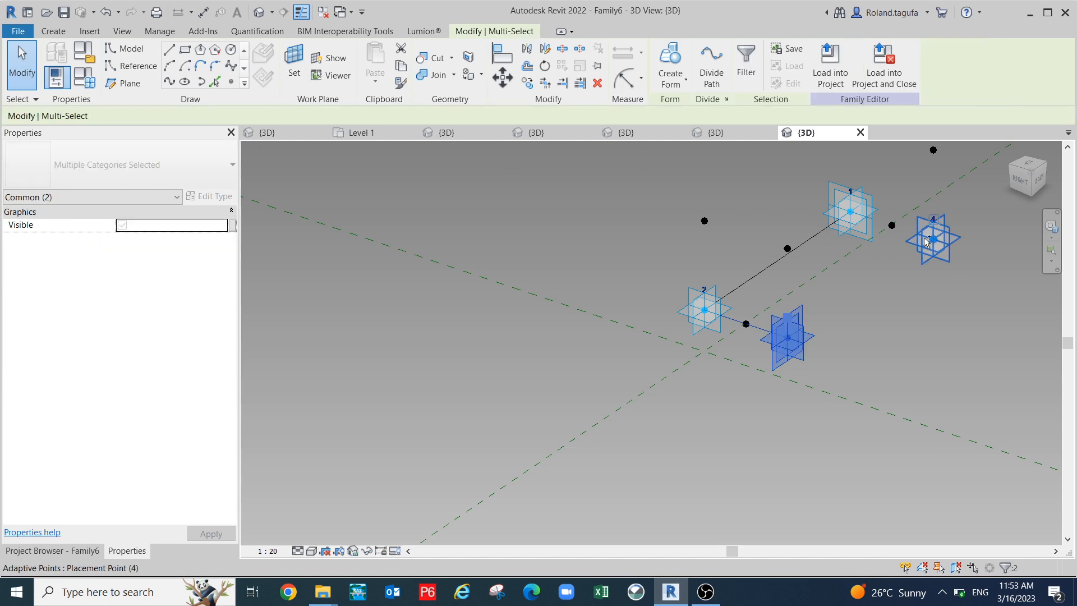
pyautogui.click(169, 81)
pyautogui.scroll(-1, 751, 331)
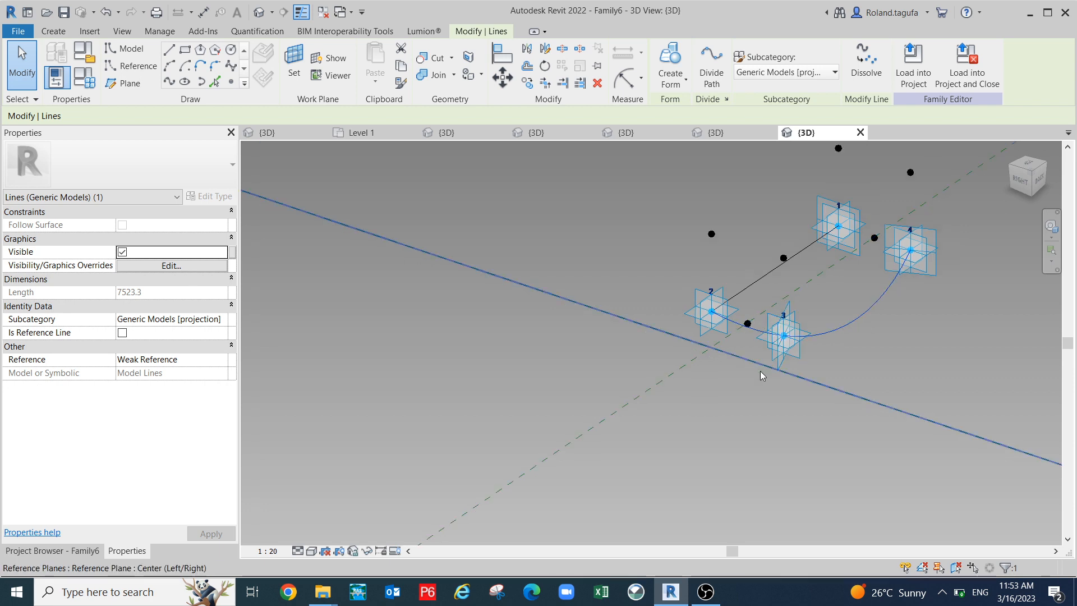
pyautogui.hotkey('ctrl', 'z')
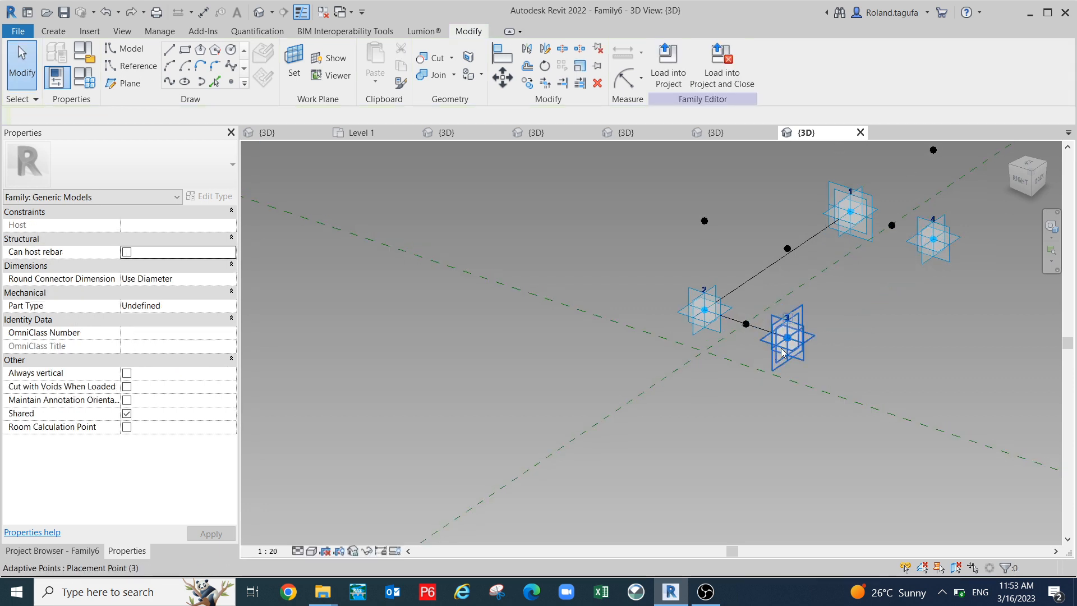
# - Close the base outline with splines through points from adaptive point 3 to 4 and from 4 to 1
pyautogui.click(792, 352)
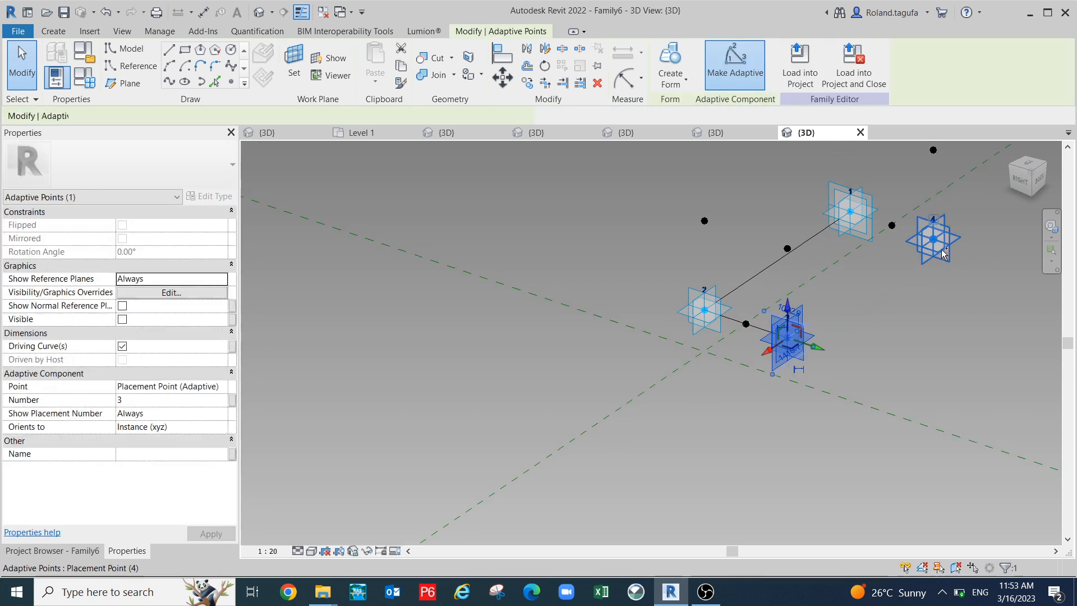
pyautogui.keyDown('ctrl'); pyautogui.click(947, 246); pyautogui.keyUp('ctrl')
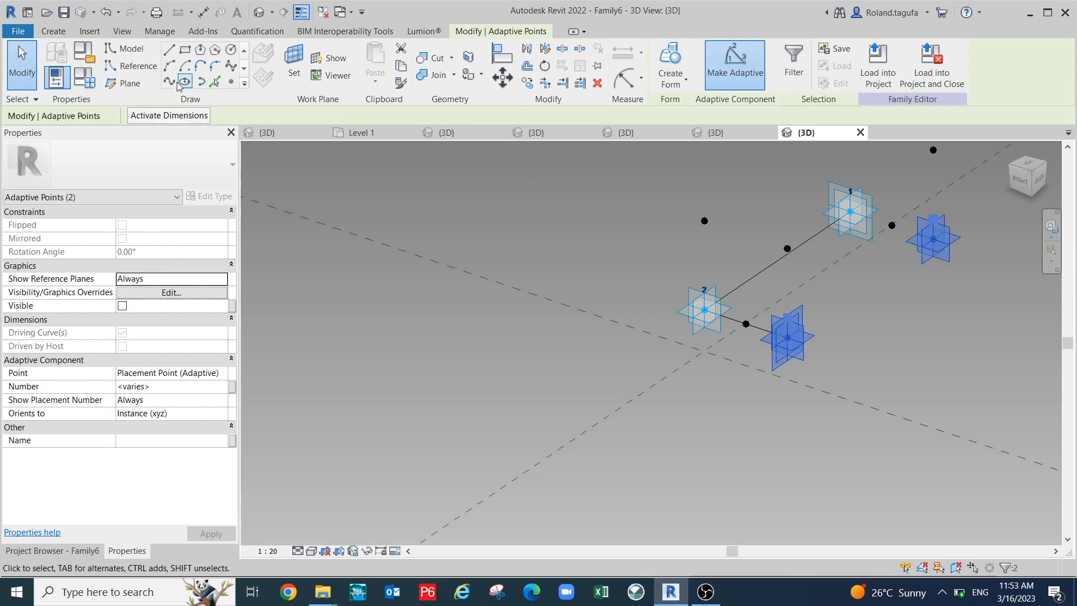
pyautogui.keyDown('shift'); pyautogui.moveTo(852, 362); pyautogui.dragTo(777, 316, button='middle'); pyautogui.keyUp('shift')
pyautogui.click(812, 315)
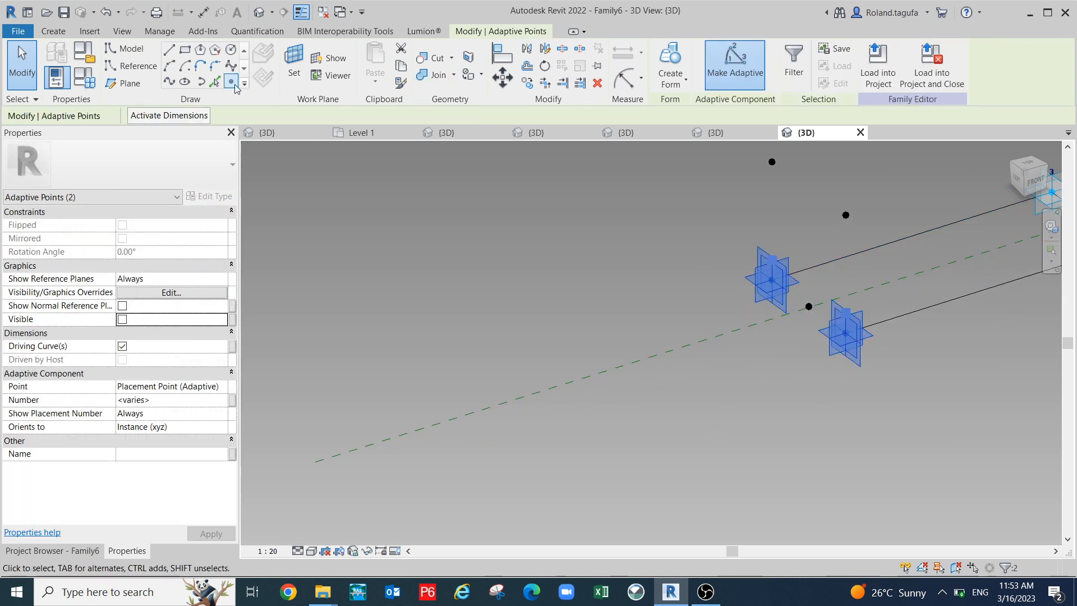
pyautogui.click(170, 83)
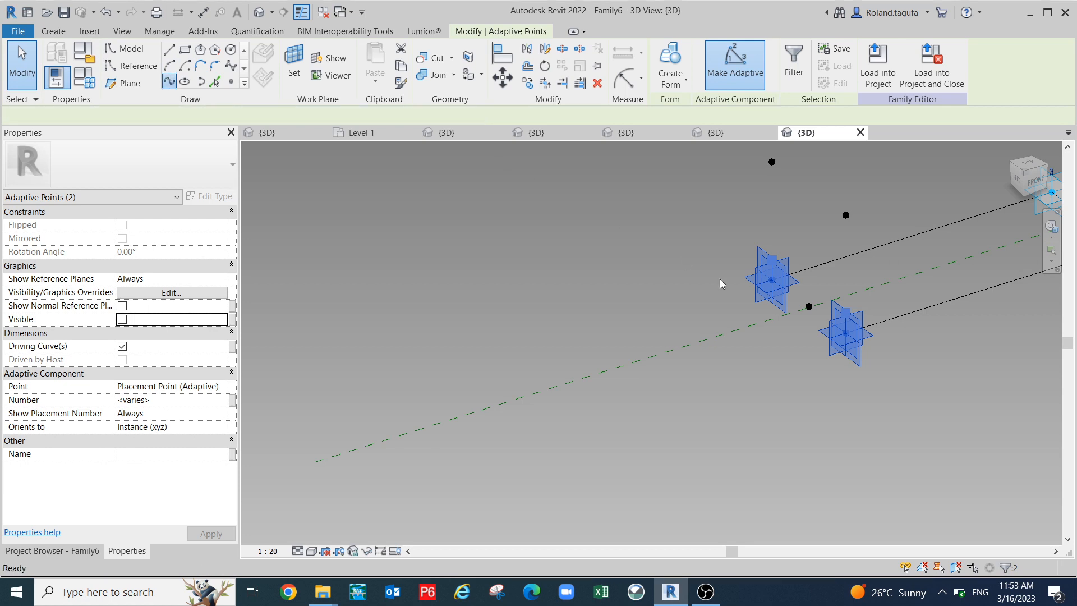
pyautogui.click(835, 405)
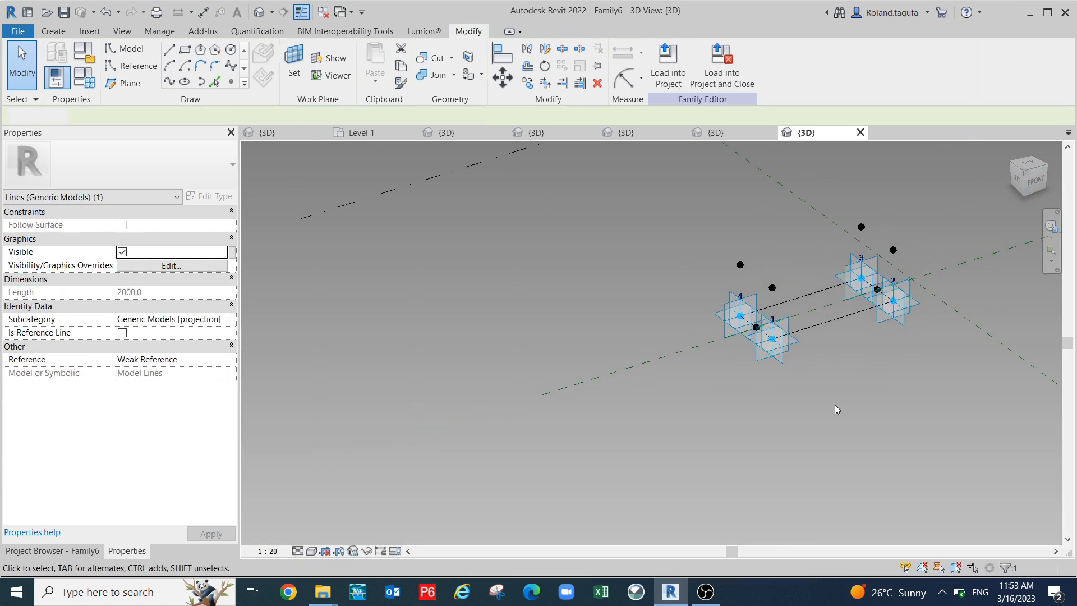
# - Select the whole chain of four base lines between the adaptive points and convert them to reference lines
pyautogui.keyDown('shift'); pyautogui.moveTo(841, 405); pyautogui.dragTo(773, 300, button='middle'); pyautogui.keyUp('shift')
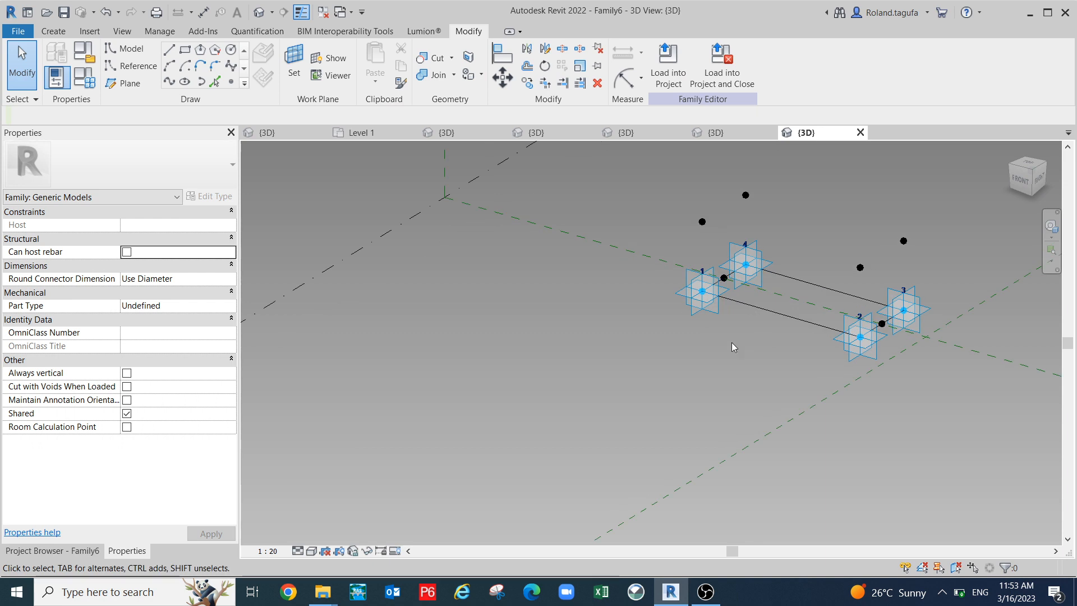
pyautogui.scroll(2, 732, 300)
pyautogui.press('Tab')
pyautogui.click(719, 280)
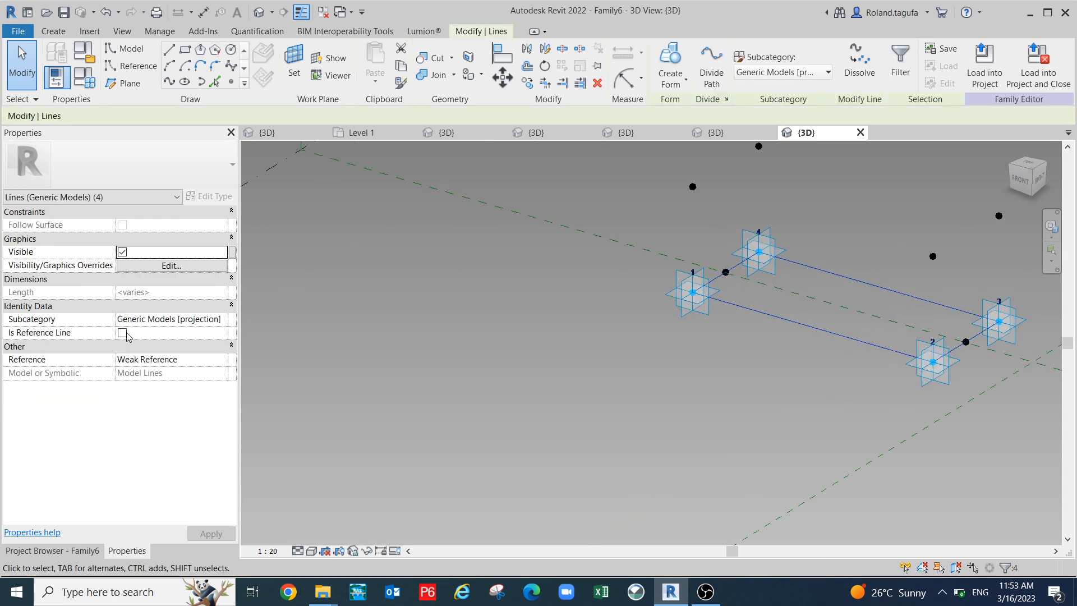
pyautogui.click(125, 333)
pyautogui.scroll(-1, 548, 400)
pyautogui.click(551, 400)
pyautogui.moveTo(567, 435); pyautogui.dragTo(505, 485, button='middle')
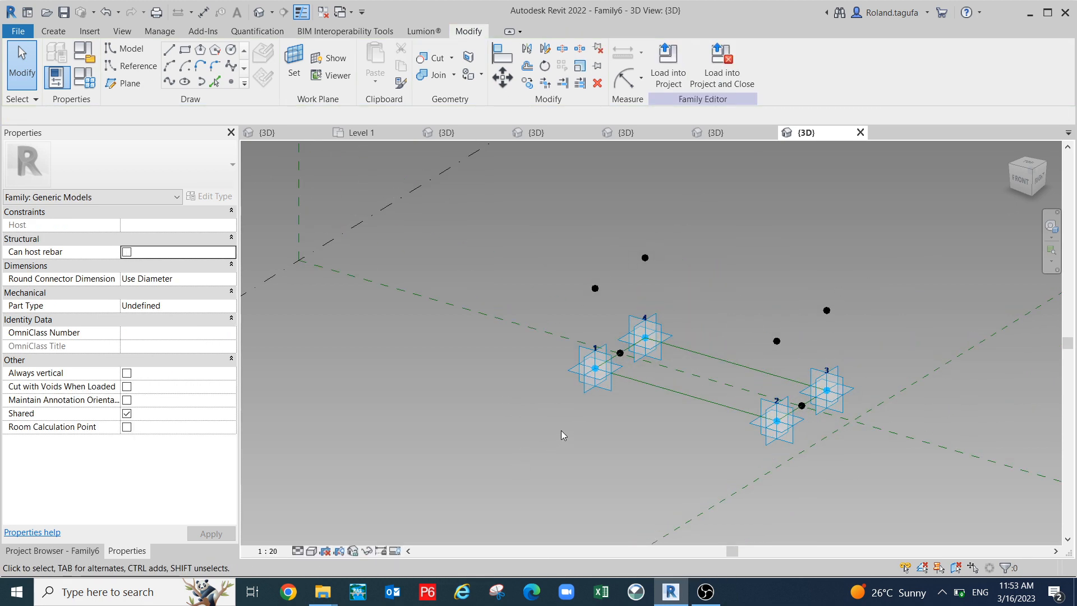
# - Connect the two upper reference points hosted on adaptive points 1 and 4 with a spline through points
pyautogui.scroll(1, 561, 430)
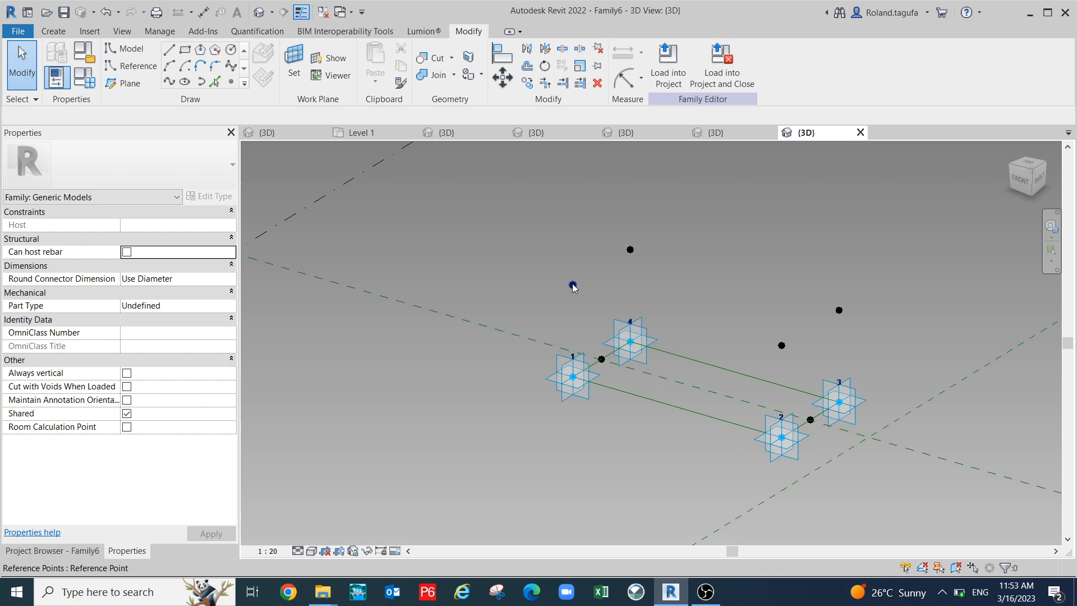
pyautogui.click(630, 249)
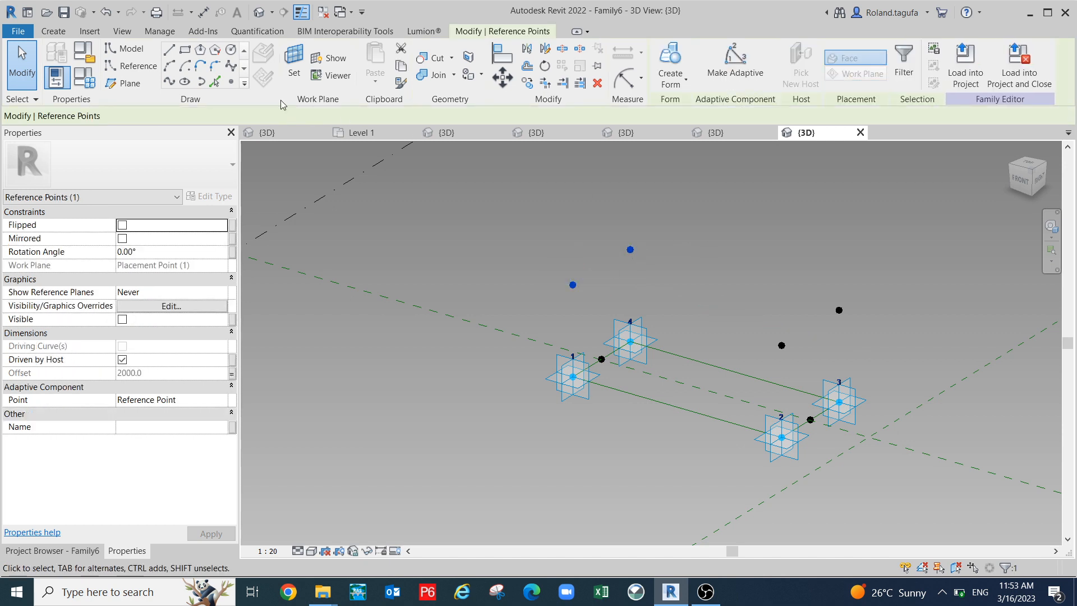
pyautogui.click(169, 82)
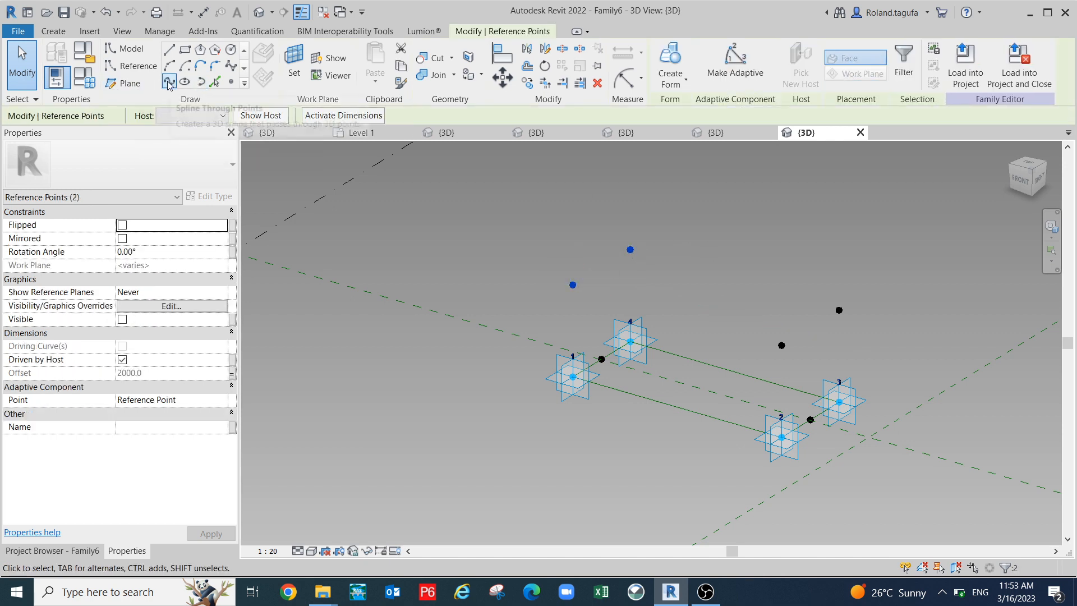
# - Try to connect the upper points above adaptive points 2 and 3 with the existing upper line still selected, and undo the spline
pyautogui.scroll(1, 946, 310)
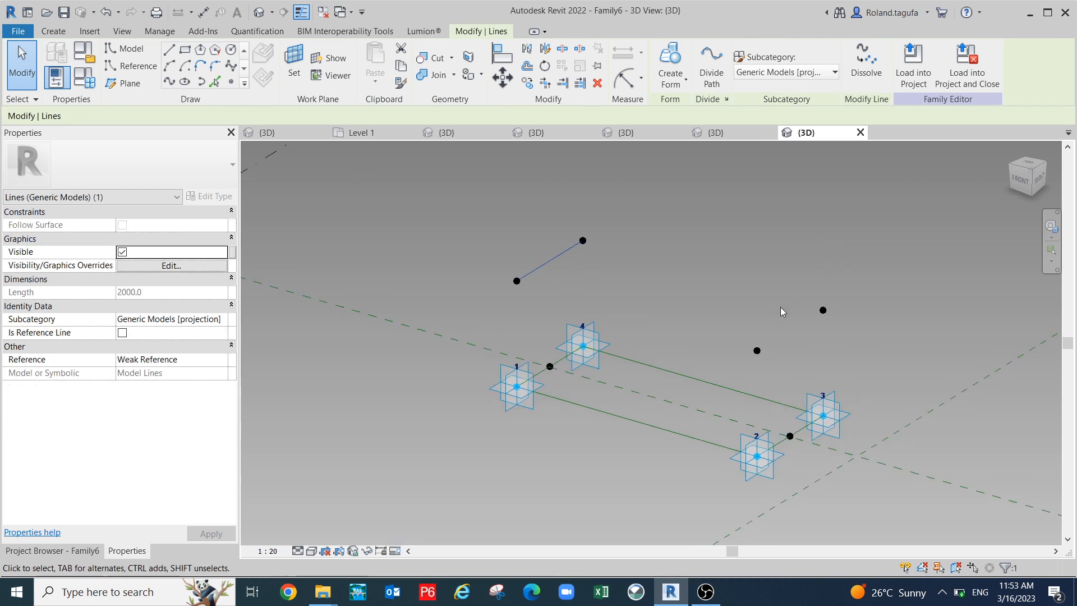
pyautogui.keyDown('ctrl'); pyautogui.click(823, 309); pyautogui.keyUp('ctrl')
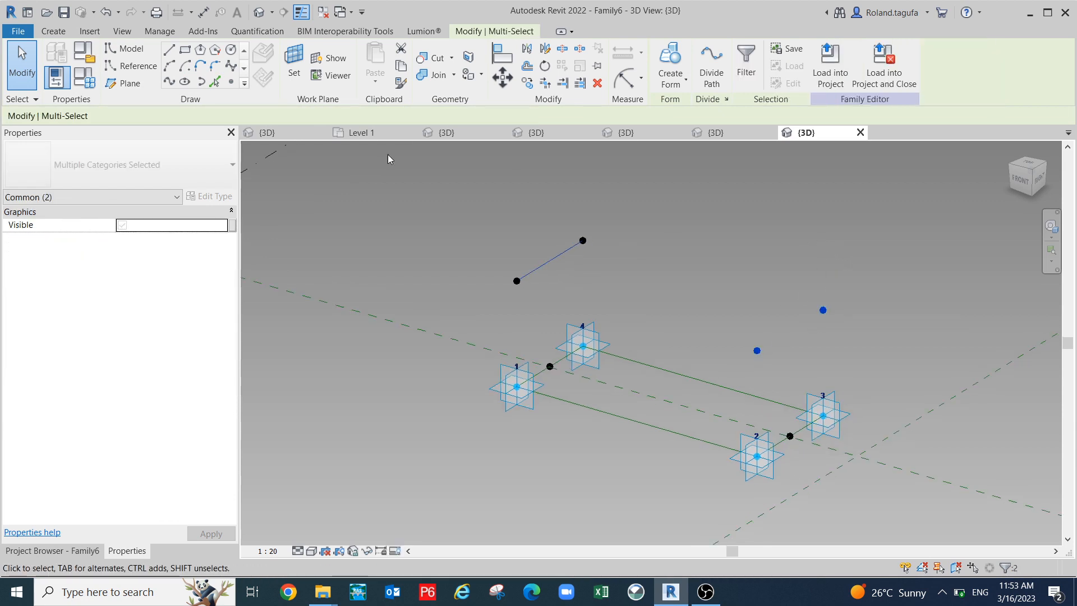
pyautogui.click(169, 82)
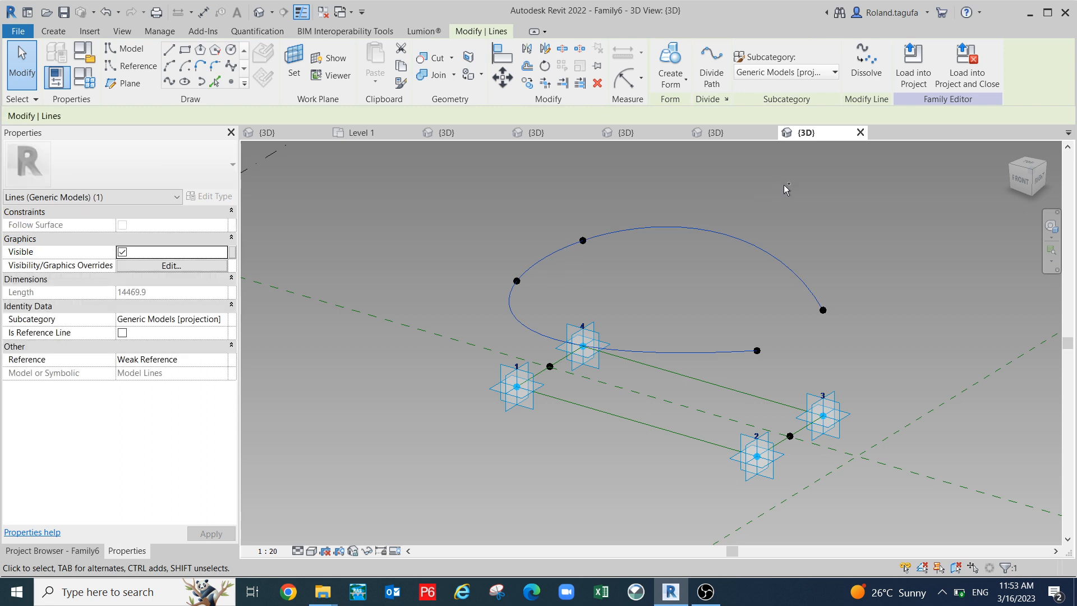
pyautogui.hotkey('ctrl', 'z')
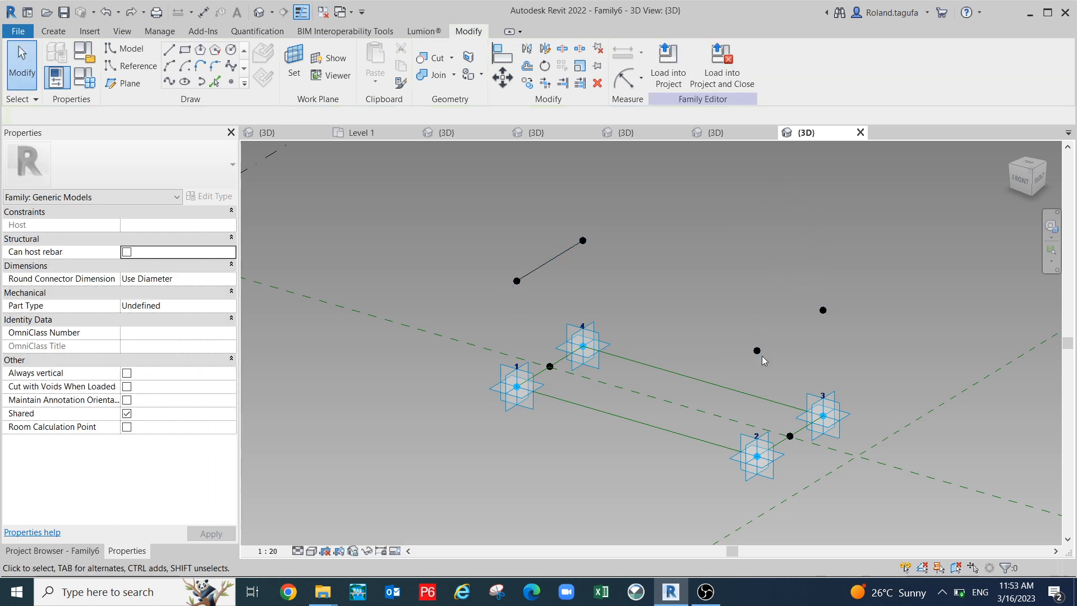
# - Connect the upper reference points above adaptive points 2 and 3, and those above 1 and 2, with splines through points
pyautogui.click(787, 344)
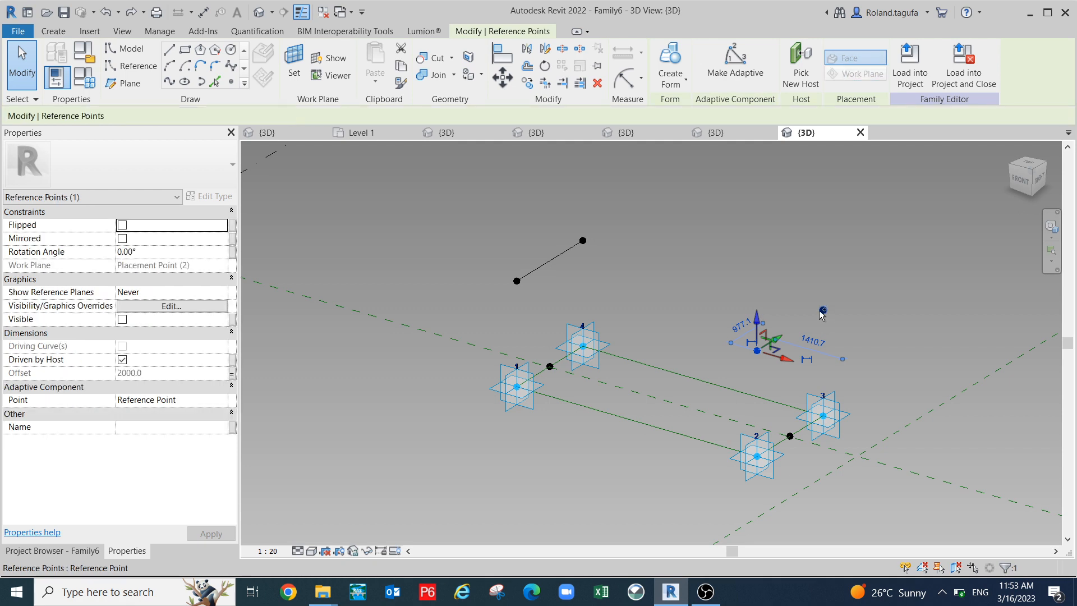
pyautogui.click(170, 82)
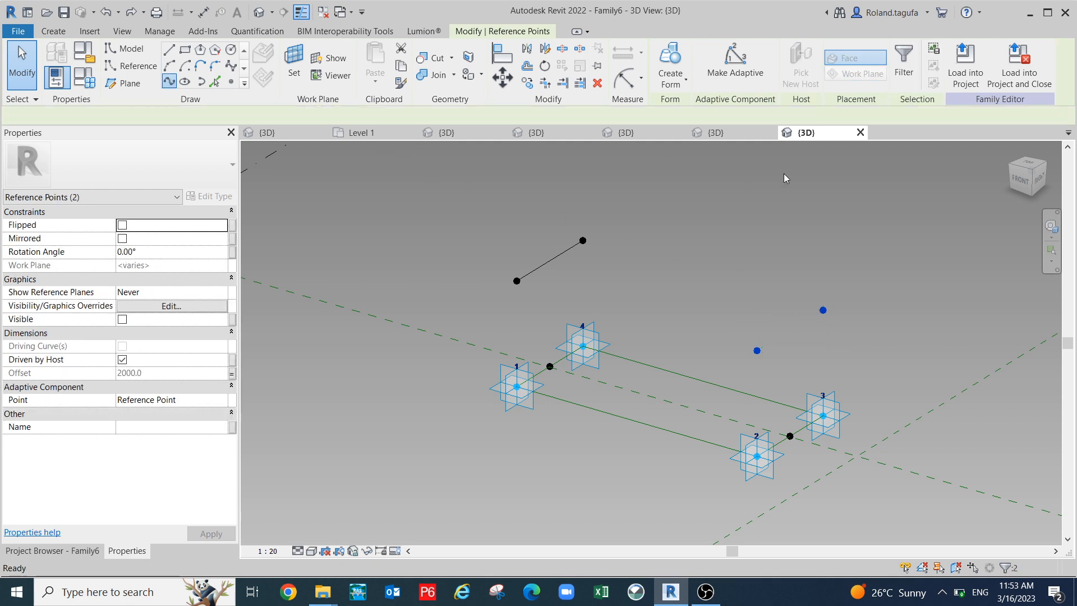
pyautogui.click(866, 235)
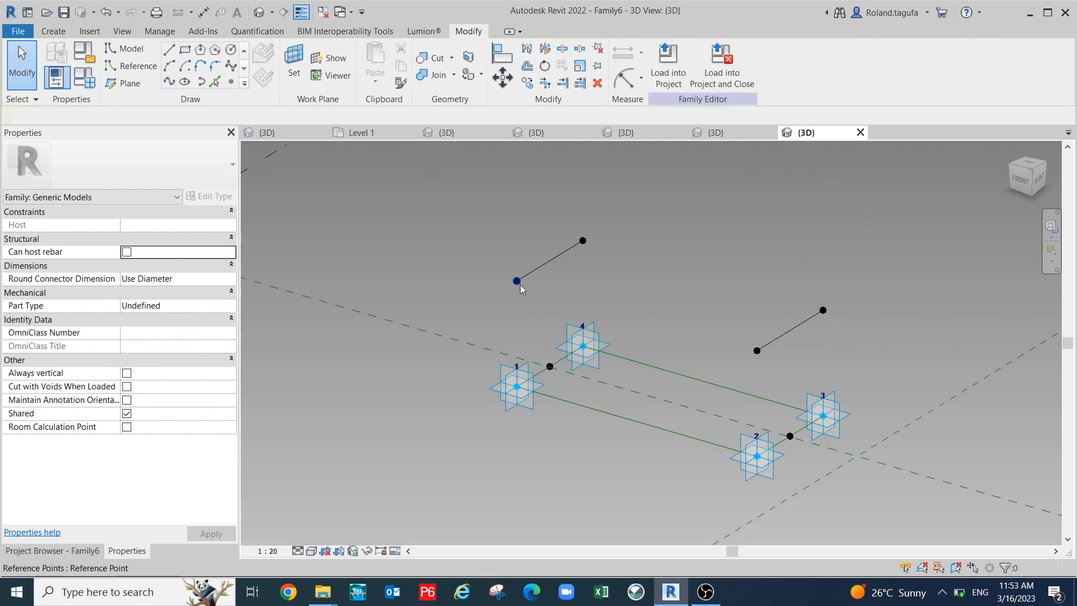
pyautogui.click(621, 327)
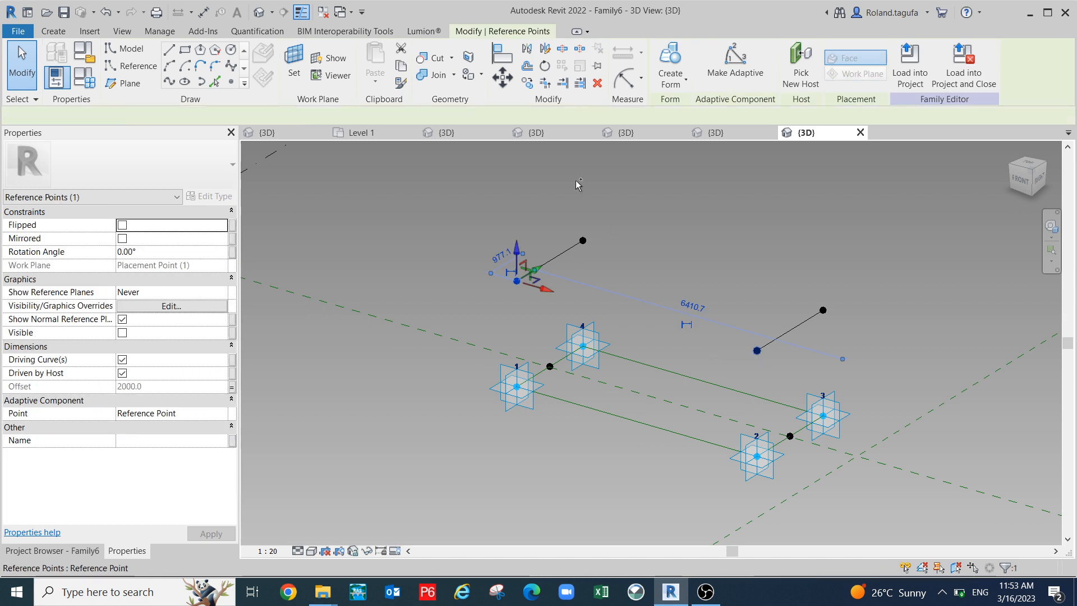
pyautogui.click(216, 84)
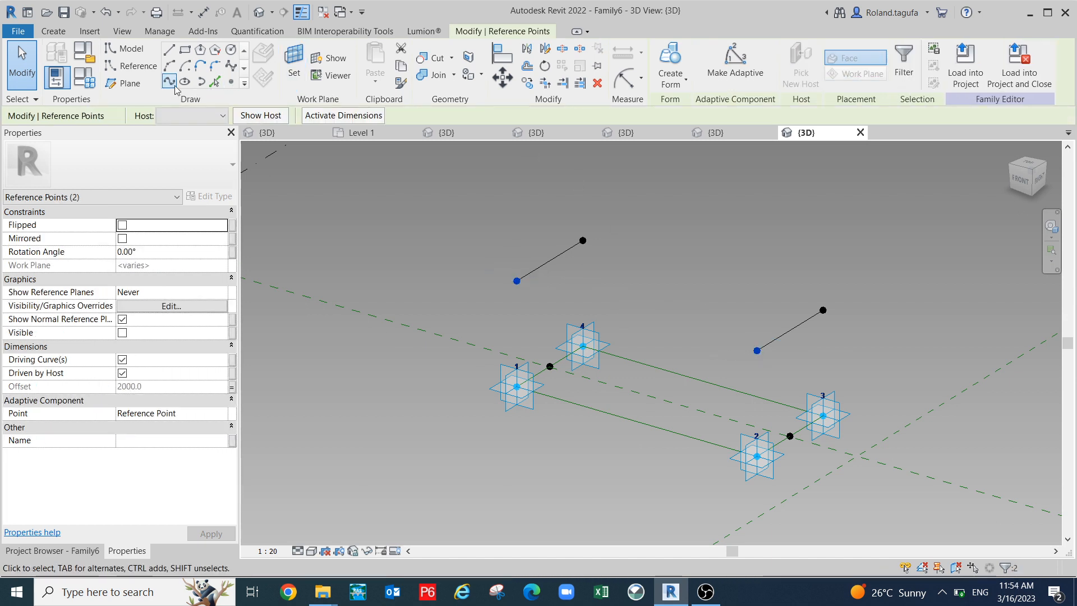
pyautogui.click(804, 201)
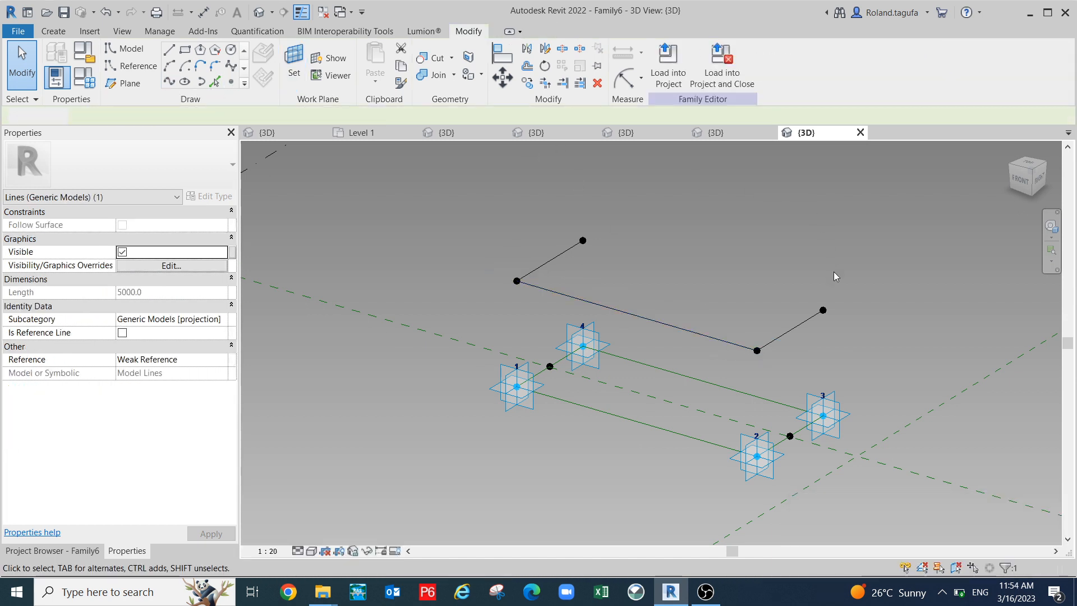
# - Connect the upper points above adaptive points 3 and 4 with a spline through points, and convert all four upper lines to reference lines
pyautogui.click(583, 240)
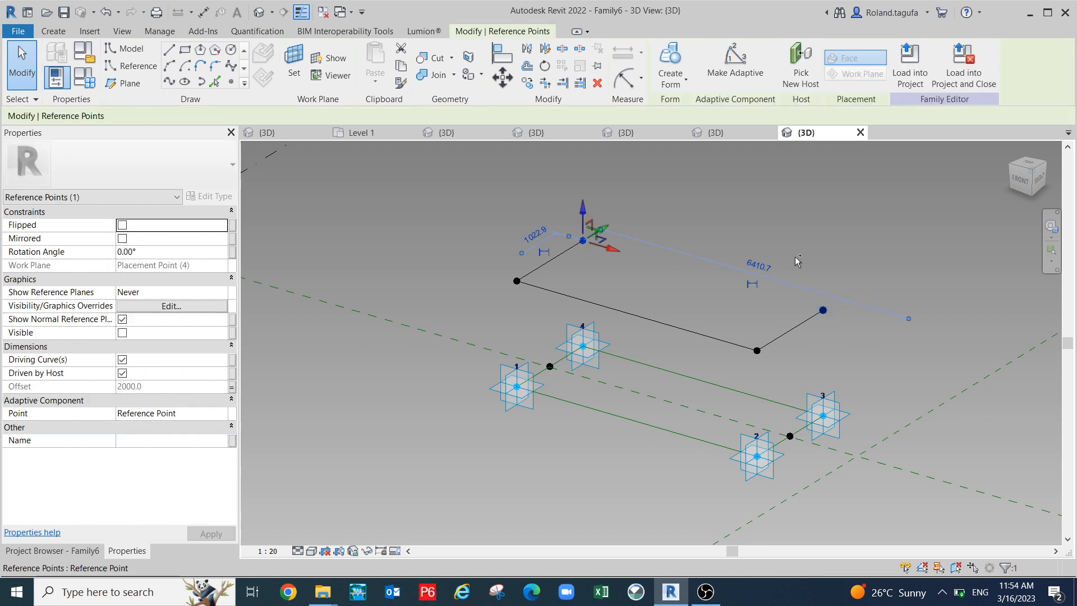
pyautogui.keyDown('ctrl'); pyautogui.click(823, 310); pyautogui.keyUp('ctrl')
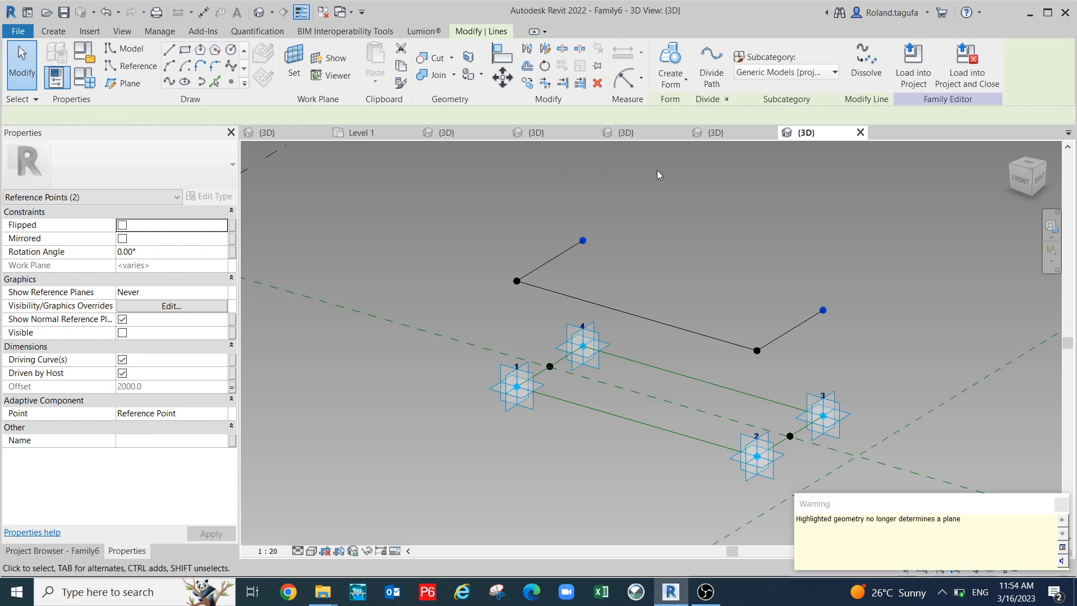
pyautogui.click(670, 326)
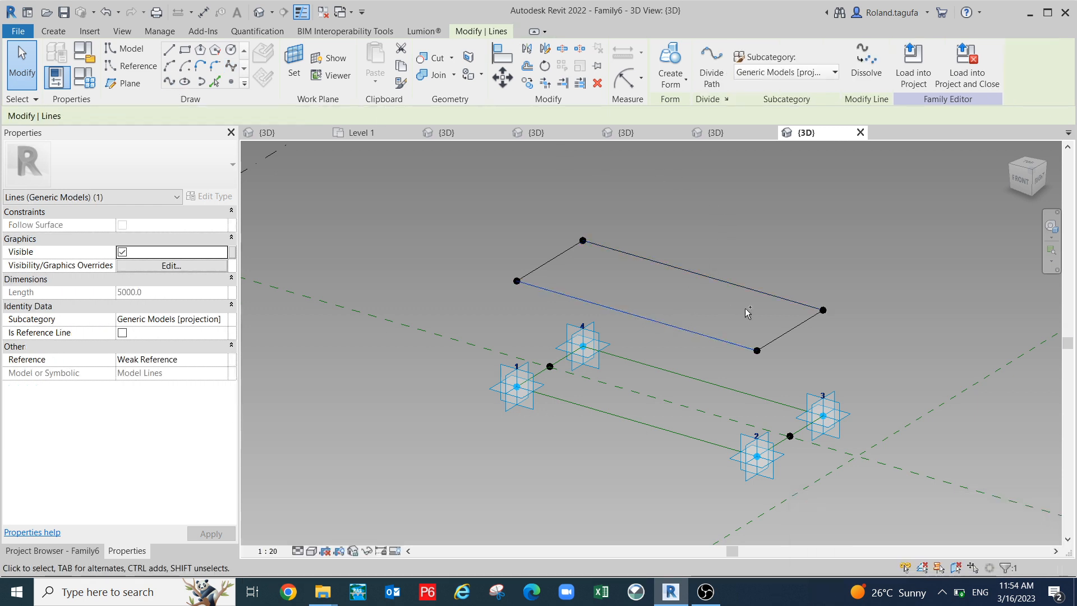
pyautogui.keyDown('ctrl'); pyautogui.click(746, 289); pyautogui.keyUp('ctrl')
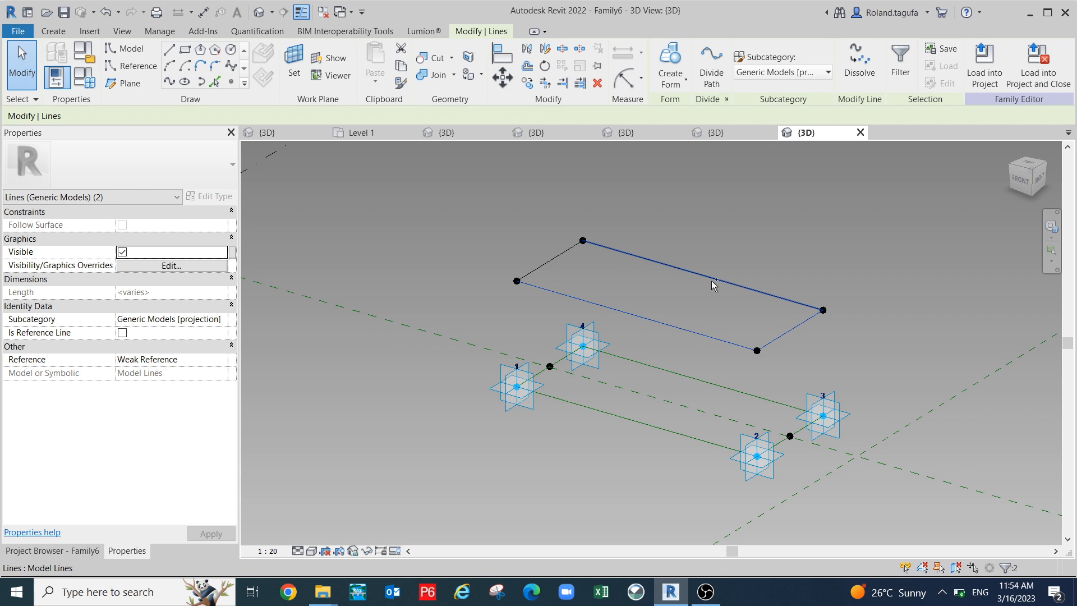
pyautogui.keyDown('ctrl'); pyautogui.click(566, 256); pyautogui.keyUp('ctrl')
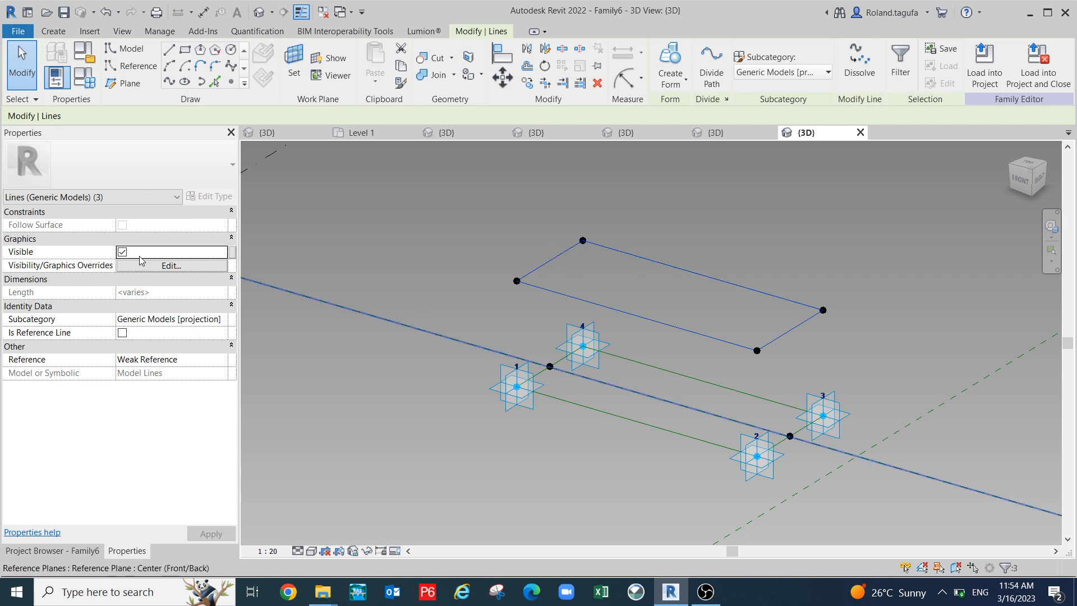
pyautogui.click(122, 333)
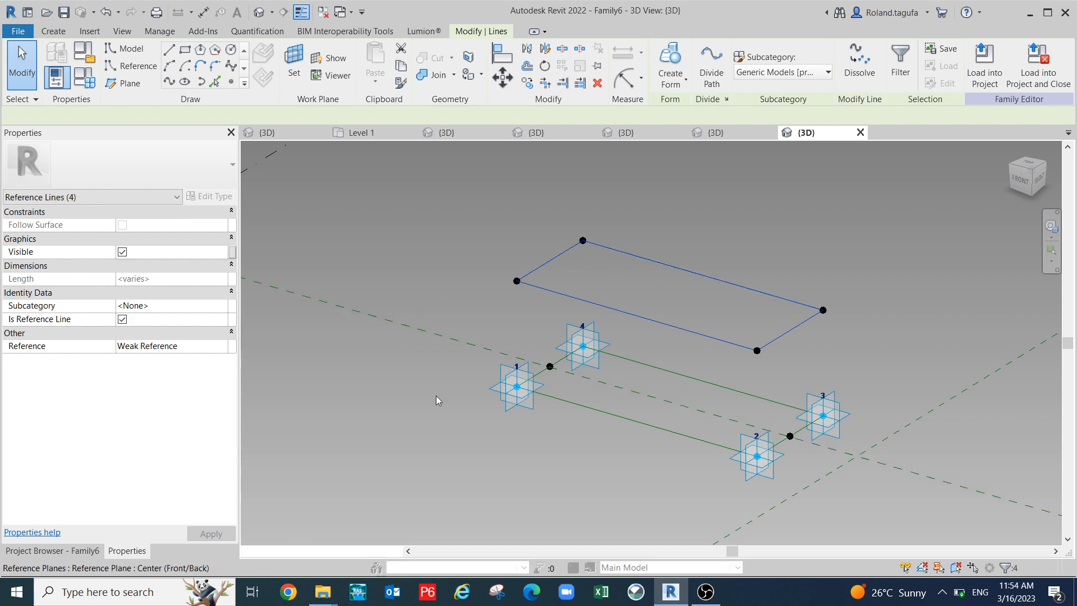
pyautogui.click(439, 431)
# - Connect adaptive points 1 and 2 to the upper reference points directly above them with vertical splines through points
pyautogui.keyDown('shift'); pyautogui.moveTo(461, 413); pyautogui.dragTo(564, 306, button='middle'); pyautogui.keyUp('shift')
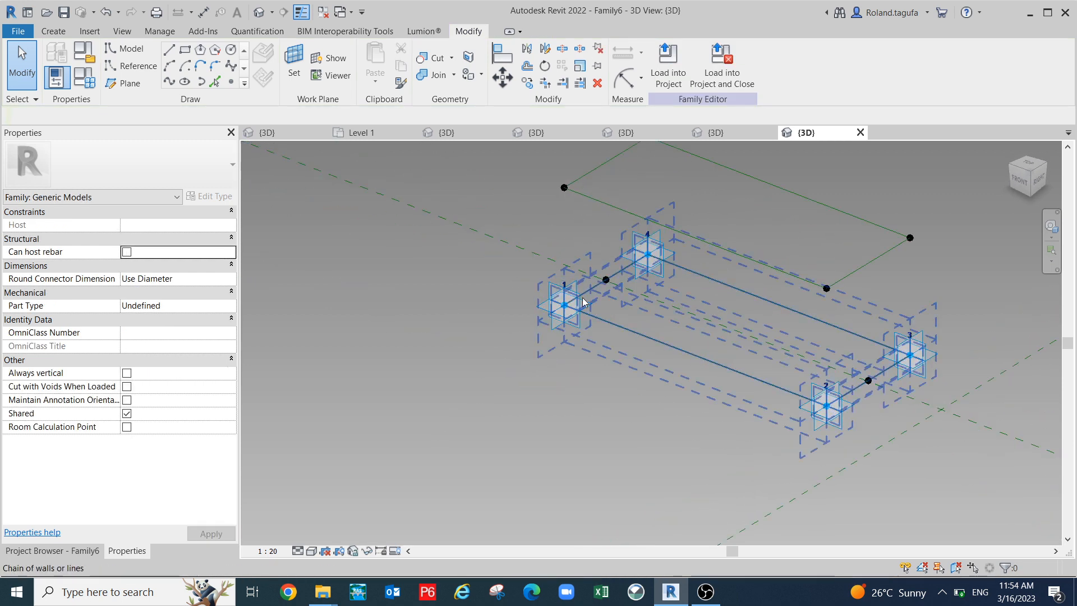
pyautogui.click(562, 314)
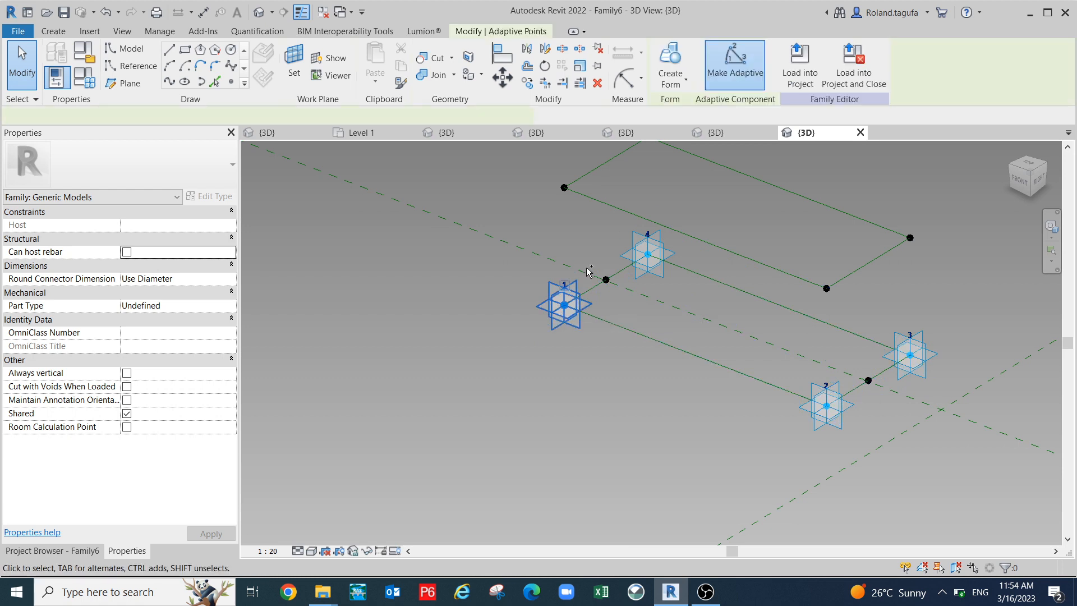
pyautogui.keyDown('ctrl'); pyautogui.click(564, 191); pyautogui.keyUp('ctrl')
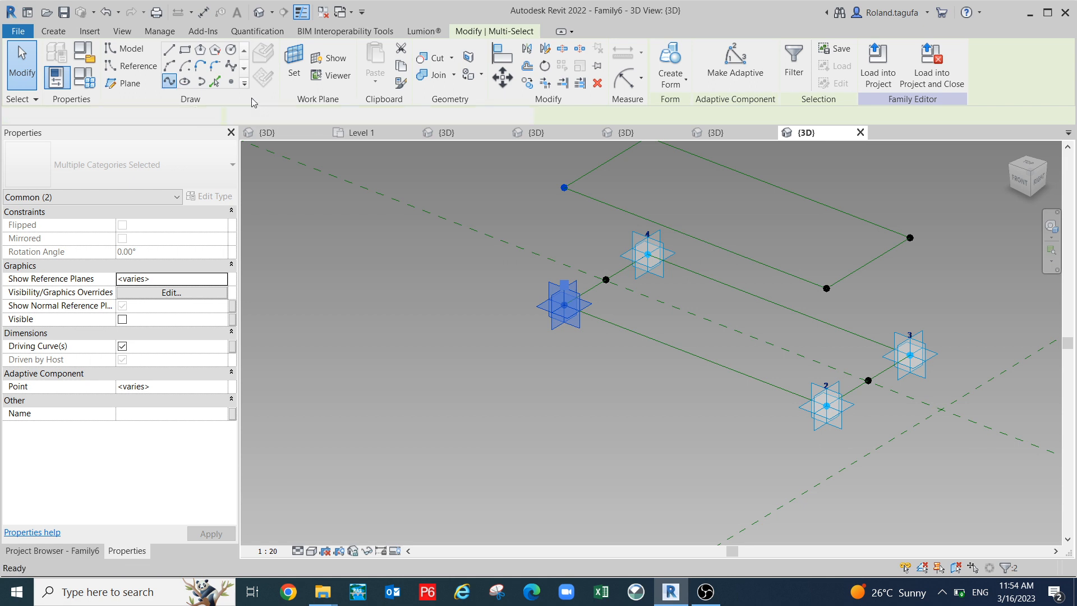
pyautogui.click(170, 82)
pyautogui.scroll(-2, 498, 305)
pyautogui.click(746, 381)
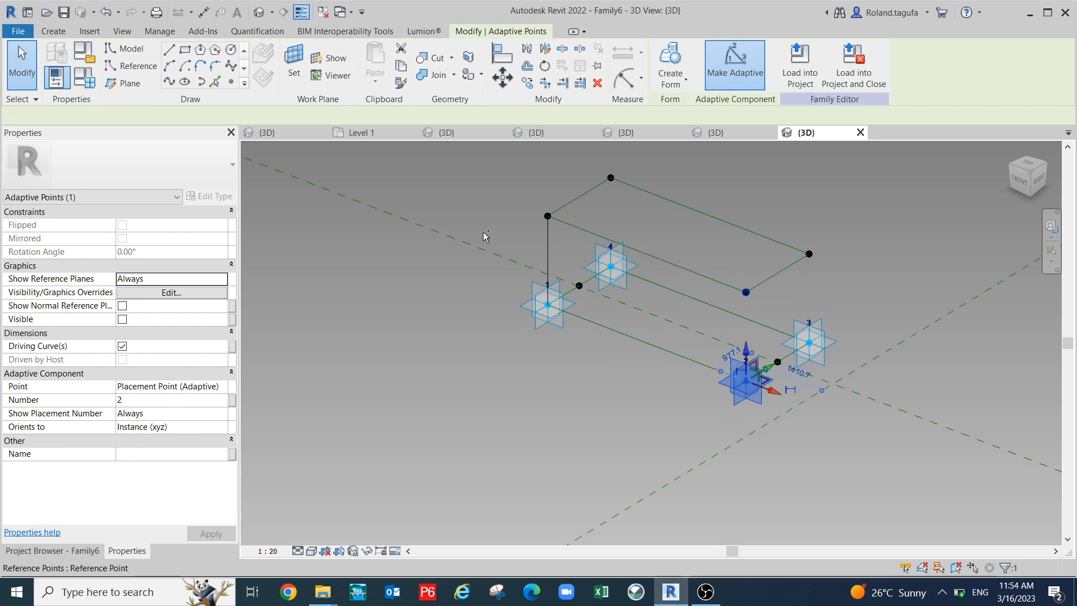
pyautogui.keyDown('ctrl'); pyautogui.click(746, 291); pyautogui.keyUp('ctrl')
pyautogui.click(170, 83)
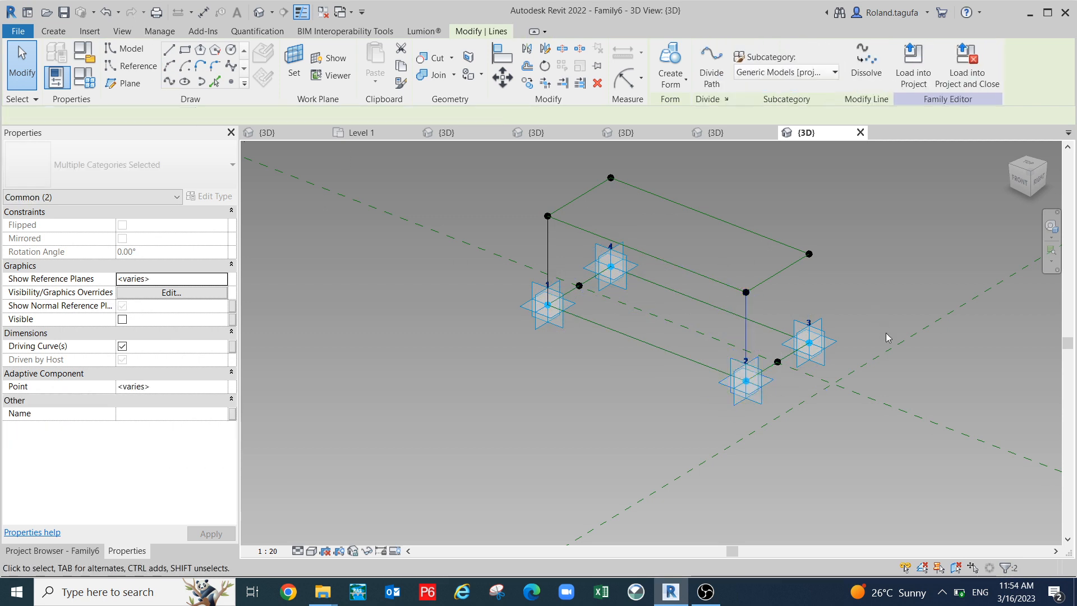
# - Try to connect adaptive point 3 to its upper point with the previous vertical line still selected, and undo the spline
pyautogui.keyDown('shift'); pyautogui.moveTo(879, 362); pyautogui.dragTo(817, 404, button='middle'); pyautogui.keyUp('shift')
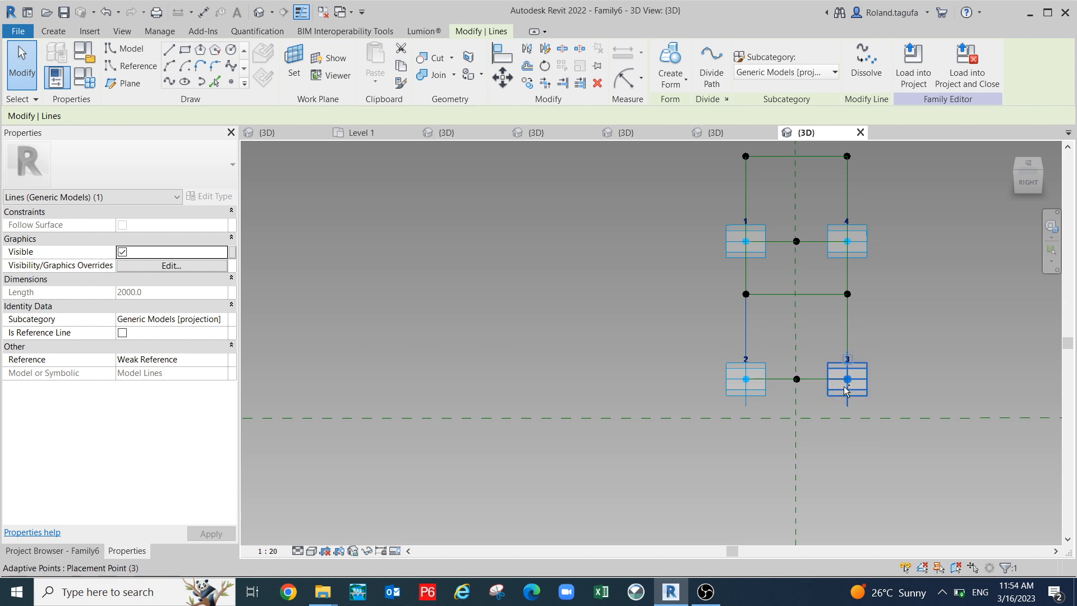
pyautogui.keyDown('ctrl'); pyautogui.click(850, 321); pyautogui.keyUp('ctrl')
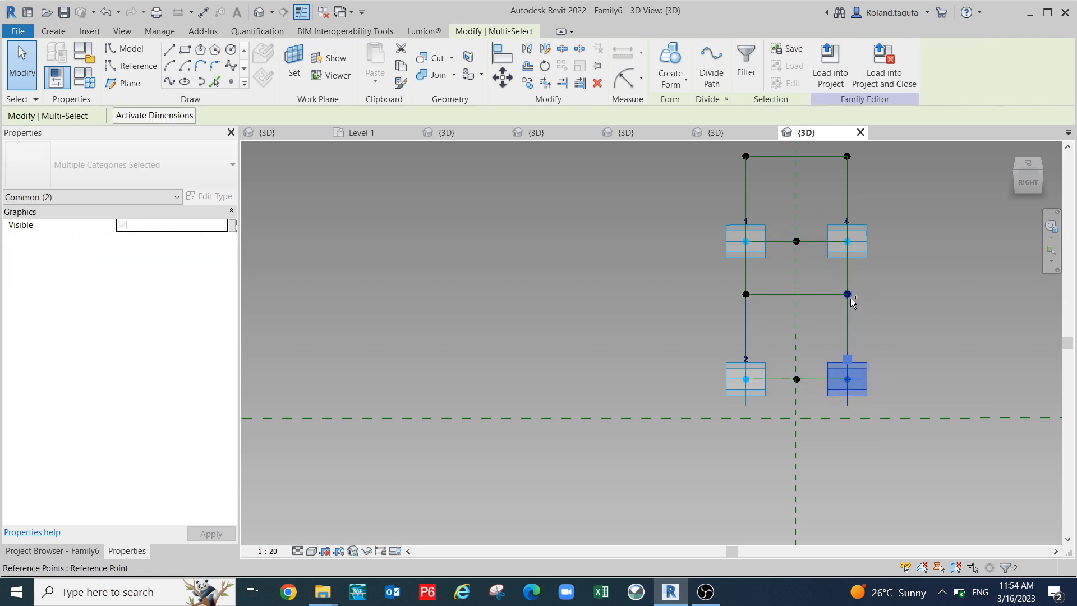
pyautogui.click(169, 83)
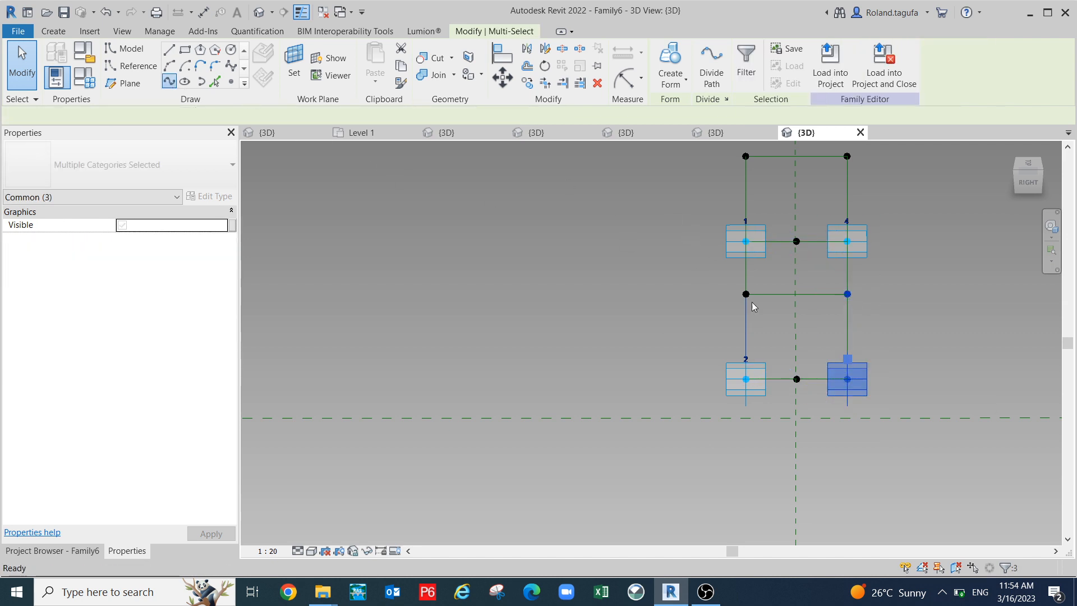
pyautogui.keyDown('shift'); pyautogui.moveTo(777, 362); pyautogui.dragTo(836, 359, button='middle'); pyautogui.keyUp('shift')
pyautogui.click(783, 403)
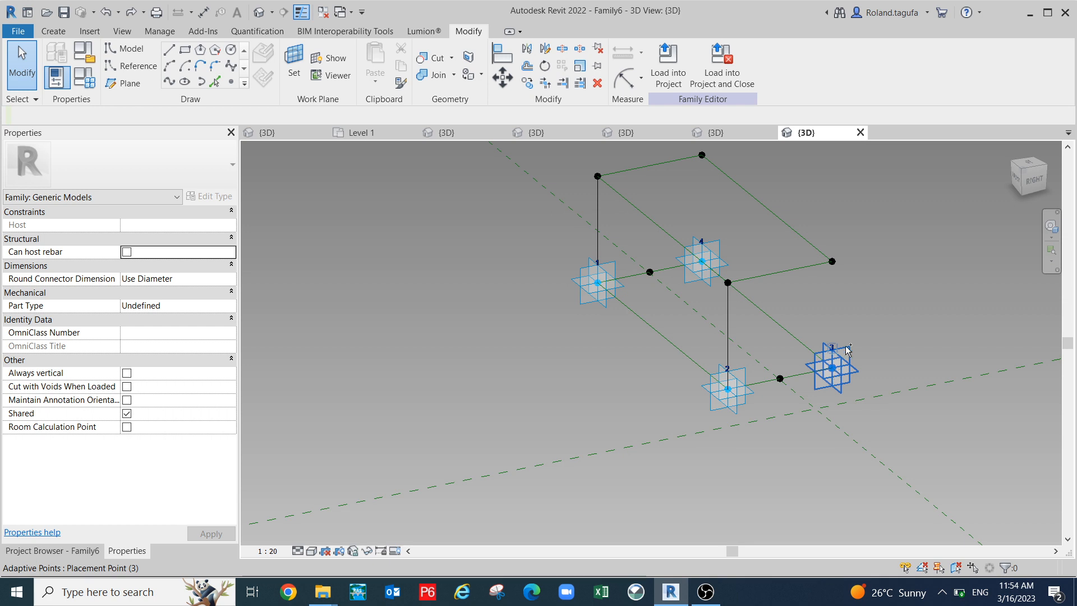
# - Connect adaptive points 3 and 4 to the upper reference points directly above them with vertical splines through points
pyautogui.click(849, 350)
pyautogui.keyDown('ctrl'); pyautogui.click(832, 261); pyautogui.keyUp('ctrl')
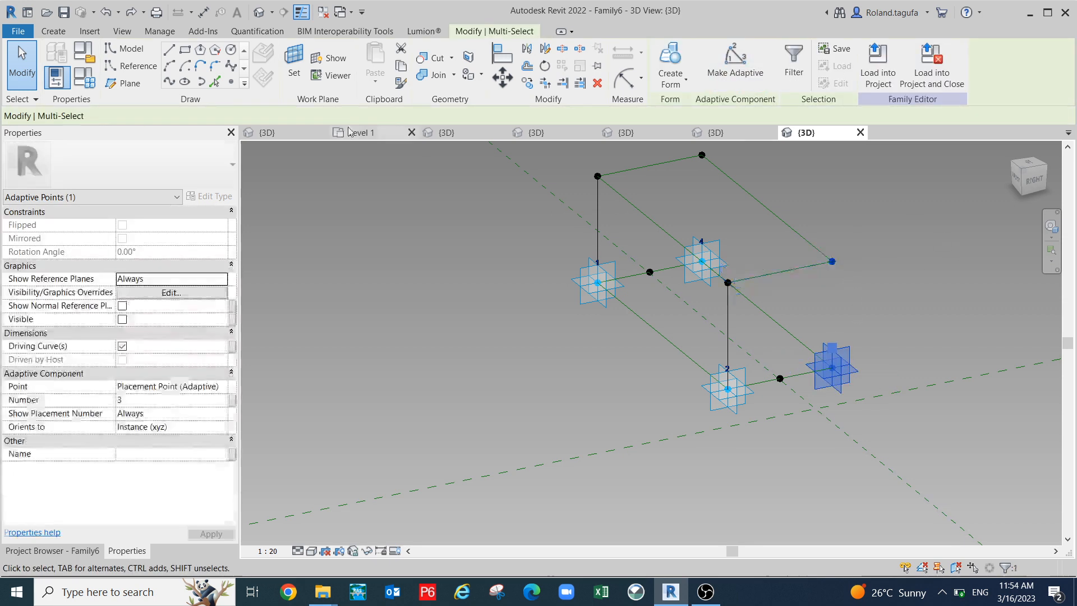
pyautogui.click(174, 83)
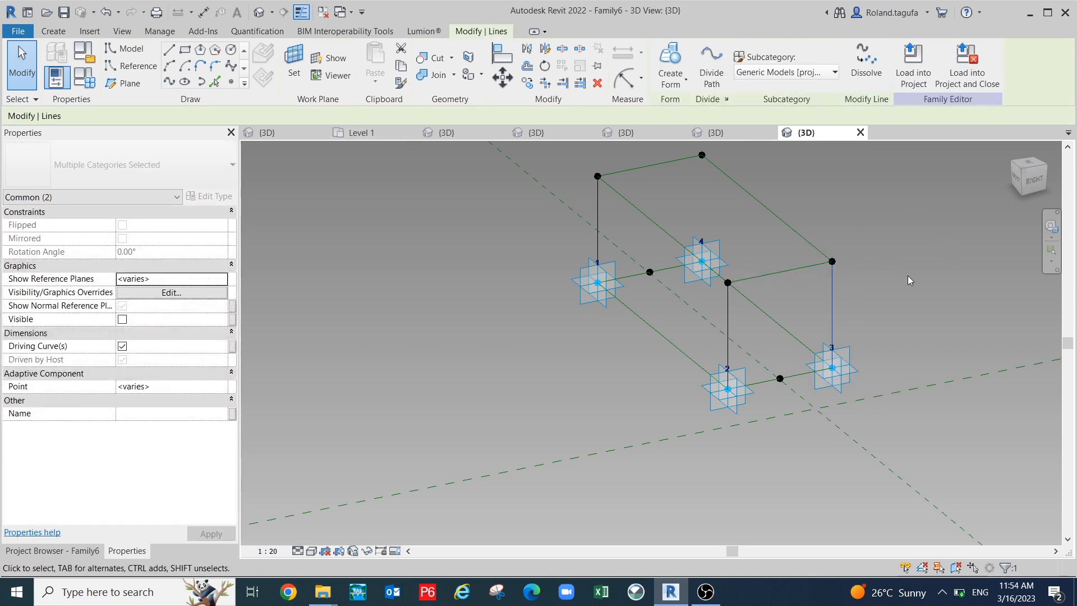
pyautogui.keyDown('shift'); pyautogui.moveTo(910, 305); pyautogui.dragTo(817, 295, button='middle'); pyautogui.keyUp('shift')
pyautogui.scroll(3, 851, 295)
pyautogui.scroll(1, 953, 286)
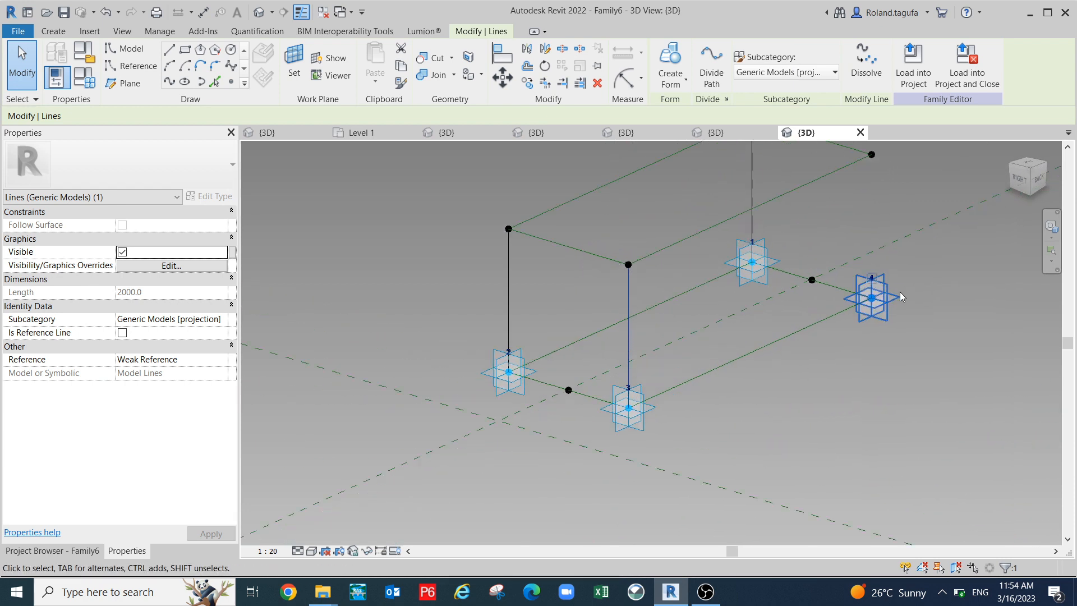
pyautogui.click(872, 306)
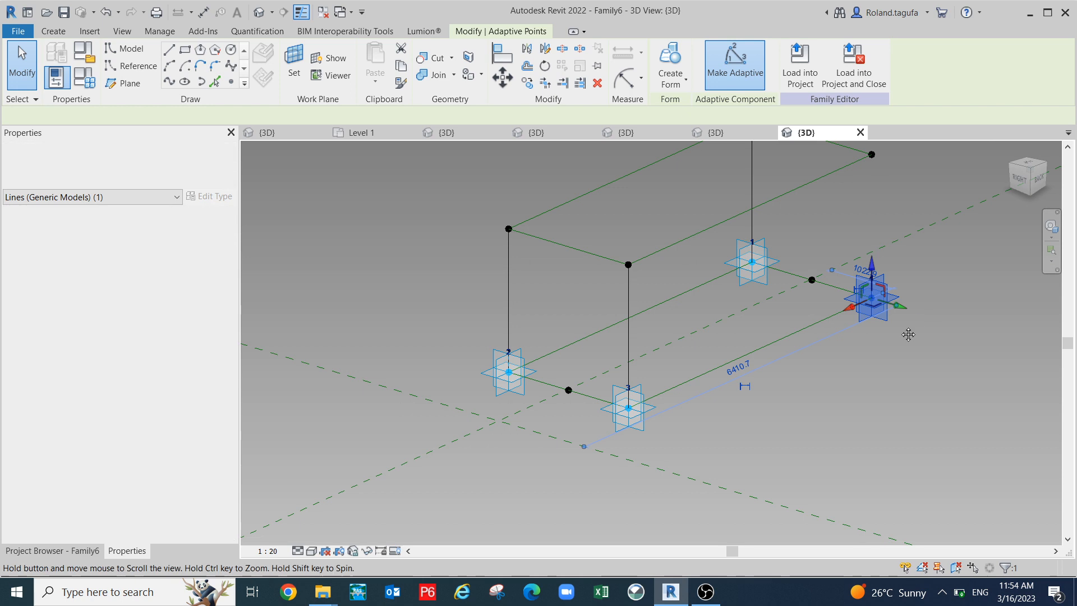
pyautogui.moveTo(877, 312); pyautogui.dragTo(815, 295, button='middle')
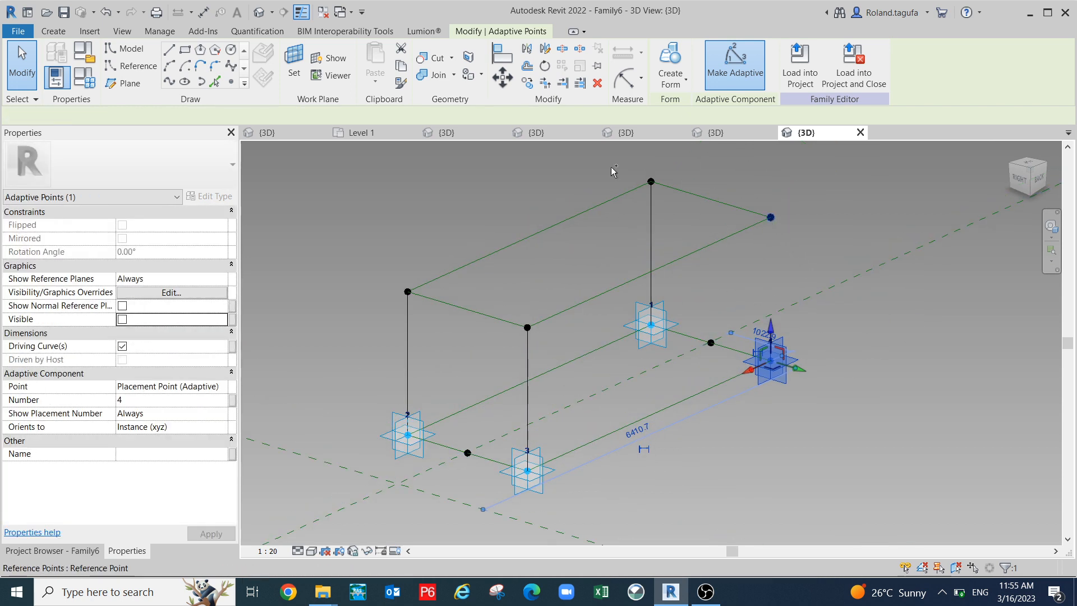
pyautogui.keyDown('ctrl'); pyautogui.click(771, 217); pyautogui.keyUp('ctrl')
# - Select the four vertical lines between the adaptive points and the upper points and convert them to reference lines
pyautogui.moveTo(773, 312)
pyautogui.keyDown('shift'); pyautogui.mouseDown(button='middle')
pyautogui.moveTo(756, 365)
pyautogui.moveTo(824, 397)
pyautogui.moveTo(887, 343)
pyautogui.moveTo(766, 313)
pyautogui.mouseUp(button='middle'); pyautogui.keyUp('shift')
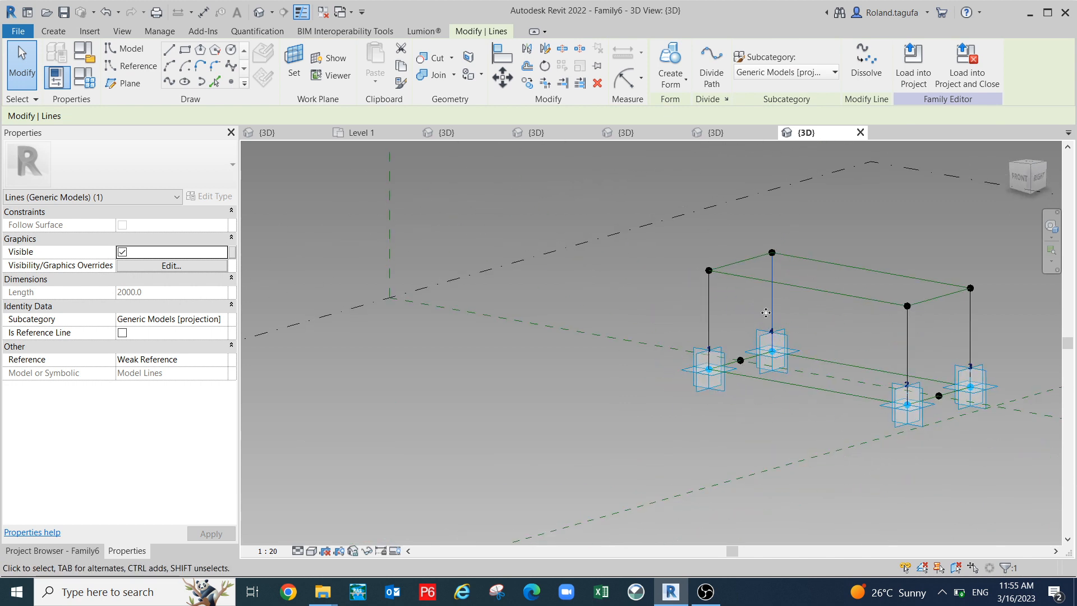
pyautogui.keyDown('ctrl'); pyautogui.click(708, 314); pyautogui.keyUp('ctrl')
pyautogui.keyDown('ctrl'); pyautogui.click(902, 348); pyautogui.keyUp('ctrl')
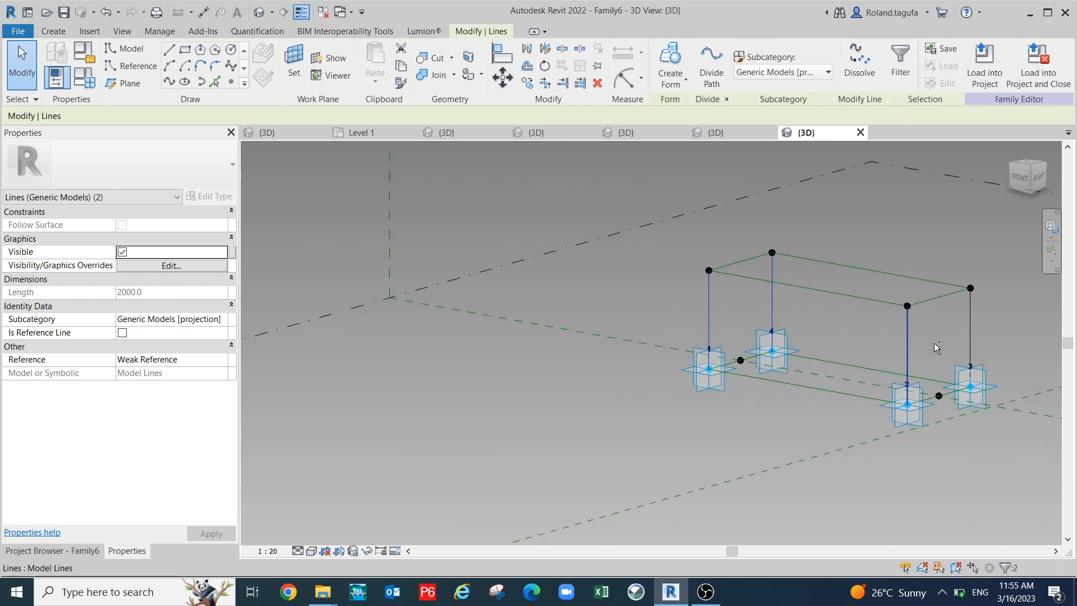
pyautogui.click(122, 335)
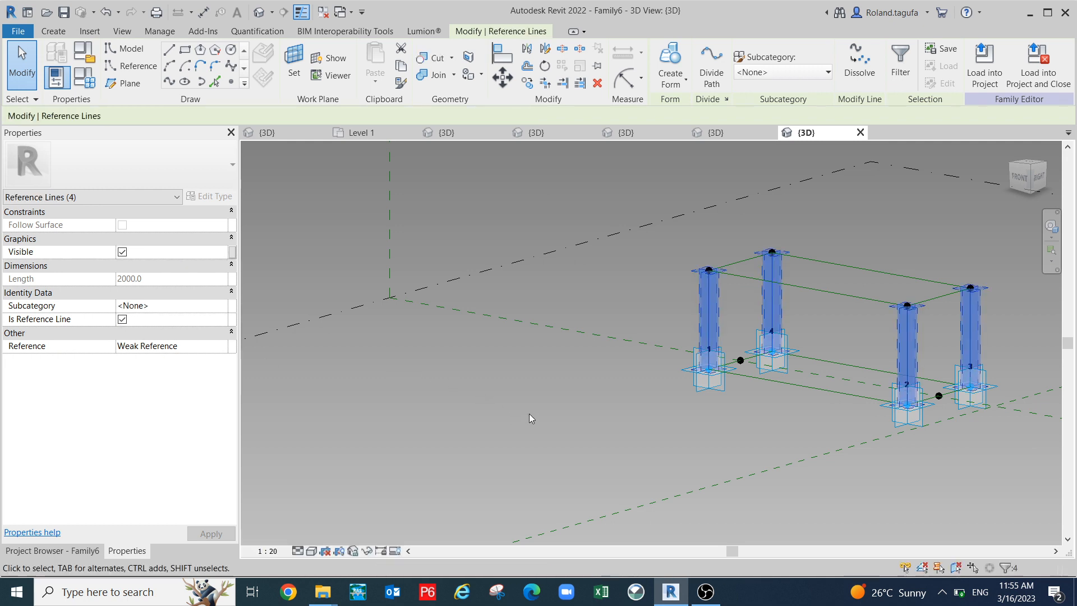
pyautogui.keyDown('shift'); pyautogui.moveTo(637, 404); pyautogui.dragTo(740, 473, button='middle'); pyautogui.keyUp('shift')
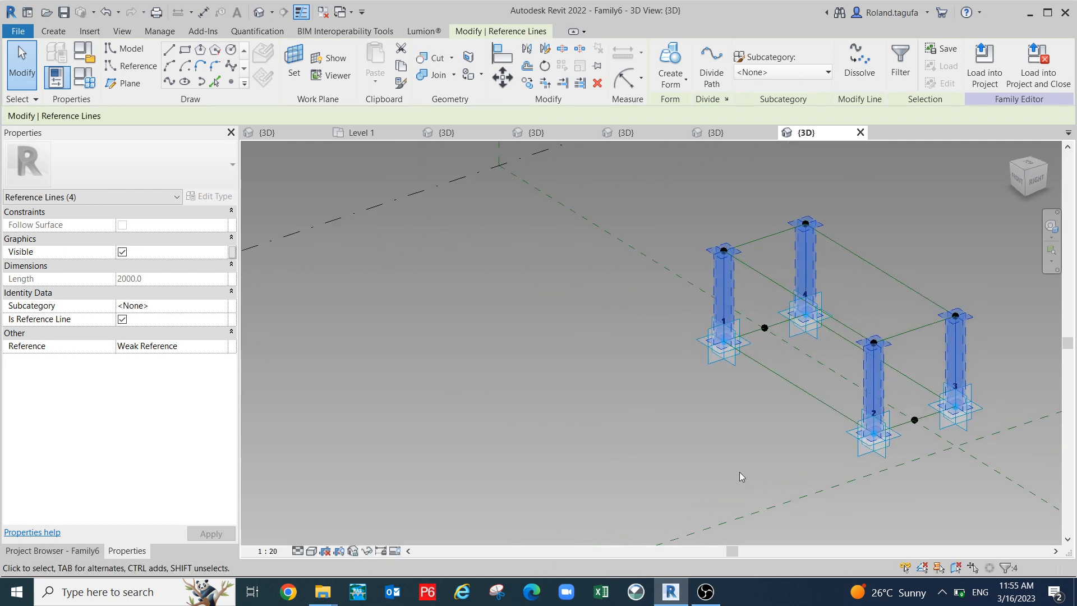
pyautogui.click(754, 391)
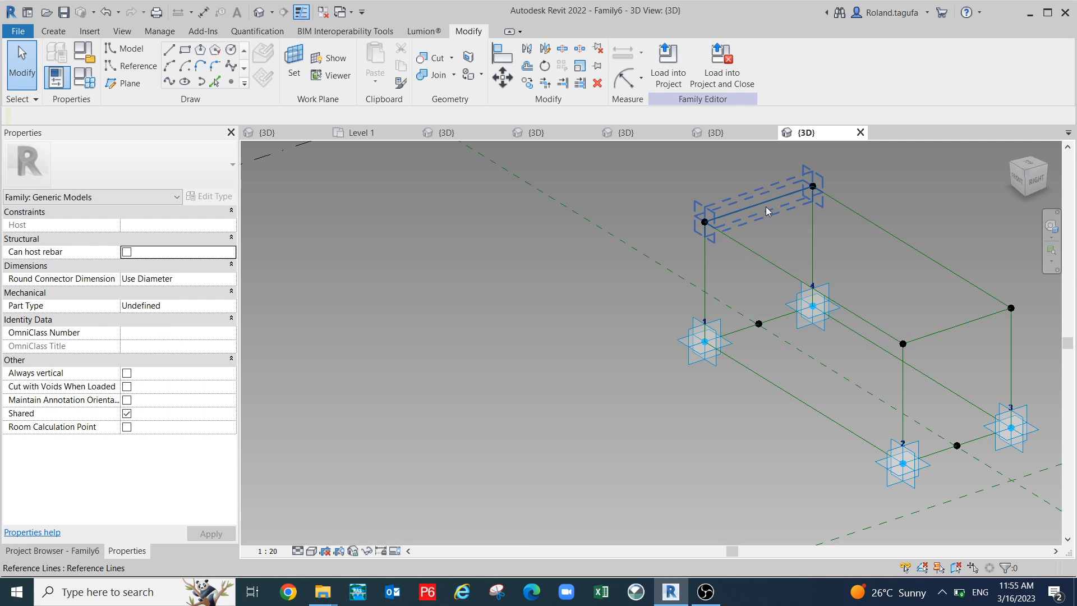
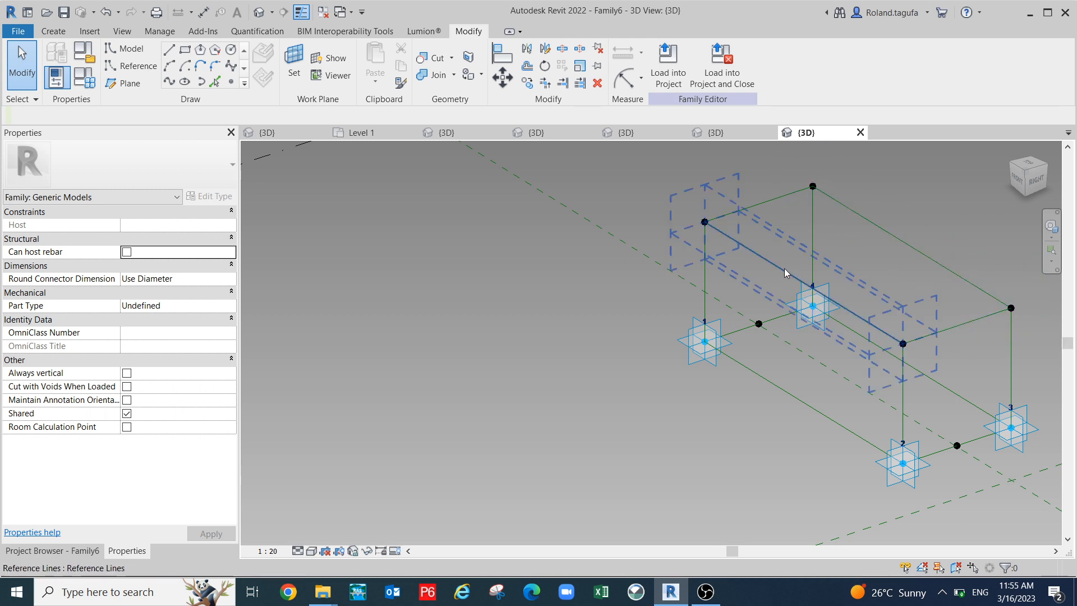
# - Place a hosted reference point at the midpoint of each of the four upper reference lines
pyautogui.moveTo(820, 305); pyautogui.dragTo(716, 303, button='middle')
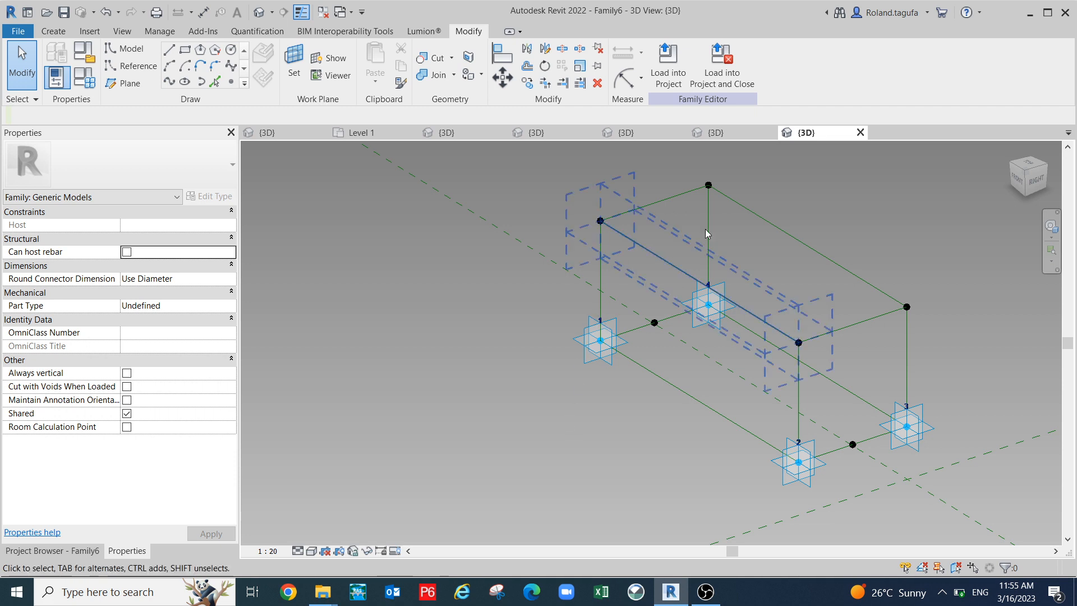
pyautogui.click(126, 67)
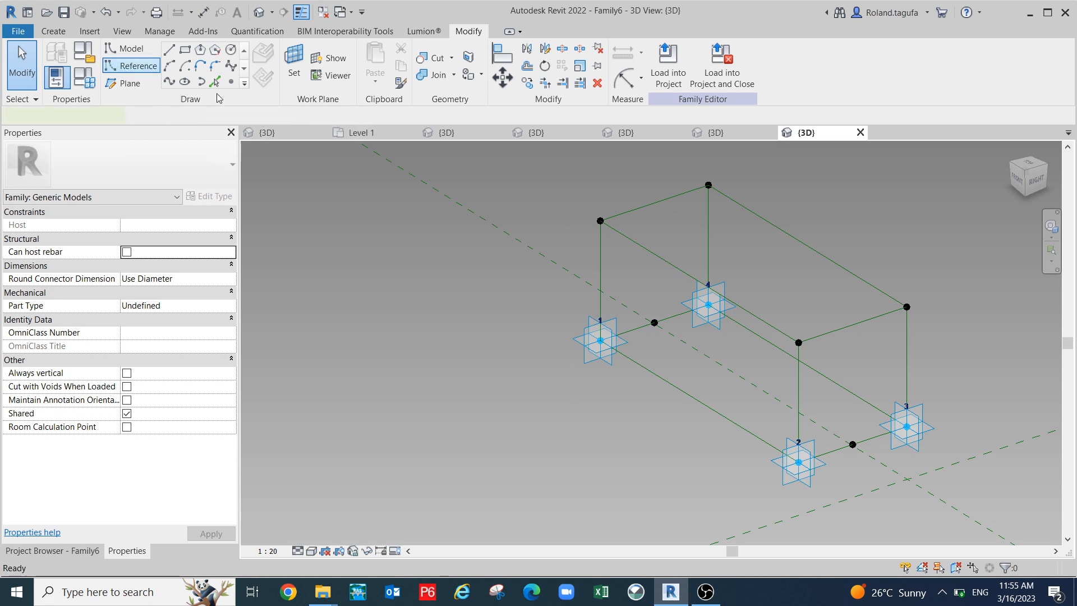
pyautogui.click(231, 82)
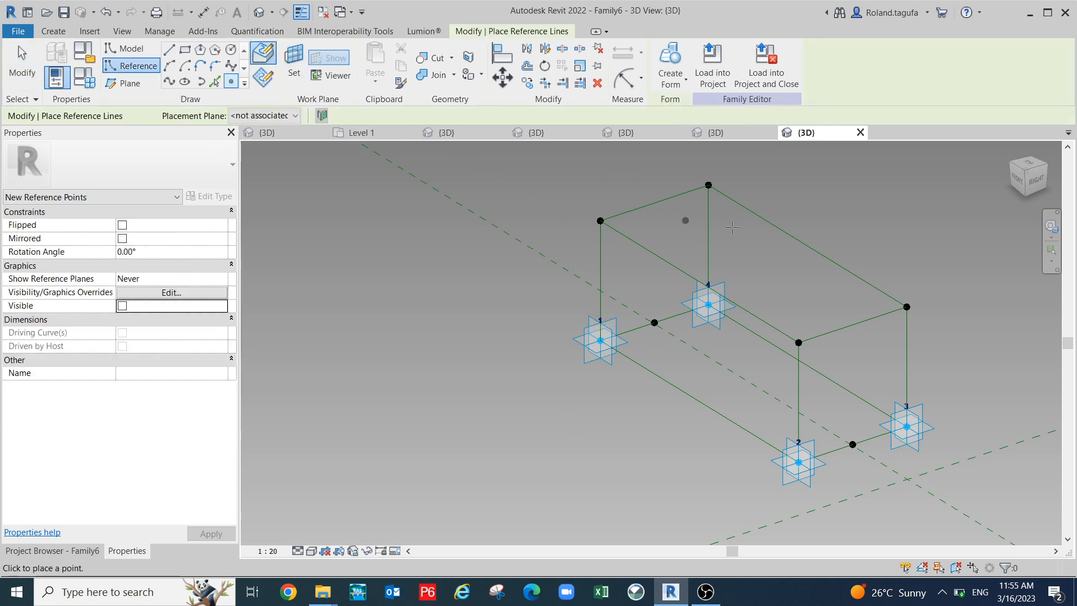
pyautogui.click(655, 204)
pyautogui.scroll(1, 690, 180)
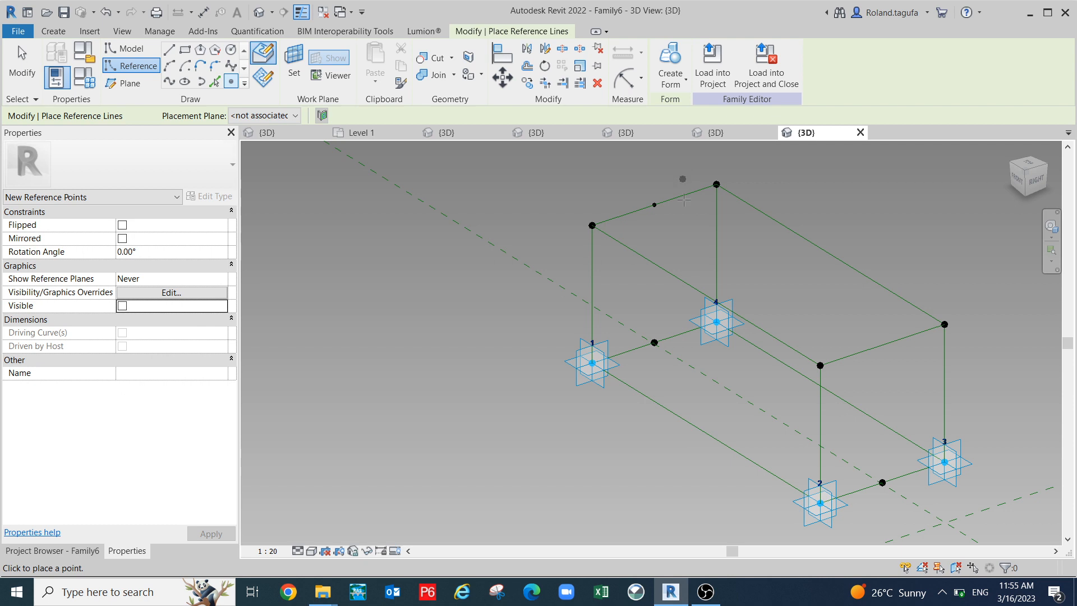
pyautogui.click(881, 343)
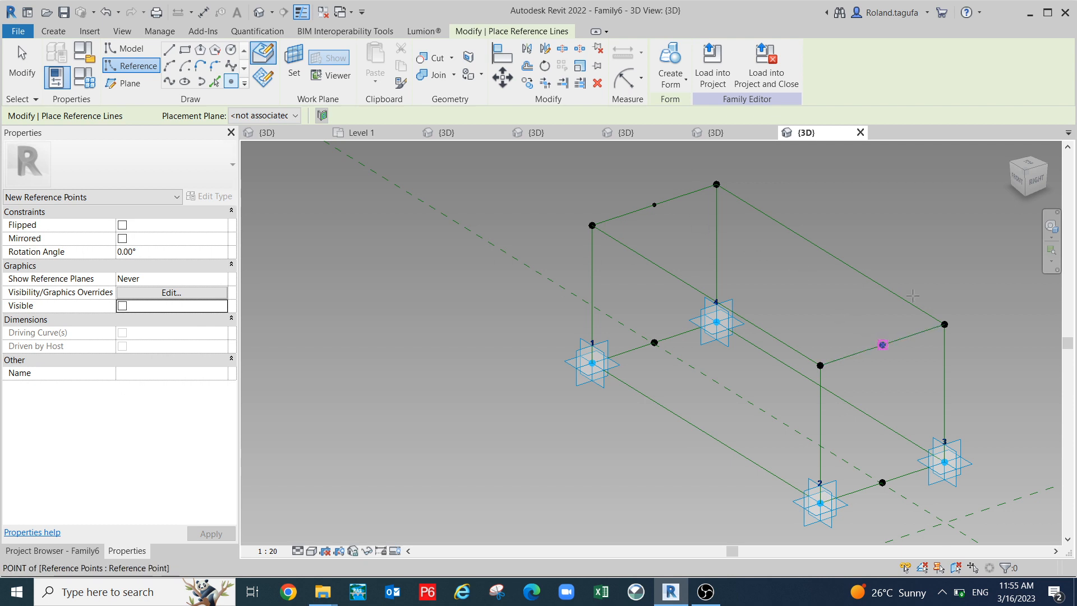
pyautogui.keyDown('shift'); pyautogui.moveTo(717, 298); pyautogui.dragTo(753, 284, button='middle'); pyautogui.keyUp('shift')
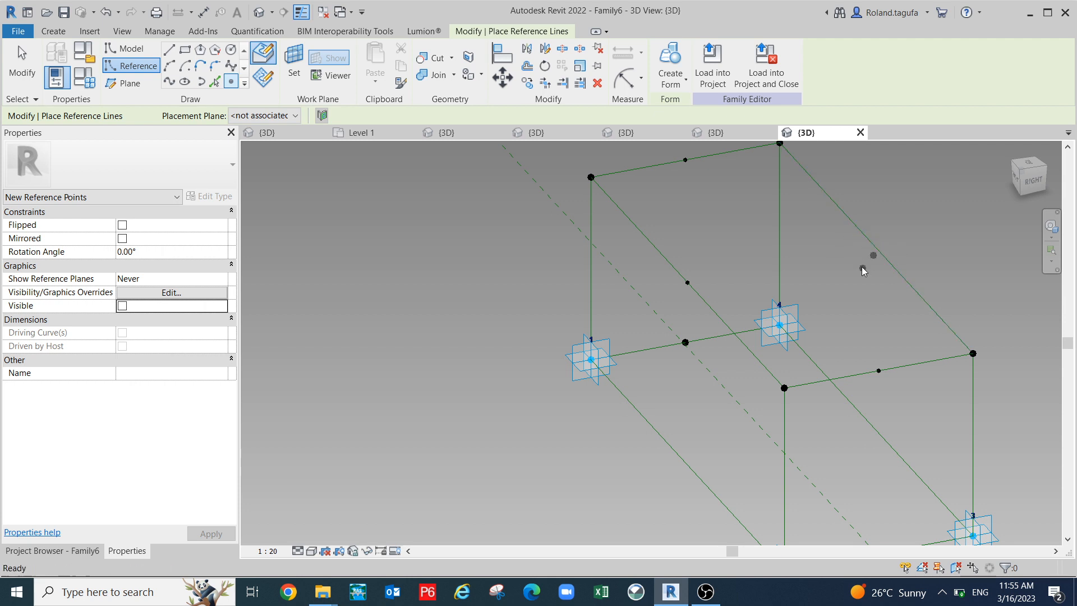
pyautogui.click(875, 251)
pyautogui.scroll(-3, 931, 270)
pyautogui.press('Escape')
# - Check the Normalized Curve Parameter of the midpoint on the upper line above adaptive points 1 and 2
pyautogui.keyDown('shift'); pyautogui.moveTo(861, 441); pyautogui.dragTo(803, 352, button='middle'); pyautogui.keyUp('shift')
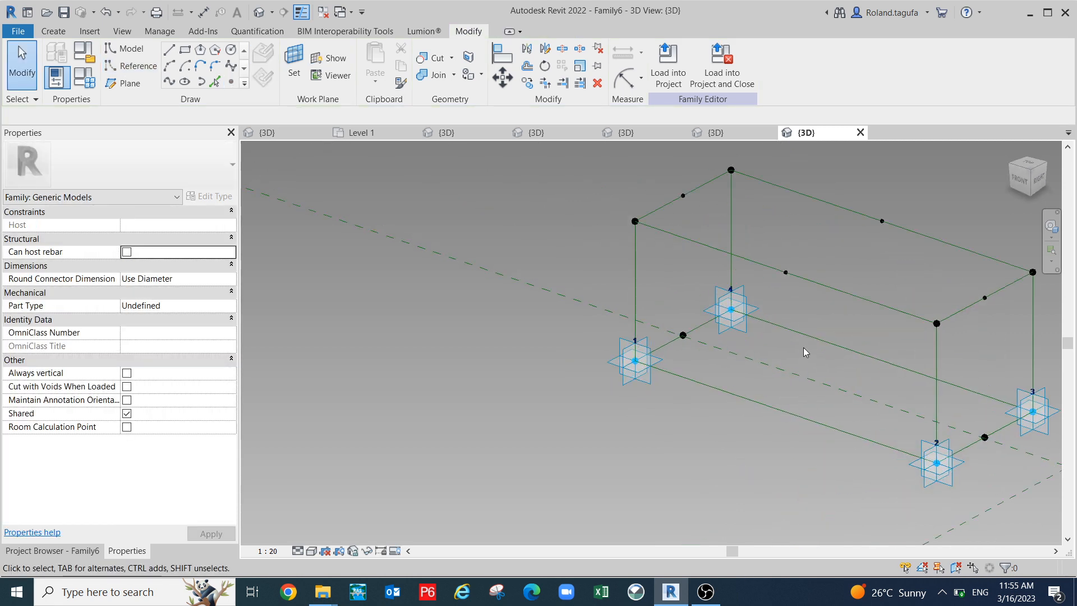
pyautogui.click(785, 272)
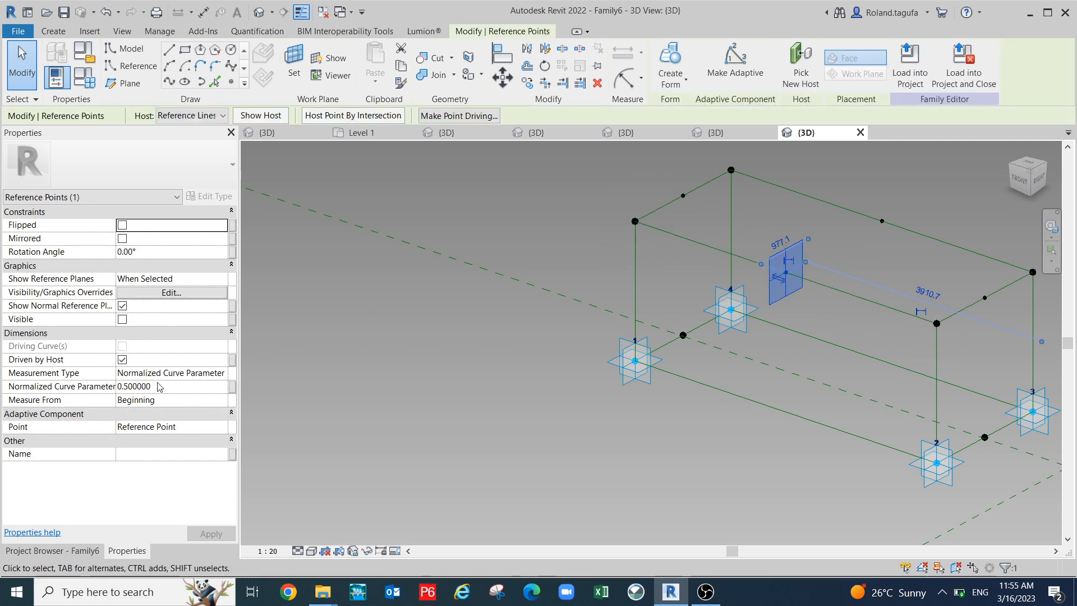
pyautogui.press('Escape')
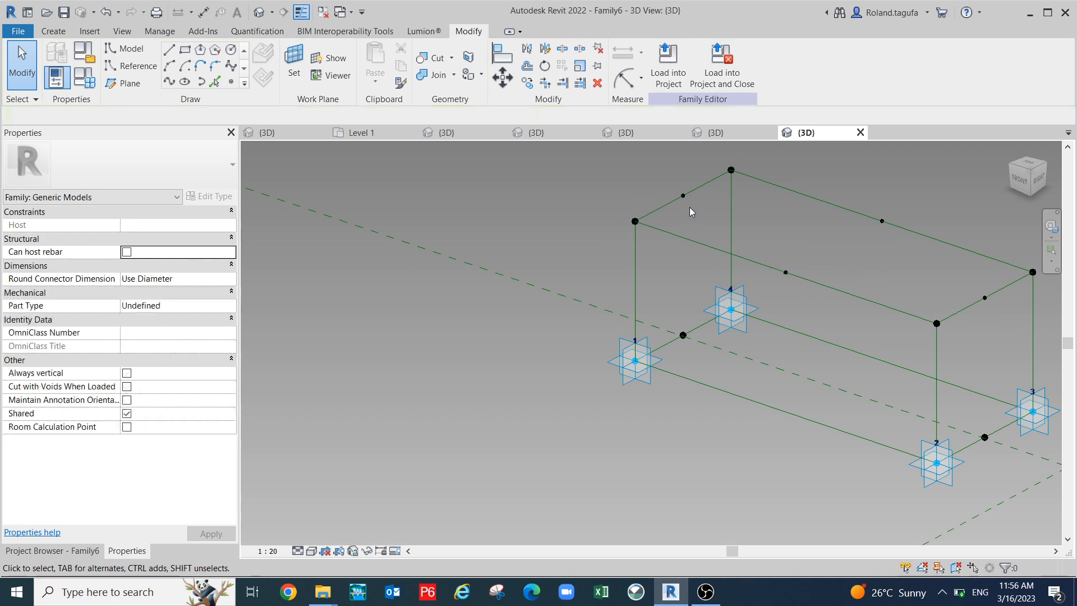
# - Check the Normalized Curve Parameter of the midpoint on the upper line above adaptive points 1 and 4
pyautogui.click(689, 202)
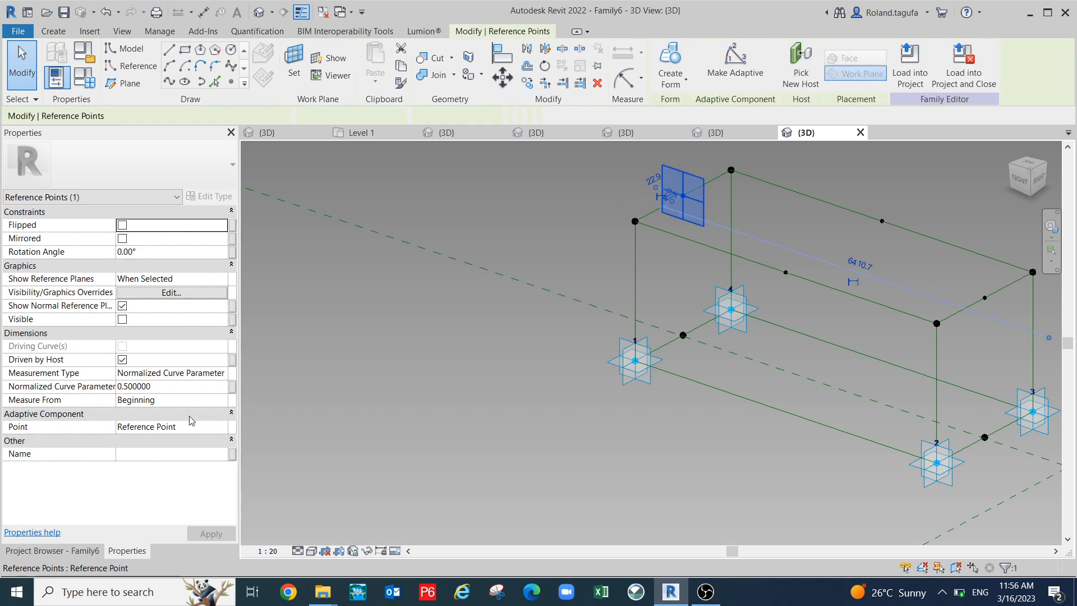
pyautogui.click(515, 469)
# - Test the frame by moving adaptive point 3 outward along its red axis and upward, and undo both moves
pyautogui.keyDown('shift'); pyautogui.moveTo(757, 406); pyautogui.dragTo(763, 473, button='middle'); pyautogui.keyUp('shift')
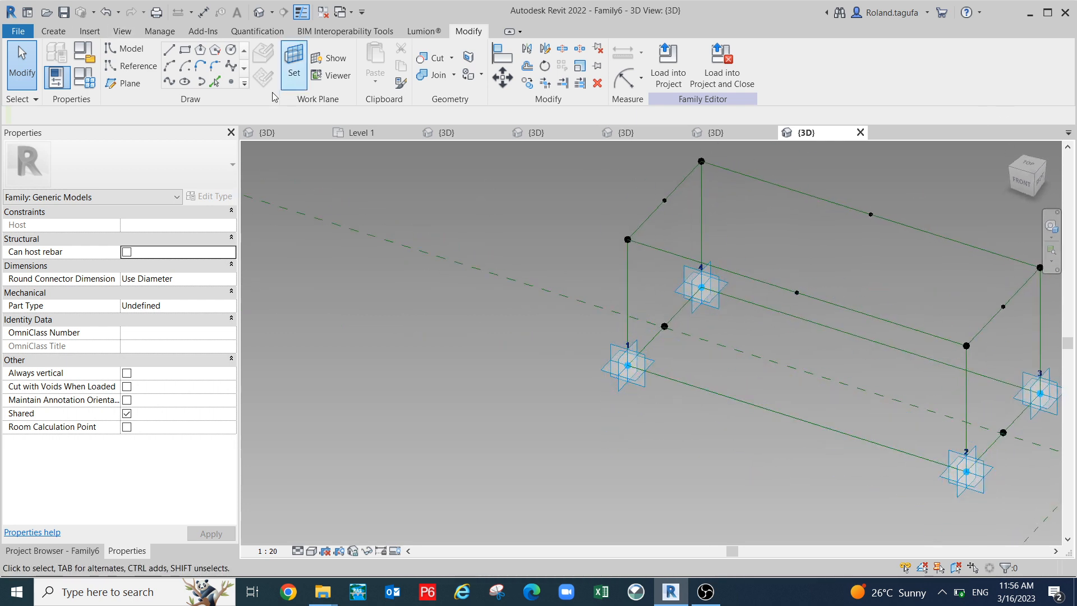
pyautogui.scroll(-2, 344, 256)
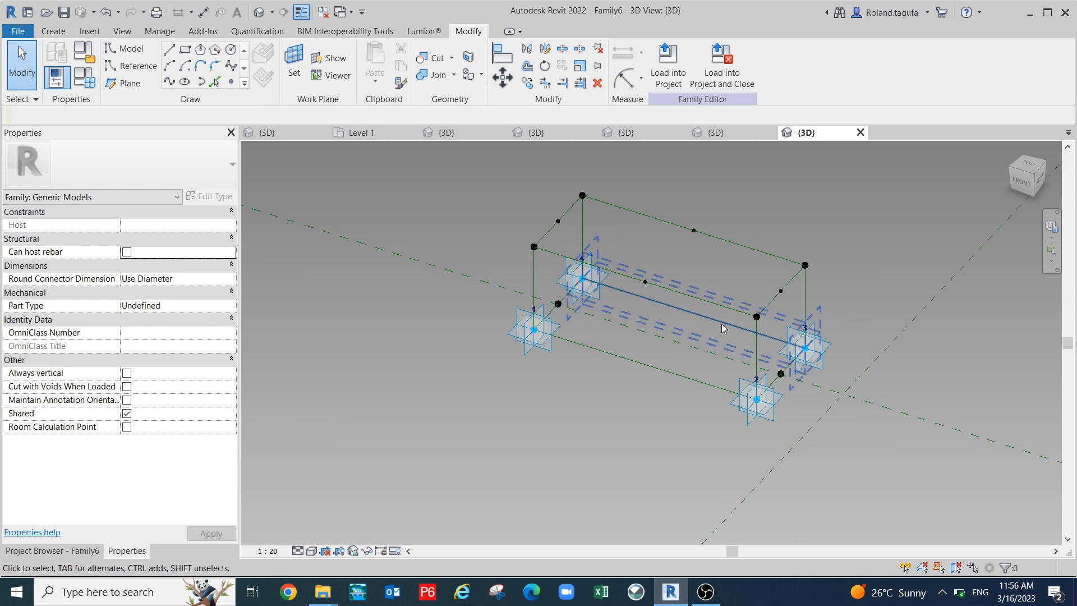
pyautogui.click(836, 343)
pyautogui.click(806, 328)
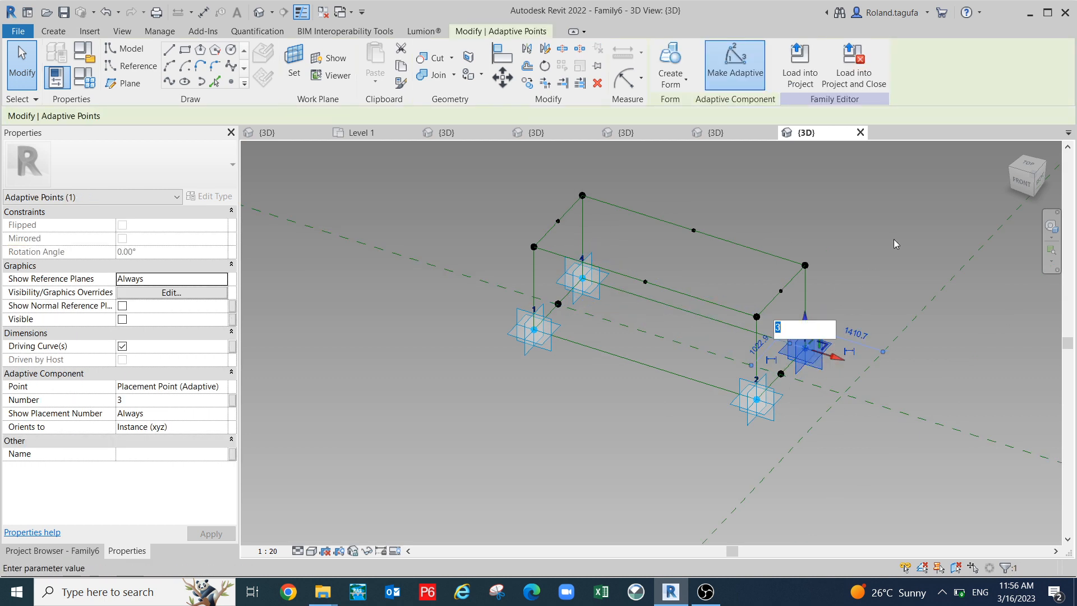
pyautogui.press('Escape')
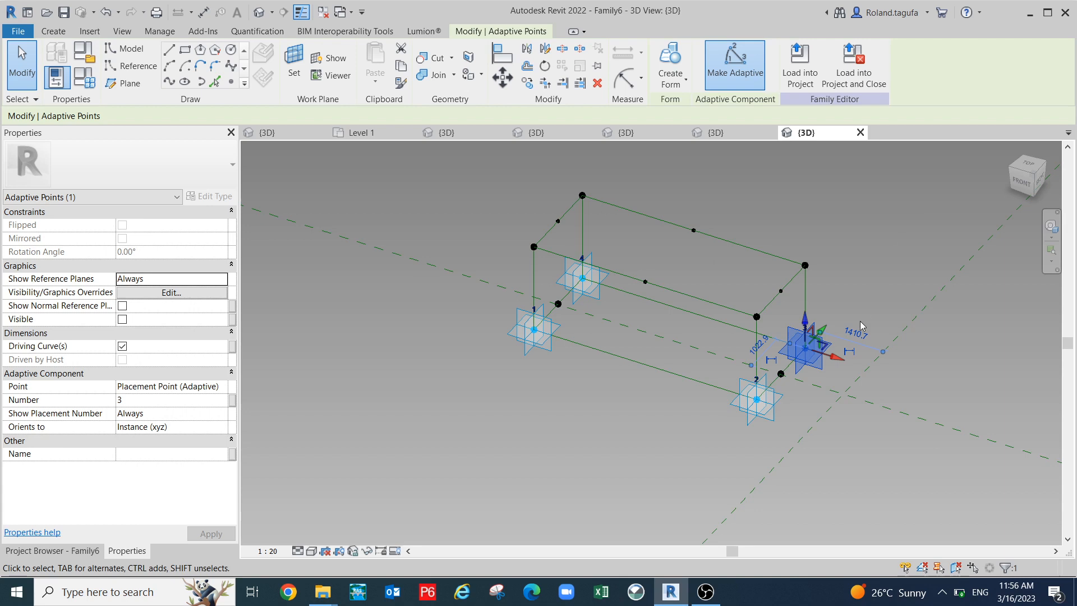
pyautogui.moveTo(837, 358); pyautogui.dragTo(919, 377)
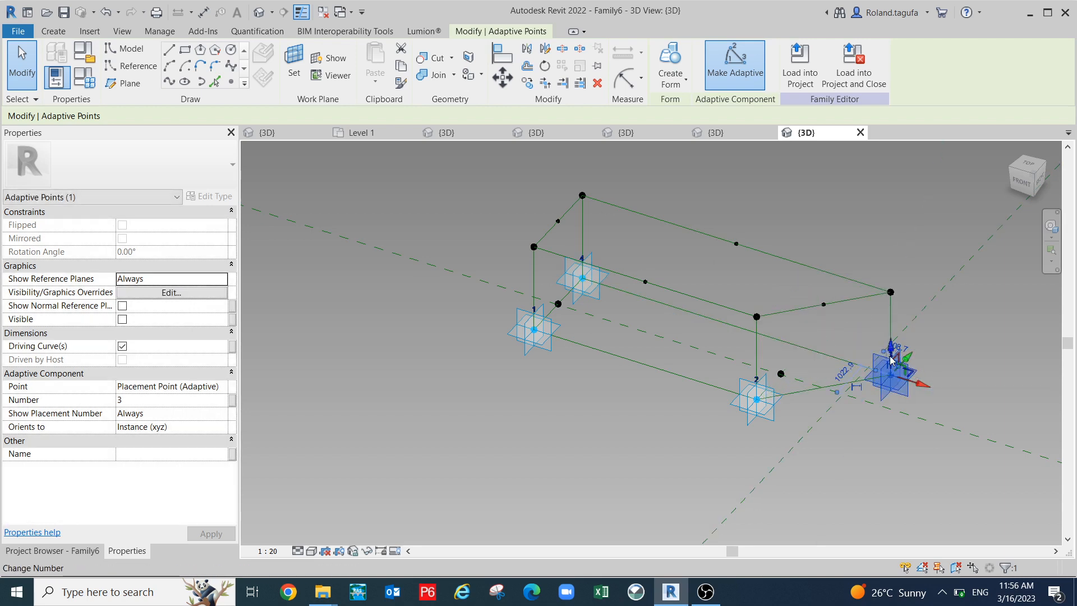
pyautogui.moveTo(895, 333); pyautogui.dragTo(896, 272)
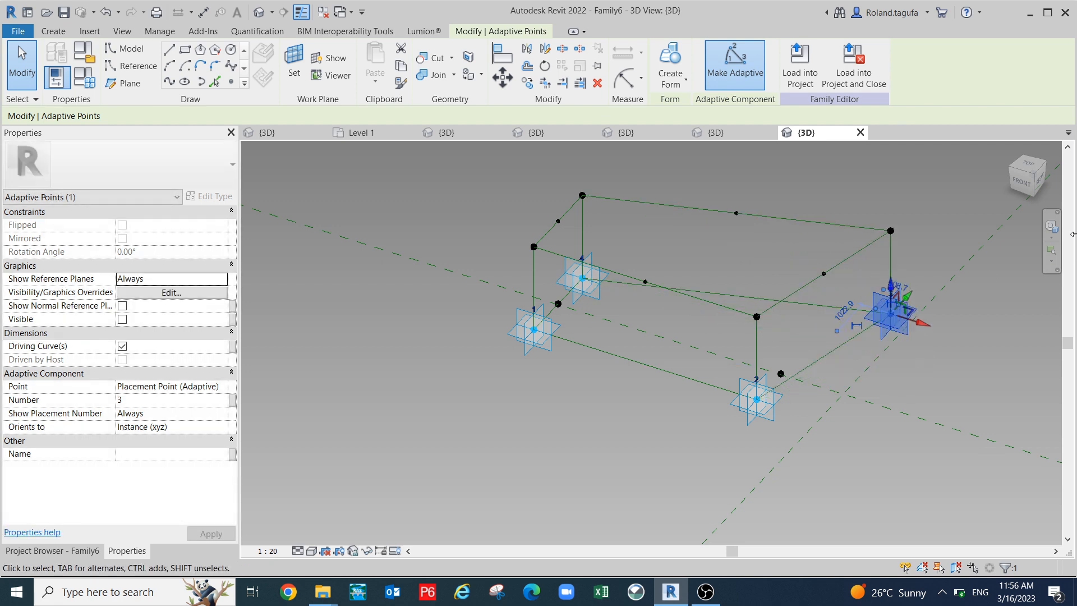
pyautogui.hotkey('ctrl', 'z')
pyautogui.hotkey('ctrl', 'z')
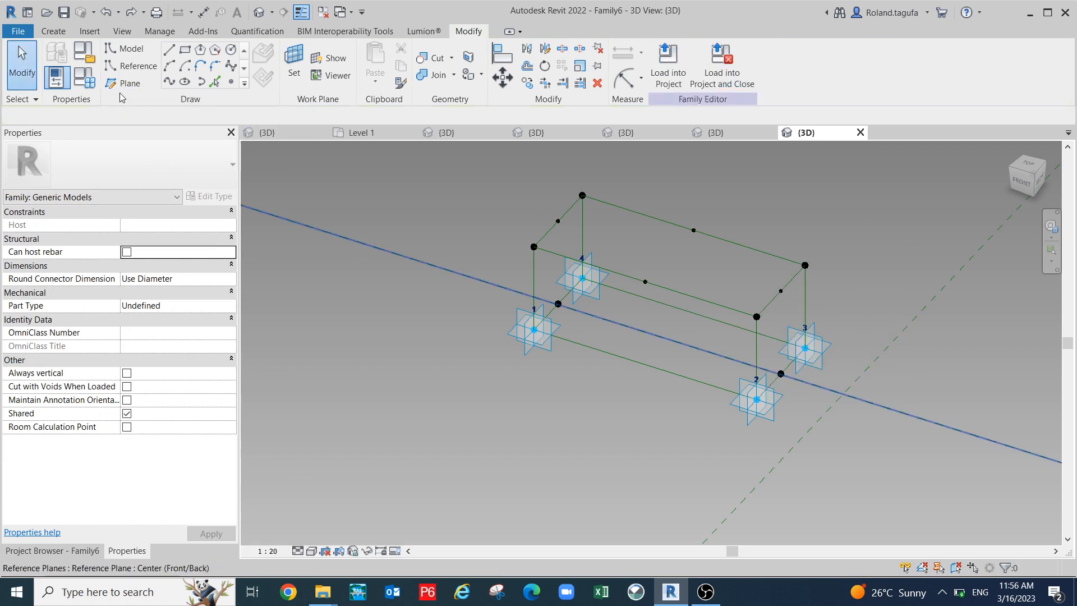
# - Draw diagonal reference lines from adaptive points 4 and 3 to the midpoint of the upper line above them, turning Chain off after the first
pyautogui.moveTo(404, 387); pyautogui.dragTo(406, 383, button='middle')
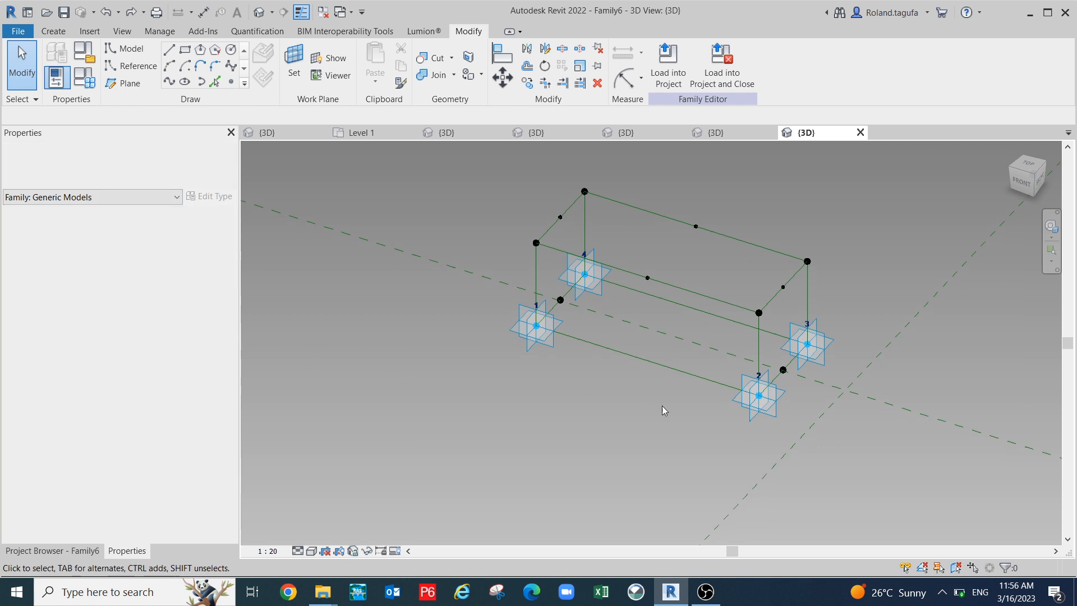
pyautogui.keyDown('shift'); pyautogui.moveTo(653, 446); pyautogui.dragTo(634, 431, button='middle'); pyautogui.keyUp('shift')
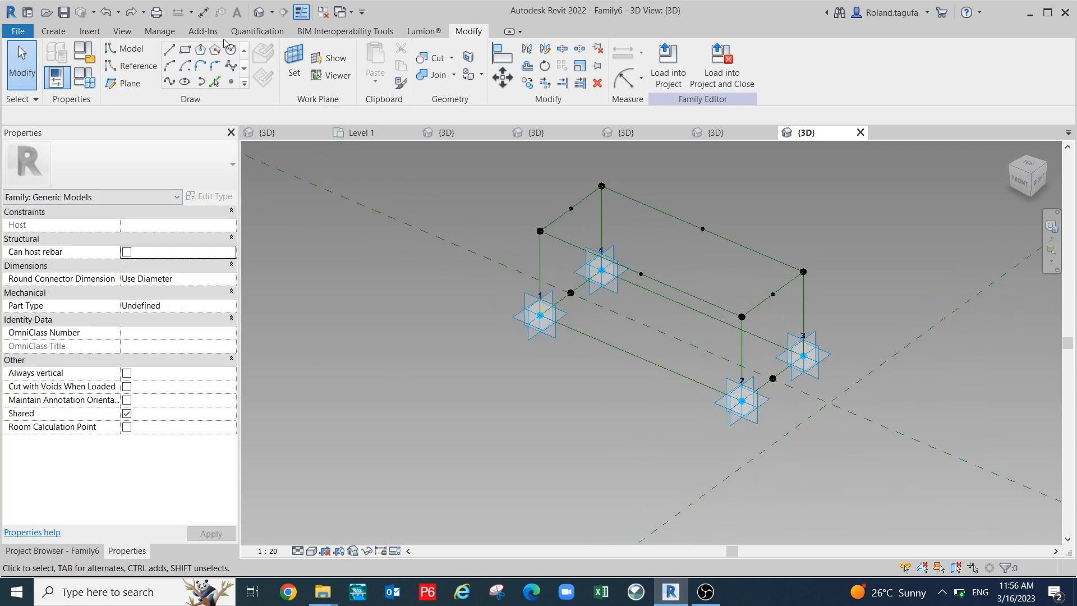
pyautogui.click(128, 66)
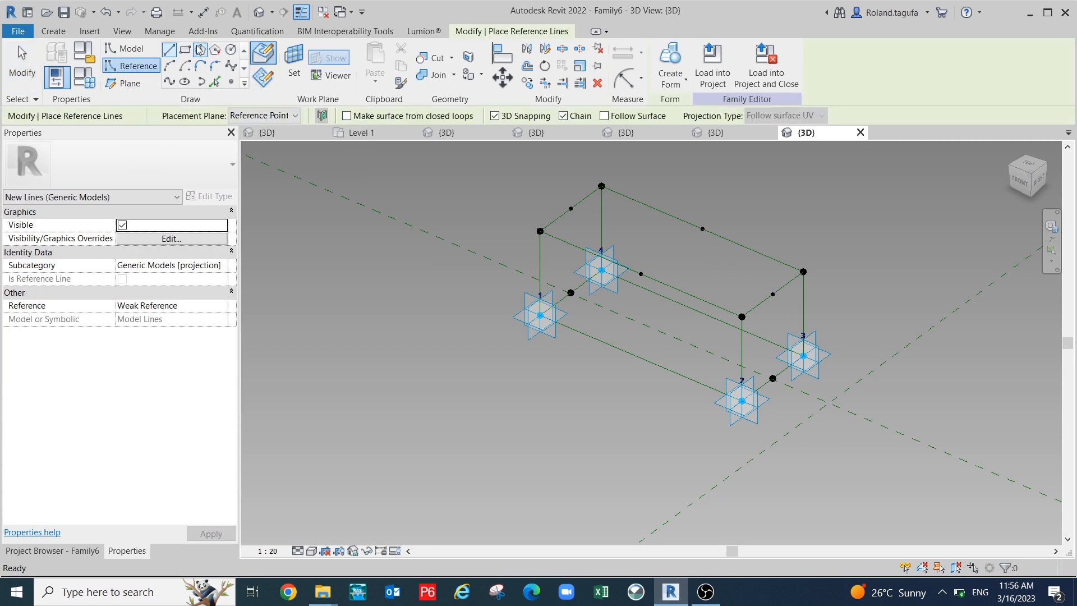
pyautogui.click(601, 269)
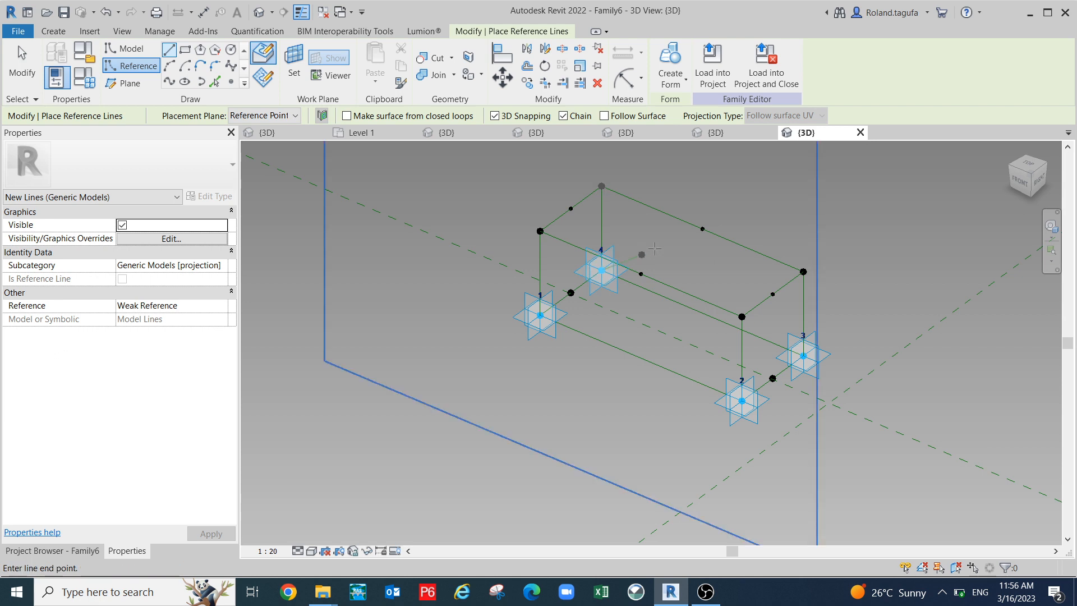
pyautogui.click(702, 229)
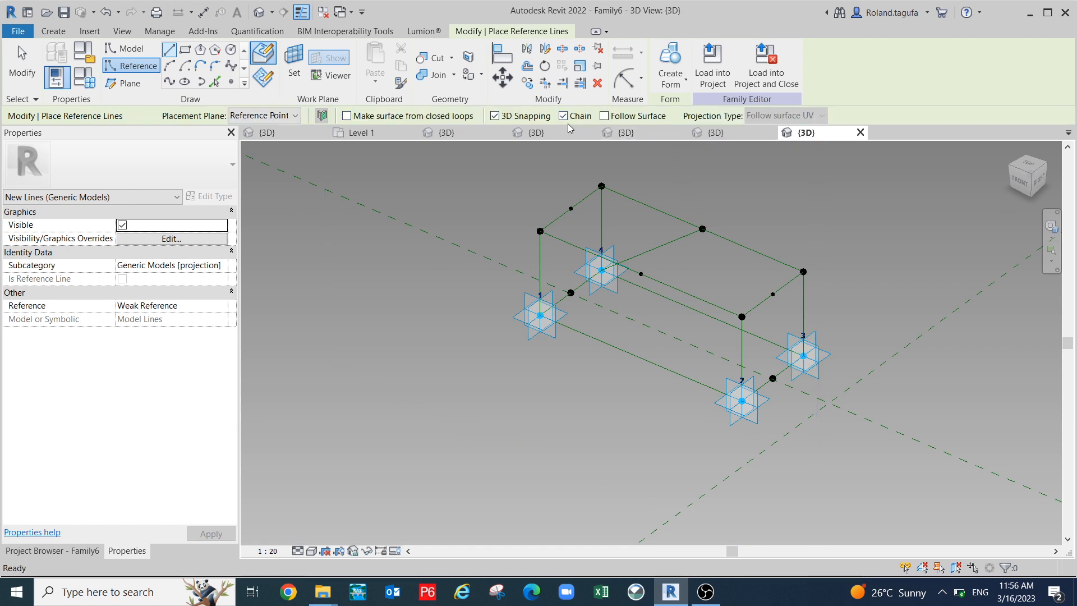
pyautogui.press('Escape')
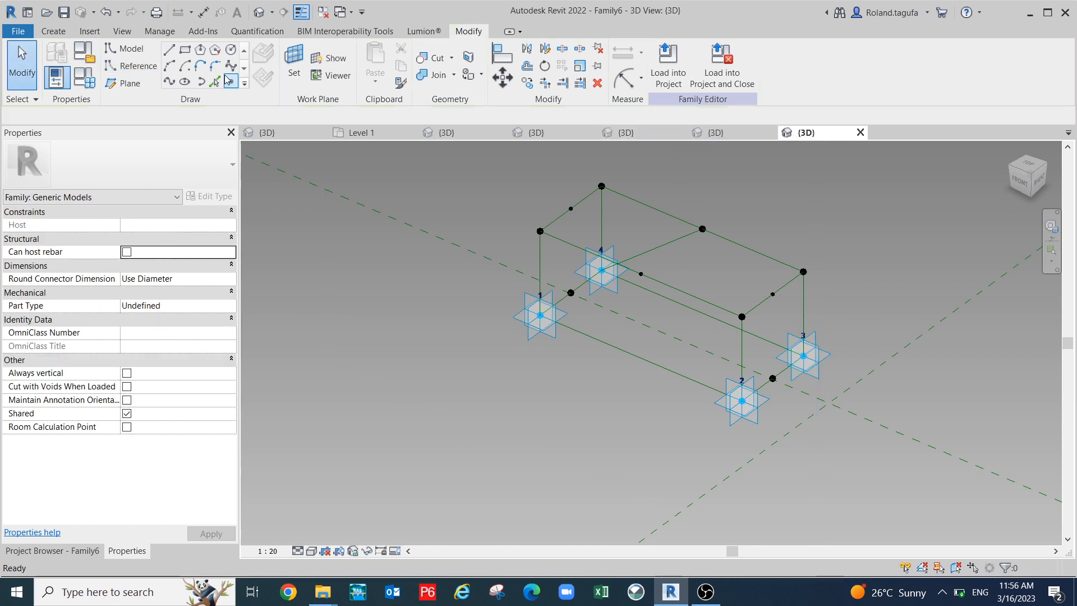
pyautogui.click(150, 66)
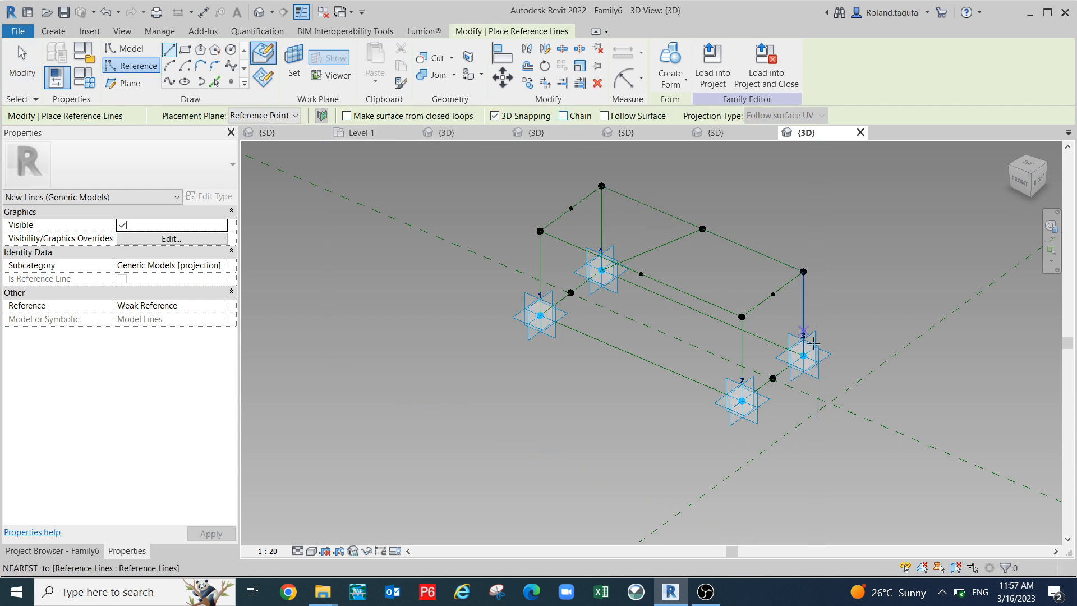
pyautogui.click(794, 275)
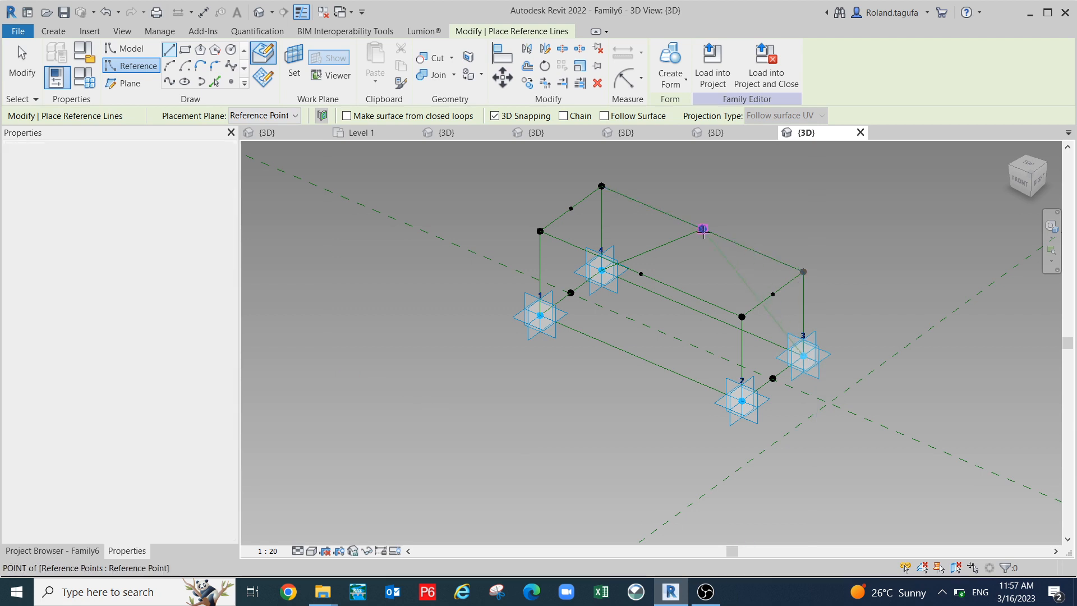
pyautogui.click(702, 229)
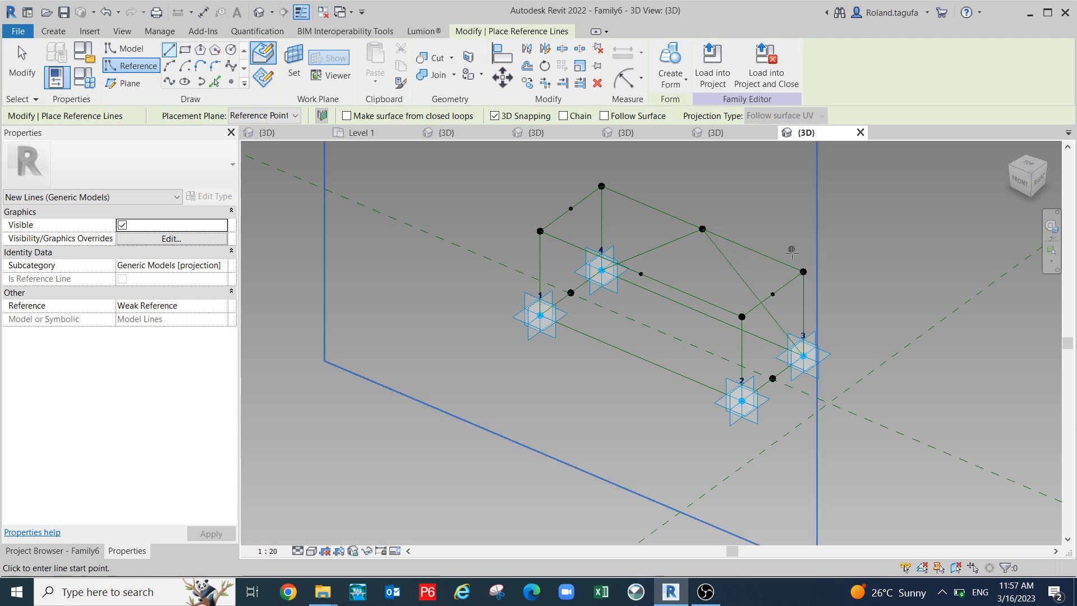
# - Draw diagonal reference lines from adaptive points 1 and 2 to the midpoint of the upper line above them
pyautogui.click(540, 314)
pyautogui.click(642, 274)
pyautogui.click(744, 359)
pyautogui.click(642, 273)
pyautogui.moveTo(698, 381); pyautogui.dragTo(616, 399, button='middle')
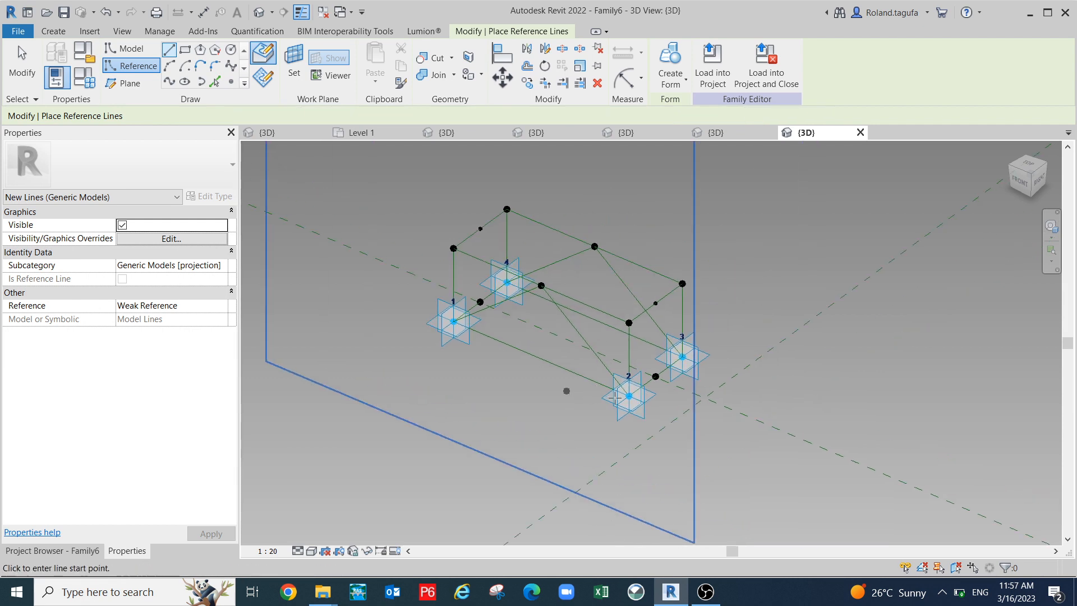
pyautogui.press('Escape')
pyautogui.press('Escape')
# - Test the new diagonals by moving adaptive point 3 outward and upward, and undo the moves
pyautogui.click(701, 369)
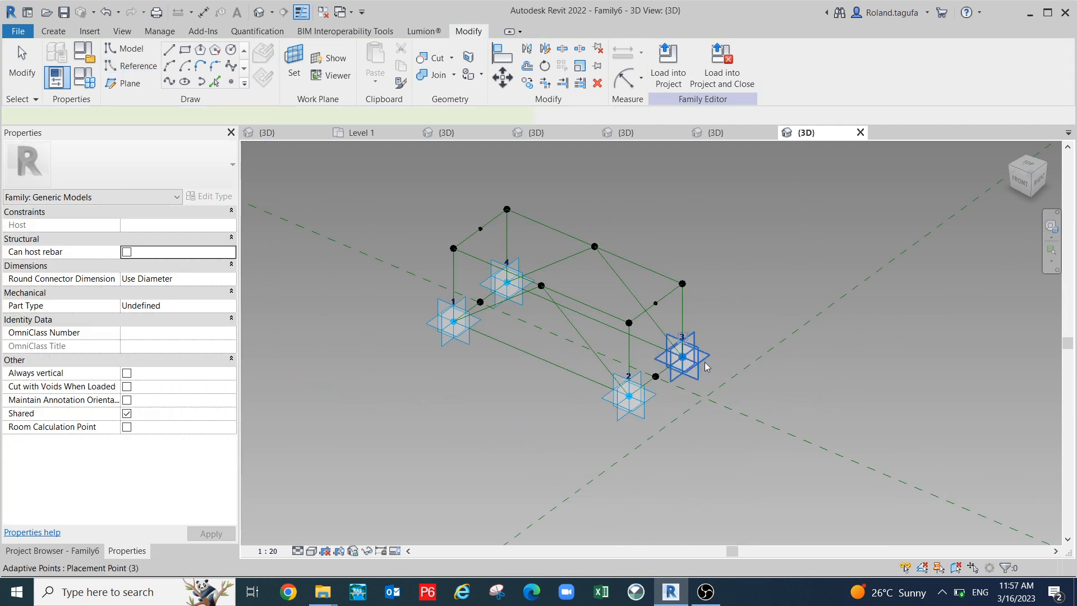
pyautogui.moveTo(702, 369); pyautogui.dragTo(747, 391)
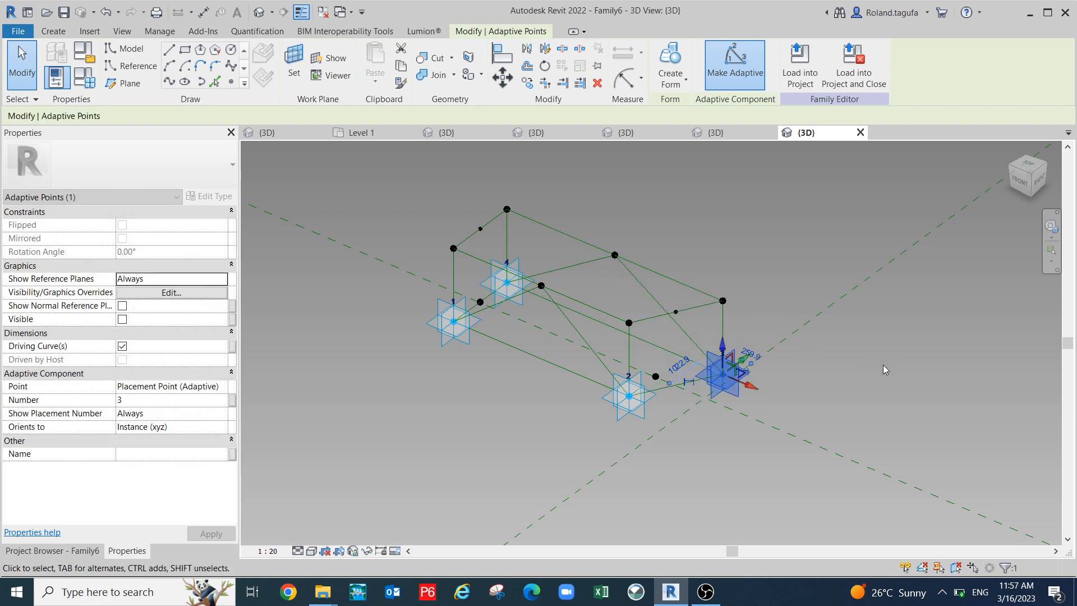
pyautogui.click(724, 352)
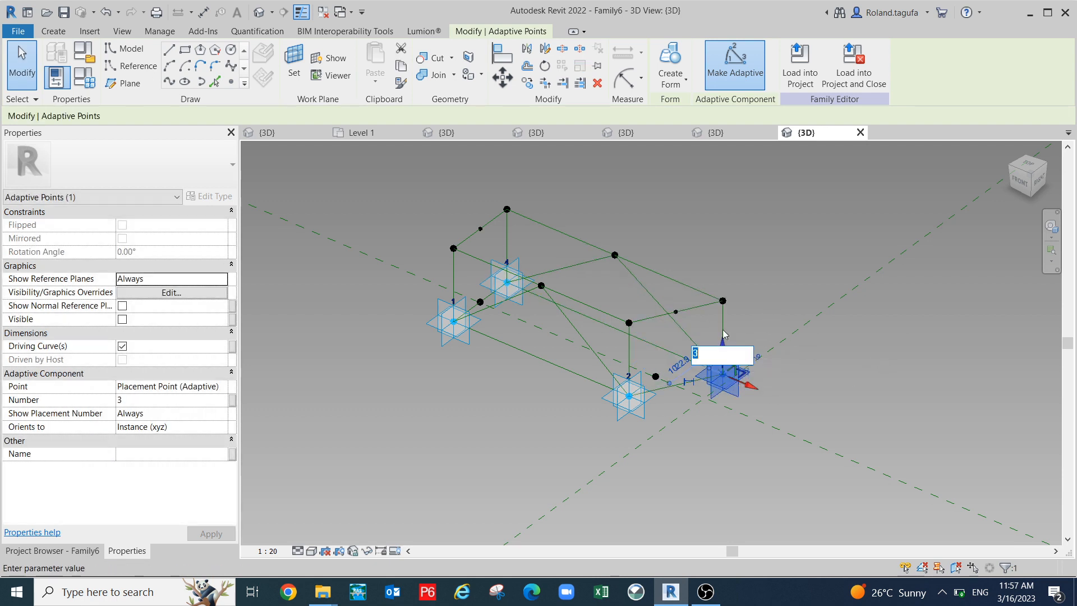
pyautogui.press('Escape')
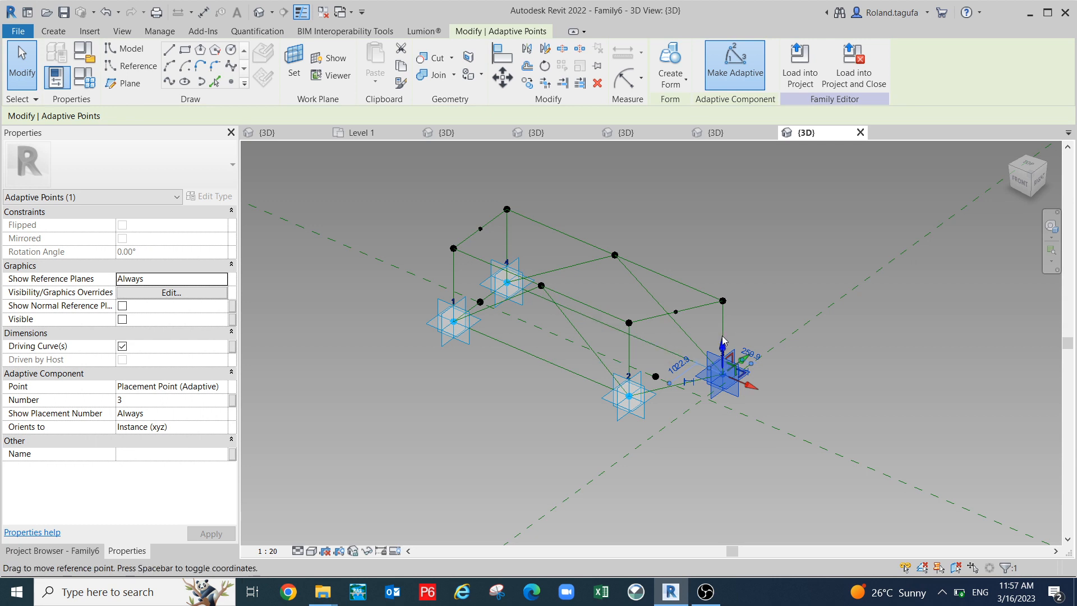
pyautogui.moveTo(724, 346); pyautogui.dragTo(724, 298)
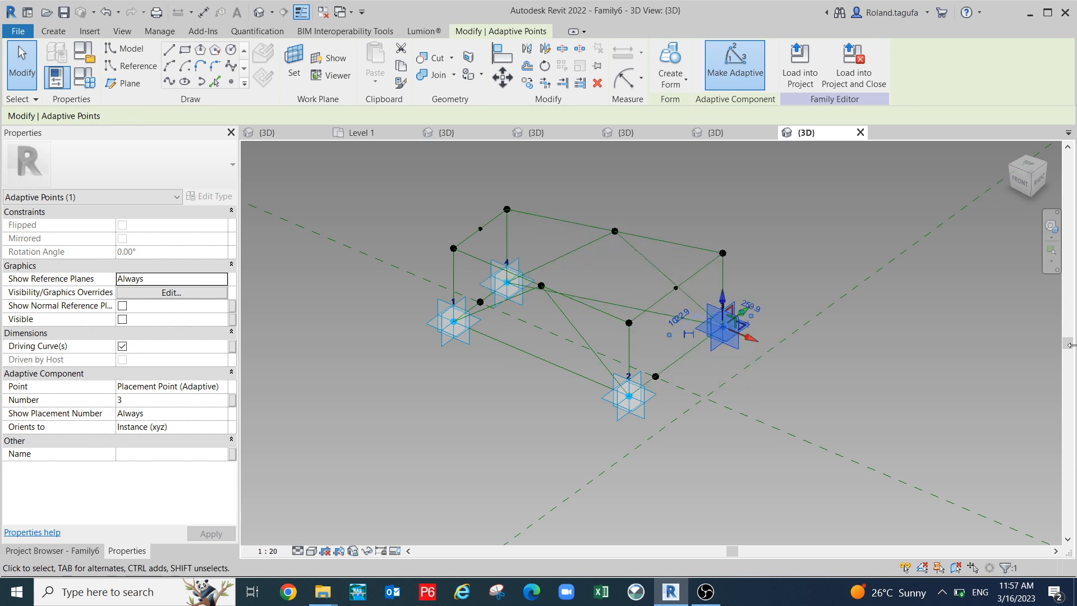
pyautogui.hotkey('ctrl', 'z')
pyautogui.hotkey('ctrl', 'z')
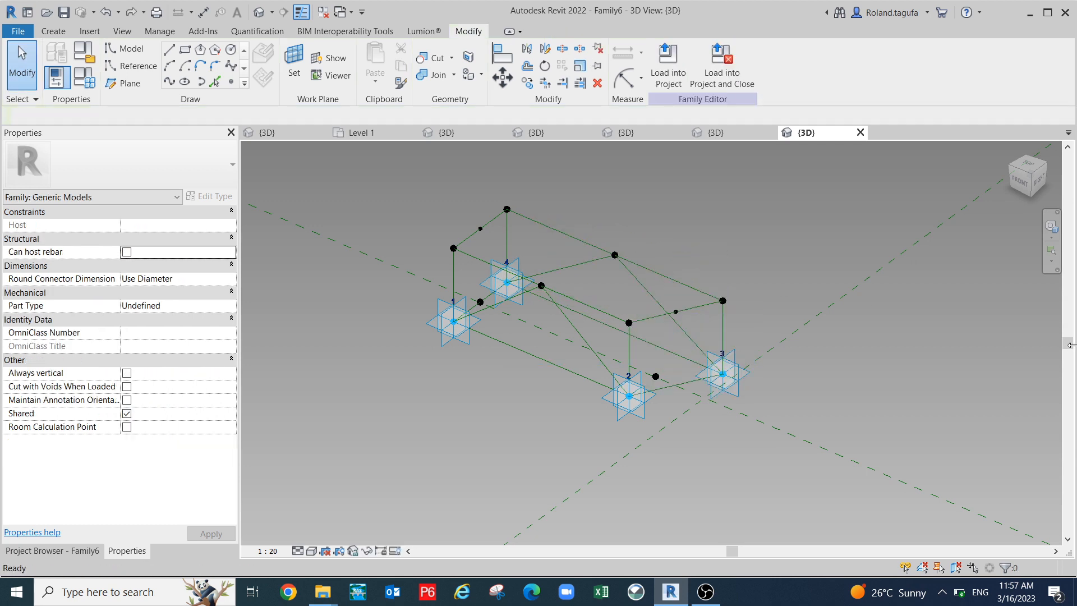
# - Test the diagonals on the opposite side by moving adaptive point 2 outward, and undo the move
pyautogui.click(631, 409)
pyautogui.moveTo(660, 407); pyautogui.dragTo(716, 431)
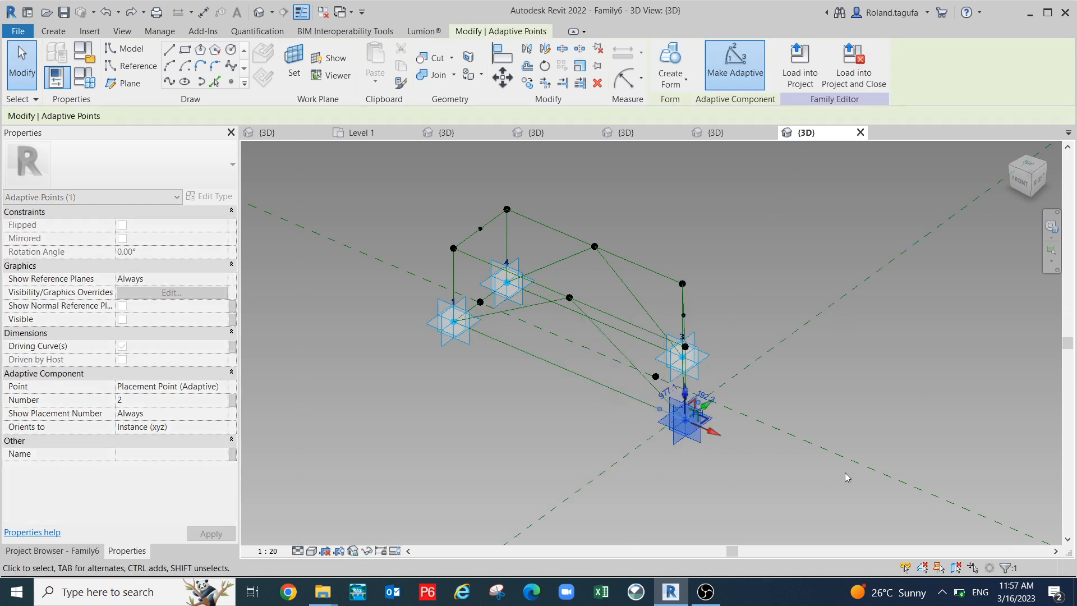
pyautogui.hotkey('ctrl', 'z')
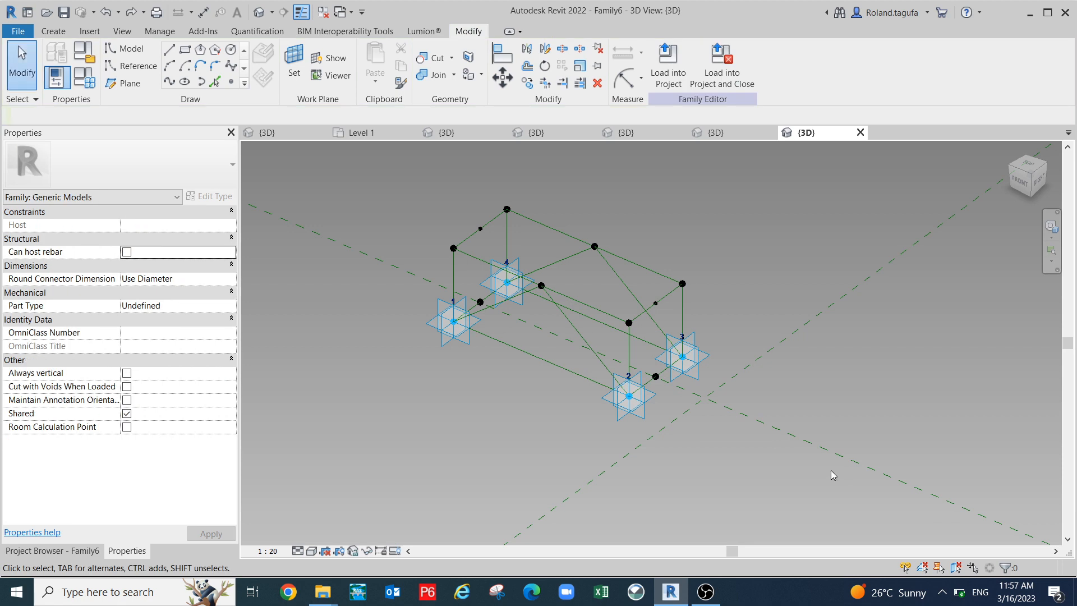
# - Connect the midpoints of the two short upper lines with a lengthwise spline through points
pyautogui.scroll(1, 744, 378)
pyautogui.moveTo(759, 372); pyautogui.dragTo(790, 372, button='middle')
pyautogui.keyDown('shift'); pyautogui.moveTo(517, 454); pyautogui.dragTo(518, 349, button='middle'); pyautogui.keyUp('shift')
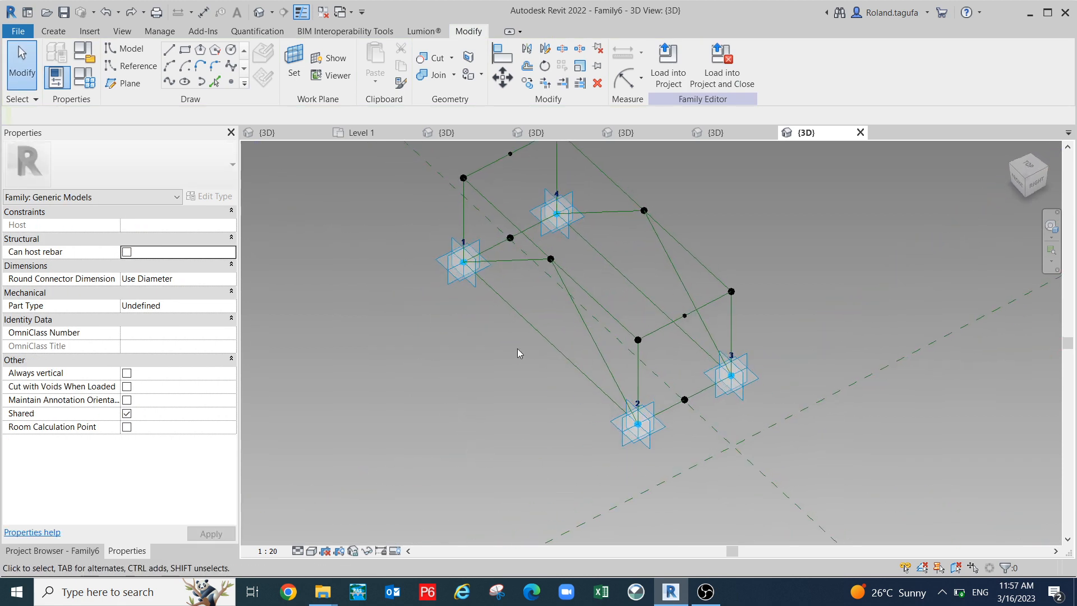
pyautogui.moveTo(522, 168); pyautogui.dragTo(517, 220, button='middle')
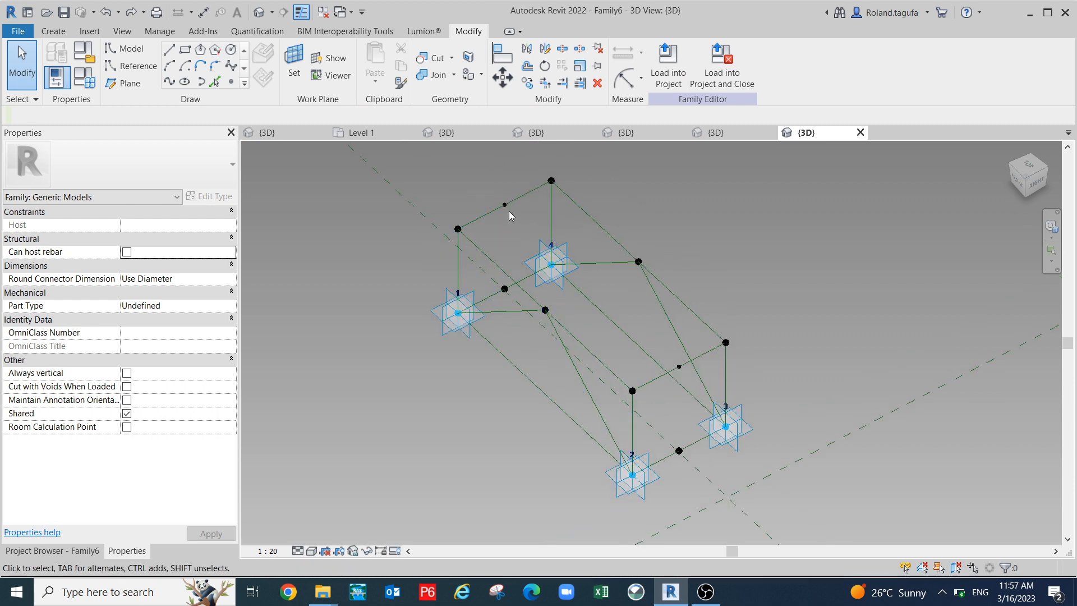
pyautogui.click(600, 272)
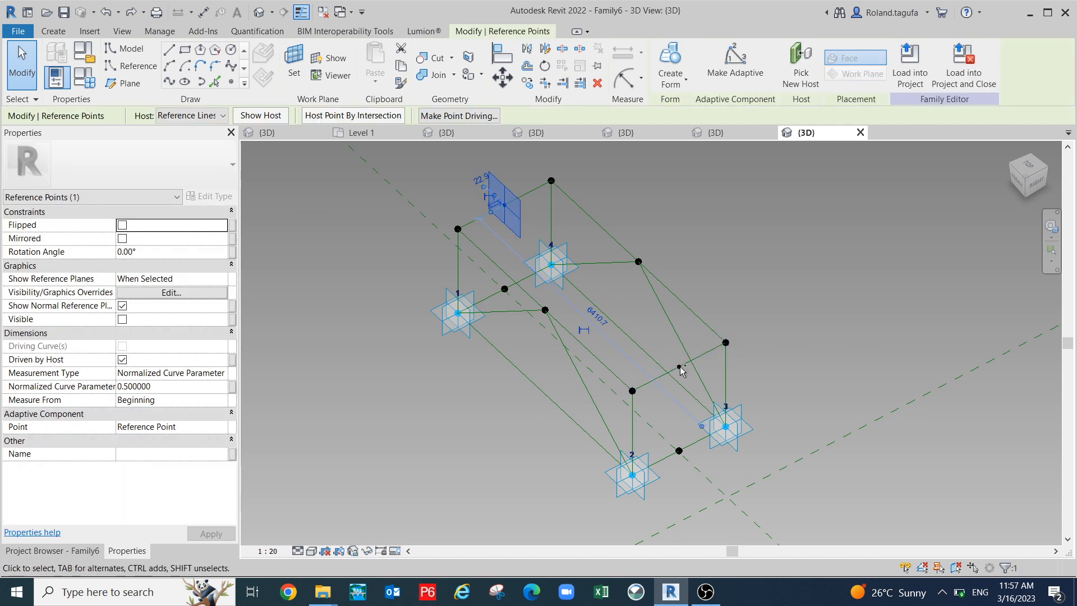
pyautogui.keyDown('ctrl'); pyautogui.click(680, 367); pyautogui.keyUp('ctrl')
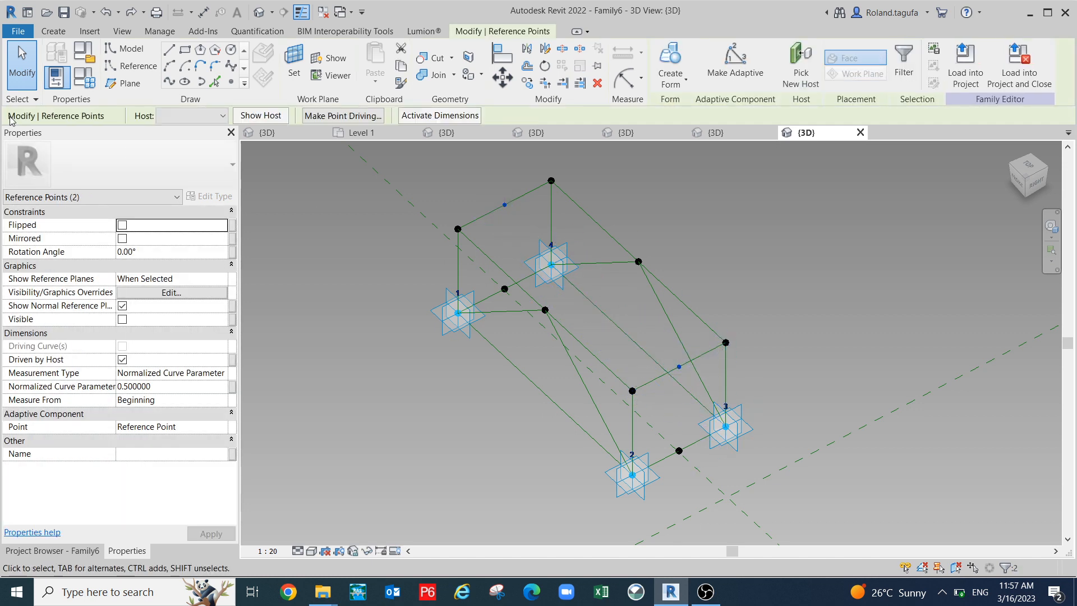
pyautogui.click(168, 81)
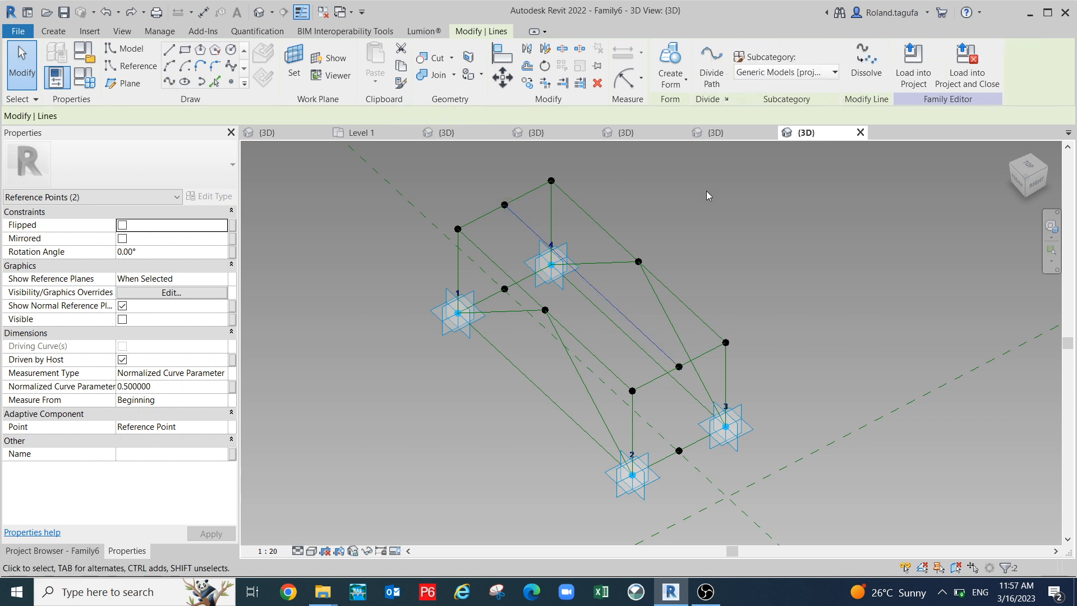
pyautogui.press('Escape')
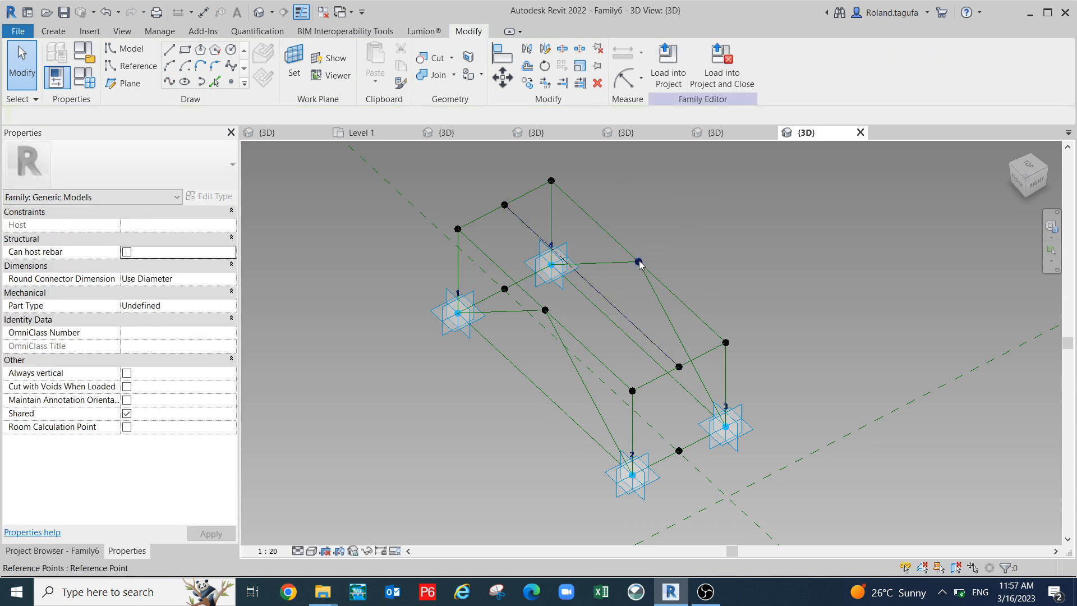
# - Connect the midpoints of the two long upper lines with a crosswise spline through points
pyautogui.click(550, 306)
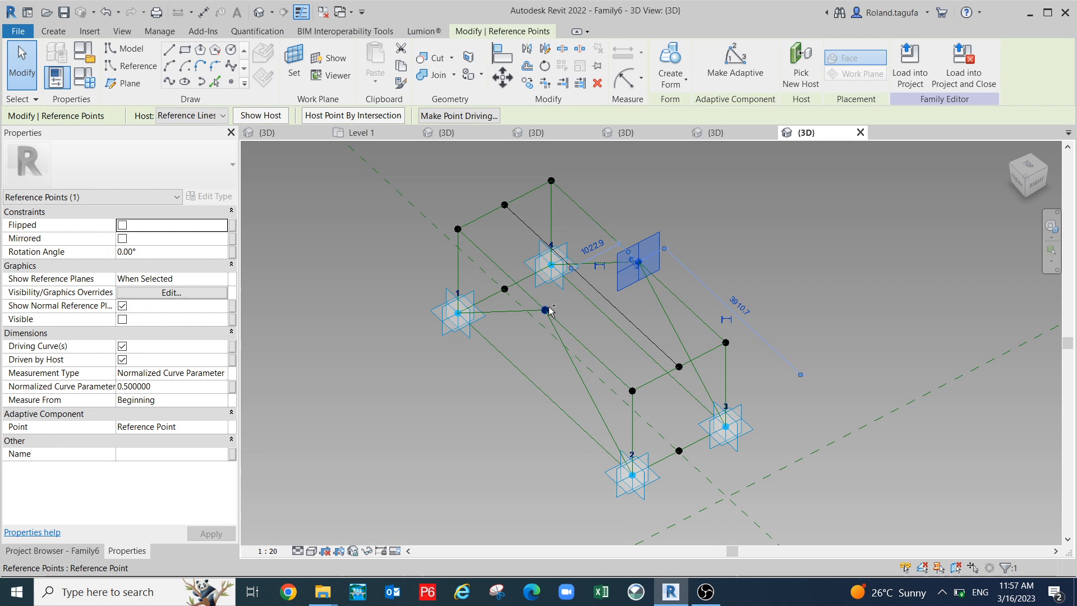
pyautogui.keyDown('ctrl'); pyautogui.click(544, 309); pyautogui.keyUp('ctrl')
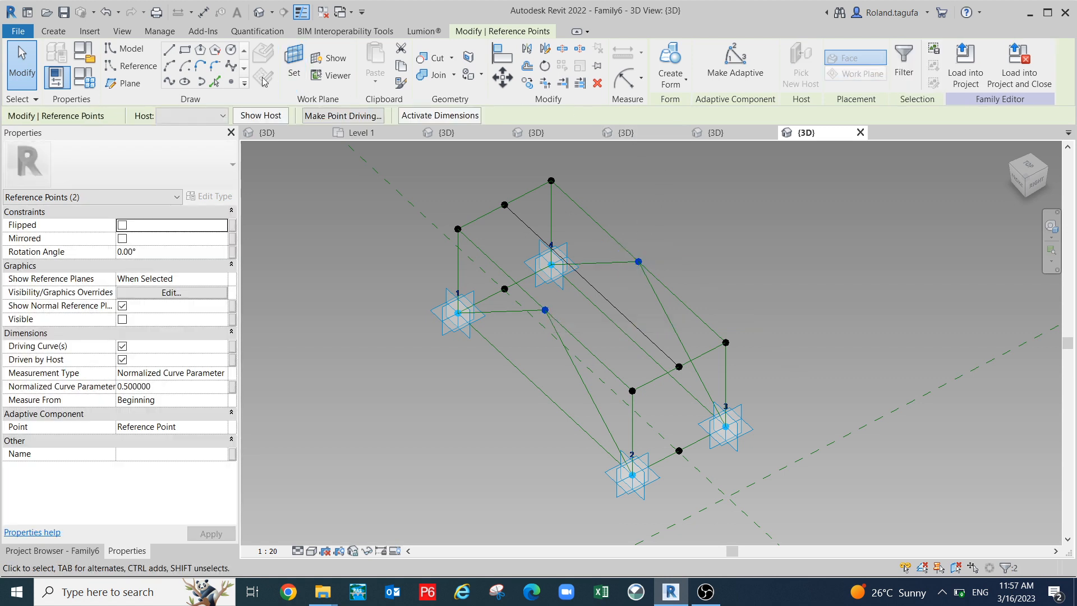
pyautogui.click(169, 81)
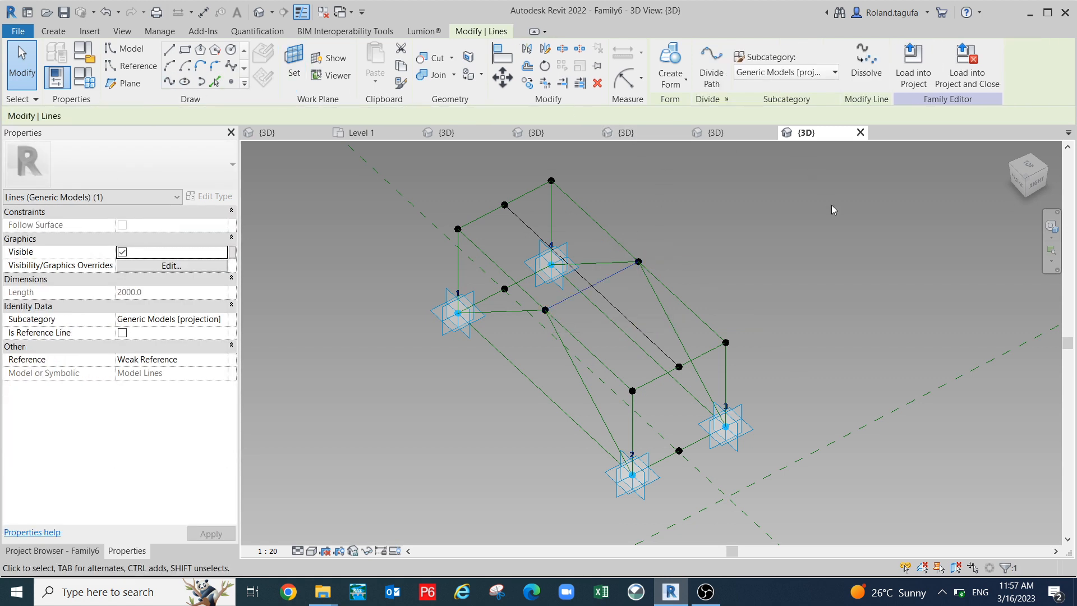
# - Convert the lengthwise and crosswise splines between the upper midpoints into reference lines
pyautogui.scroll(-1, 831, 204)
pyautogui.press('Escape')
pyautogui.scroll(2, 588, 222)
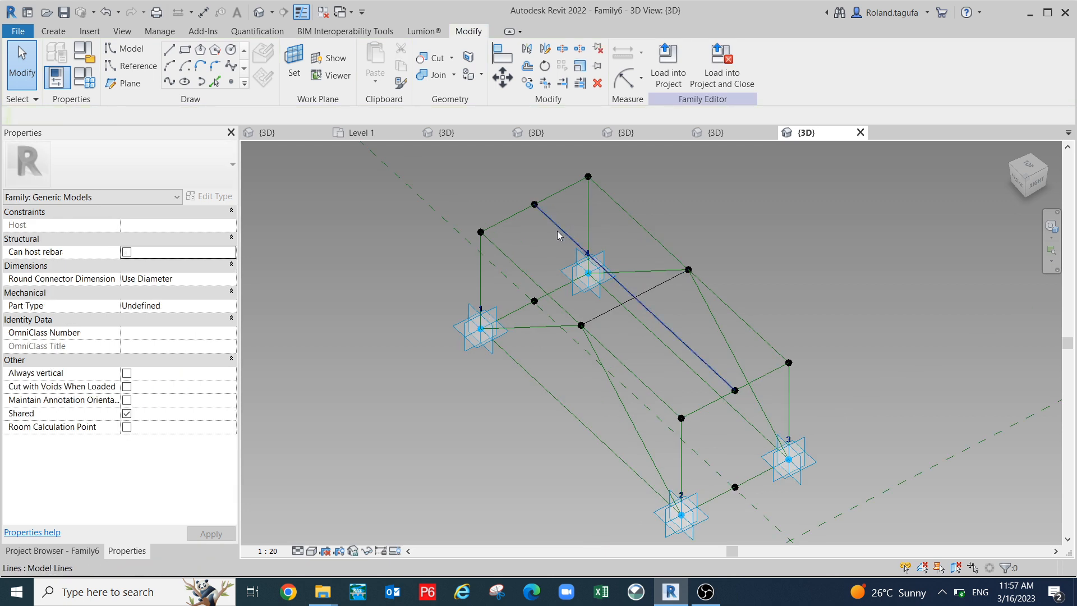
pyautogui.click(608, 270)
pyautogui.keyDown('ctrl'); pyautogui.click(612, 288); pyautogui.keyUp('ctrl')
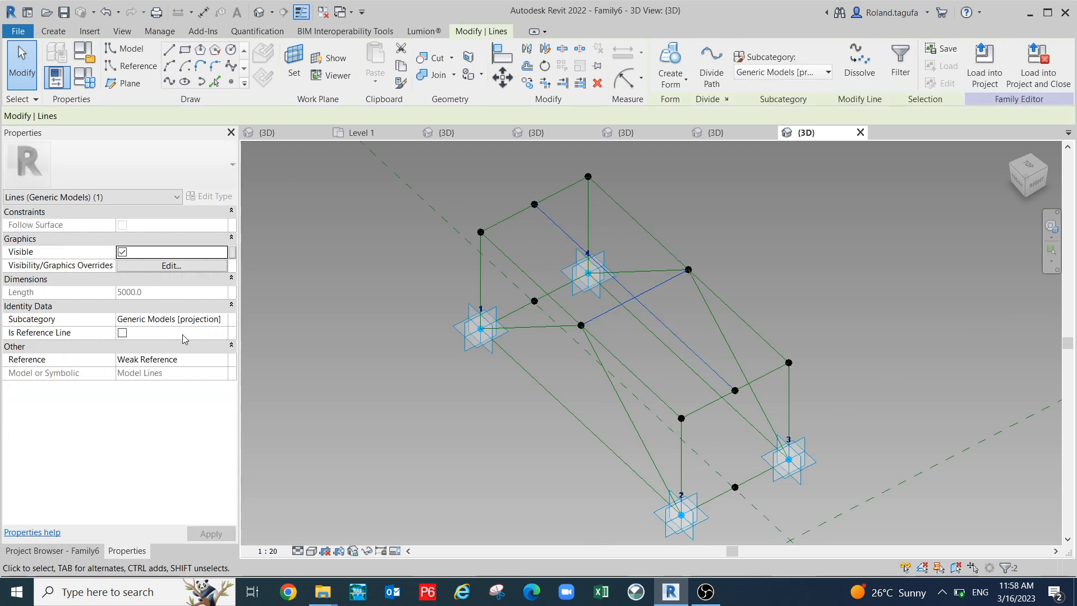
pyautogui.click(122, 333)
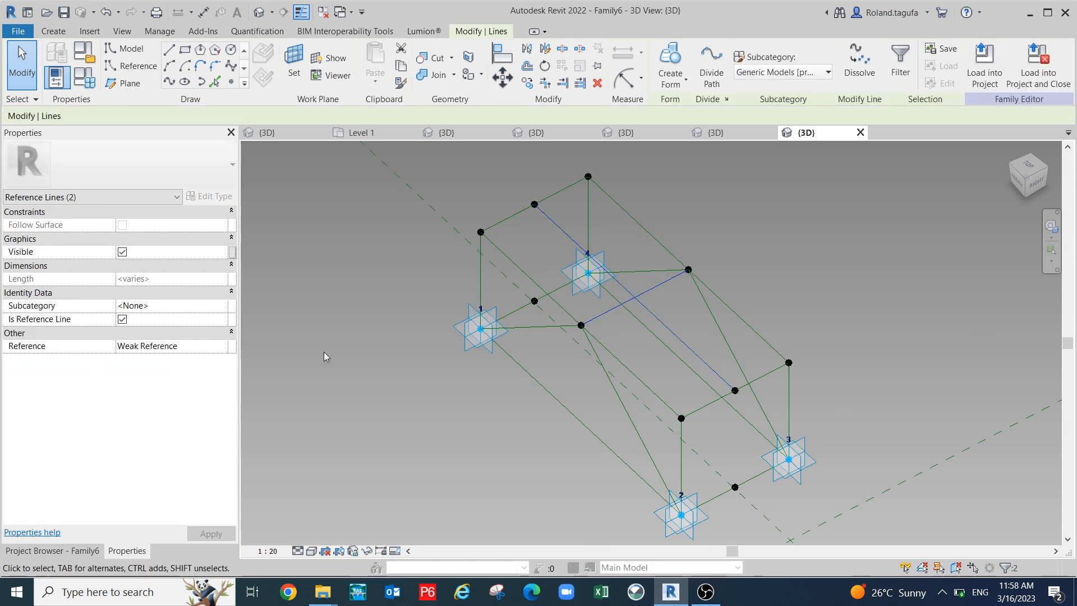
pyautogui.press('Escape')
pyautogui.scroll(1, 498, 405)
pyautogui.moveTo(584, 395); pyautogui.dragTo(675, 376, button='middle')
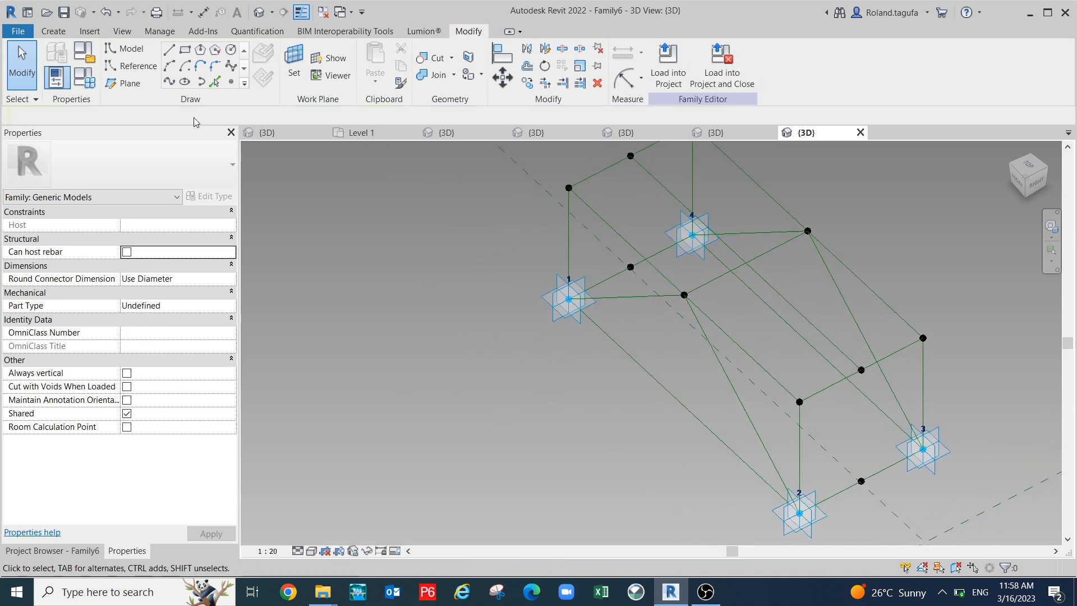
pyautogui.click(138, 66)
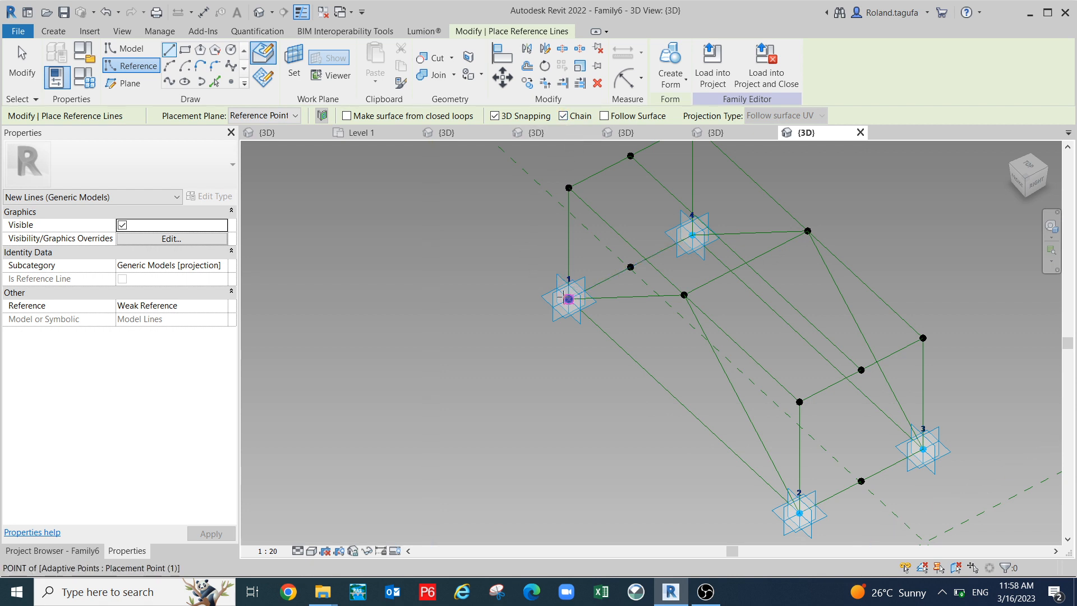
pyautogui.click(569, 187)
pyautogui.click(631, 155)
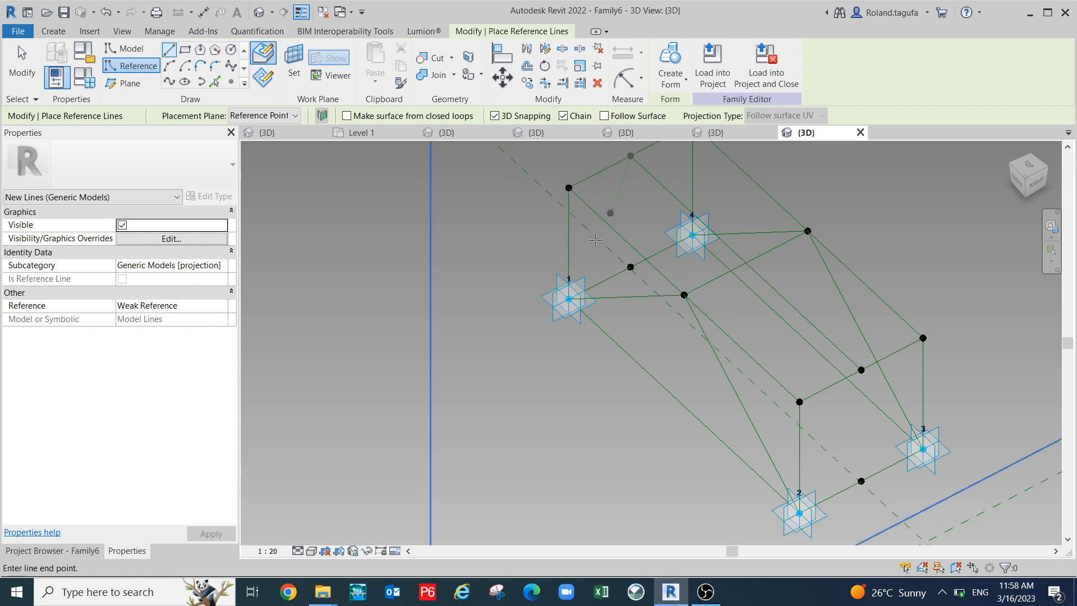
pyautogui.press('Escape')
pyautogui.press('Escape')
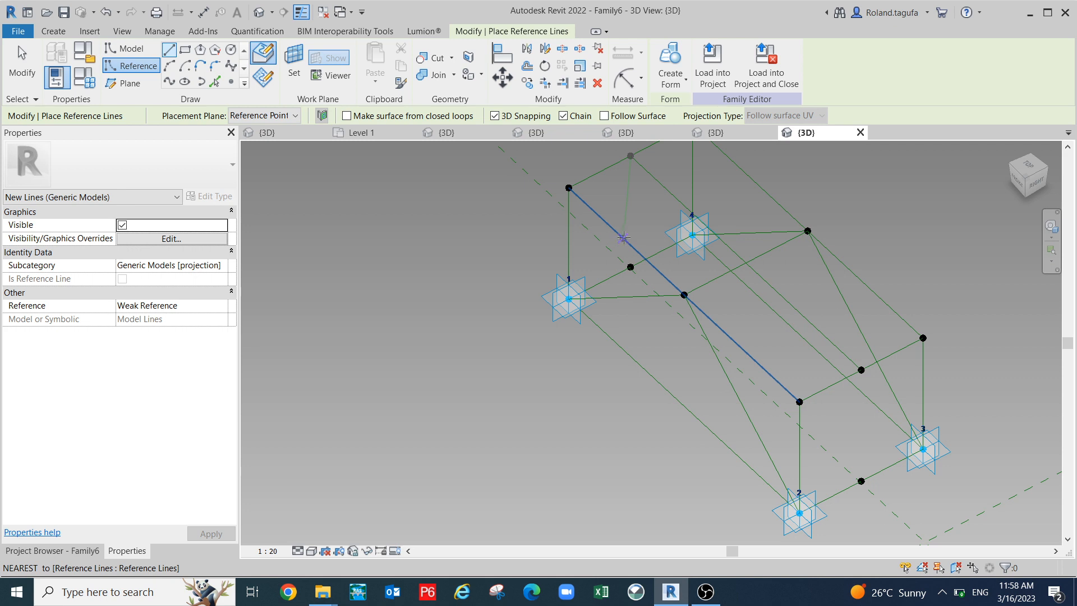
pyautogui.click(567, 242)
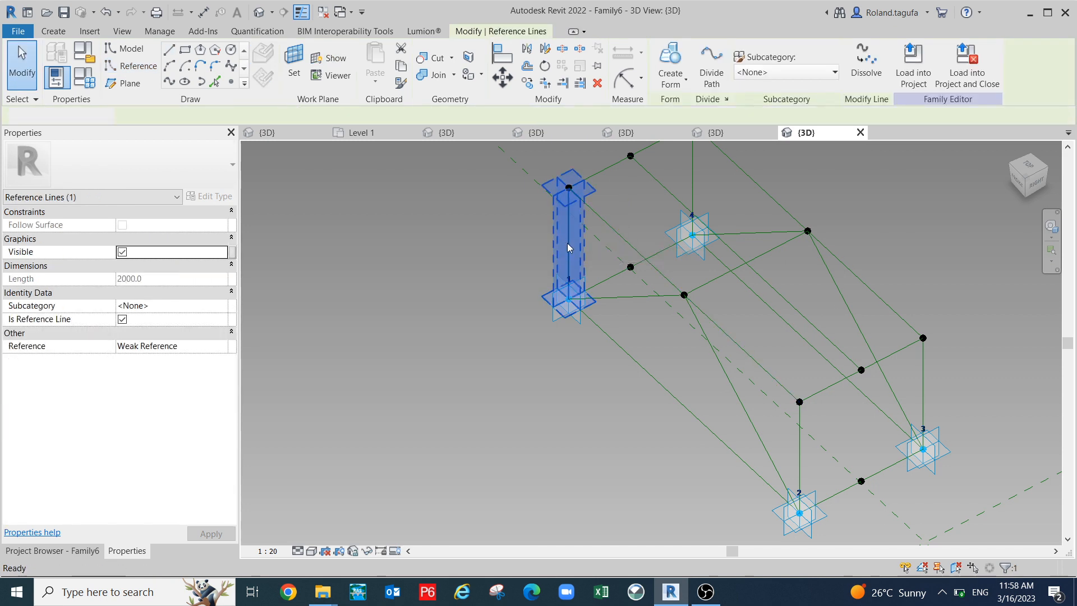
pyautogui.press('Escape')
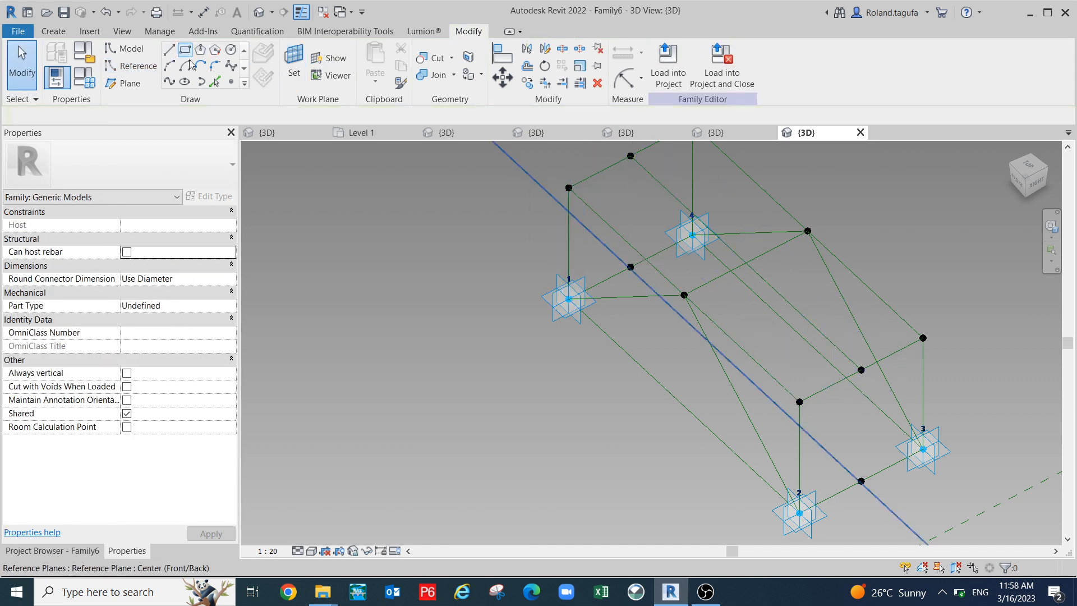
# - Draw a model line from the midpoint of the short upper line above points 1 and 4 down to adaptive point 1
pyautogui.click(170, 52)
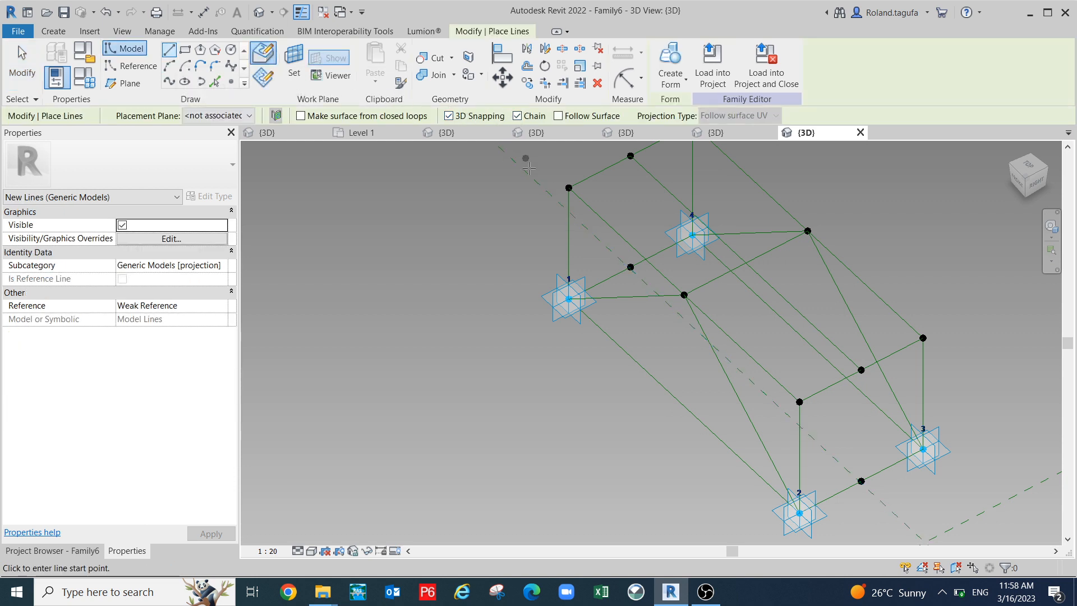
pyautogui.click(630, 156)
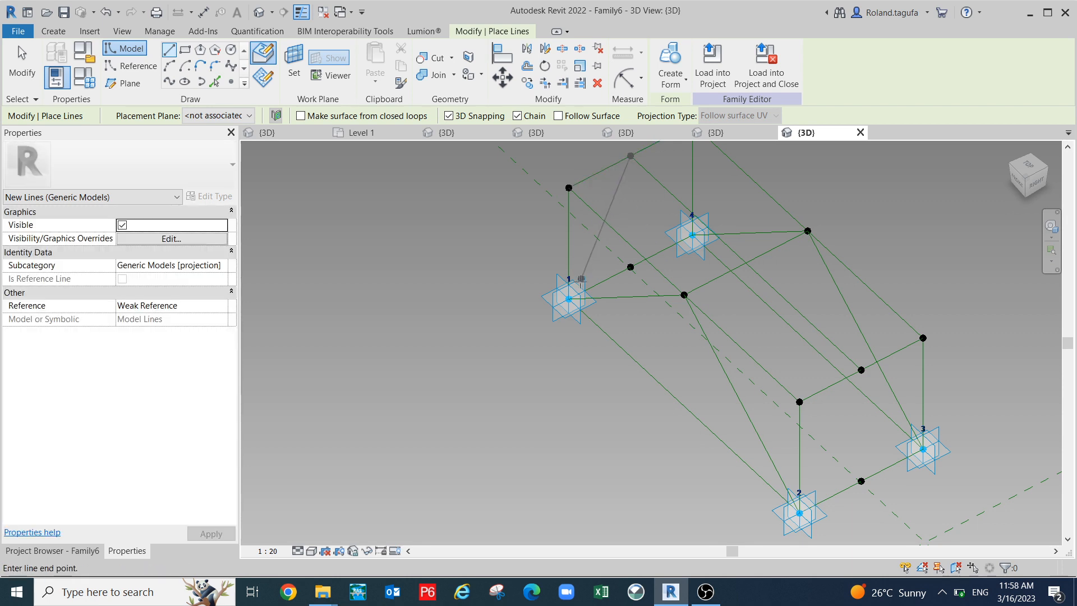
pyautogui.click(575, 289)
pyautogui.moveTo(575, 289); pyautogui.dragTo(499, 331, button='middle')
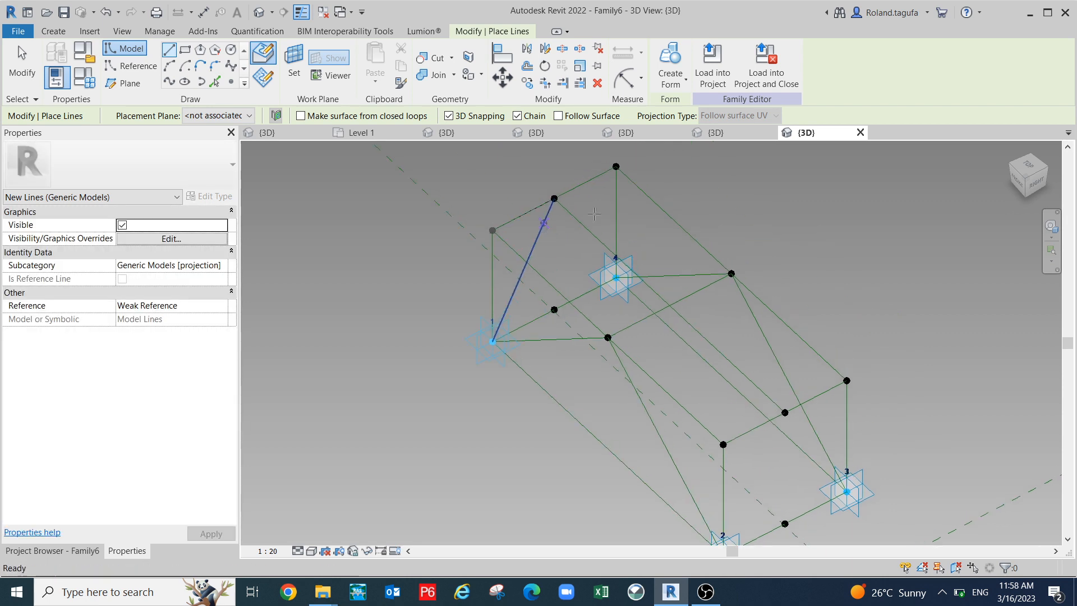
pyautogui.press('Escape')
pyautogui.press('Escape')
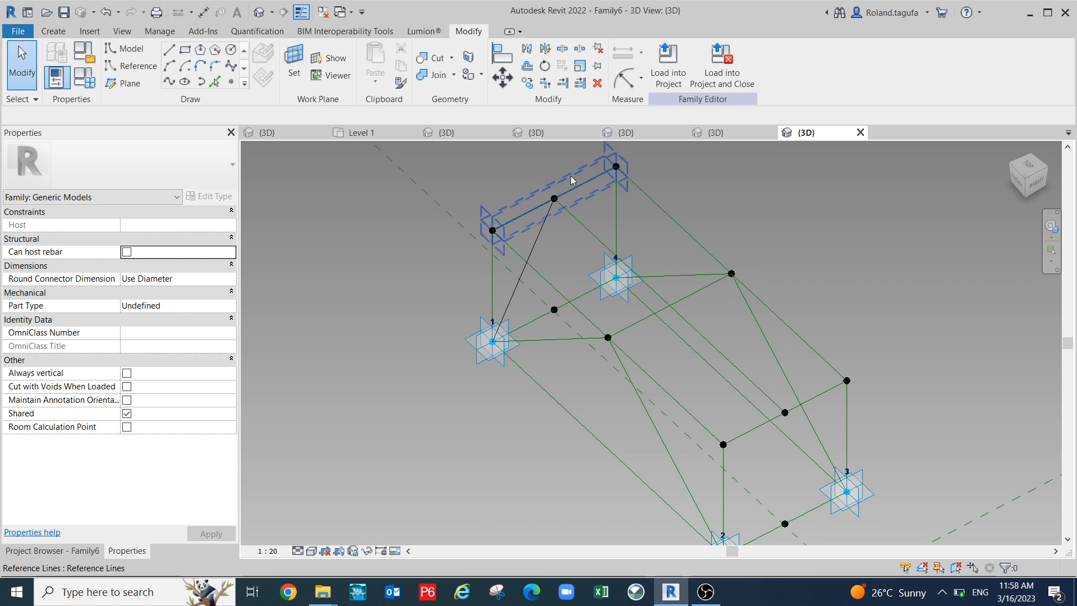
# - Draw a reference line from the same upper midpoint down to adaptive point 4
pyautogui.click(174, 52)
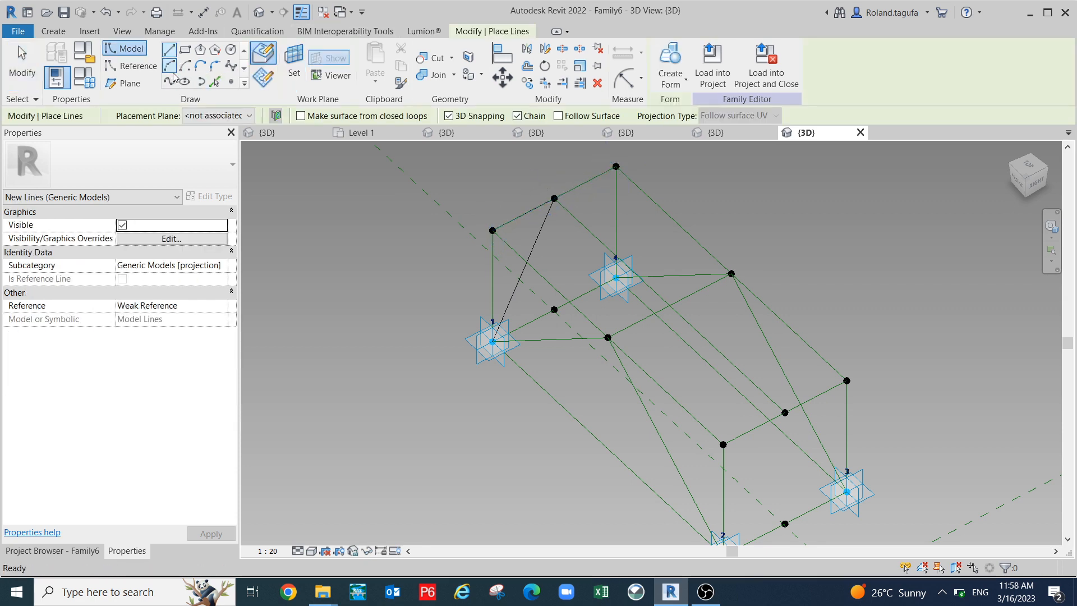
pyautogui.click(141, 66)
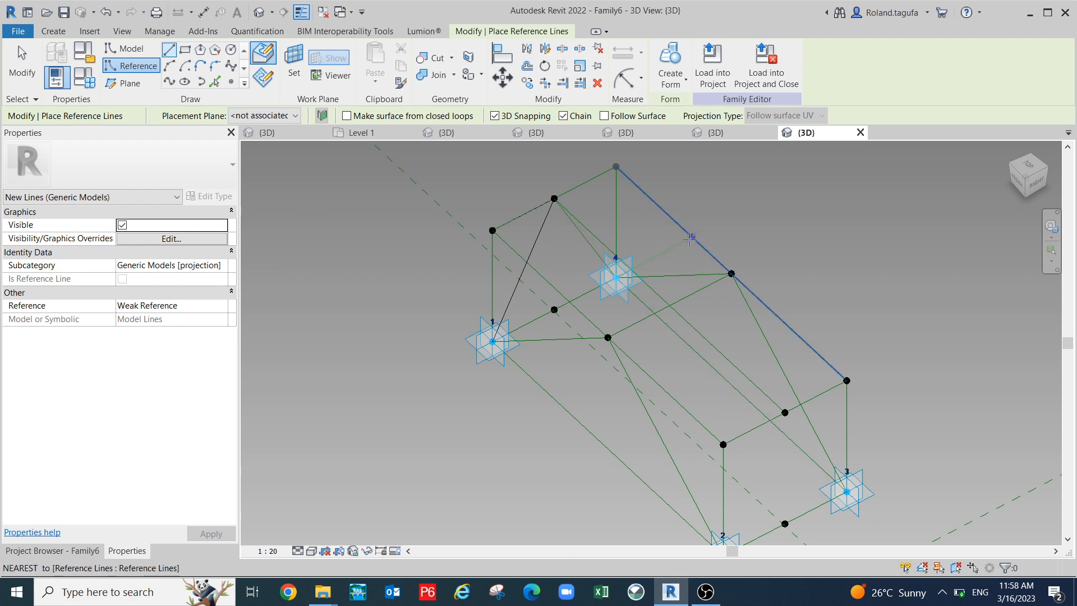
pyautogui.press('Escape')
pyautogui.press('Escape')
# - Convert the model-line diagonal to point 1 and the short model line along the upper edge into reference lines
pyautogui.scroll(2, 597, 181)
pyautogui.click(548, 207)
pyautogui.press('Escape')
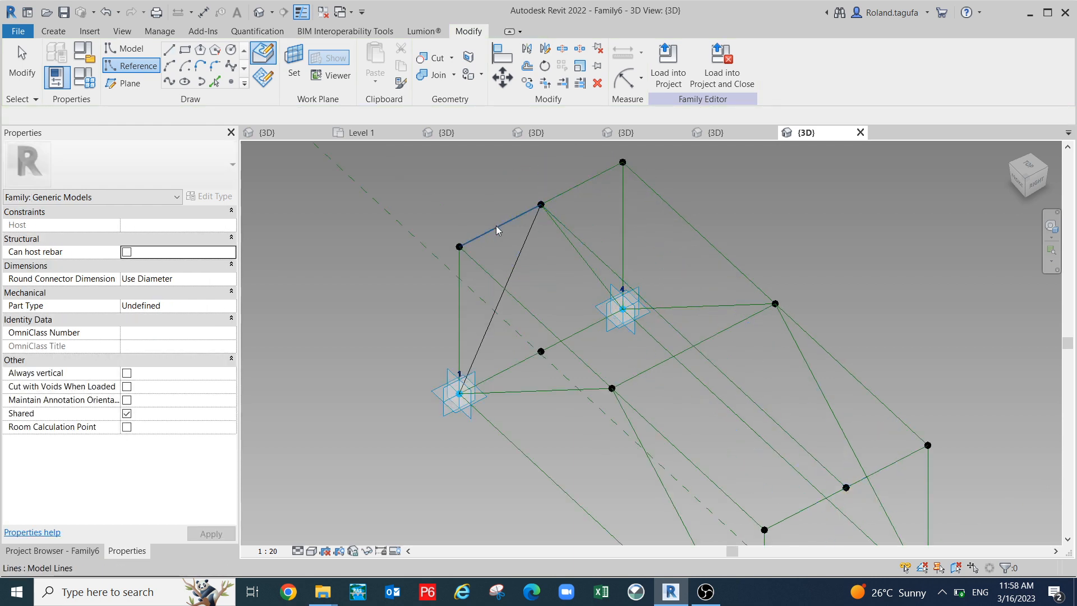
pyautogui.press('Escape')
pyautogui.click(521, 255)
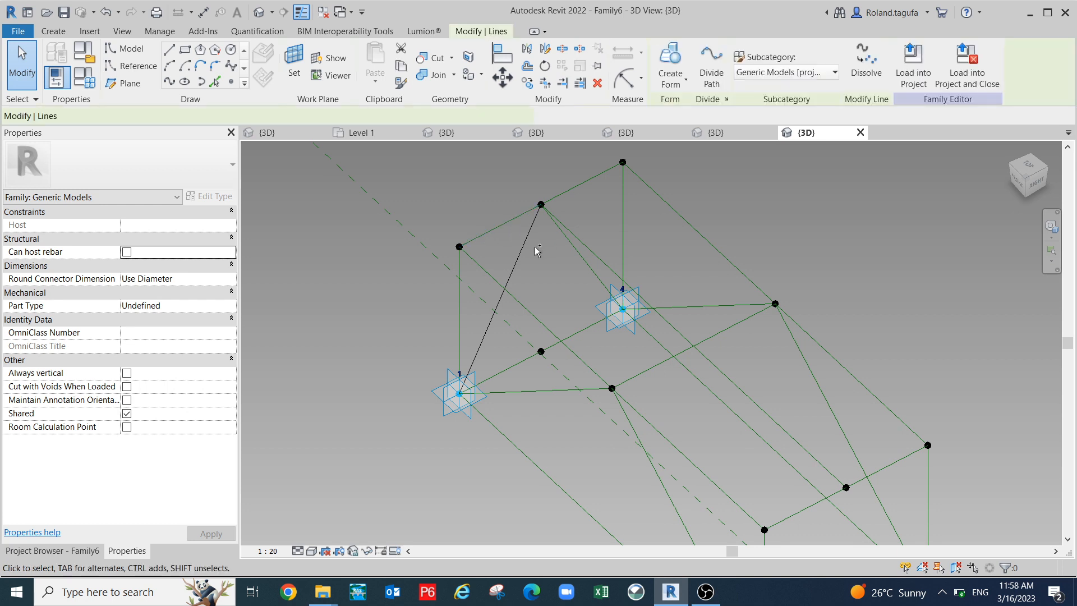
pyautogui.keyDown('ctrl'); pyautogui.click(553, 221); pyautogui.keyUp('ctrl')
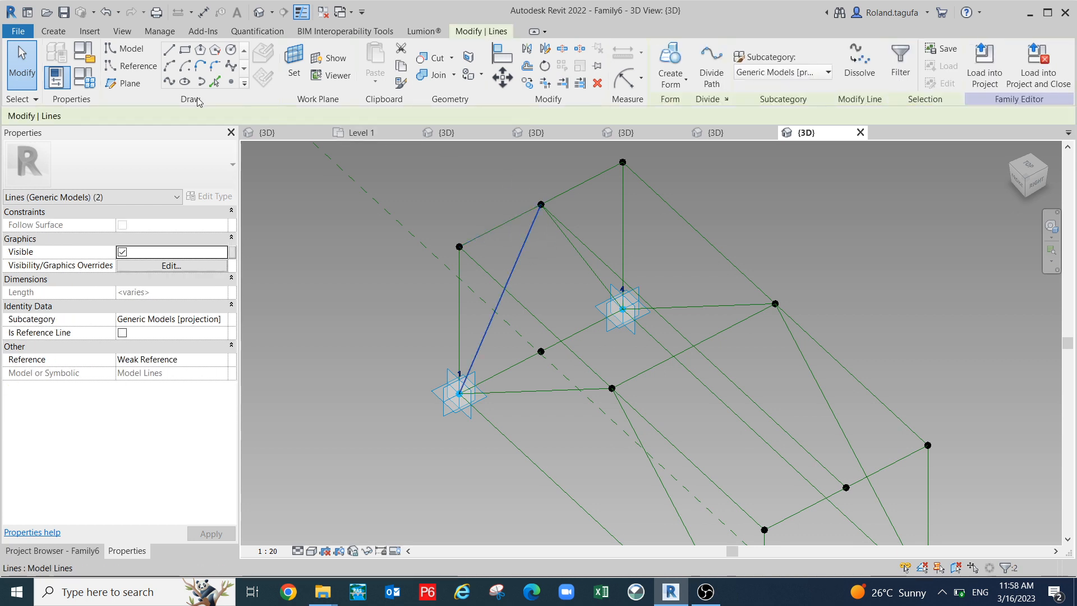
pyautogui.click(122, 334)
pyautogui.scroll(-2, 313, 320)
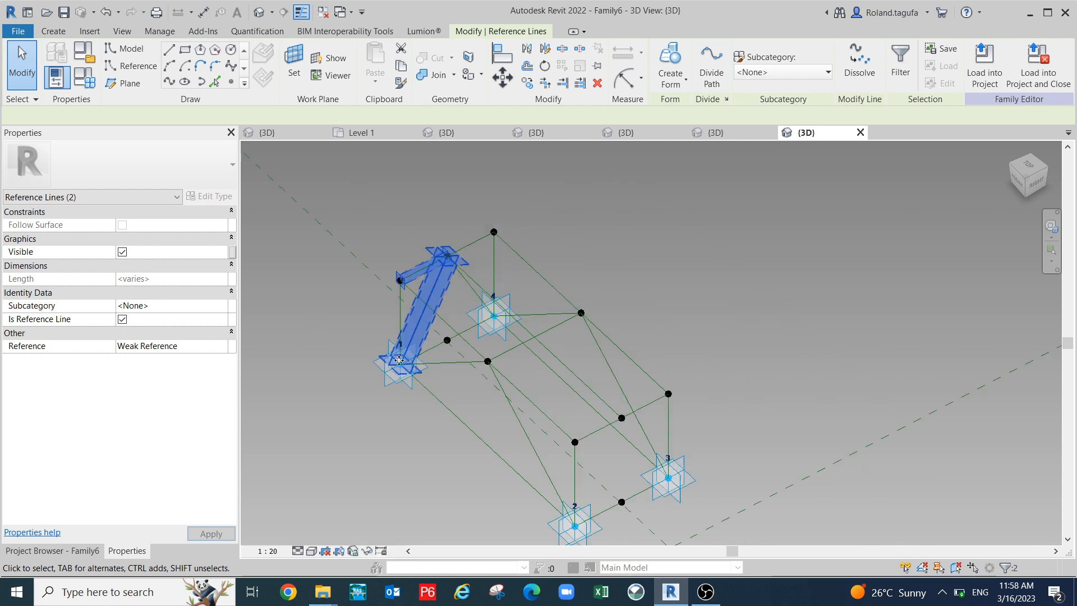
pyautogui.click(463, 474)
# - Draw two reference-line diagonals from the midpoint of the short upper line above points 2 and 3 to adaptive points 2 and 3
pyautogui.moveTo(417, 484)
pyautogui.keyDown('shift'); pyautogui.mouseDown(button='middle')
pyautogui.moveTo(306, 434)
pyautogui.moveTo(452, 444)
pyautogui.moveTo(404, 435)
pyautogui.moveTo(388, 411)
pyautogui.moveTo(406, 346)
pyautogui.mouseUp(button='middle'); pyautogui.keyUp('shift')
pyautogui.scroll(2, 567, 383)
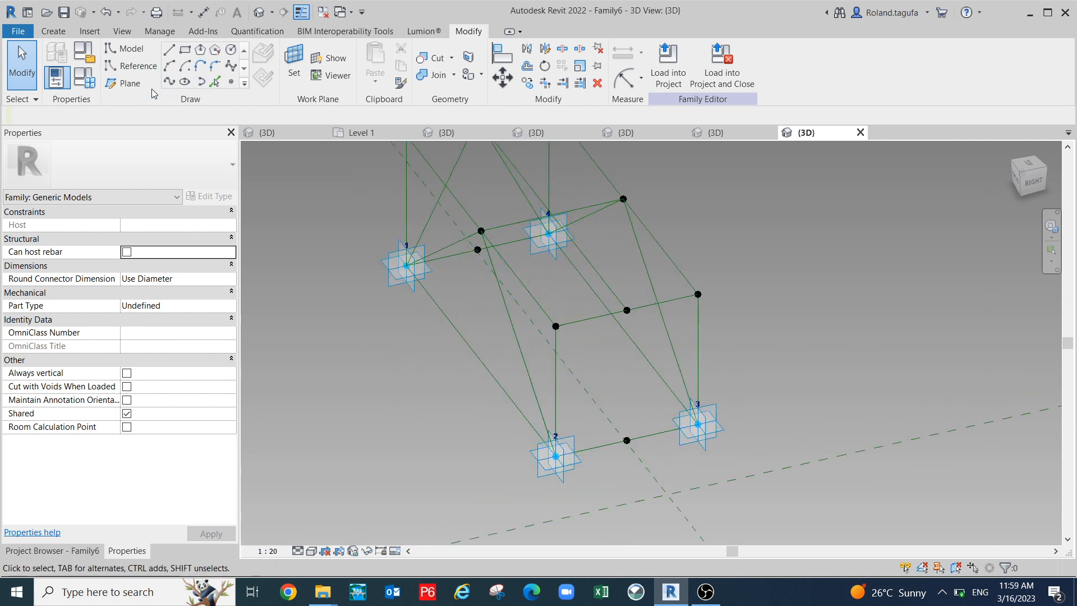
pyautogui.click(131, 66)
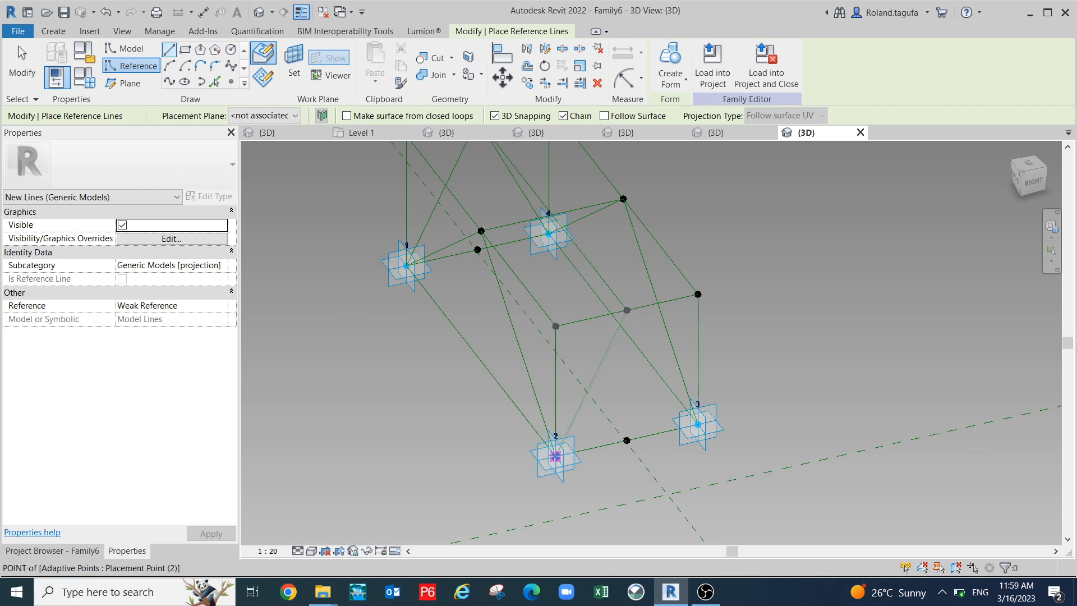
pyautogui.click(555, 456)
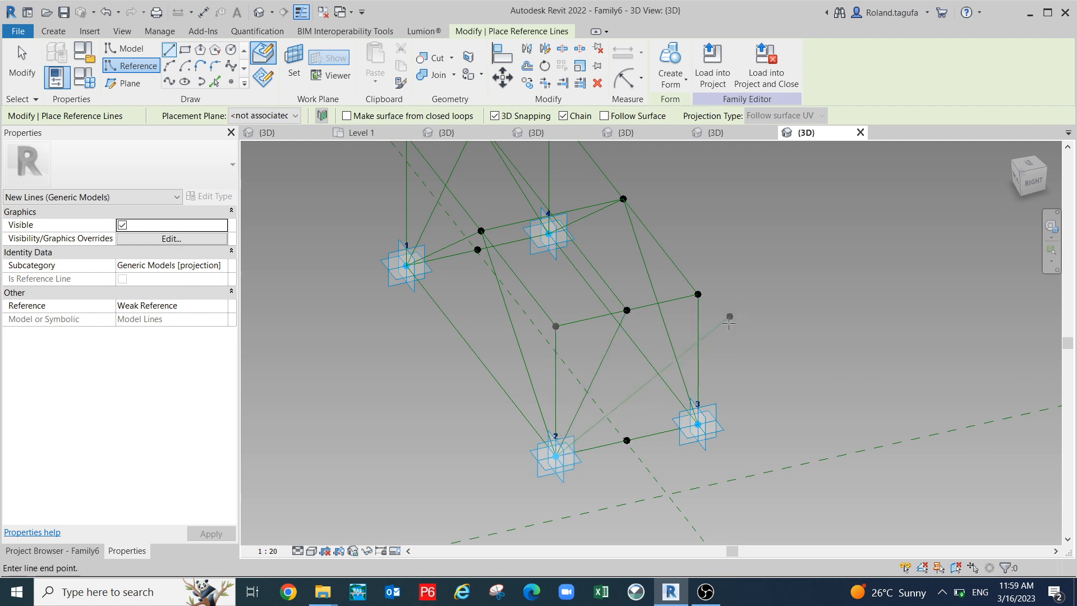
pyautogui.click(697, 293)
pyautogui.click(646, 326)
pyautogui.press('Escape')
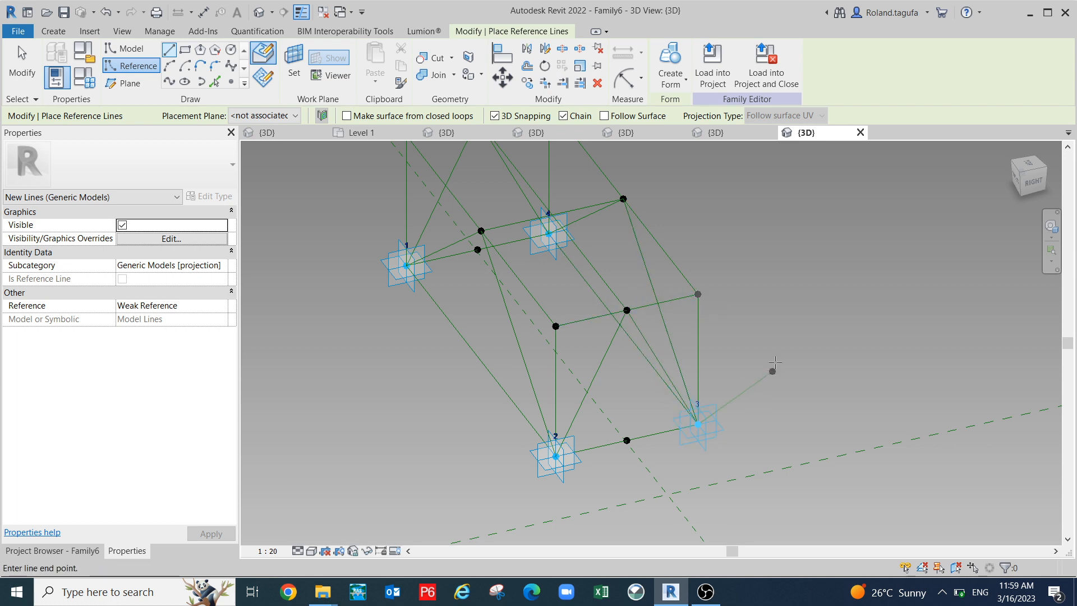
pyautogui.scroll(-4, 775, 367)
pyautogui.press('Escape')
# - Test the end diagonals by moving adaptive points 2, 1 and 3 in turn, undoing each move
pyautogui.keyDown('shift'); pyautogui.moveTo(736, 440); pyautogui.dragTo(754, 421, button='middle'); pyautogui.keyUp('shift')
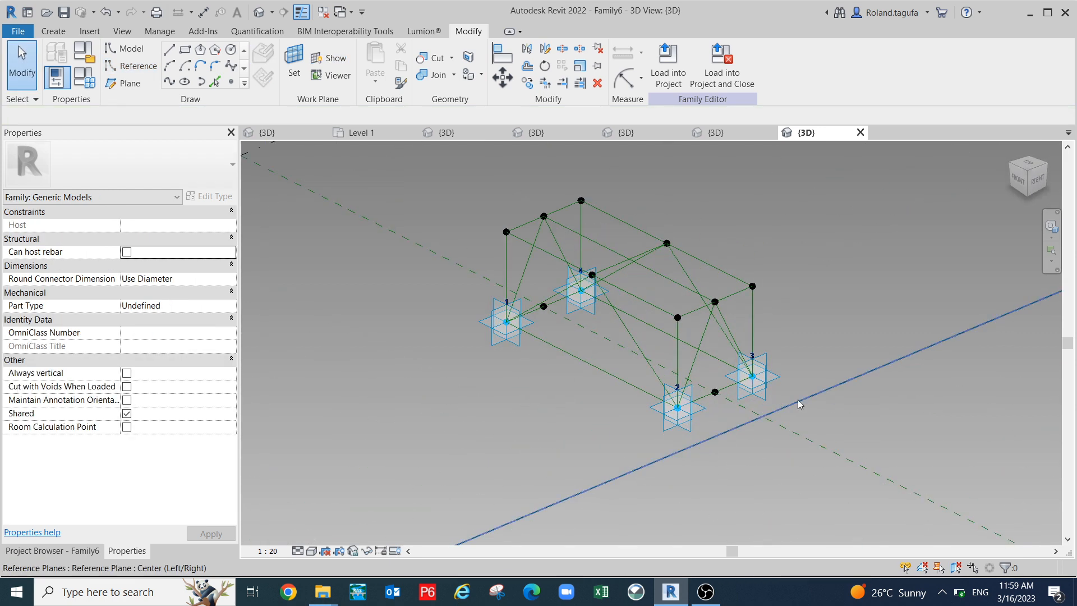
pyautogui.moveTo(680, 421); pyautogui.dragTo(697, 334)
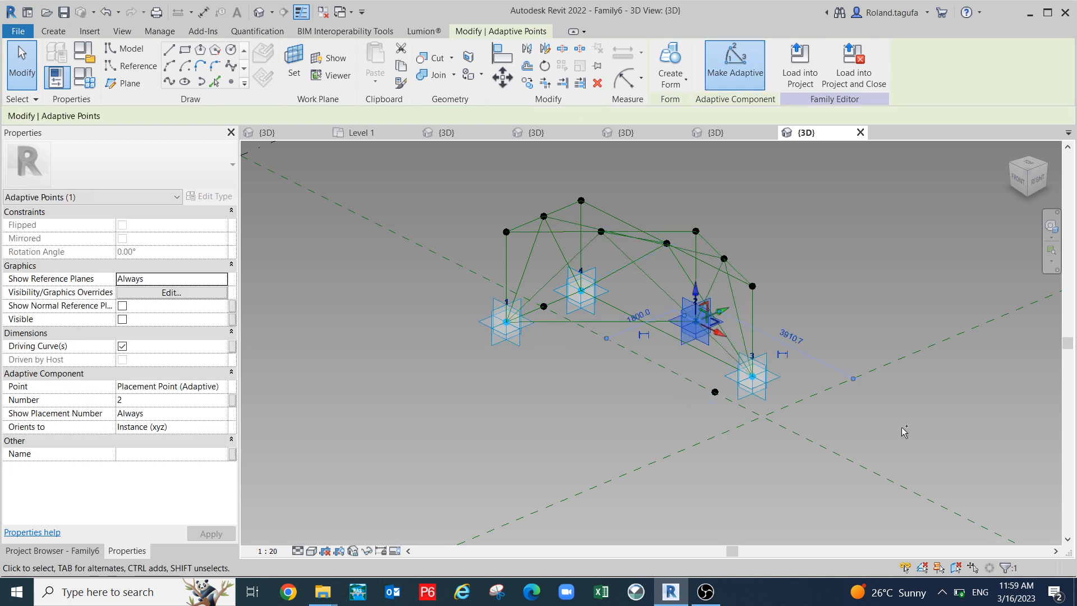
pyautogui.hotkey('ctrl', 'z')
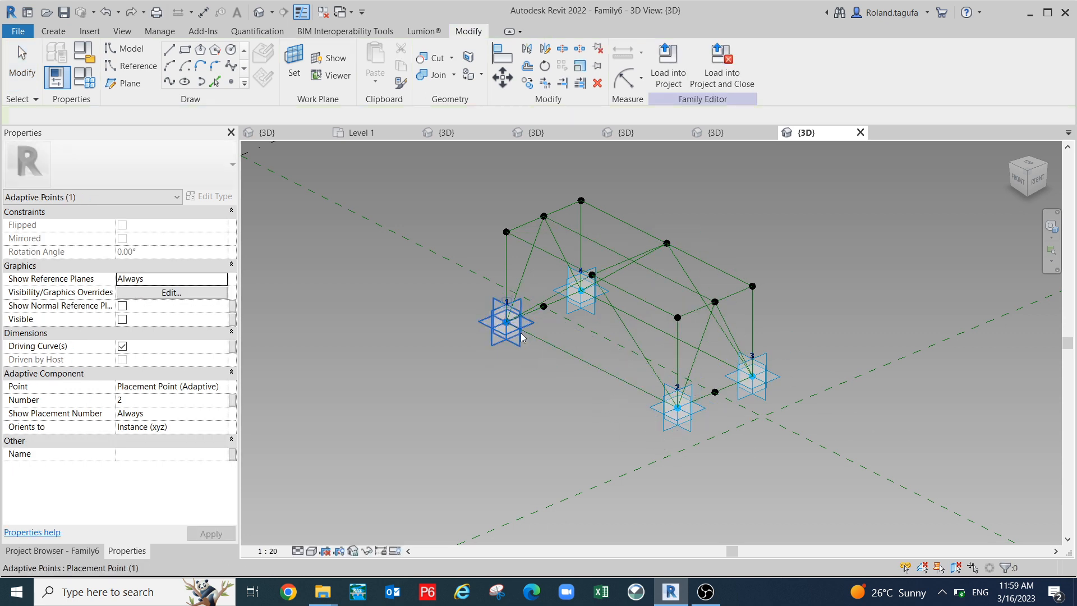
pyautogui.click(510, 329)
pyautogui.moveTo(530, 337); pyautogui.dragTo(415, 297)
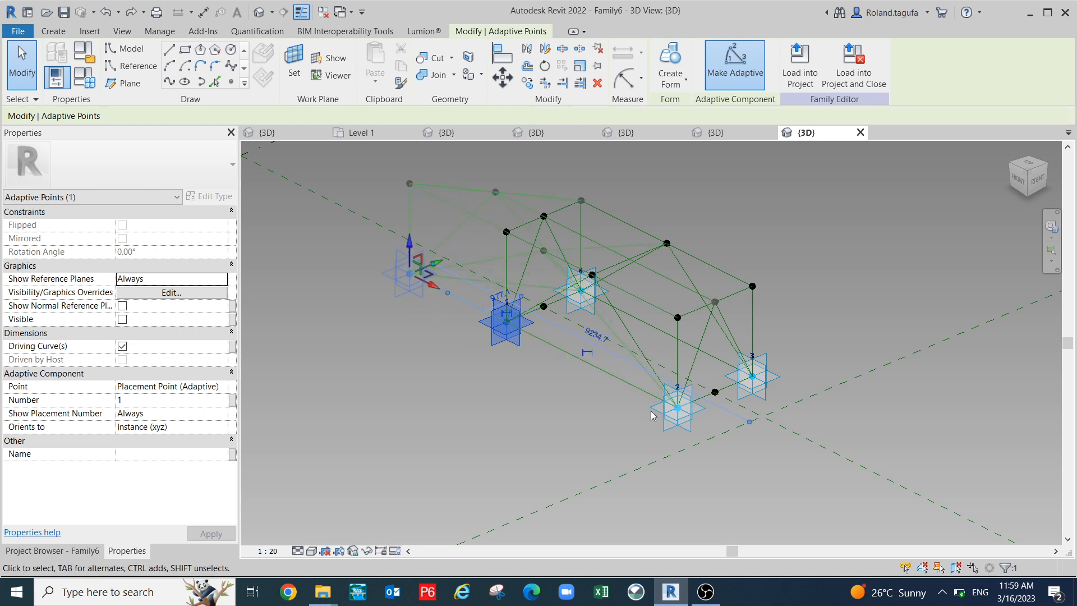
pyautogui.hotkey('ctrl', 'z')
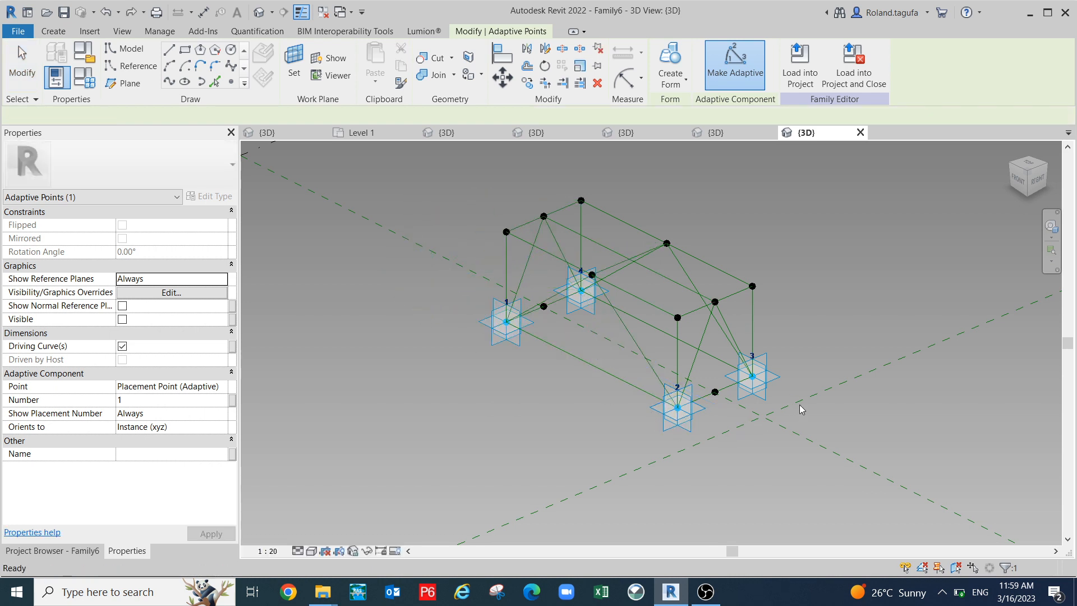
pyautogui.click(783, 387)
pyautogui.moveTo(806, 351); pyautogui.dragTo(919, 303)
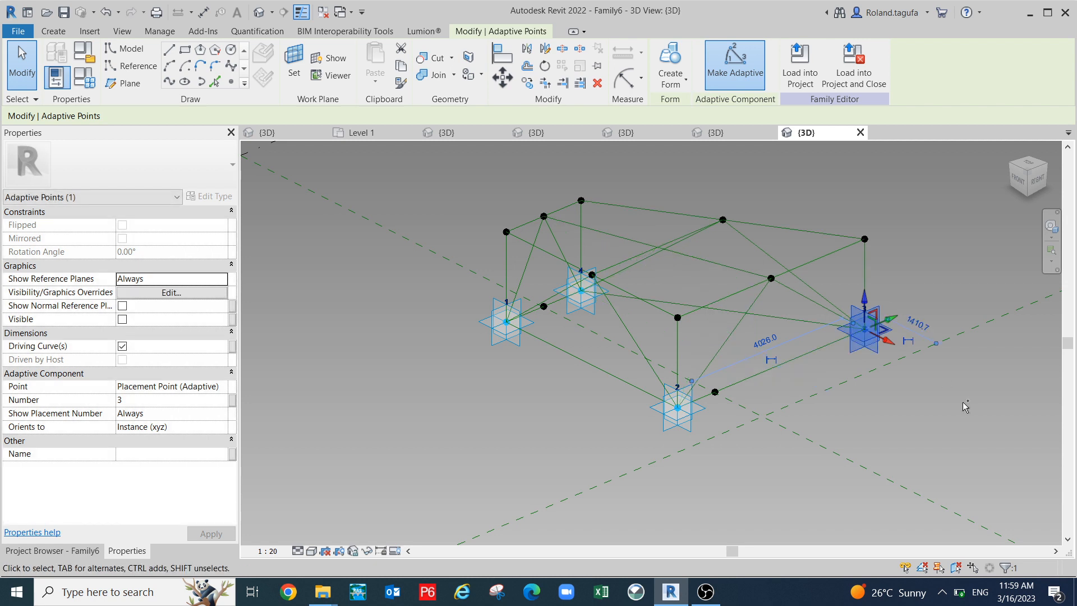
pyautogui.hotkey('ctrl', 'z')
# - Create a solid form from the side triangles over points 3–4 and 1–2 and the top reference line joining their apexes
pyautogui.moveTo(790, 445); pyautogui.dragTo(841, 409, button='middle')
pyautogui.scroll(1, 842, 409)
pyautogui.keyDown('shift'); pyautogui.moveTo(736, 486); pyautogui.dragTo(706, 483, button='middle'); pyautogui.keyUp('shift')
pyautogui.moveTo(737, 279); pyautogui.dragTo(745, 348, button='middle')
pyautogui.moveTo(827, 498); pyautogui.dragTo(803, 353, button='middle')
pyautogui.keyDown('shift'); pyautogui.moveTo(787, 448); pyautogui.dragTo(781, 509, button='middle'); pyautogui.keyUp('shift')
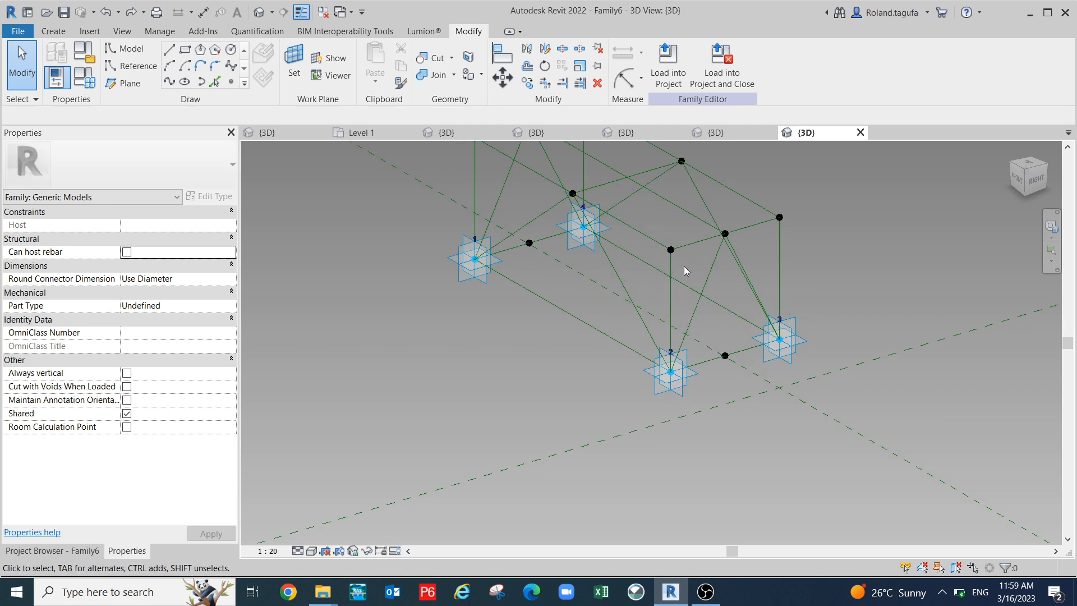
pyautogui.keyDown('shift'); pyautogui.moveTo(729, 314); pyautogui.dragTo(830, 371, button='middle'); pyautogui.keyUp('shift')
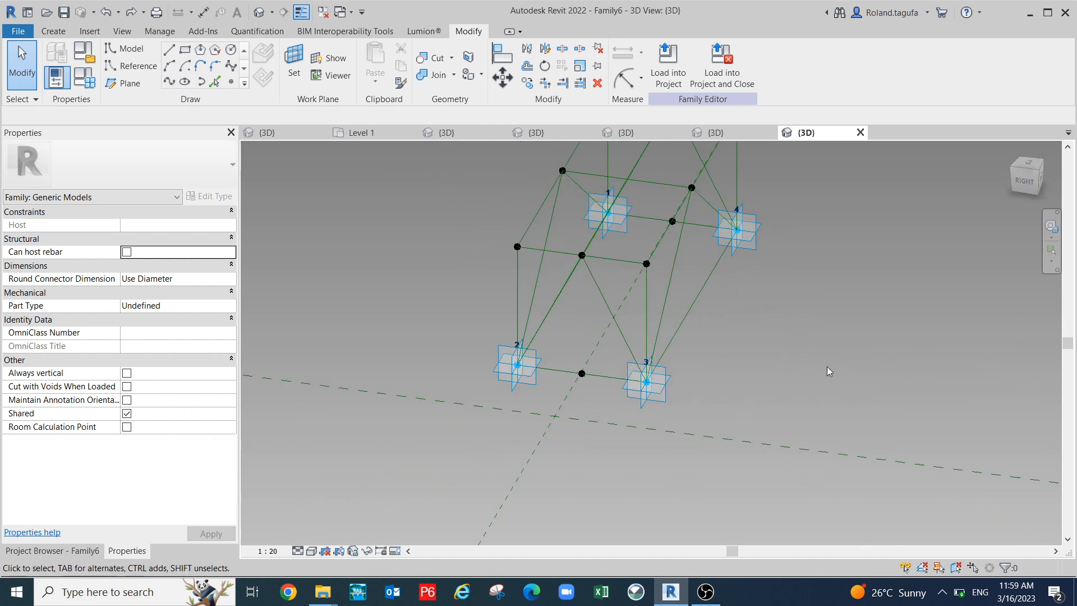
pyautogui.click(692, 288)
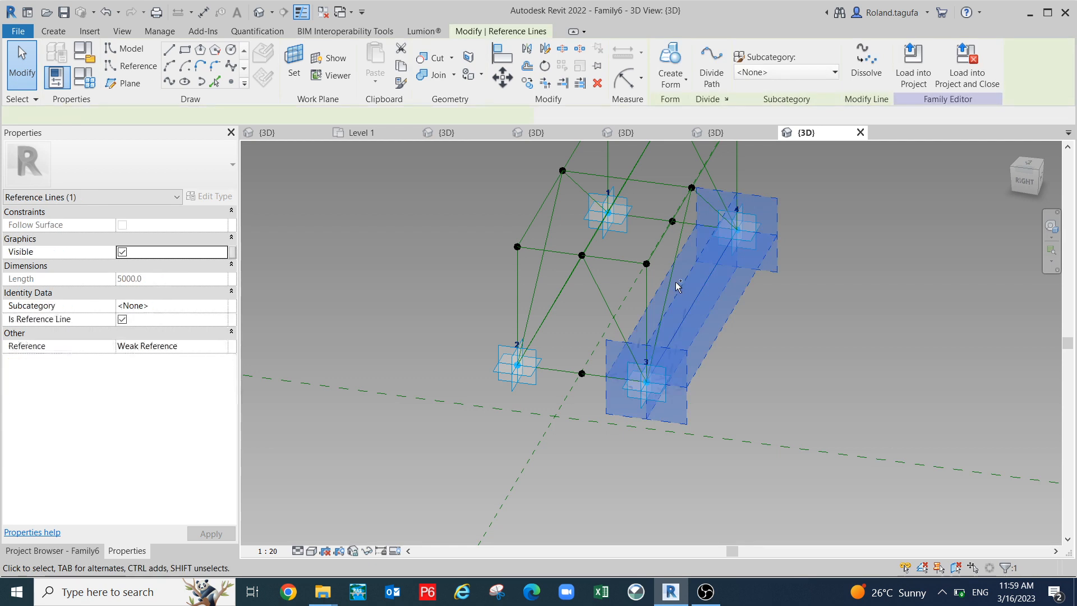
pyautogui.keyDown('ctrl'); pyautogui.click(708, 220); pyautogui.keyUp('ctrl')
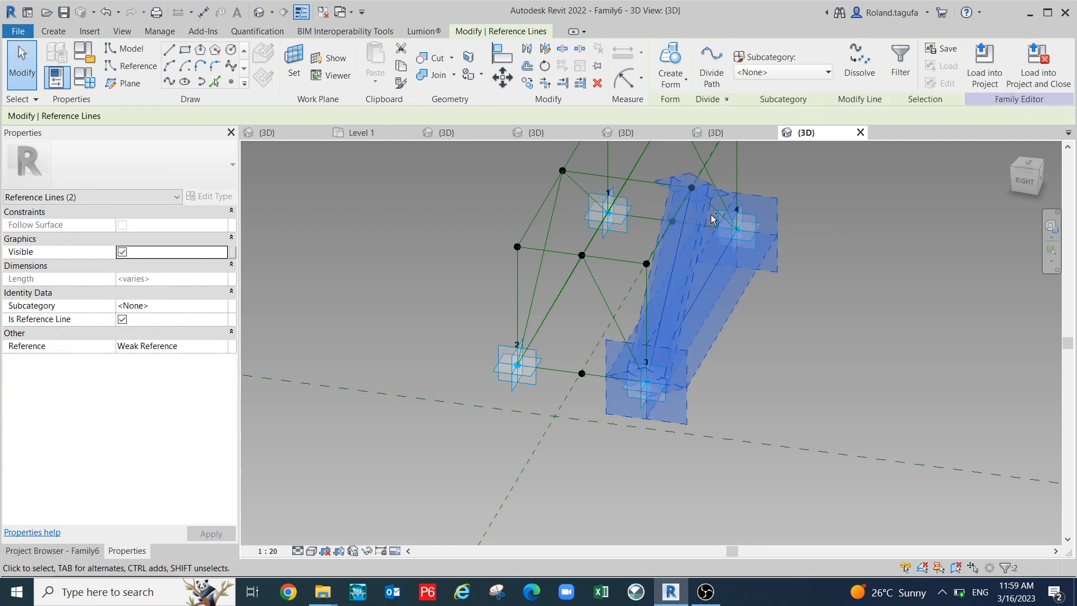
pyautogui.keyDown('ctrl'); pyautogui.click(775, 260); pyautogui.keyUp('ctrl')
pyautogui.keyDown('shift'); pyautogui.moveTo(775, 260); pyautogui.dragTo(696, 370, button='middle'); pyautogui.keyUp('shift')
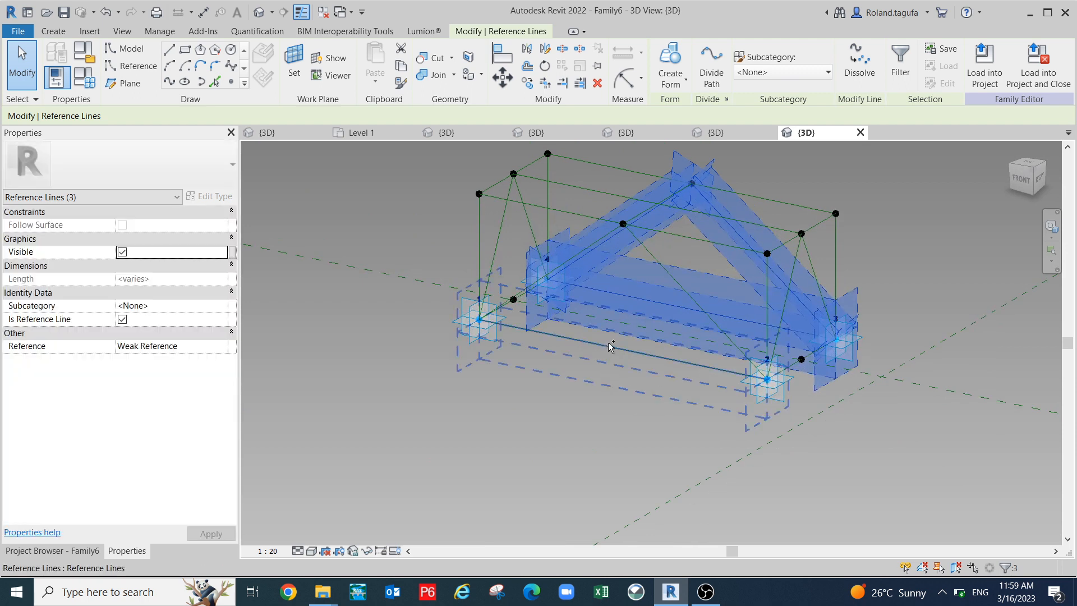
pyautogui.keyDown('shift'); pyautogui.moveTo(662, 412); pyautogui.dragTo(644, 464, button='middle'); pyautogui.keyUp('shift')
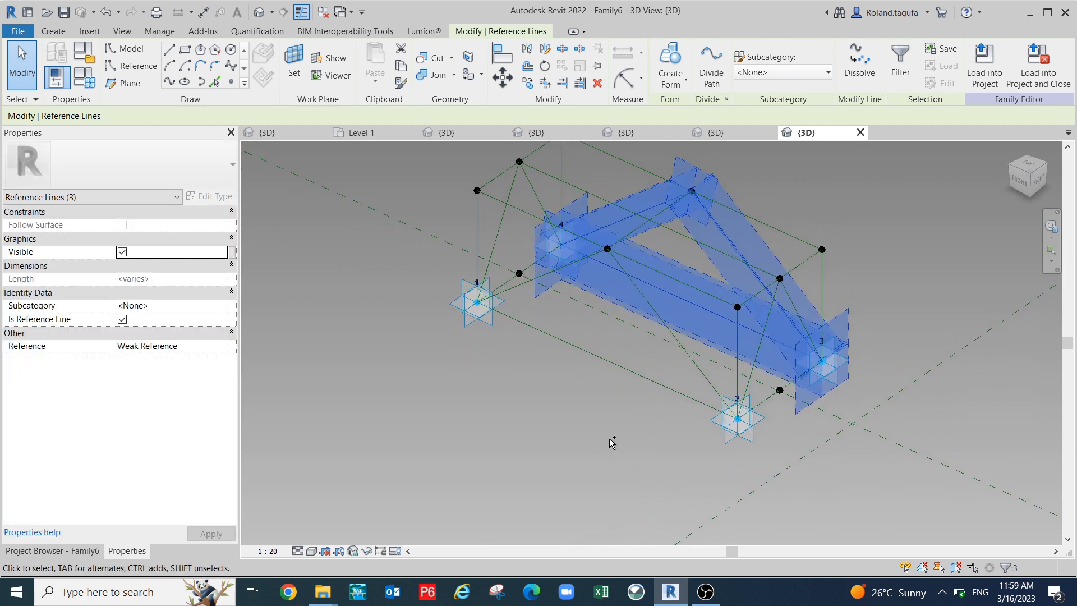
pyautogui.keyDown('ctrl'); pyautogui.click(601, 368); pyautogui.keyUp('ctrl')
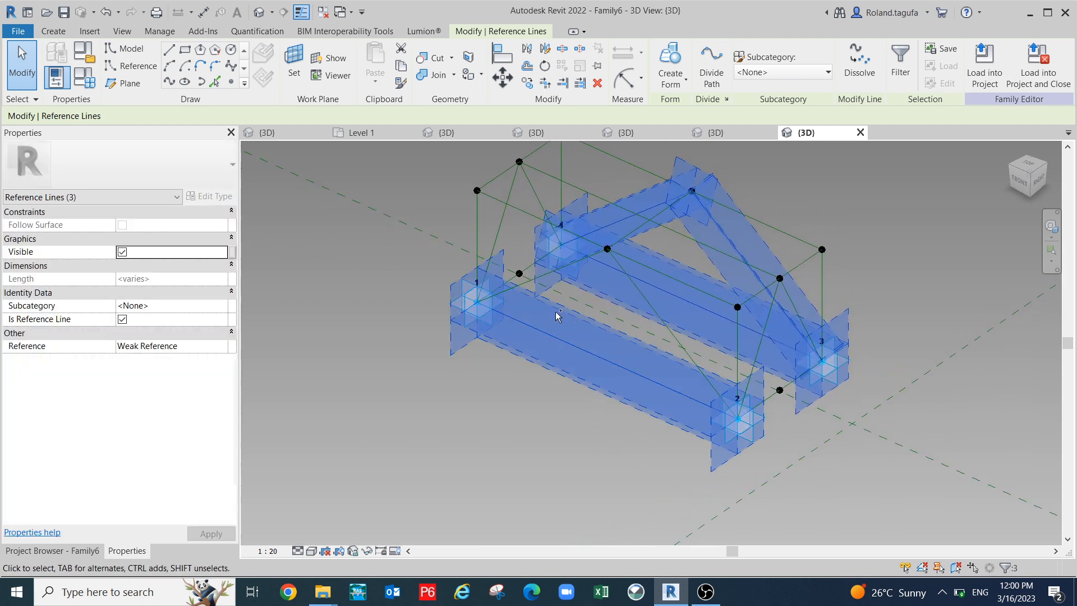
pyautogui.keyDown('ctrl'); pyautogui.click(535, 281); pyautogui.keyUp('ctrl')
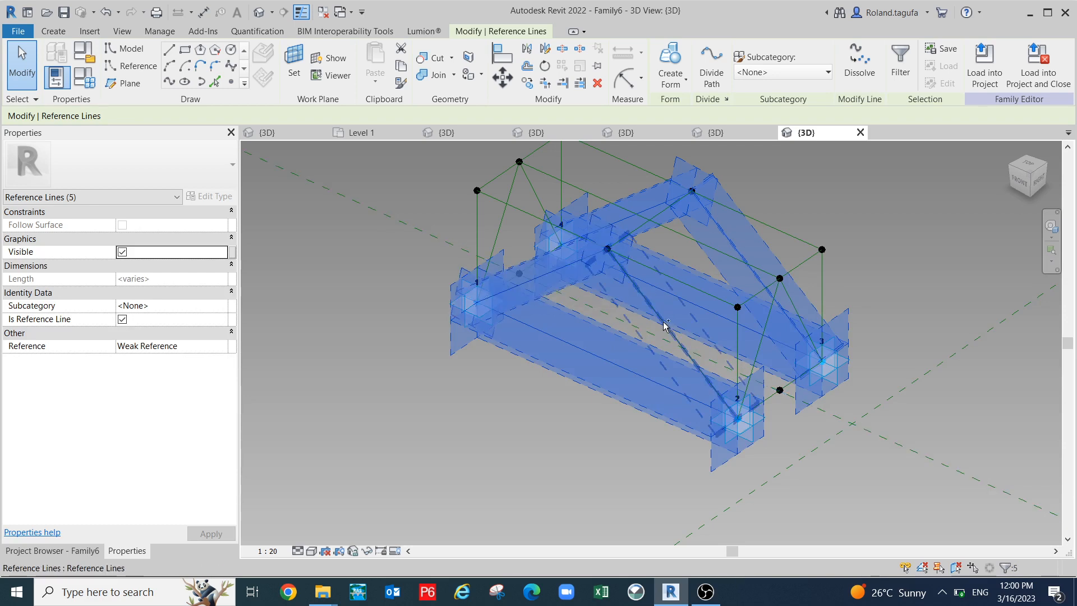
pyautogui.keyDown('ctrl'); pyautogui.click(664, 320); pyautogui.keyUp('ctrl')
pyautogui.keyDown('shift'); pyautogui.moveTo(870, 459); pyautogui.dragTo(825, 406, button='middle'); pyautogui.keyUp('shift')
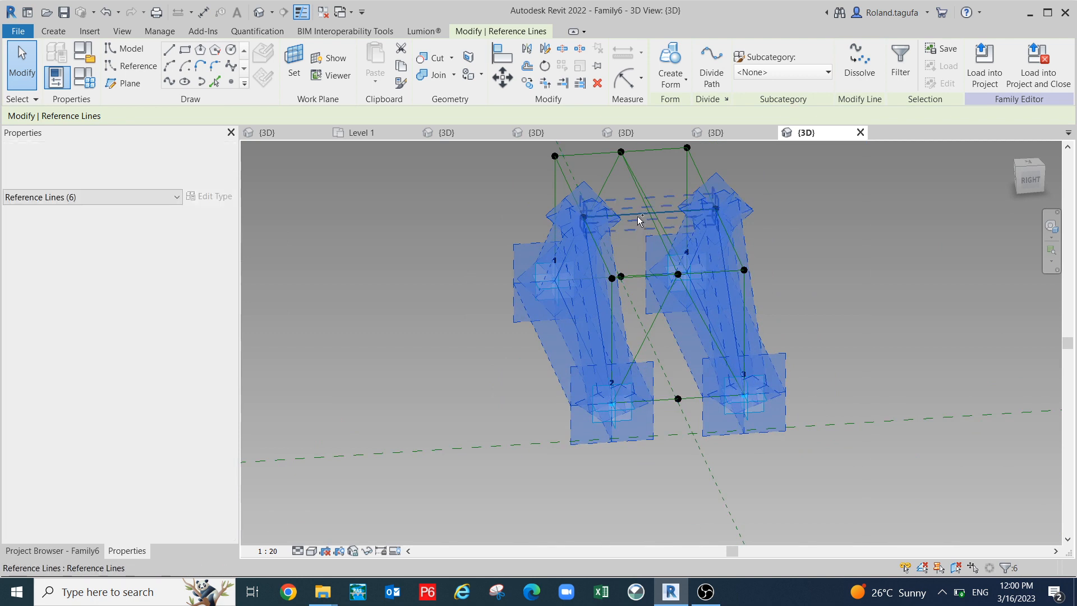
pyautogui.keyDown('ctrl'); pyautogui.click(638, 217); pyautogui.keyUp('ctrl')
pyautogui.click(670, 62)
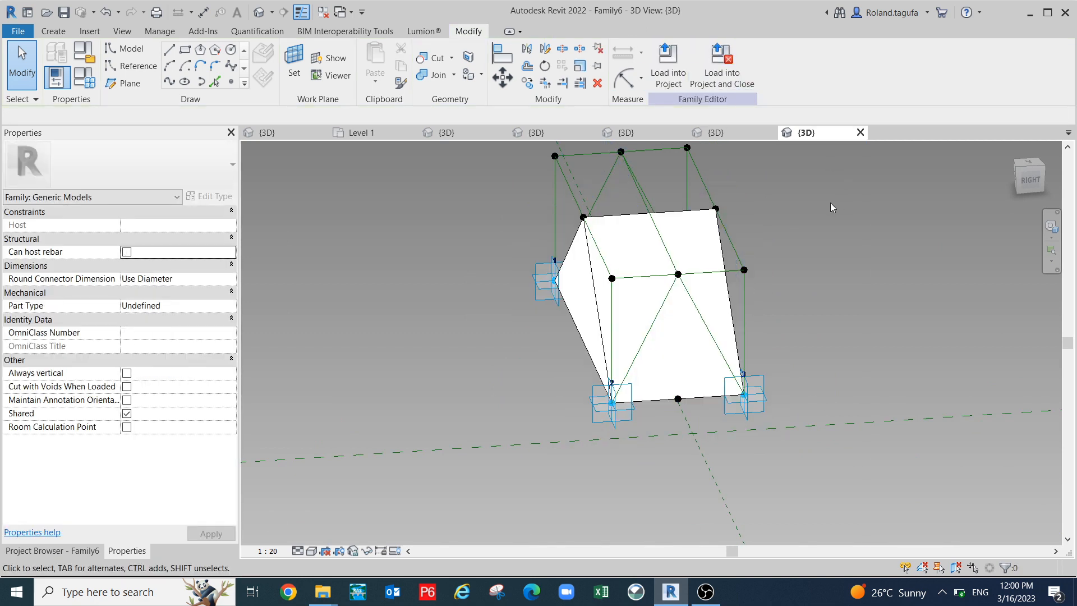
# - Cut the solid with a void form from the end triangles at points 1 and 2 and the top line joining the short-edge midpoints
pyautogui.keyDown('shift'); pyautogui.moveTo(782, 323); pyautogui.dragTo(564, 298, button='middle'); pyautogui.keyUp('shift')
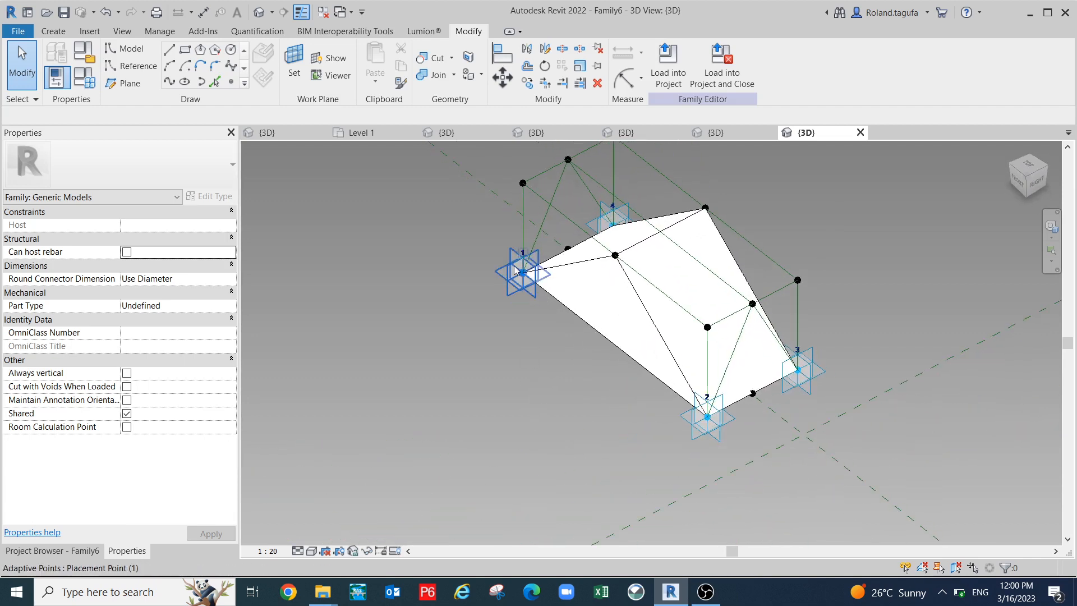
pyautogui.click(558, 197)
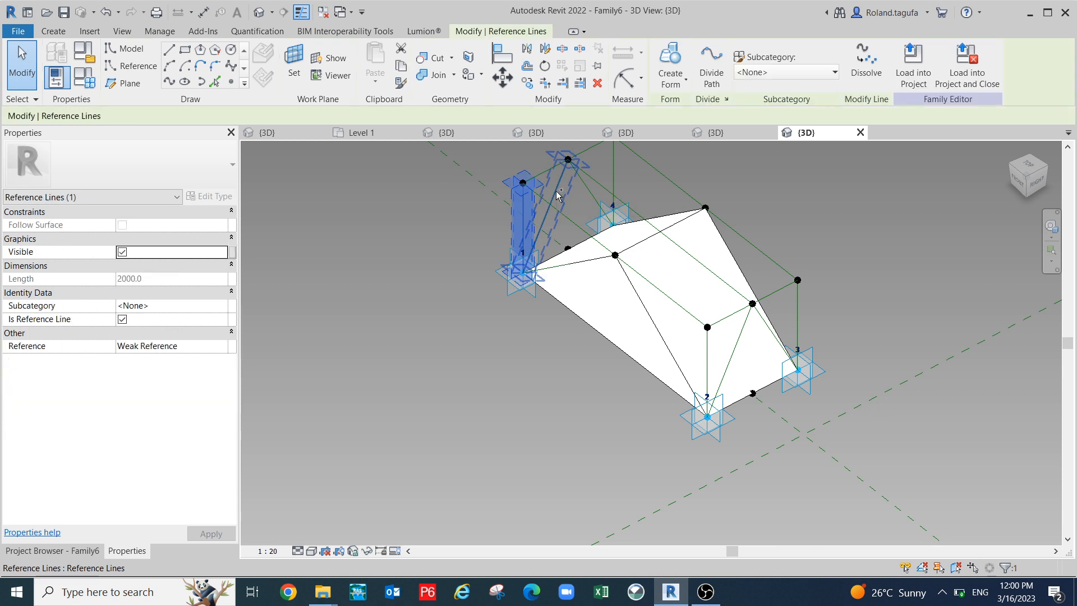
pyautogui.keyDown('ctrl'); pyautogui.click(550, 178); pyautogui.keyUp('ctrl')
pyautogui.keyDown('ctrl'); pyautogui.click(666, 230); pyautogui.keyUp('ctrl')
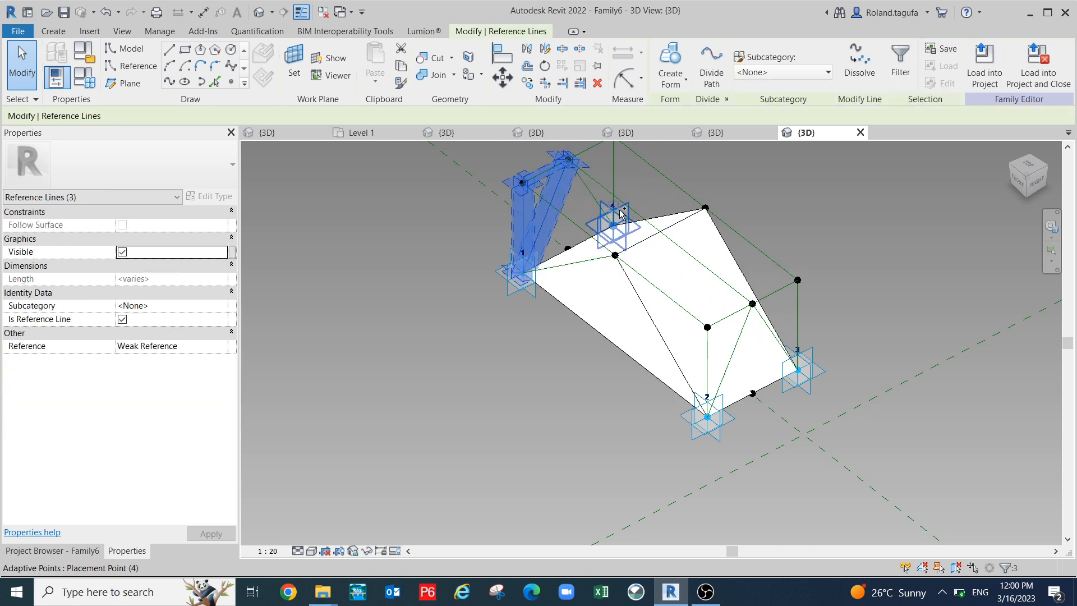
pyautogui.keyDown('ctrl'); pyautogui.click(636, 212); pyautogui.keyUp('ctrl')
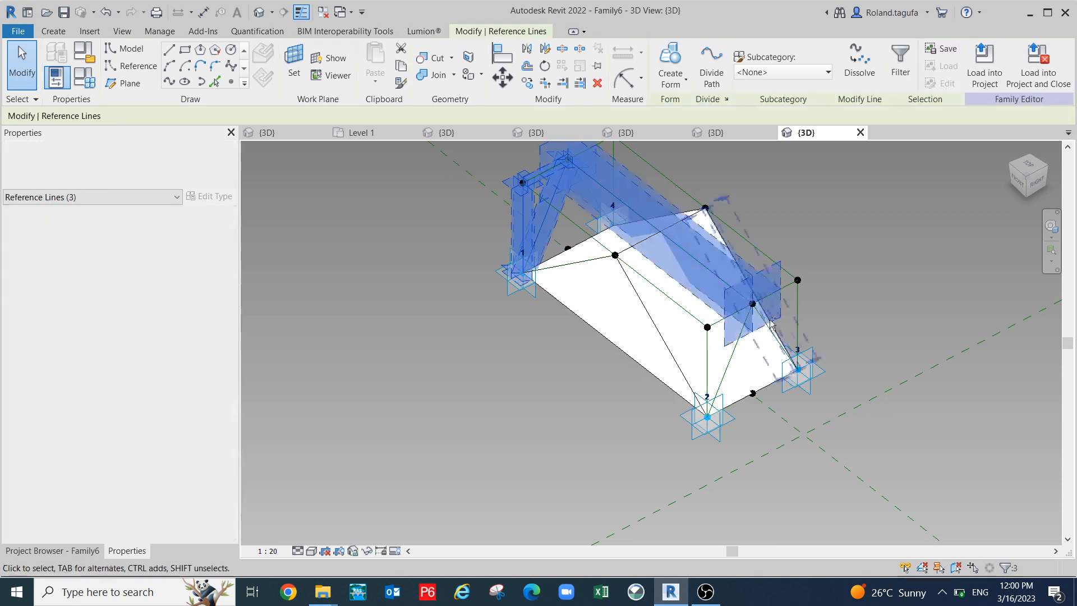
pyautogui.keyDown('ctrl'); pyautogui.click(724, 318); pyautogui.keyUp('ctrl')
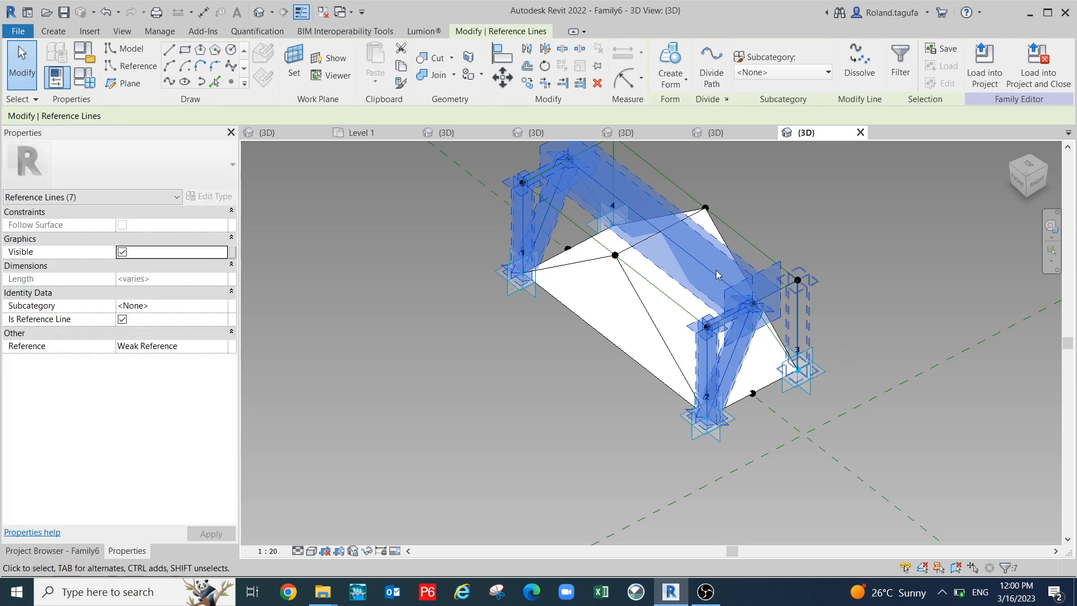
pyautogui.click(683, 84)
pyautogui.click(696, 133)
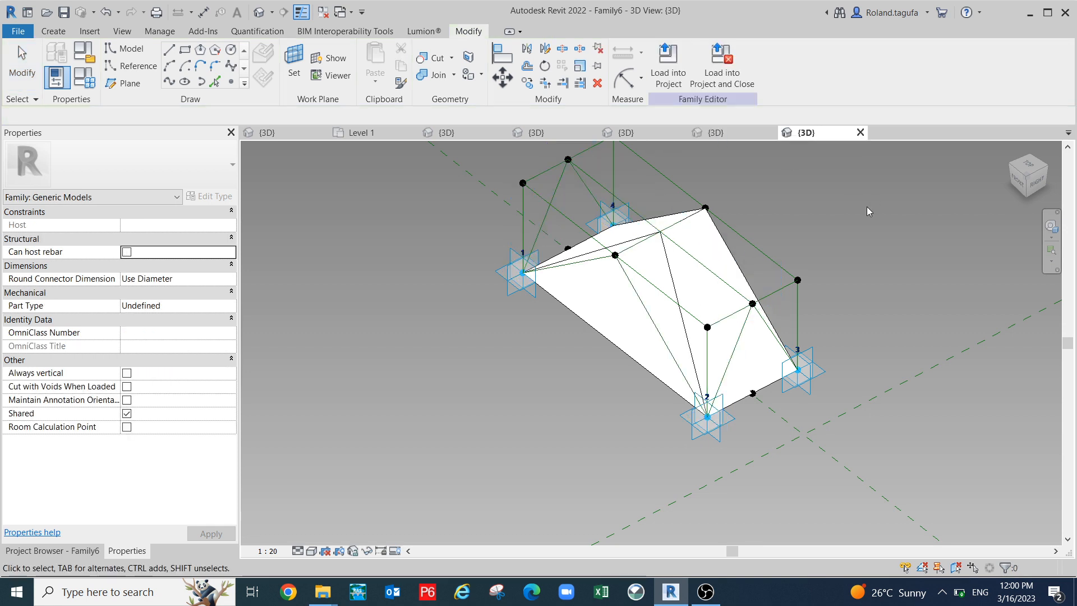
# - Cut the solid with a second void form from the end triangles at points 4 and 3 and the same lengthwise top line
pyautogui.keyDown('shift'); pyautogui.moveTo(820, 350); pyautogui.dragTo(743, 336, button='middle'); pyautogui.keyUp('shift')
pyautogui.moveTo(744, 336); pyautogui.dragTo(733, 413, button='middle')
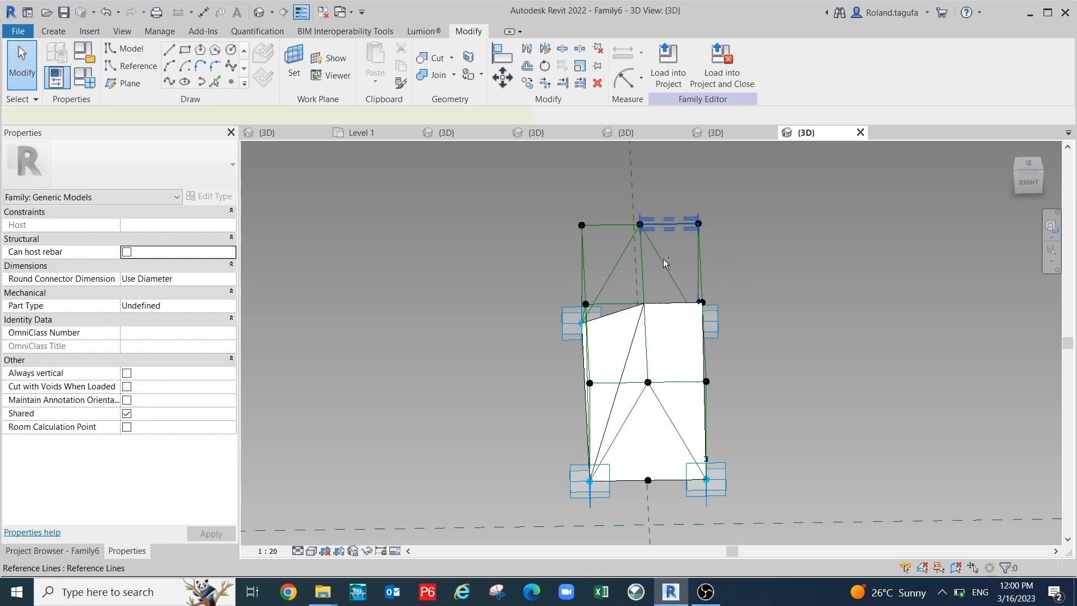
pyautogui.click(664, 264)
pyautogui.keyDown('shift'); pyautogui.moveTo(776, 277); pyautogui.dragTo(733, 302, button='middle'); pyautogui.keyUp('shift')
pyautogui.keyDown('ctrl'); pyautogui.click(697, 284); pyautogui.keyUp('ctrl')
pyautogui.moveTo(788, 364); pyautogui.dragTo(810, 318, button='middle')
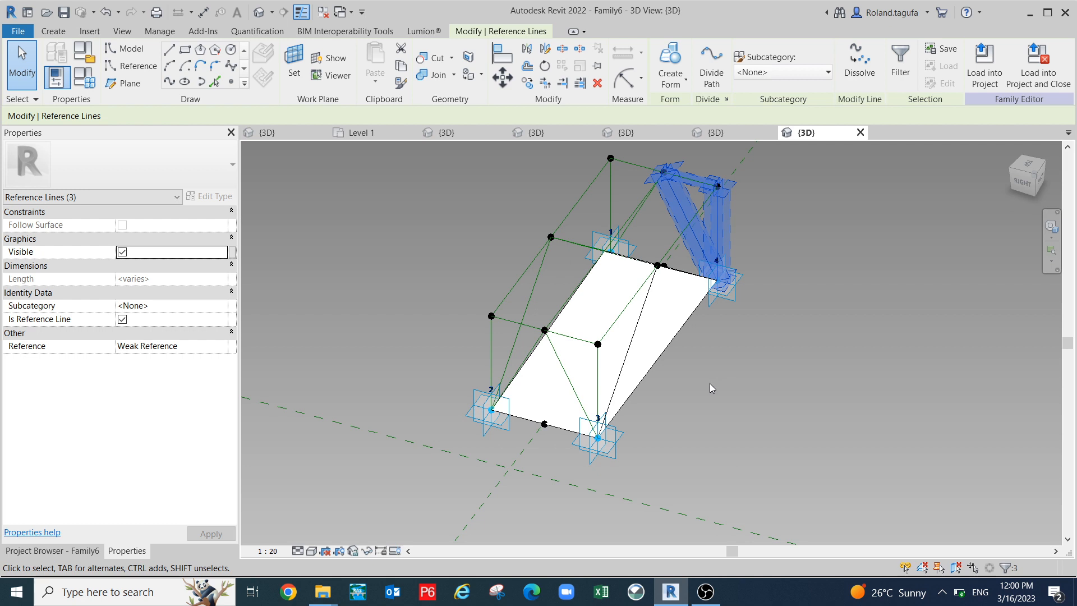
pyautogui.keyDown('ctrl'); pyautogui.click(570, 295); pyautogui.keyUp('ctrl')
pyautogui.scroll(-3, 724, 422)
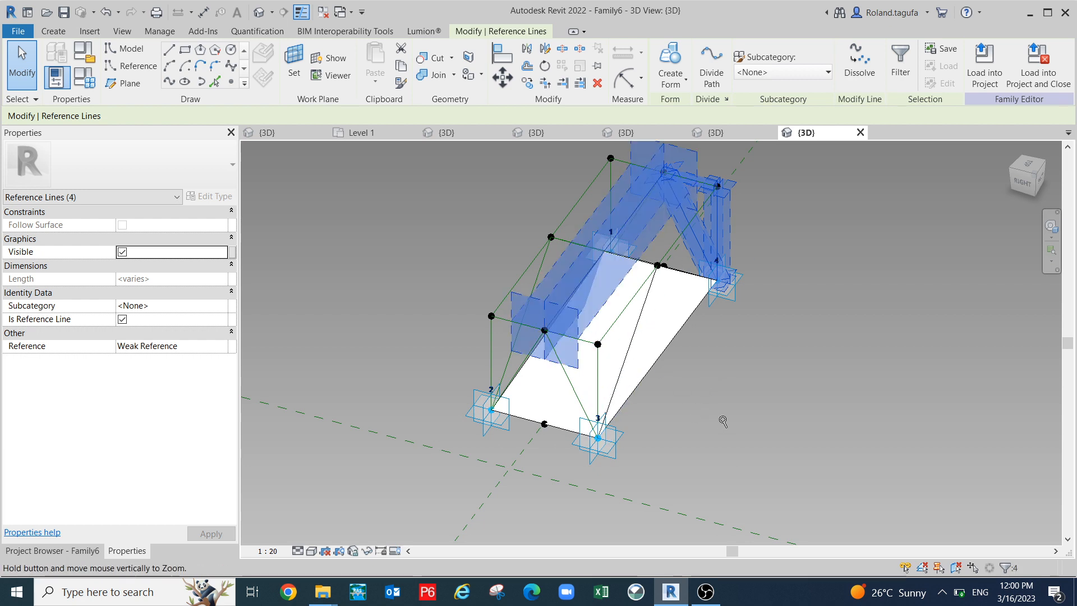
pyautogui.keyDown('shift'); pyautogui.moveTo(795, 413); pyautogui.dragTo(756, 322, button='middle'); pyautogui.keyUp('shift')
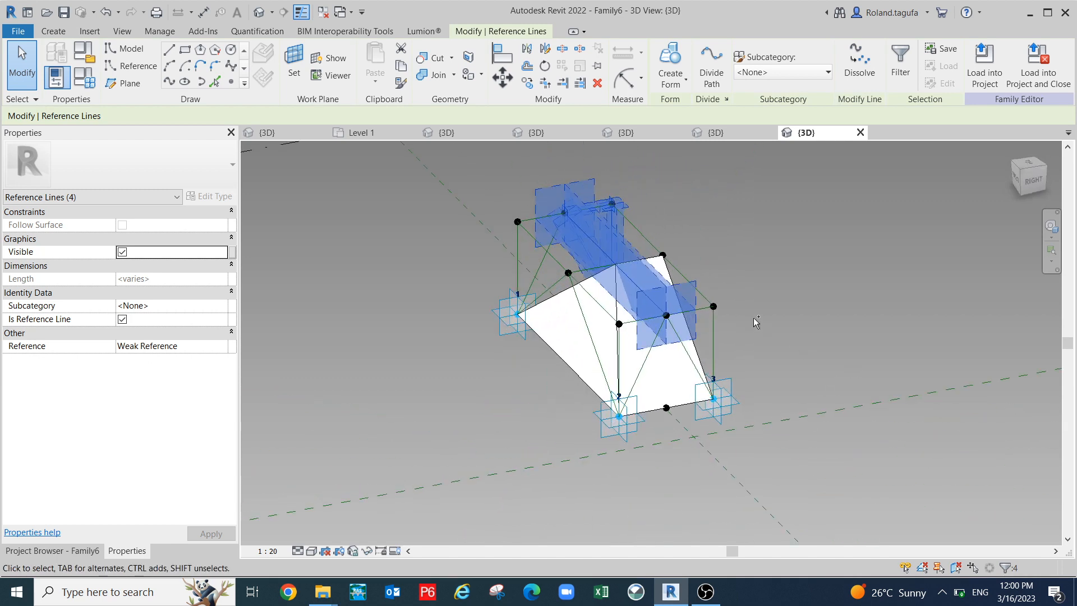
pyautogui.keyDown('ctrl'); pyautogui.click(686, 313); pyautogui.keyUp('ctrl')
pyautogui.keyDown('ctrl'); pyautogui.click(689, 355); pyautogui.keyUp('ctrl')
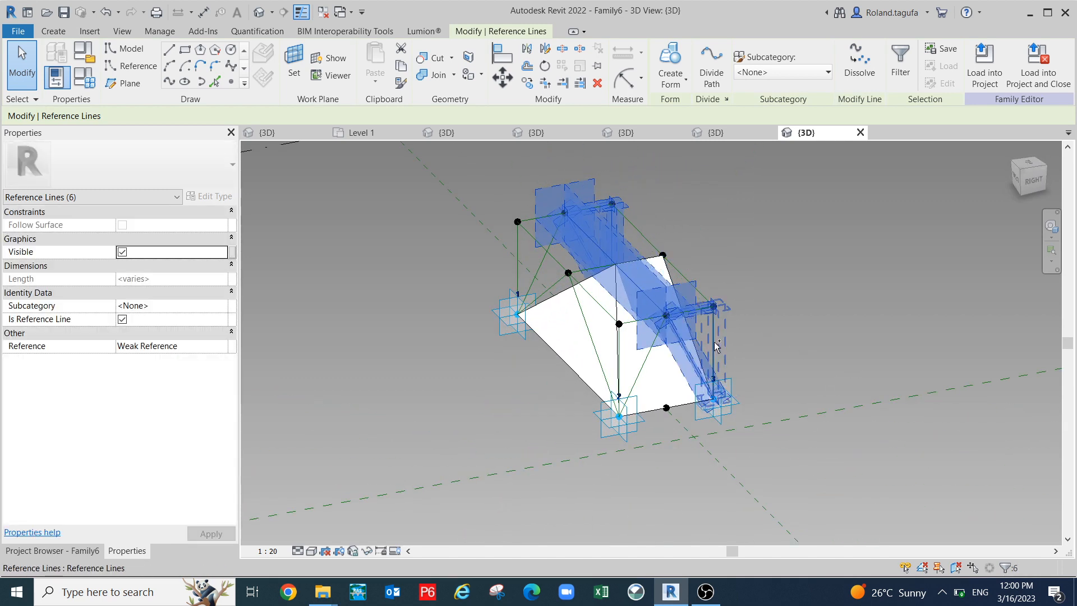
pyautogui.keyDown('ctrl'); pyautogui.click(723, 348); pyautogui.keyUp('ctrl')
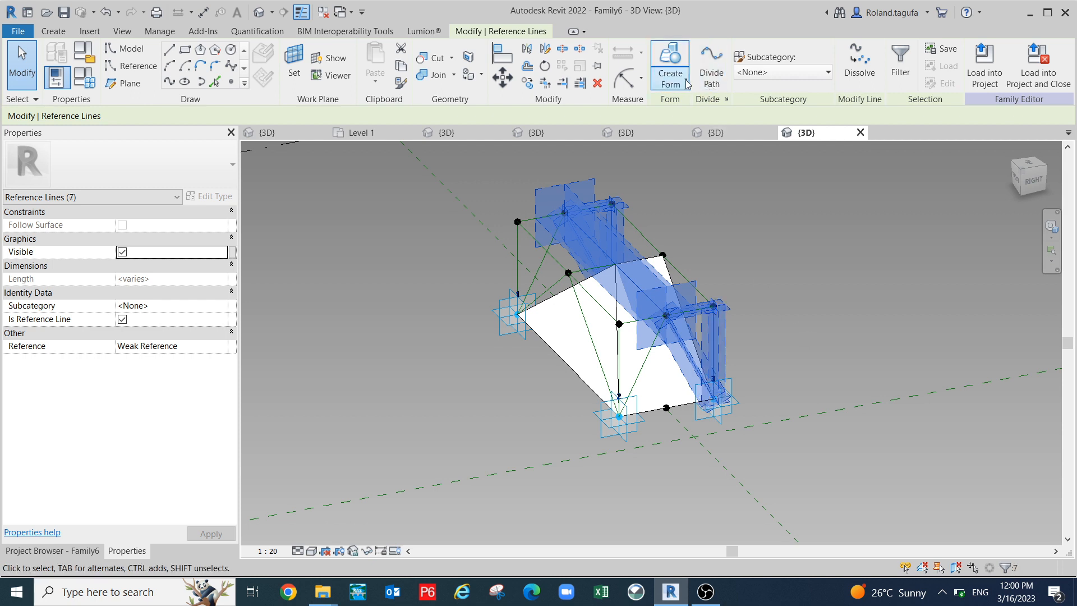
pyautogui.click(687, 83)
pyautogui.click(685, 136)
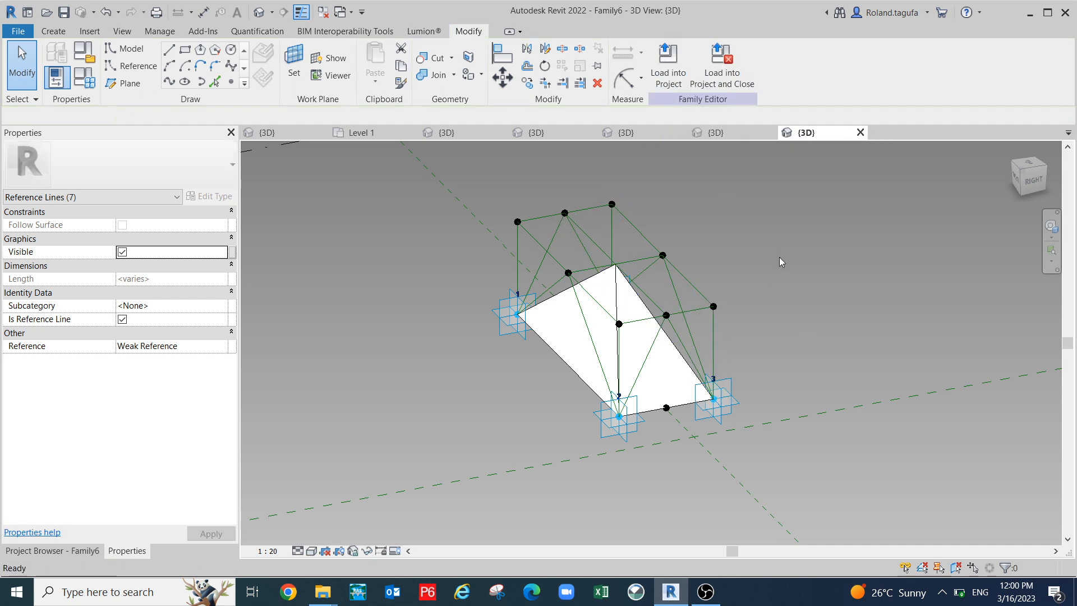
# - Set the family parameters Neg to -2000 and Pos to 2000 and apply them
pyautogui.keyDown('shift'); pyautogui.moveTo(767, 262); pyautogui.dragTo(808, 297, button='middle'); pyautogui.keyUp('shift')
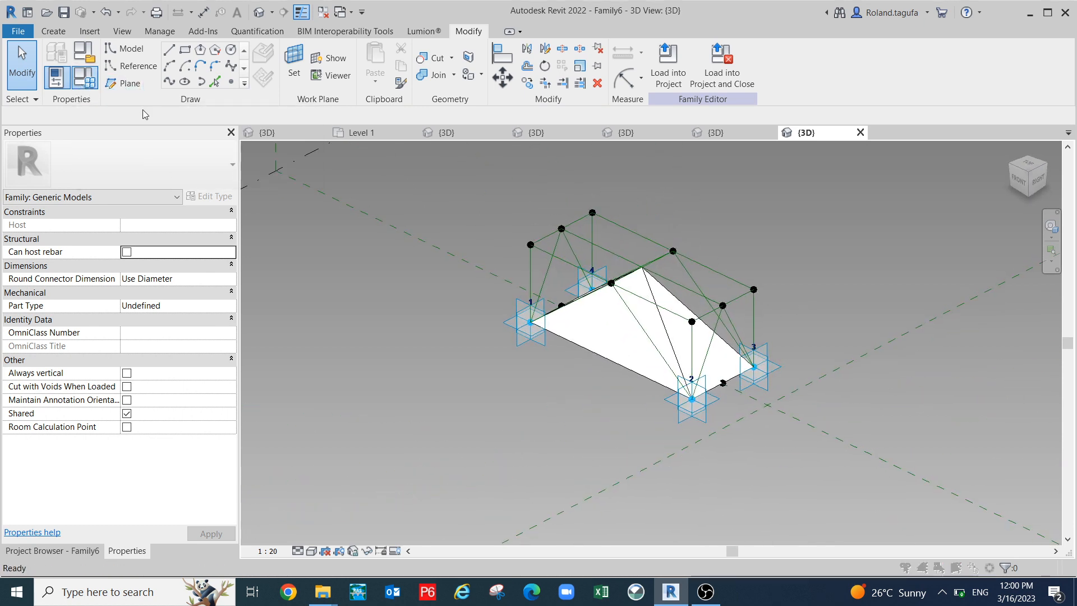
pyautogui.moveTo(276, 115); pyautogui.dragTo(248, 90)
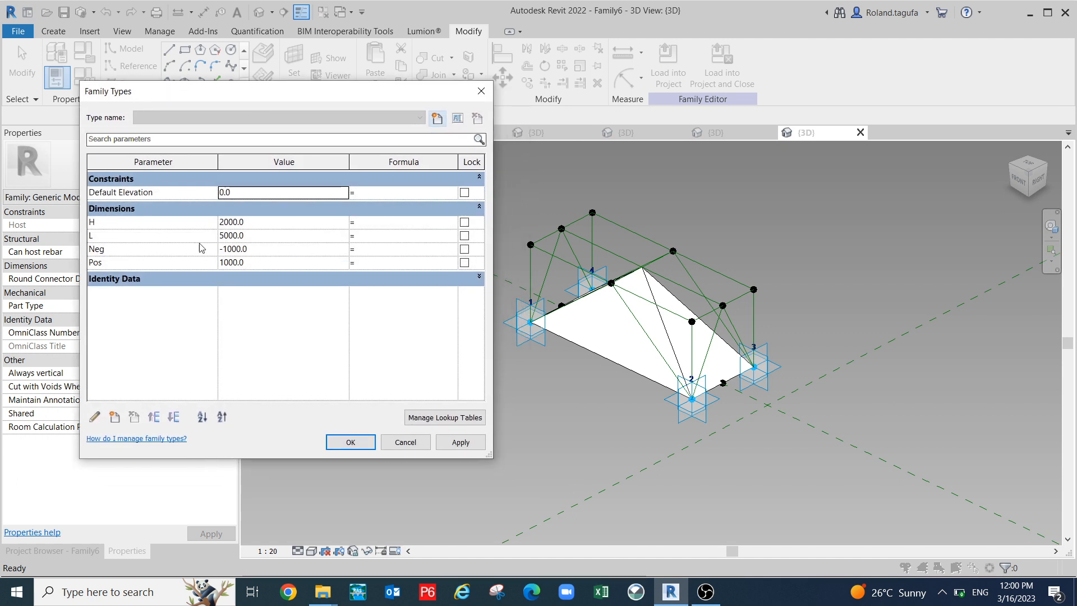
pyautogui.moveTo(247, 249); pyautogui.dragTo(223, 248)
pyautogui.write('2')
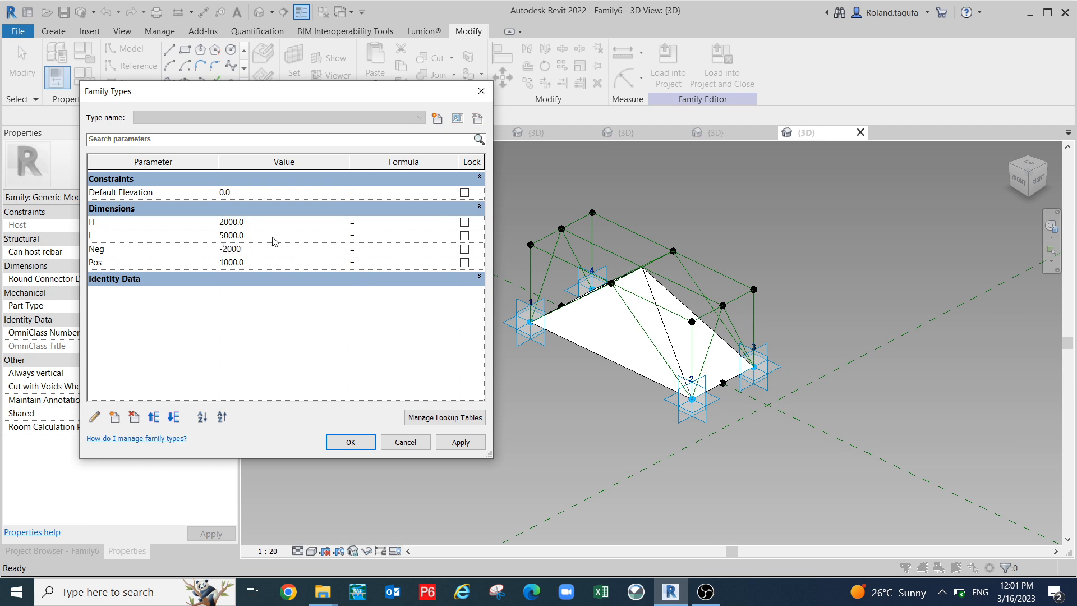
pyautogui.click(271, 263)
pyautogui.write('2000')
pyautogui.click(459, 441)
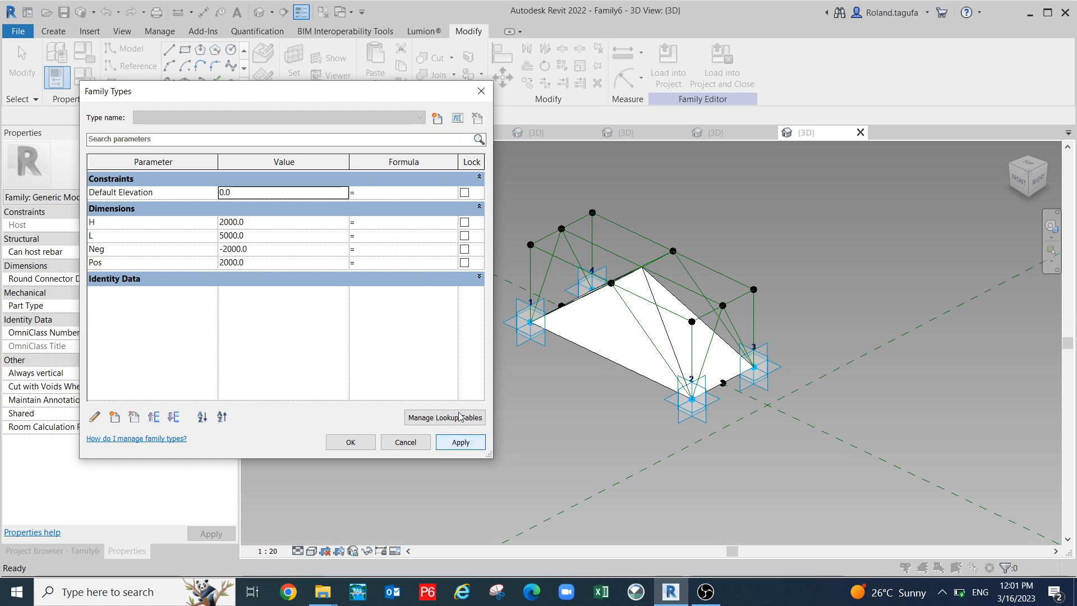
pyautogui.click(347, 446)
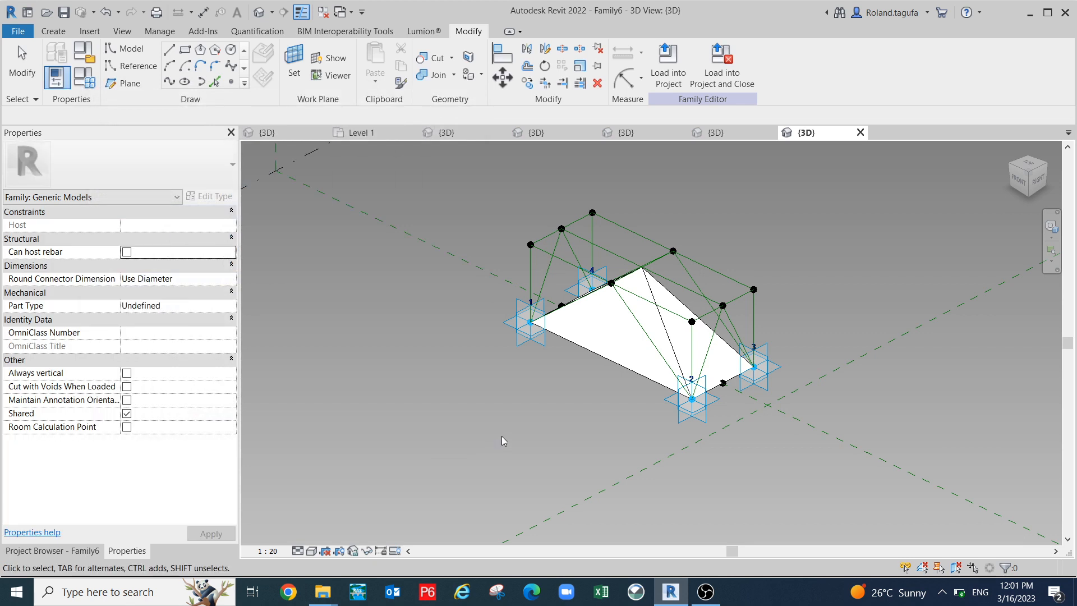
pyautogui.keyDown('shift'); pyautogui.moveTo(529, 453); pyautogui.dragTo(512, 358, button='middle'); pyautogui.keyUp('shift')
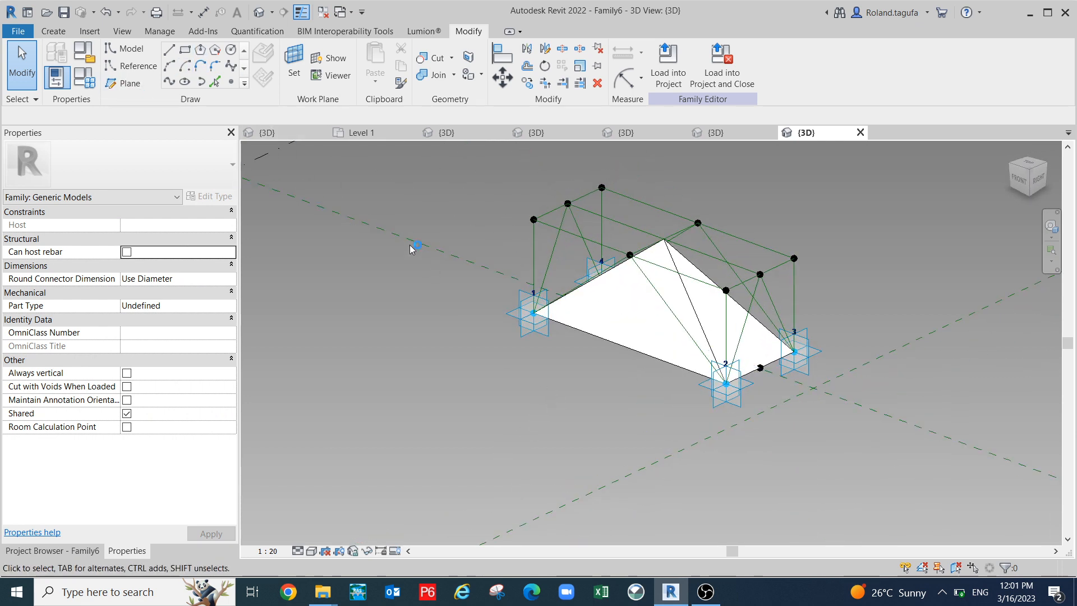
pyautogui.moveTo(644, 378); pyautogui.dragTo(650, 345, button='middle')
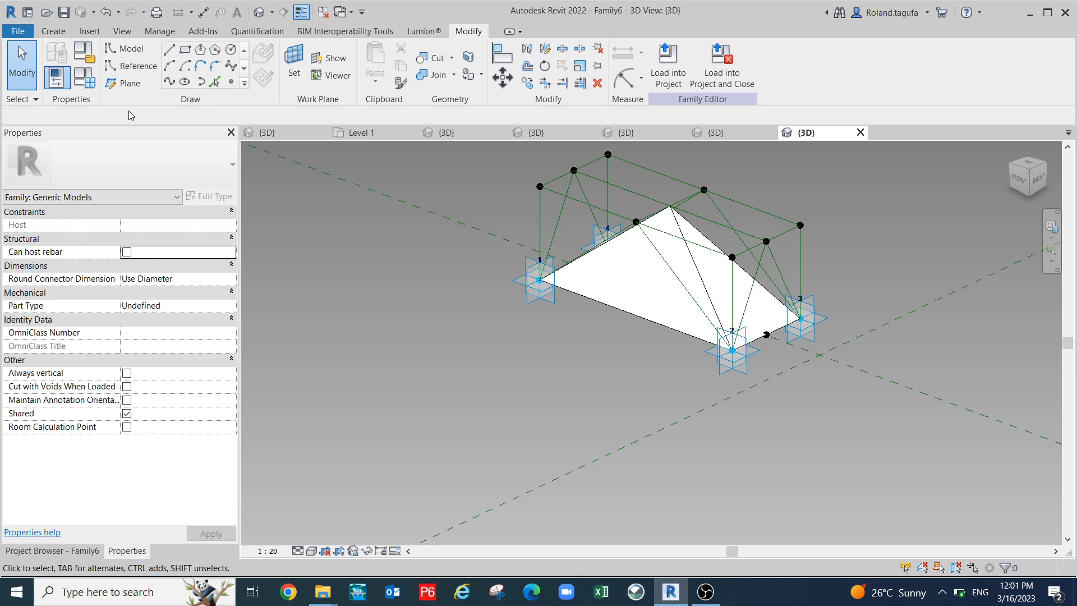
pyautogui.click(85, 77)
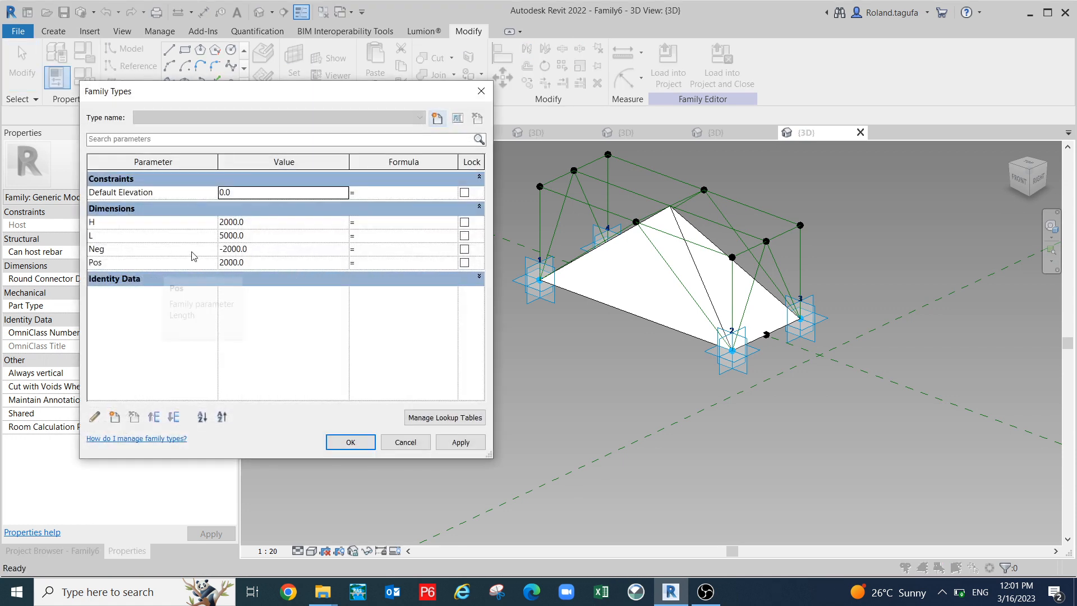
pyautogui.click(259, 237)
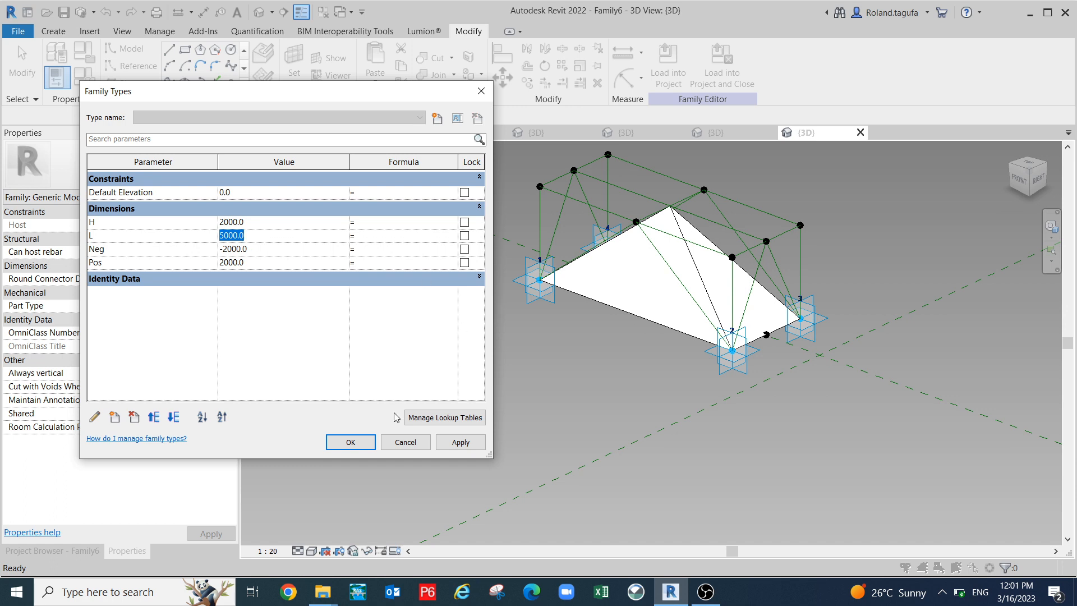
pyautogui.click(426, 444)
pyautogui.keyDown('shift'); pyautogui.moveTo(581, 373); pyautogui.dragTo(583, 241, button='middle'); pyautogui.keyUp('shift')
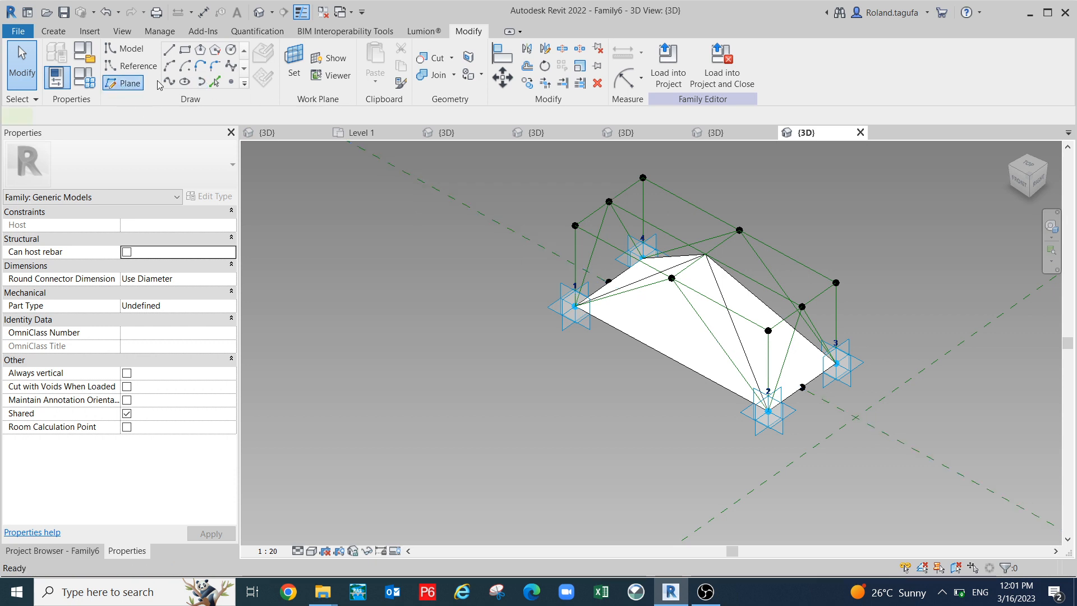
# - Set the family parameter H to 1000 and apply it to flex the hipped solid
pyautogui.click(130, 83)
pyautogui.click(84, 77)
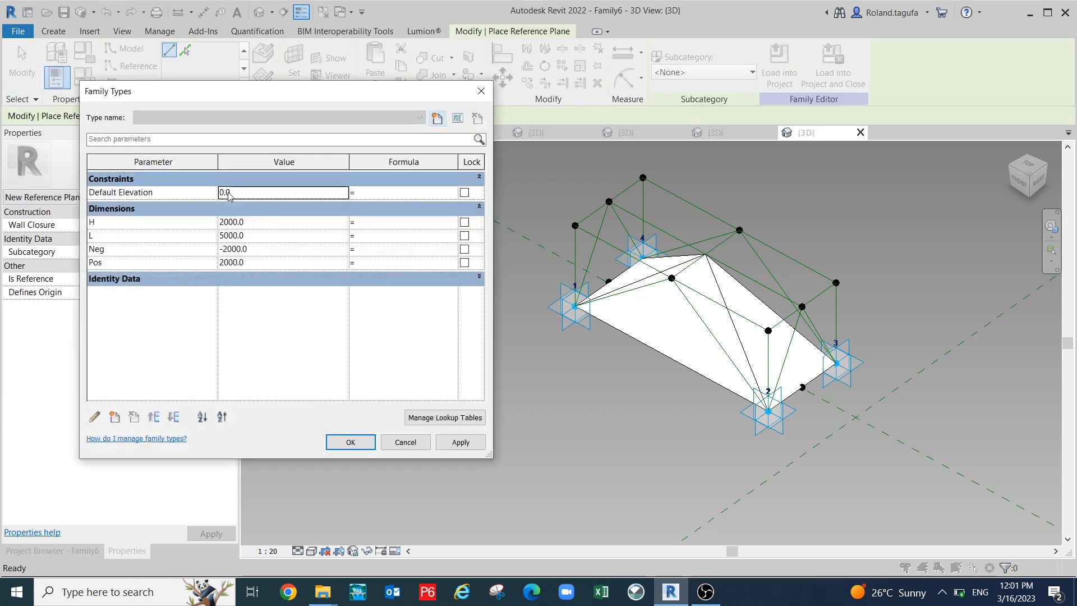
pyautogui.click(256, 225)
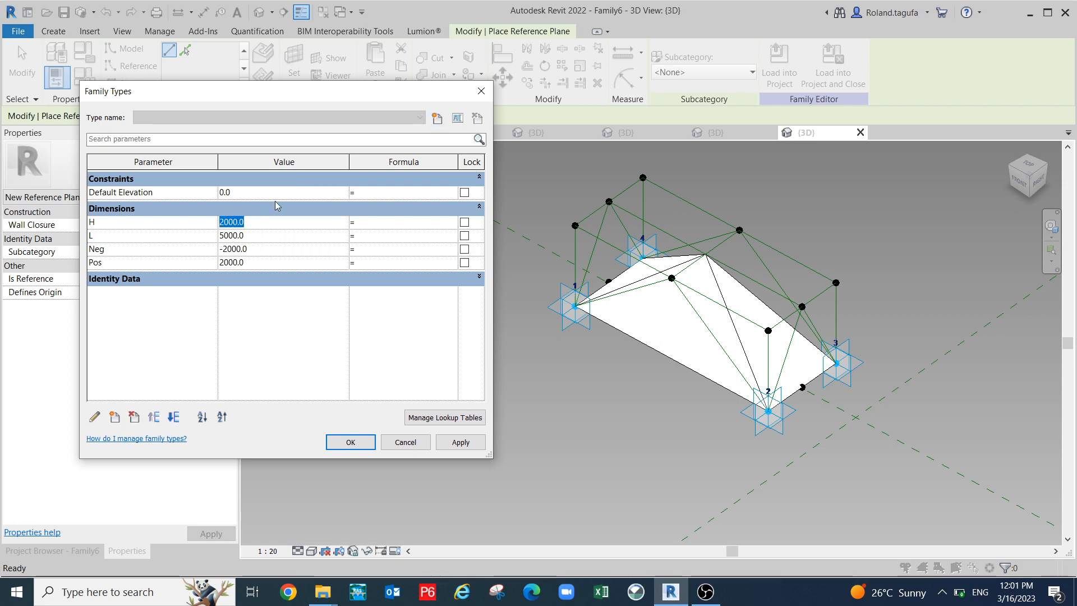
pyautogui.write('10')
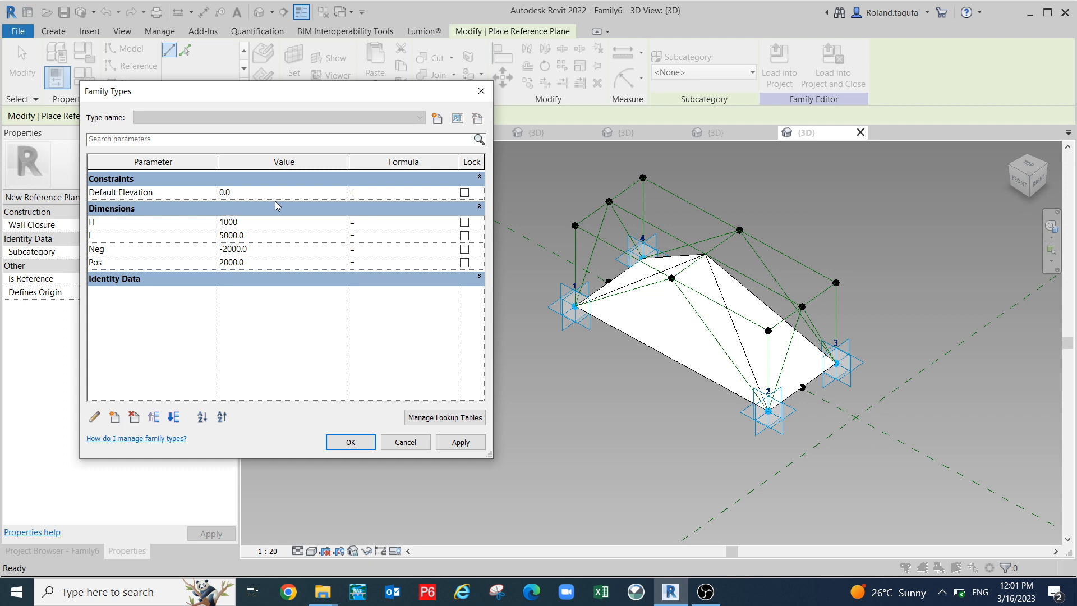
pyautogui.write('00')
pyautogui.click(461, 442)
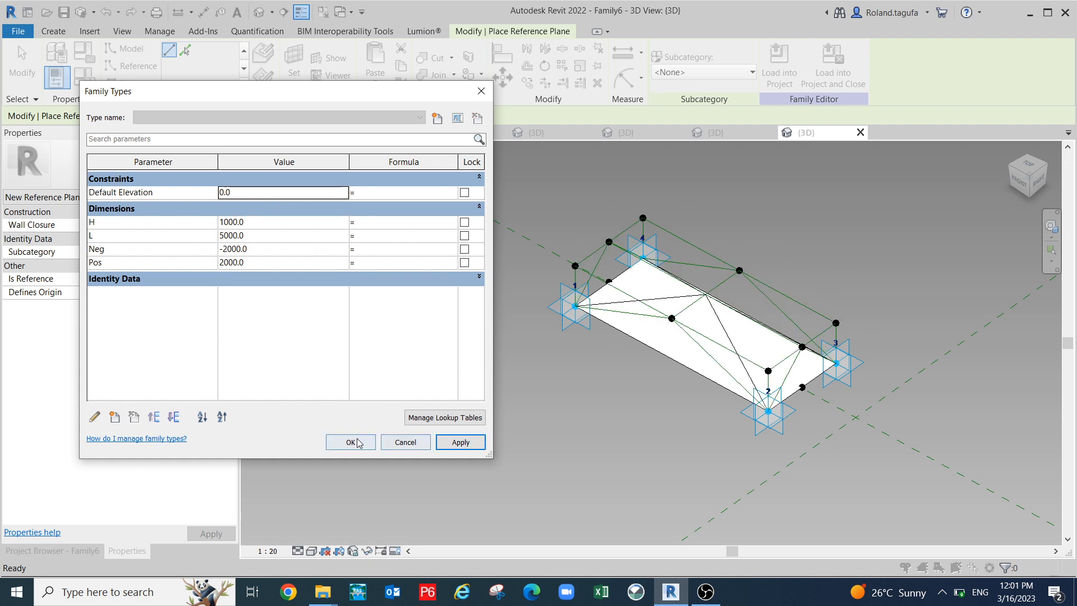
pyautogui.click(350, 442)
pyautogui.press('r')
pyautogui.press('p')
pyautogui.scroll(2, 673, 435)
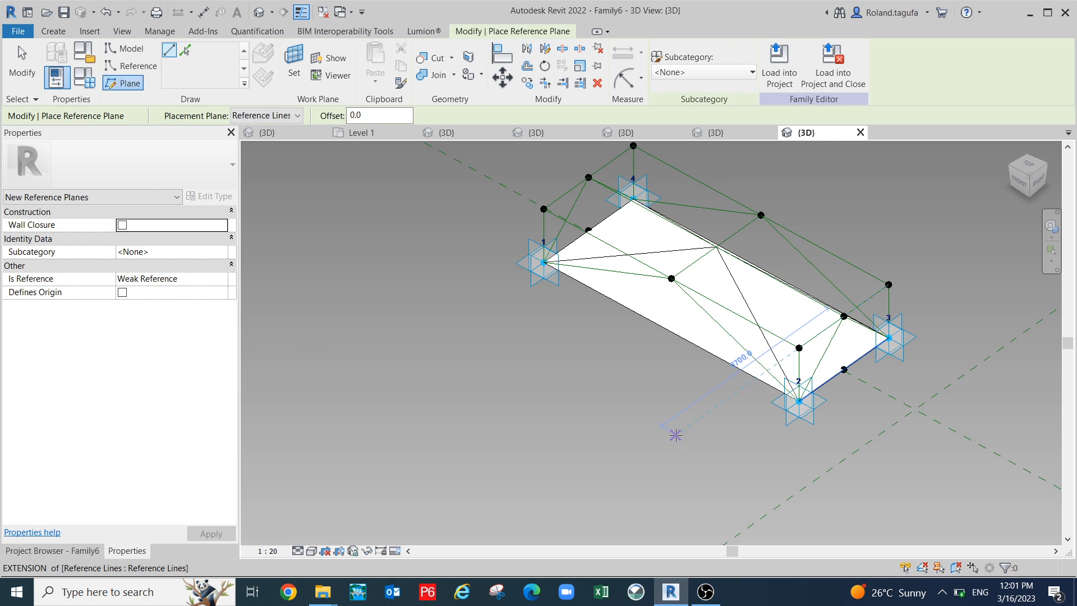
pyautogui.scroll(-2, 700, 399)
pyautogui.press('Escape')
pyautogui.press('Escape')
pyautogui.keyDown('shift'); pyautogui.moveTo(696, 396); pyautogui.dragTo(685, 493, button='middle'); pyautogui.keyUp('shift')
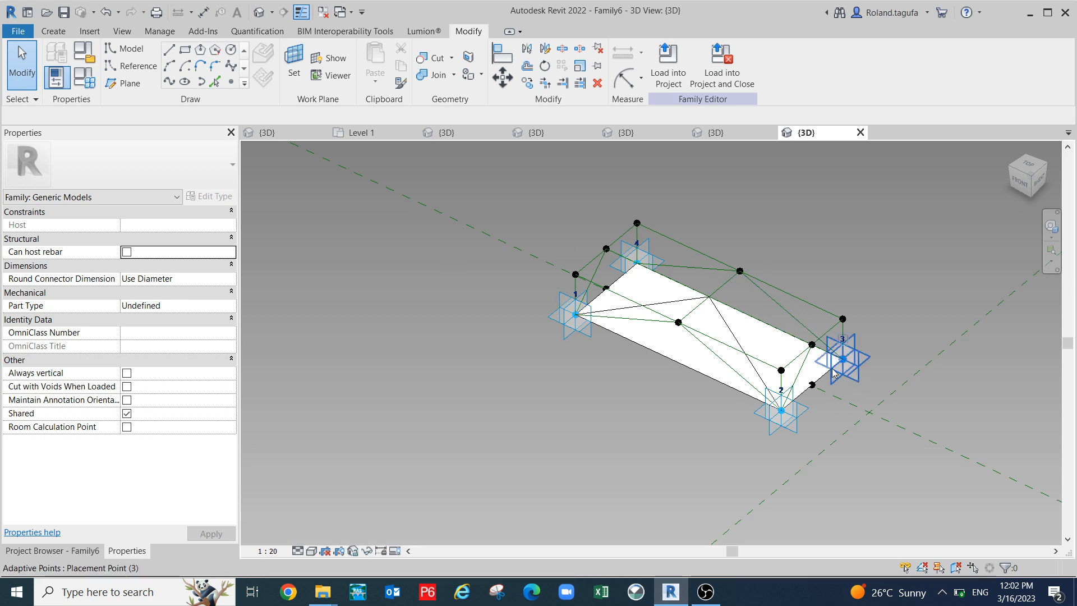
# - Set the family parameter H to 2000 and apply it to the hipped solid
pyautogui.click(86, 79)
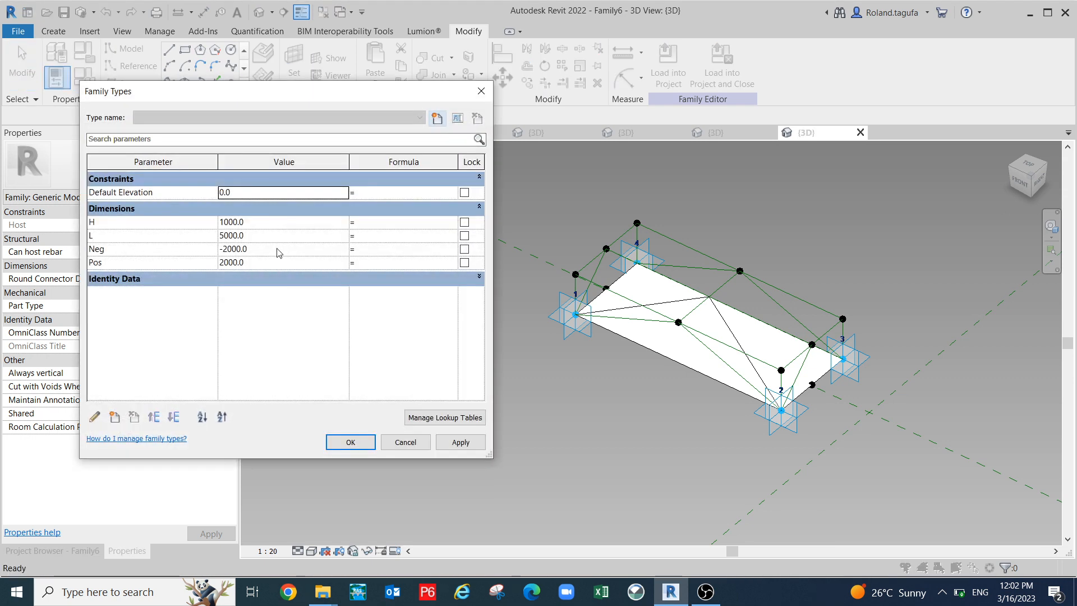
pyautogui.click(267, 222)
pyautogui.write('2000')
pyautogui.click(461, 442)
pyautogui.click(350, 442)
pyautogui.moveTo(527, 449)
pyautogui.keyDown('shift'); pyautogui.mouseDown(button='middle')
pyautogui.moveTo(536, 442)
pyautogui.moveTo(527, 452)
pyautogui.mouseUp(button='middle'); pyautogui.keyUp('shift')
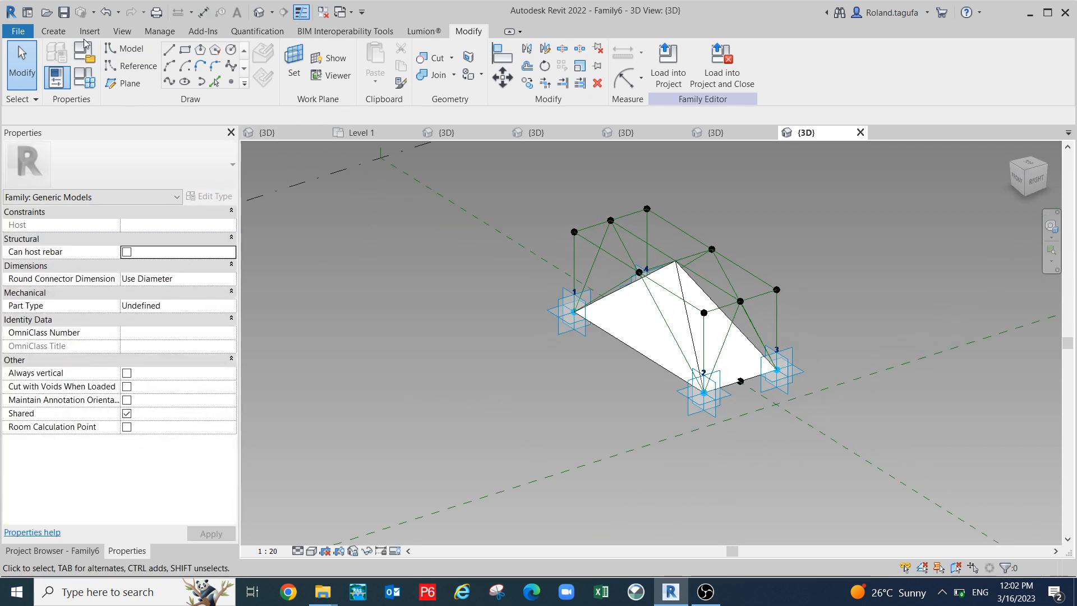
# - Save the family as AC_4Point Pyramid in the Patern Base folder, with the maximum backups set to 1
pyautogui.click(63, 12)
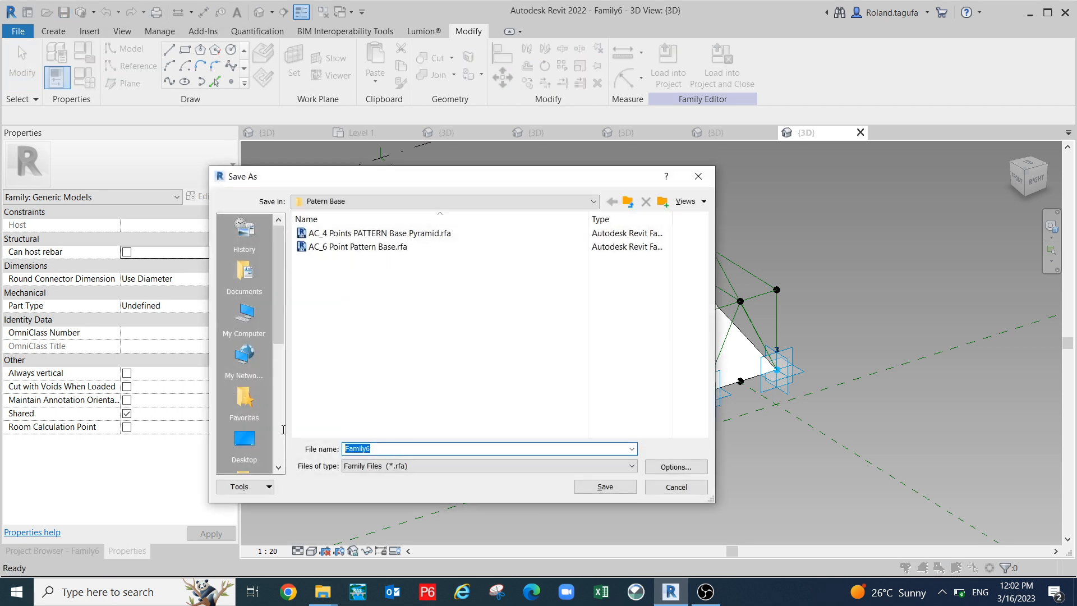
pyautogui.write('A')
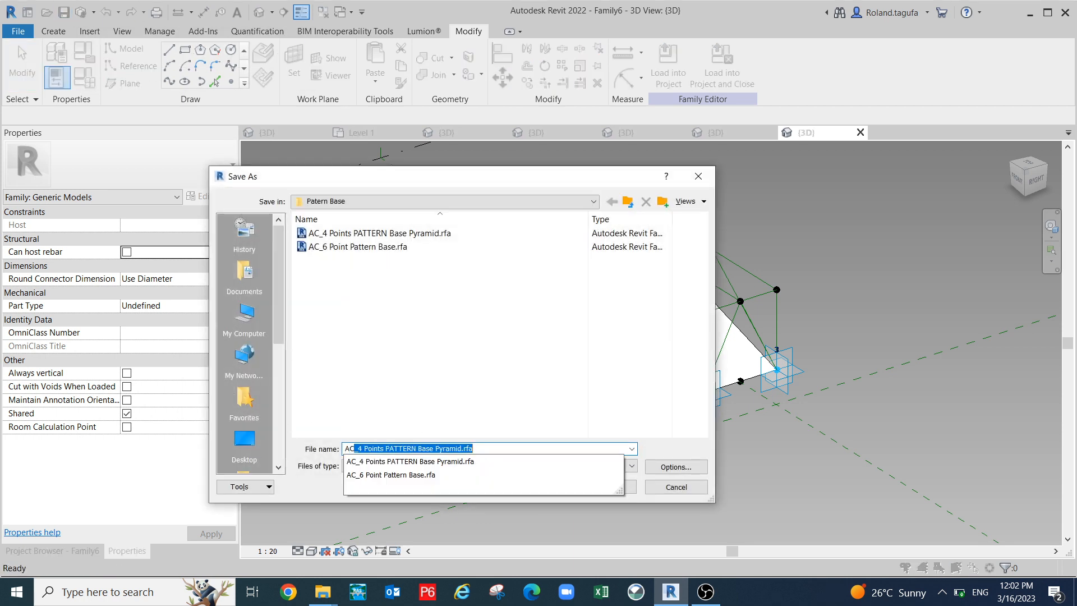
pyautogui.write('C')
pyautogui.press('BackSpace')
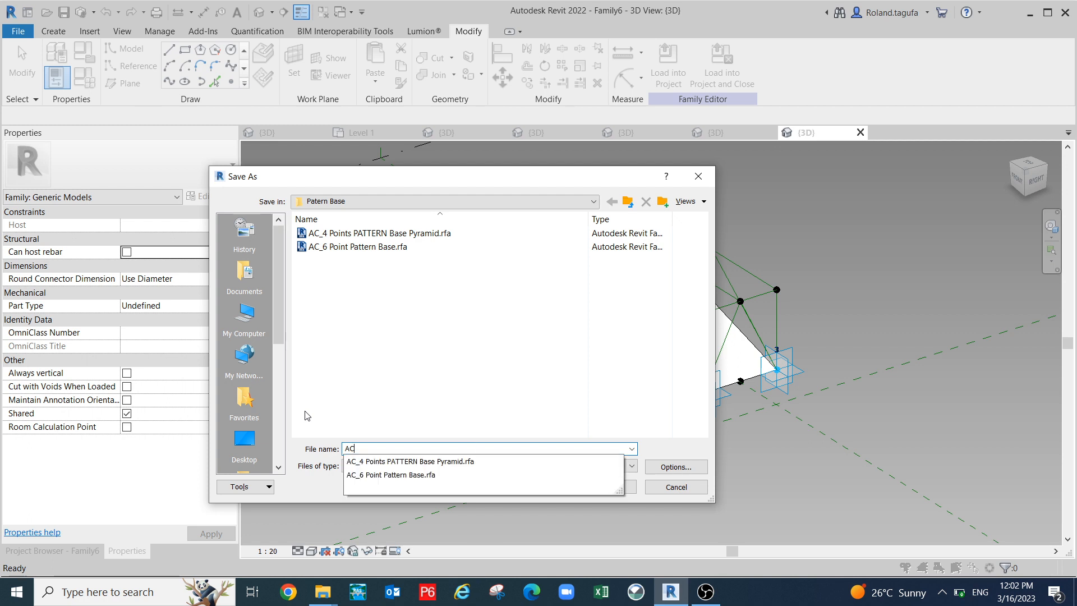
pyautogui.write('_')
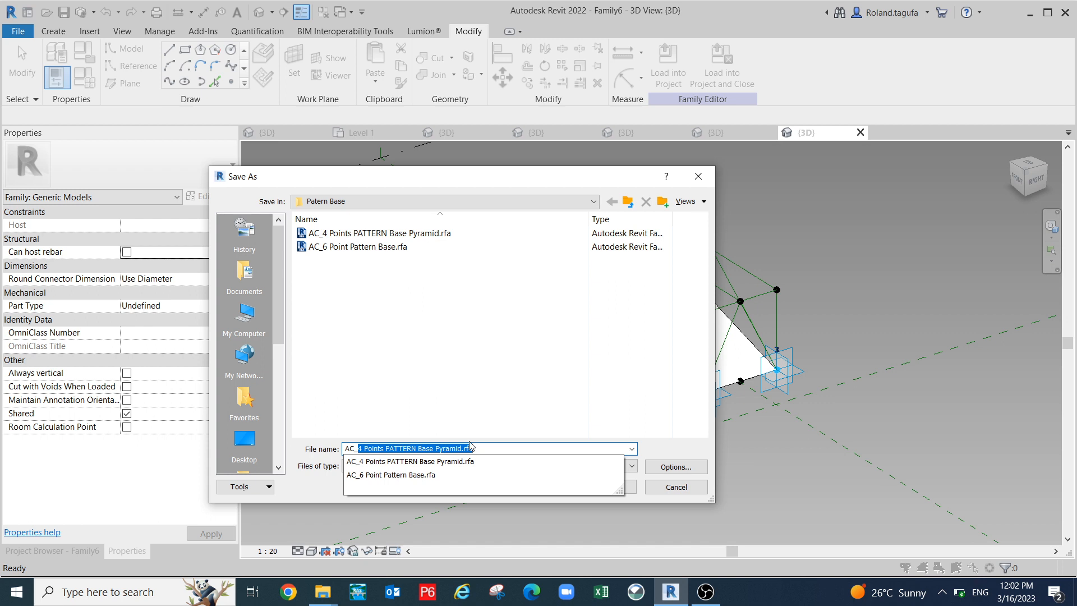
pyautogui.write('4P')
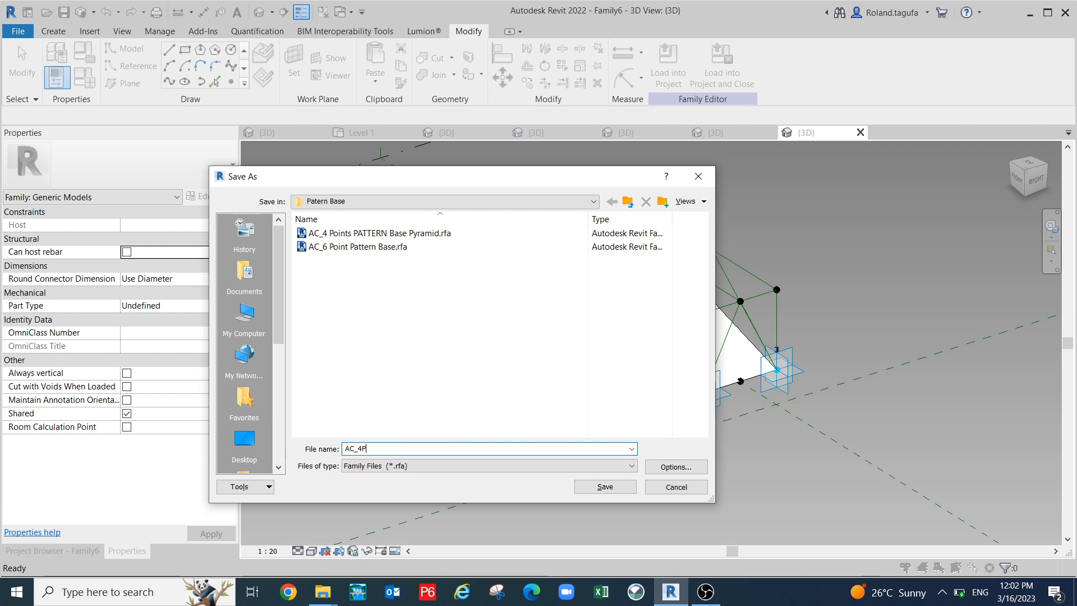
pyautogui.write('ointc')
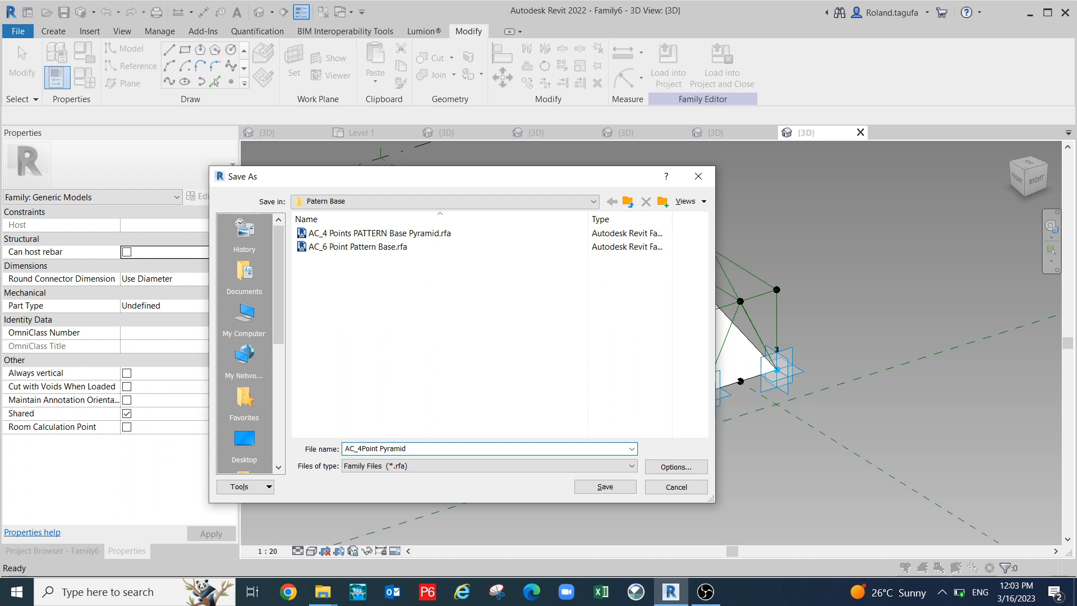
pyautogui.click(673, 467)
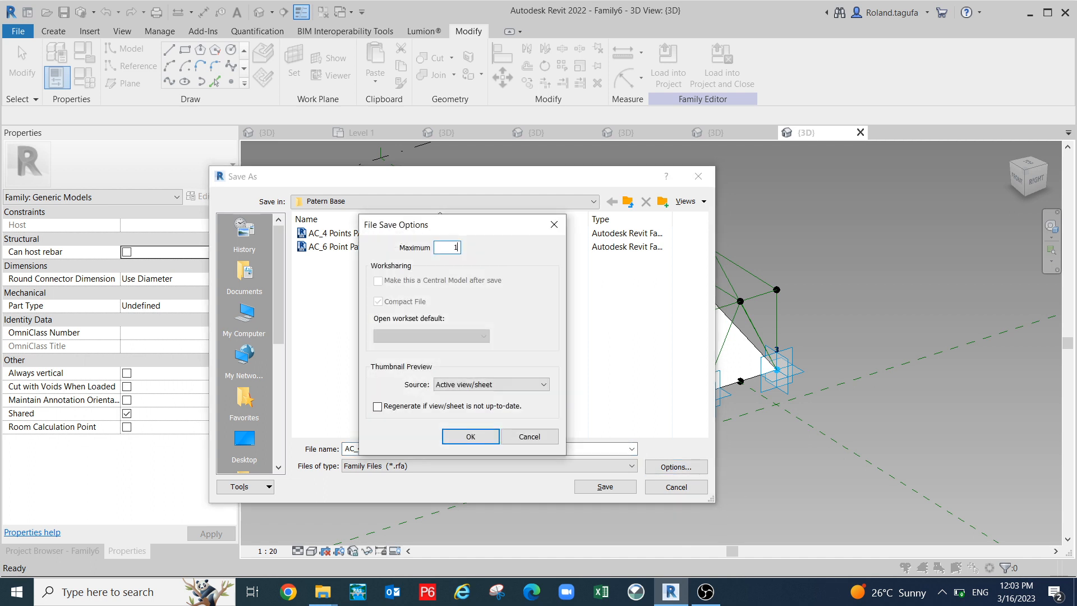
pyautogui.click(473, 437)
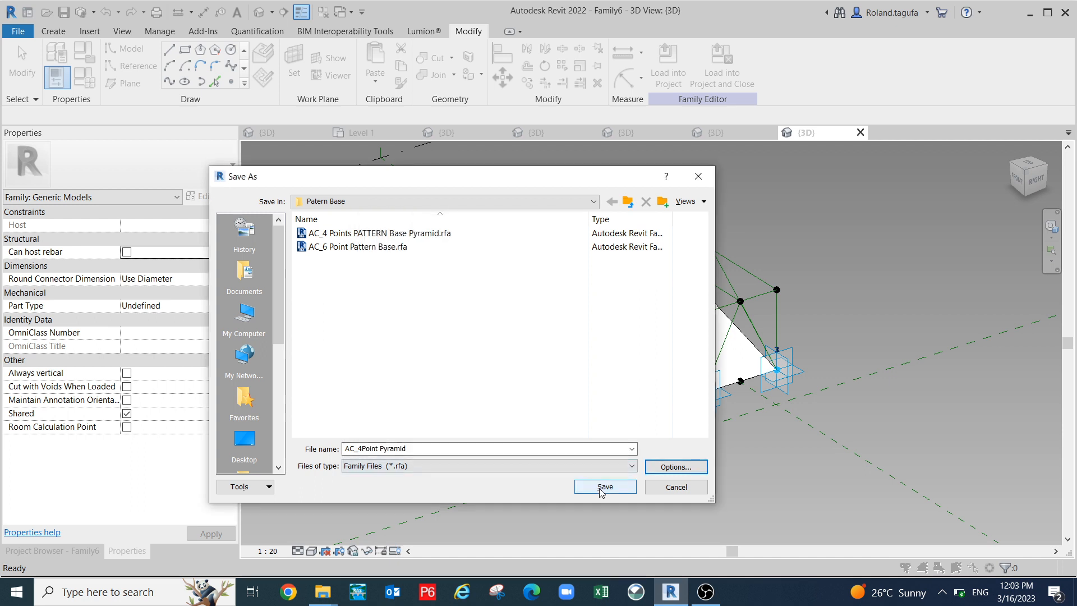
pyautogui.click(602, 490)
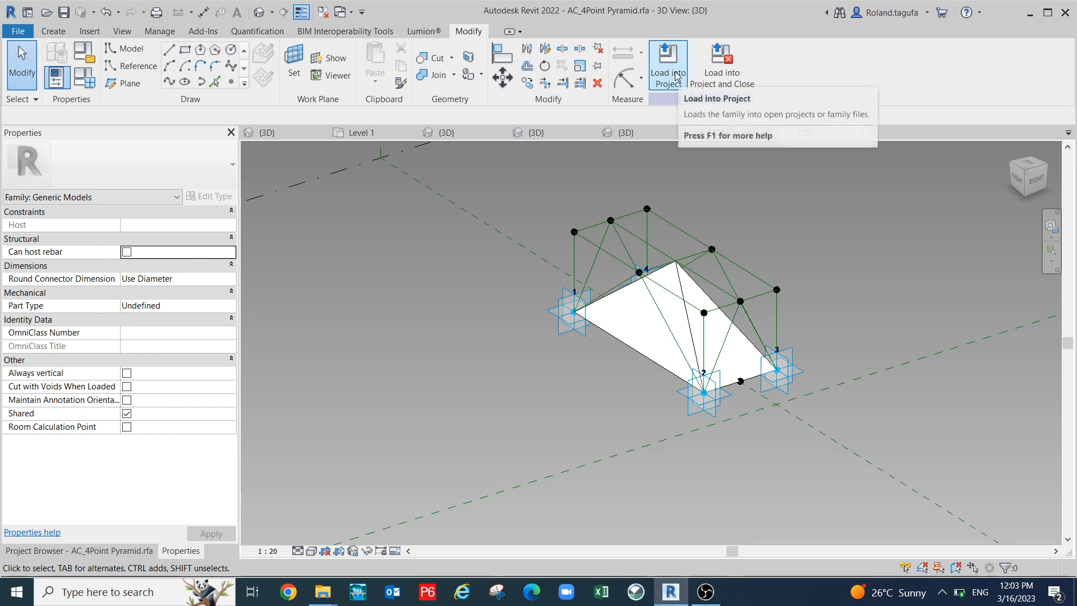
# - Load the AC_4Point Pyramid family into Family1 and dismiss the save reminder
pyautogui.click(677, 76)
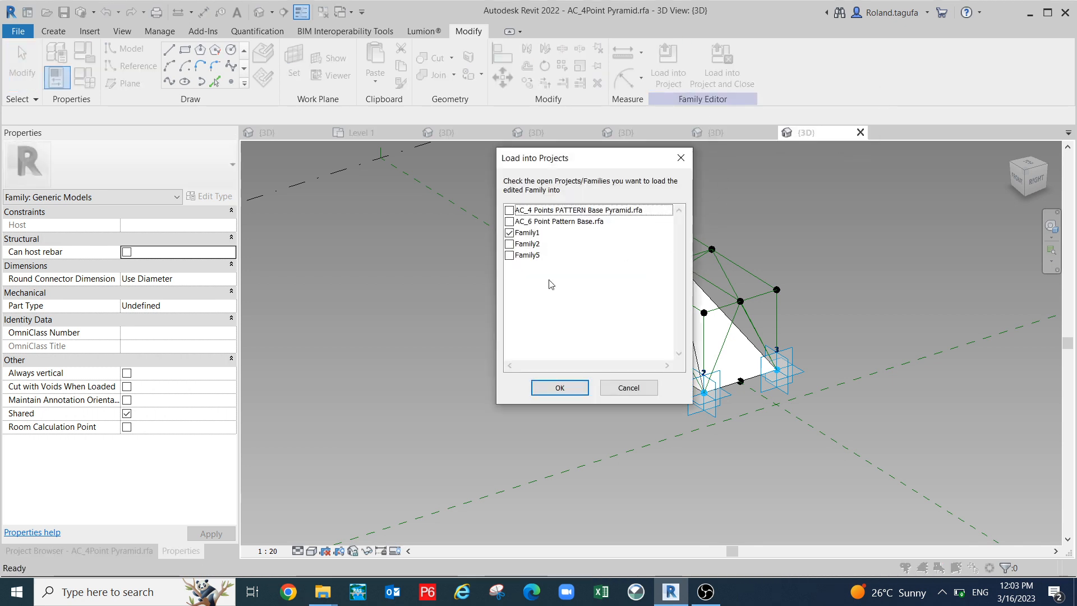
pyautogui.click(555, 388)
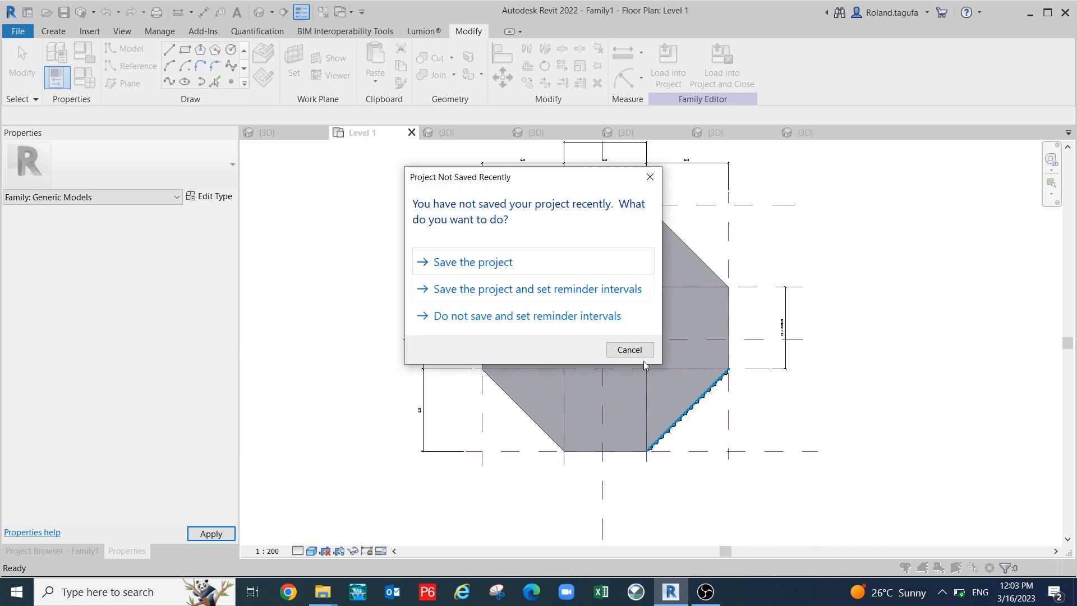
pyautogui.click(635, 356)
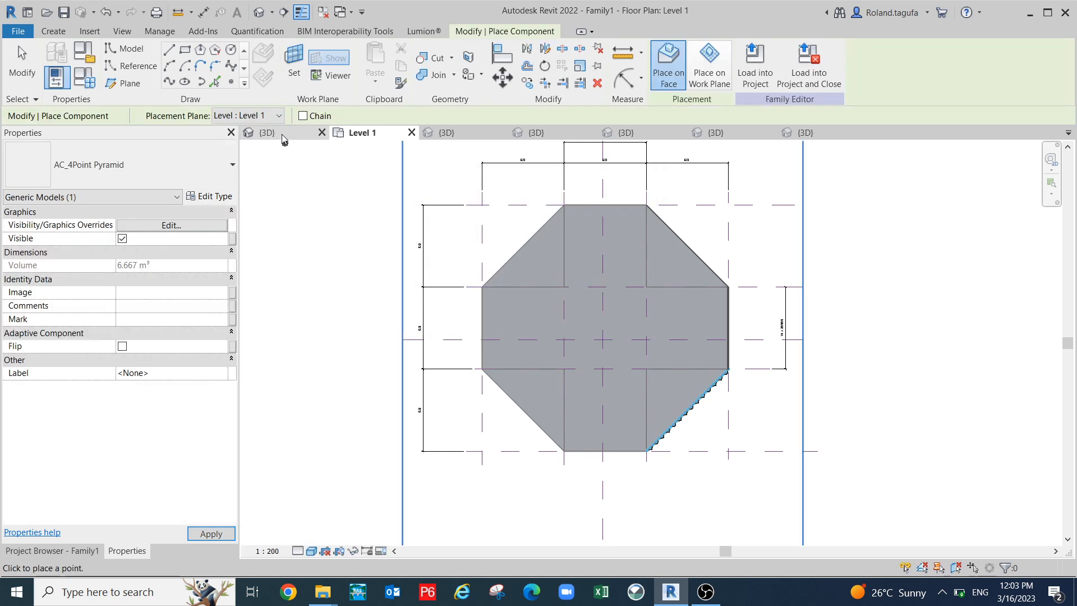
# - Delete the existing AC_4 Points PATTERN Base Pyramid repeater from the divided surface in Family1's 3D view
pyautogui.click(283, 138)
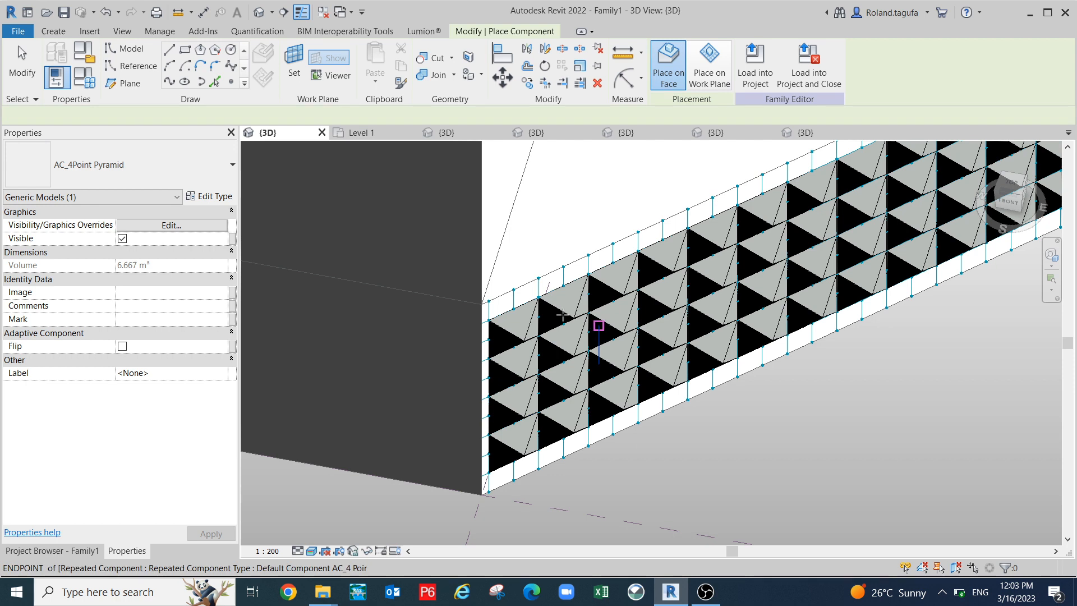
pyautogui.press('Escape')
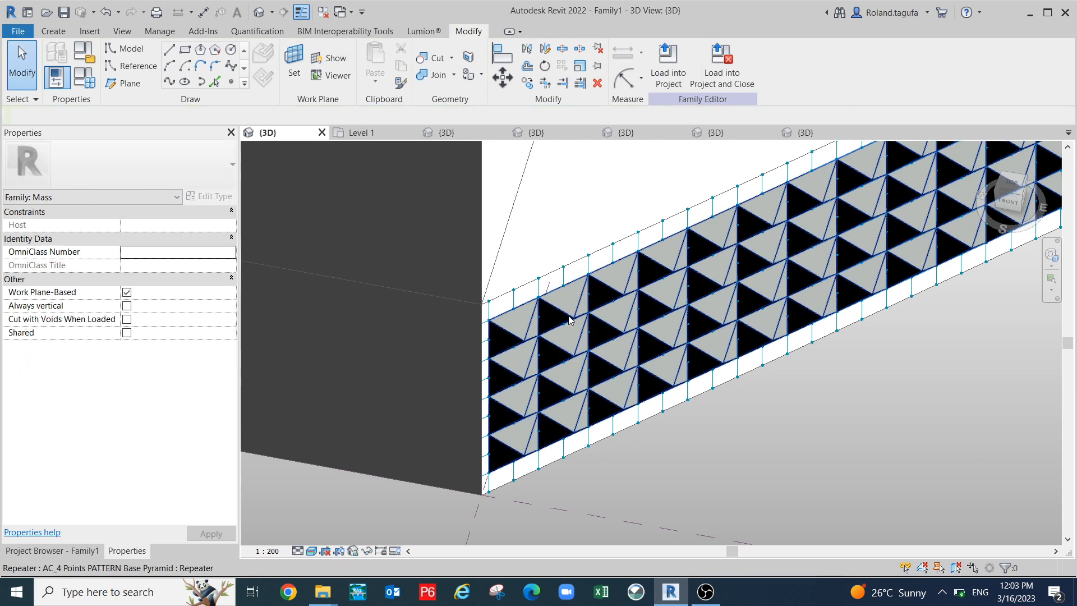
pyautogui.click(565, 312)
pyautogui.press('Escape')
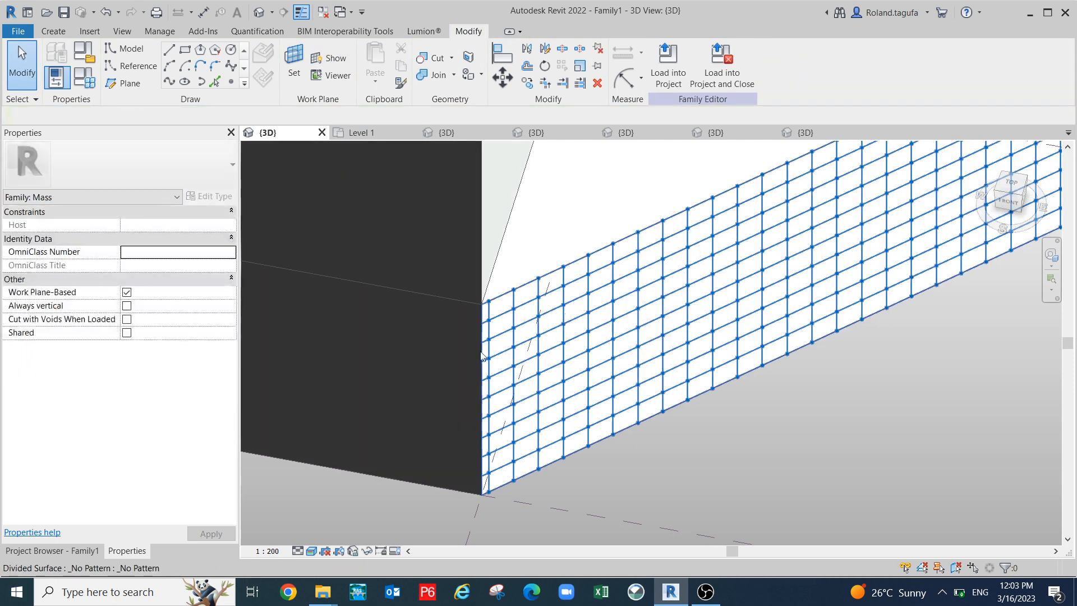
# - Place an AC_4Point Pyramid component on four grid nodes of the divided surface, each side spanning two cells
pyautogui.click(34, 551)
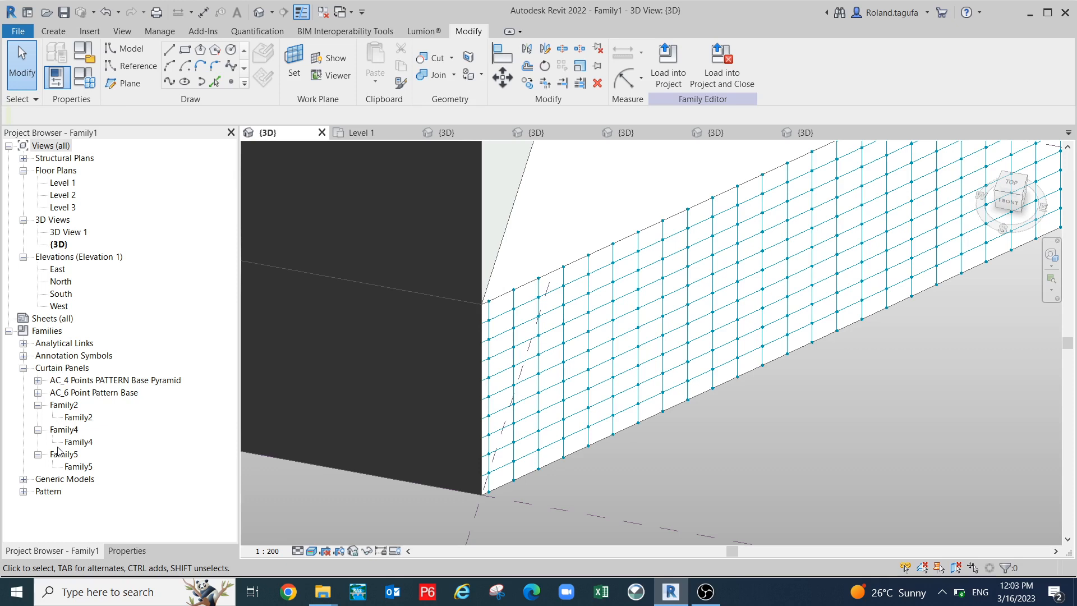
pyautogui.click(23, 480)
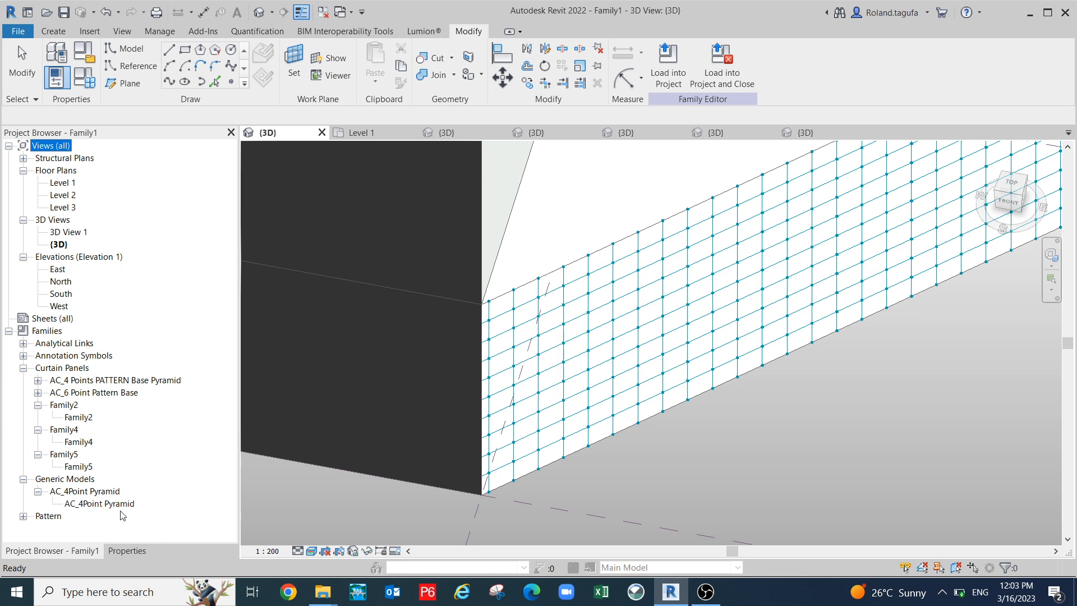
pyautogui.moveTo(101, 503); pyautogui.dragTo(603, 396)
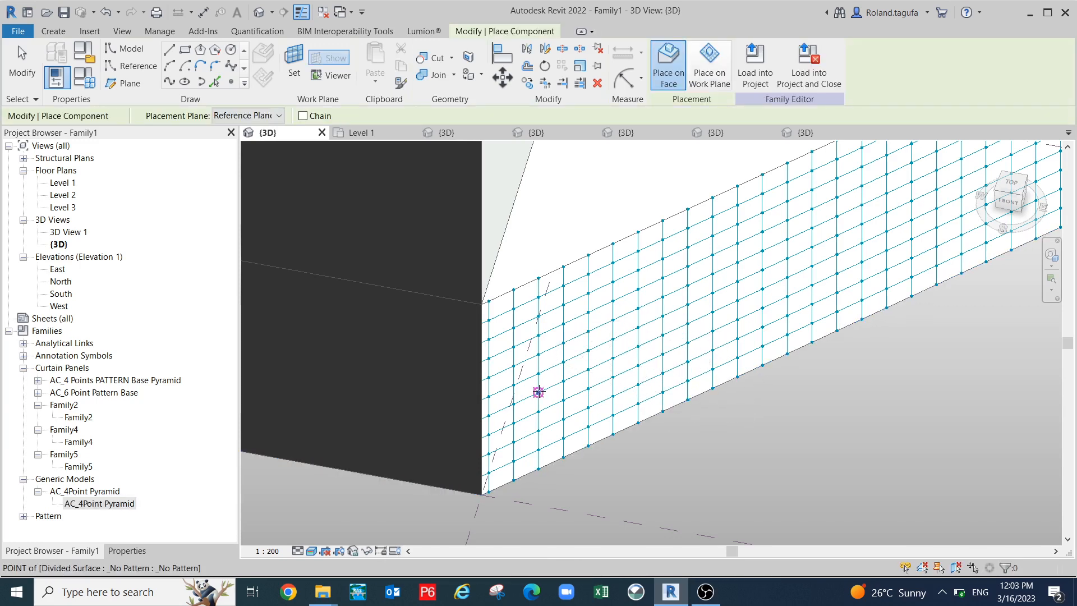
pyautogui.click(538, 392)
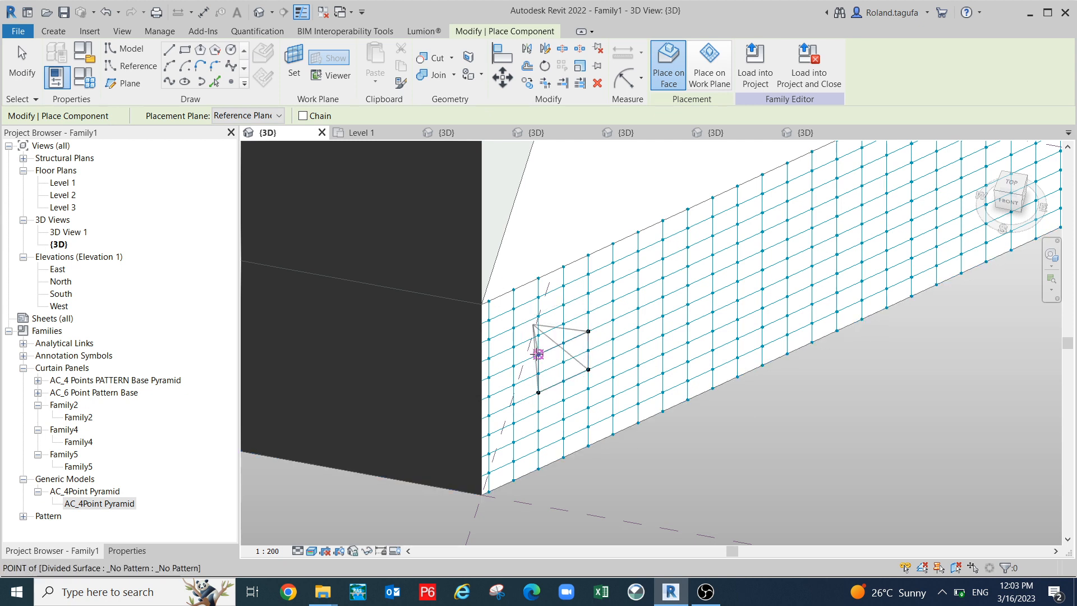
pyautogui.click(538, 354)
pyautogui.press('Escape')
pyautogui.scroll(2, 529, 353)
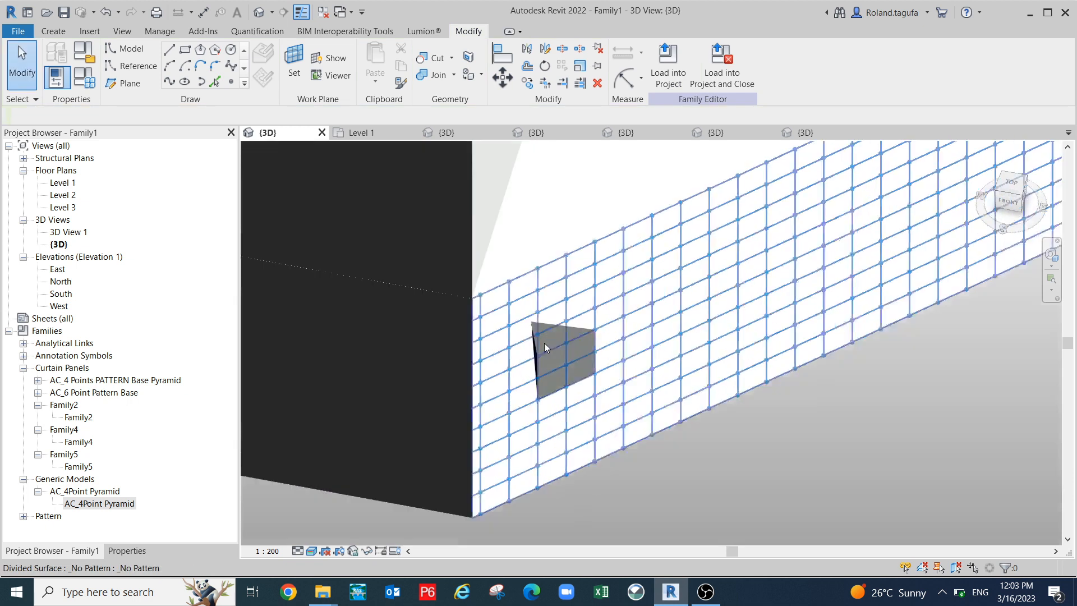
# - Turn on Flip for the placed AC_4Point Pyramid component
pyautogui.click(539, 348)
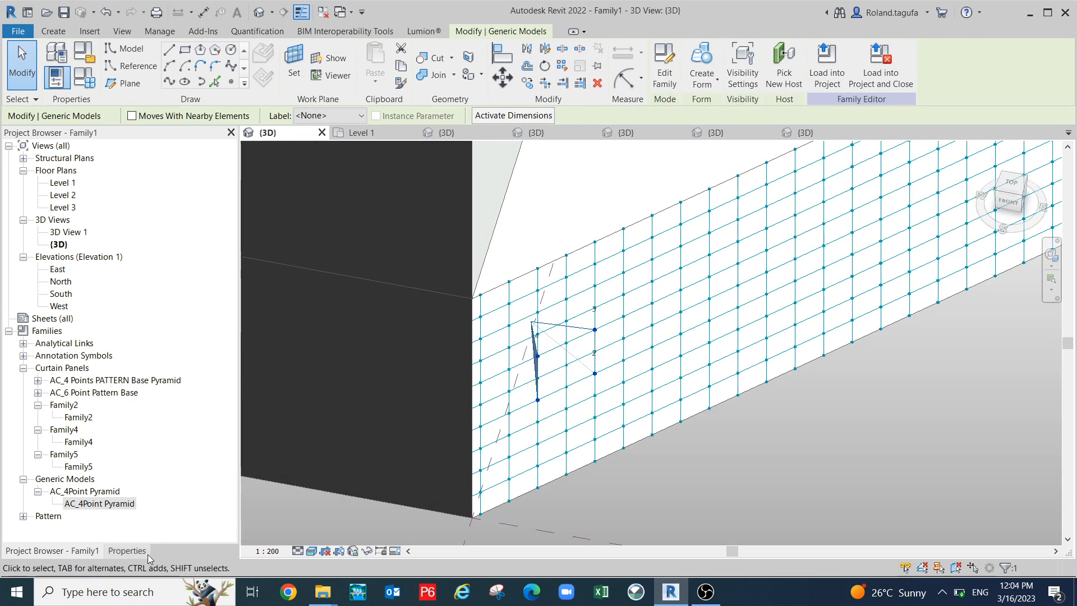
pyautogui.click(127, 550)
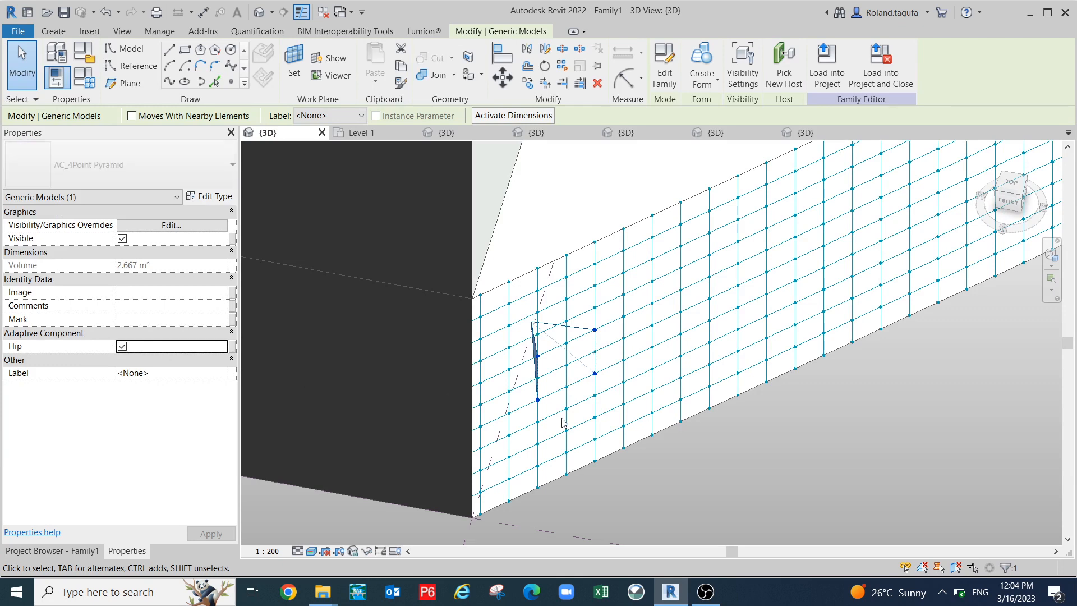
pyautogui.scroll(-2, 638, 448)
pyautogui.click(713, 521)
pyautogui.keyDown('shift'); pyautogui.moveTo(713, 520); pyautogui.dragTo(666, 456, button='middle'); pyautogui.keyUp('shift')
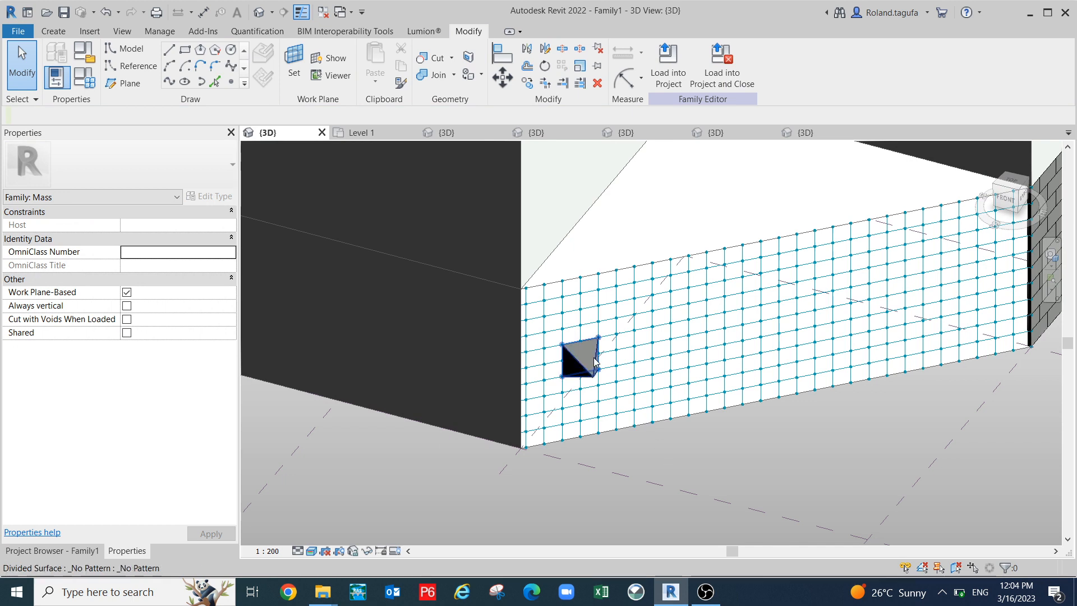
# - Repeat the flipped AC_4Point Pyramid component across the whole divided surface
pyautogui.click(581, 368)
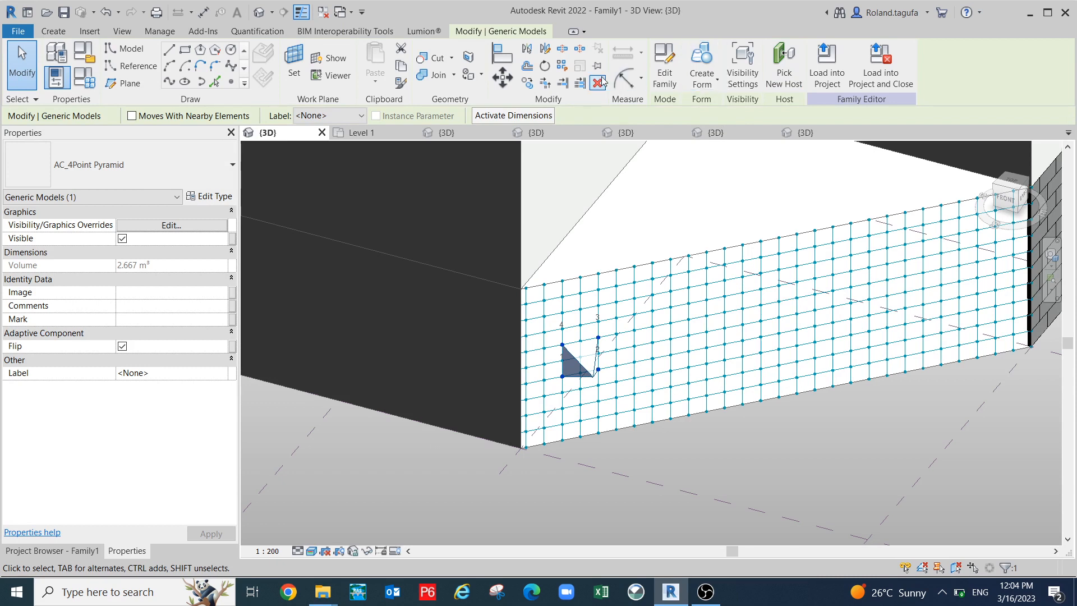
pyautogui.click(562, 67)
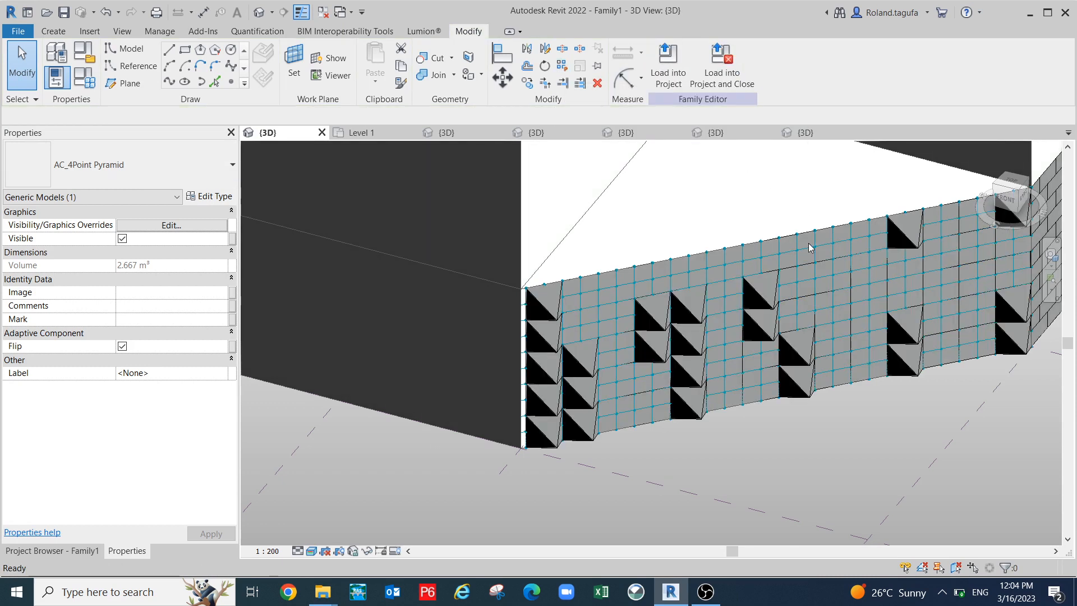
pyautogui.scroll(1, 782, 436)
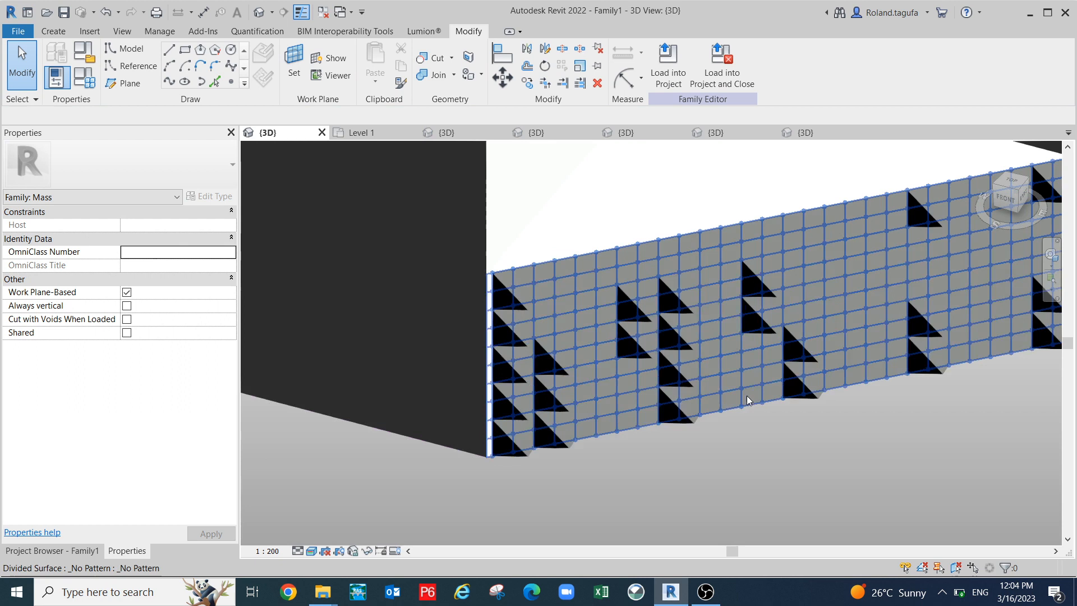
pyautogui.keyDown('shift'); pyautogui.moveTo(728, 454); pyautogui.dragTo(726, 503, button='middle'); pyautogui.keyUp('shift')
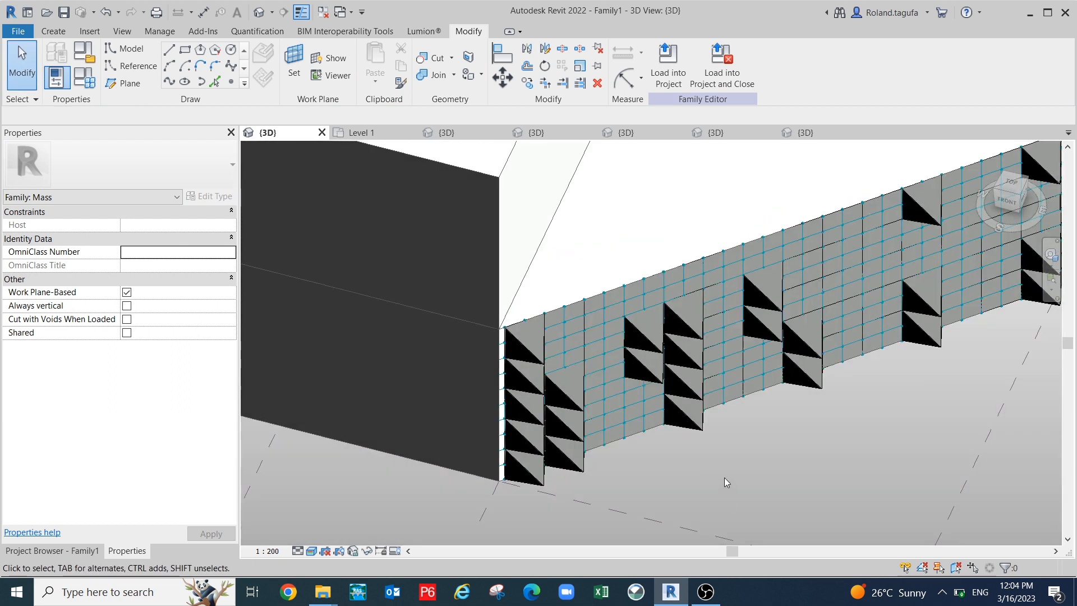
# - Undo the last repeat and delete the flipped AC_4Point Pyramid component from the divided surface
pyautogui.hotkey('ctrl', 'z')
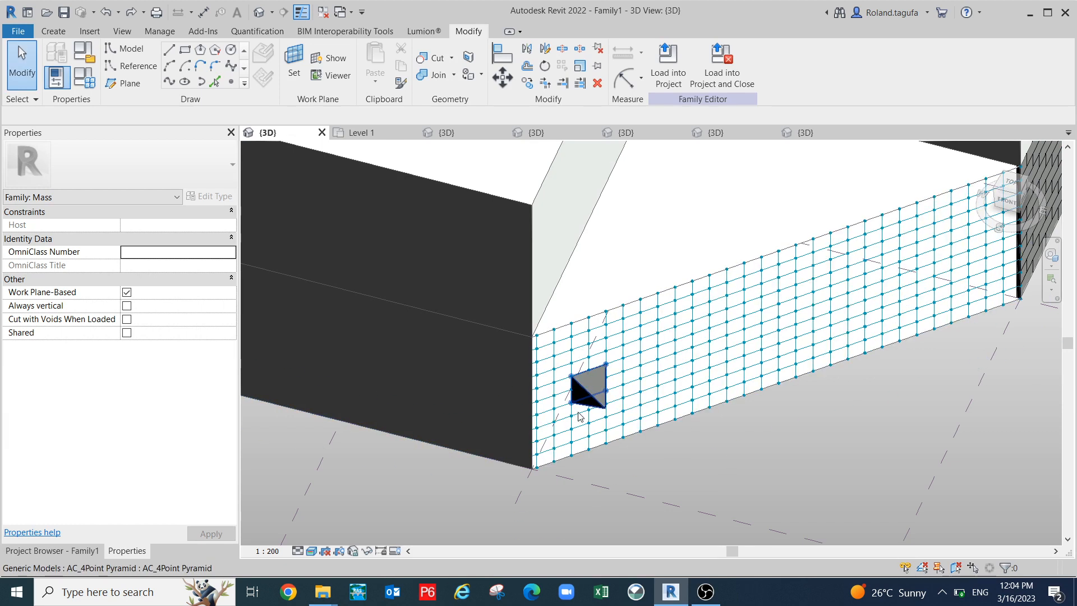
pyautogui.click(597, 404)
pyautogui.press('Delete')
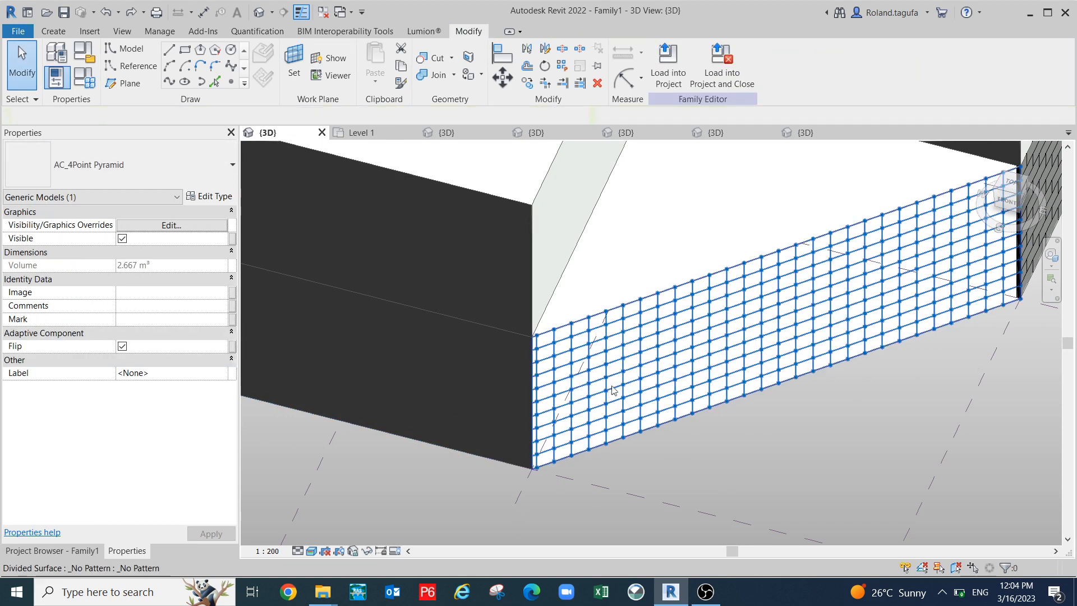
# - Dock the Project Browser beneath the Properties palette so both stay visible
pyautogui.scroll(1, 614, 368)
pyautogui.scroll(1, 565, 284)
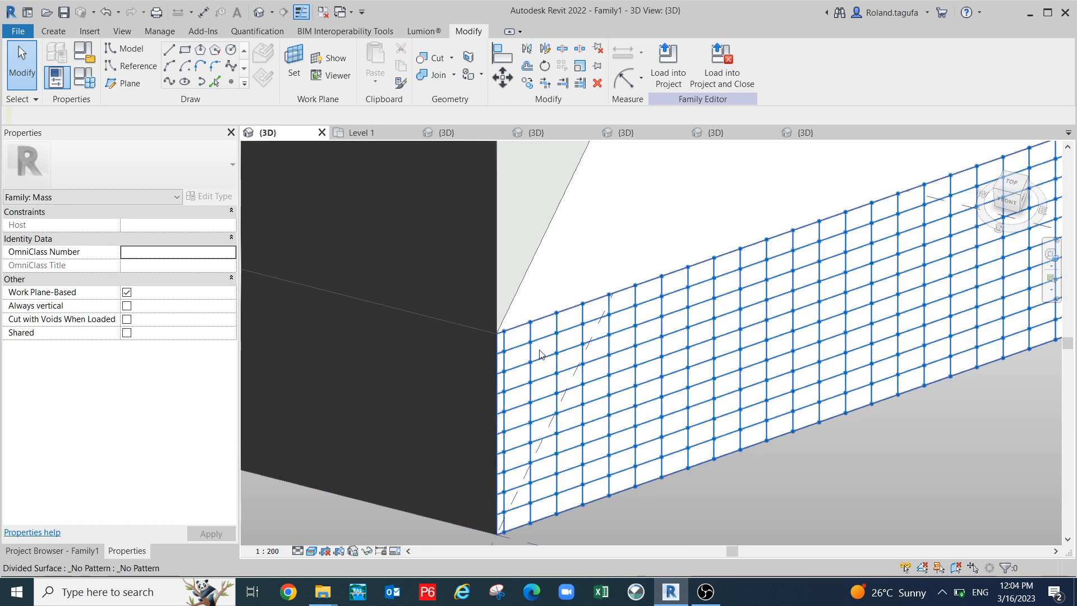
pyautogui.moveTo(73, 550); pyautogui.dragTo(3, 482)
pyautogui.moveTo(88, 489); pyautogui.dragTo(230, 466)
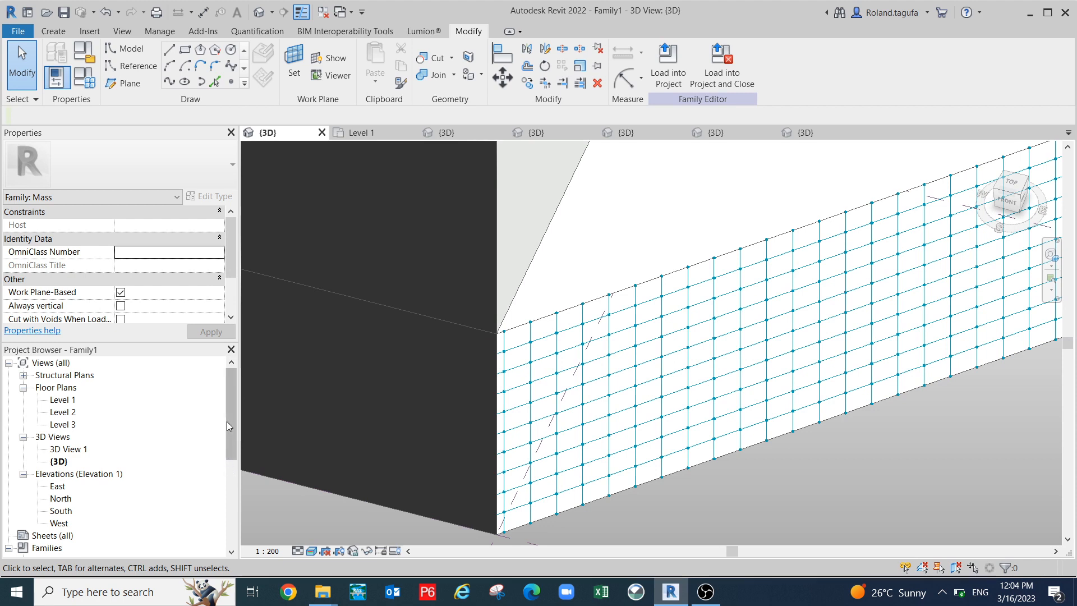
# - Place an AC_4Point Pyramid component on four grid nodes one cell in from the surface's upper near corner, each side spanning two cells
pyautogui.moveTo(230, 431); pyautogui.dragTo(578, 390)
pyautogui.click(133, 533)
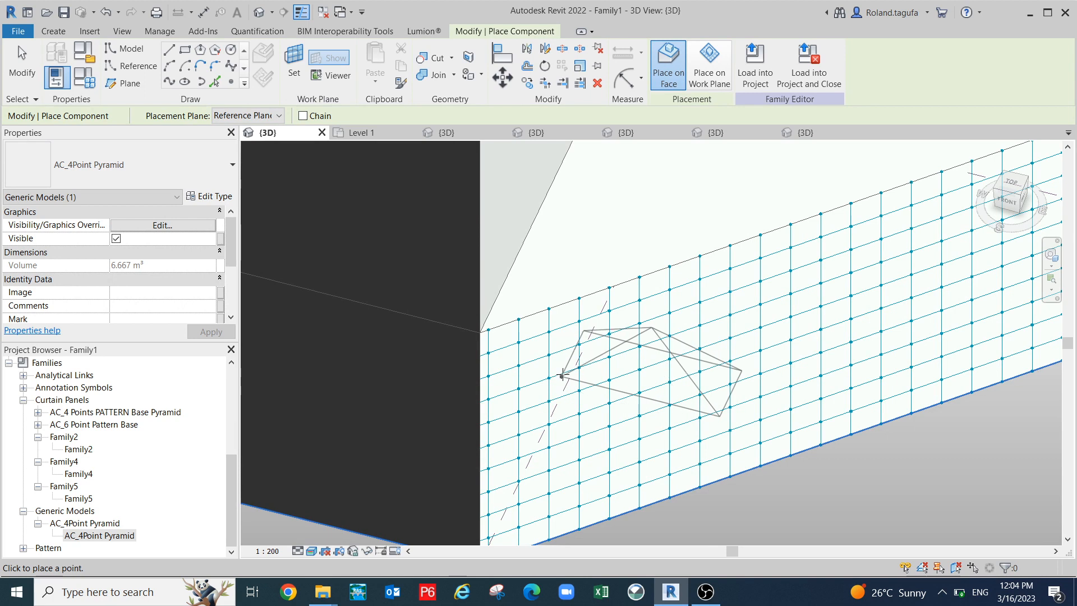
pyautogui.click(519, 388)
pyautogui.click(519, 341)
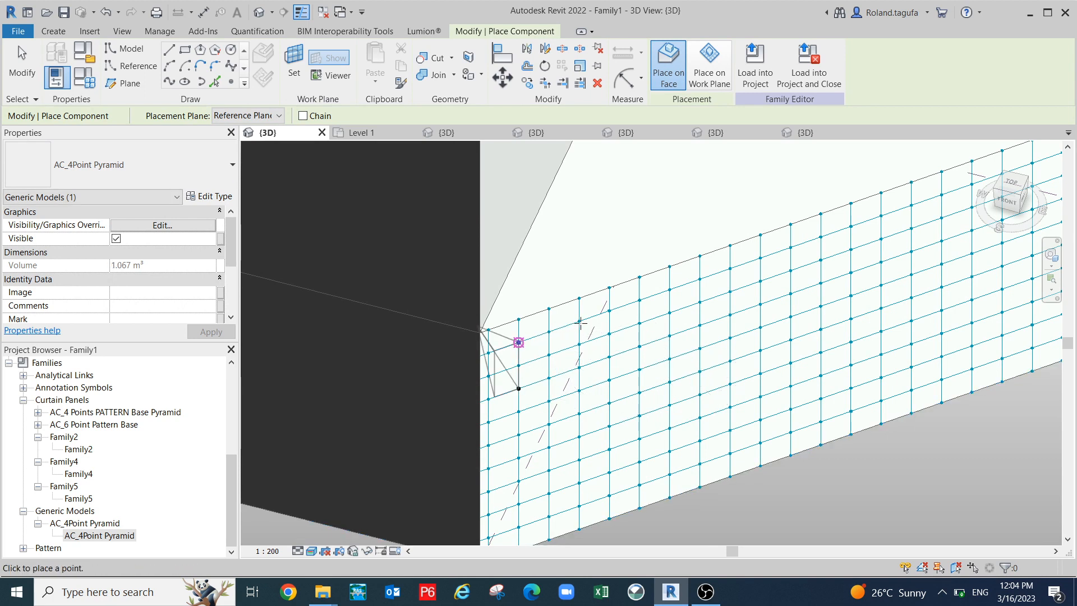
pyautogui.scroll(-1, 582, 323)
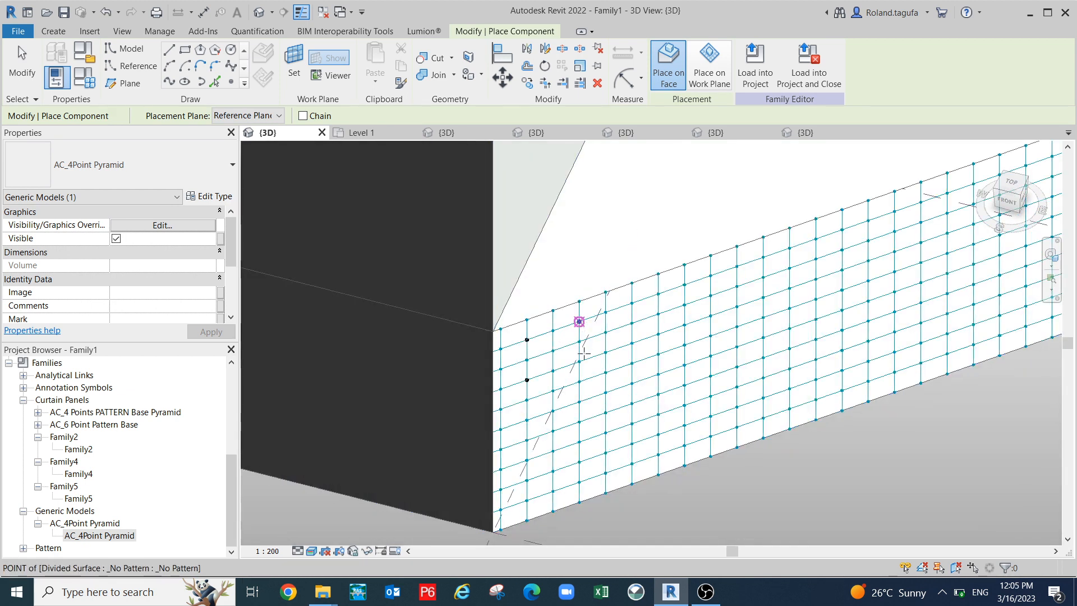
pyautogui.click(579, 361)
pyautogui.press('Escape')
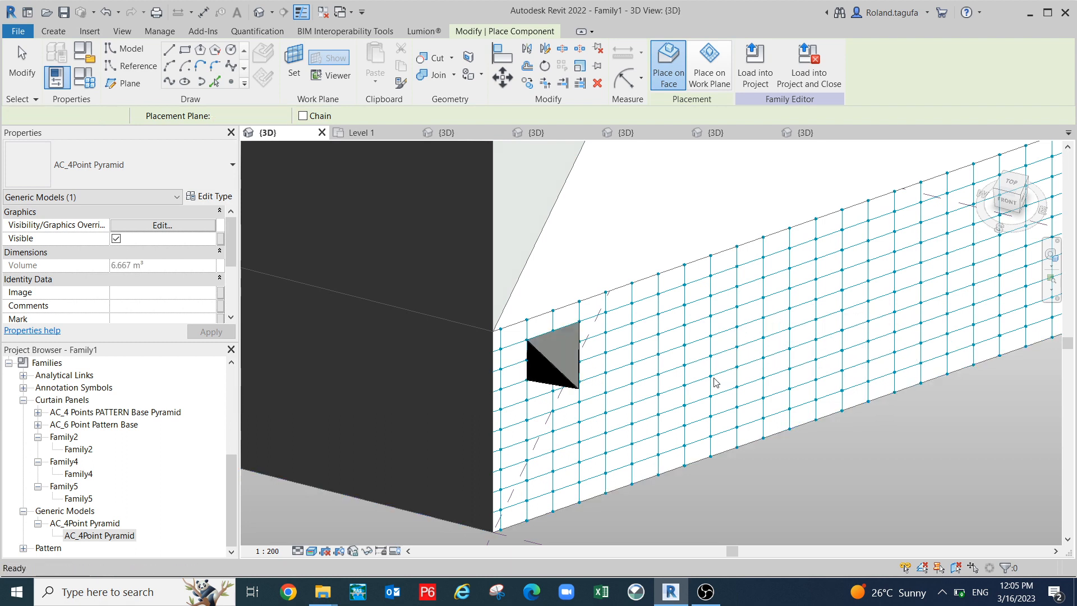
pyautogui.press('Escape')
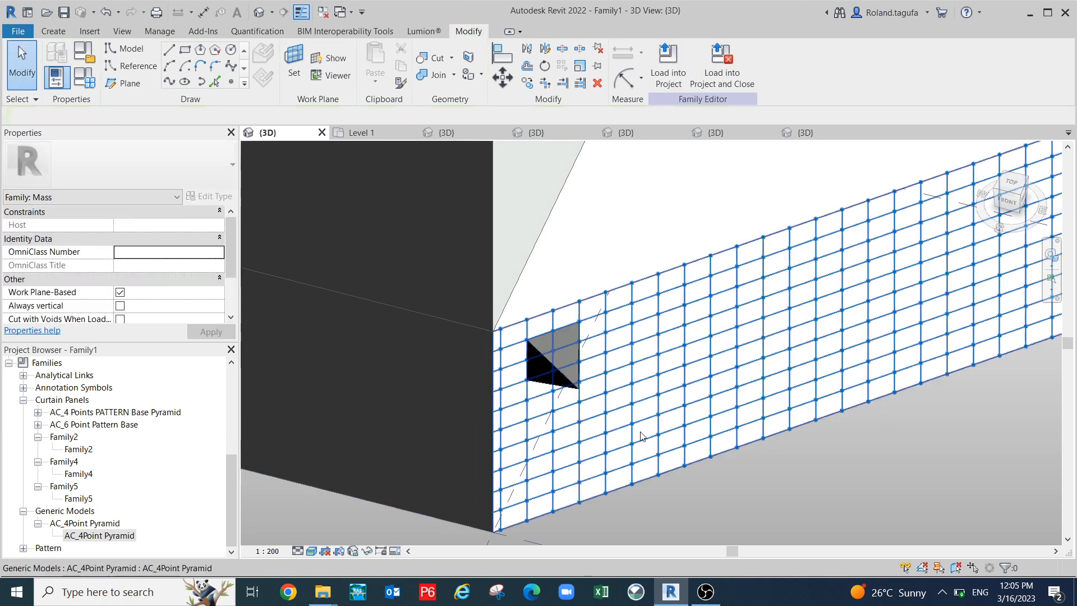
# - Repeat the placed AC_4Point Pyramid component across the whole divided surface
pyautogui.click(570, 393)
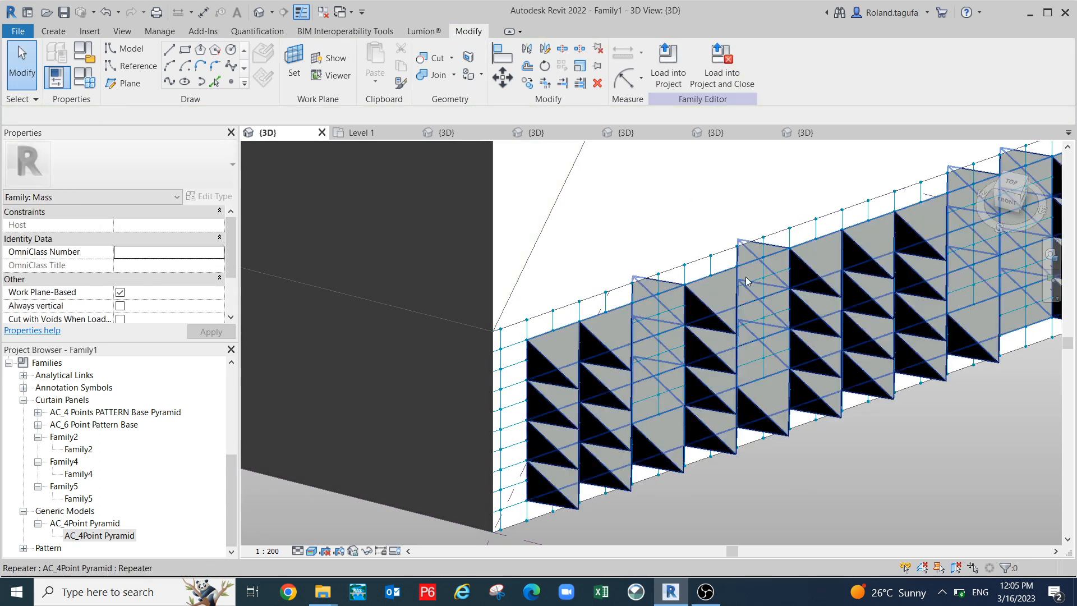
pyautogui.scroll(-1, 741, 294)
pyautogui.moveTo(759, 445); pyautogui.dragTo(669, 242, button='middle')
pyautogui.scroll(2, 662, 246)
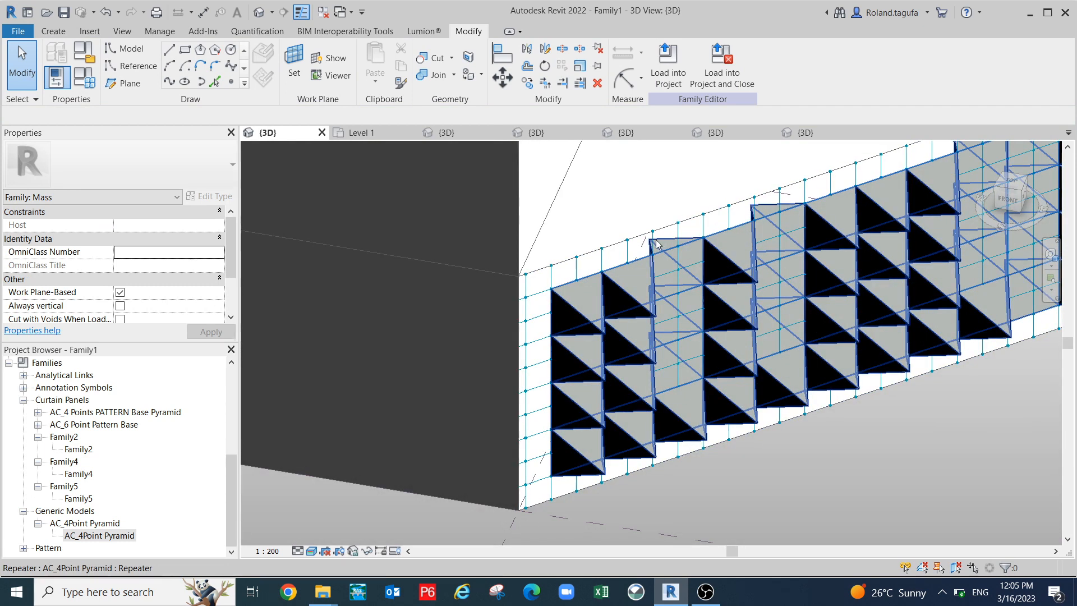
# - Examine the repeated pyramids on the divided surface from the front and from above, checking how each bay is oriented
pyautogui.scroll(-2, 667, 248)
pyautogui.keyDown('shift'); pyautogui.moveTo(775, 312); pyautogui.dragTo(779, 501, button='middle'); pyautogui.keyUp('shift')
pyautogui.scroll(2, 679, 271)
pyautogui.keyDown('shift'); pyautogui.moveTo(717, 368); pyautogui.dragTo(688, 244, button='middle'); pyautogui.keyUp('shift')
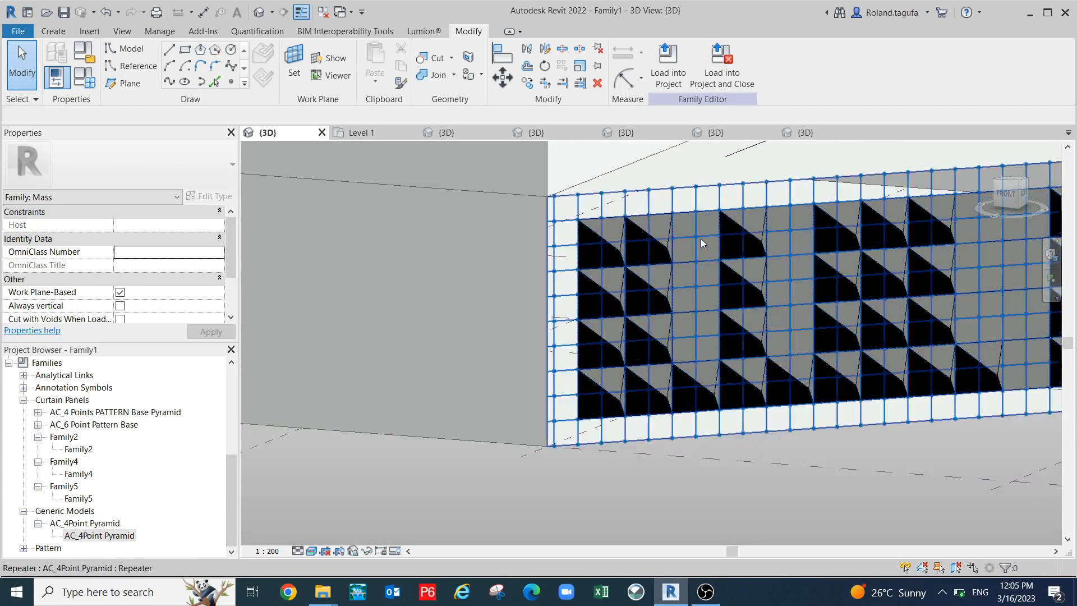
pyautogui.click(683, 240)
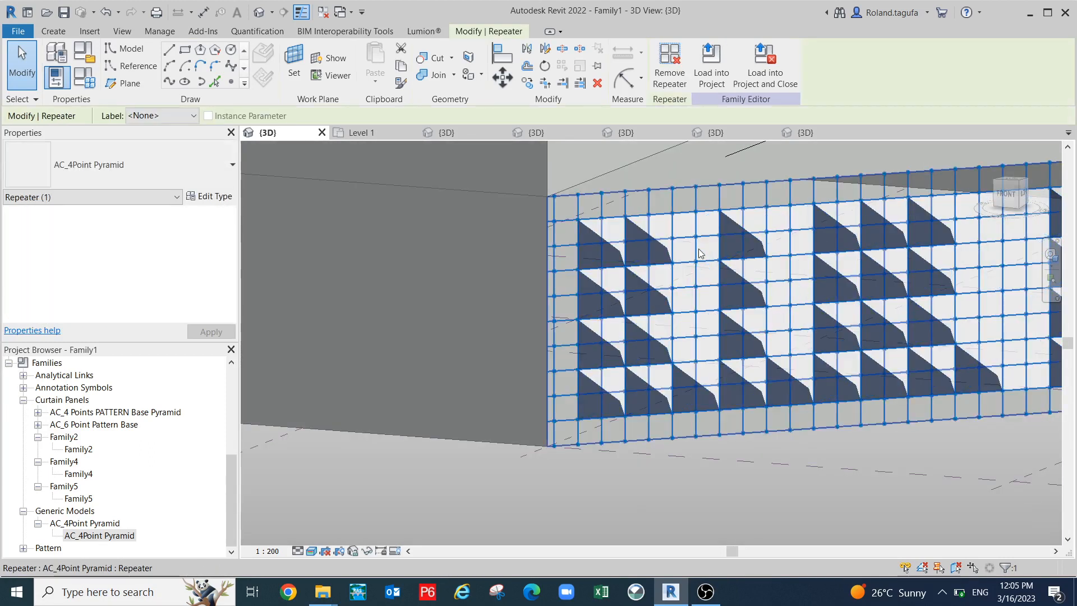
pyautogui.press('Escape')
pyautogui.keyDown('shift'); pyautogui.moveTo(696, 258); pyautogui.dragTo(746, 561, button='middle'); pyautogui.keyUp('shift')
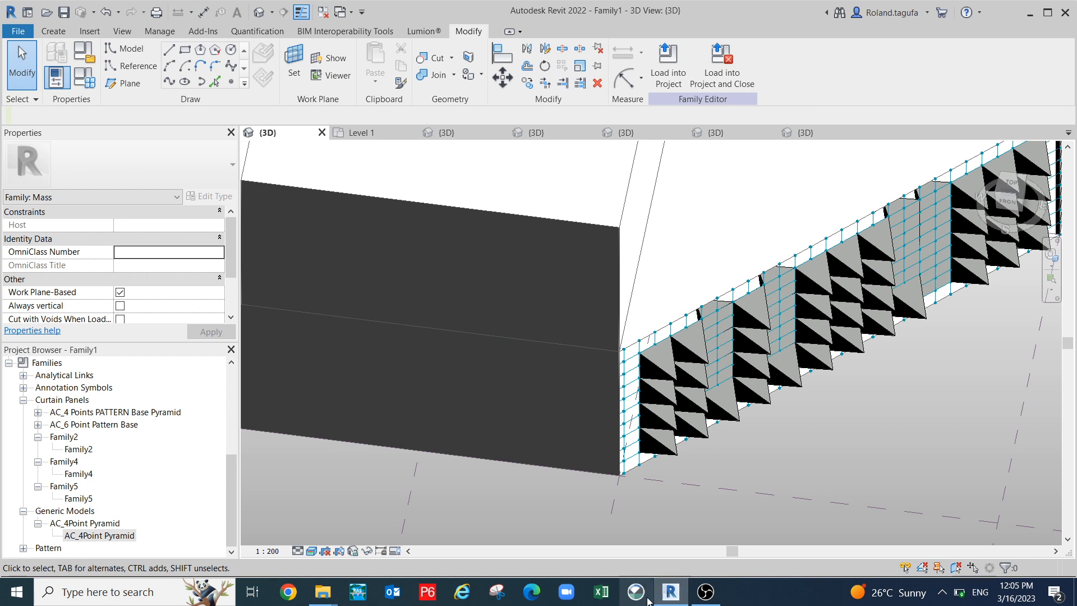
pyautogui.click(706, 592)
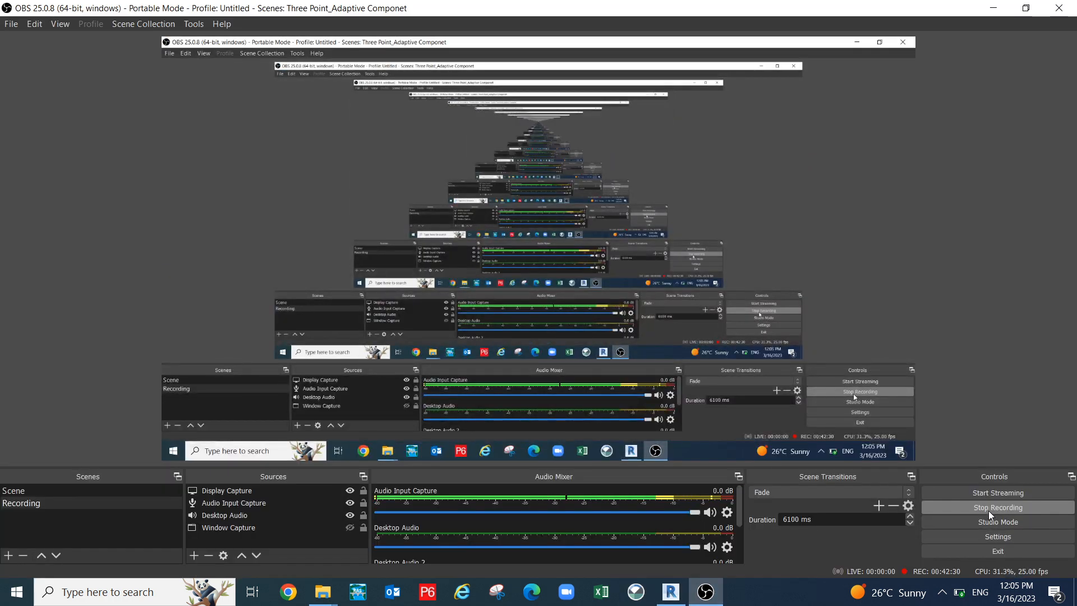